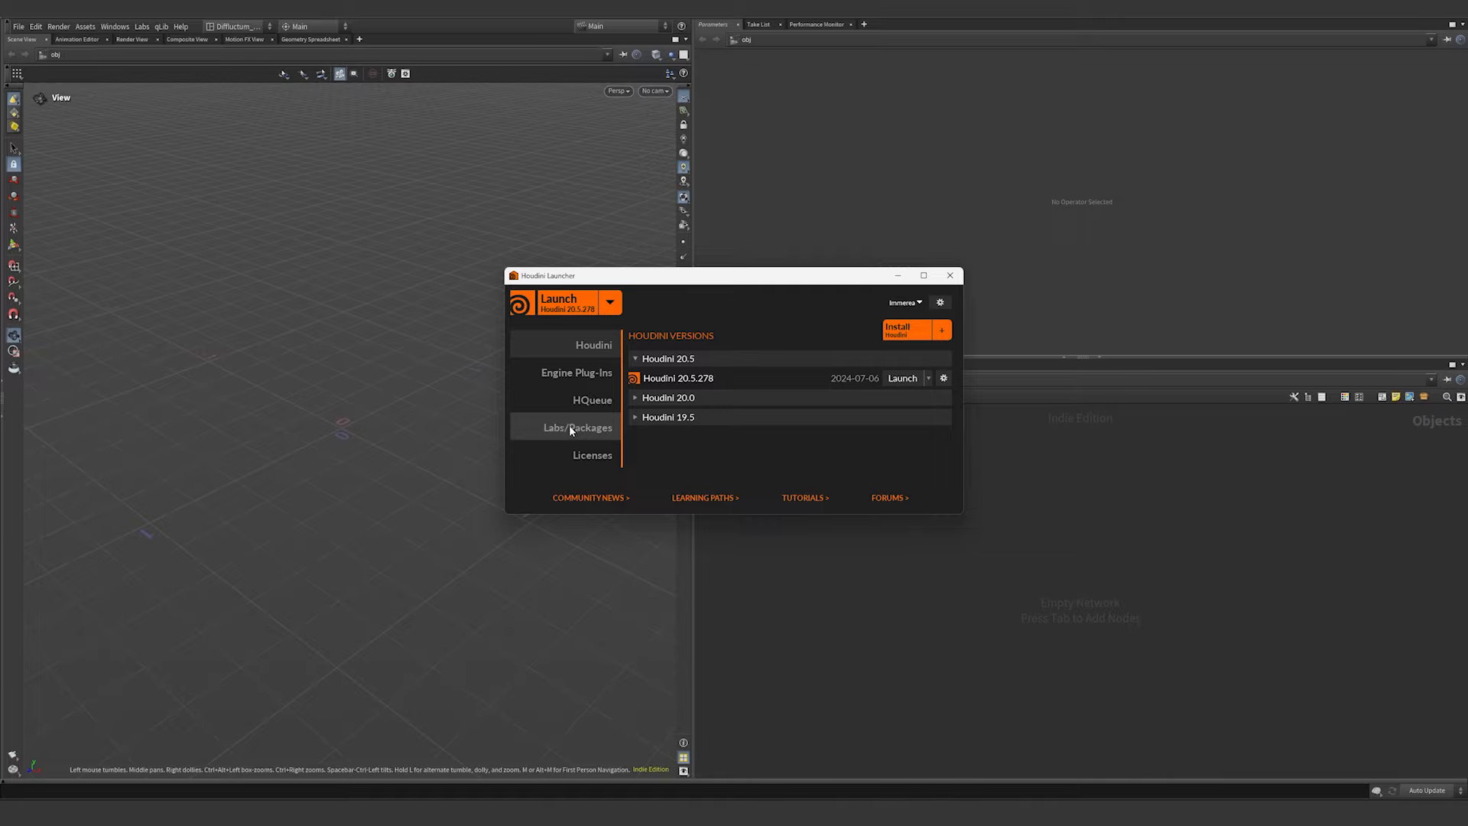
- Open the Labs/Packages section of the Houdini Launcher and go to its package install option
left_click(578, 427)
left_click(933, 337)
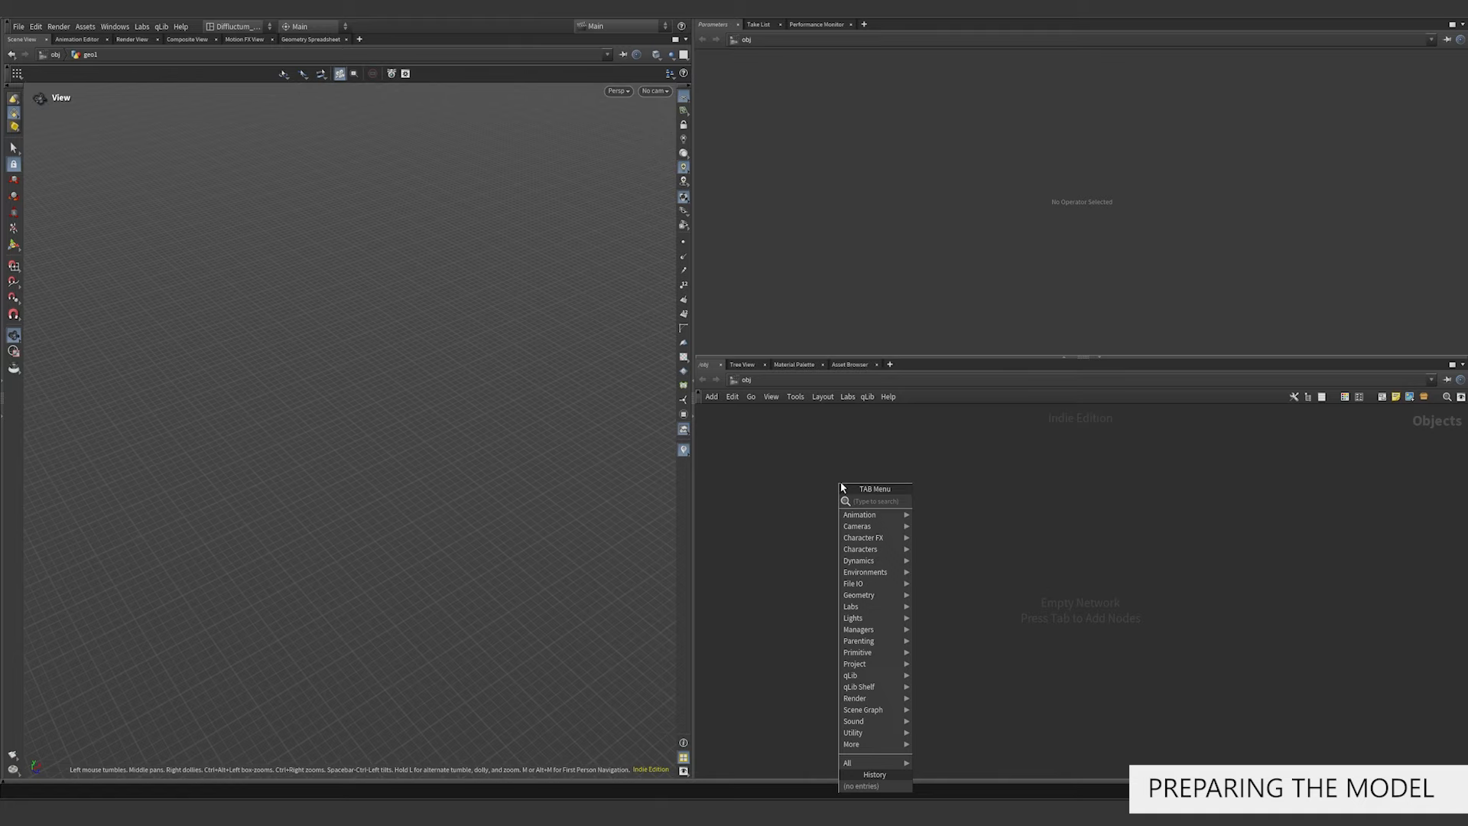
- Create a Geometry object in the object network and enter it
type("geo")
key("Return")
left_click(841, 487)
double_click(843, 486)
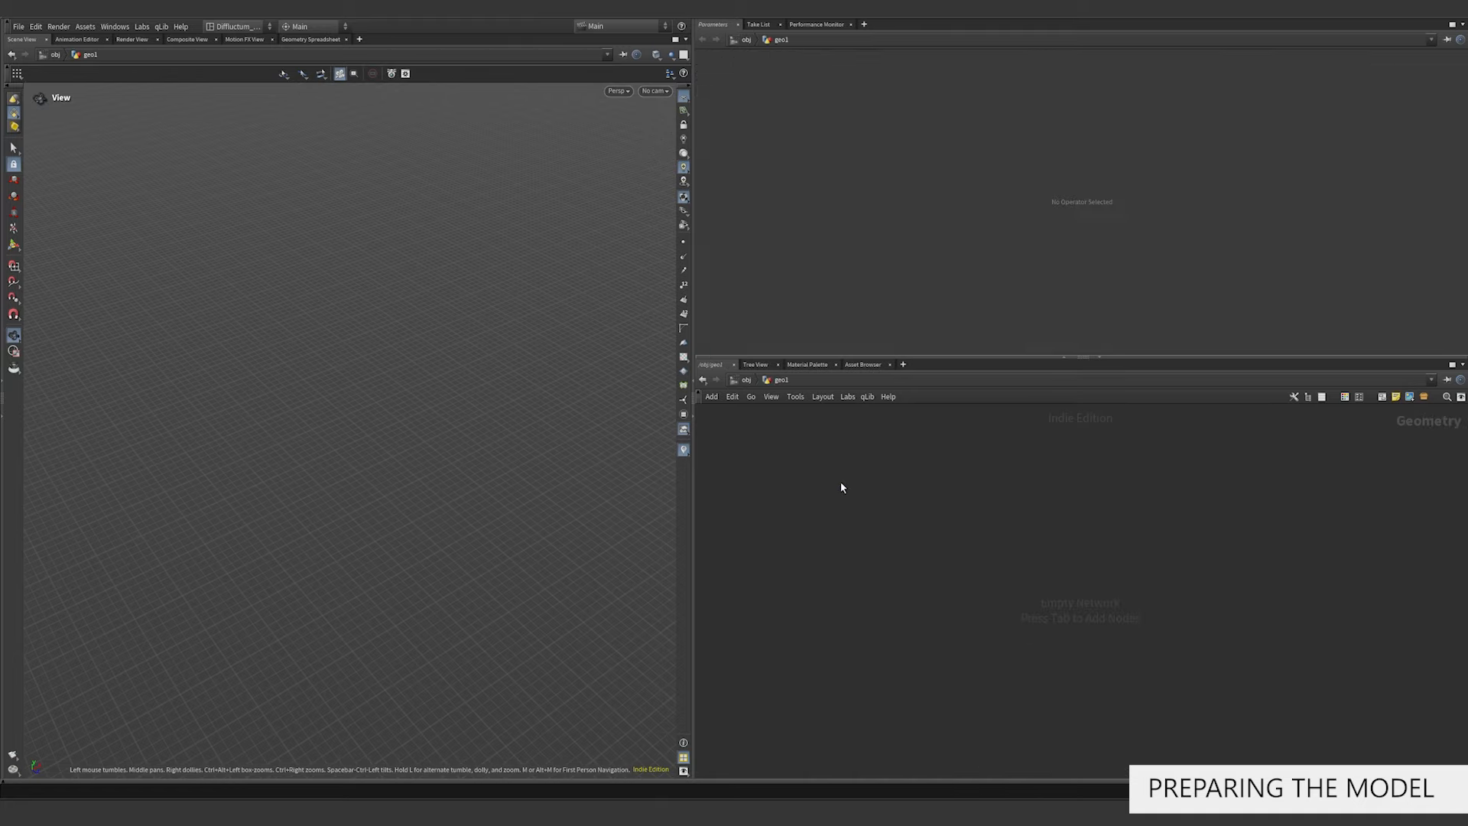
- Add a File node and load SEELIE_C.obj from the geo/Buildings project folder
key("Tab")
type("file")
key("Return")
left_click(869, 531)
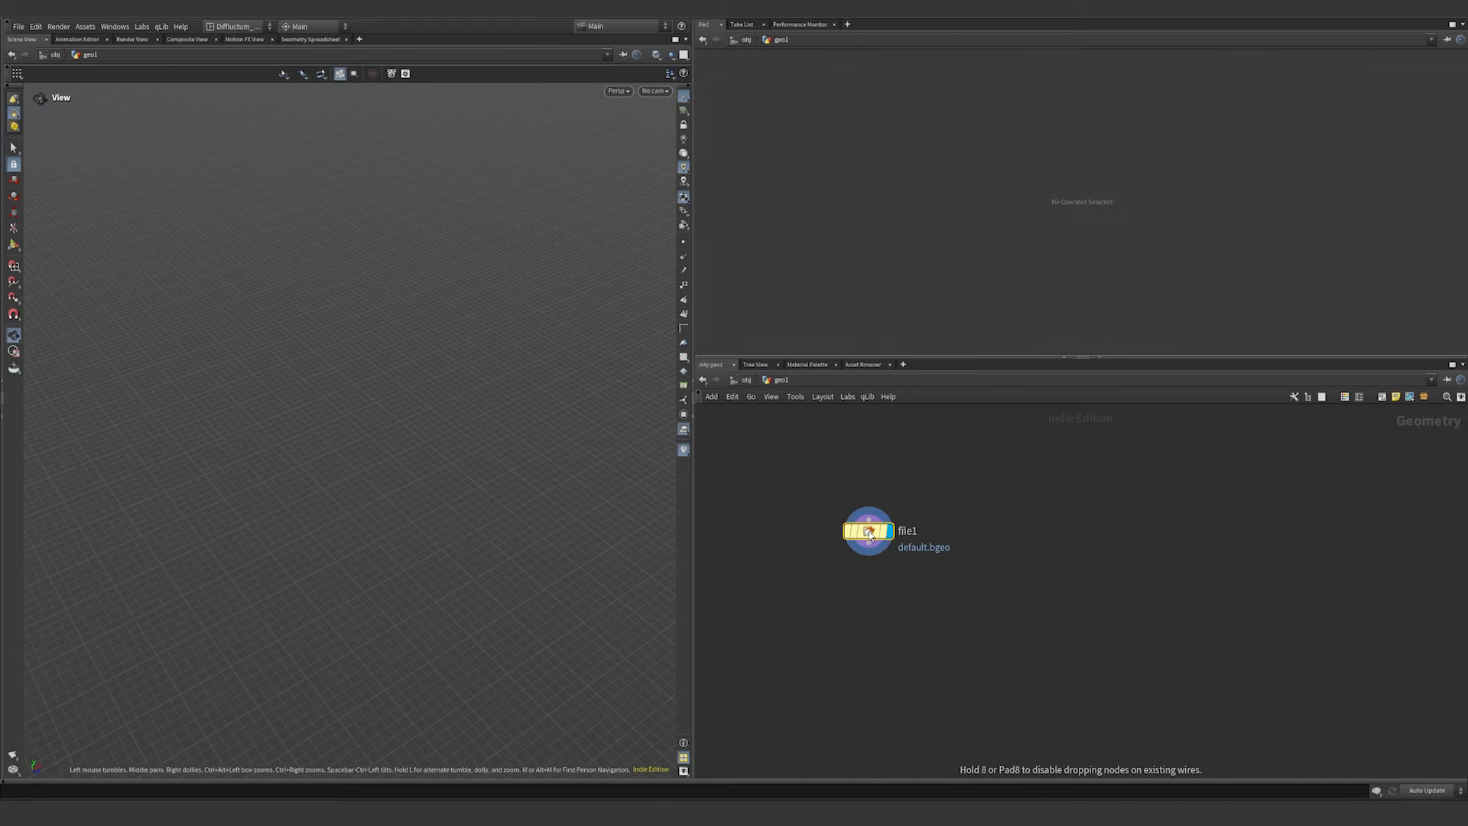
left_click(1457, 105)
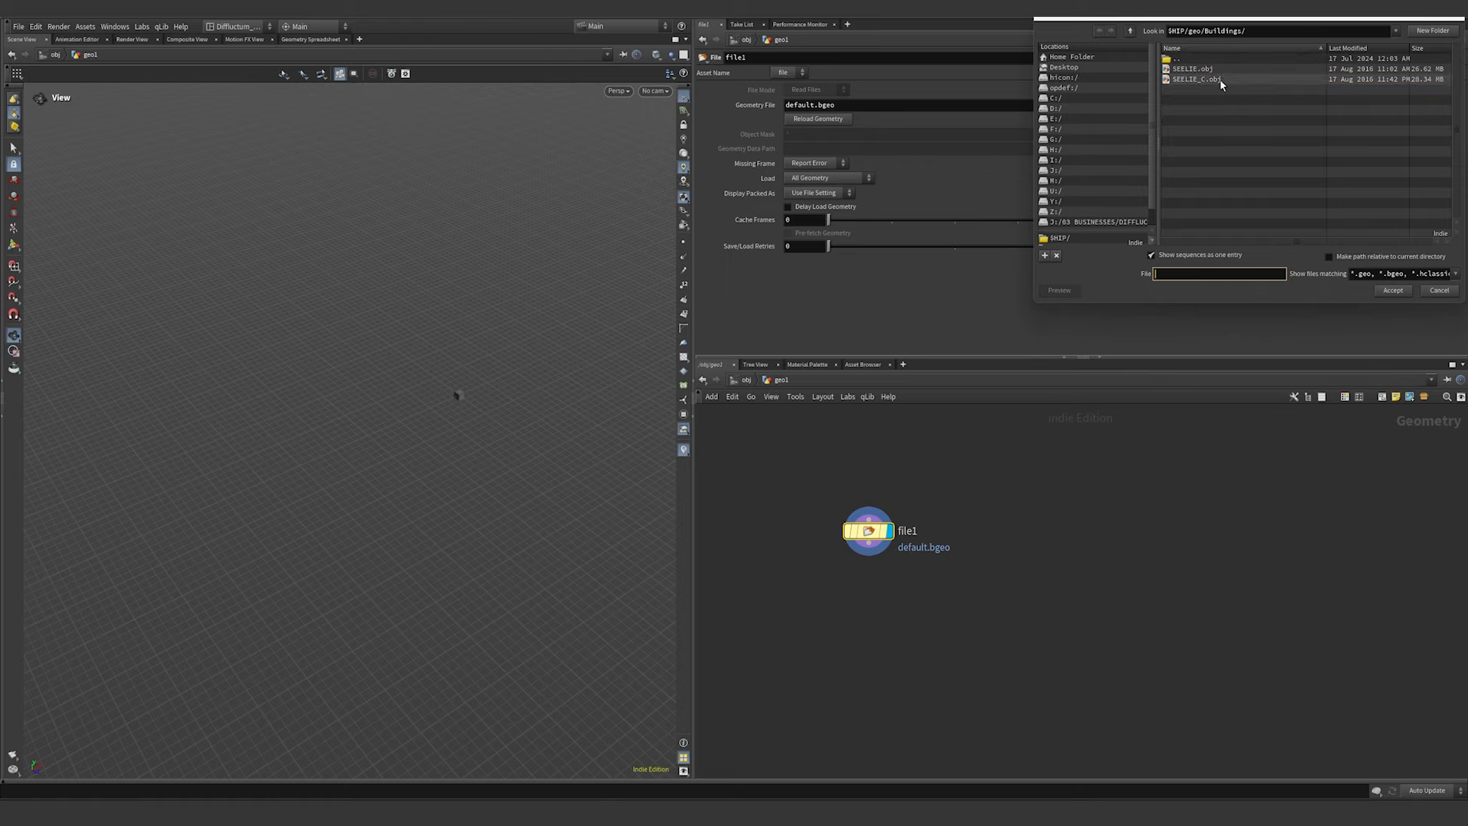
double_click(1197, 79)
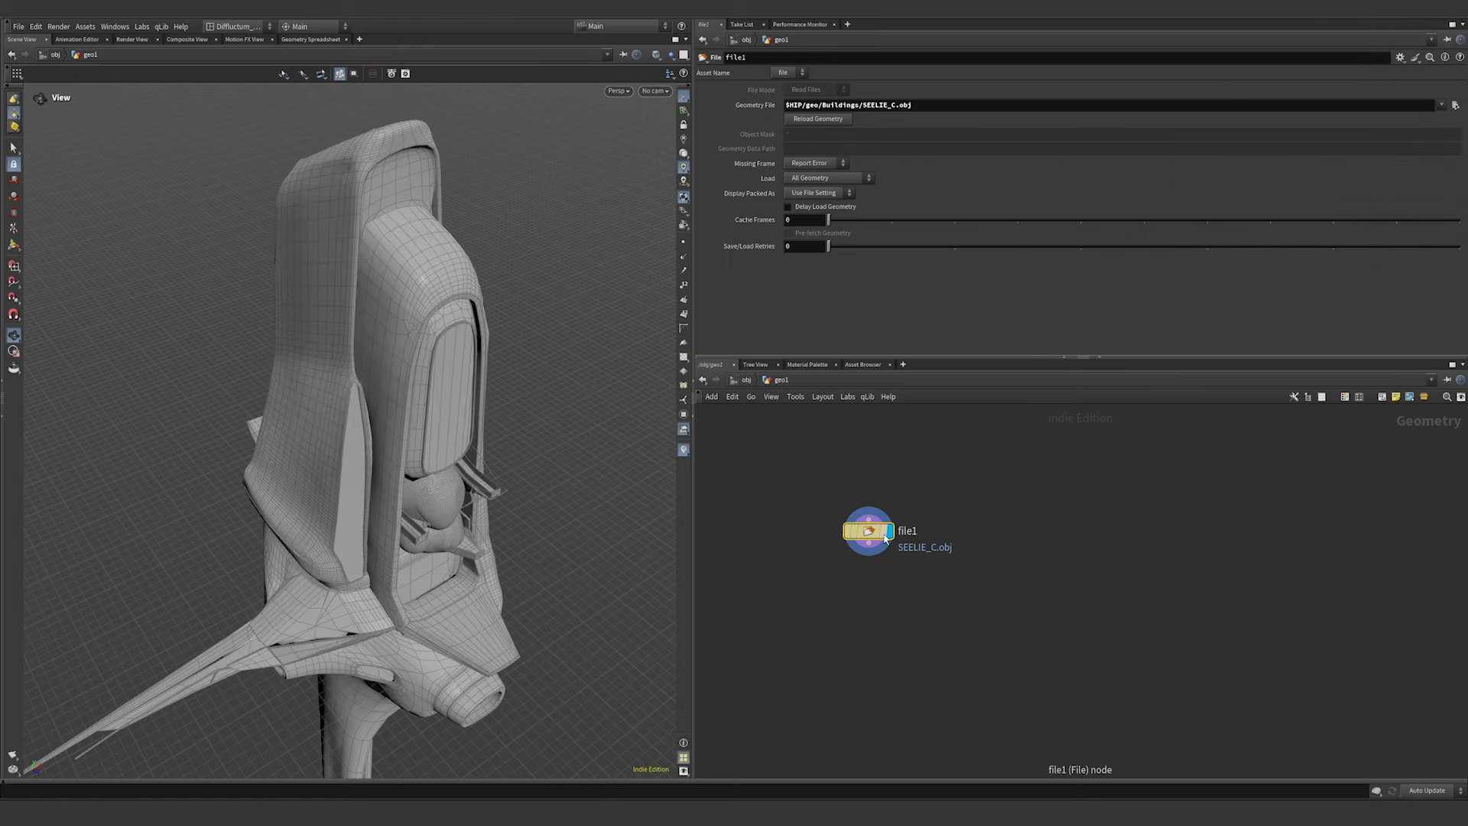
- Add a Labs Axis Align node, wire it below the file node and display its result
left_click_drag(411, 476, 477, 506)
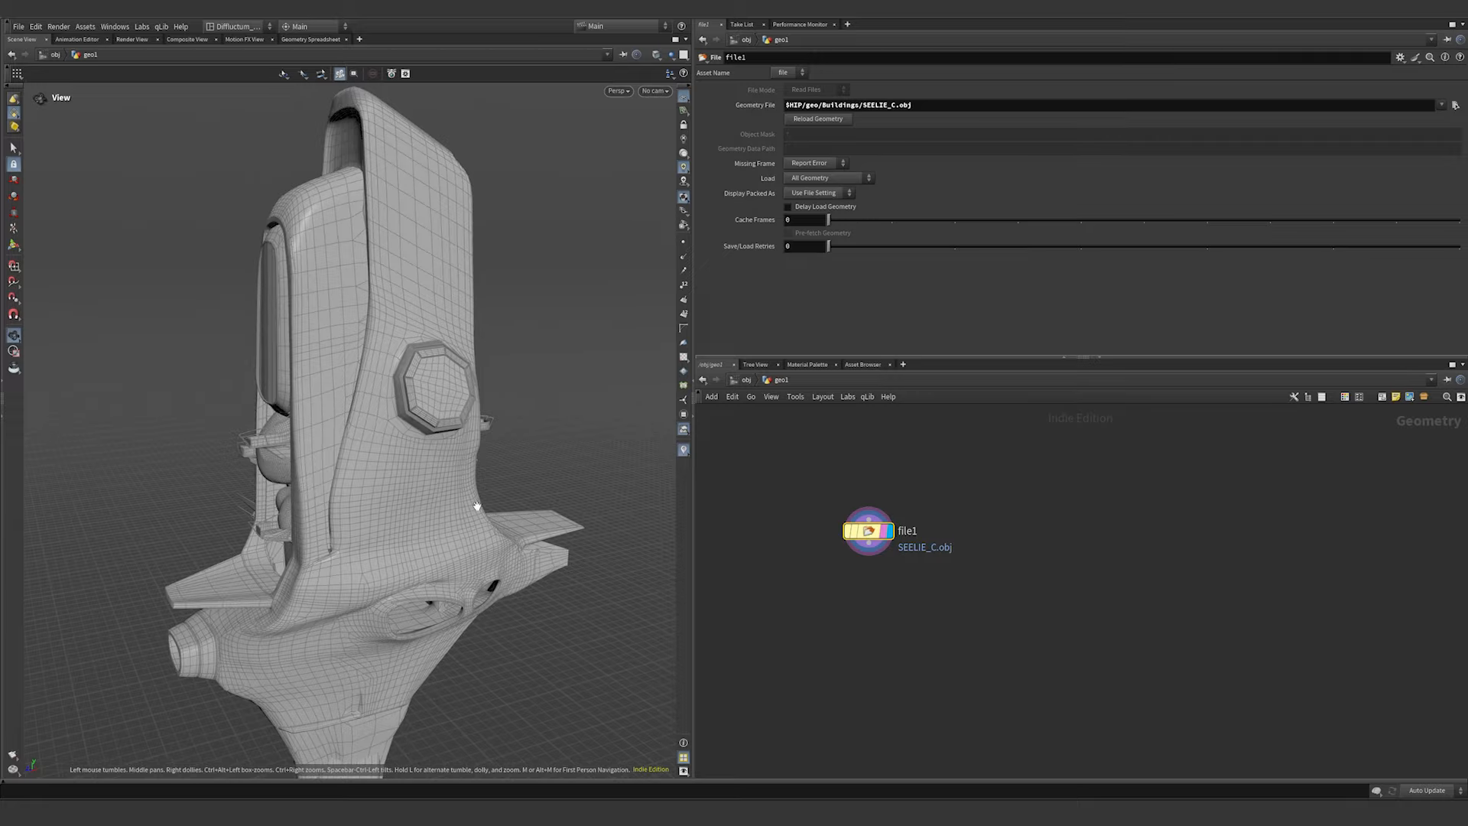
mouse_move(477, 506)
left_mouse_down()
mouse_move(217, 508)
mouse_move(476, 504)
left_mouse_up()
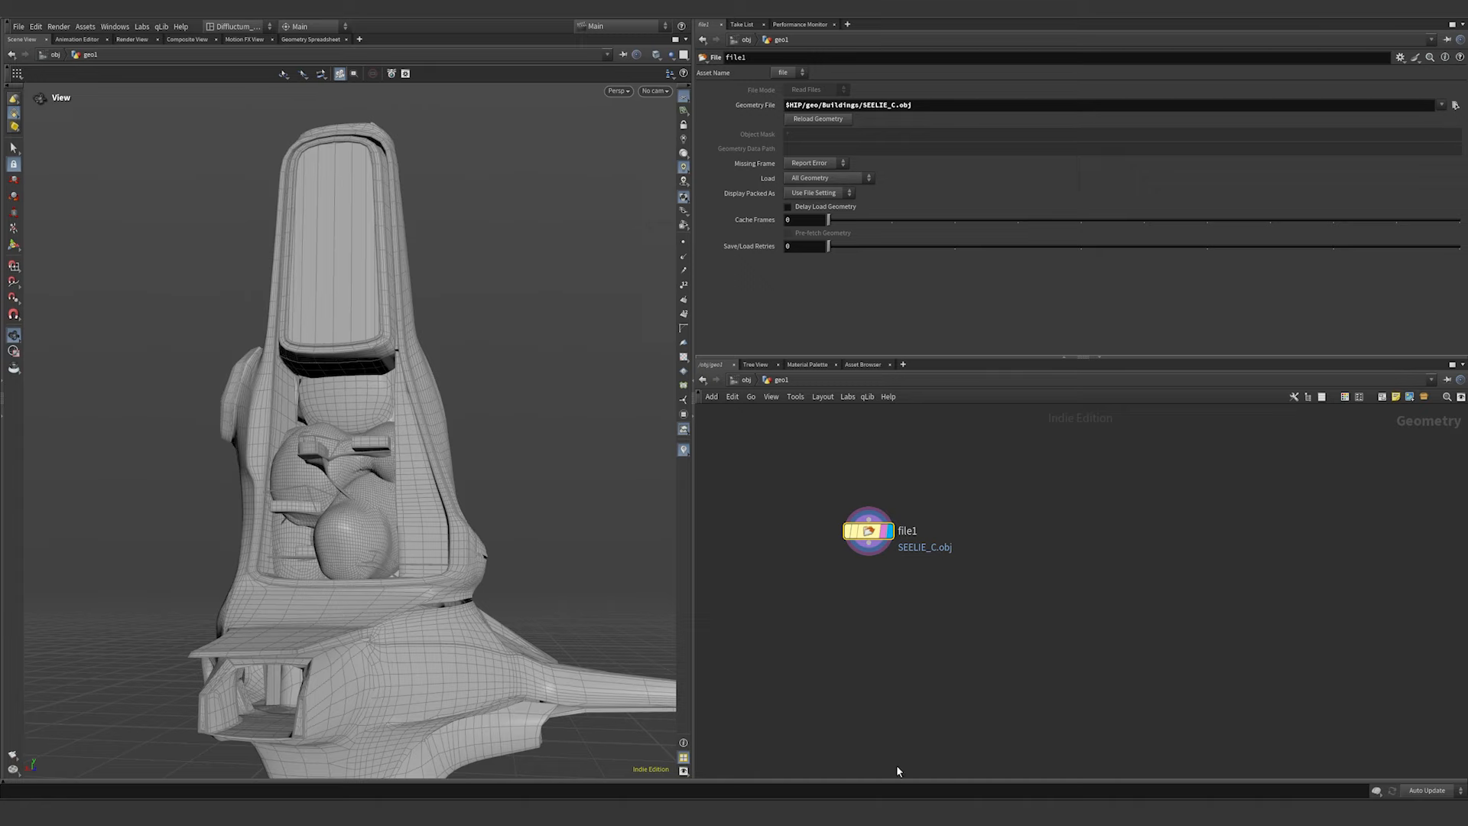
key("Tab")
type("align")
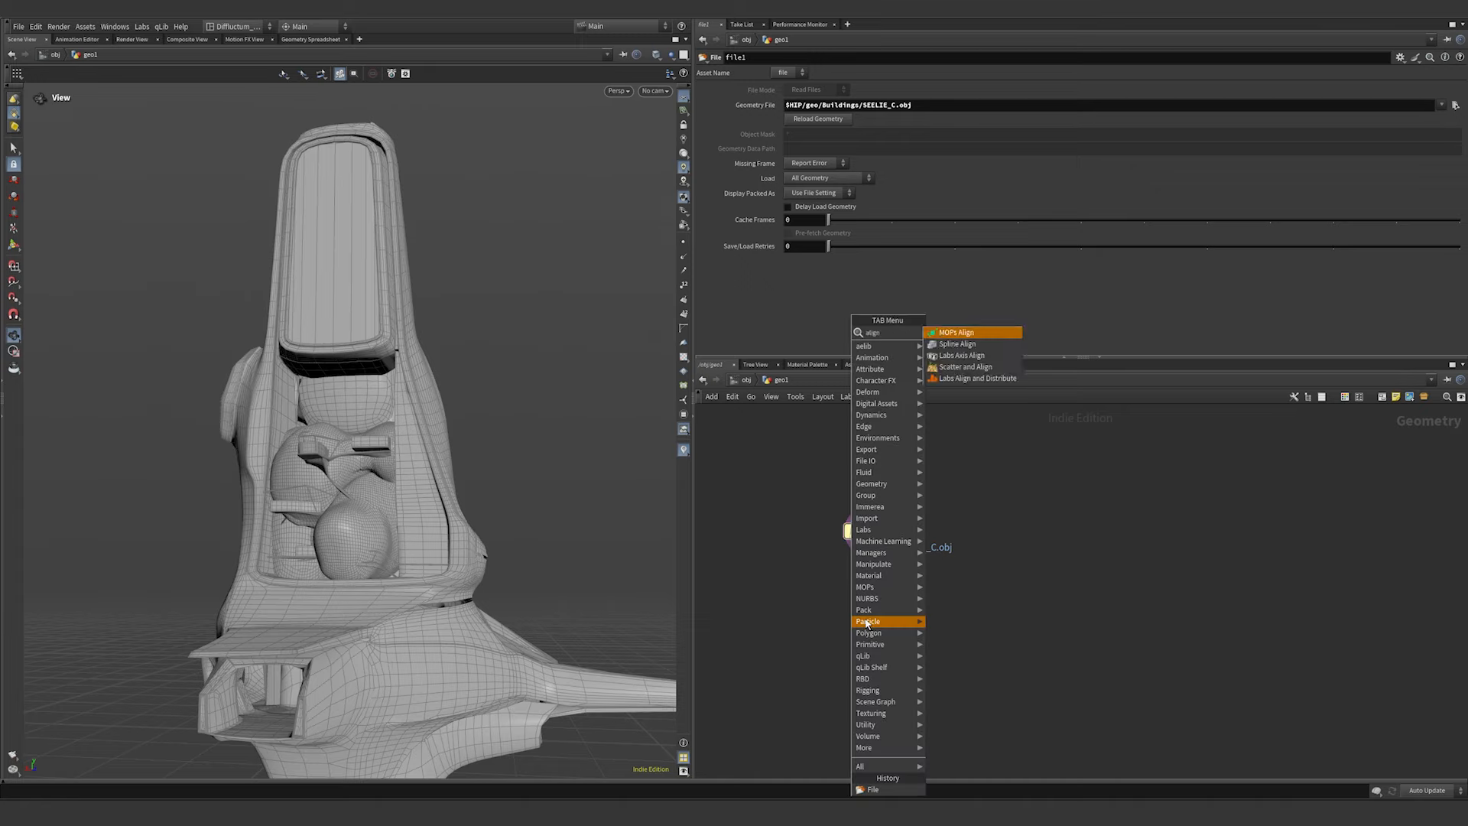
key("Down")
key("Down")
key("Return")
left_click(866, 620)
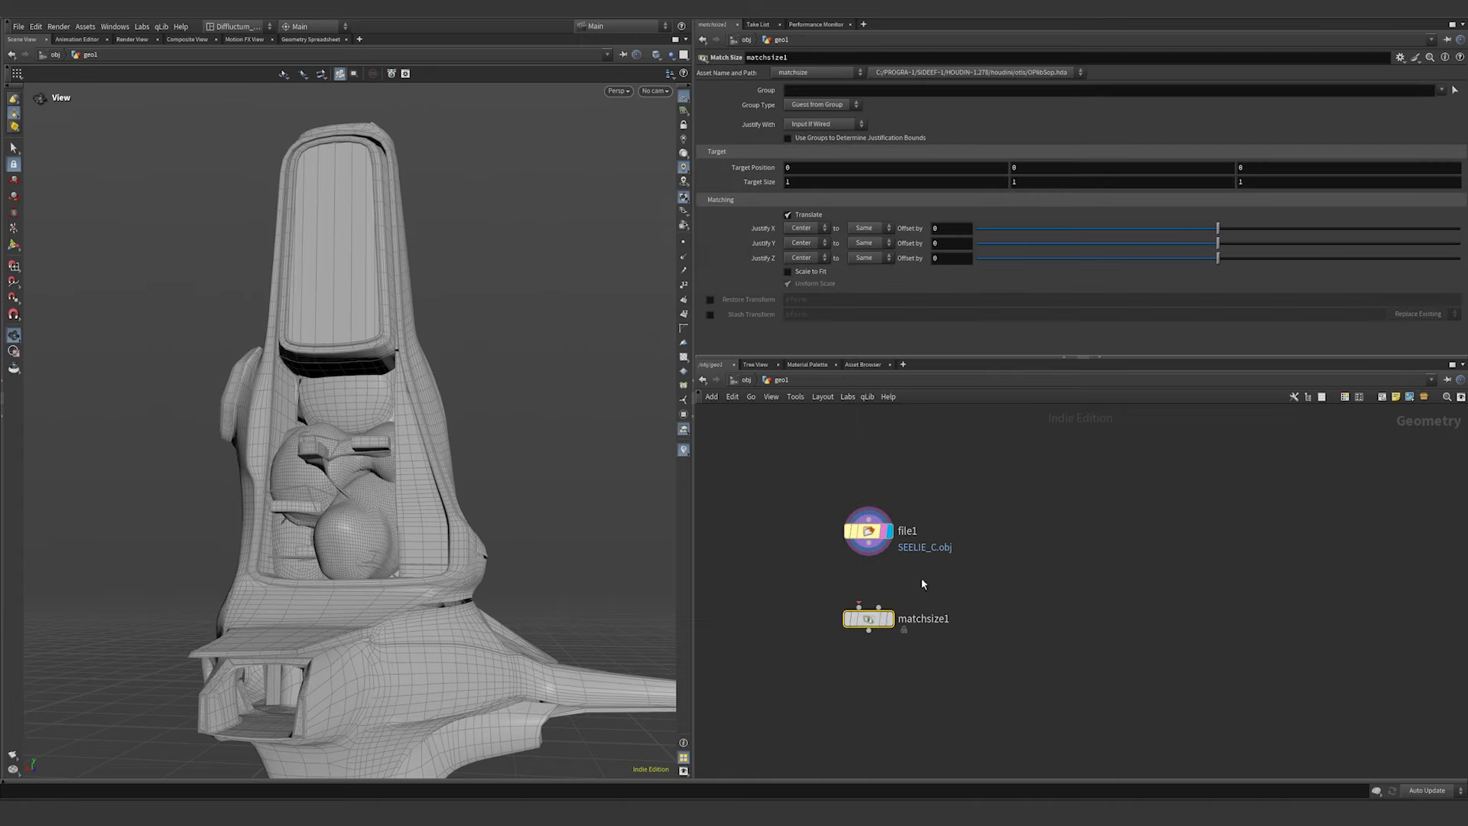
left_click_drag(868, 544, 860, 607)
left_click_drag(872, 620, 873, 578)
left_click(889, 577)
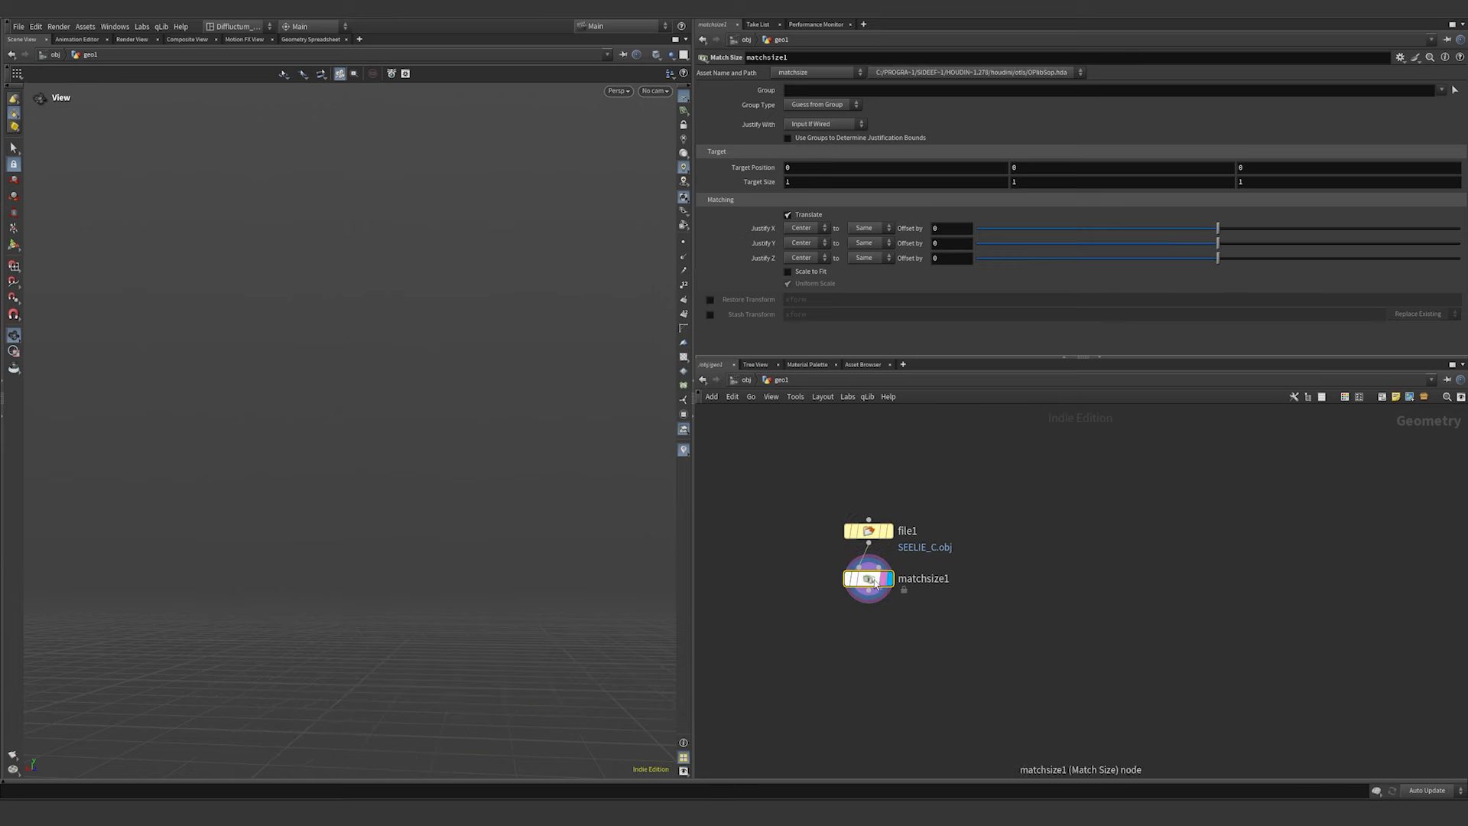
left_click(878, 582)
- Add and display a Transform node after the axis align, moving the model about -8.75 in X and -36.38 in Y
key("Tab")
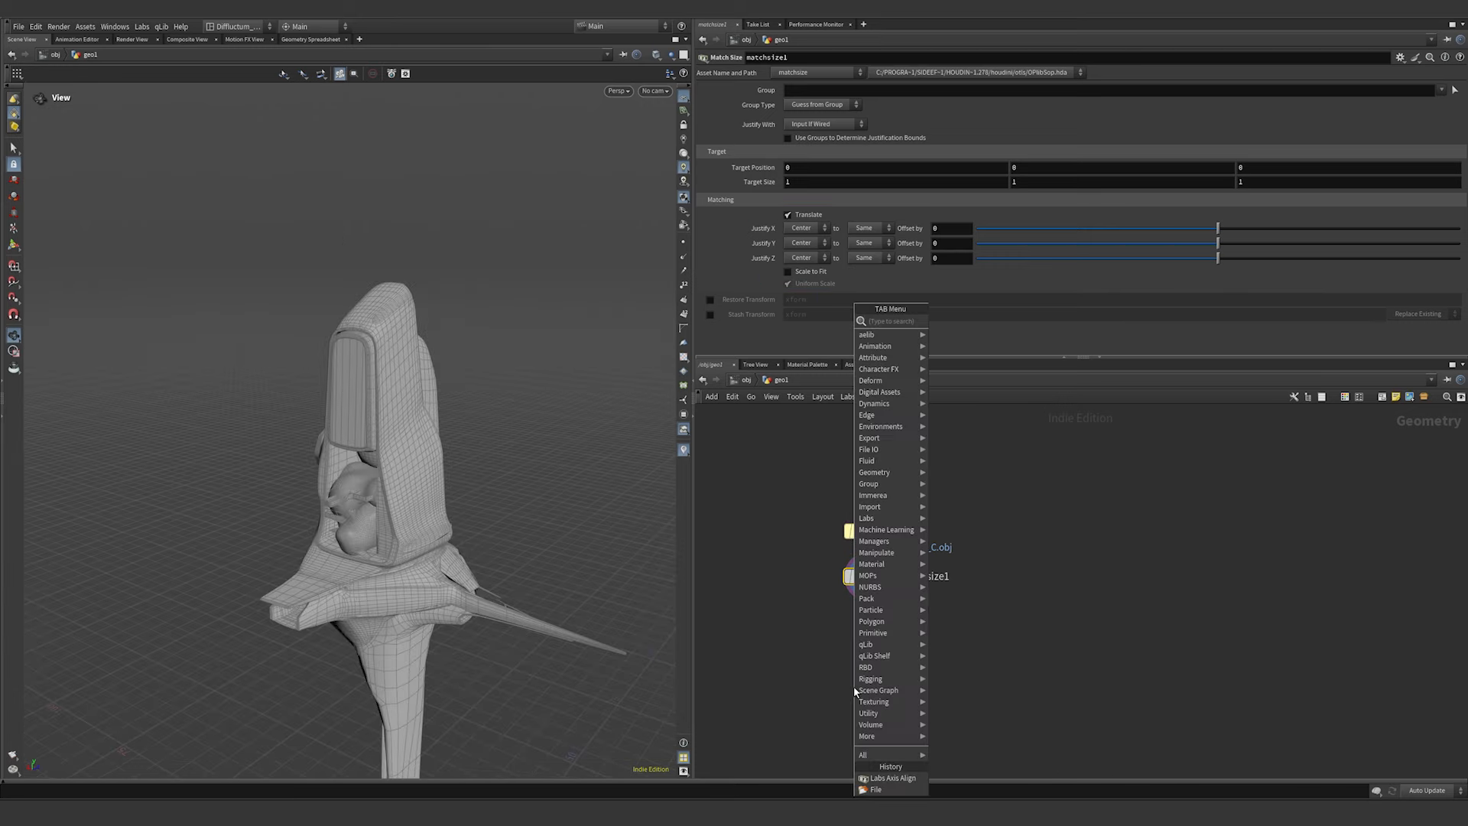
type("trans")
key("Return")
left_click(868, 632)
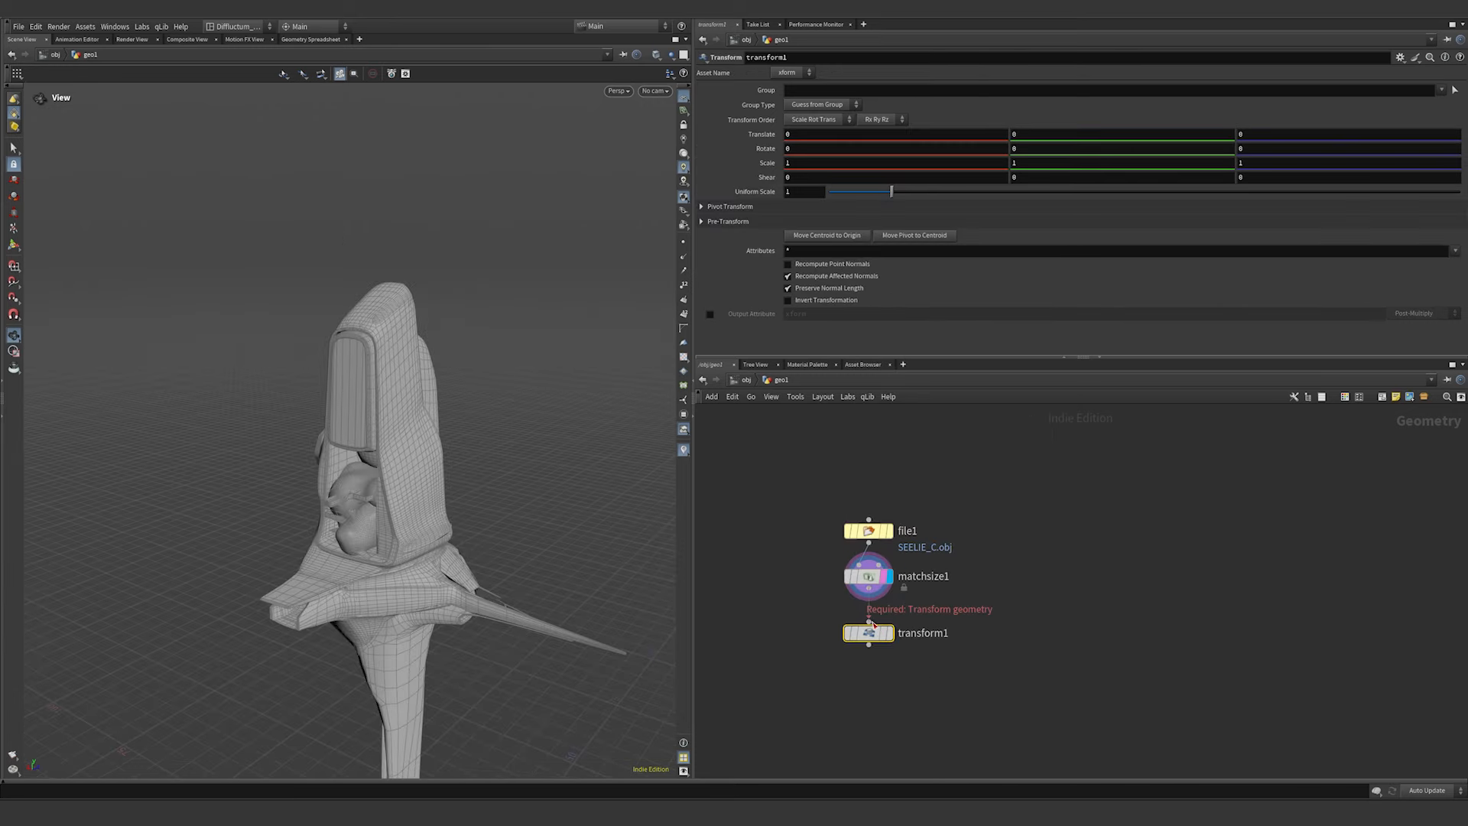
left_click(890, 633)
mouse_move(815, 134)
middle_mouse_down()
mouse_move(812, 109)
mouse_move(759, 112)
middle_mouse_up()
middle_click_drag(1084, 133, 1019, 123)
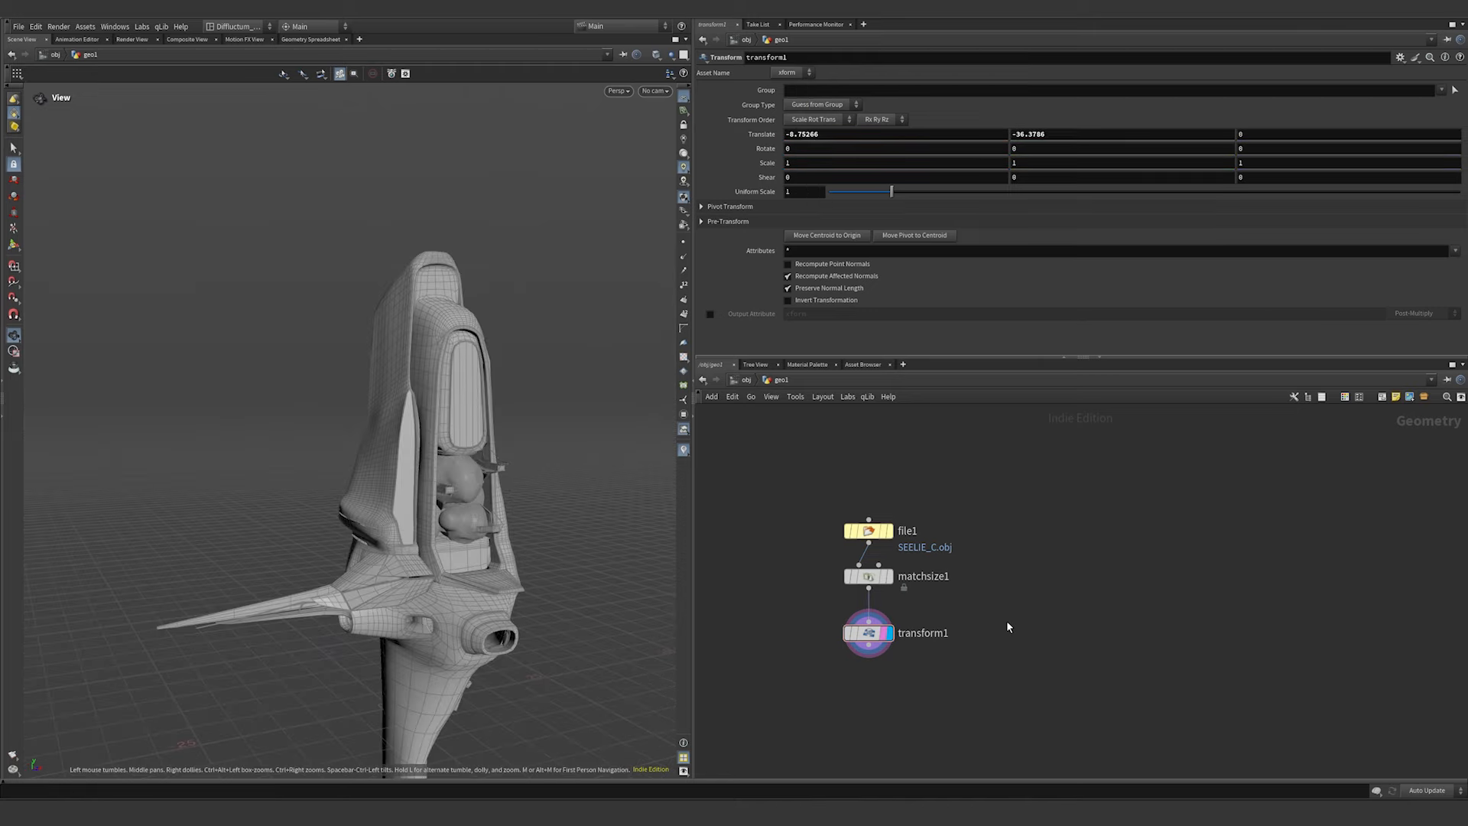
- Add a Null node after the transform and rename it OUT_MESH
middle_click_drag(1007, 627, 1011, 551)
key("Tab")
type("null")
key("Return")
left_click(870, 625)
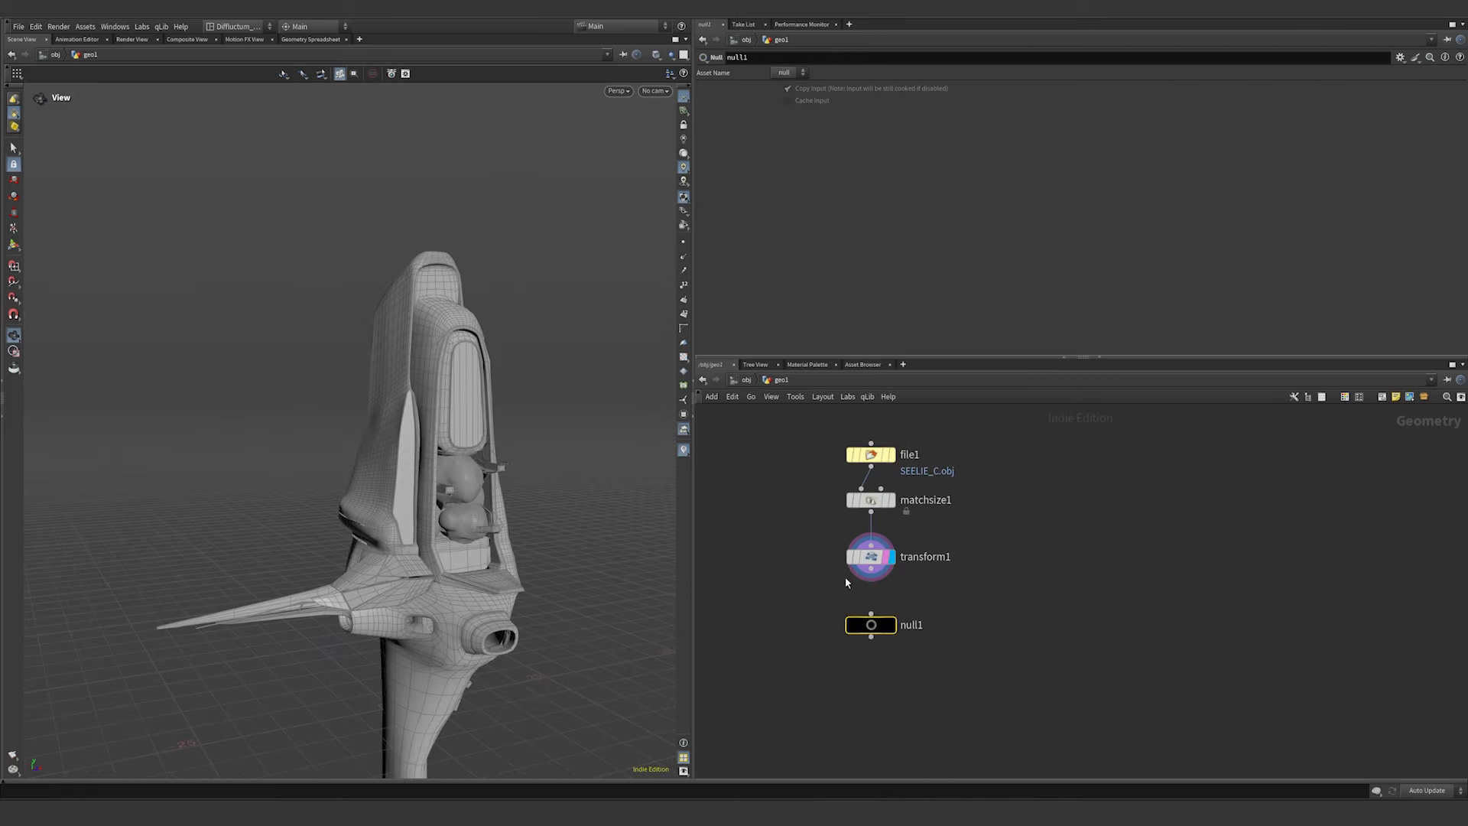
left_click_drag(876, 629, 879, 604)
key("F2")
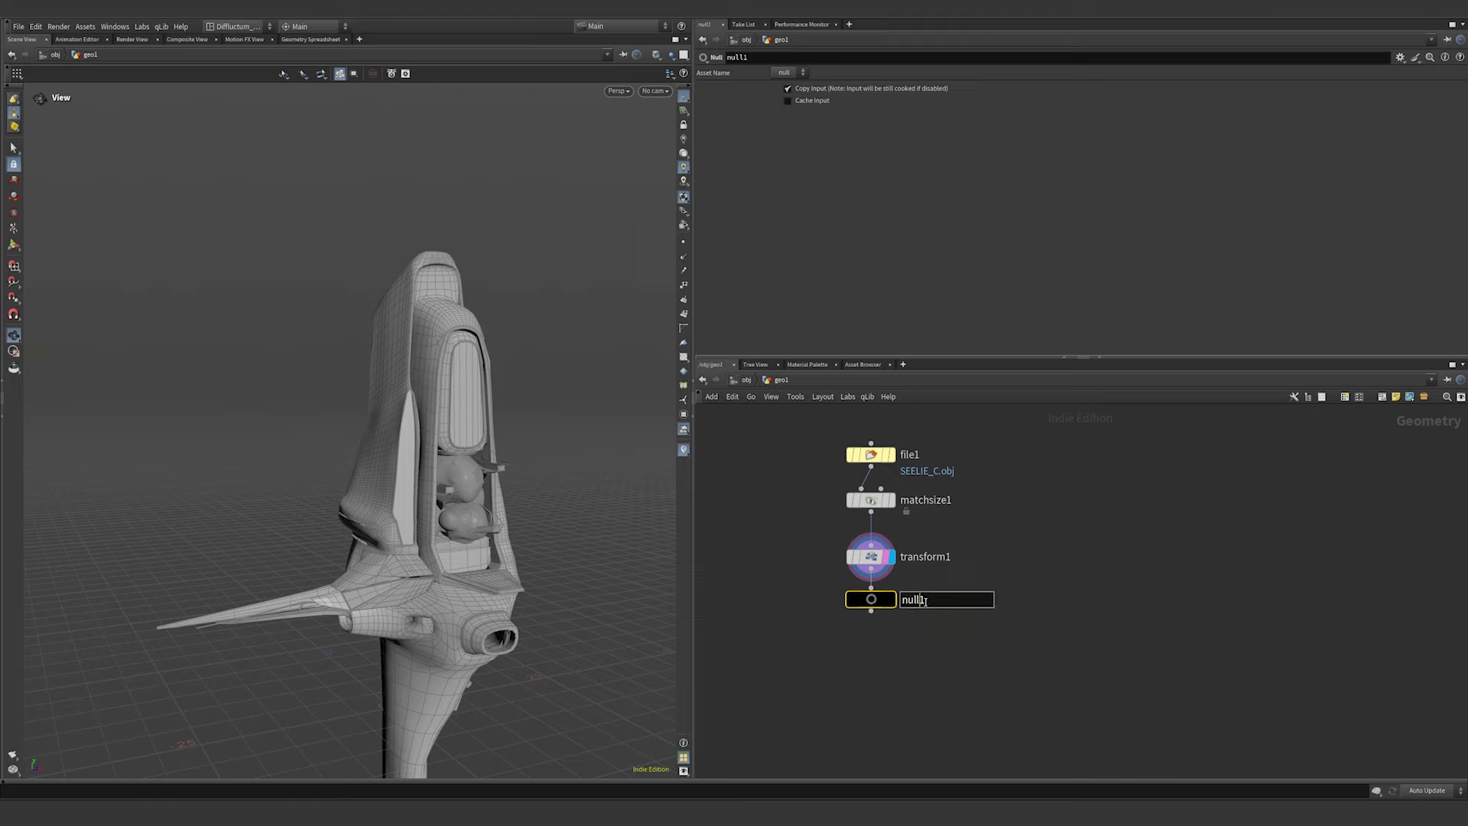
type("OUT_MESH")
key("Return")
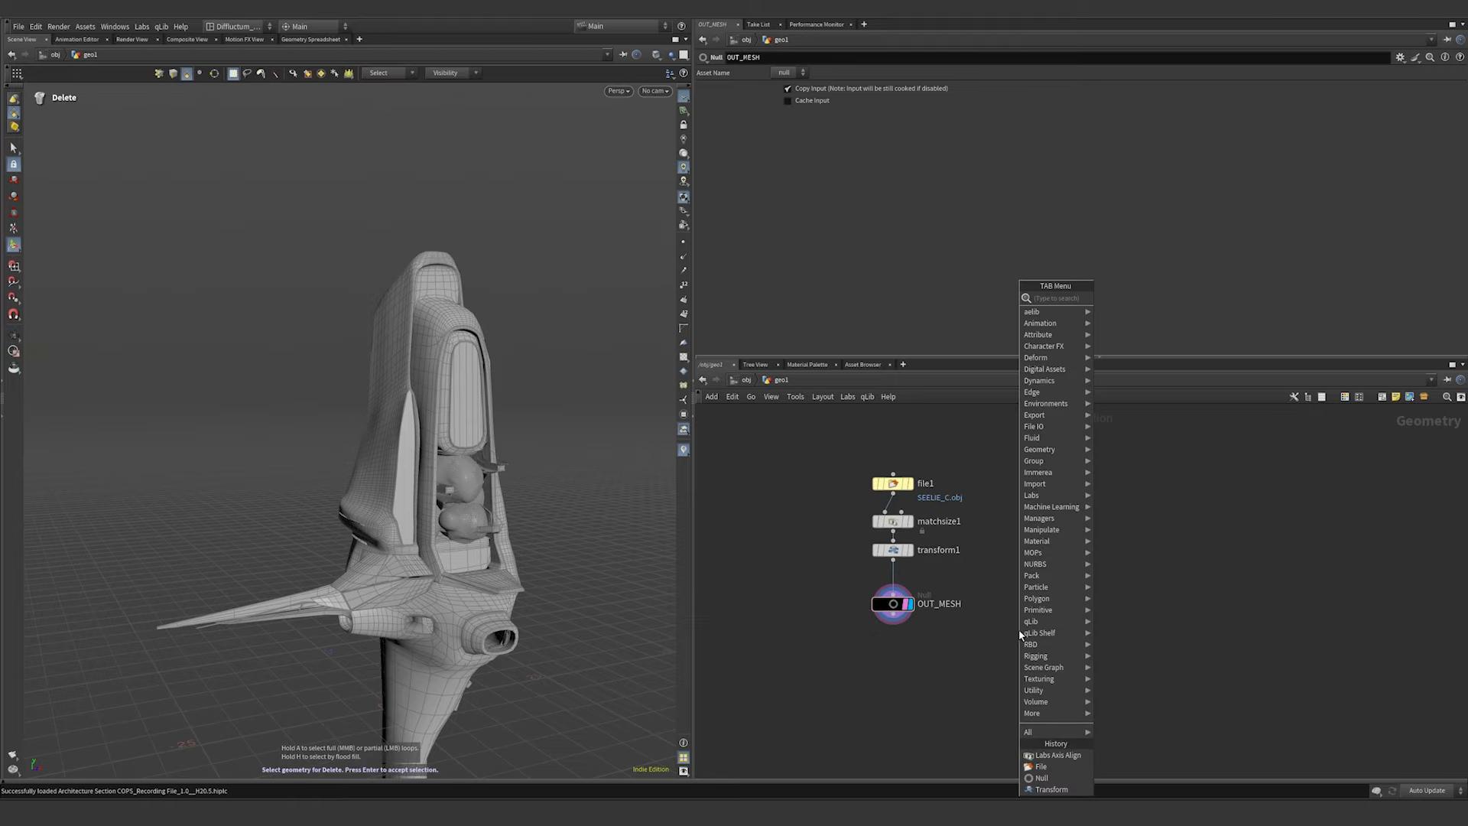
- Add a Knife node, connect it below OUT_MESH and display its result
type("kni")
key("Return")
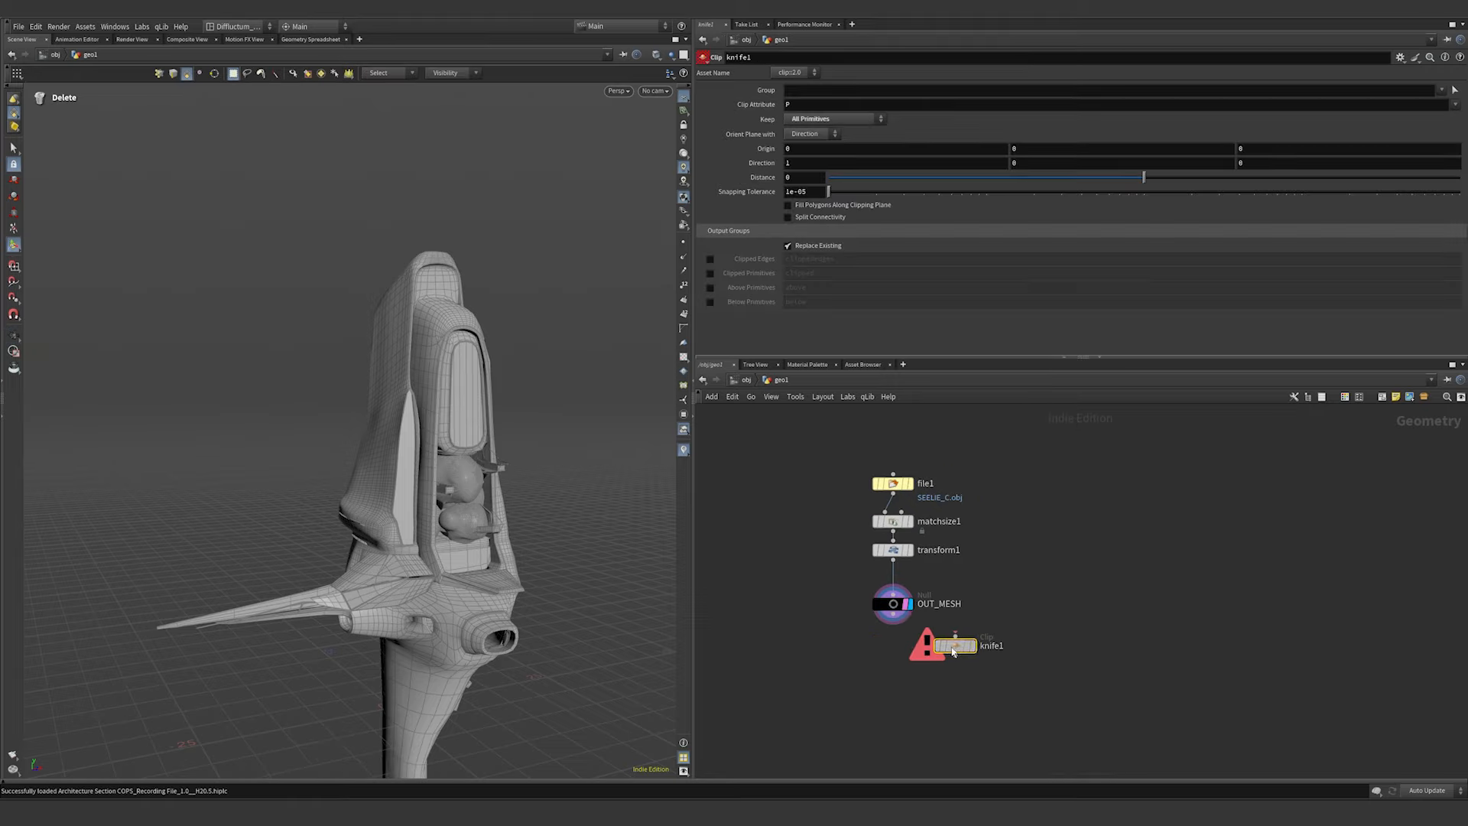
left_click(903, 627)
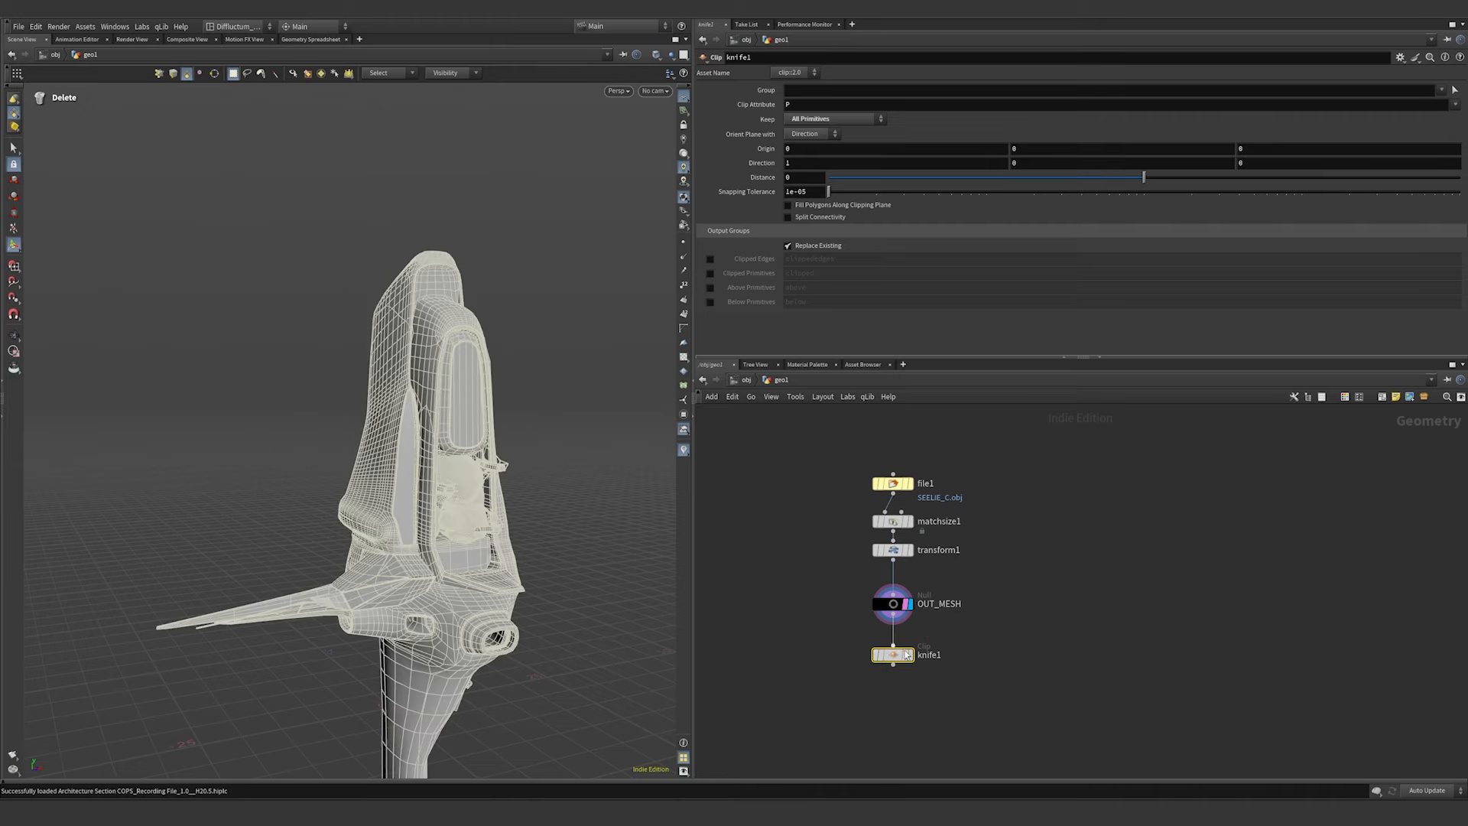
left_click(909, 656)
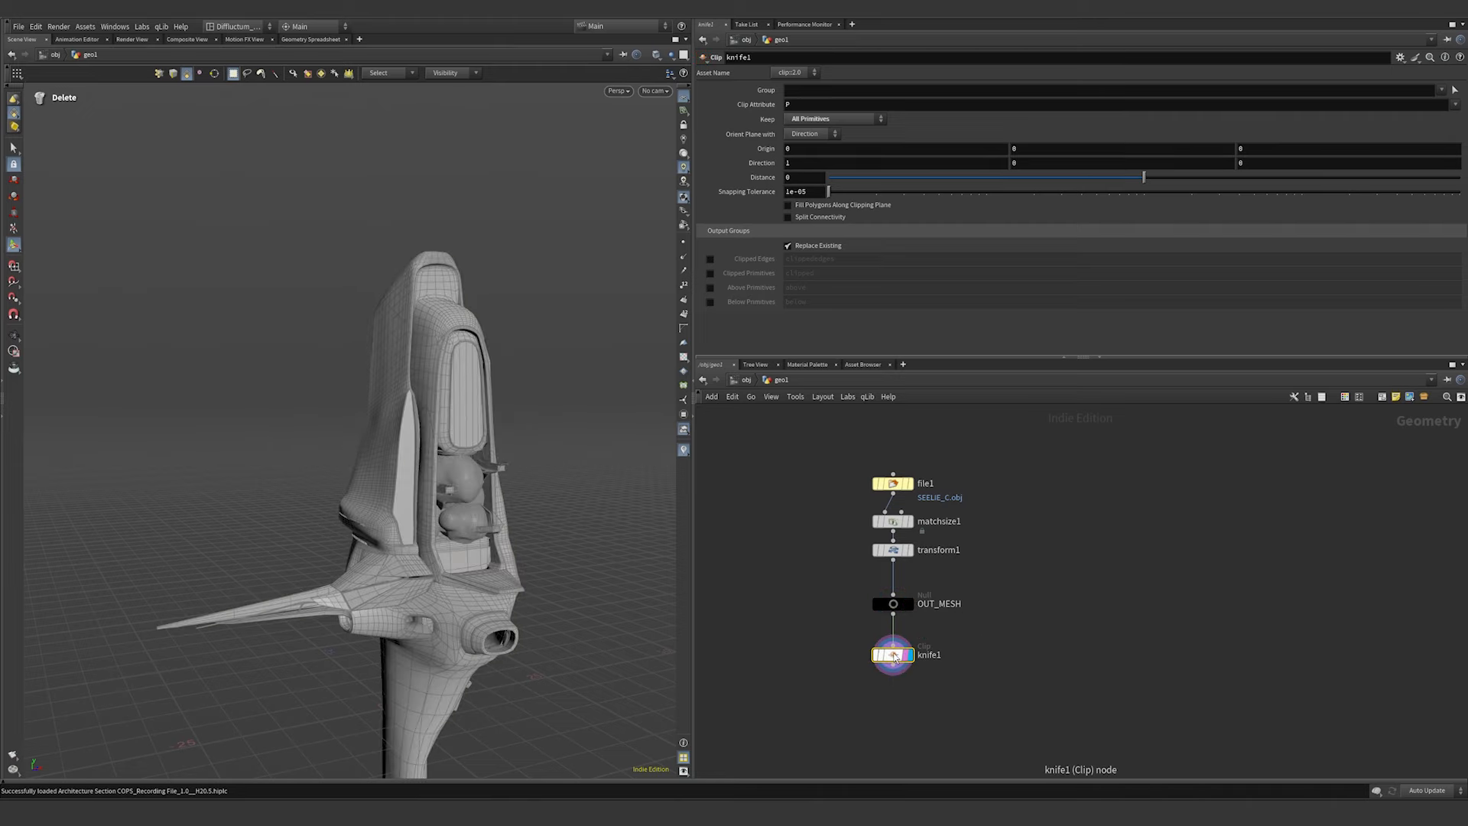
- Set the knife to keep Primitives Above the Plane and orient its plane with Transform
left_click(833, 120)
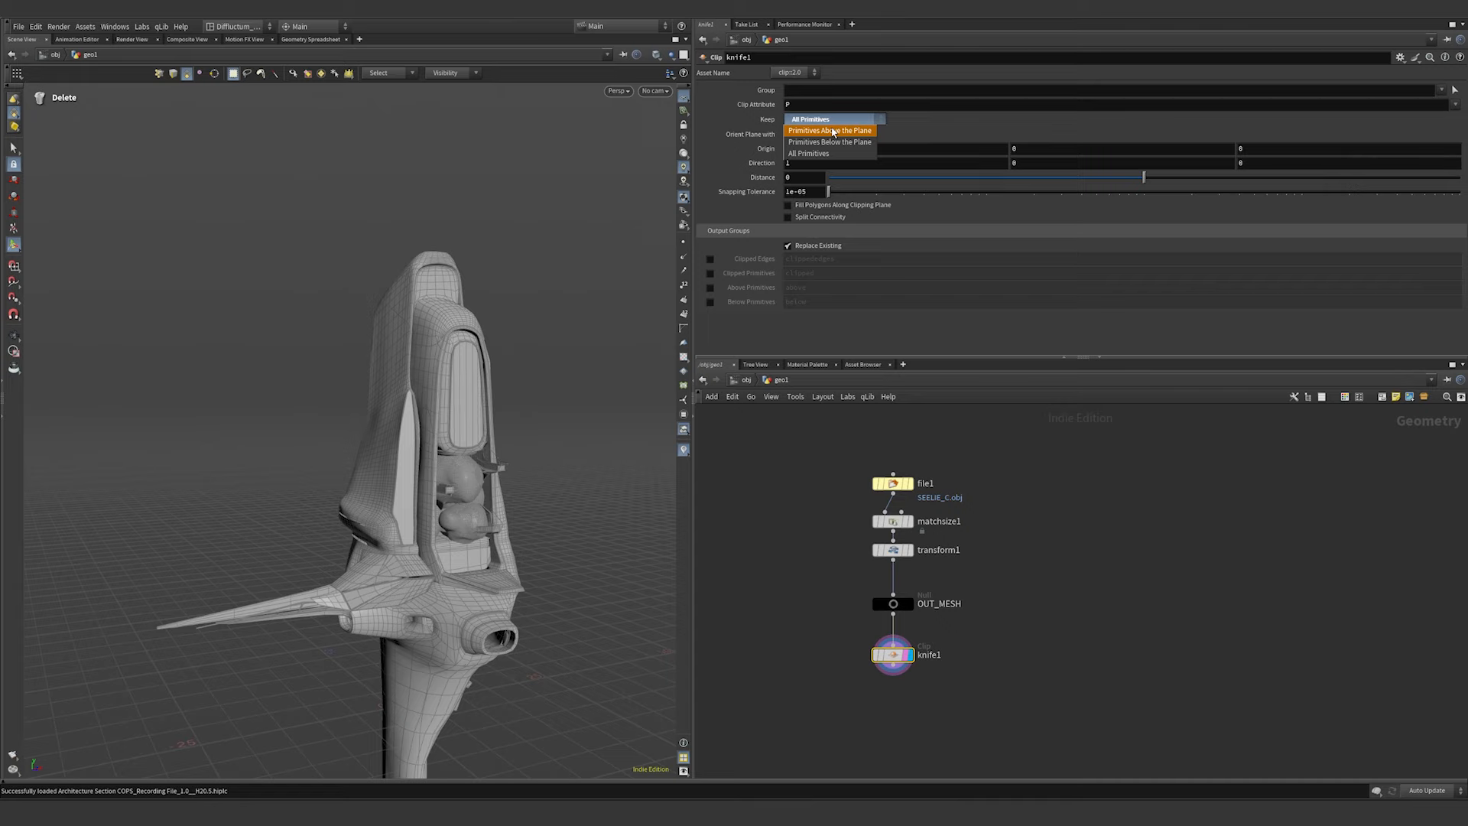
left_click(834, 131)
left_click(825, 136)
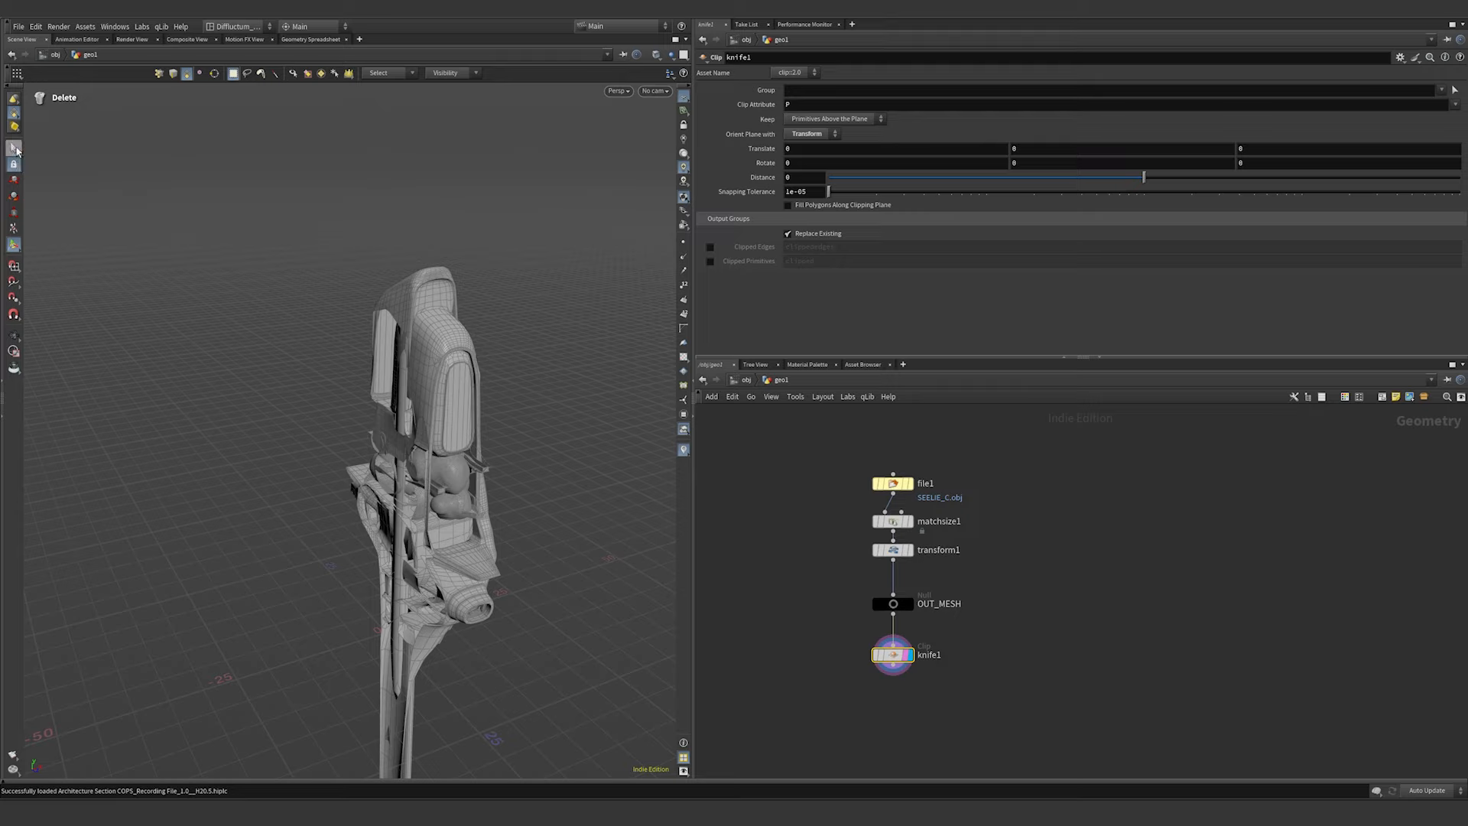
- Move the clip plane interactively to about 5.69, -36.13, 1.38 with about 2.19 Z rotation, and enable the Clipped Edges output group
left_click(11, 246)
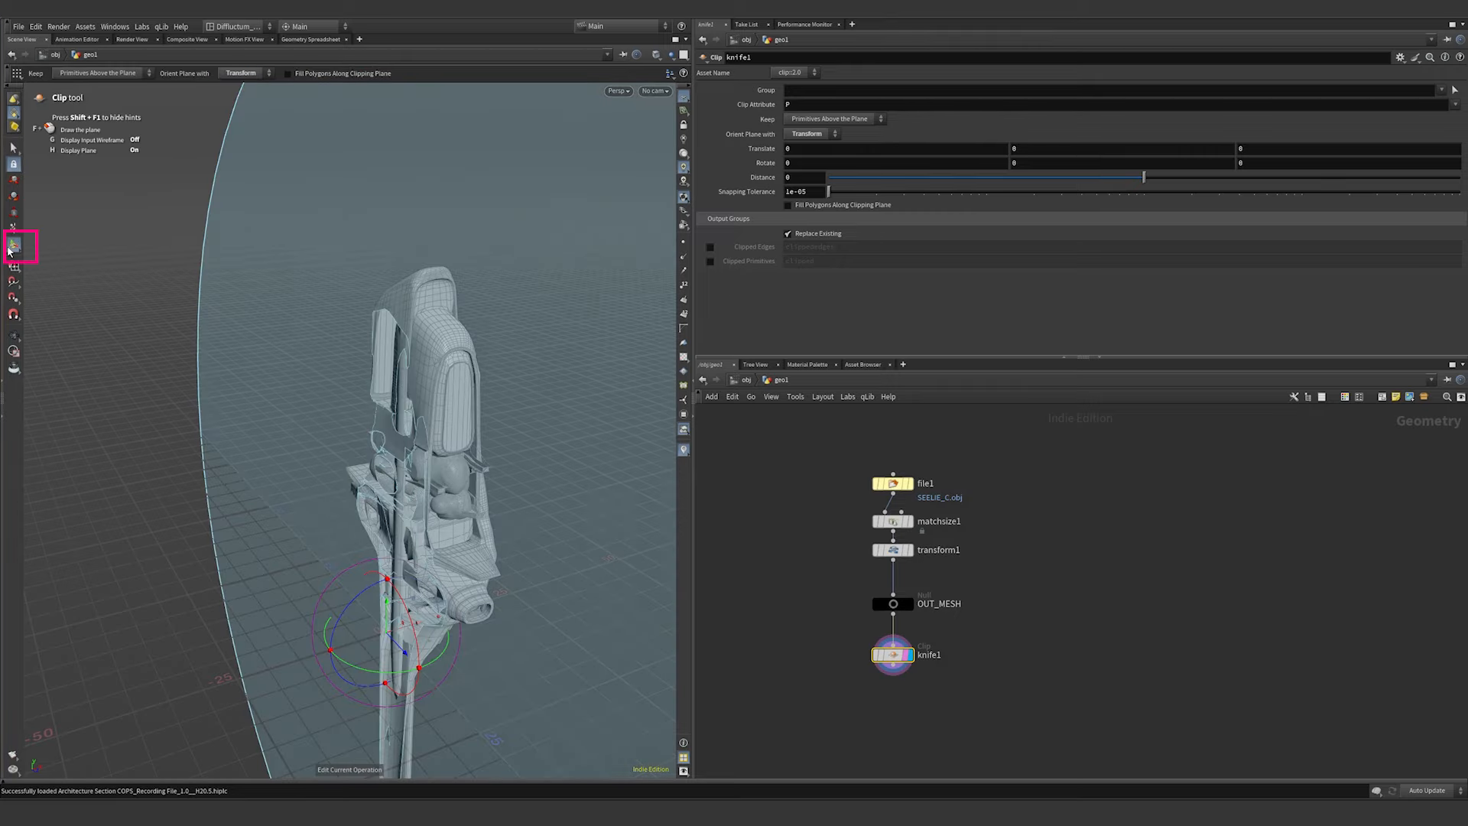
left_click_drag(422, 629, 433, 622)
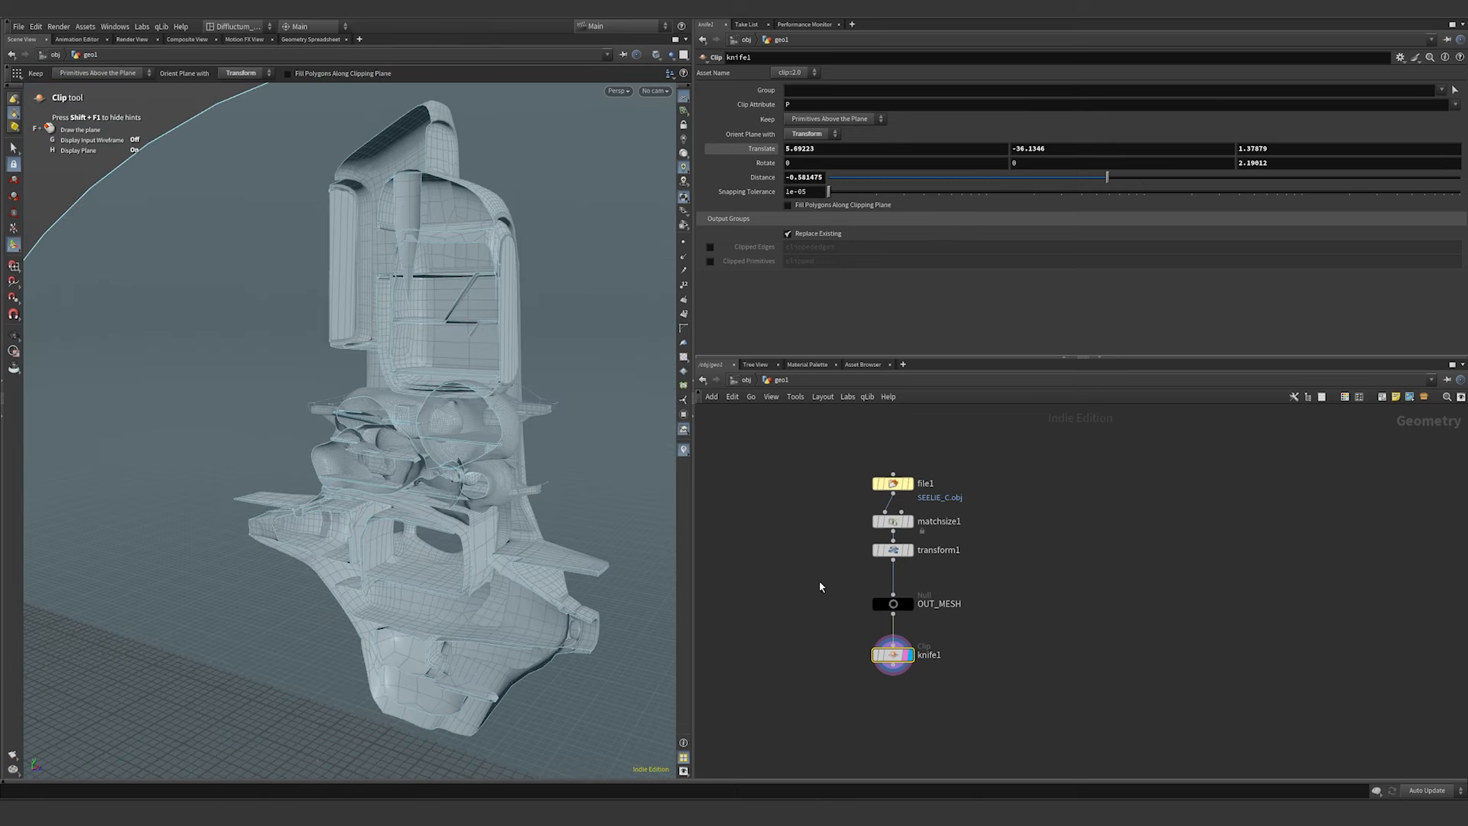
left_click(709, 247)
- Add a Convert Line node, connect it below the knife and display its result
key("Tab")
type("conver")
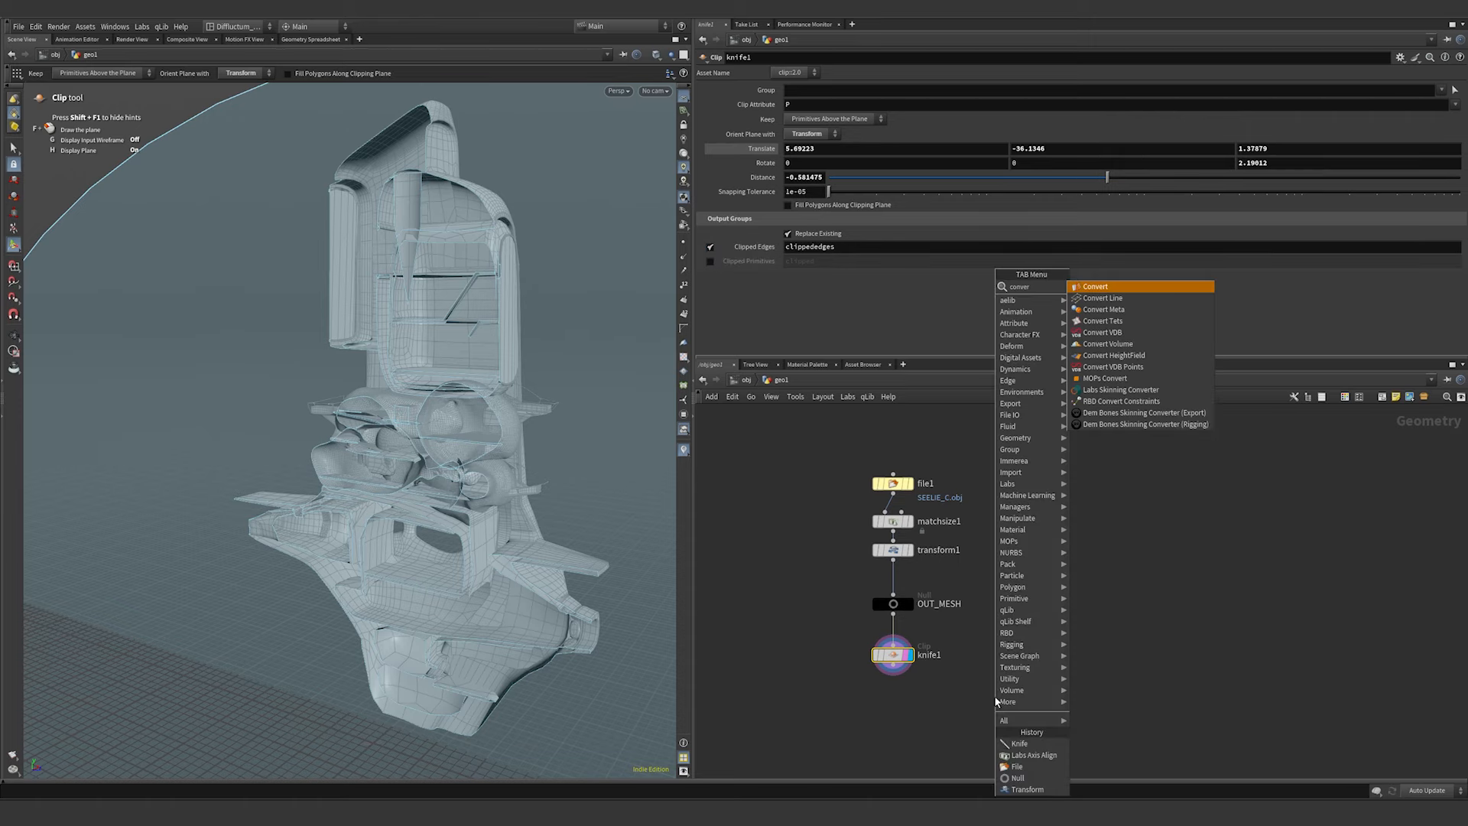
type("t")
key("Down")
key("Return")
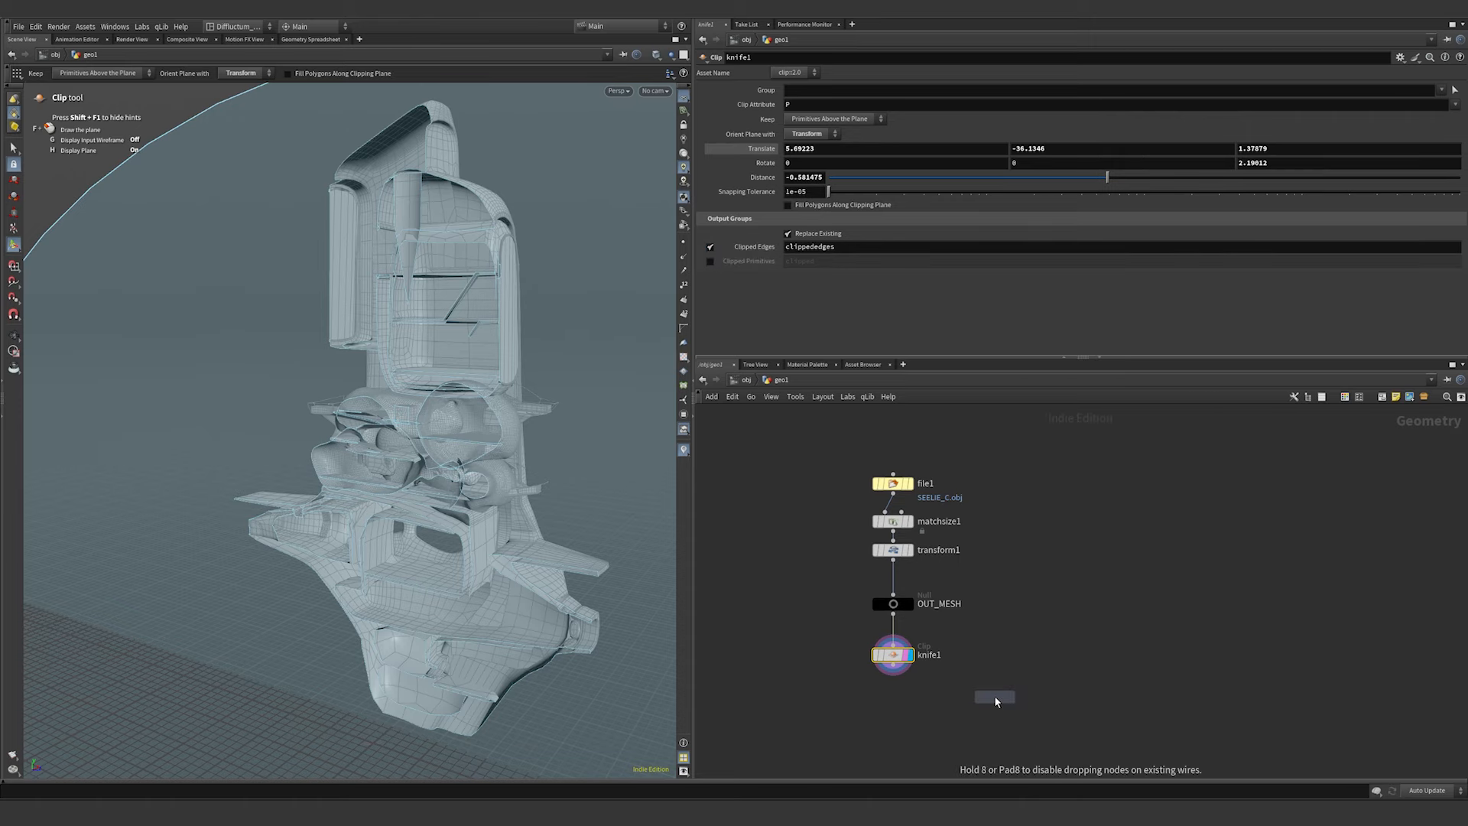
left_click(910, 686)
left_click_drag(897, 676, 931, 695)
left_click(935, 699)
left_click(948, 700)
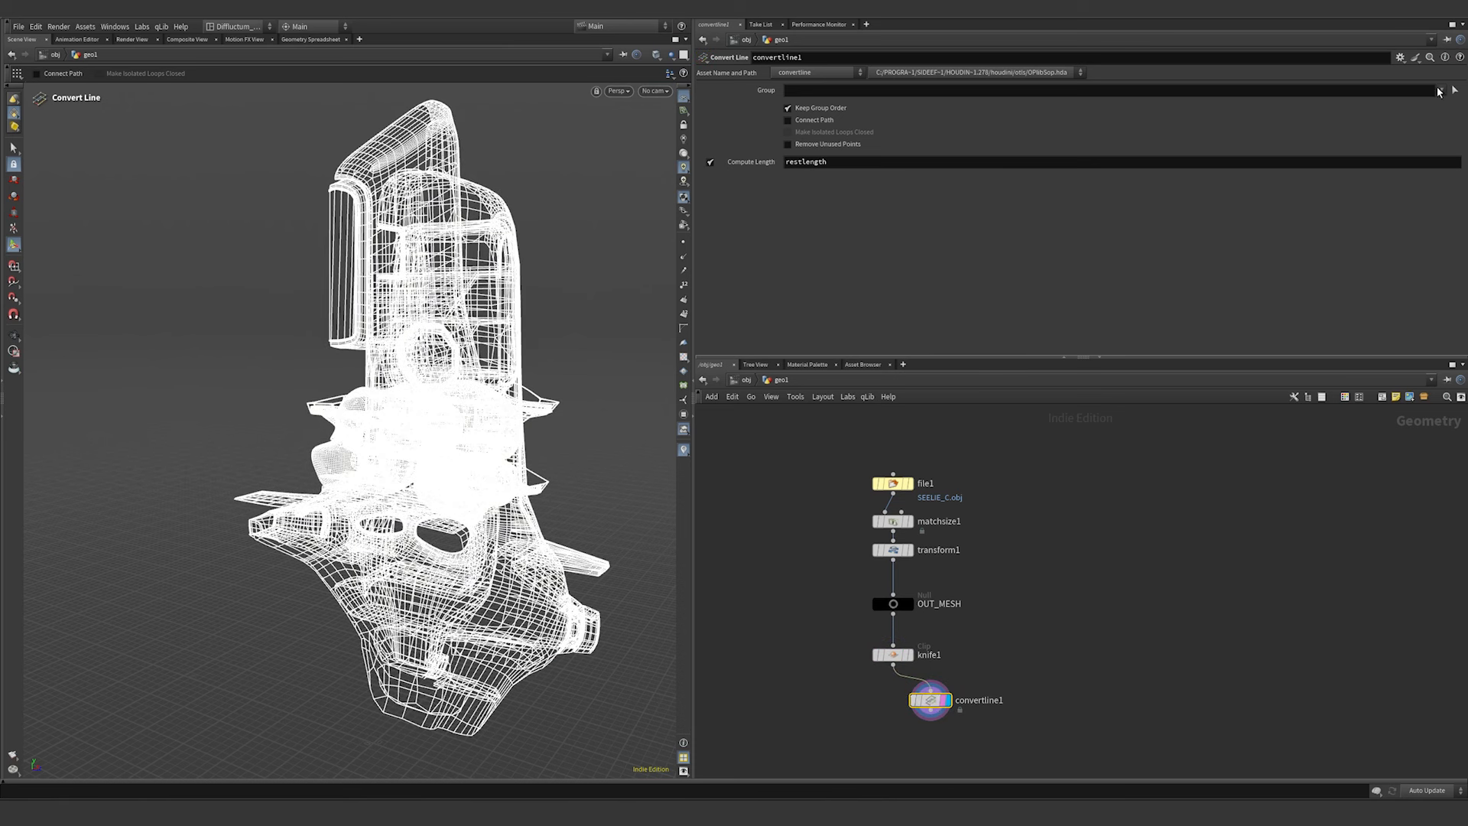
- Restrict the line conversion to the clippededges group and remove unused points
left_click(1441, 91)
left_click(1424, 102)
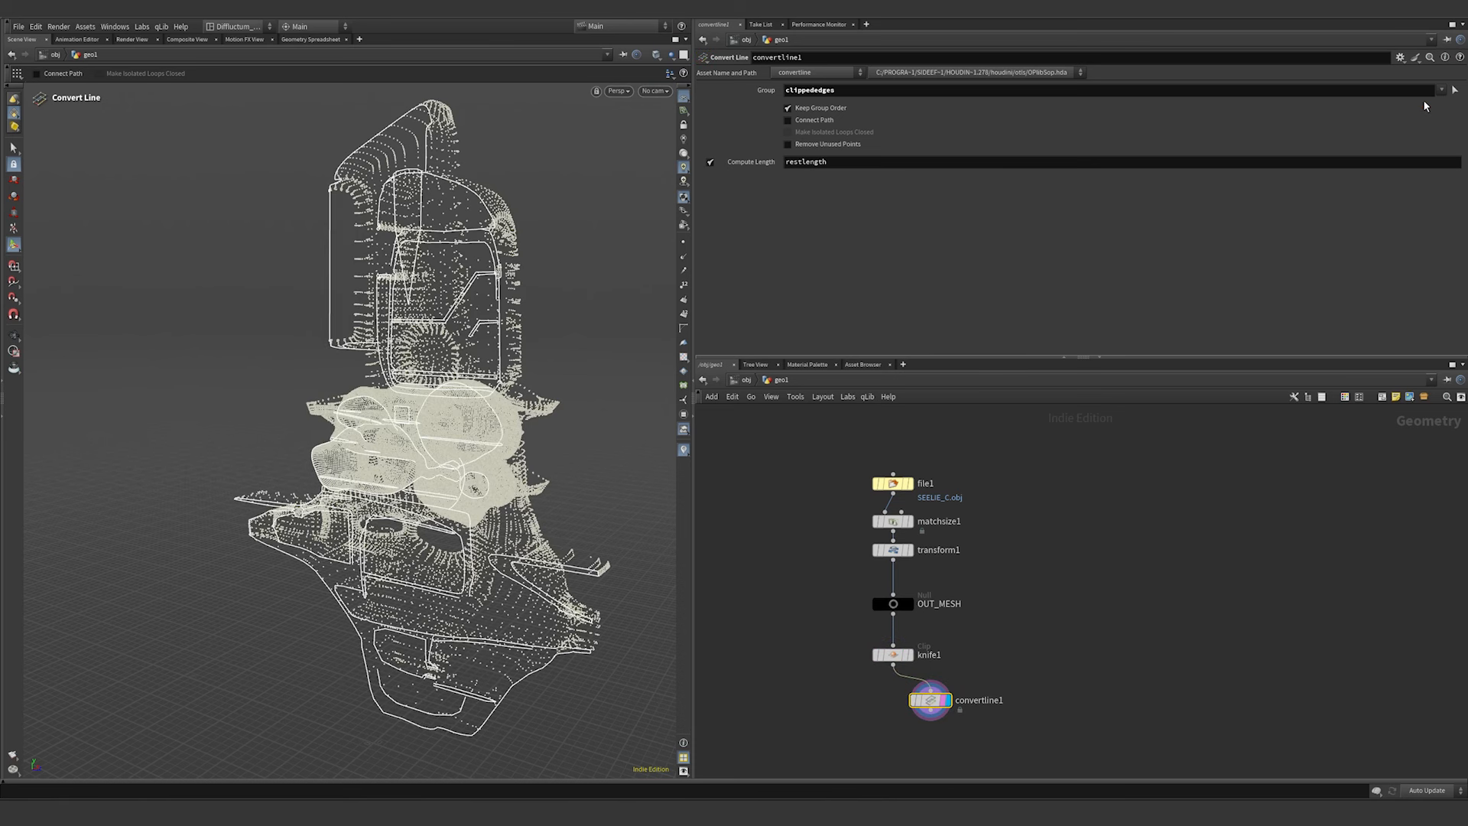
left_click(788, 145)
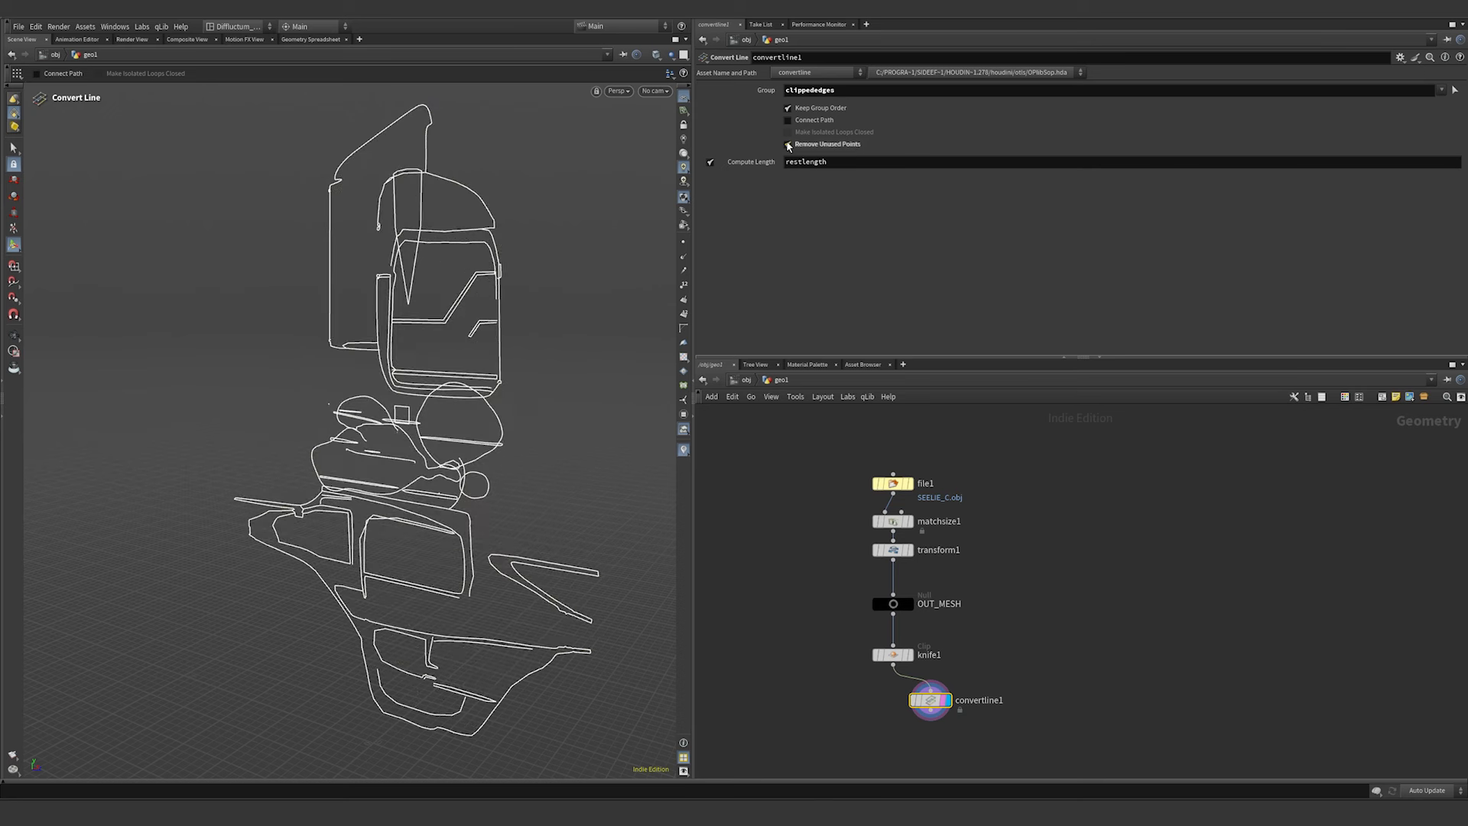
- Add a Null node wired to the knife and name it OUT_SECTION_MESH
middle_click_drag(882, 715, 879, 659)
key("Tab")
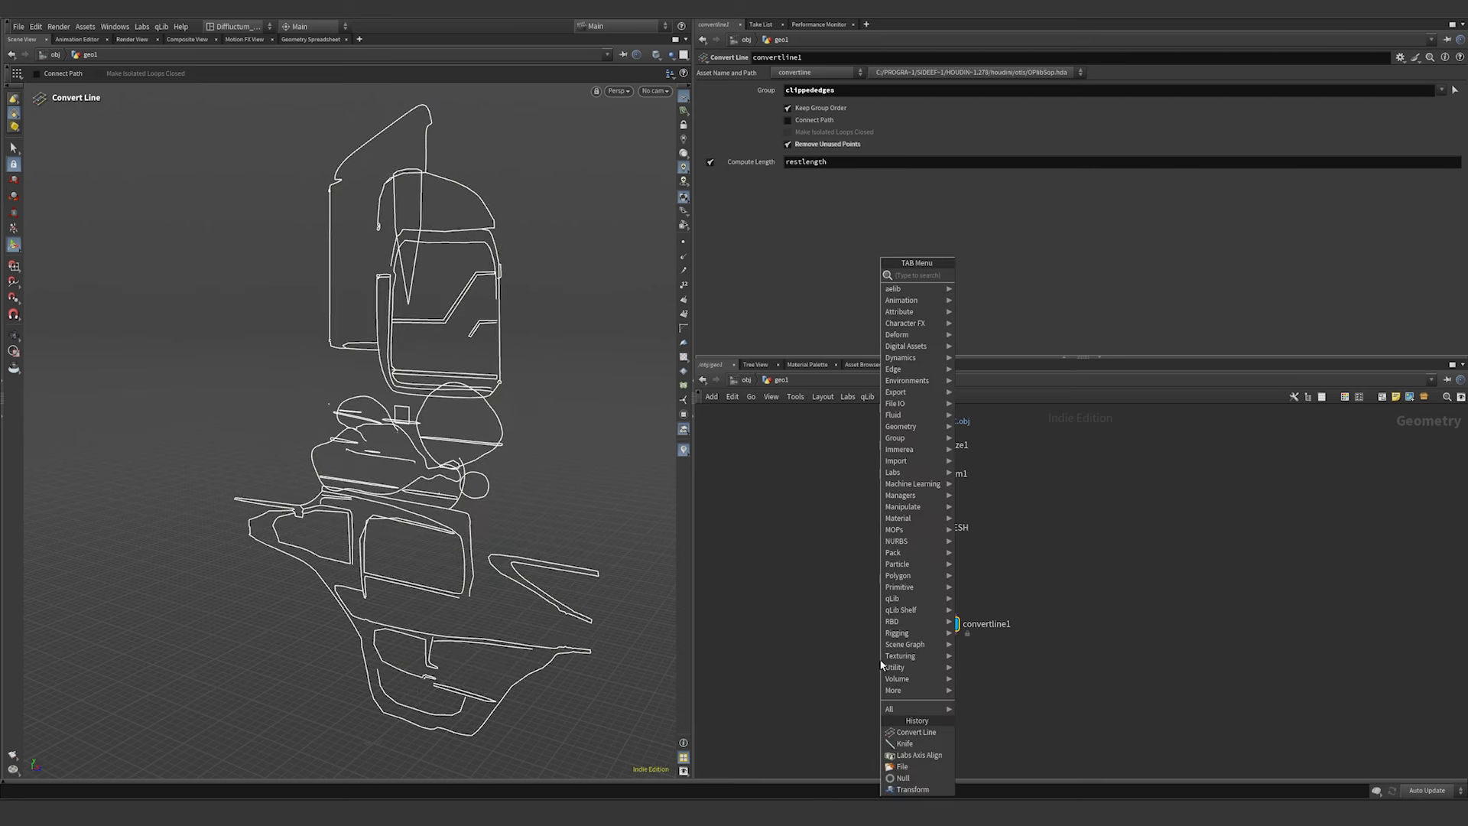
type("null")
key("Return")
left_click(880, 658)
type("OUT_")
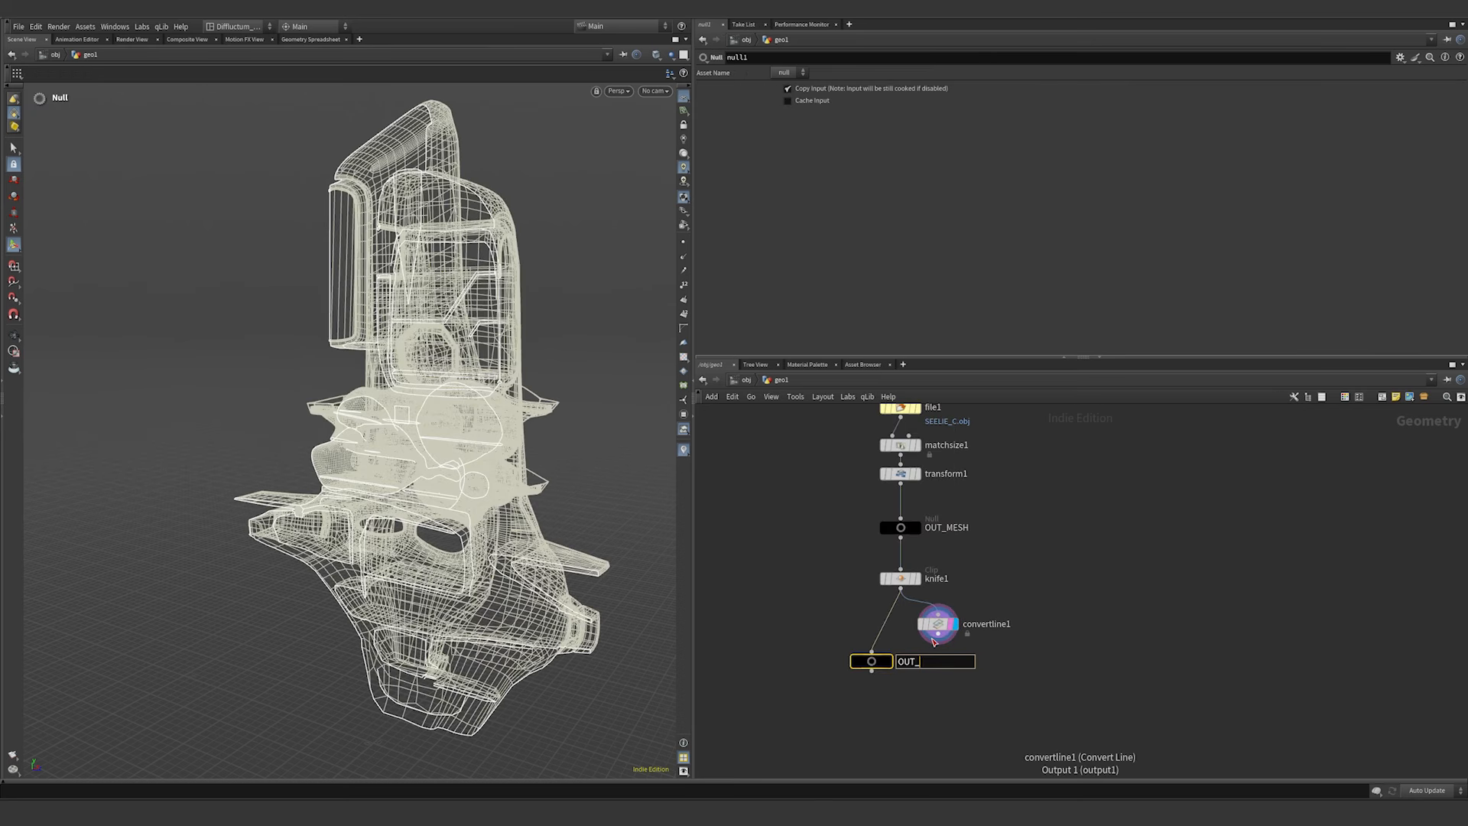
type("SECTION_MESH")
key("Return")
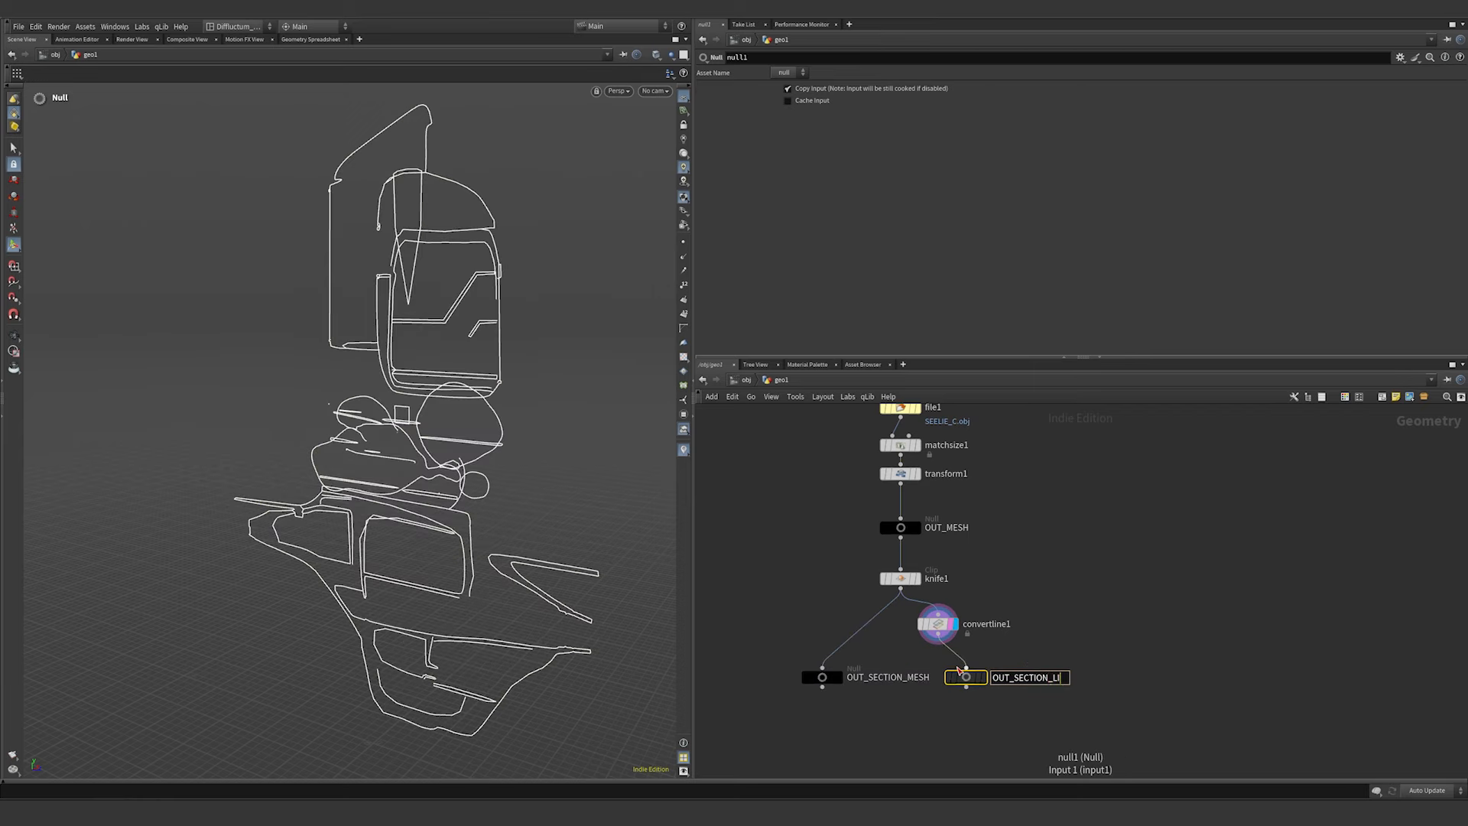
- Name the Null below the line conversion OUT_SECTION_LINES and display OUT_SECTION_MESH
type("NES")
key("Return")
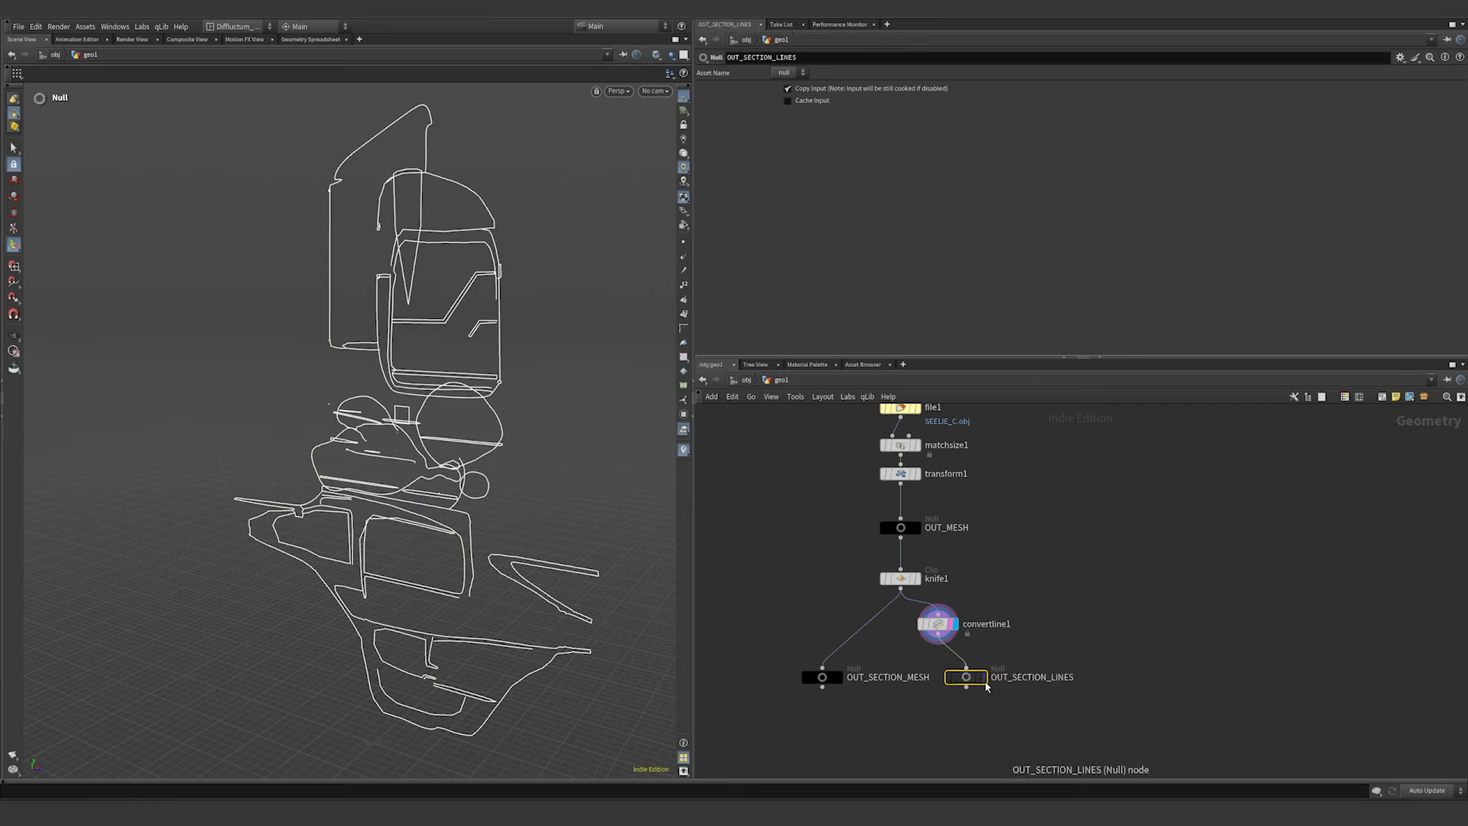
left_click(839, 681)
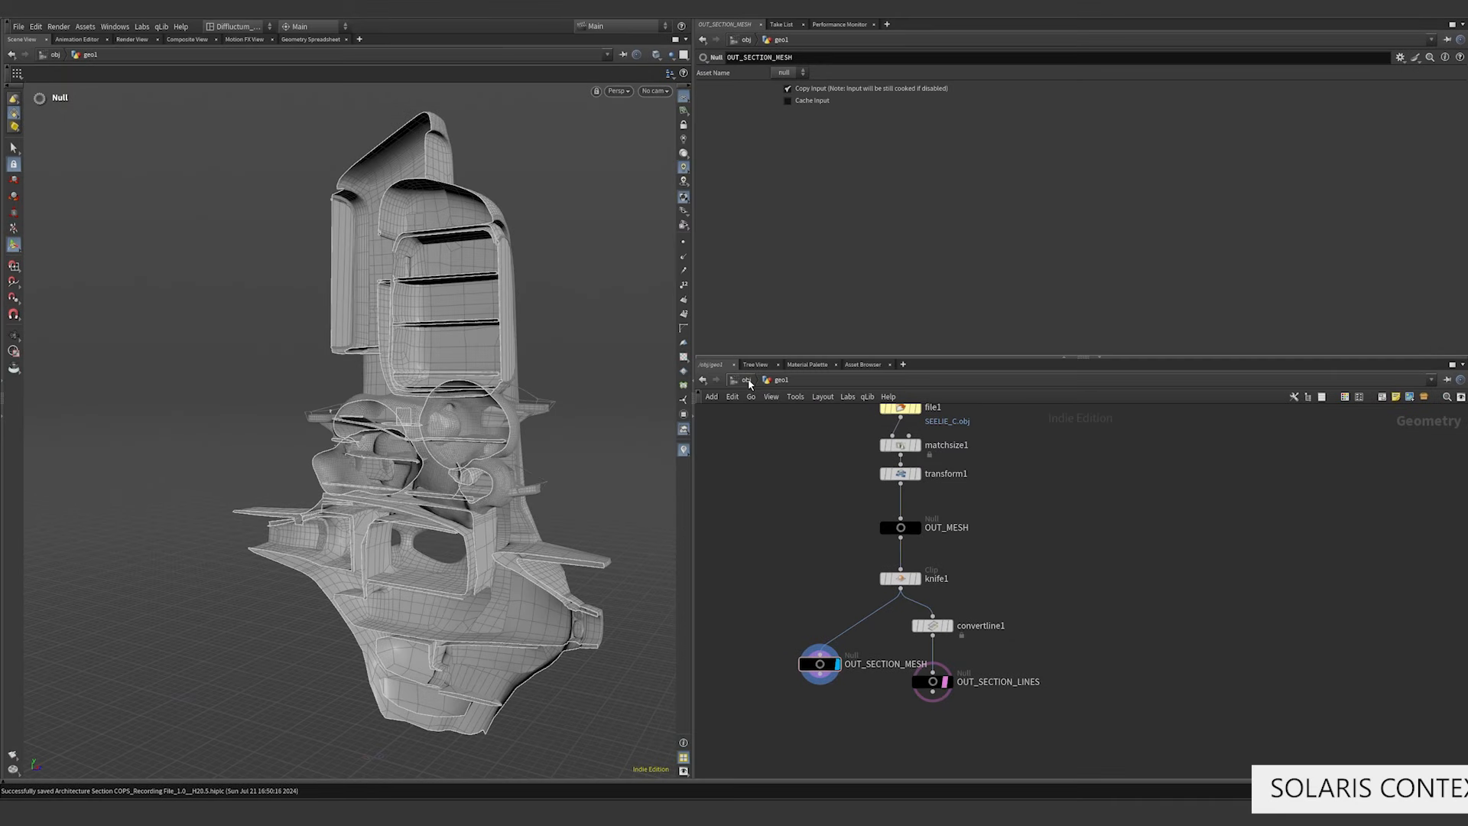
- Leave the geometry object and switch from the object network to the stage network
left_click(747, 380)
left_click(748, 381)
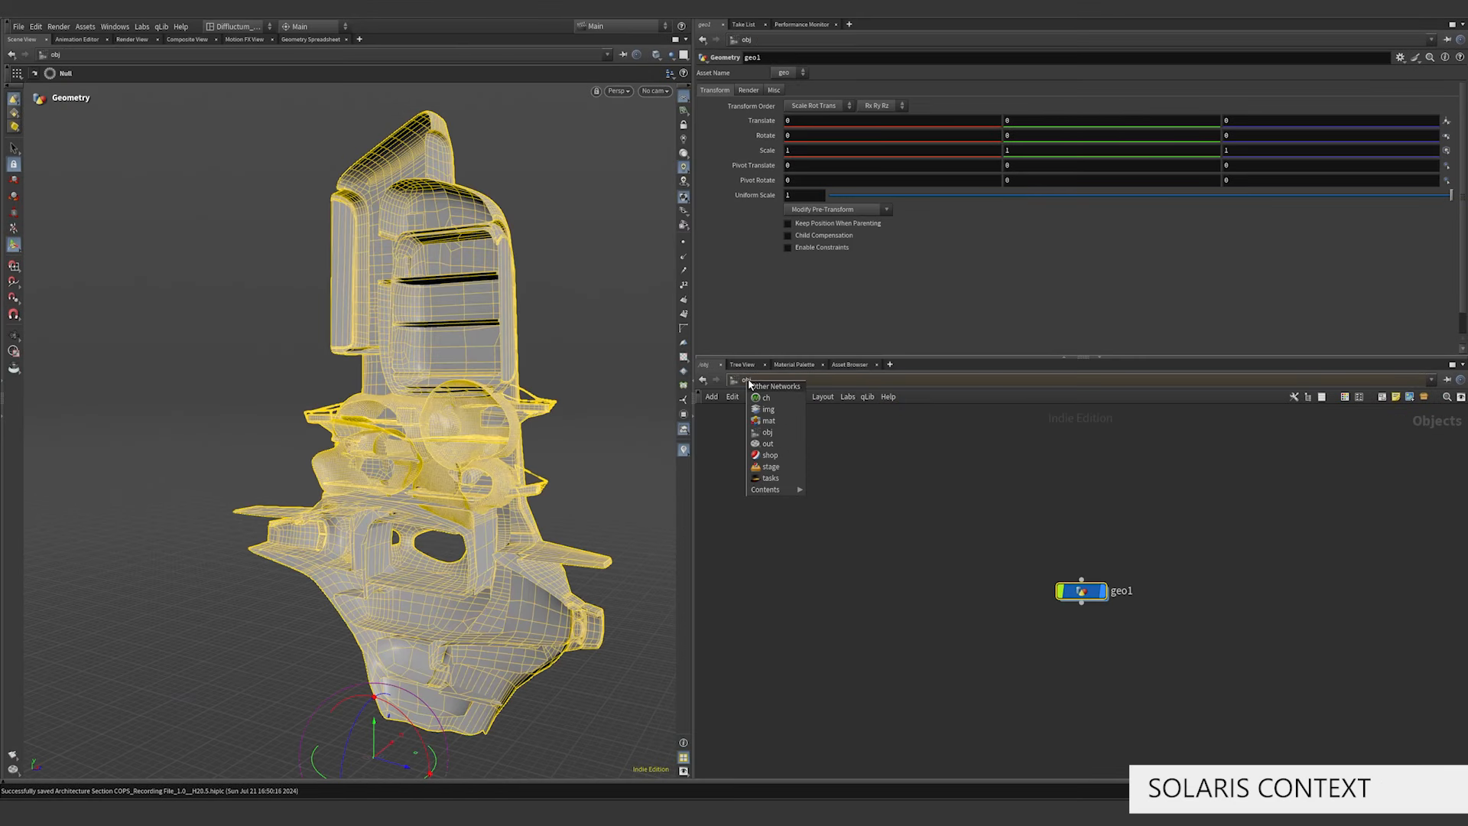
left_click(770, 467)
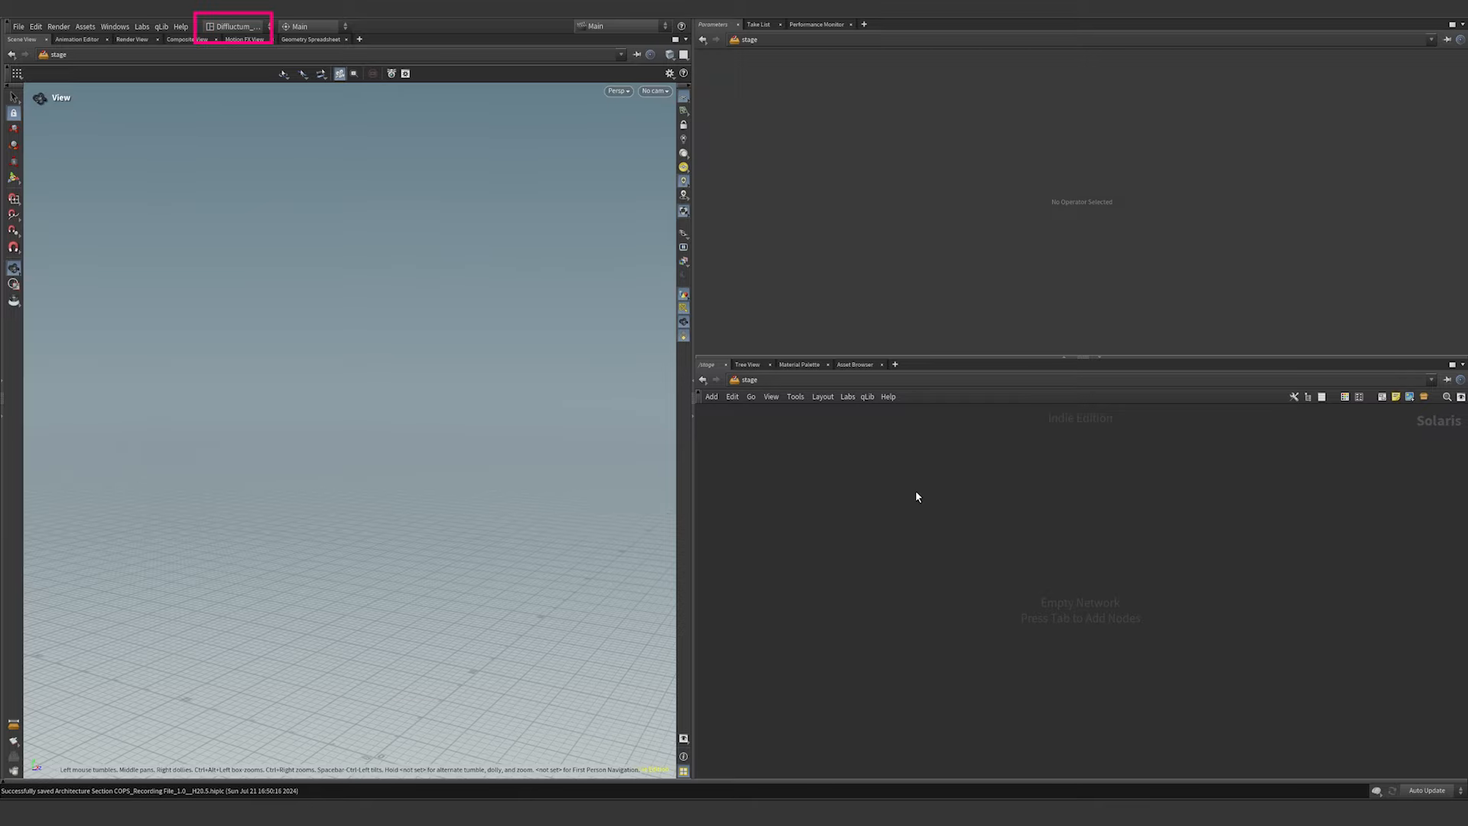
- Switch the desktop layout to Solaris and widen the parameter and network area by narrowing the scene view
left_click(256, 31)
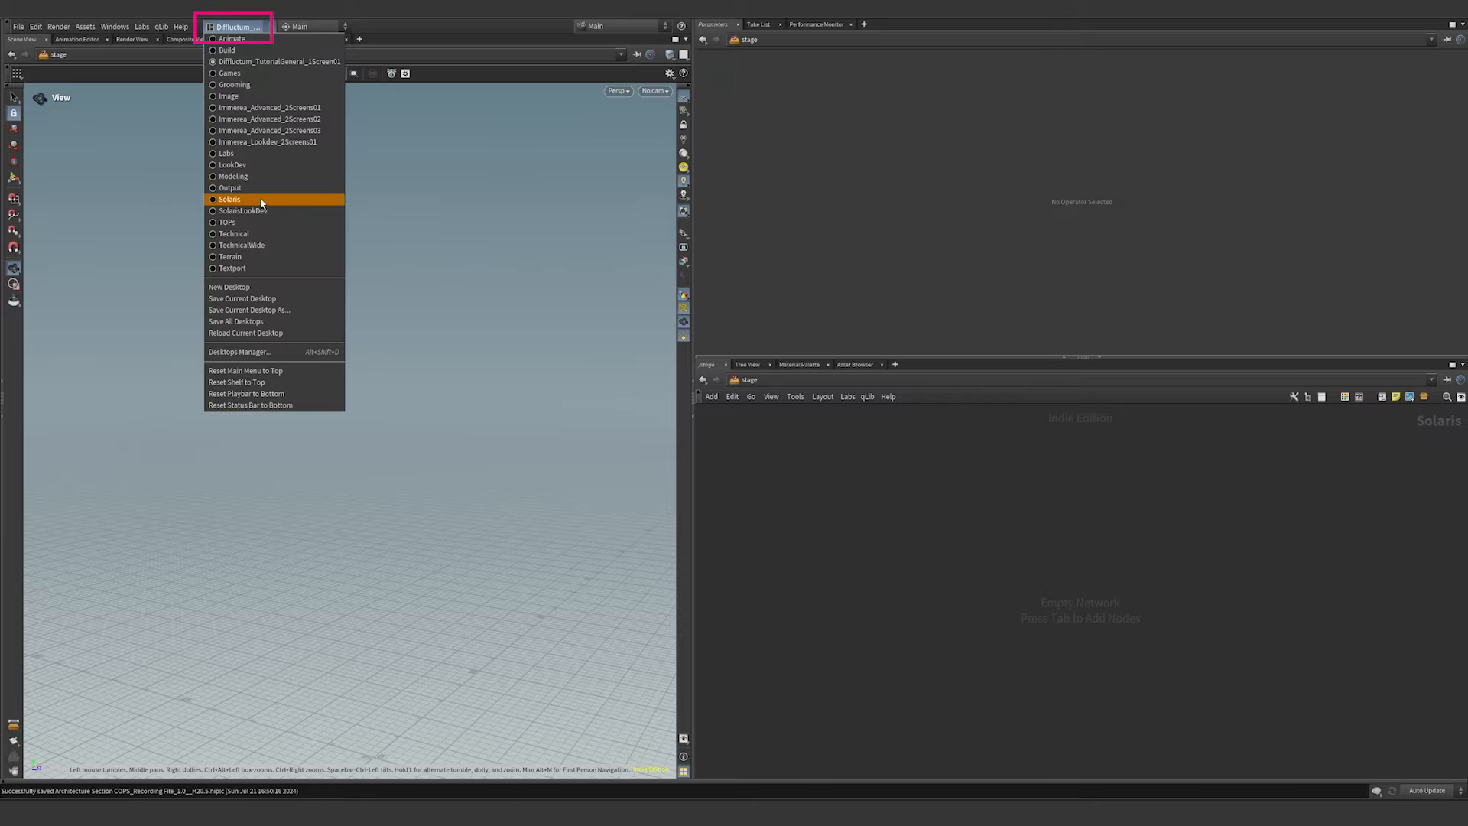
left_click(229, 199)
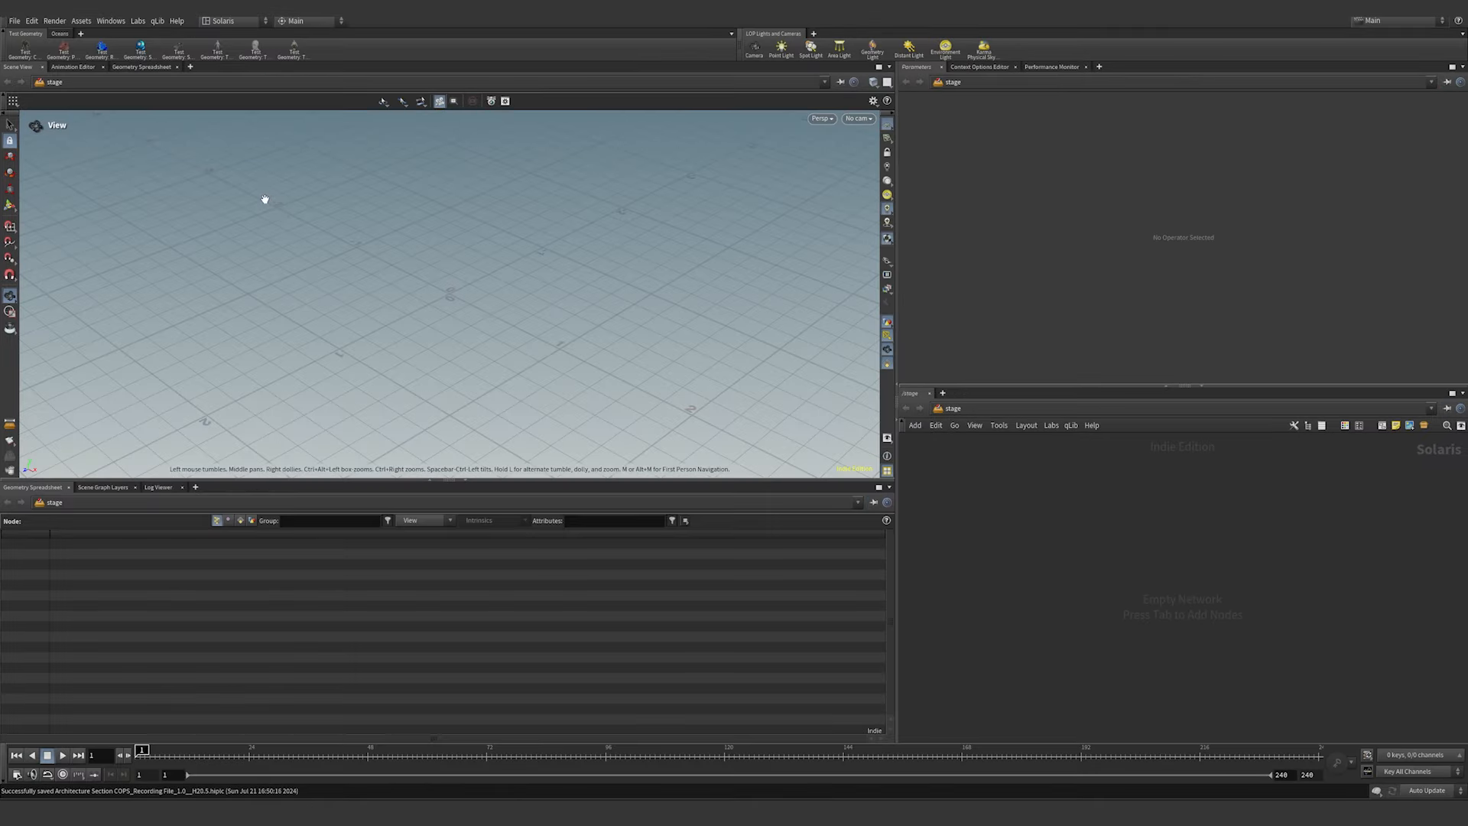
left_click_drag(894, 502, 742, 487)
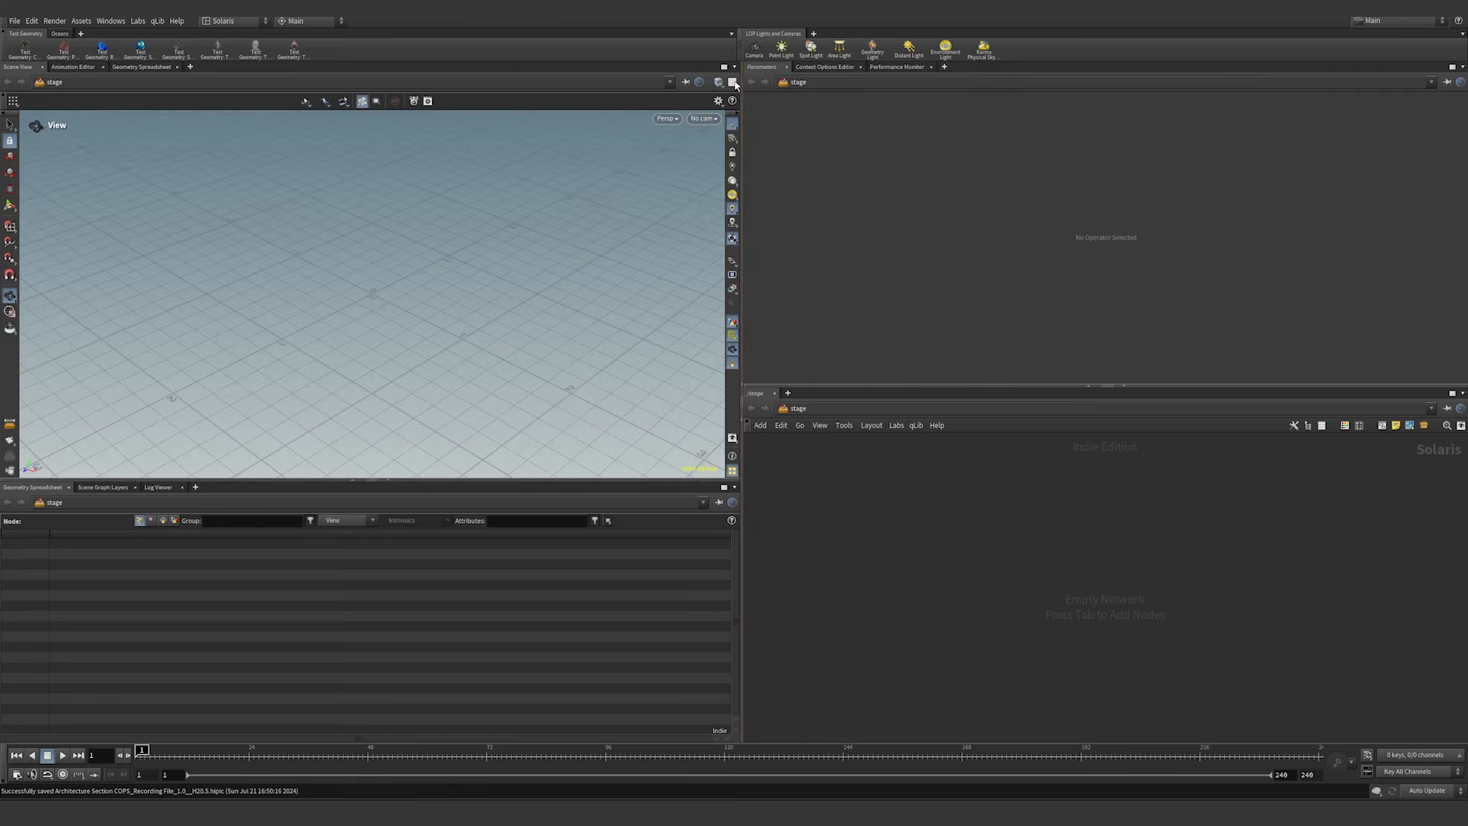
- Add a SOP Import node to the stage and set its SOP path to /obj/geo1/OUT_SECTION_MESH
key("Tab")
type("sop")
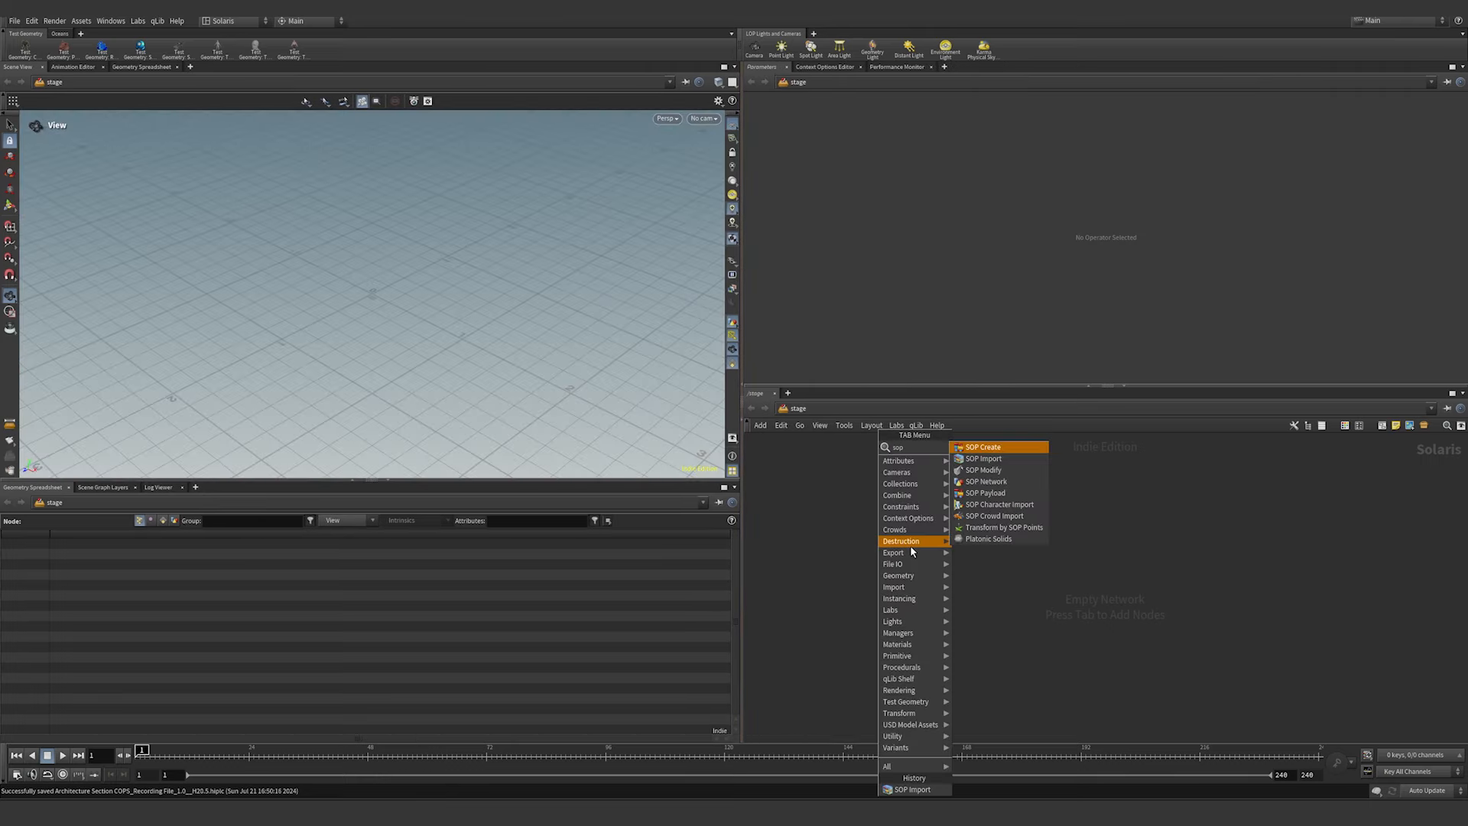
key("Return")
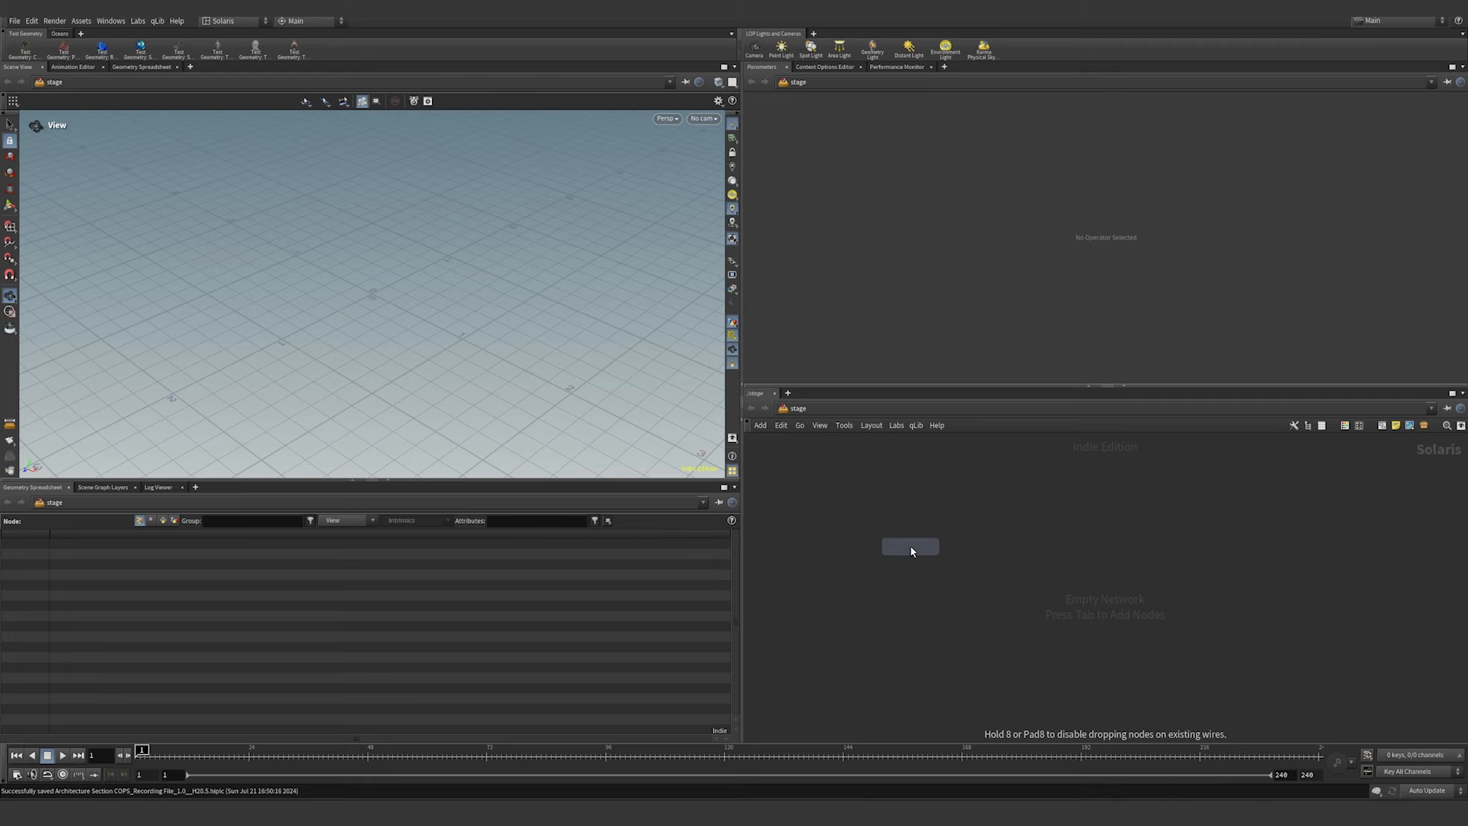
left_click(910, 549)
left_click(1453, 134)
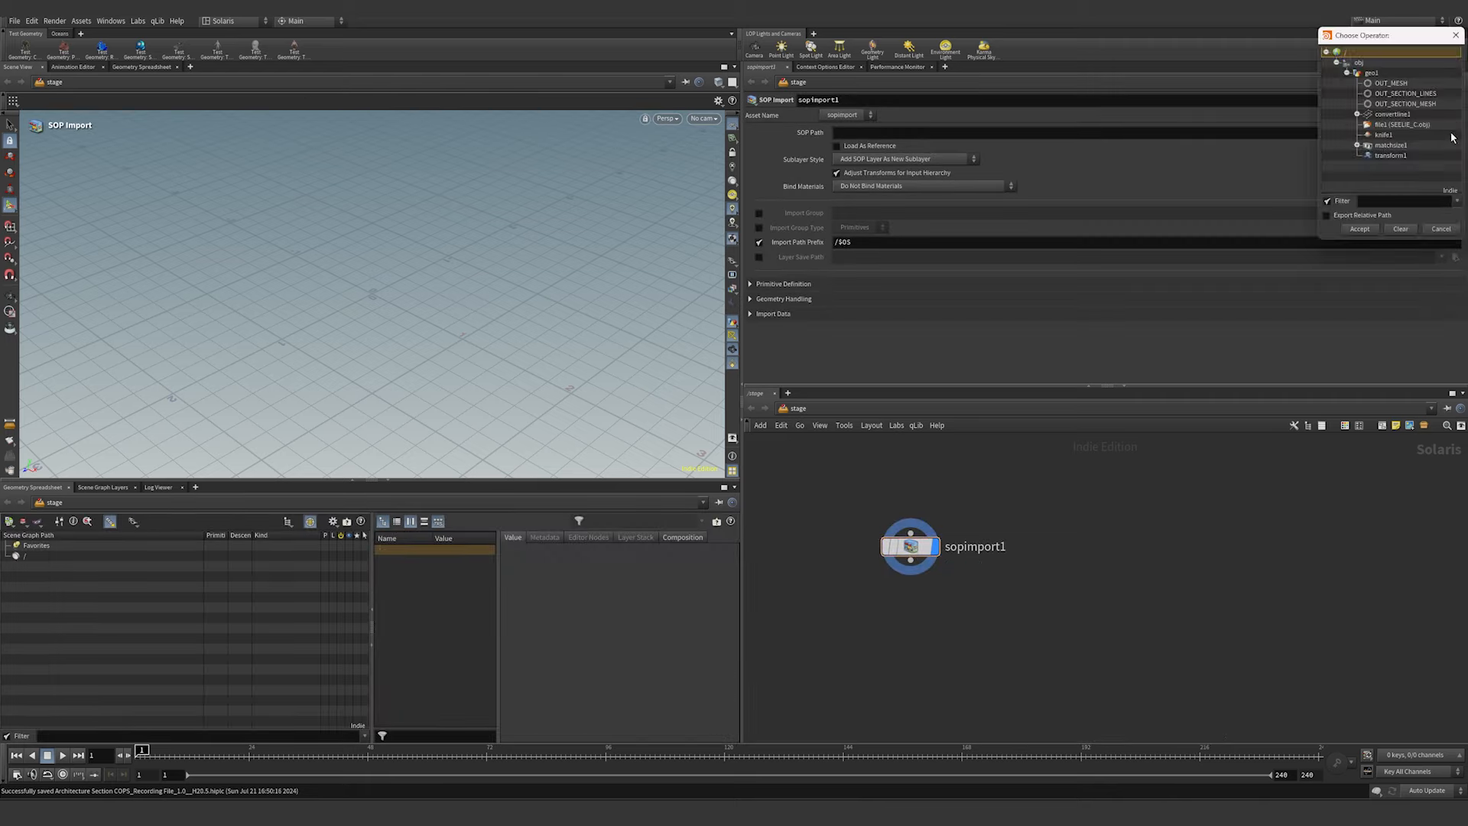
double_click(1406, 103)
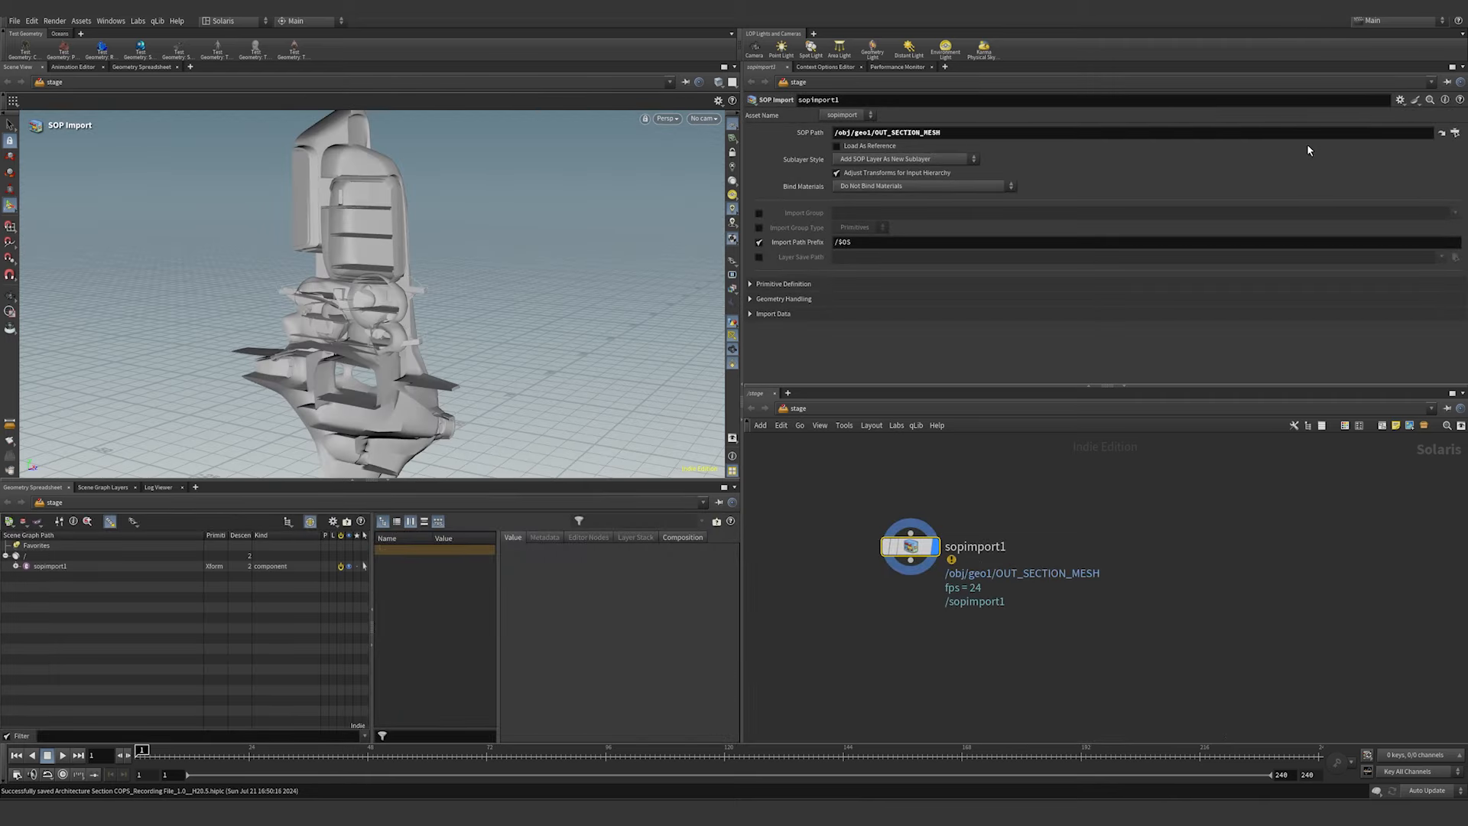
- Rename the SOP Import node Section_Mesh and set its import path prefix to /Geometry/$OS
double_click(975, 546)
type("Section_")
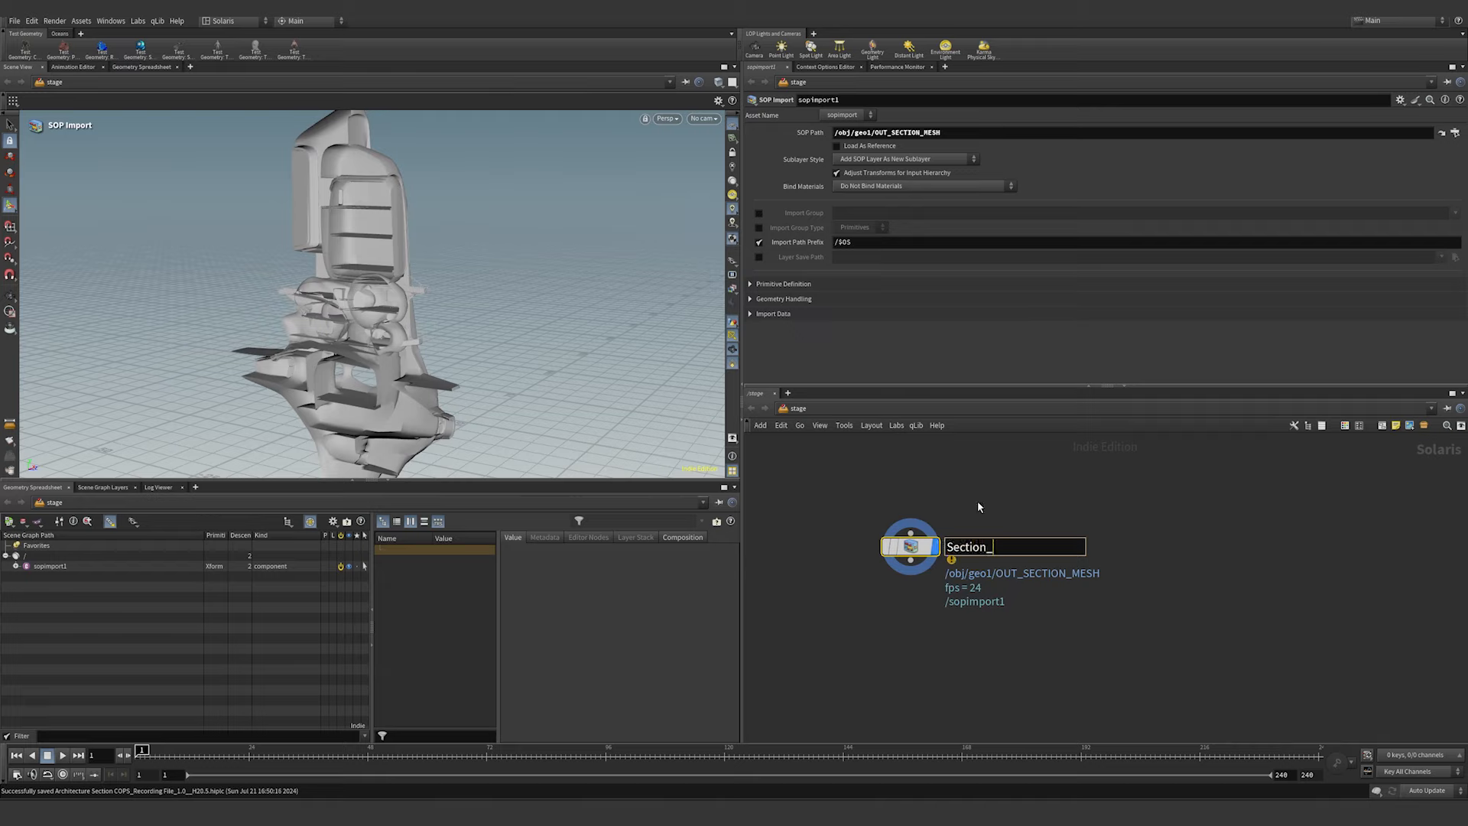
type("Mesh")
key("Return")
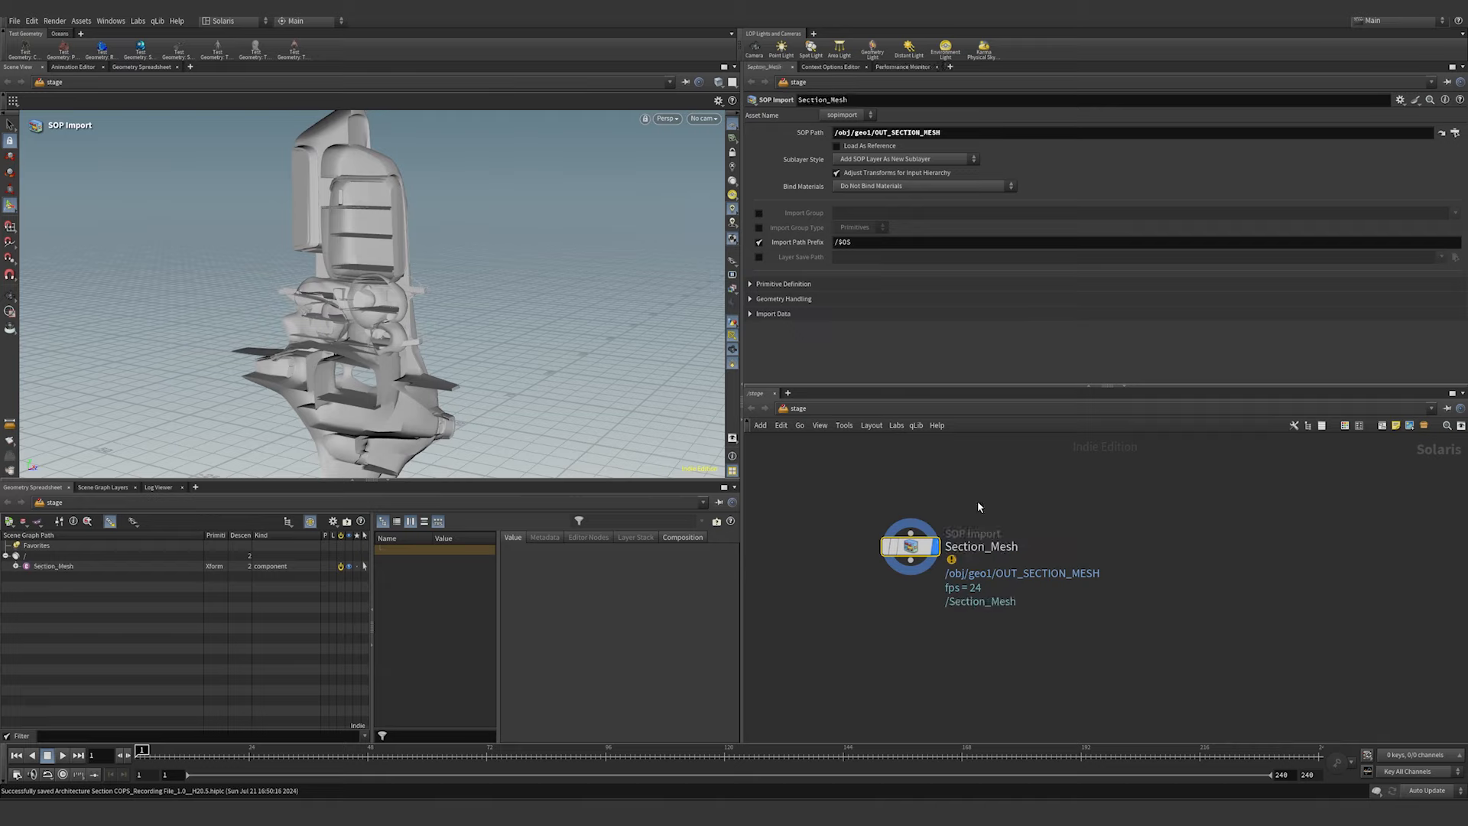
left_click(837, 241)
type("/")
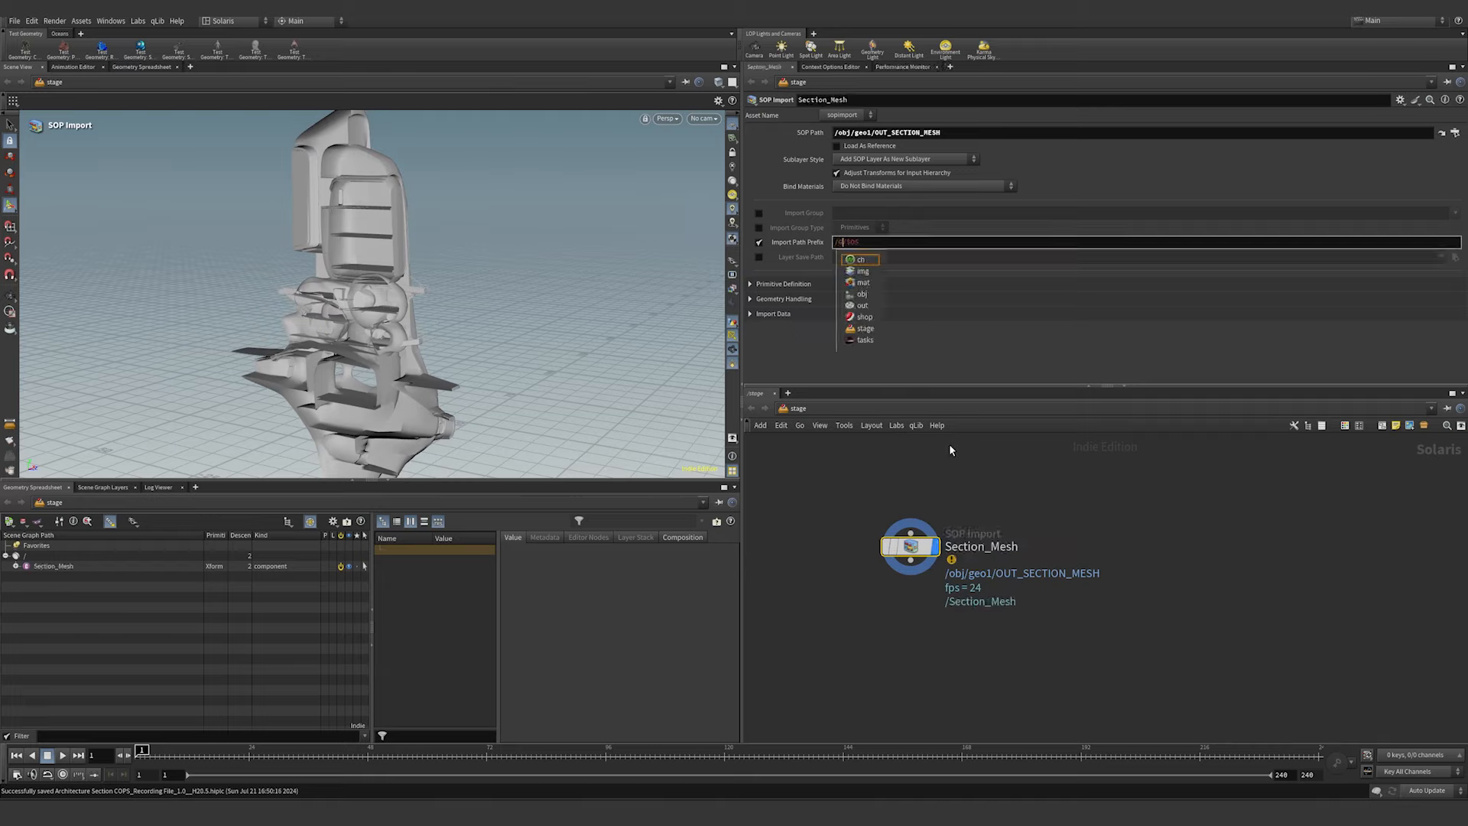
type("Geometry")
key("Return")
- Add a second SOP Import wired below Section_Mesh and set its SOP path to /obj/geo1/OUT_SECTION_LINES
key("Tab")
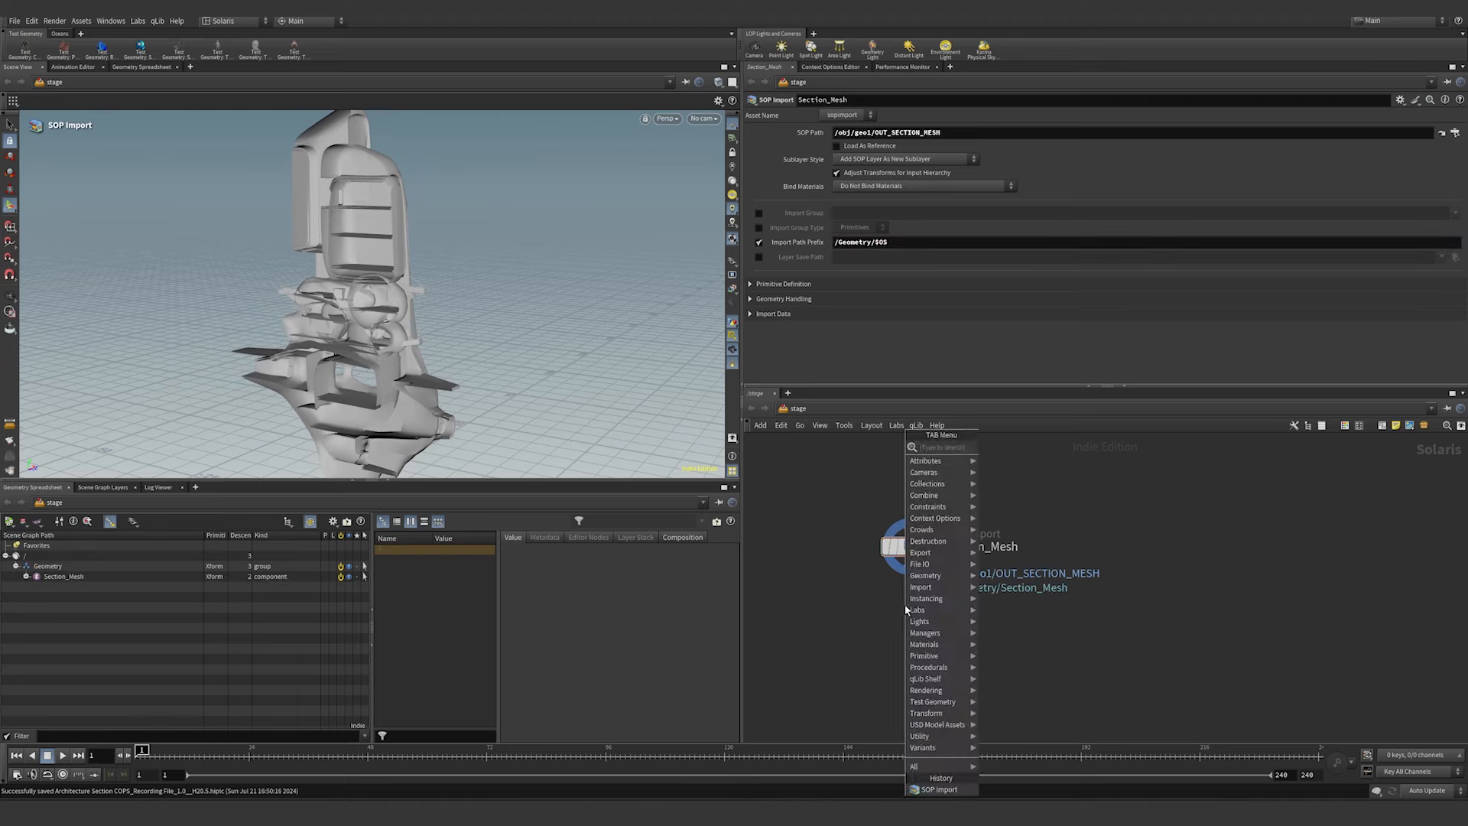
type("sopi")
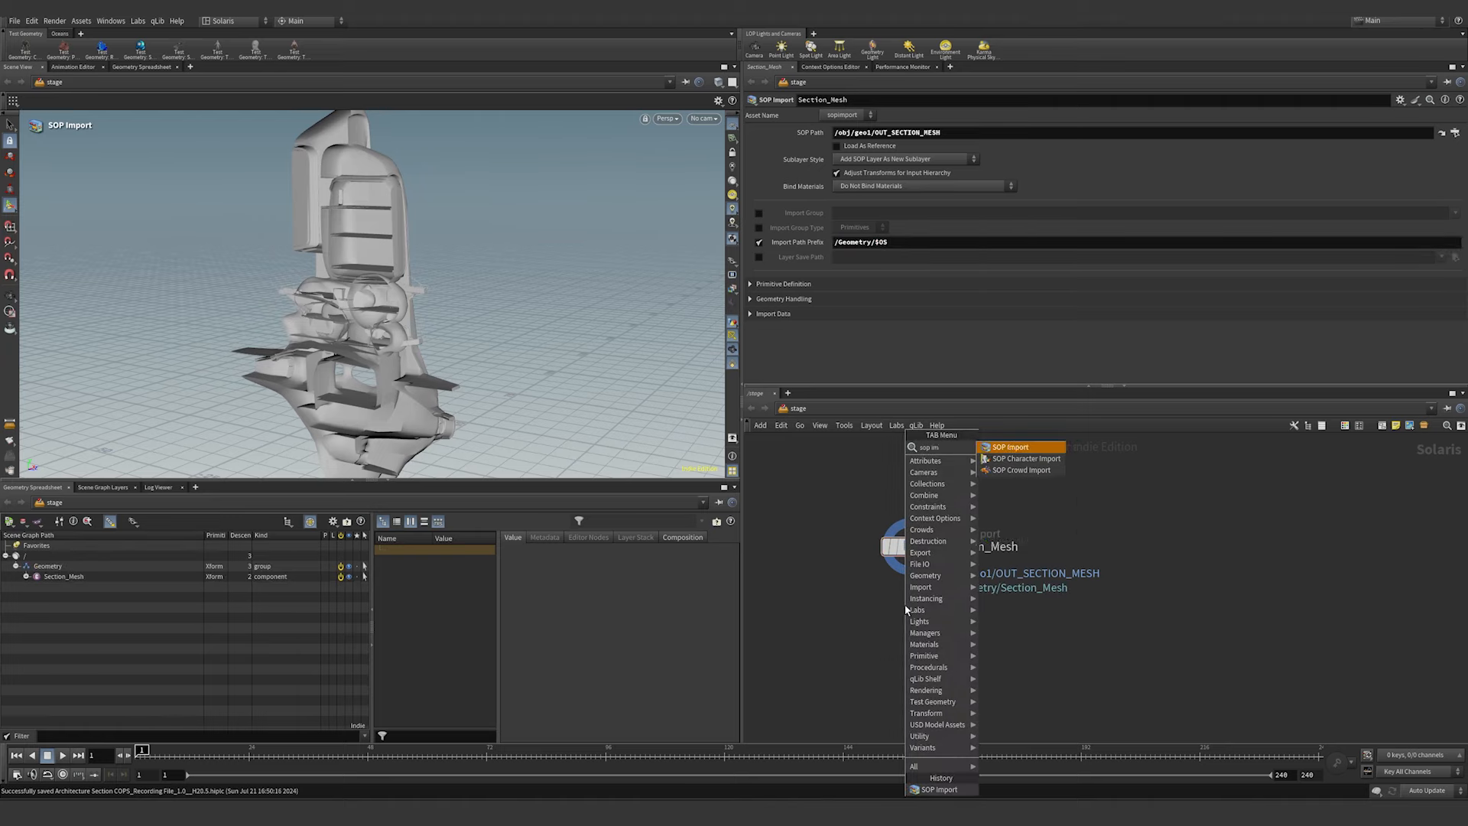
key("Return")
left_click(906, 606)
left_click(906, 589)
left_click(910, 562)
left_click(1456, 132)
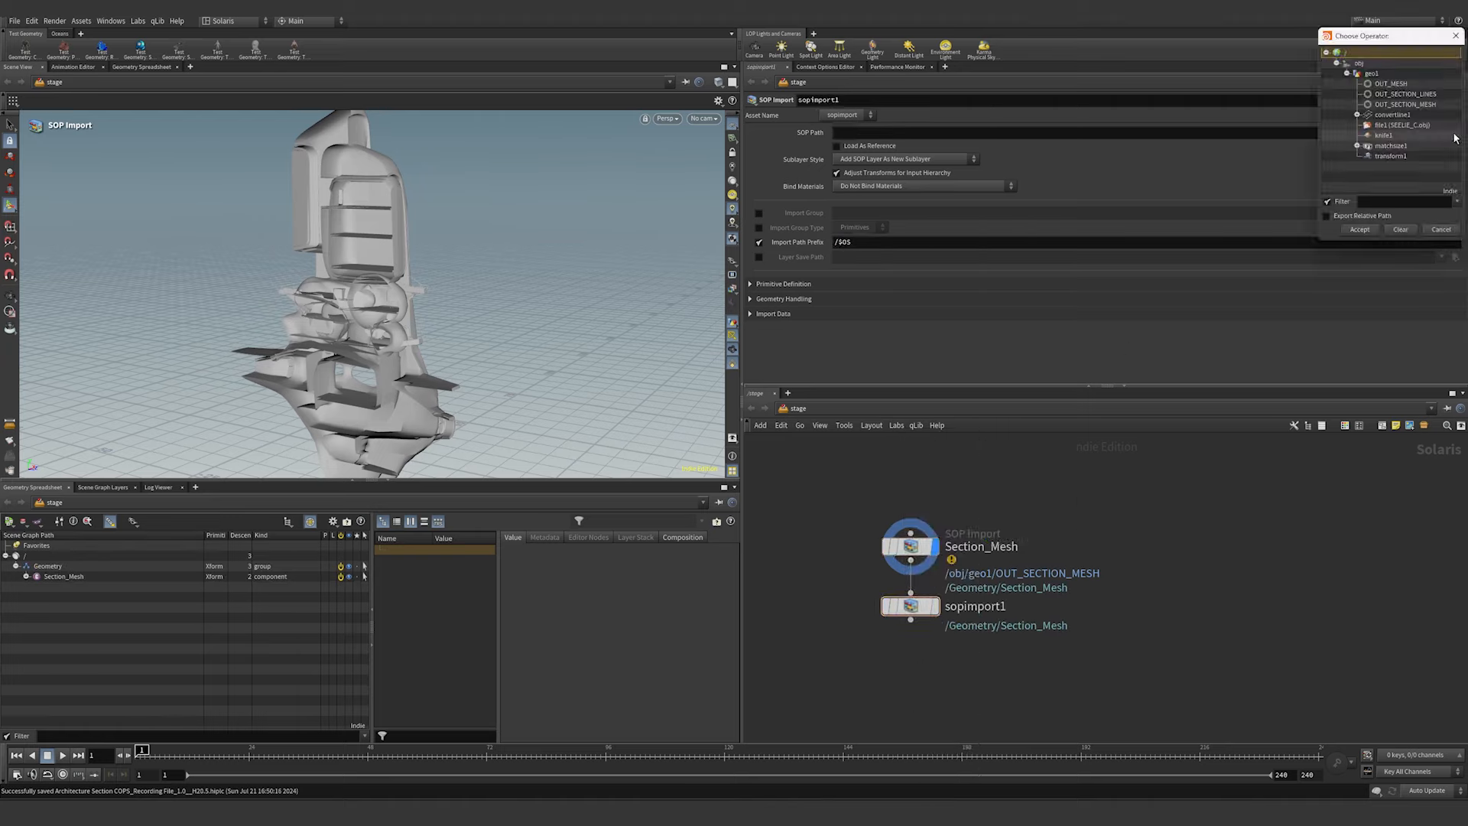
double_click(1415, 95)
- Rename the second SOP Import node Section_Lines
double_click(975, 606)
type("Se")
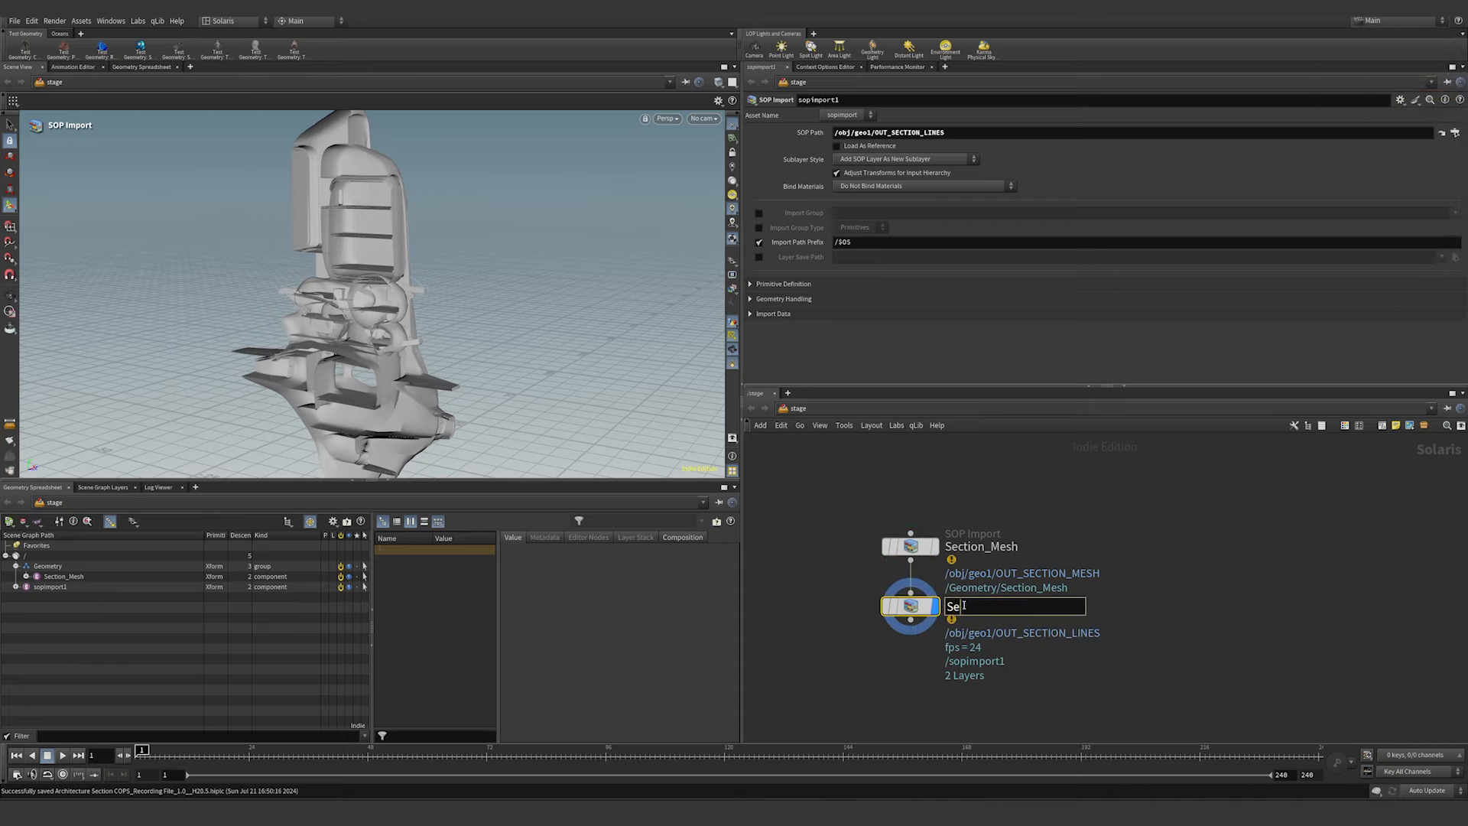
type("ction_Lines")
key("Return")
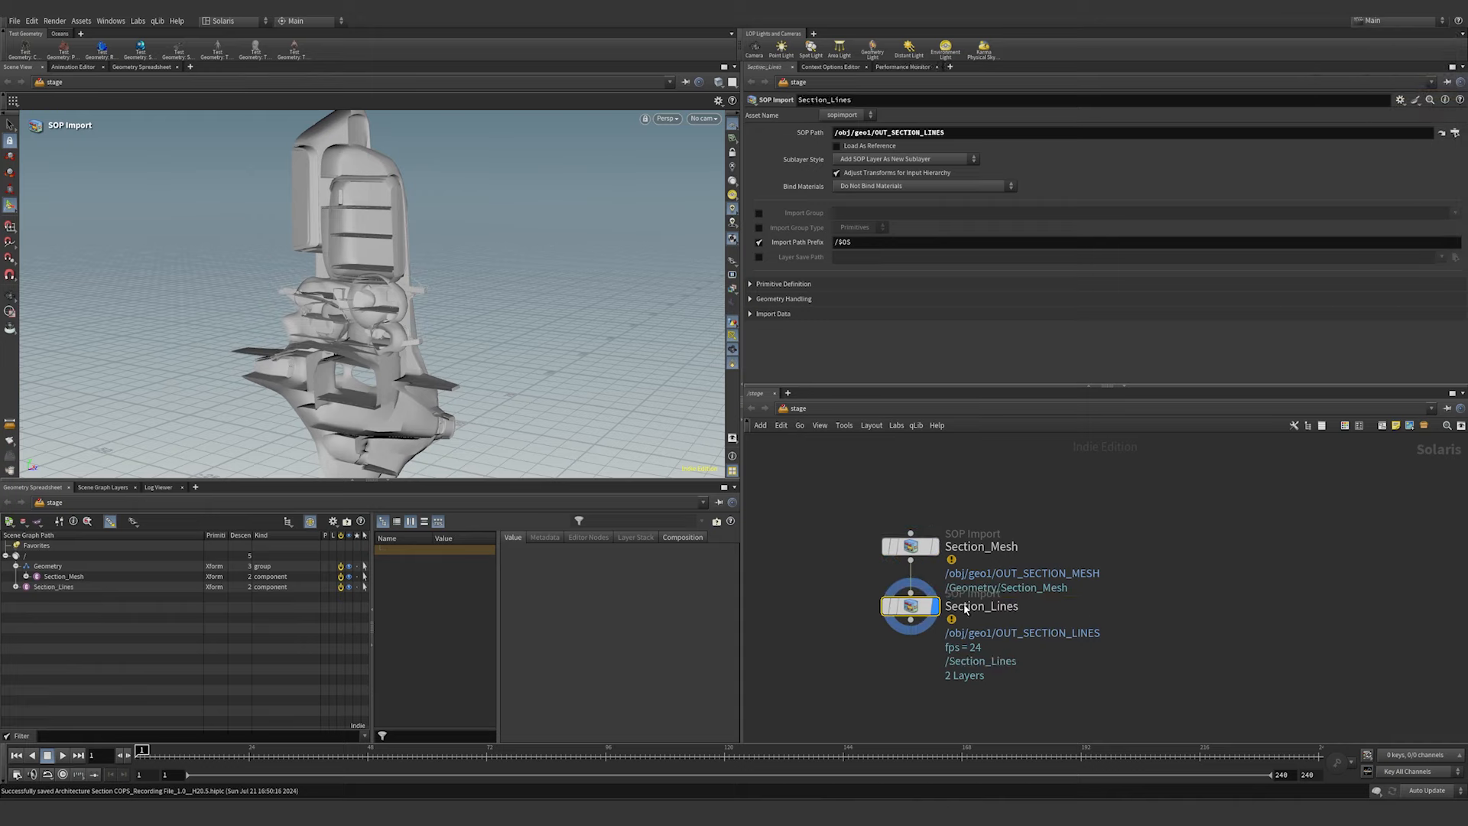
- Set Section_Lines' import path prefix to /Geometry/$OS and its missing widths to about 0.3415
left_click(838, 242)
type("Geometry/")
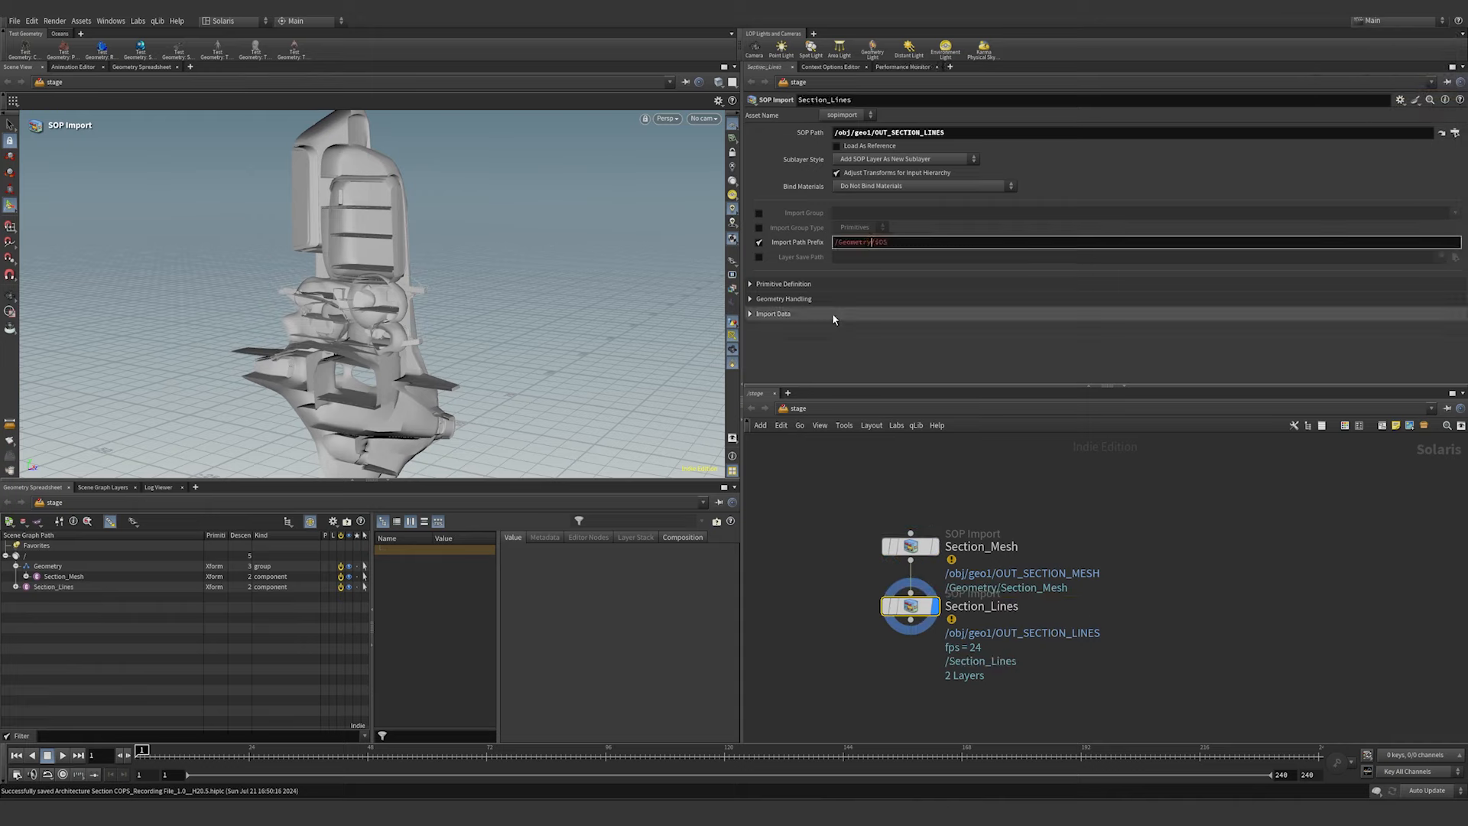
key("Return")
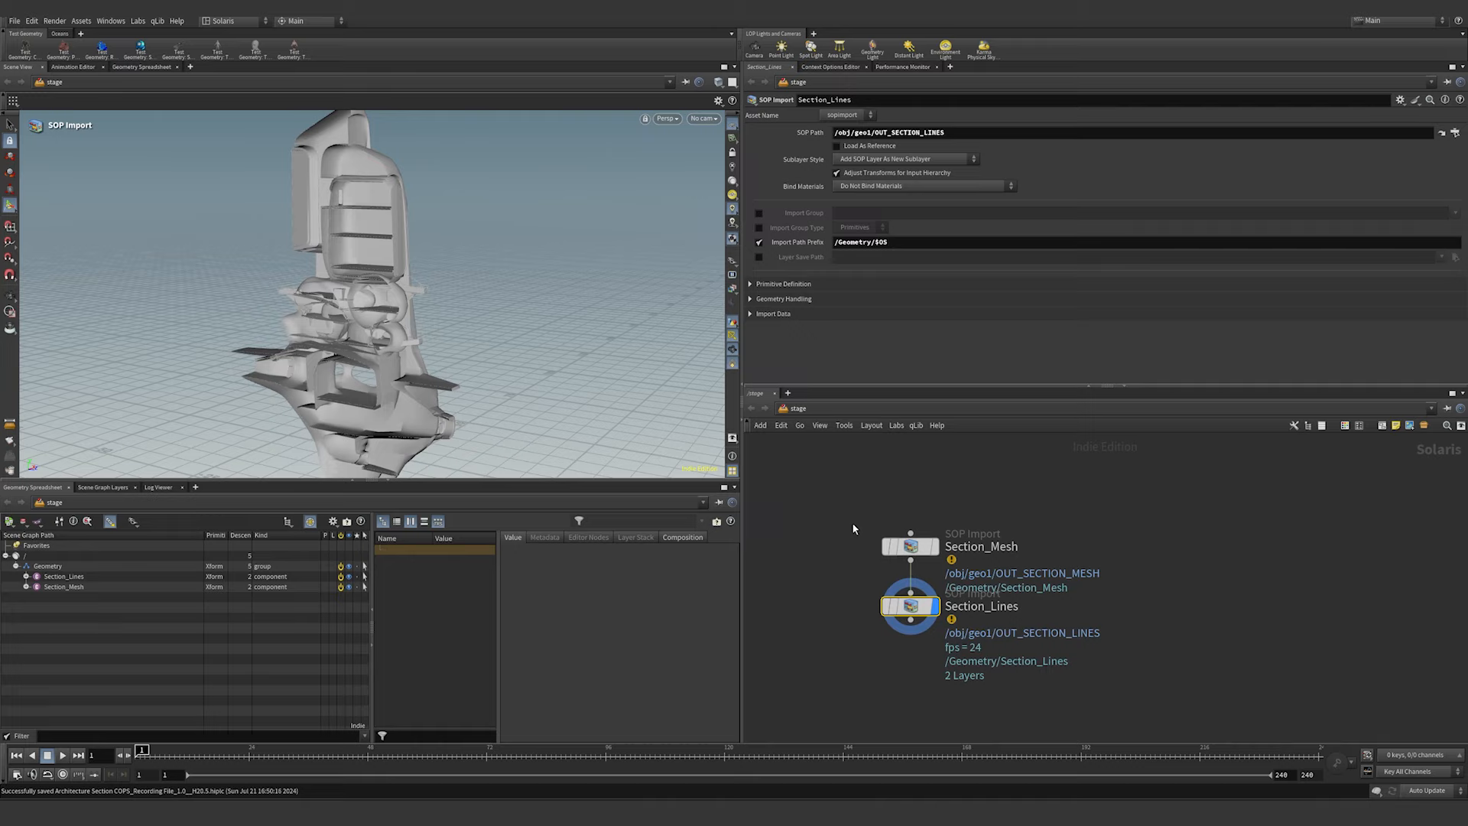
left_click(750, 299)
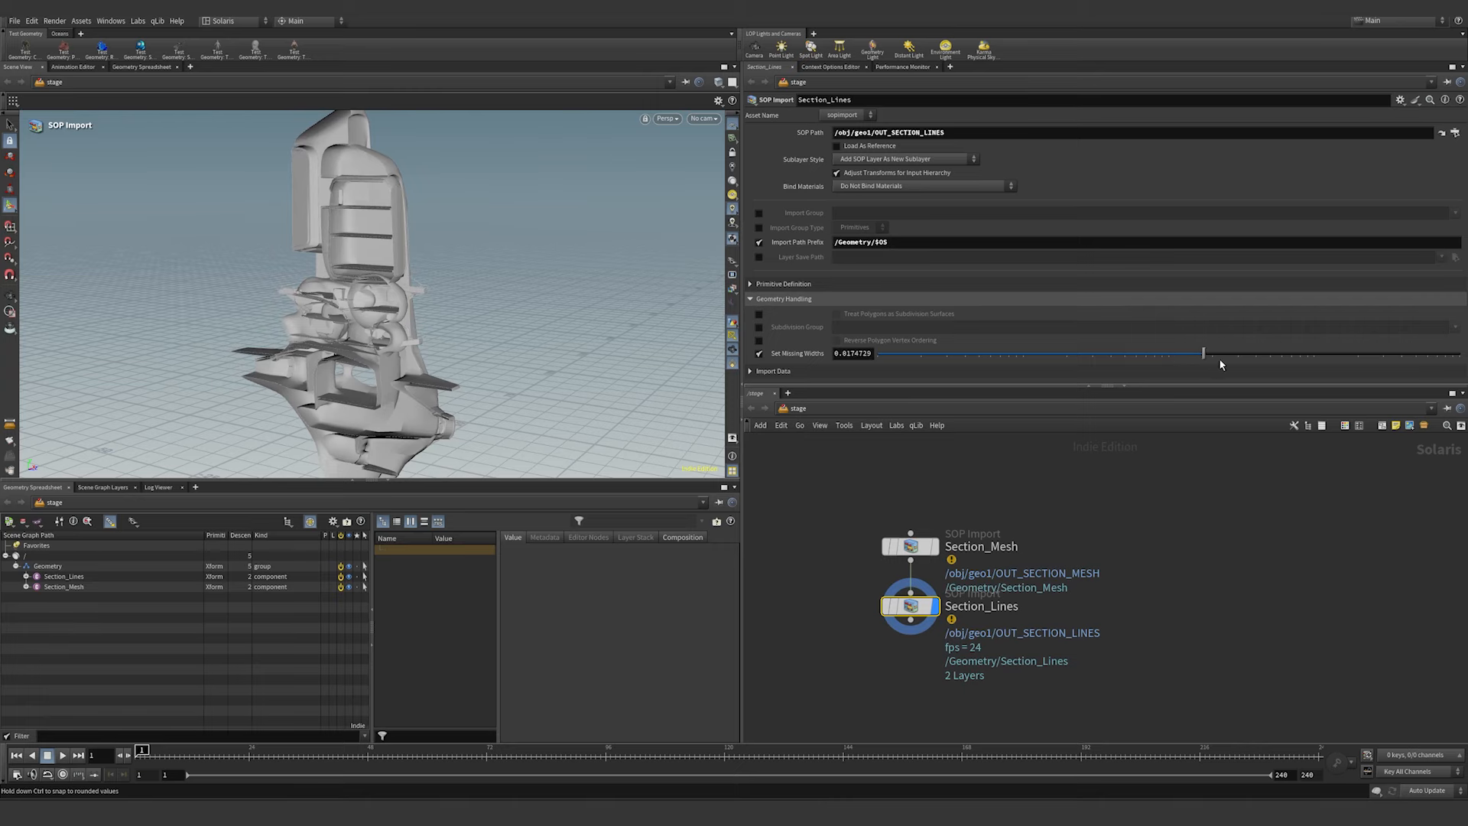
left_click_drag(1222, 365, 1392, 355)
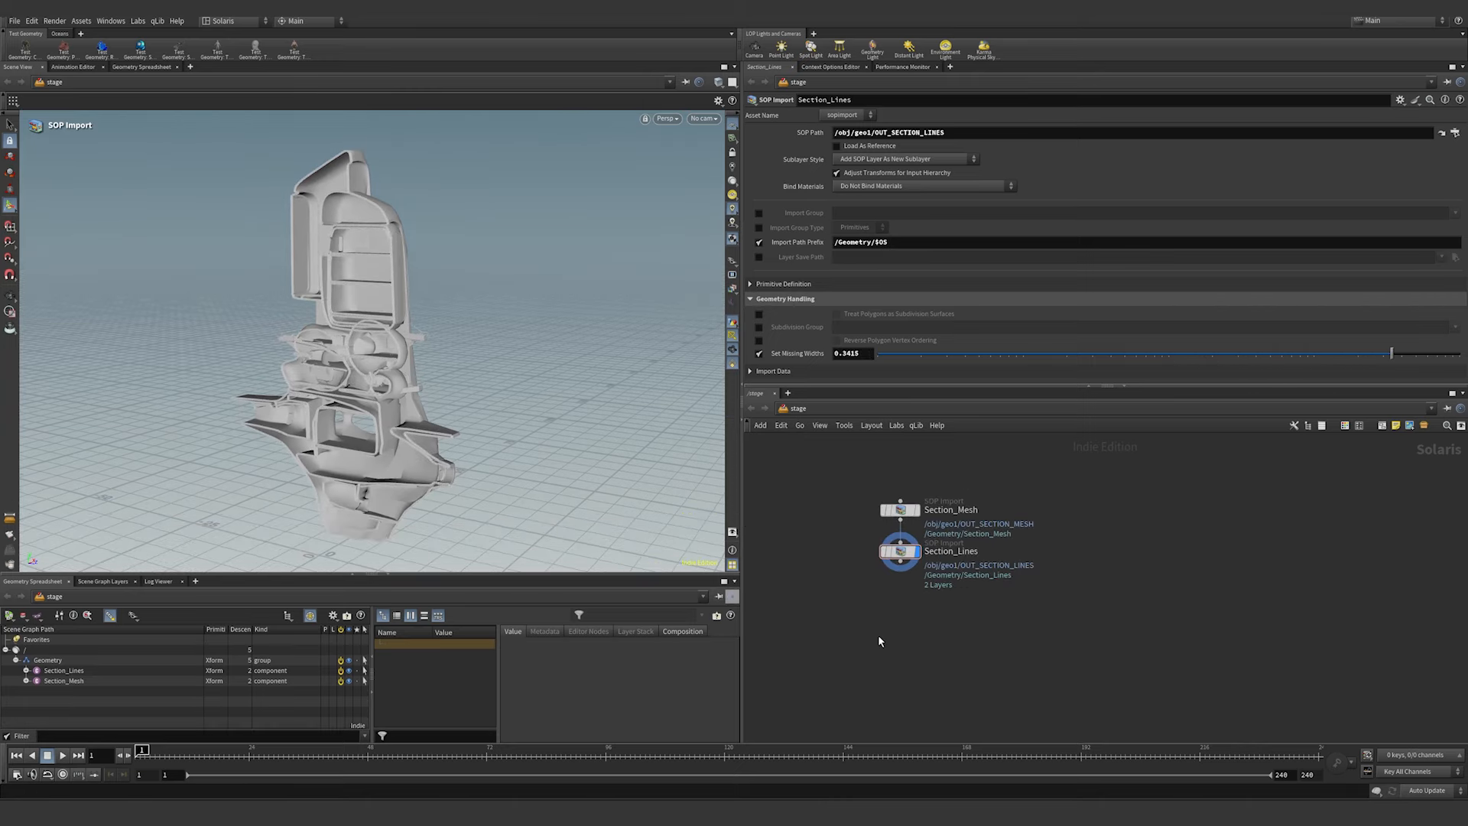
- Add a Camera node below Section_Lines, display it and look through /cameras/camera1 in the scene view
key("Tab")
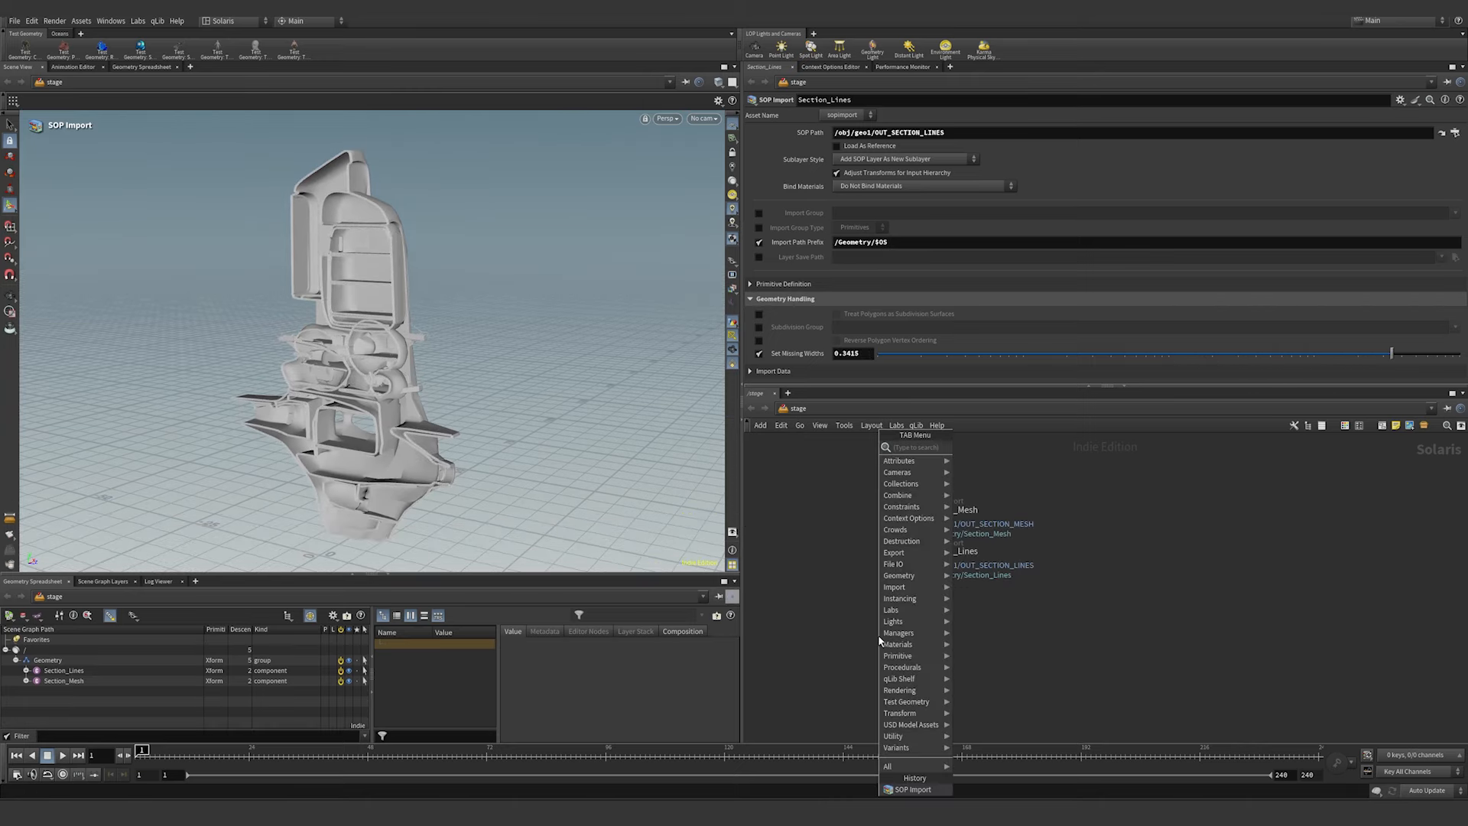
type("came")
key("Return")
left_click(900, 612)
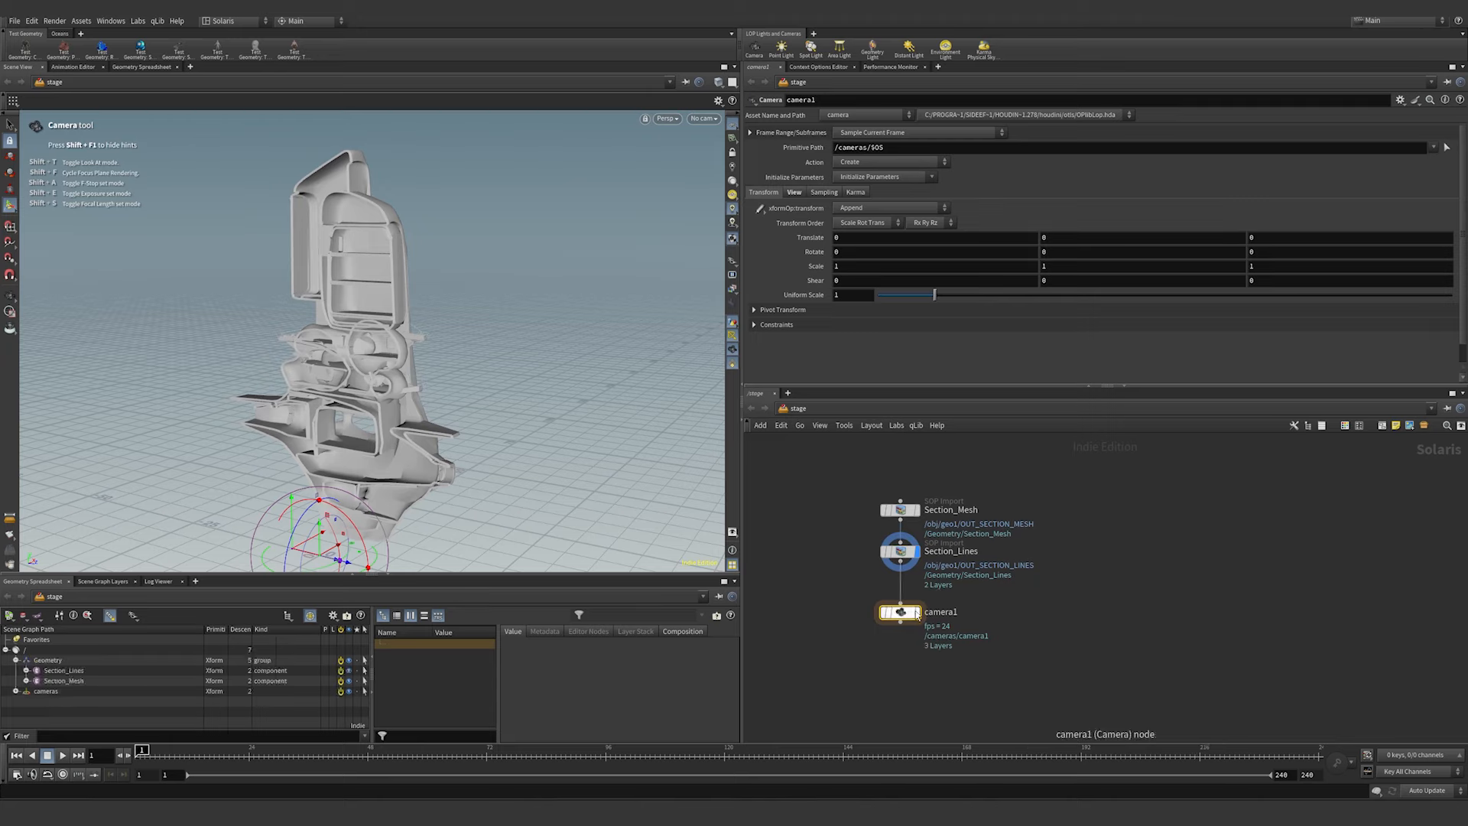
left_click(702, 118)
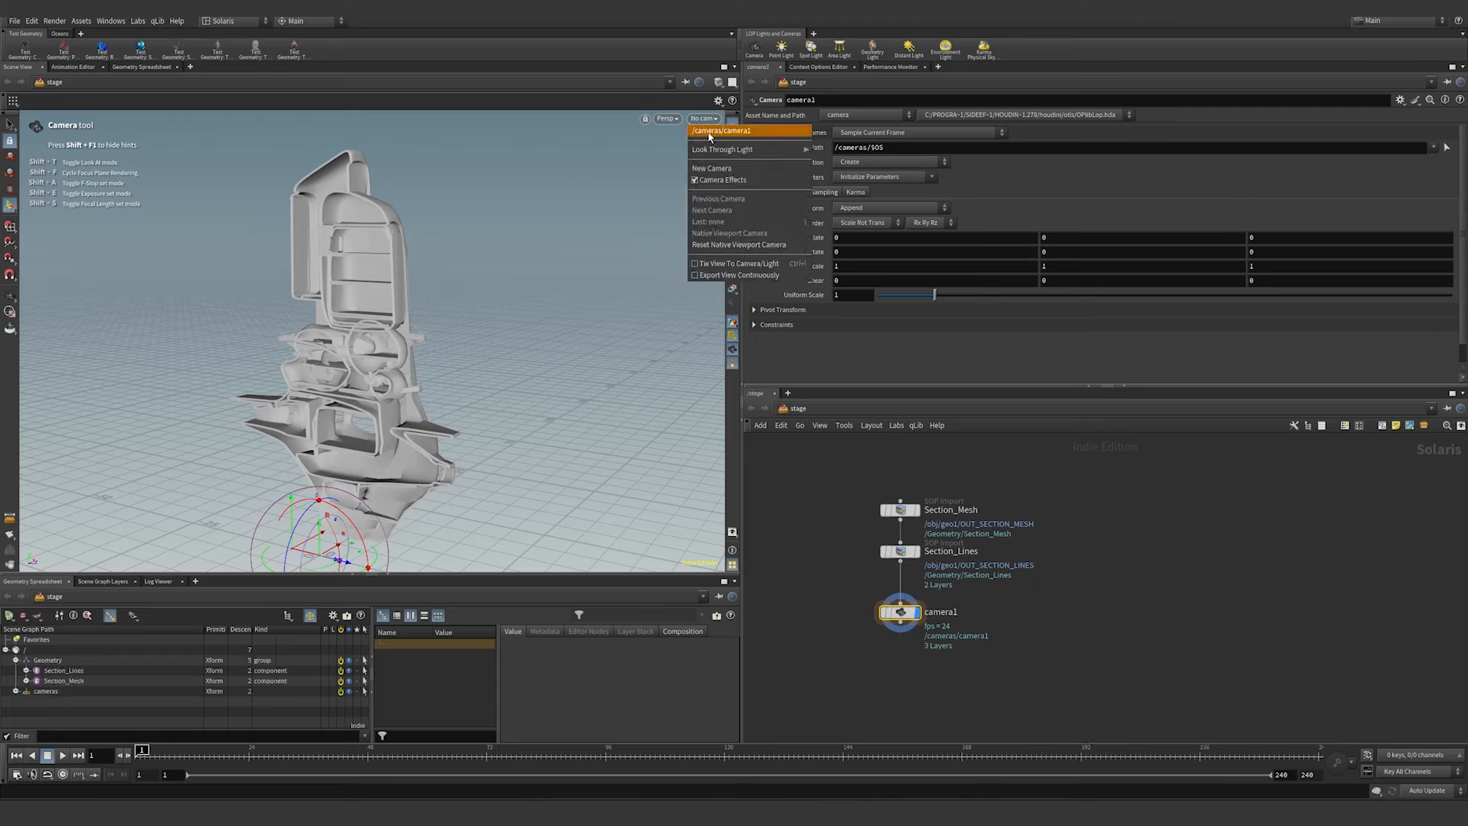
left_click(709, 137)
- Set the camera's aspect ratio to 9 by 16
left_click(795, 193)
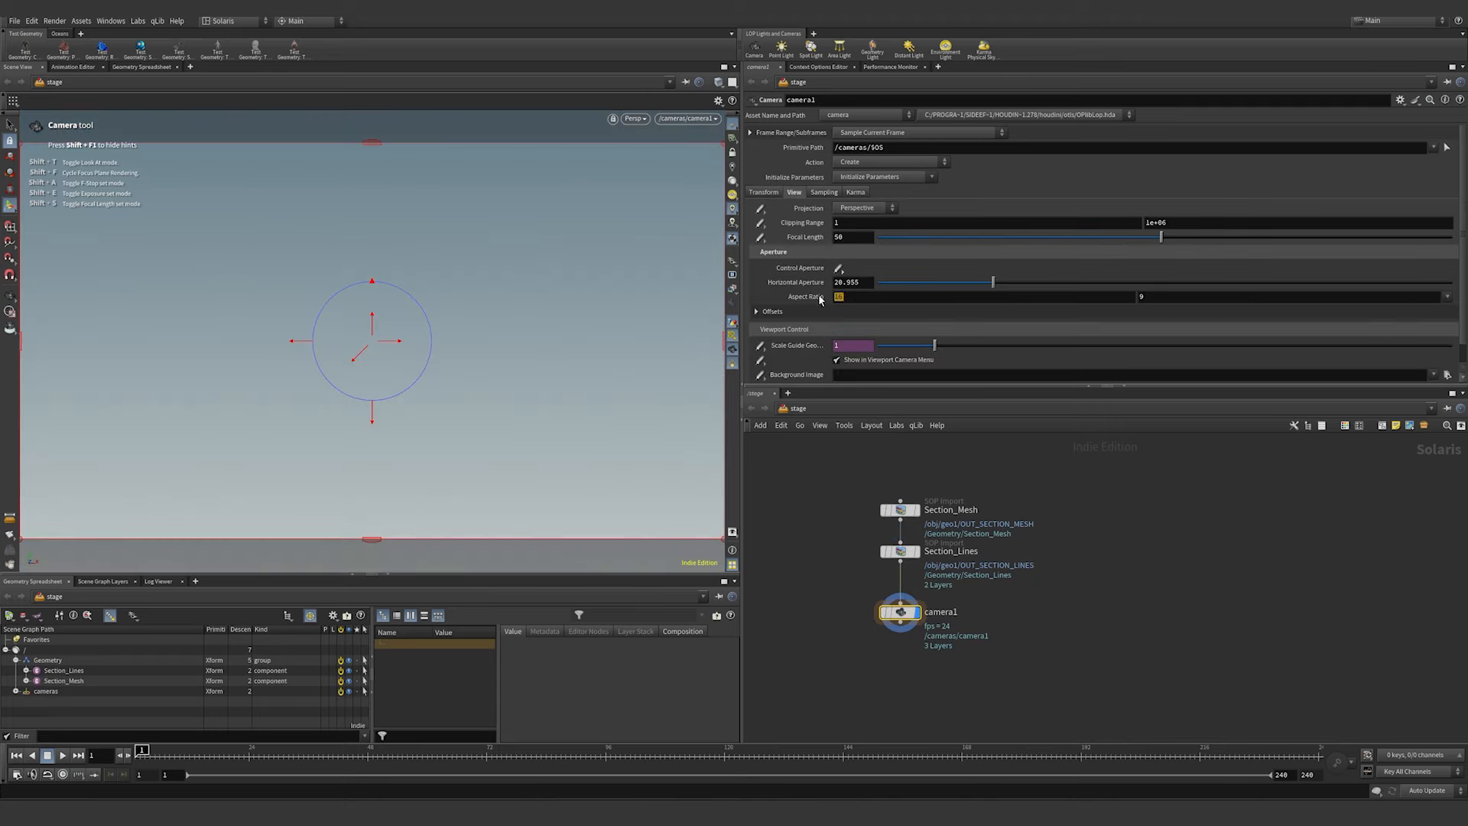
type("9")
key("Tab")
type("16")
key("Return")
key("Escape")
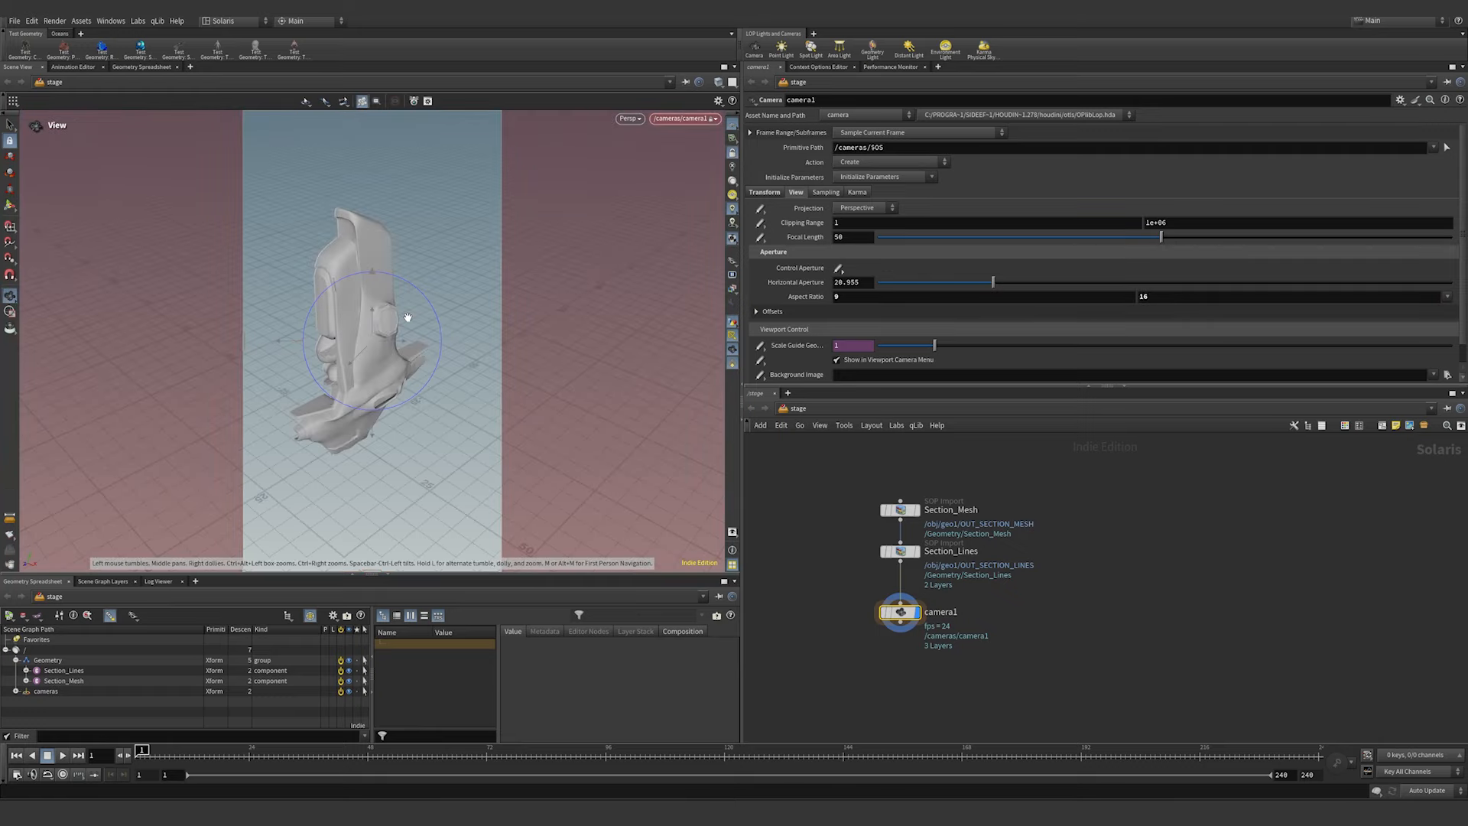
- Frame the cut face of the building through camera1 and set its horizontal aperture to 32
left_click_drag(411, 319, 436, 350)
scroll(501, 357, "up", 4)
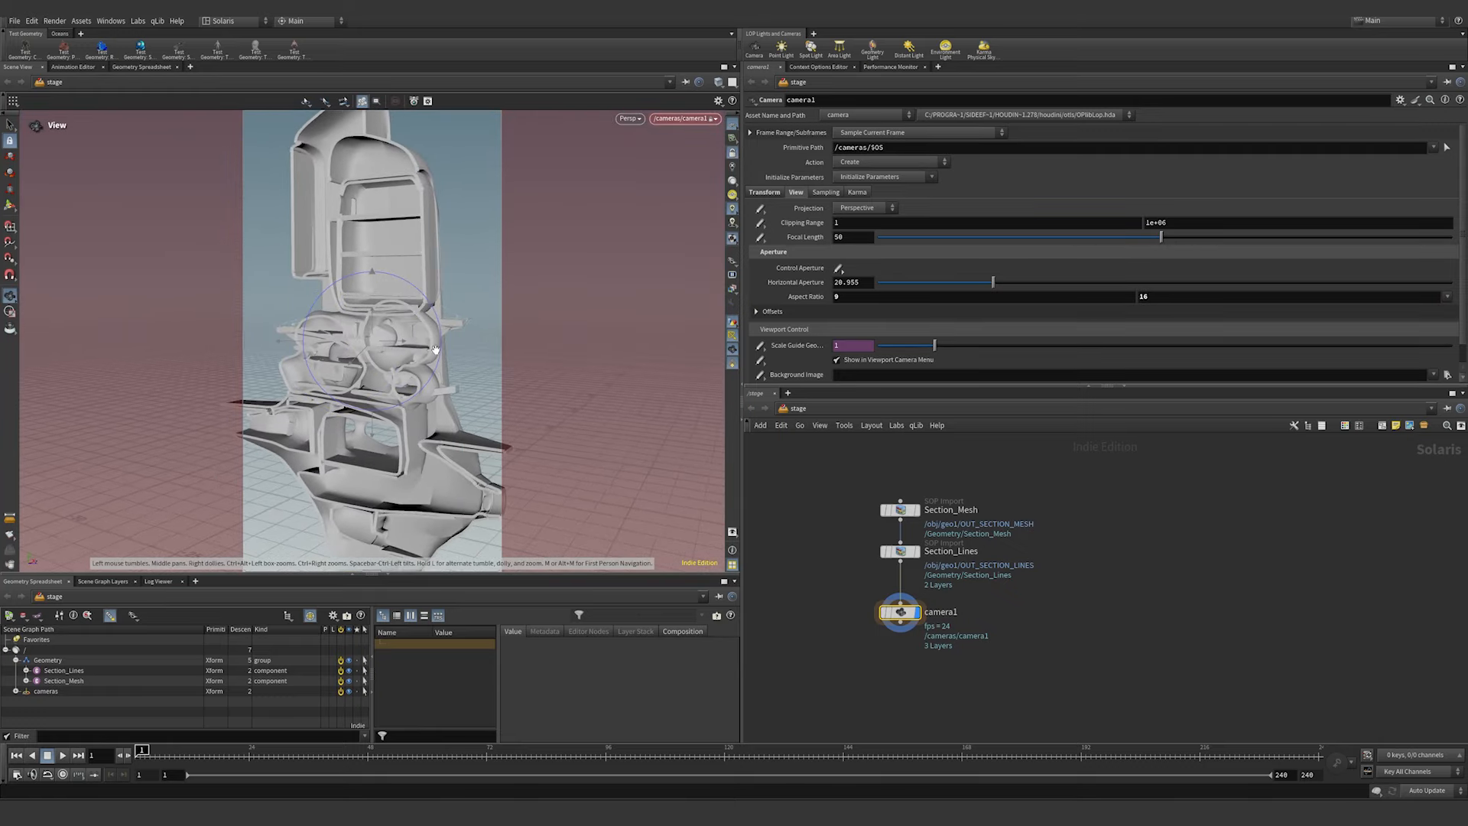
scroll(436, 350, "down", 3)
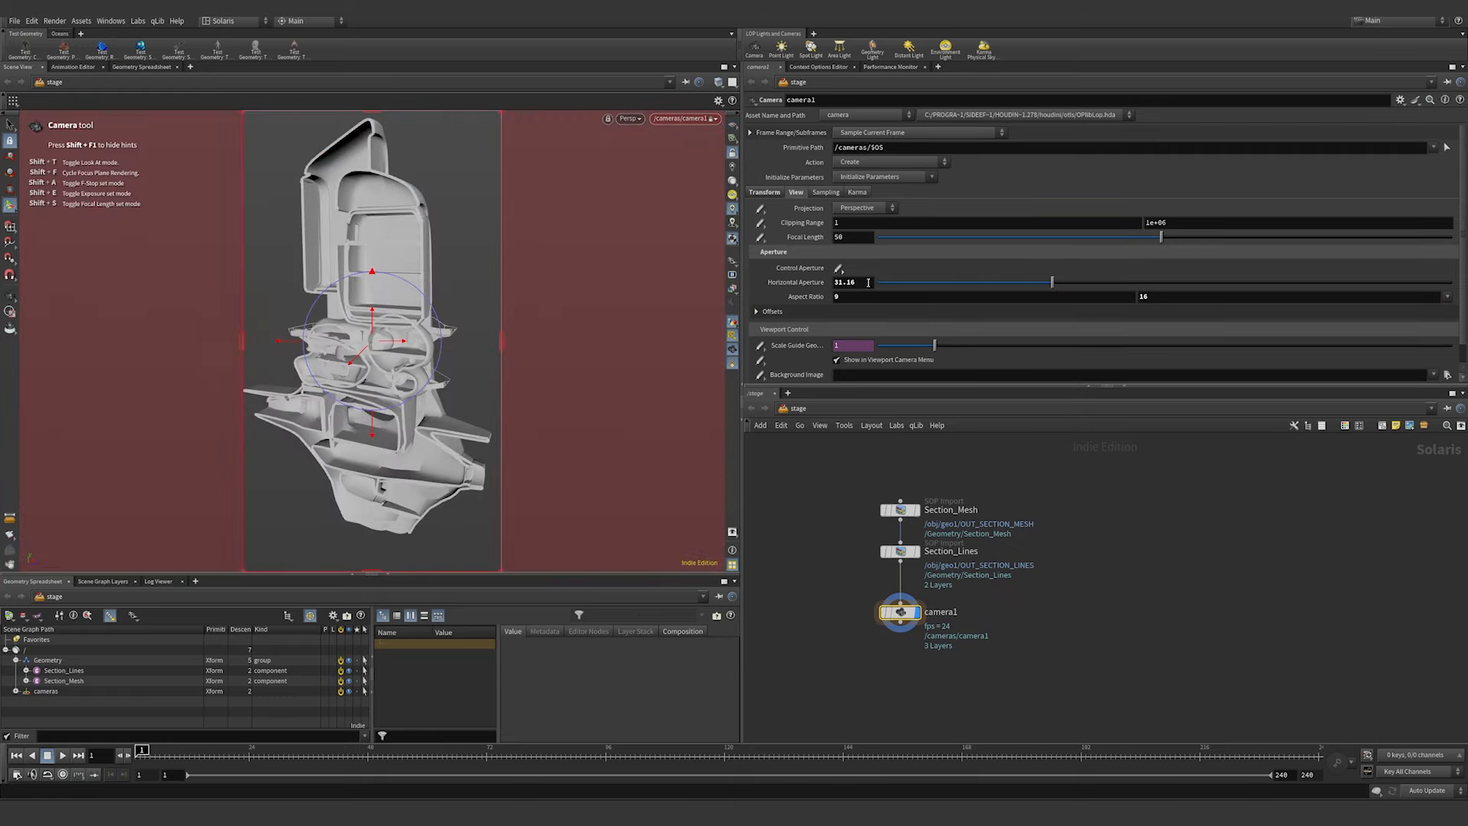
left_click_drag(859, 284, 815, 287)
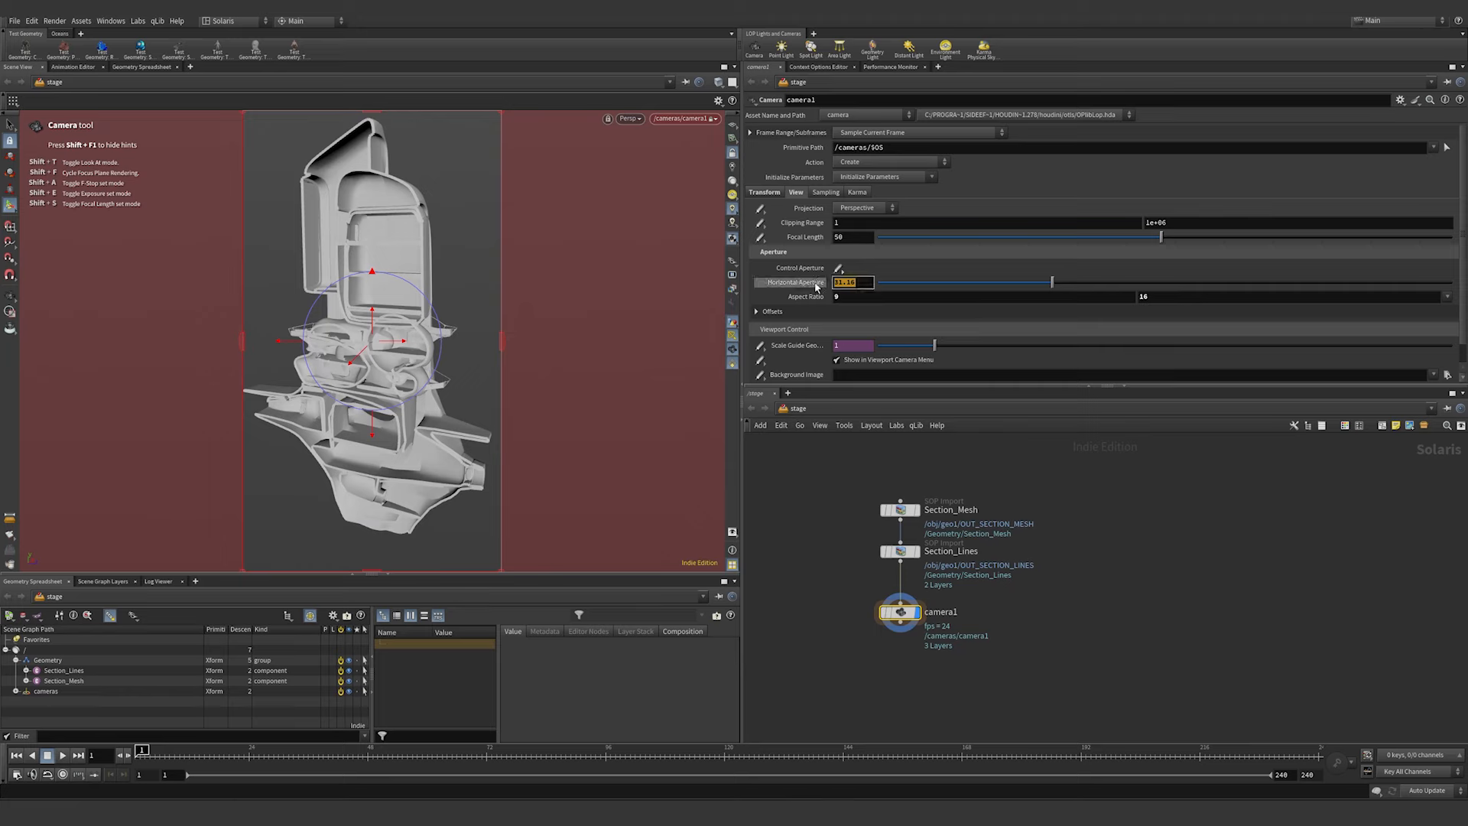
type("32")
key("Return")
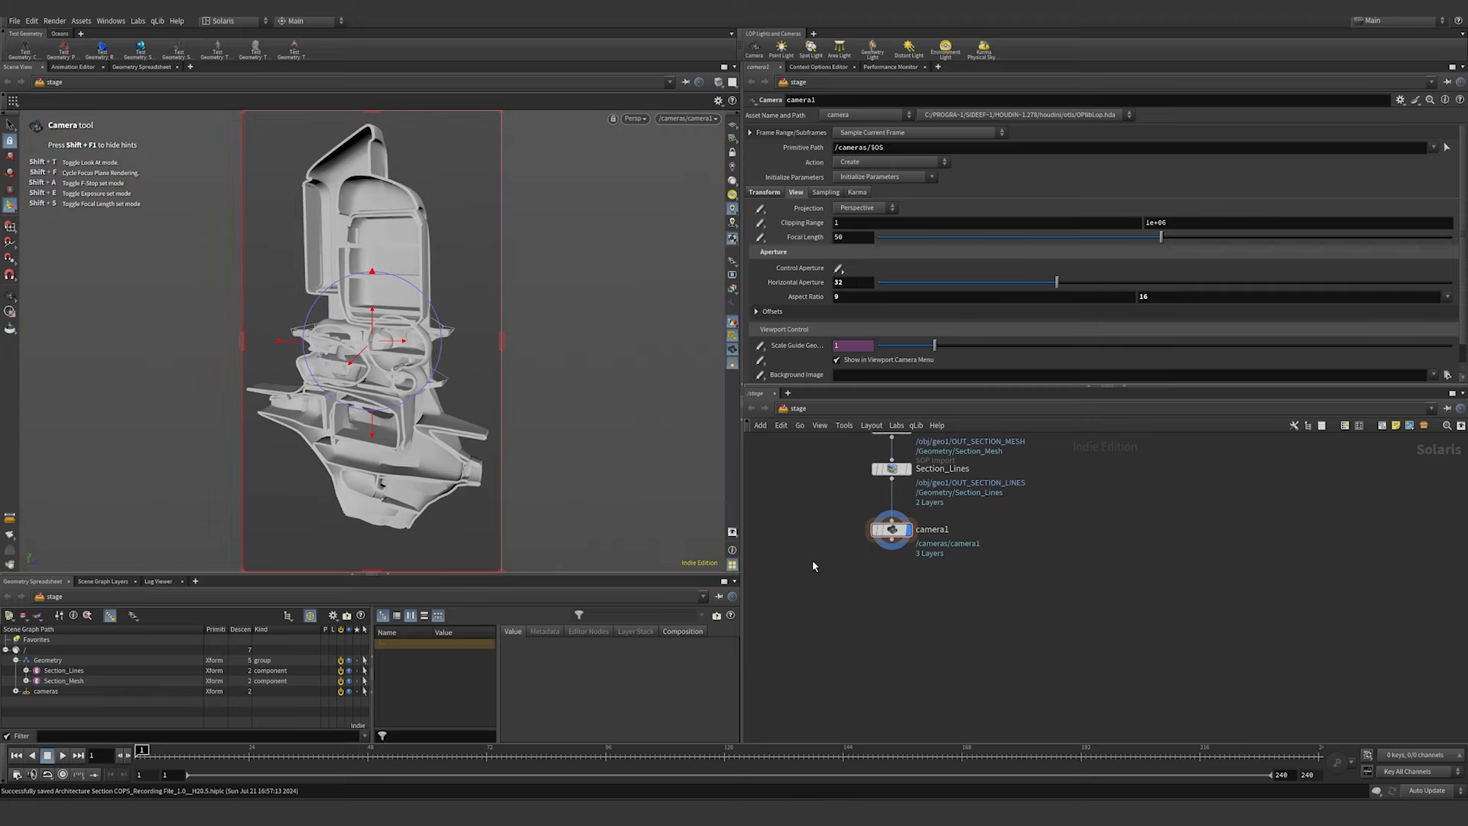
- Add a Quick Surface Material node, wire it below camera1 and display it
key("Tab")
type("quic")
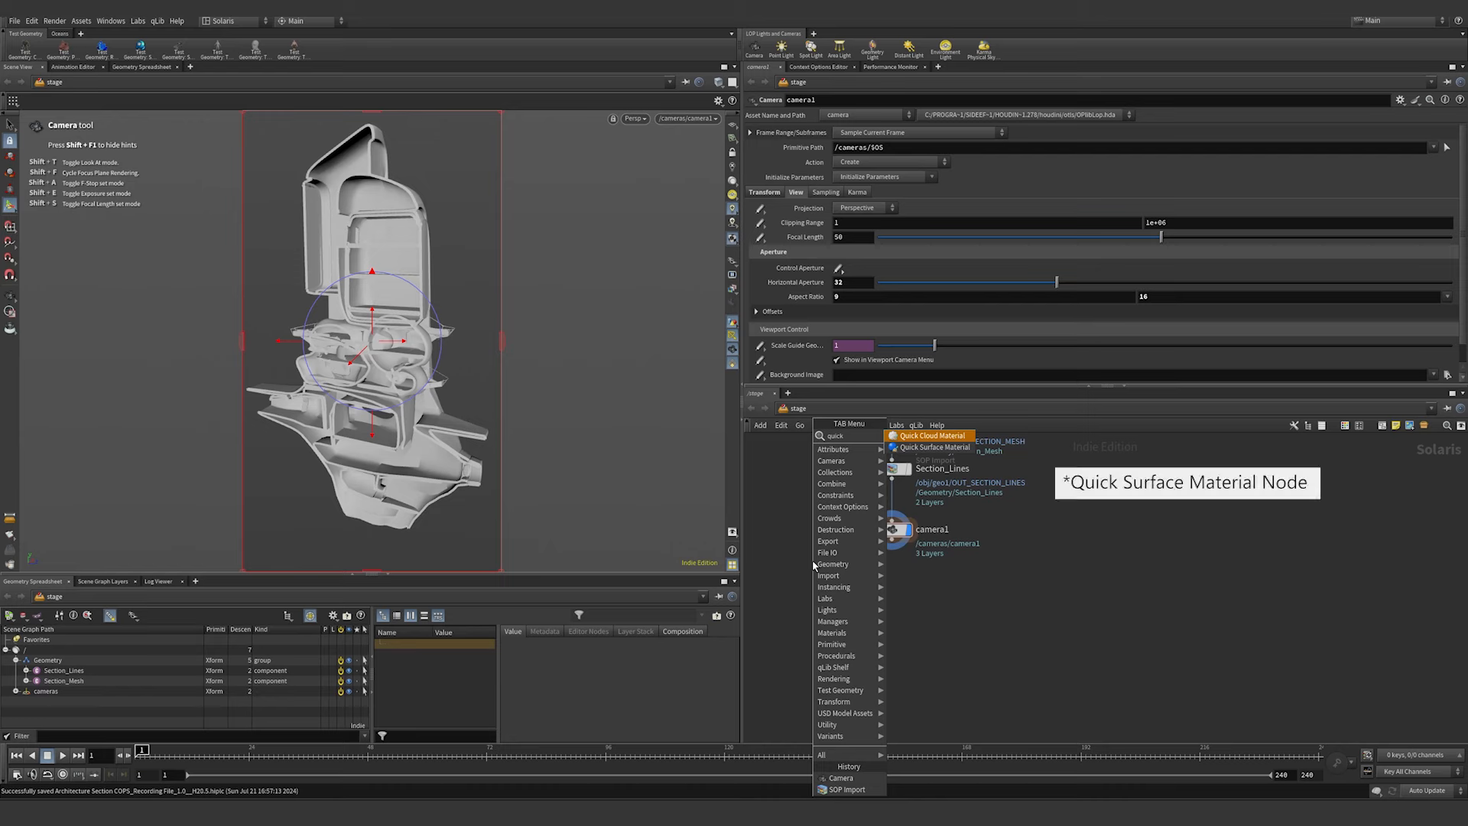
key("Down")
key("Return")
left_click(897, 571)
left_click_drag(893, 540, 896, 575)
left_click(908, 573)
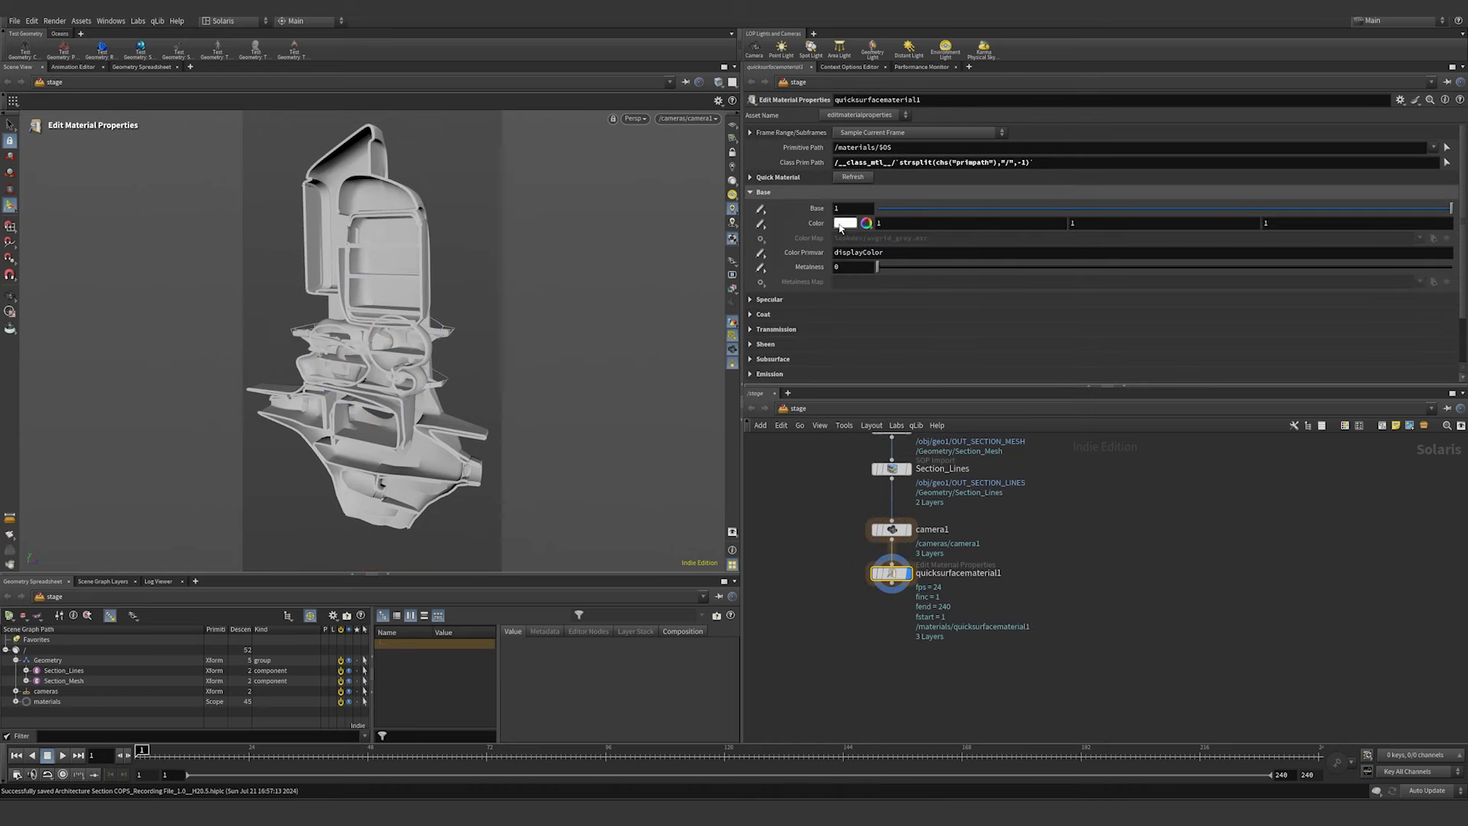
- Set the quick surface material's base color to 0.6, 0.6, 0.6 and rename the node GreySurface
left_click(845, 222)
left_click(976, 196)
left_click(1000, 101)
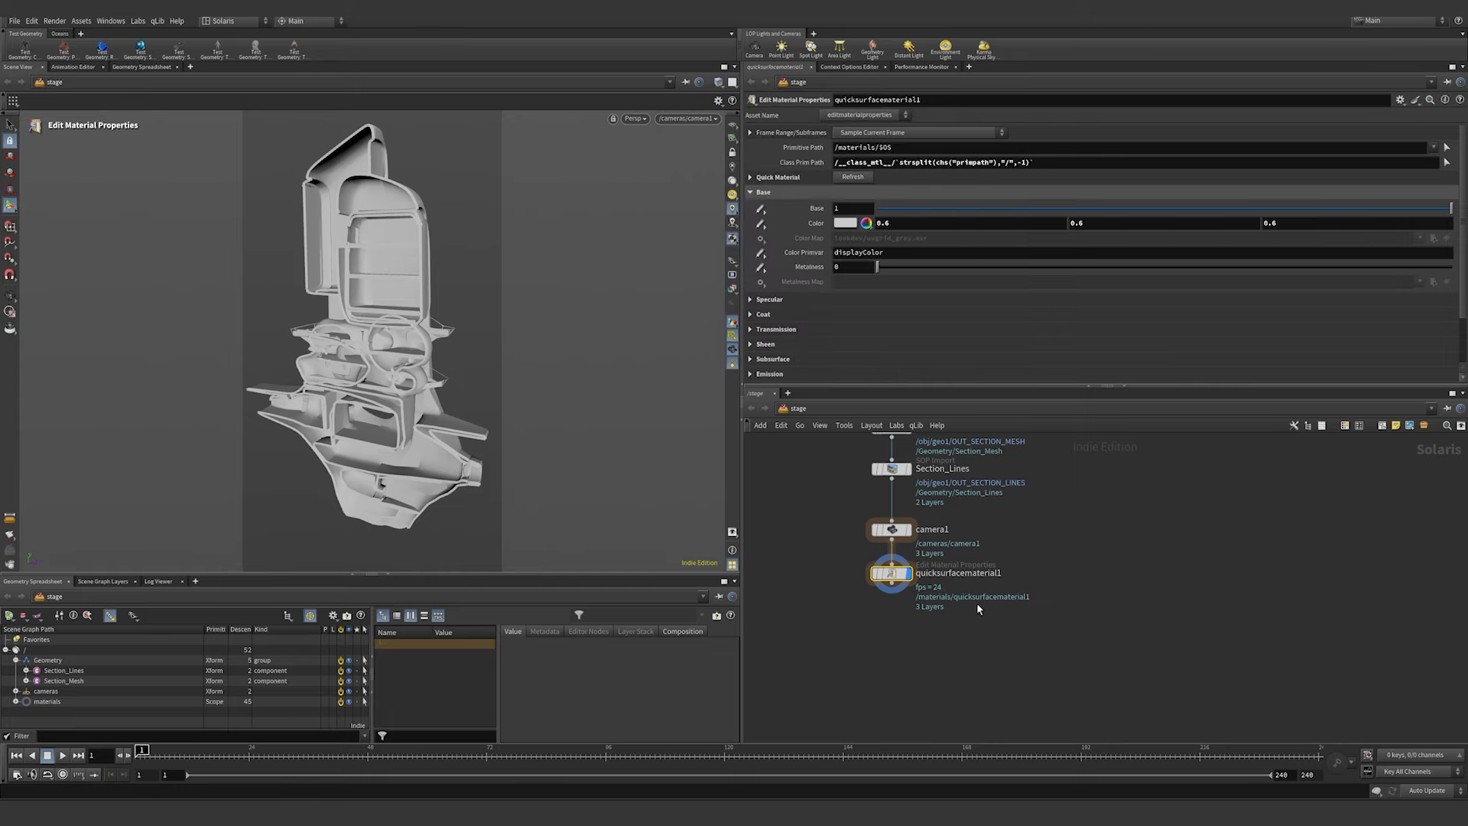
left_click(966, 573)
left_click_drag(1010, 575, 915, 578)
type("GreySurface")
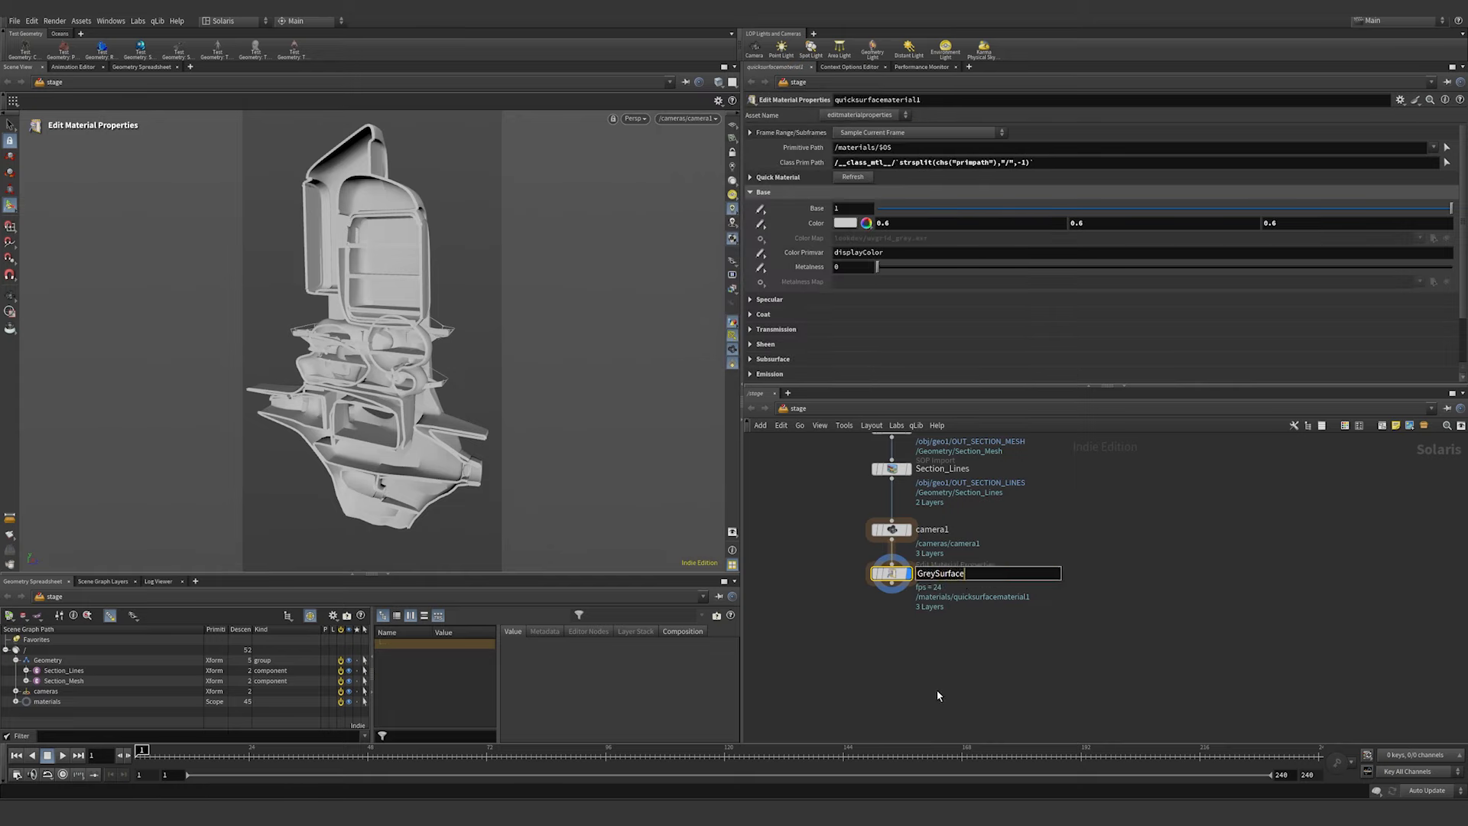
key("Return")
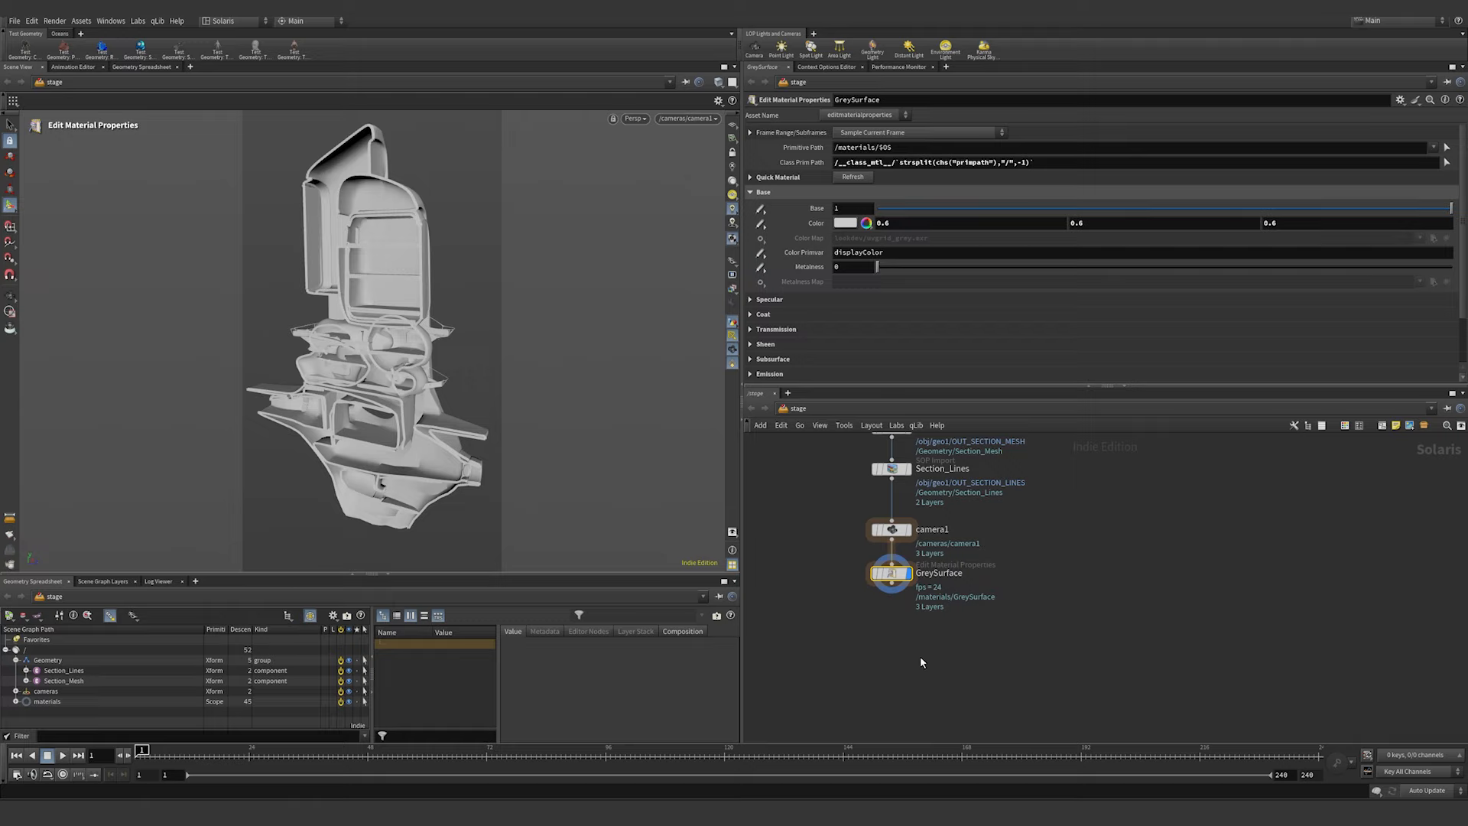
- Add an Assign Material node wired below GreySurface
key("Tab")
type("assig")
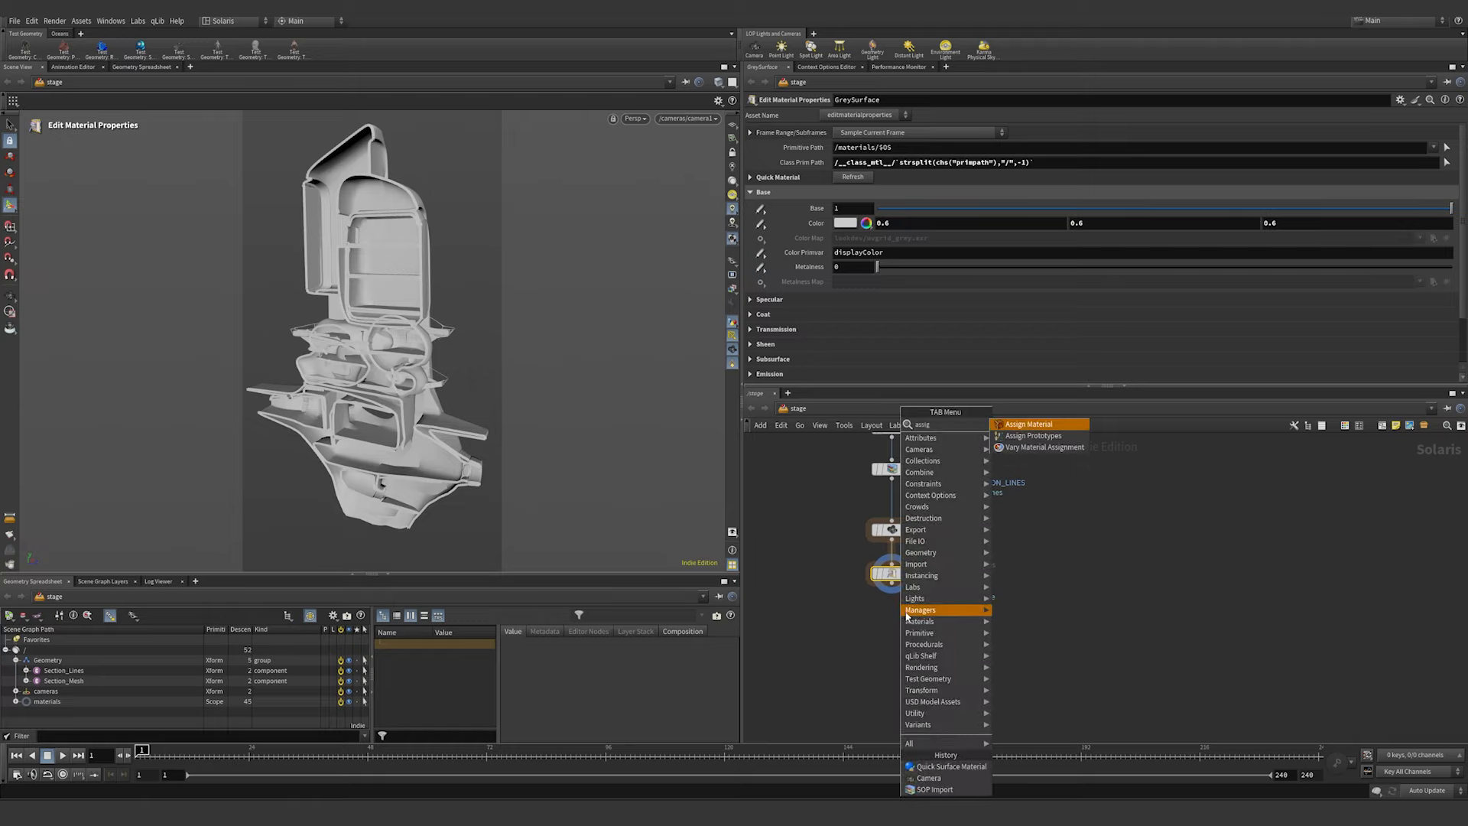
key("Return")
left_click(900, 612)
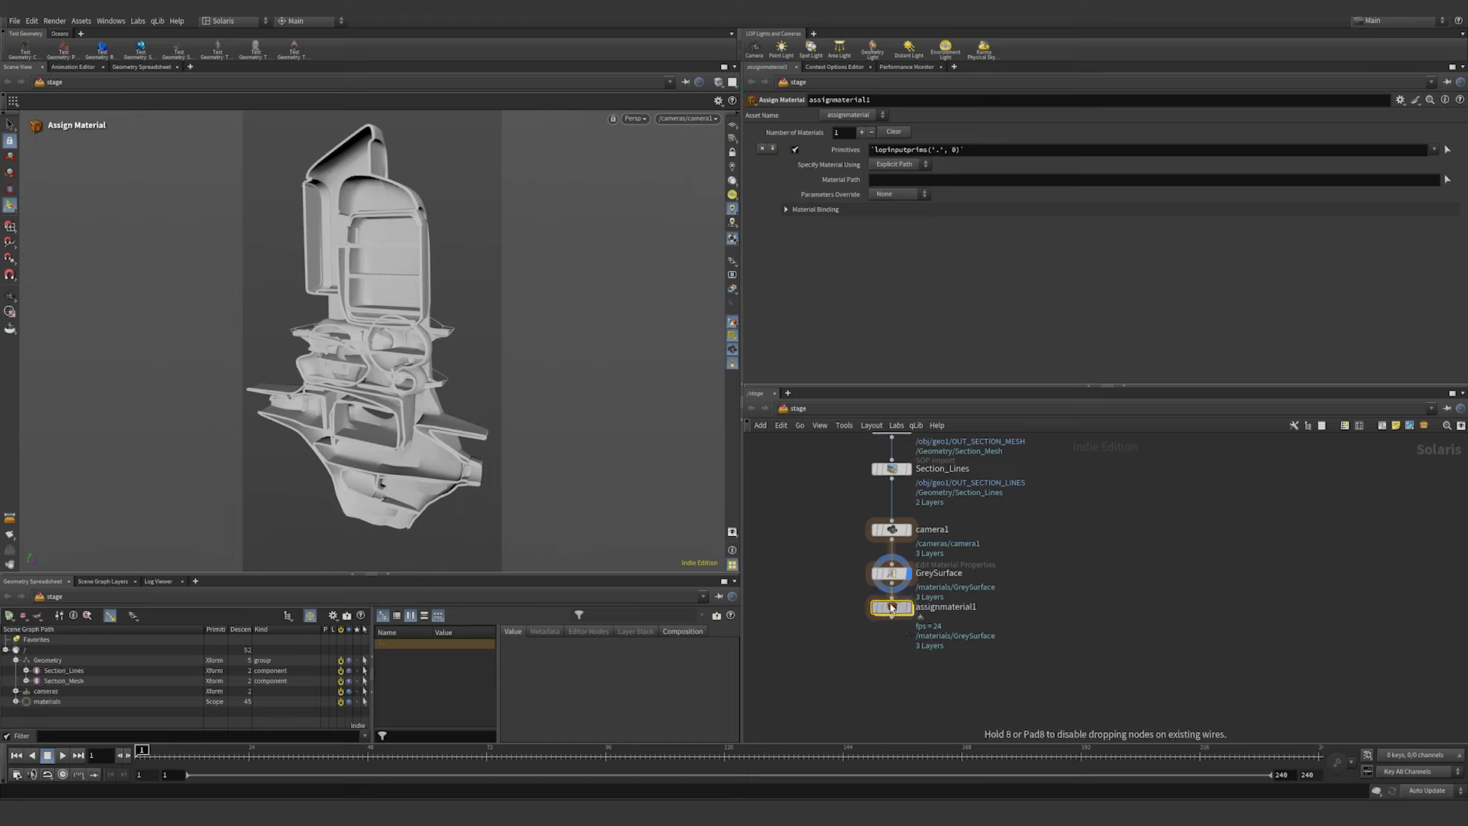
- In assignmaterial1, target the /Geometry/Section_Mesh primitive and assign it the /materials/GreySurface material
left_click(1446, 150)
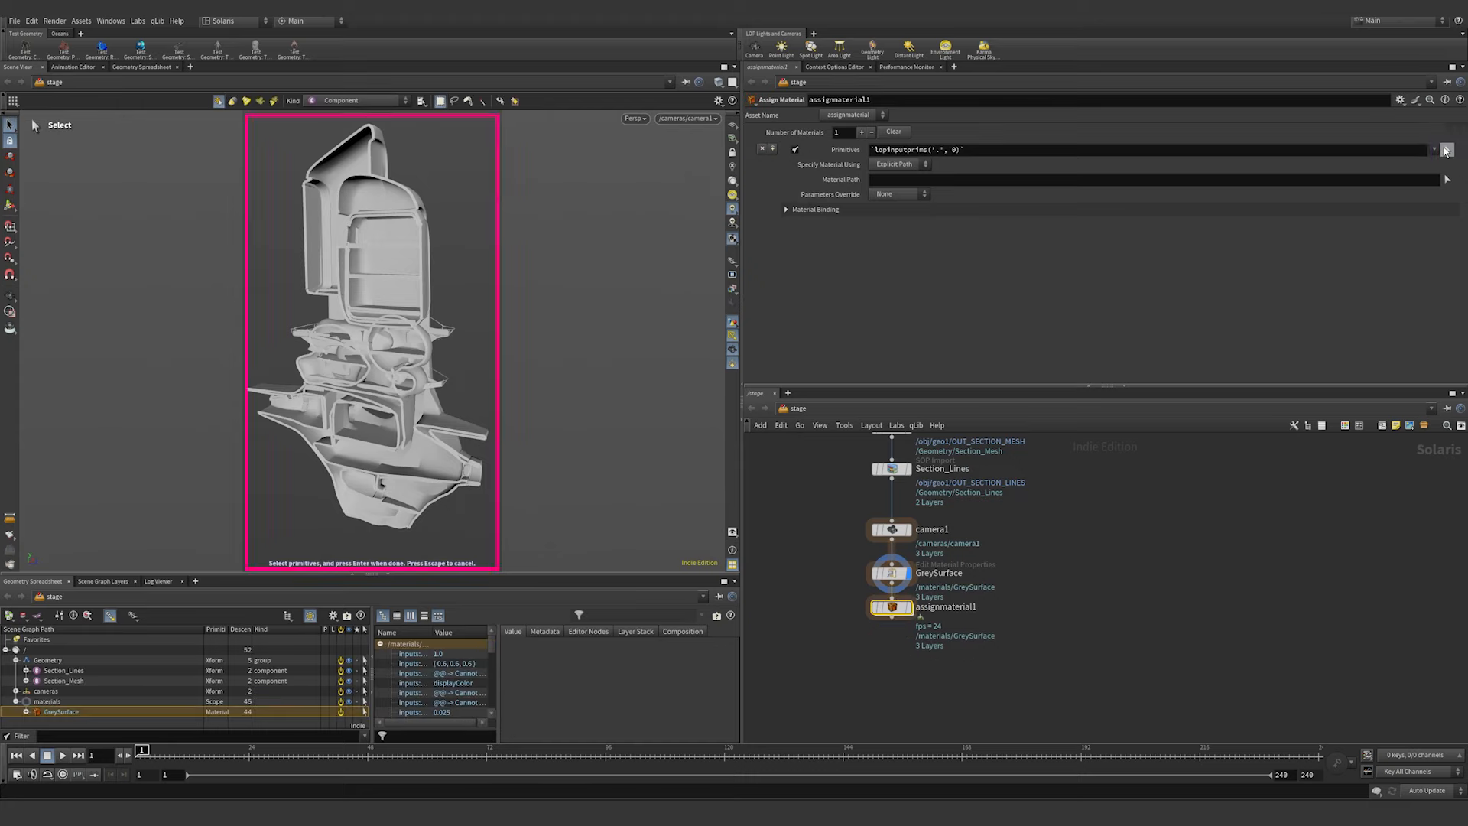
left_click(409, 239)
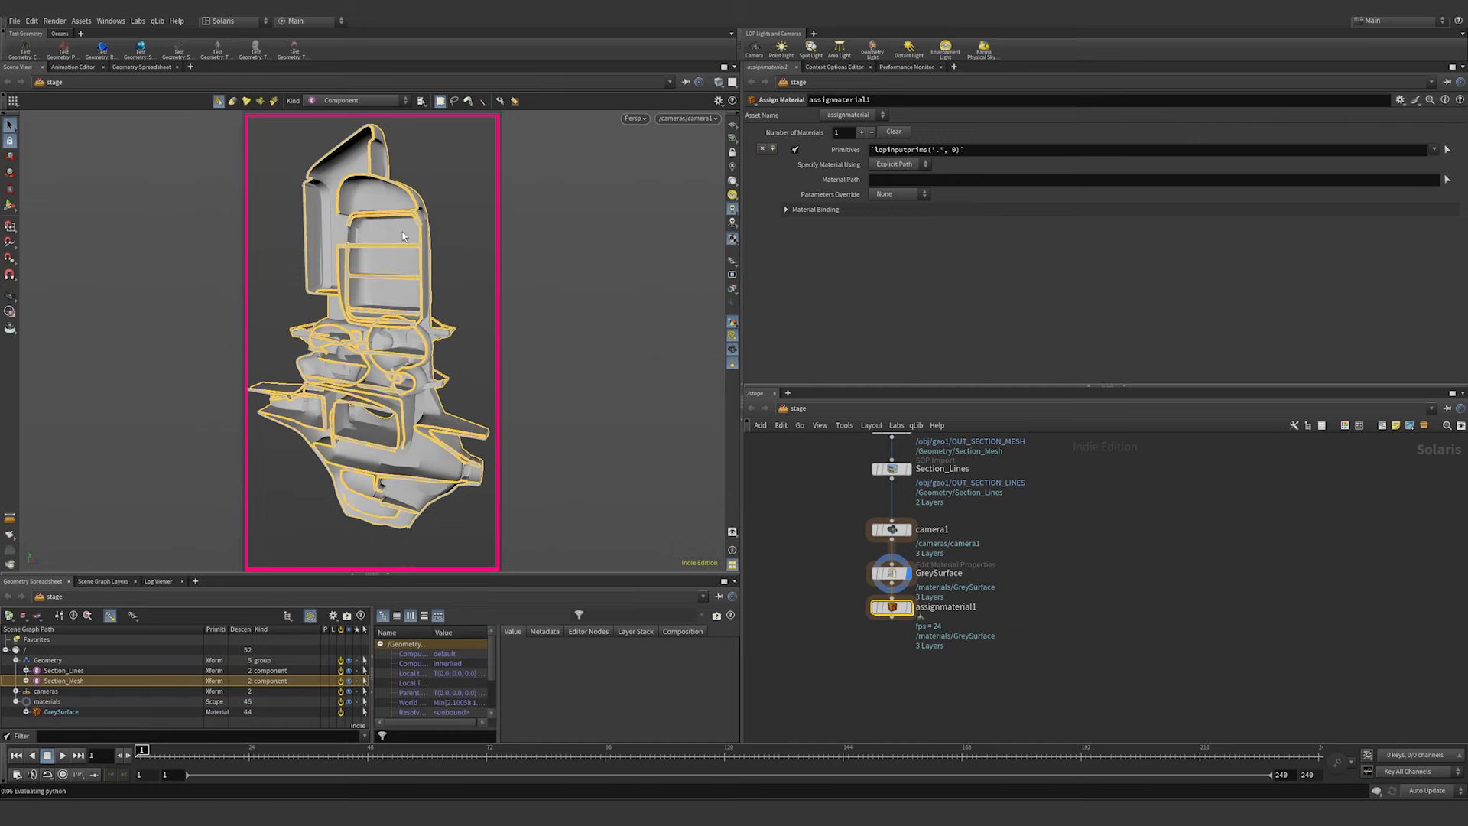
key("Return")
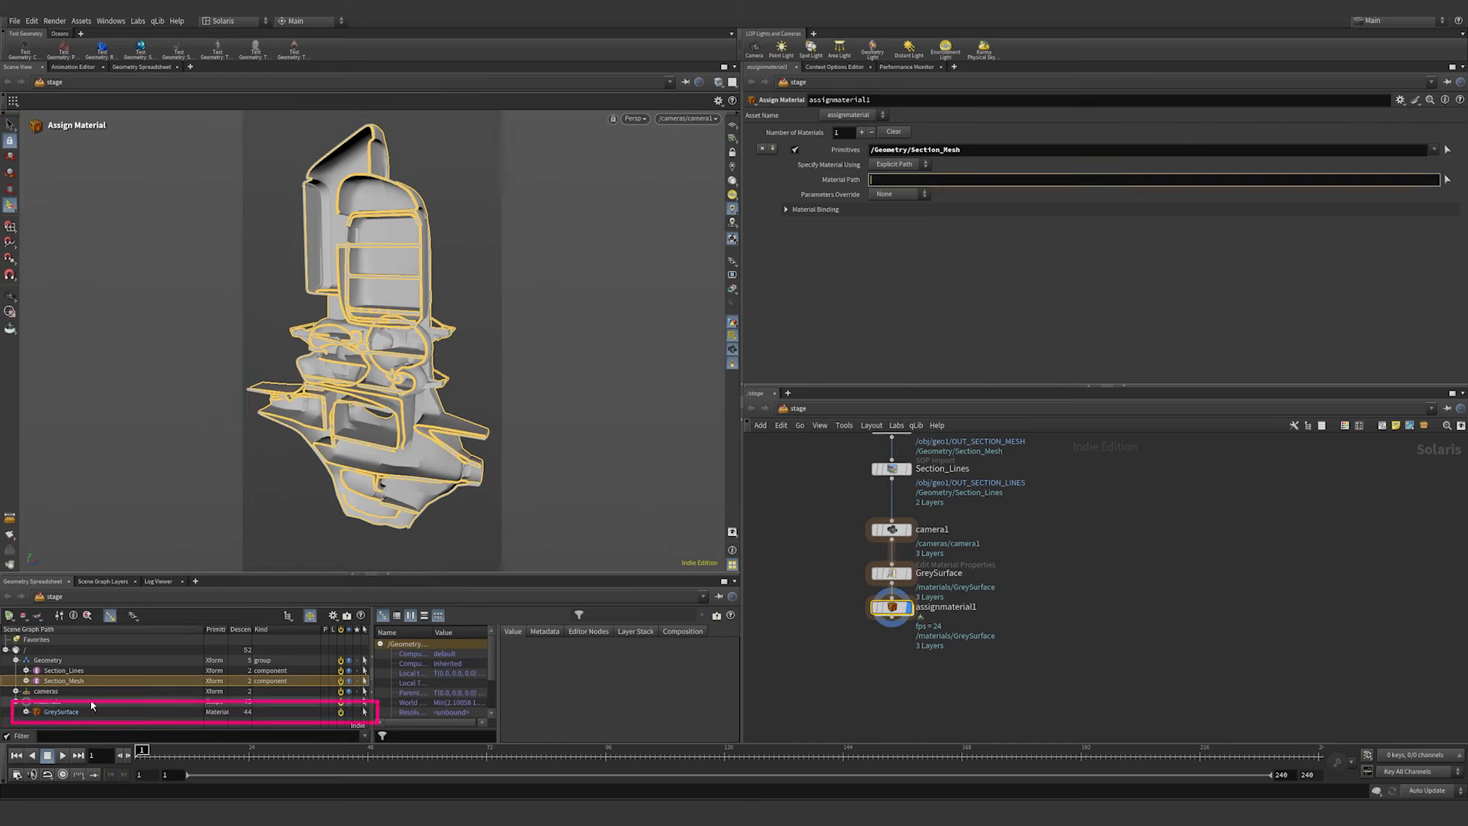
left_click_drag(69, 719, 916, 182)
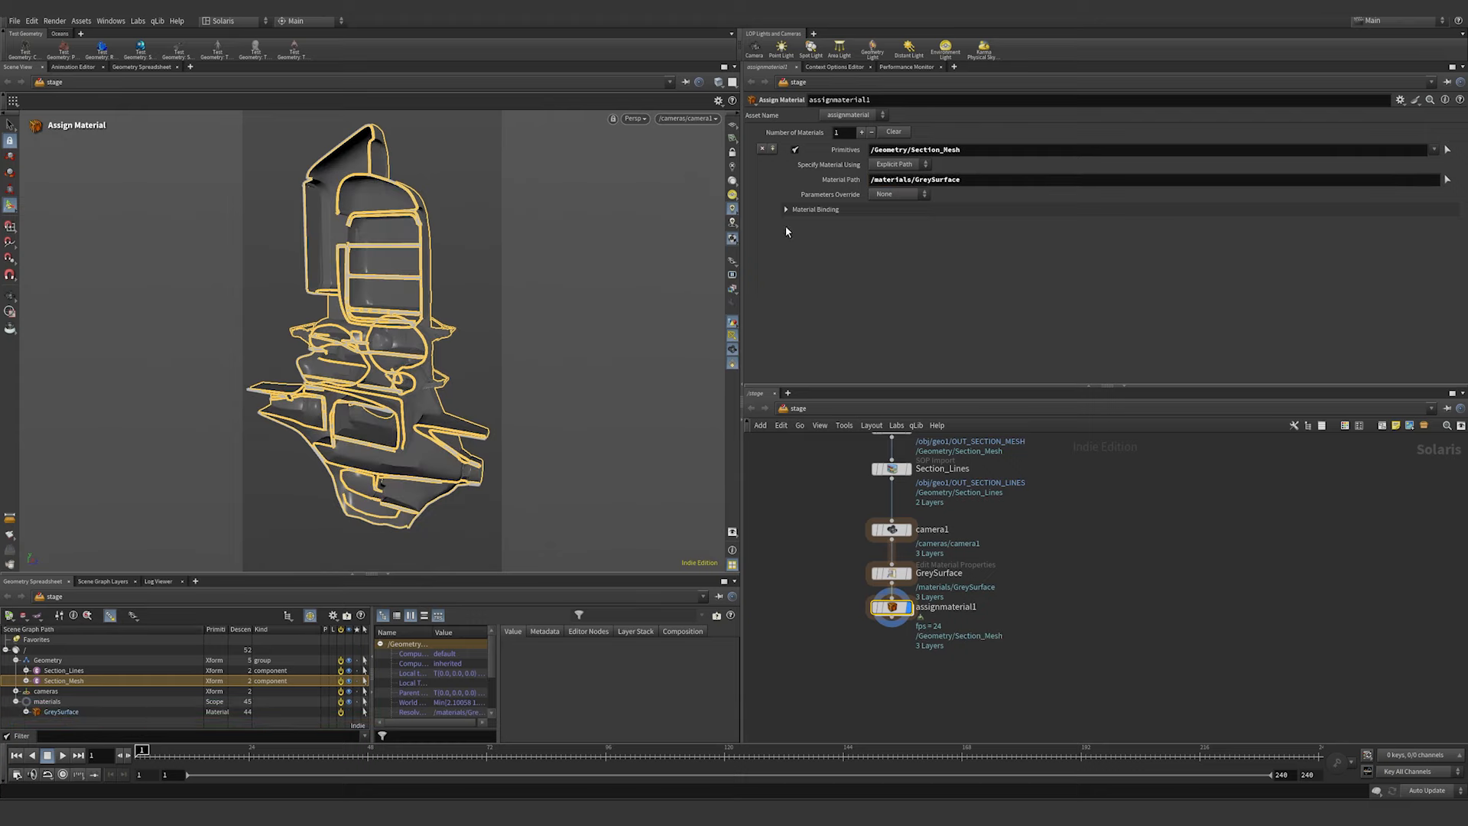
- Switch the scene view's renderer to Karma XPU and clear the selection
left_click(633, 119)
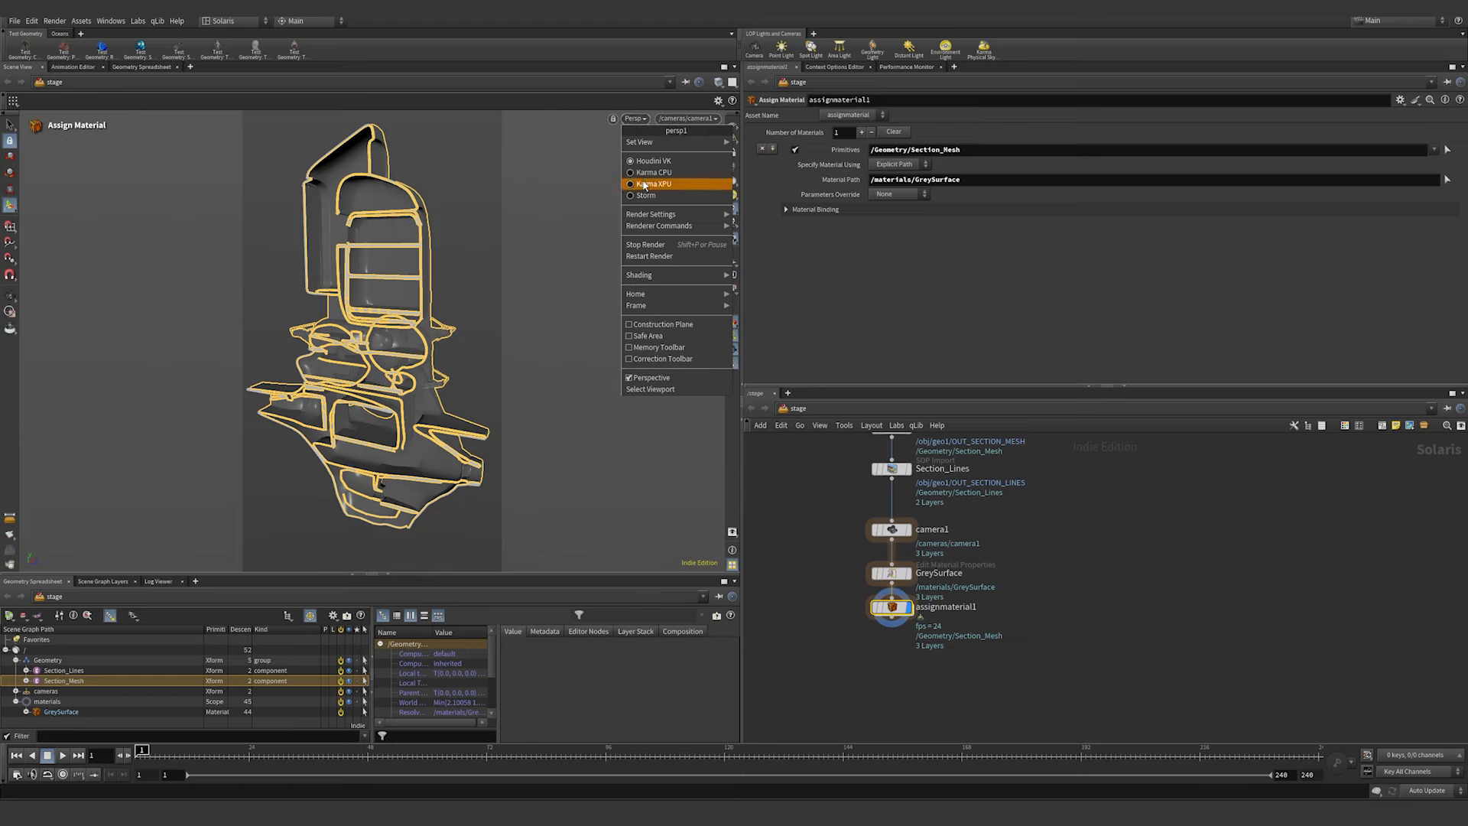
left_click(645, 184)
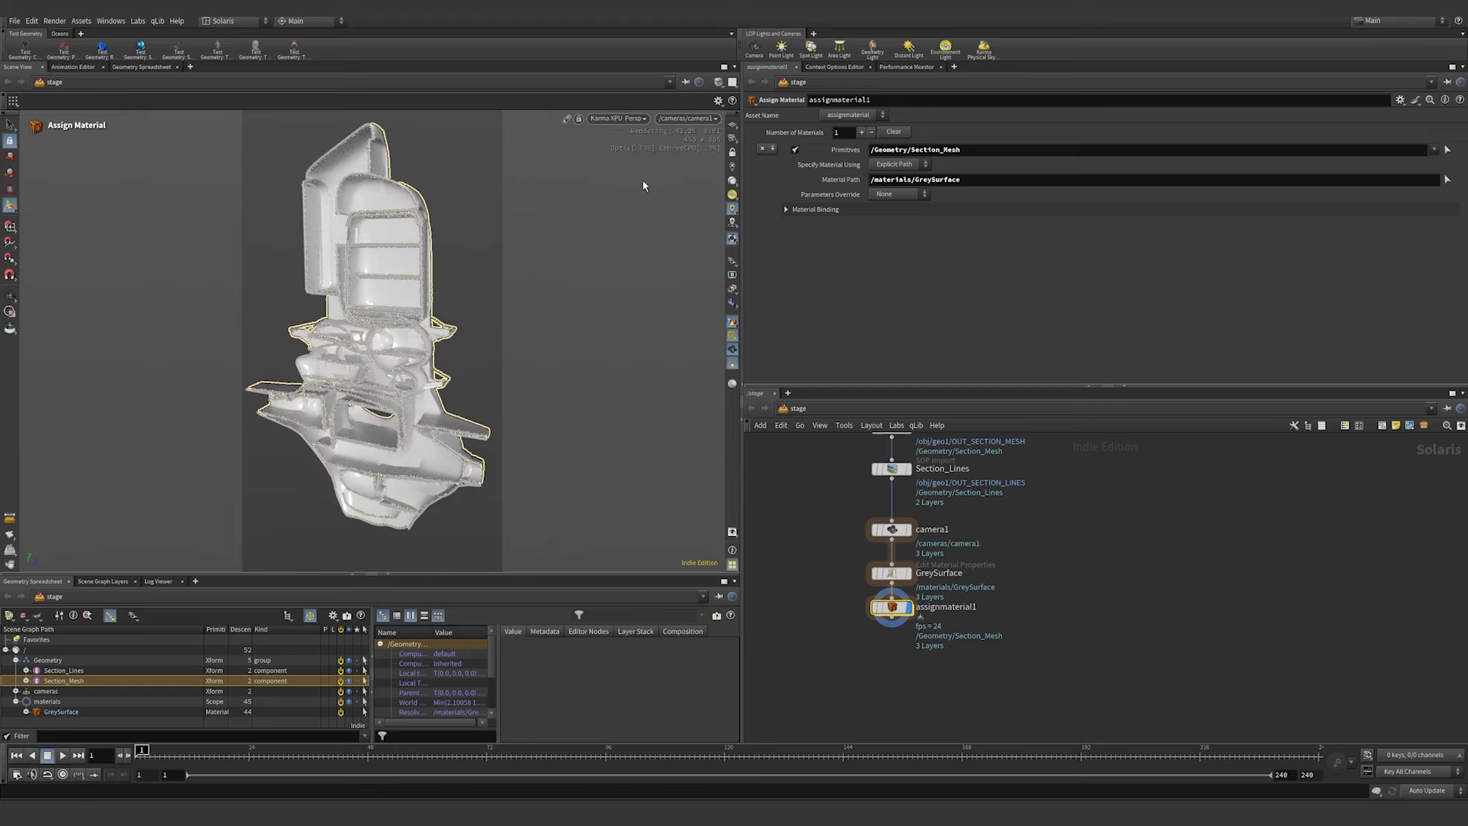
left_click(838, 632)
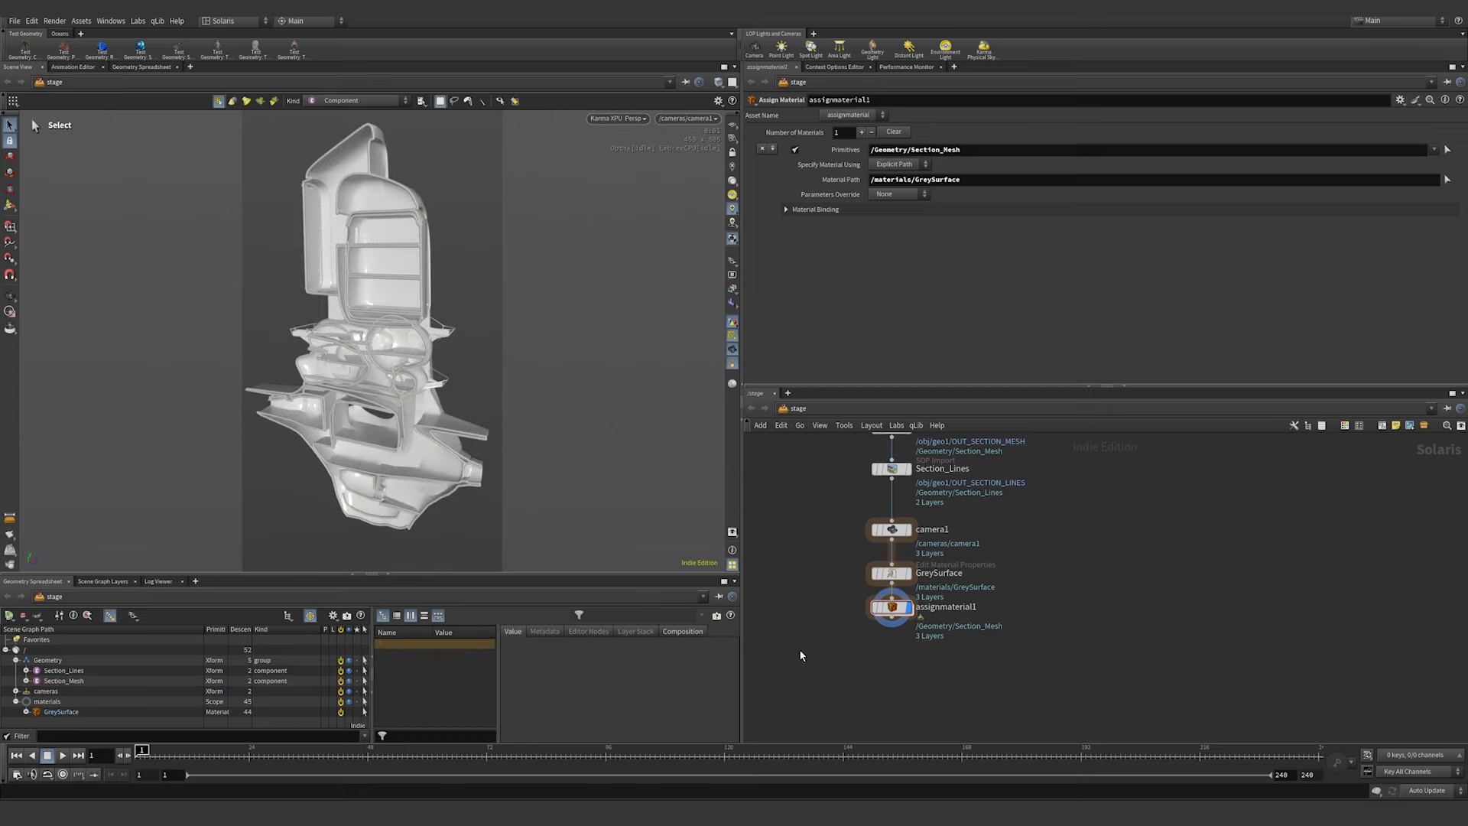
- Duplicate the GreySurface node into the chain above assignmaterial1 and rename the copy LinesMaterial
left_click(891, 576)
left_click_drag(892, 577, 907, 606, "alt")
left_click(949, 608)
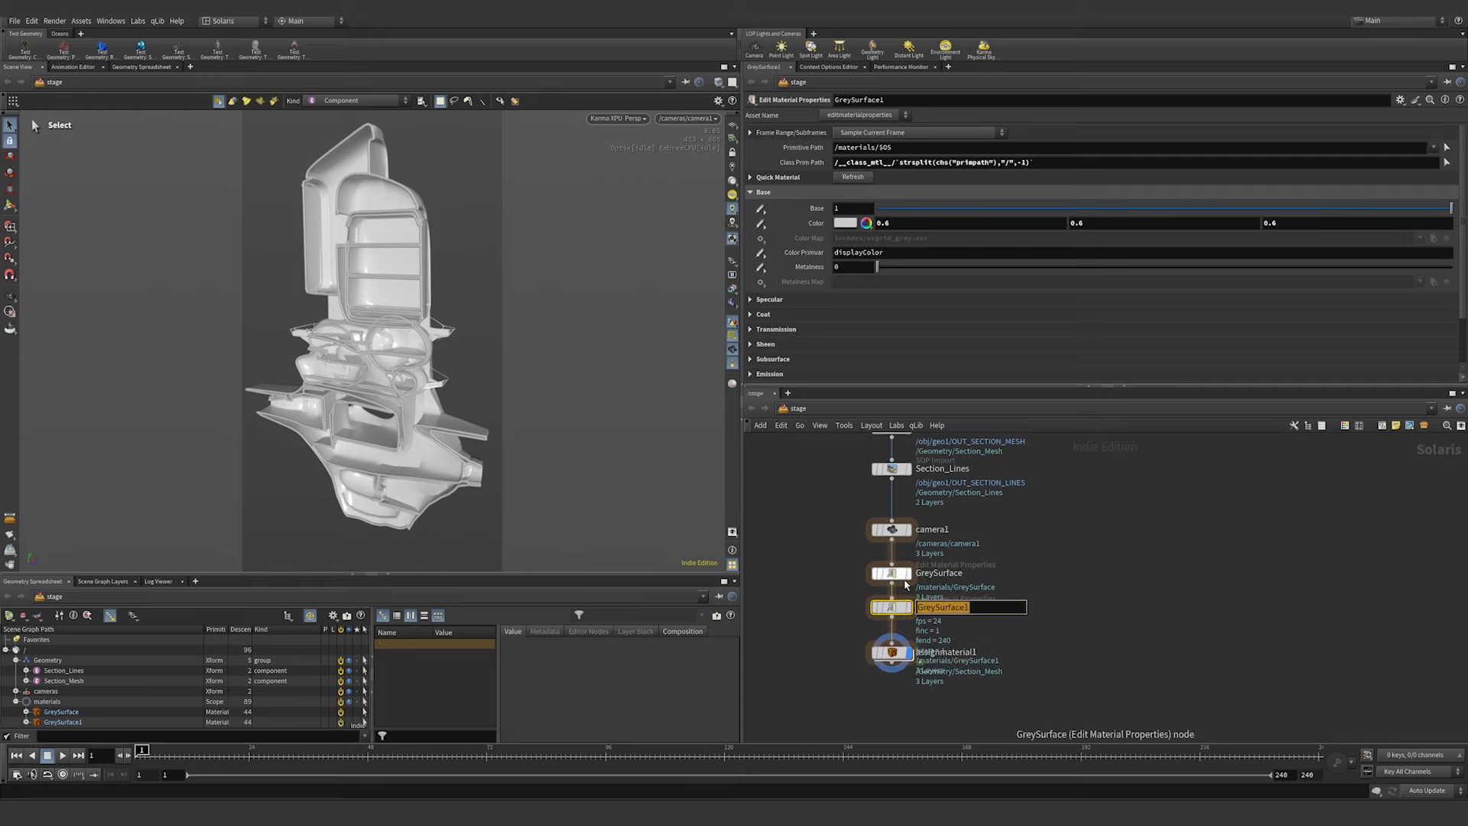
type("LinesMater")
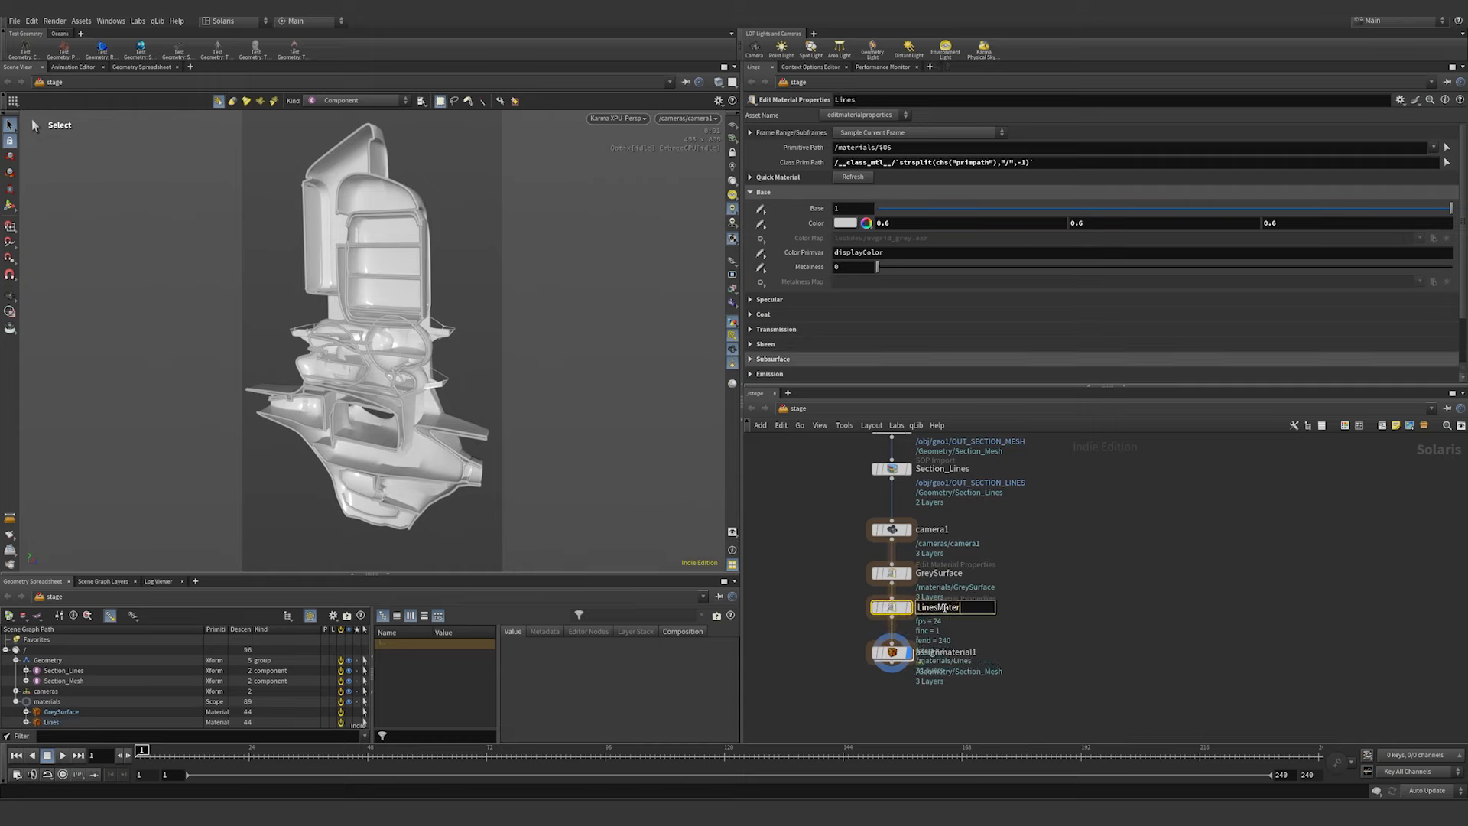
type("ial")
key("Return")
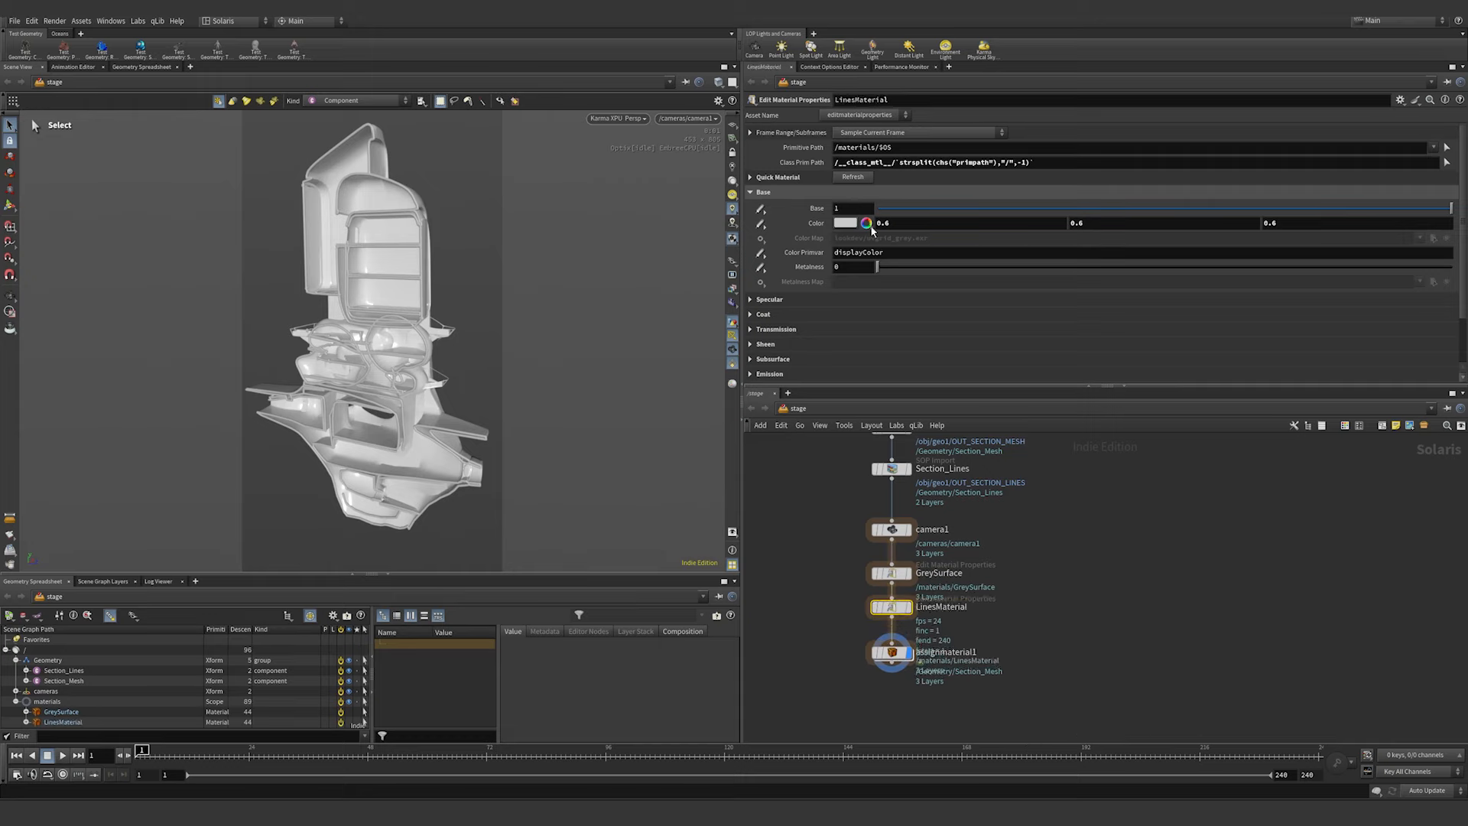
- Set the specular color of LinesMaterial to black
left_click(783, 302)
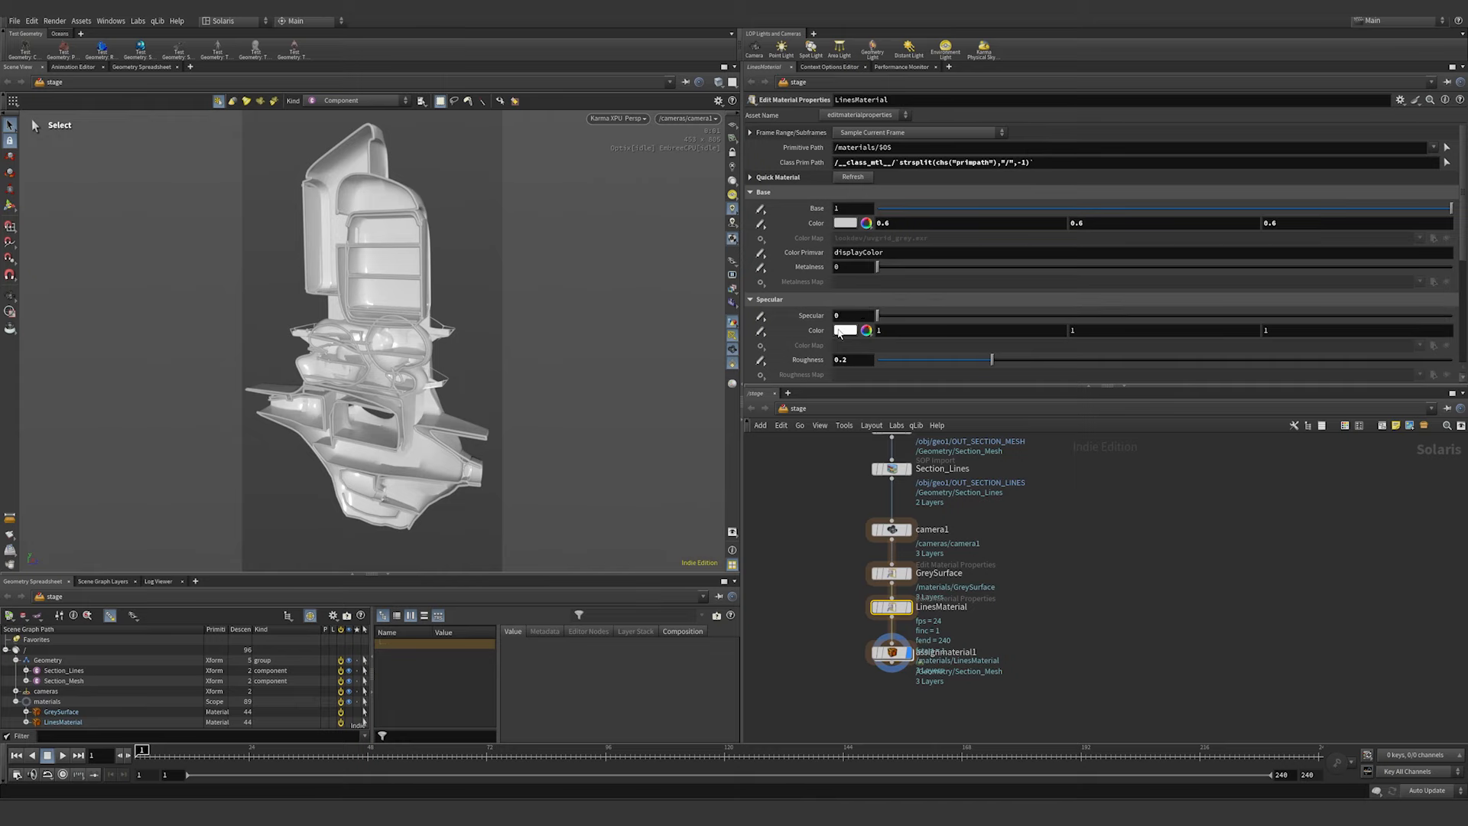
left_click(845, 330)
left_click(805, 196)
left_click(1000, 101)
- Add a second entry to assignmaterial1 that assigns /materials/LinesMaterial to /Geometry/Section_Lines/, and save the scene
left_click(891, 652)
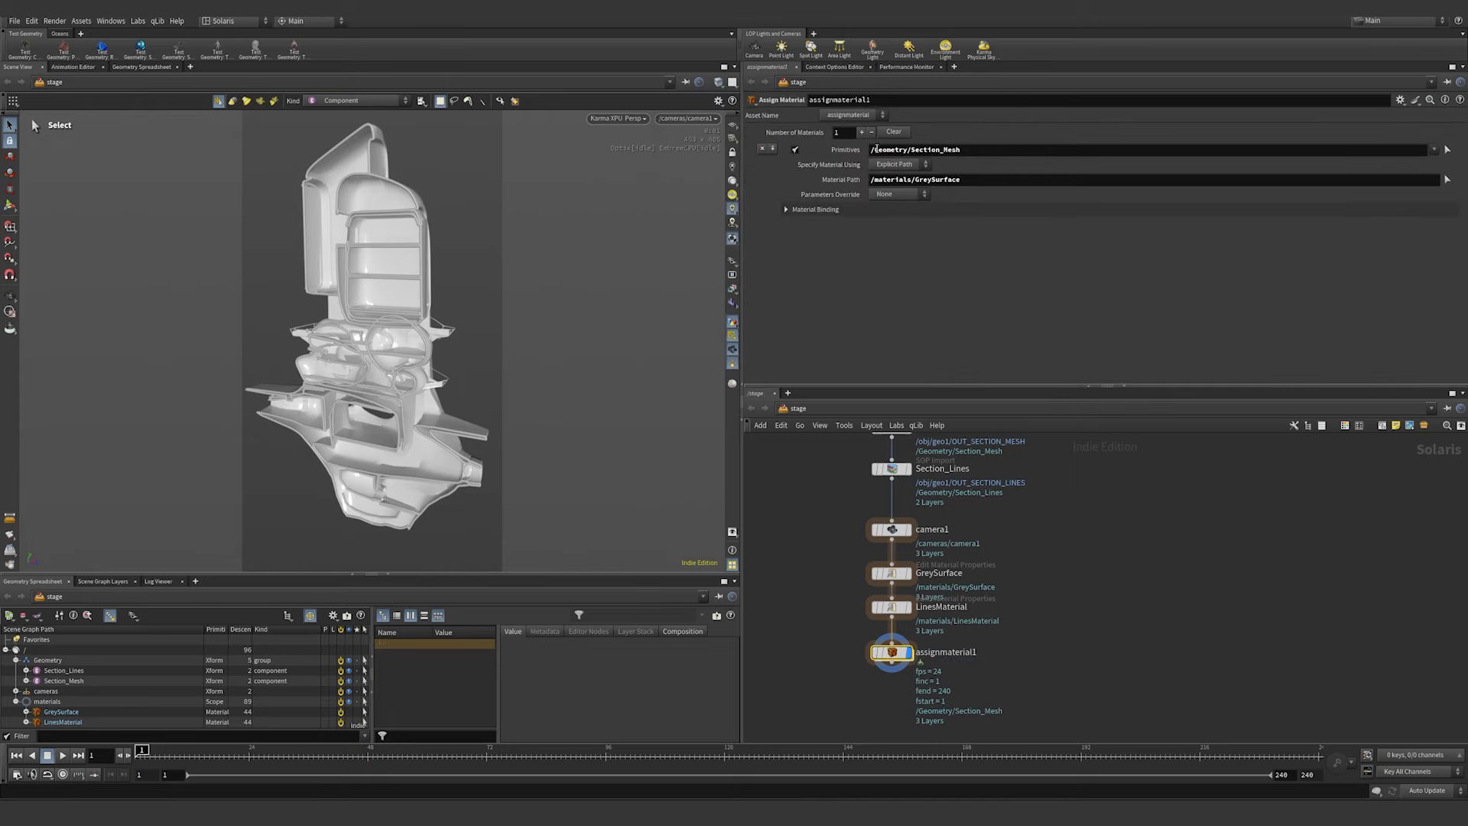
left_click(862, 132)
triple_click(896, 223)
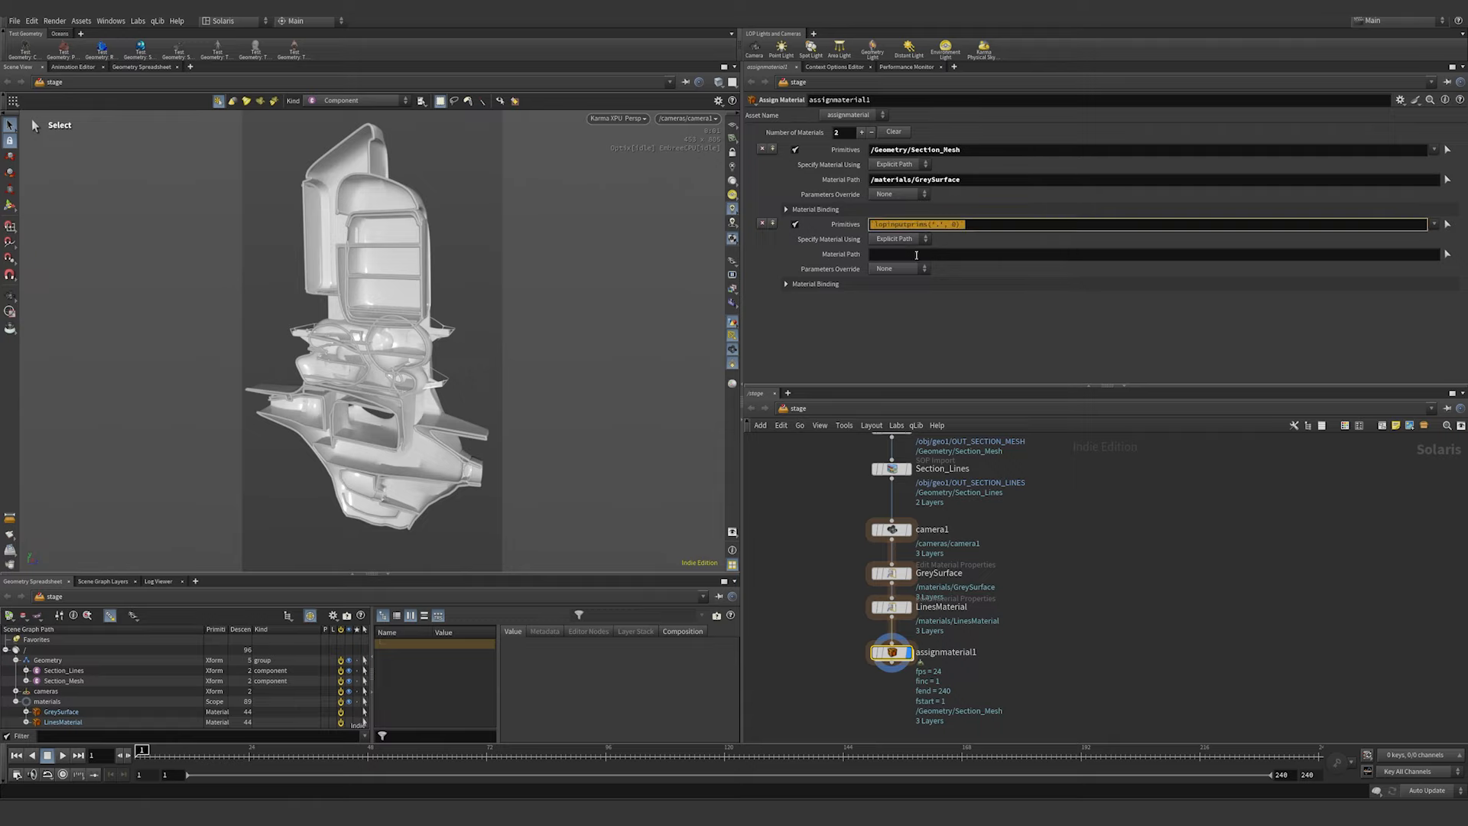
type("/Geometry/")
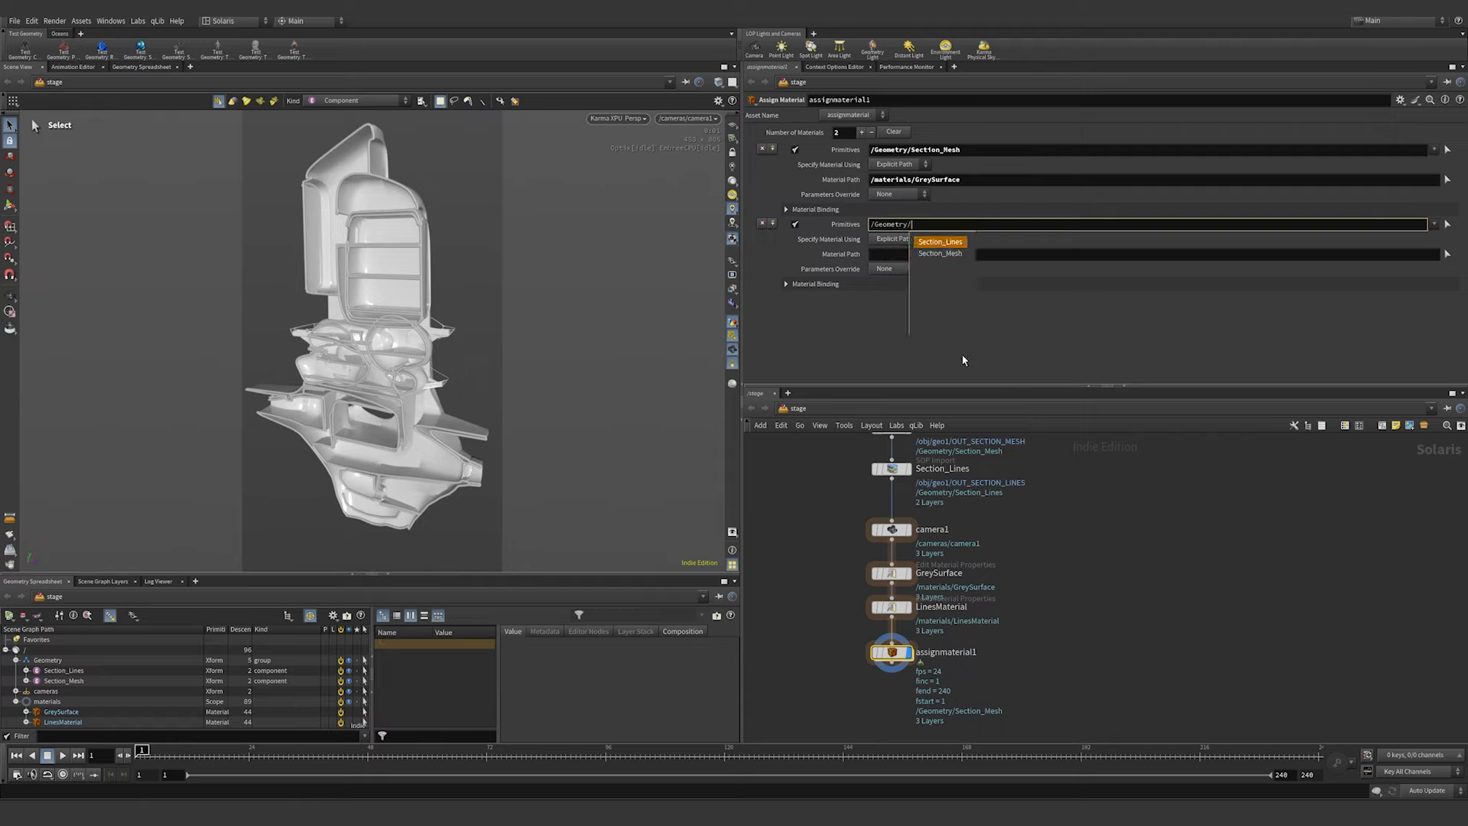
left_click(940, 242)
left_click(941, 254)
type("/materials/")
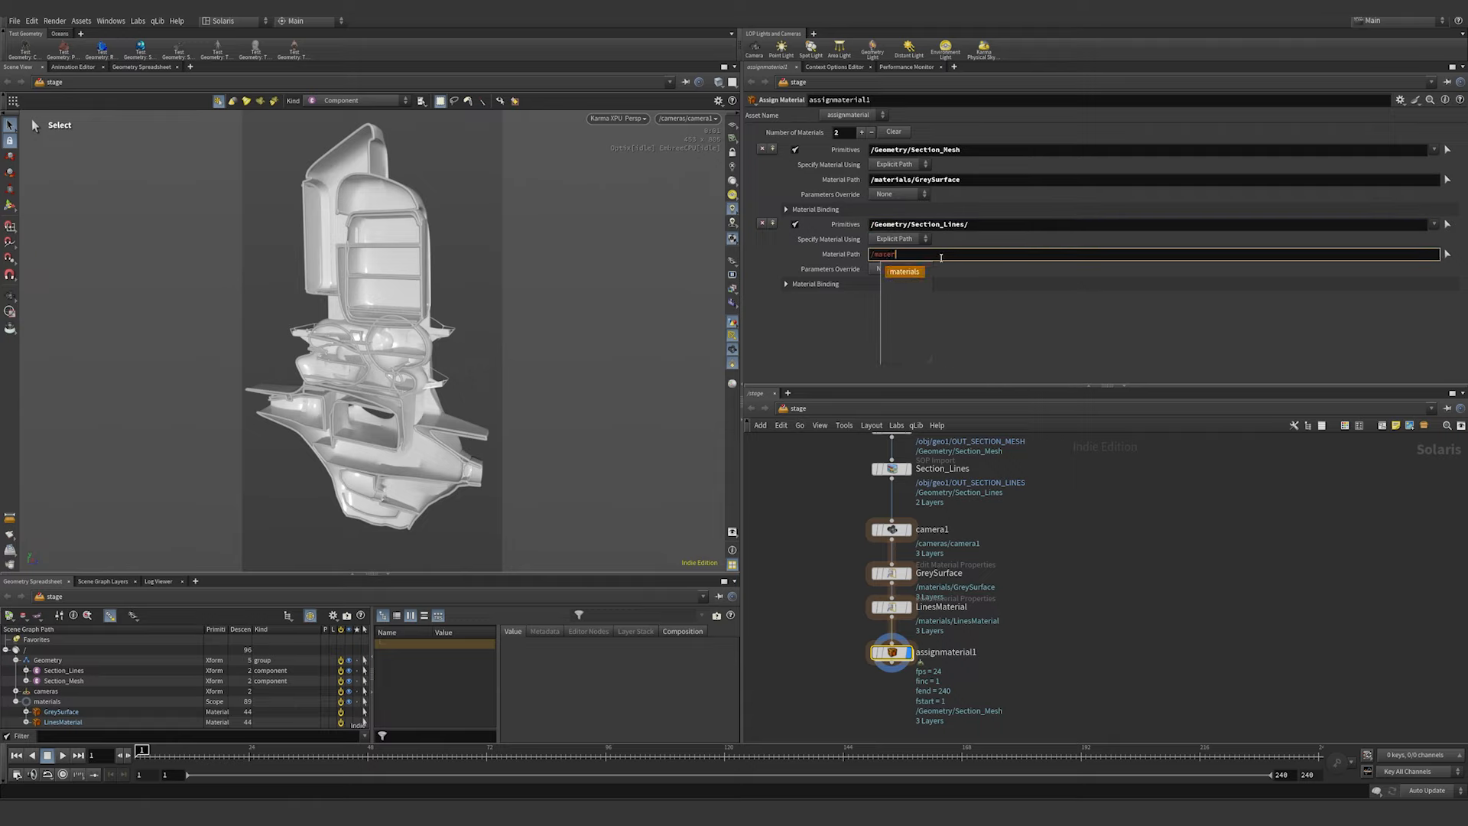
key("Down")
key("Down")
key("Return")
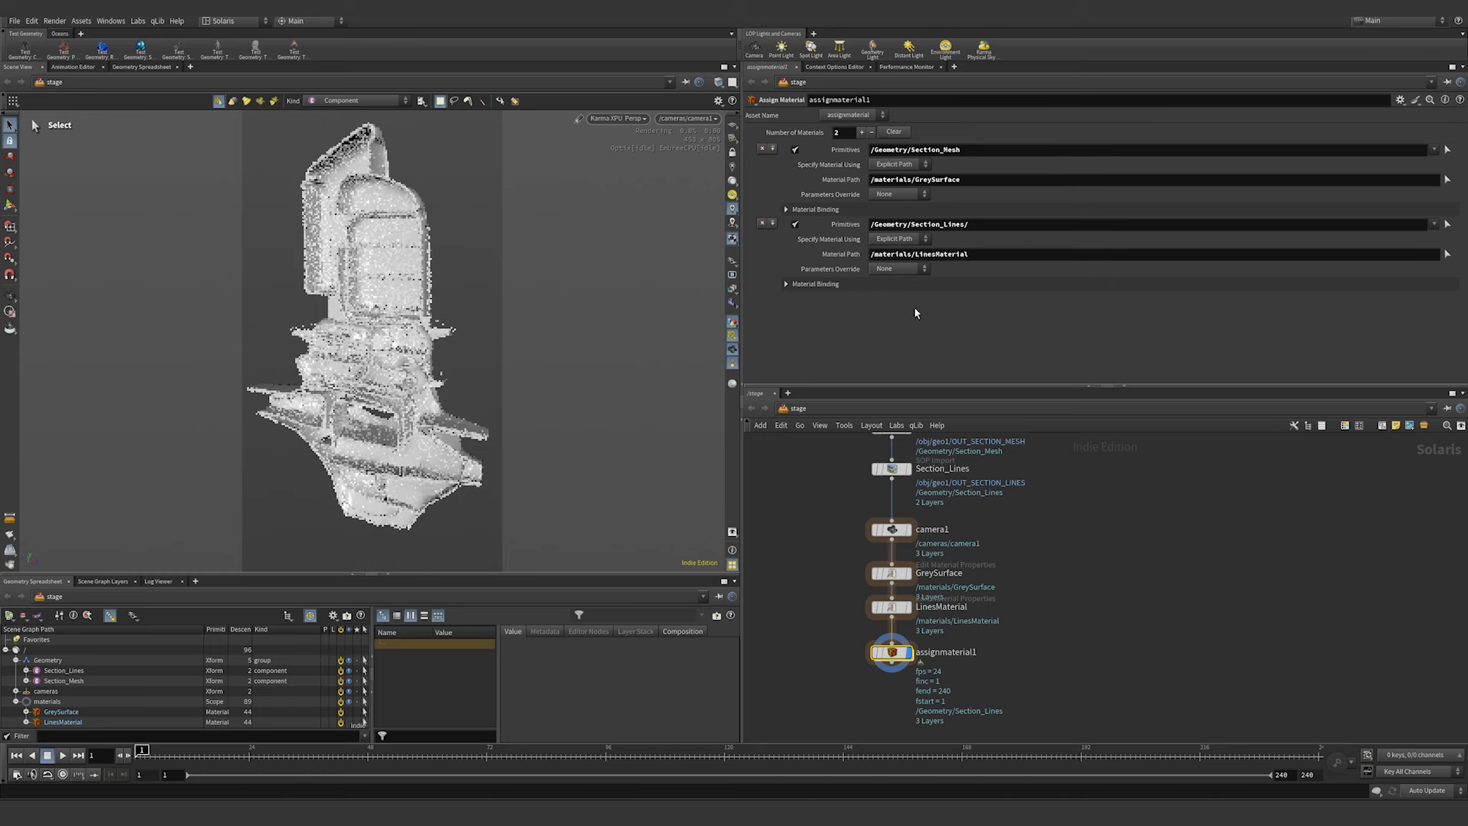
key("ctrl+s")
- Add a Dome Light node and a Distant Light node beside the end of the chain
middle_click_drag(809, 650, 821, 575)
key("Tab")
type("dome")
key("Return")
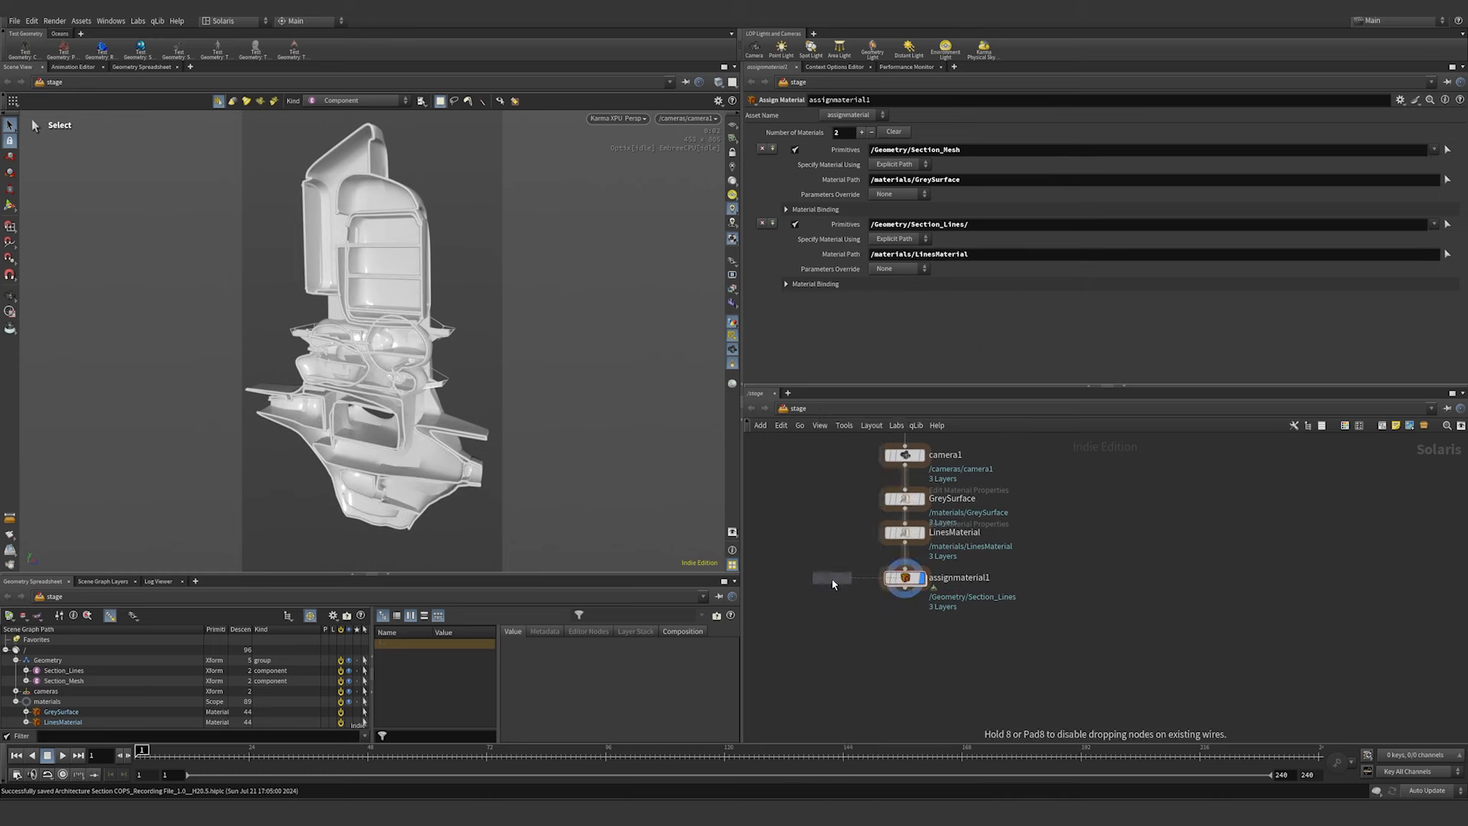
left_click(833, 580)
key("Tab")
type("dist")
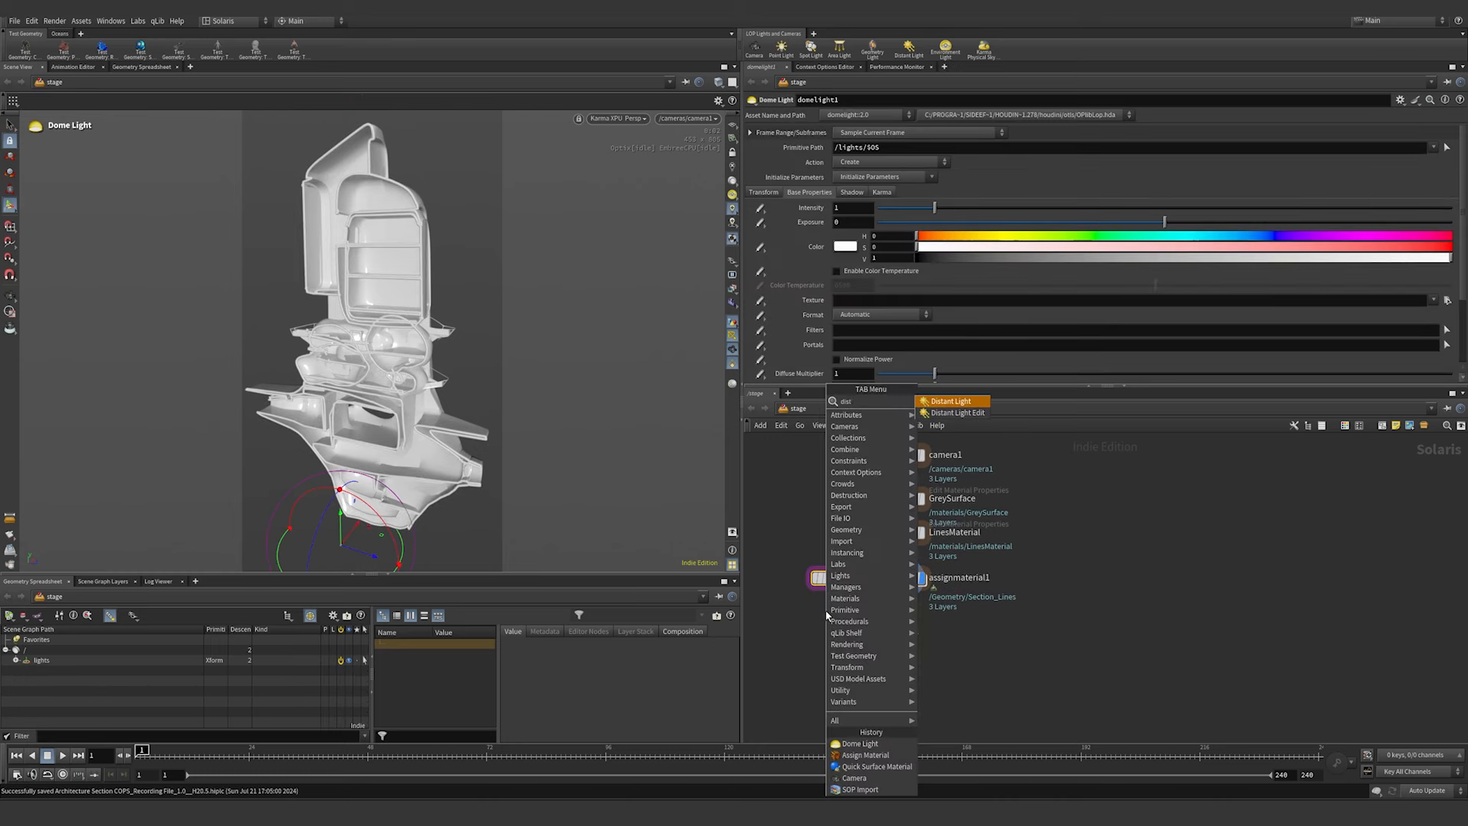
key("Return")
left_click(831, 612)
- Wire domelight1 and distantlight1 in sequence below assignmaterial1 and display distantlight1
left_click_drag(841, 674, 904, 631)
left_click(906, 618)
left_click(906, 620)
left_click(906, 640)
left_click(905, 653)
left_click(922, 664)
left_click(912, 666)
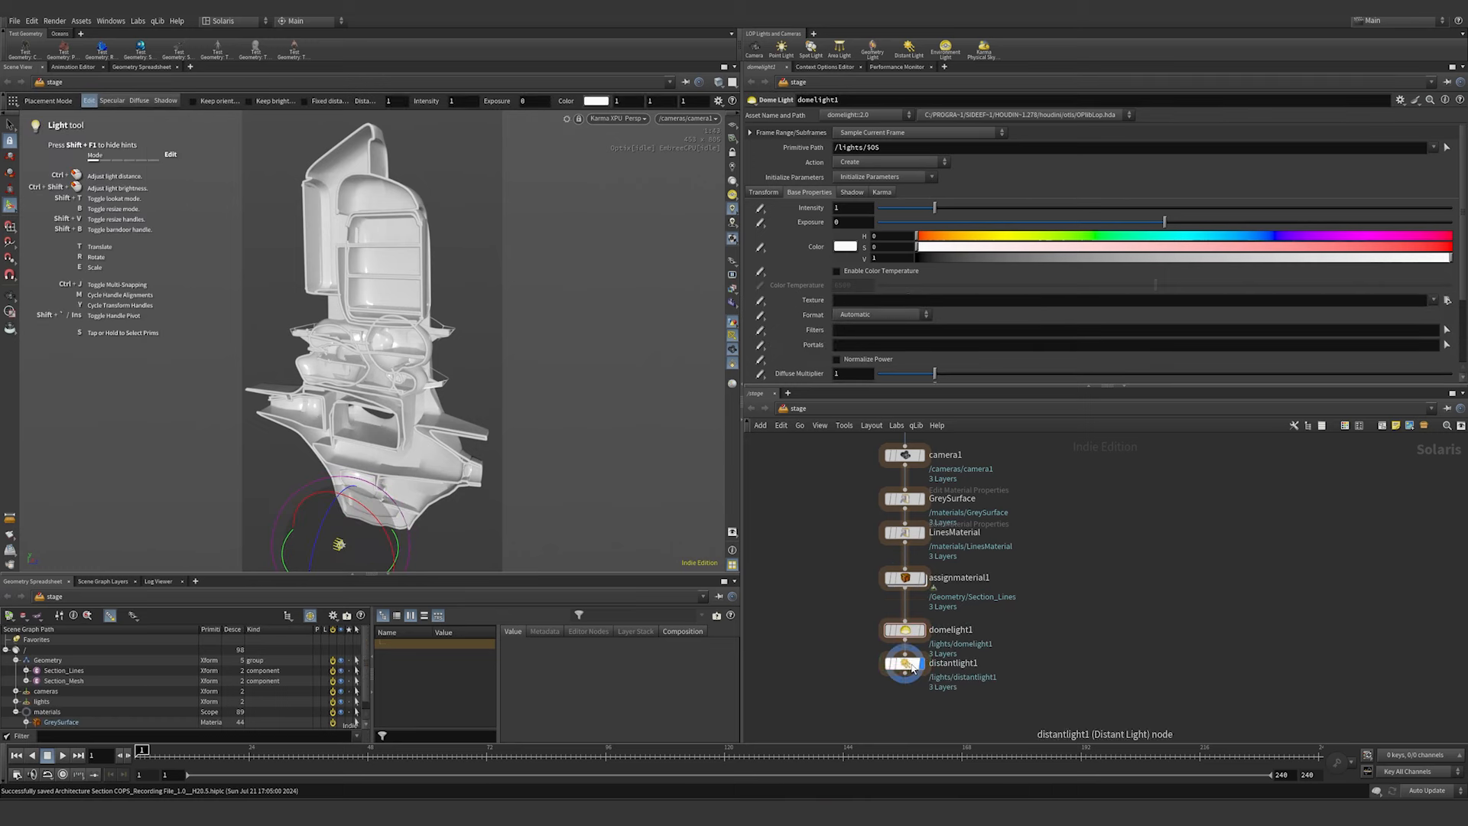
left_click(906, 630)
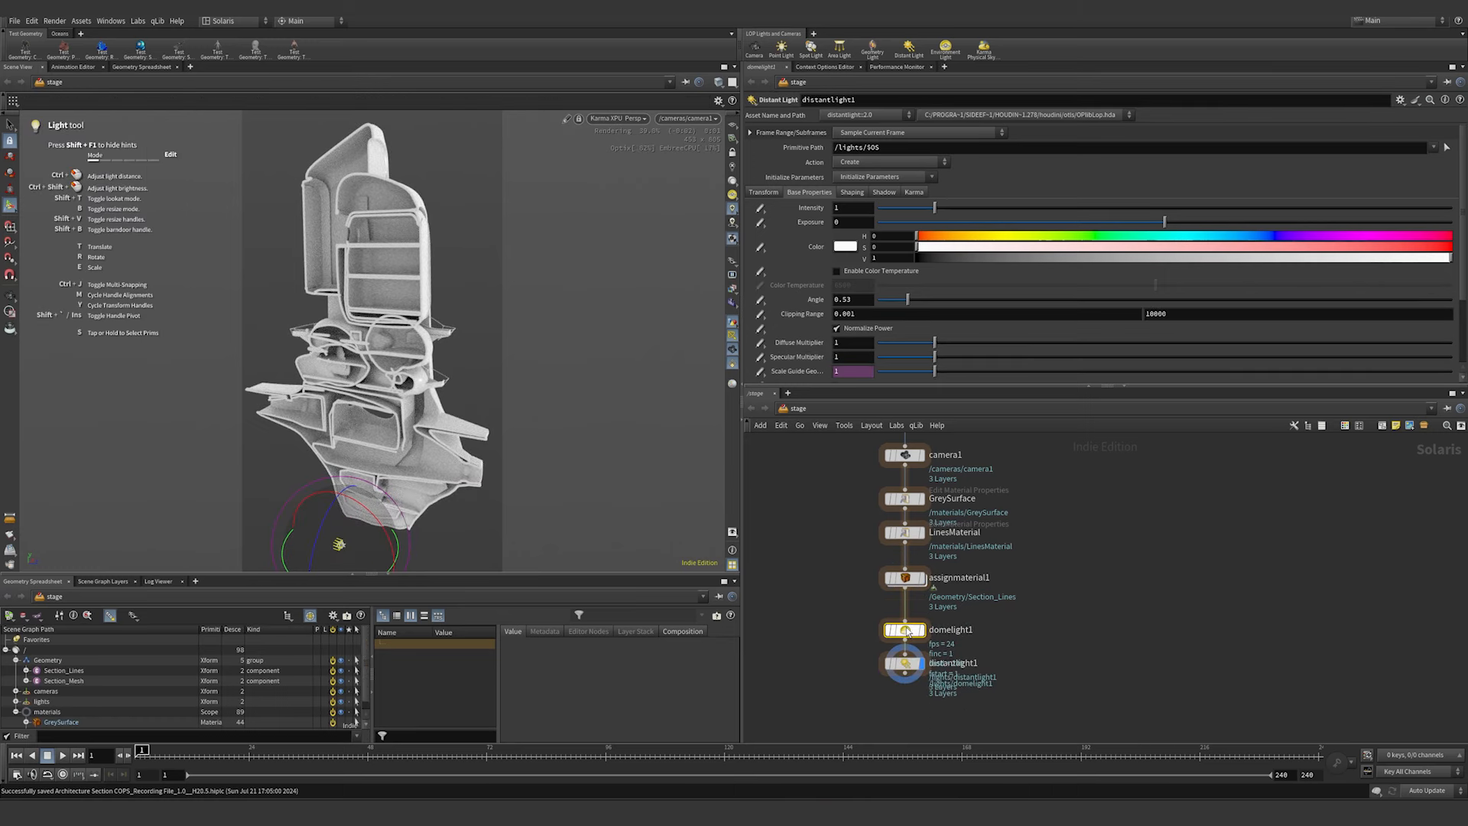
- Split the scene view side by side and look through distantlight1 in the new view
left_click(724, 66)
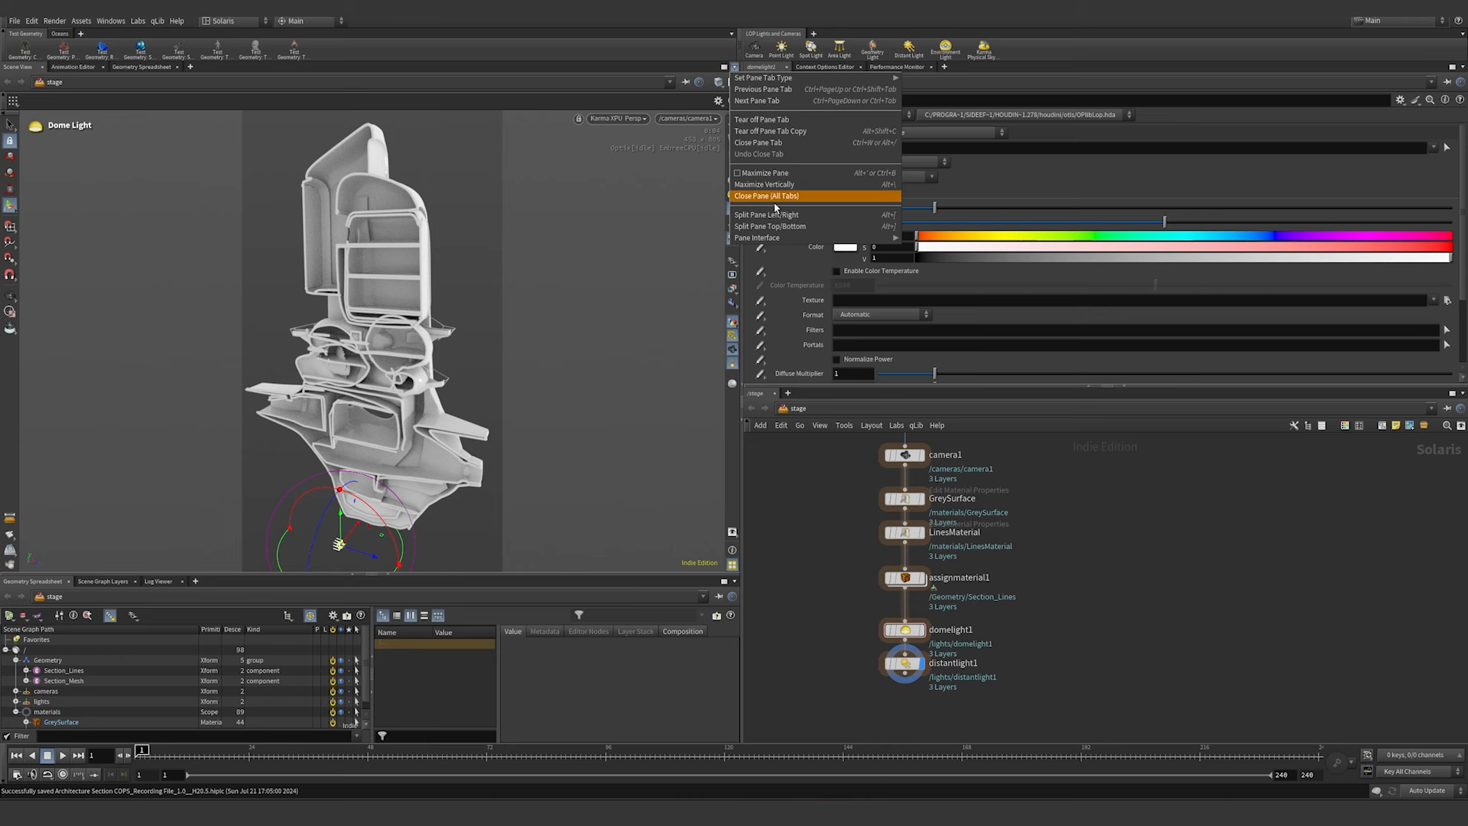
left_click(810, 217)
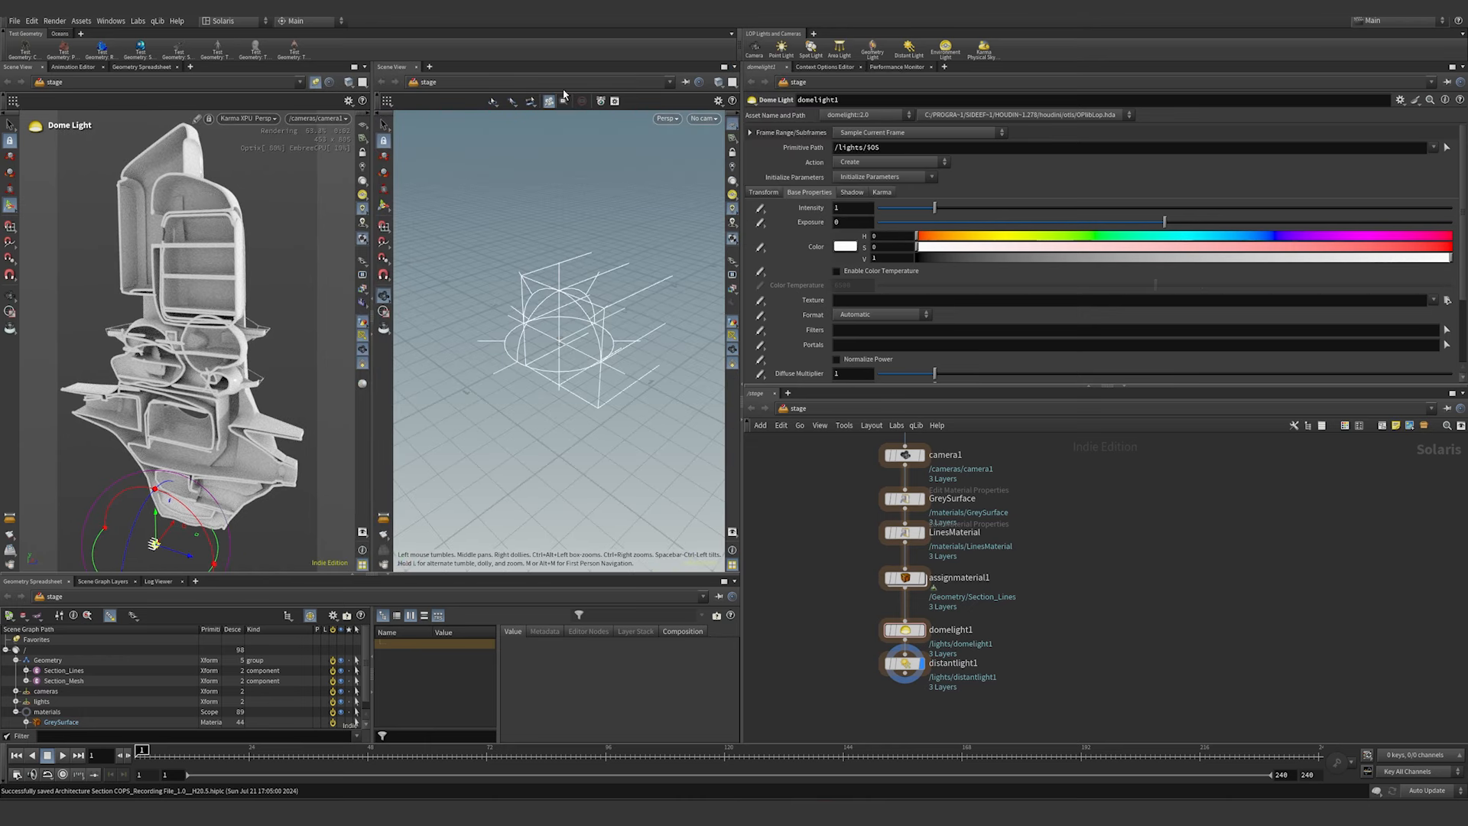
left_click(717, 119)
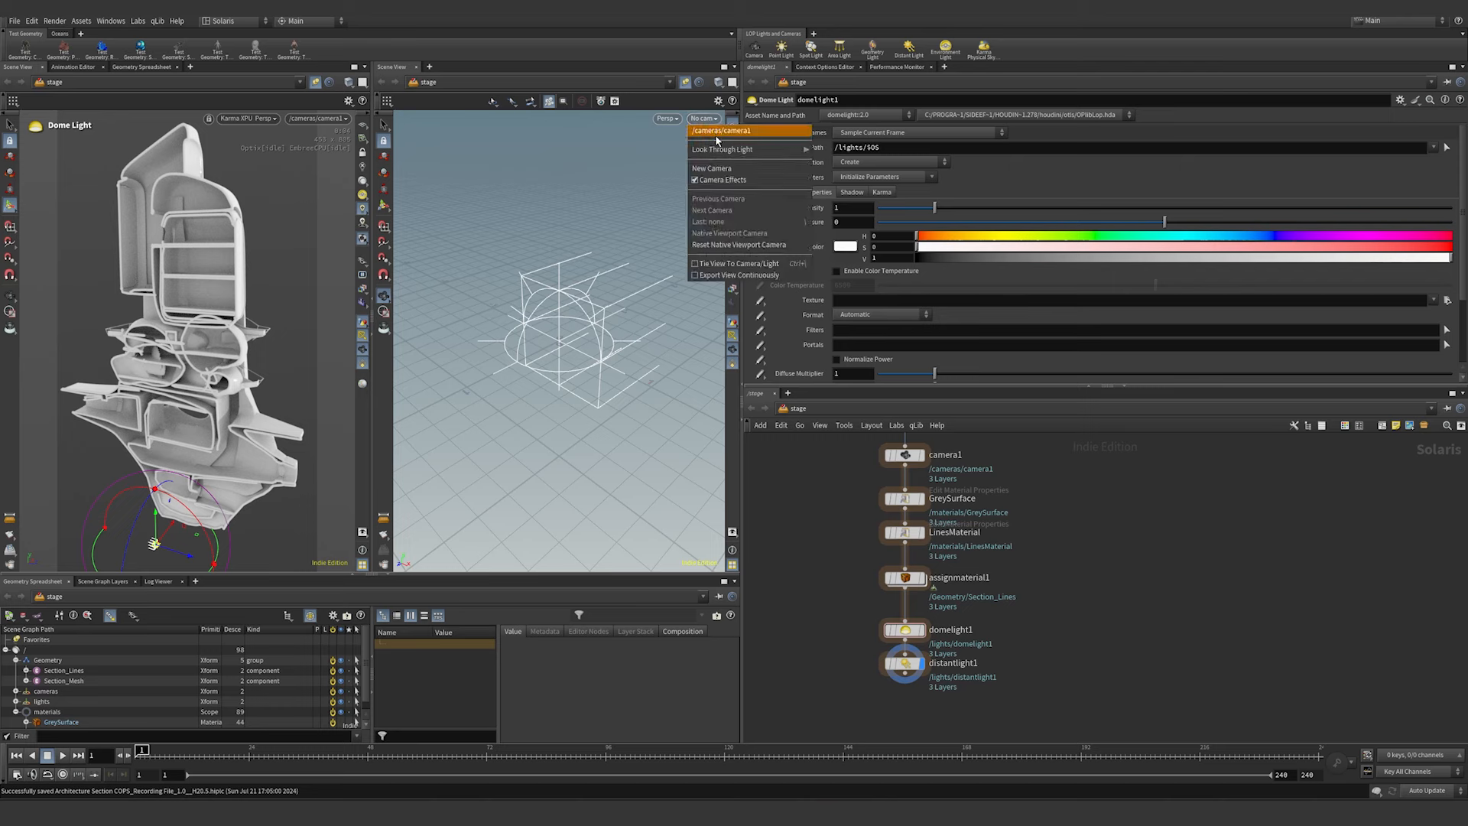
mouse_move(765, 149)
left_click(846, 162)
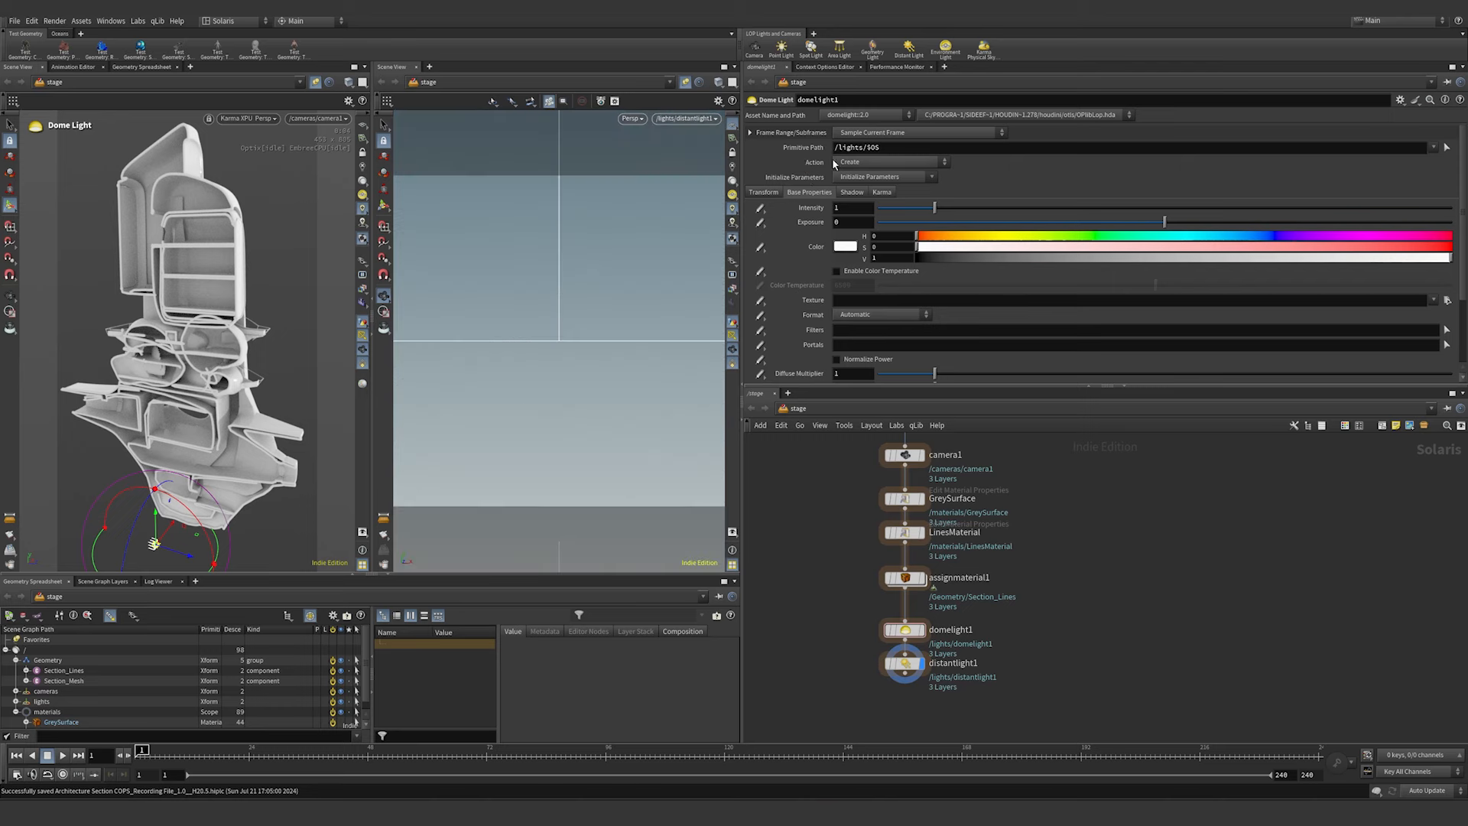
- Aim distantlight1 at the building through its view and give the light a light cyan color
left_click_drag(564, 286, 581, 382)
left_click(845, 245)
left_click(856, 183)
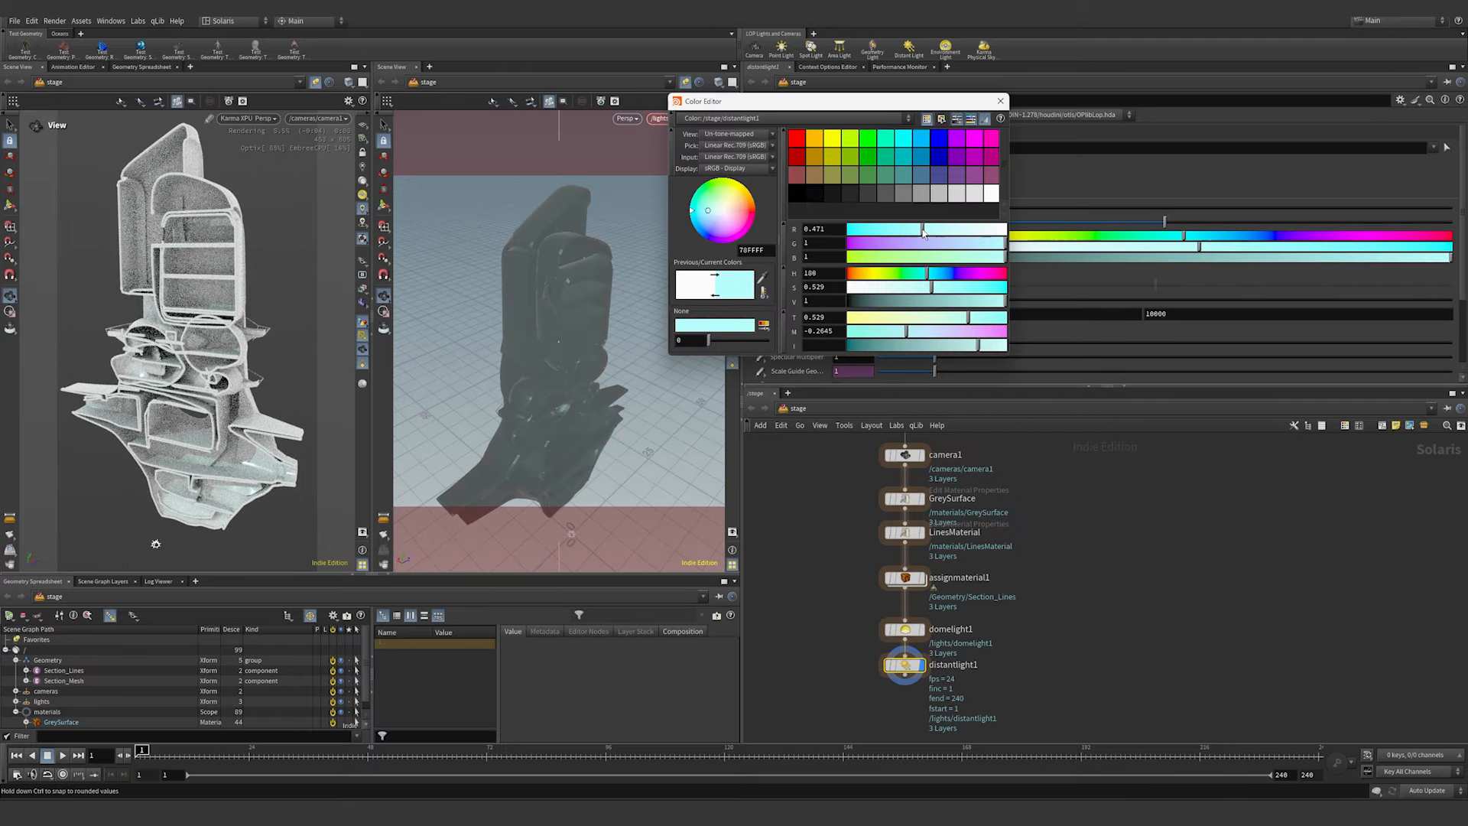
- Set distantlight1's shadow color value to 0.015, falloff gamma to 1.46 and distance to 3.6, and re-aim the light from above
left_click(888, 192)
mouse_move(964, 276)
left_mouse_down()
mouse_move(1446, 272)
mouse_move(960, 272)
left_mouse_up()
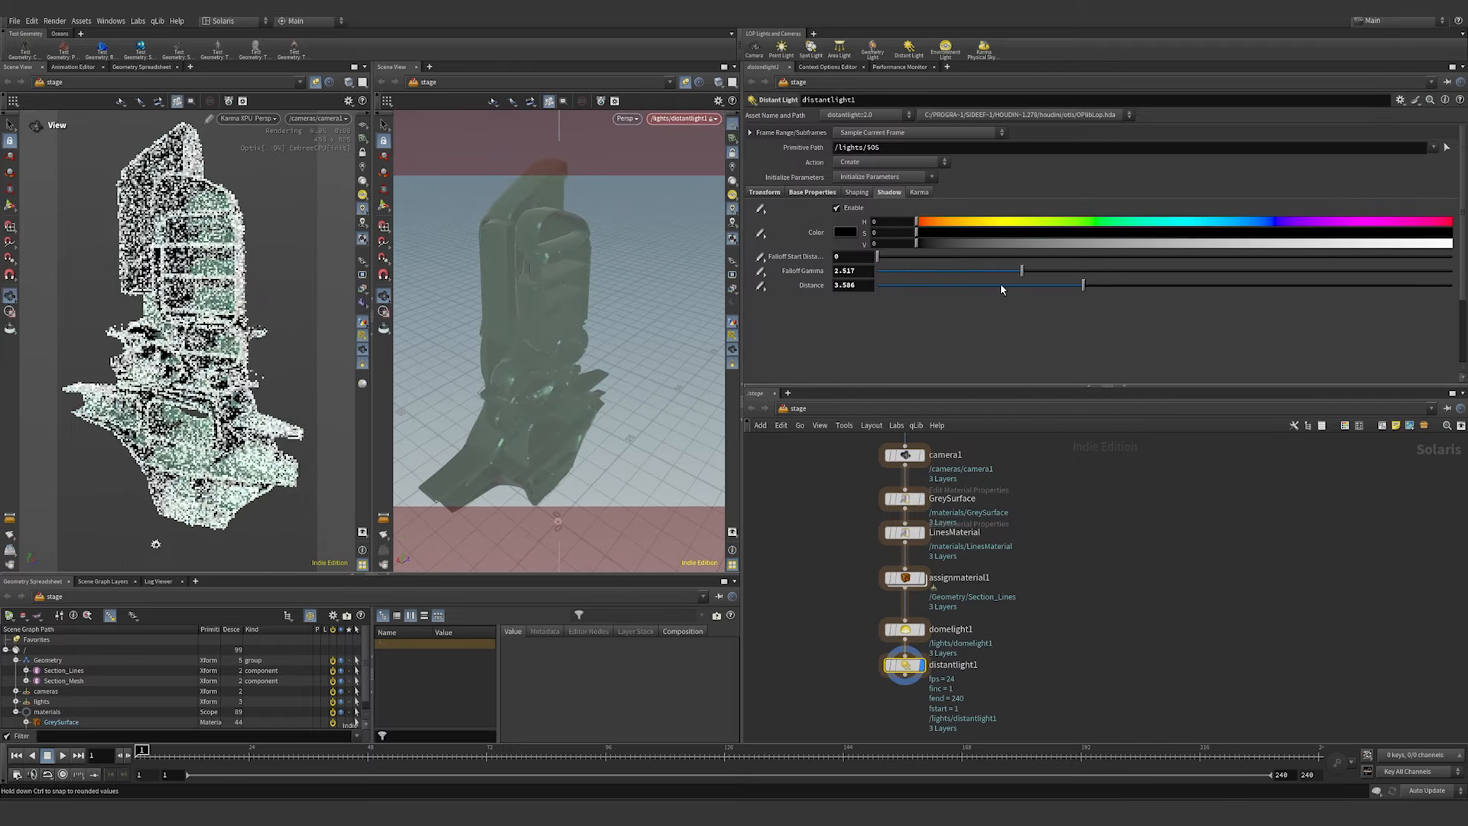
left_click_drag(642, 229, 712, 130)
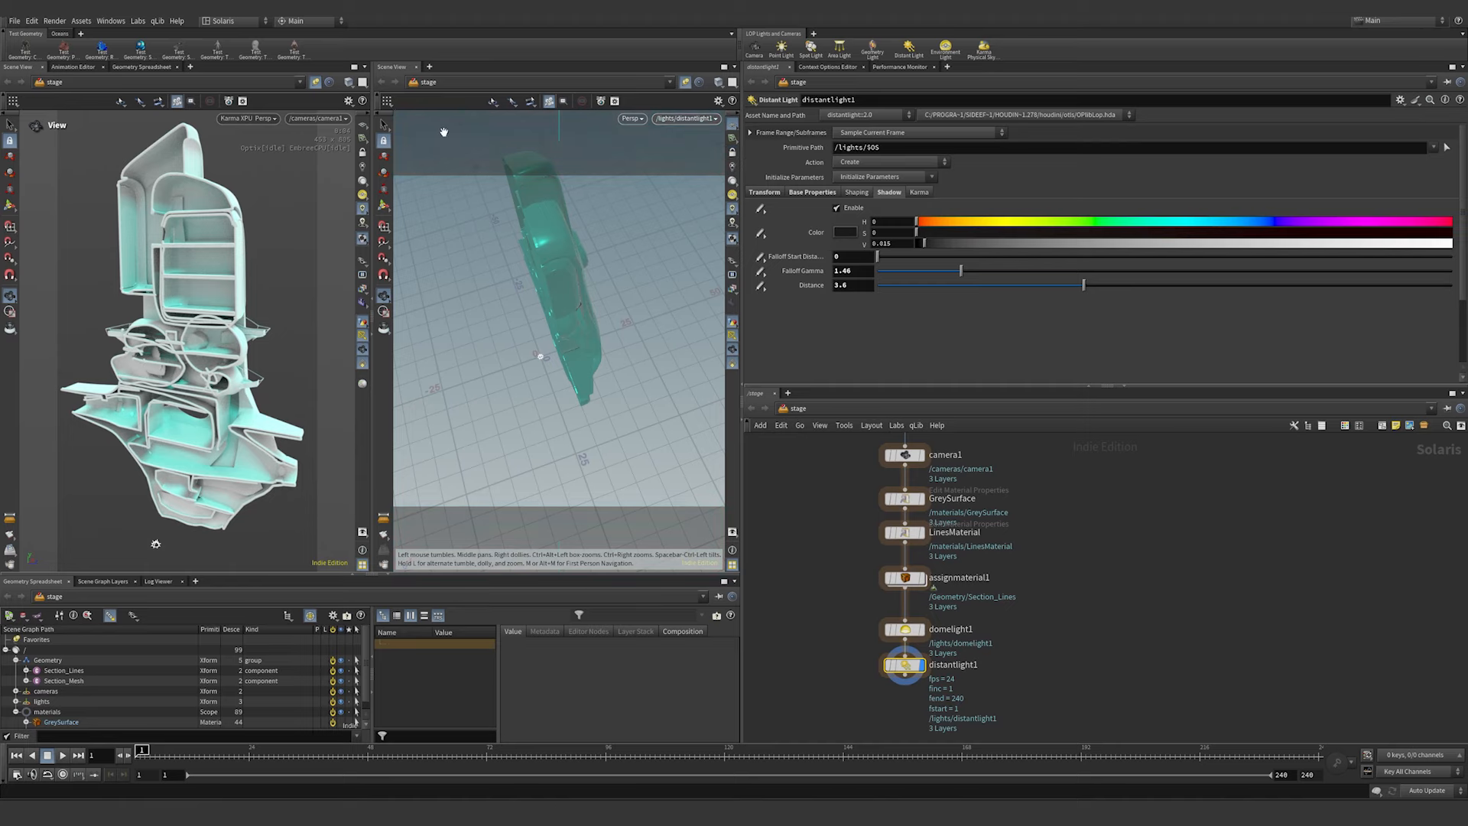
- Collapse the second scene view so the camera1 view fills the area, and save the scene
left_click(374, 335)
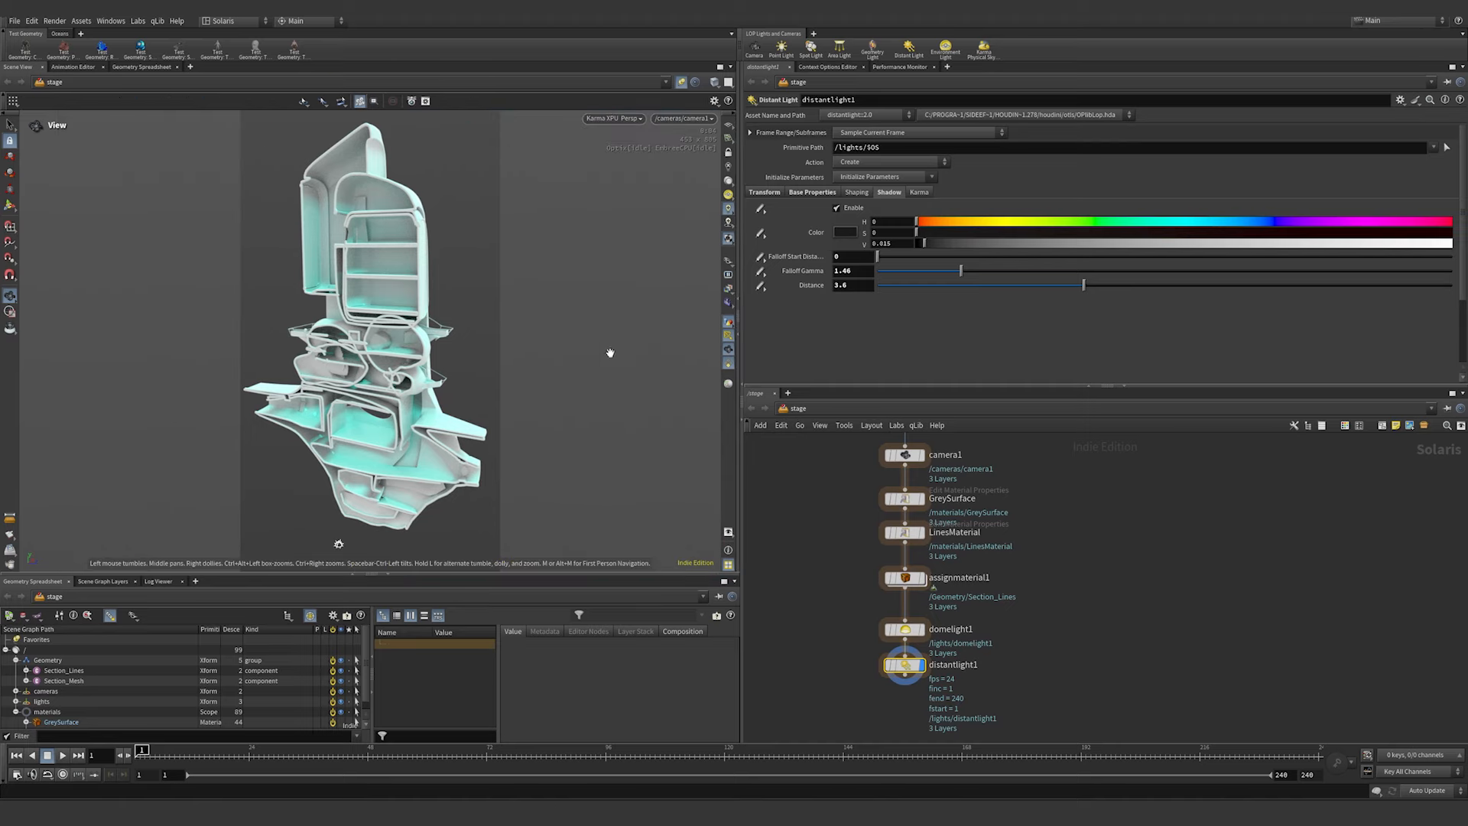
middle_click_drag(828, 658, 824, 557)
key("ctrl+s")
- Add the Karma render settings and USD render nodes and wire them below distantlight1
key("Tab")
type("karm")
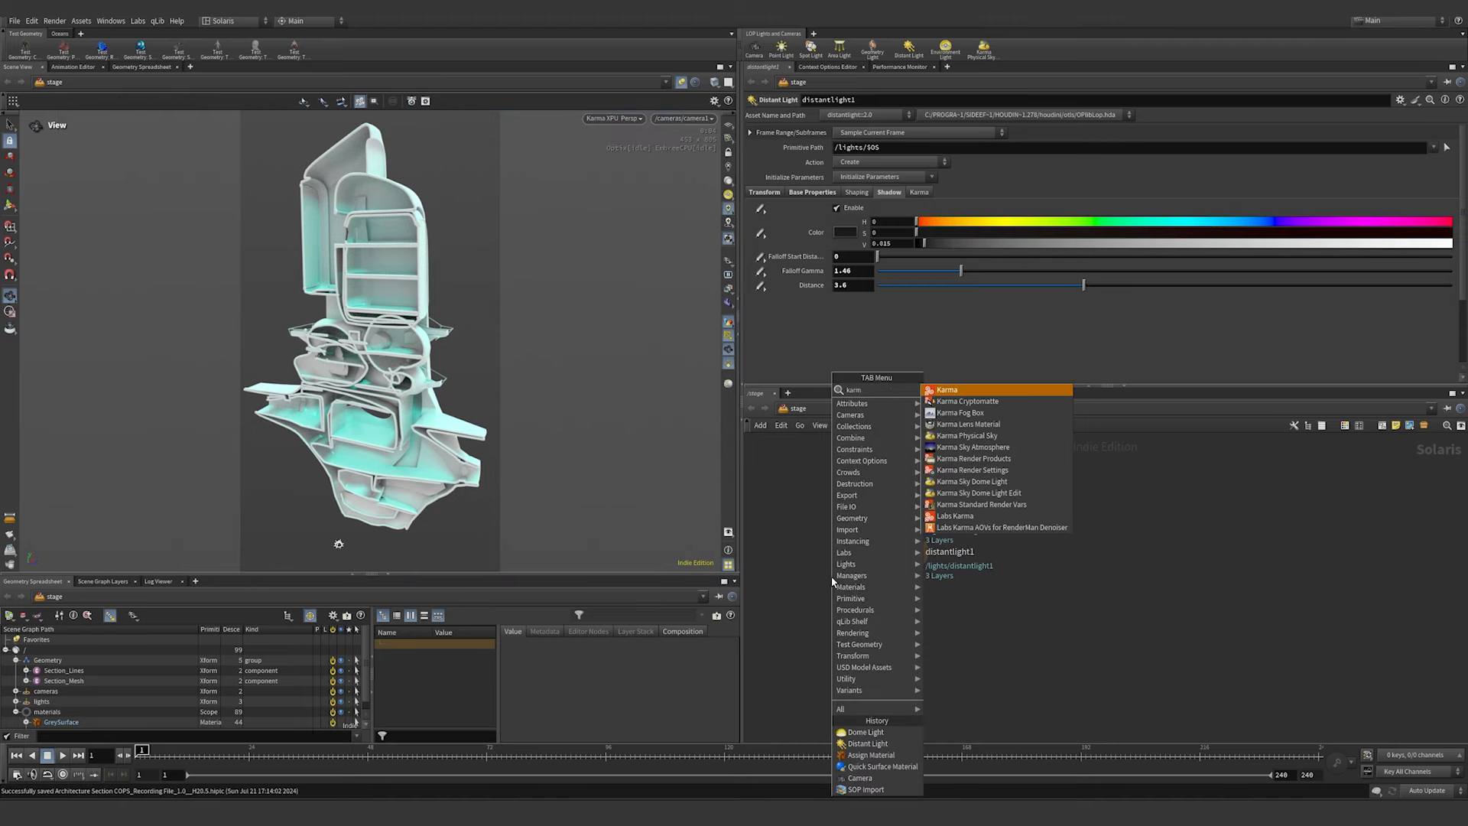
key("Return")
left_click(832, 577)
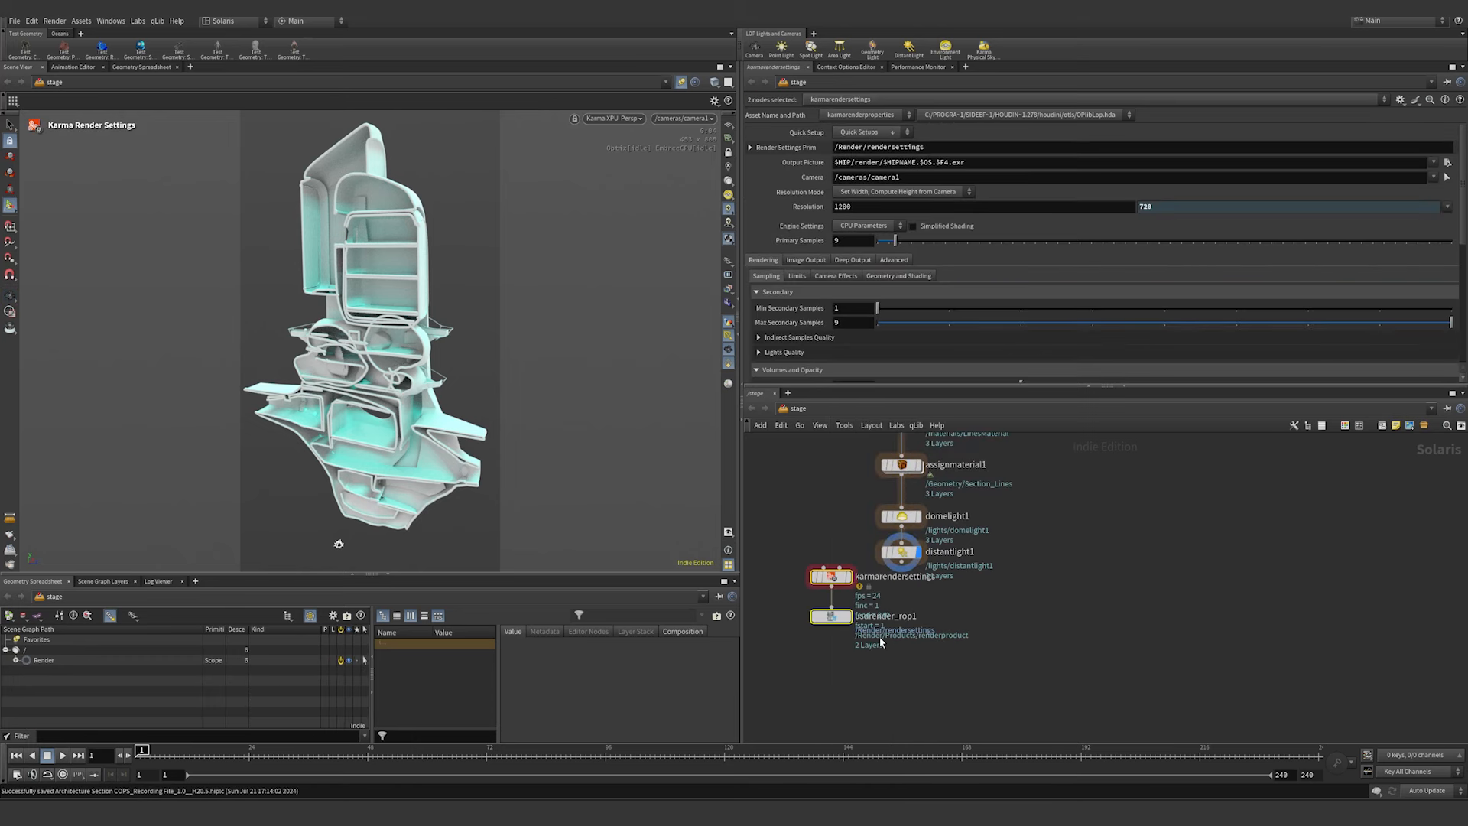
left_click(901, 607)
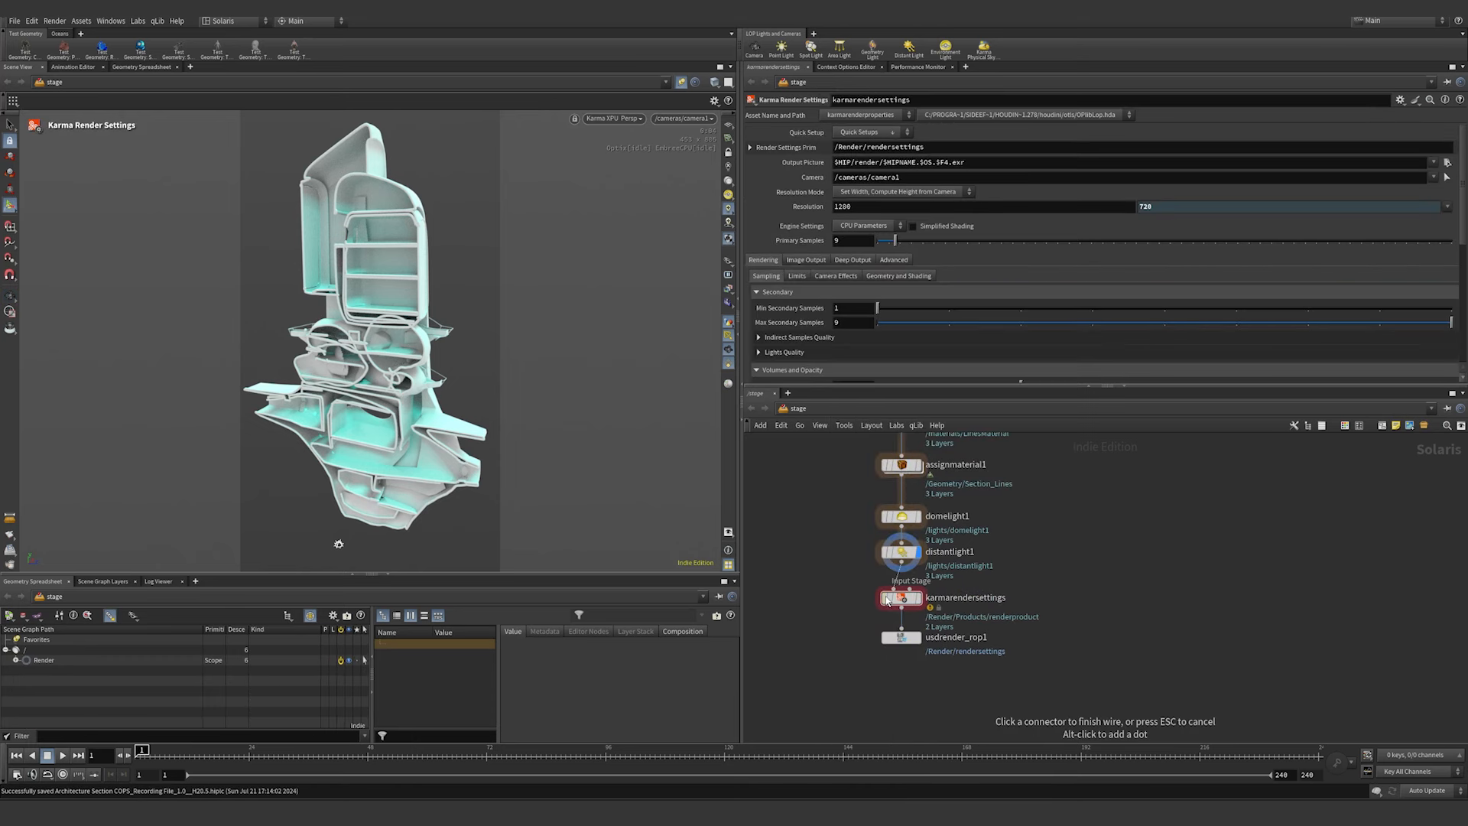
key("h")
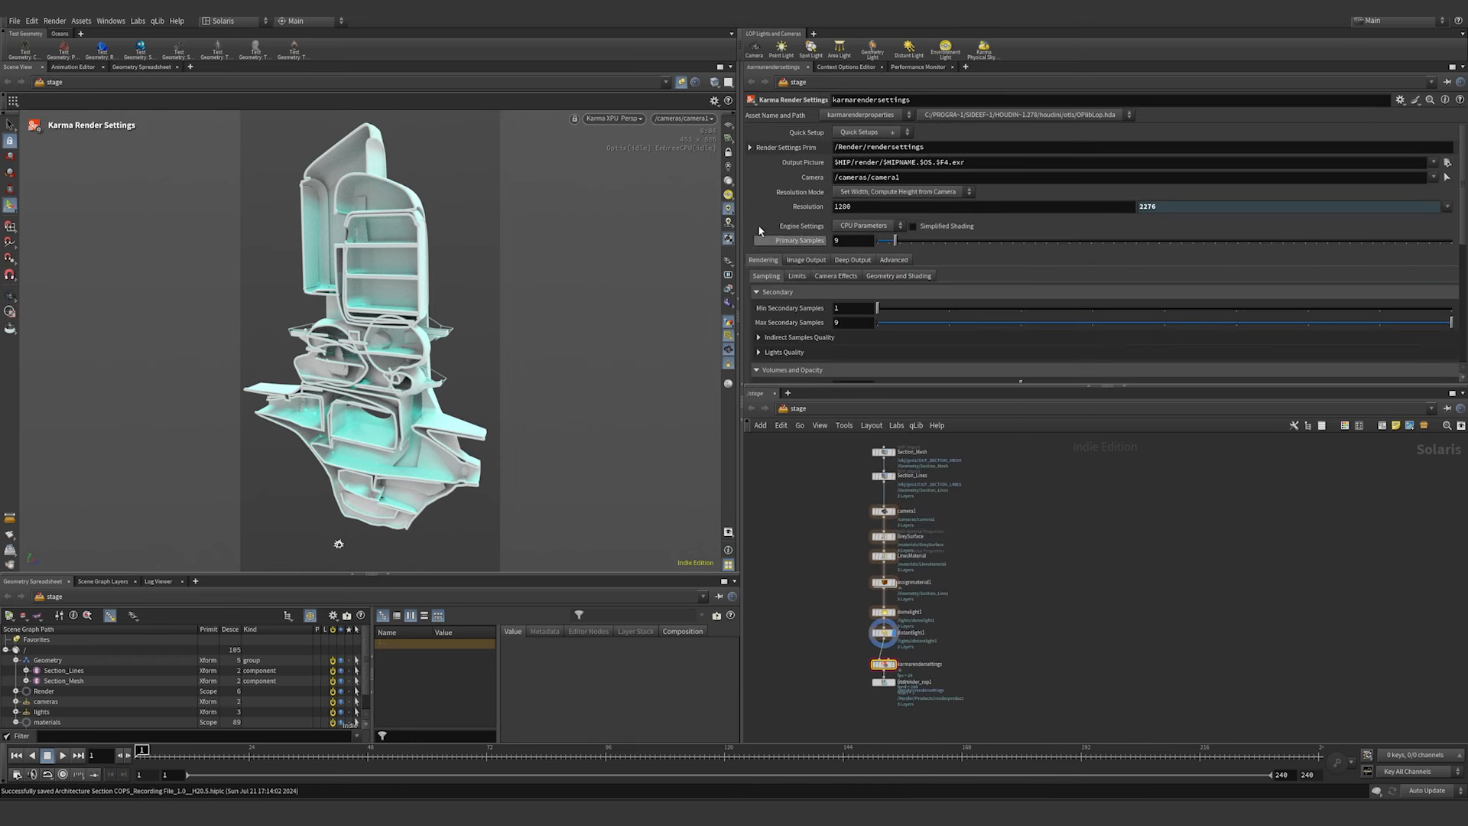
- Switch the Karma render settings engine to XPU and set the resolution width to 1500
left_click(861, 226)
left_click(862, 249)
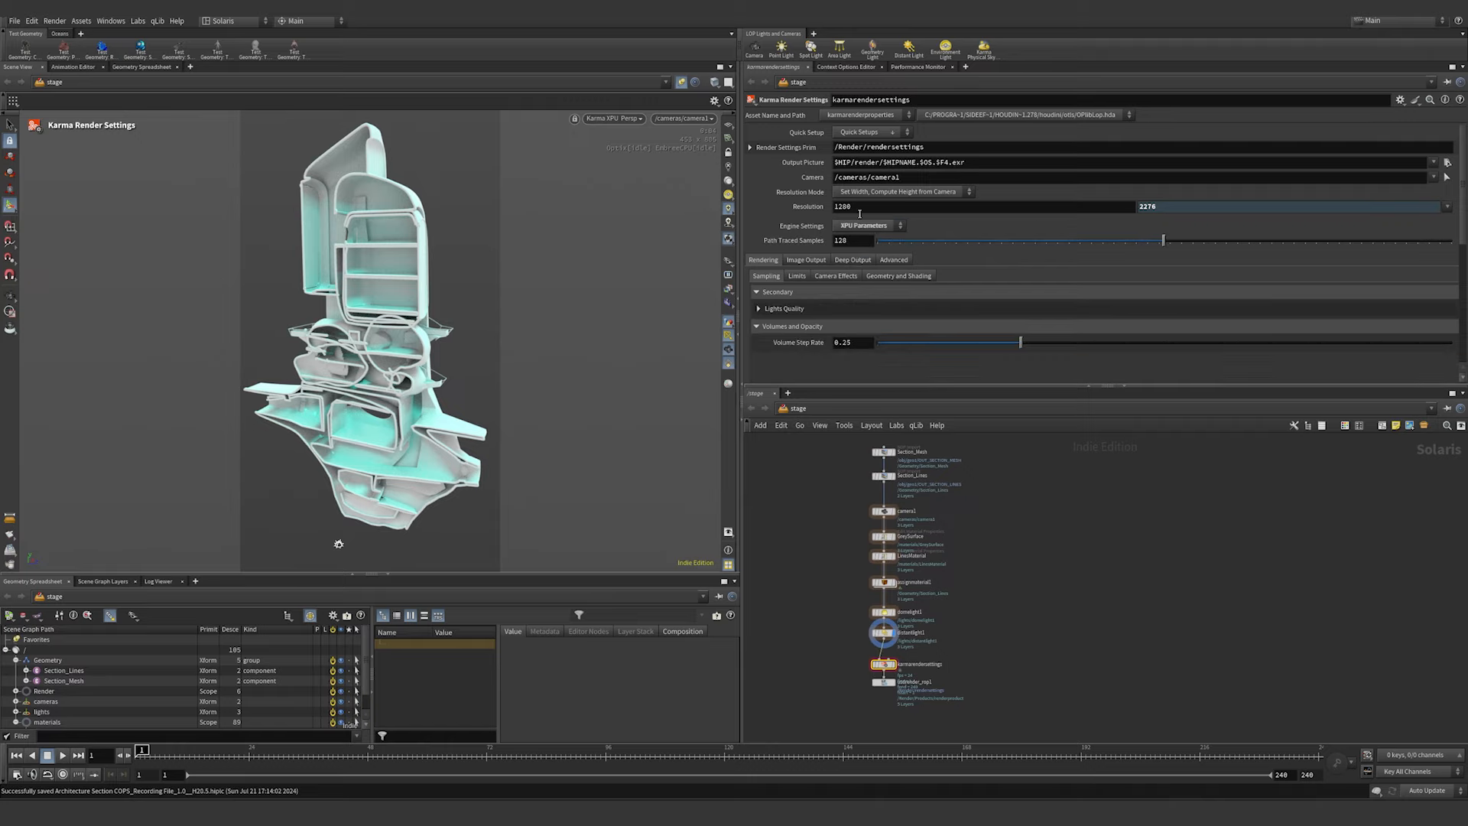
left_click(845, 207)
type("1500")
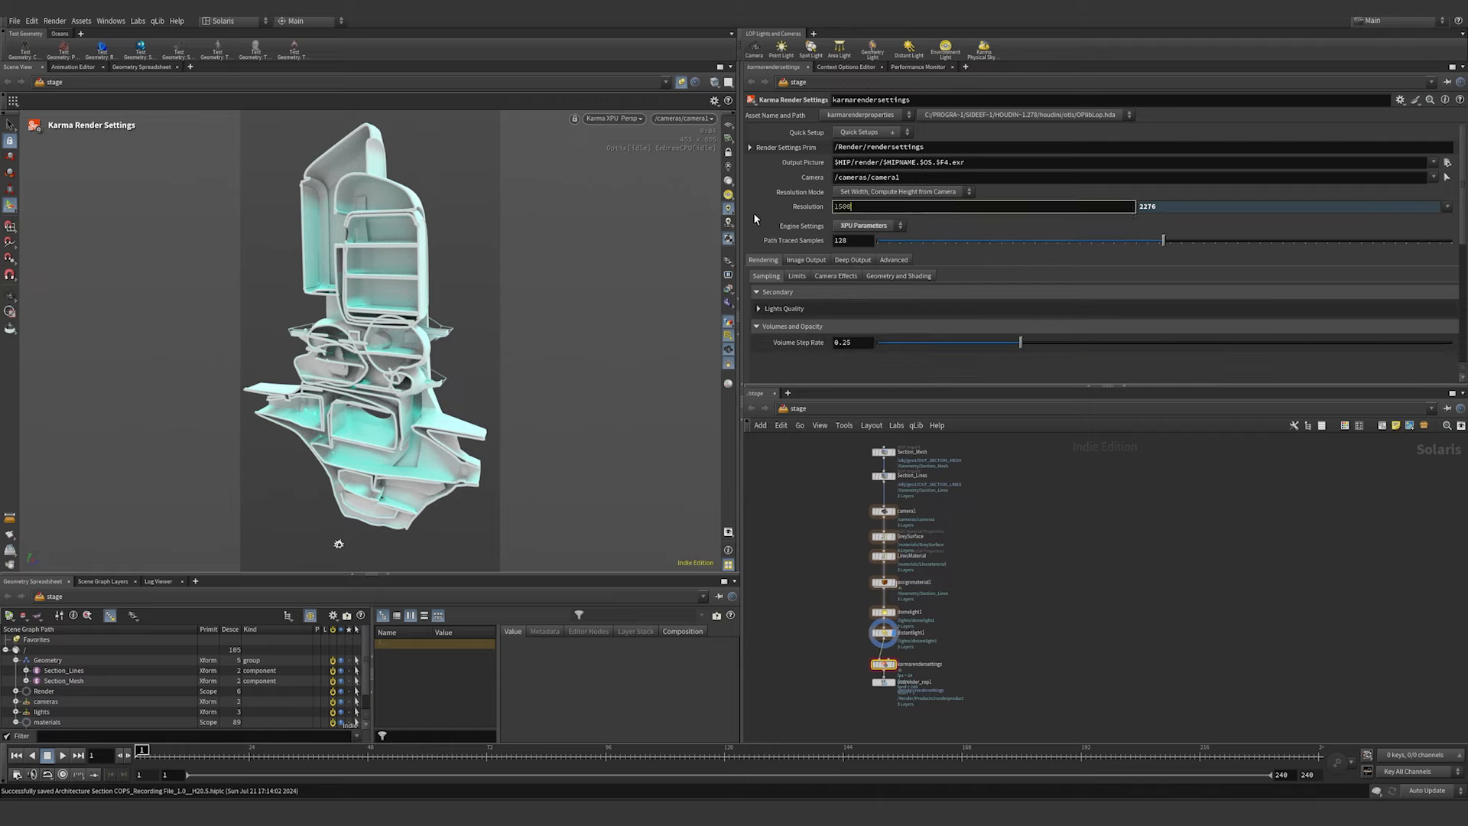
key("Return")
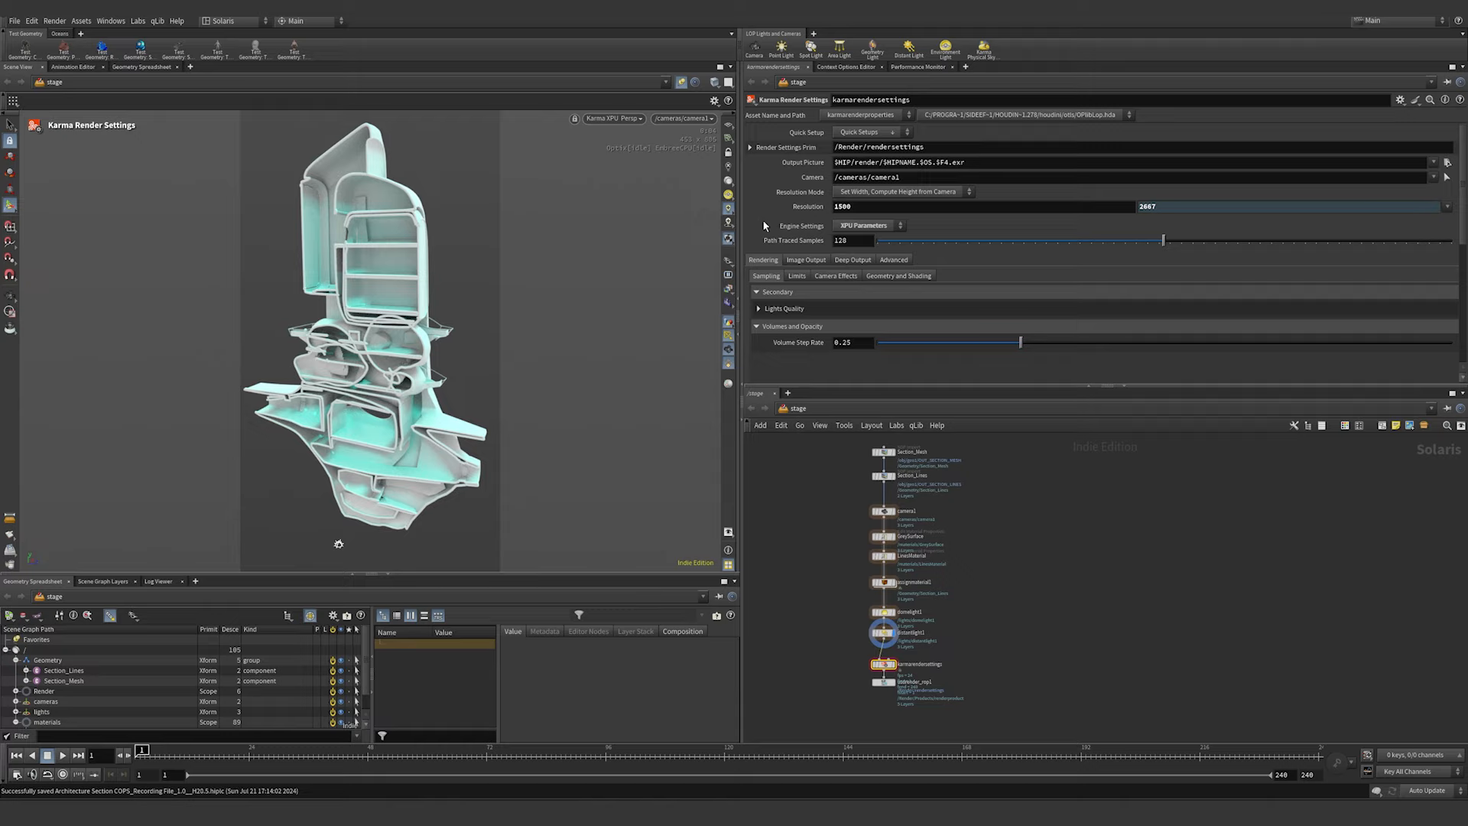
- Enable the Shadow render var in the image output AOVs of the Karma render settings
left_click(804, 261)
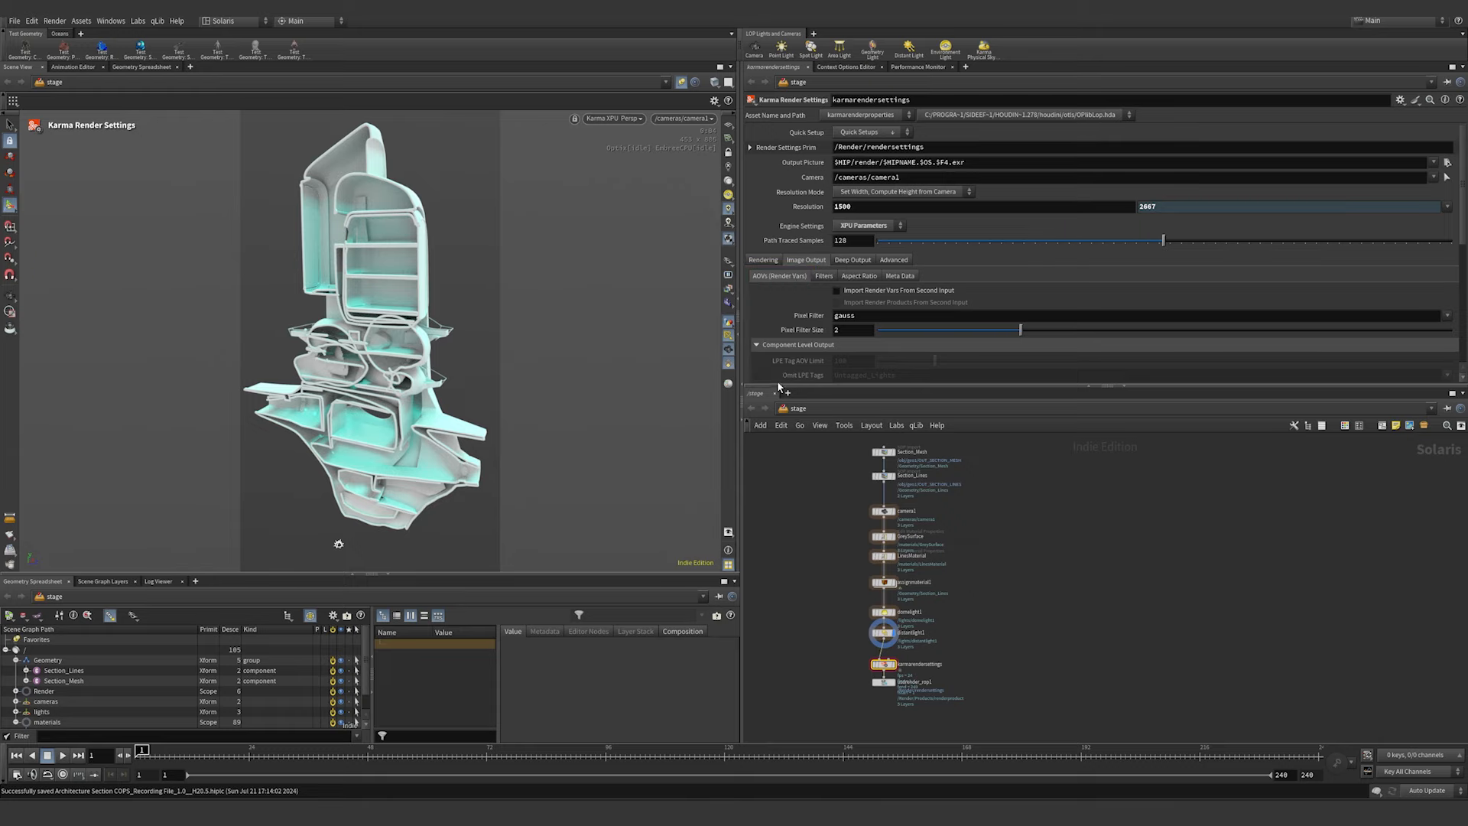
left_click_drag(774, 387, 772, 482)
scroll(805, 420, "down", 2)
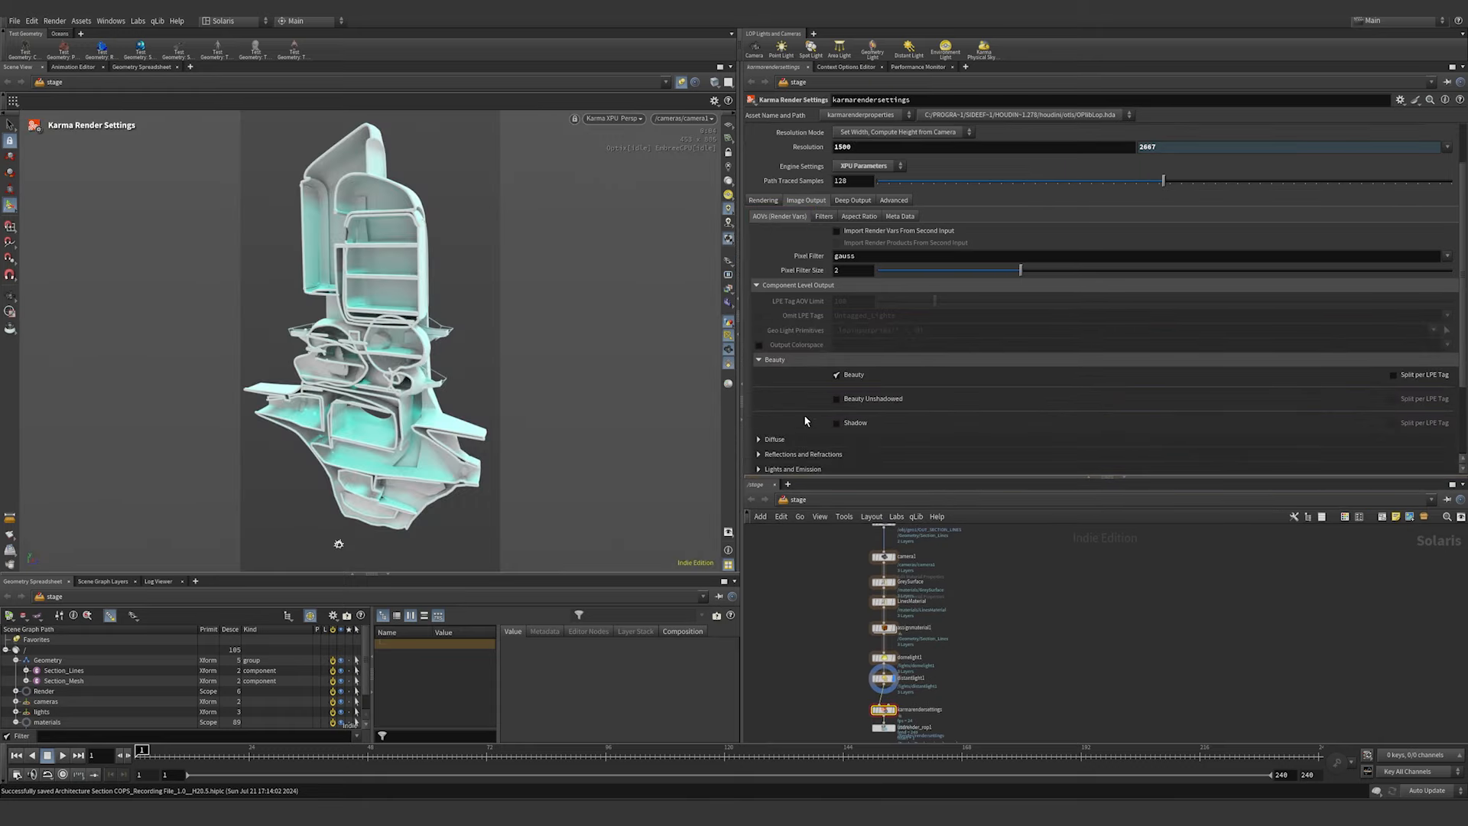
left_click(837, 422)
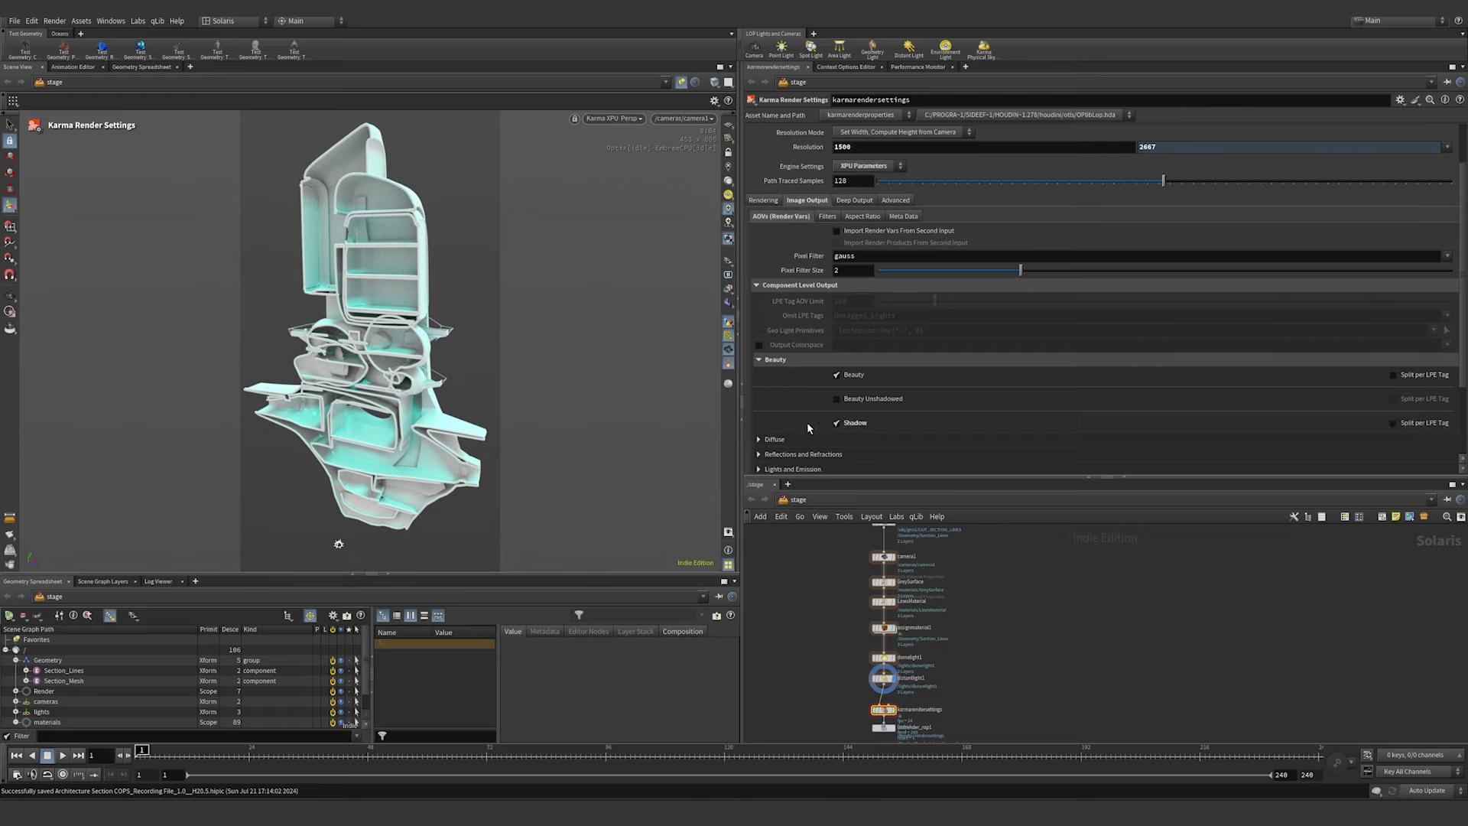
- Enable the P (World Space) and Depth (Camera Space) utility AOVs in the Karma render settings
scroll(806, 420, "down", 3)
scroll(776, 433, "down", 1)
left_click(757, 417)
scroll(782, 411, "down", 3)
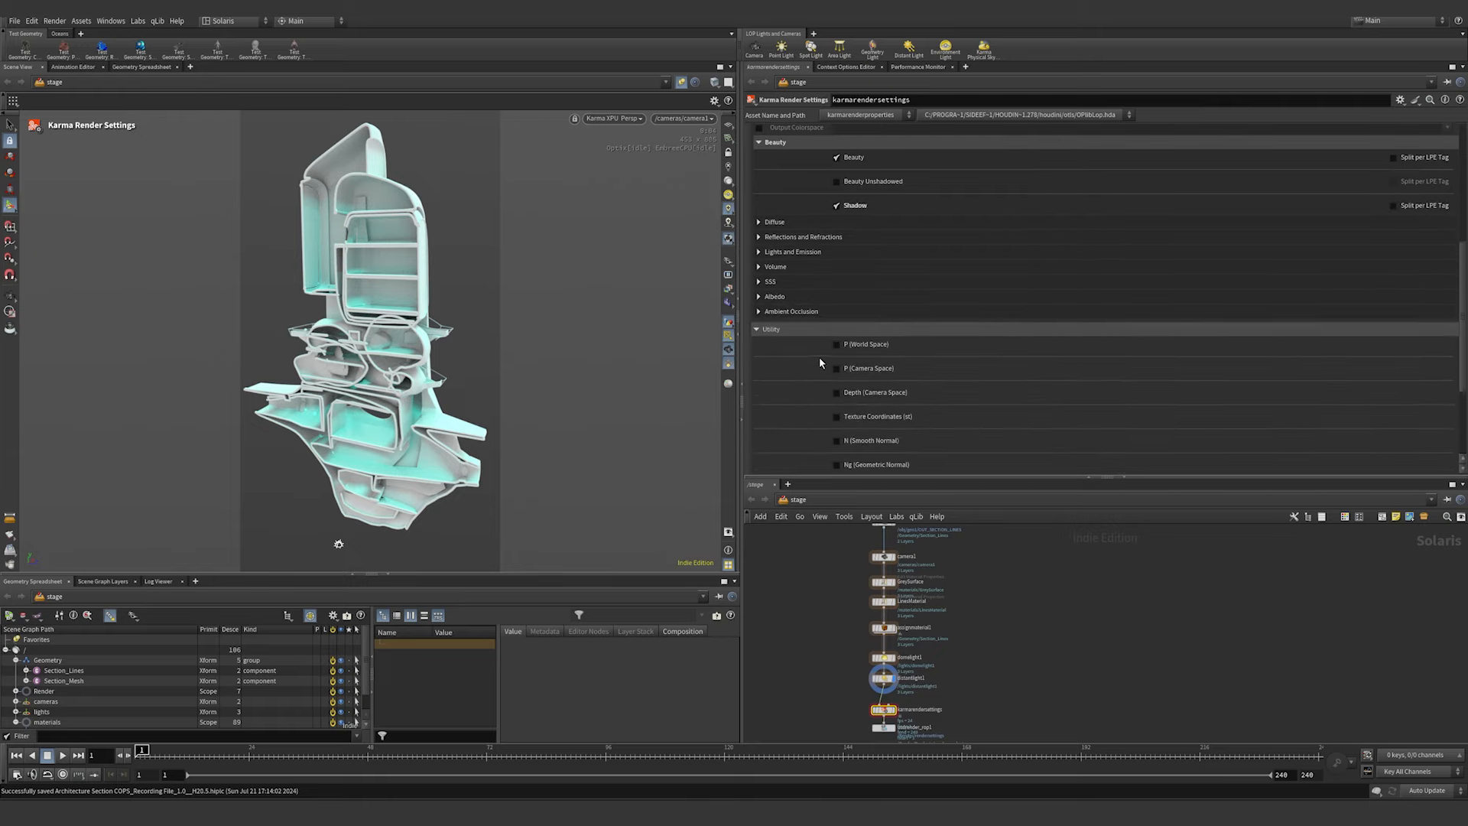
left_click(835, 346)
scroll(803, 362, "down", 1)
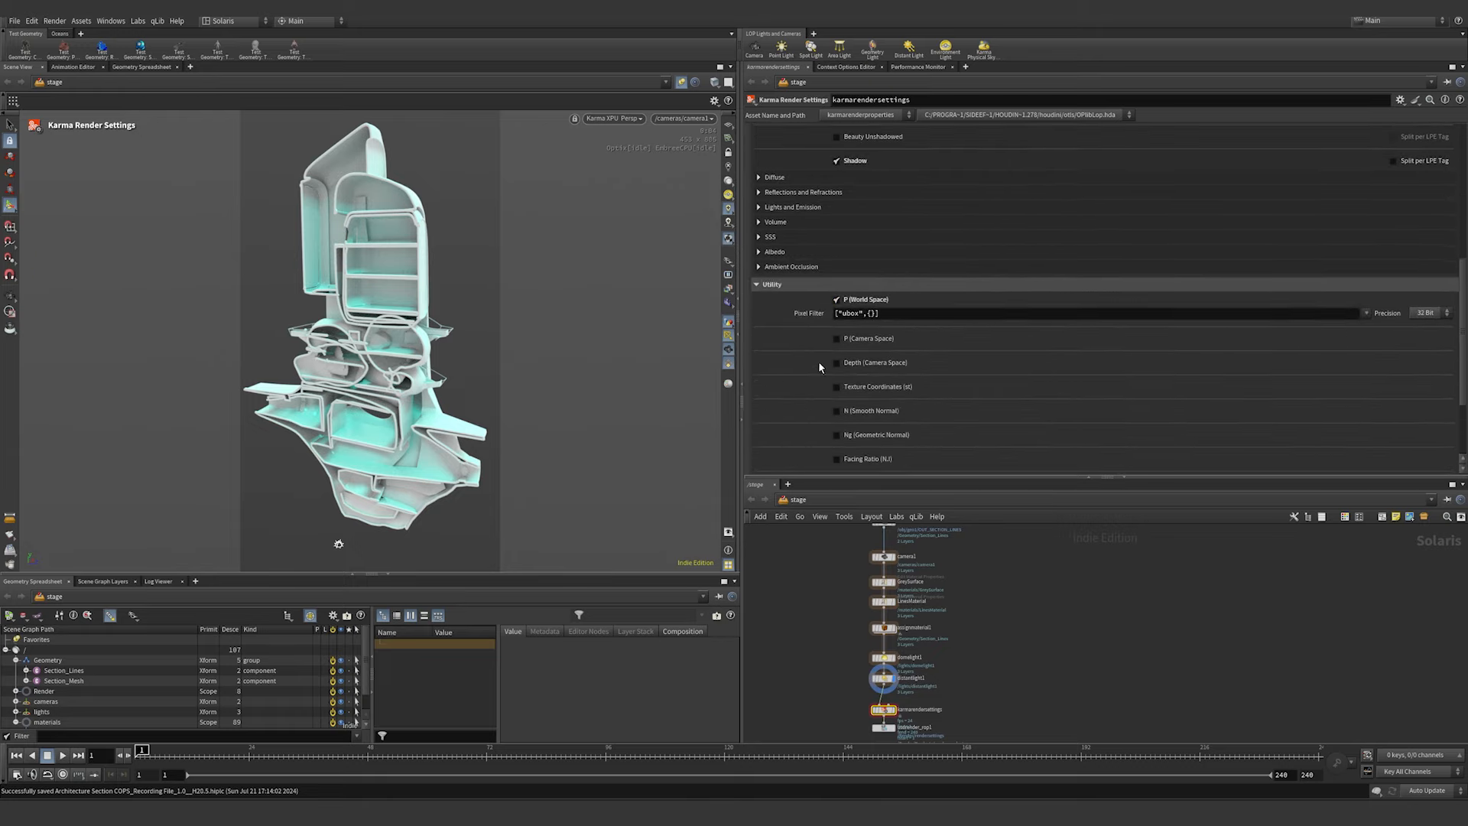
left_click(835, 364)
scroll(793, 363, "down", 3)
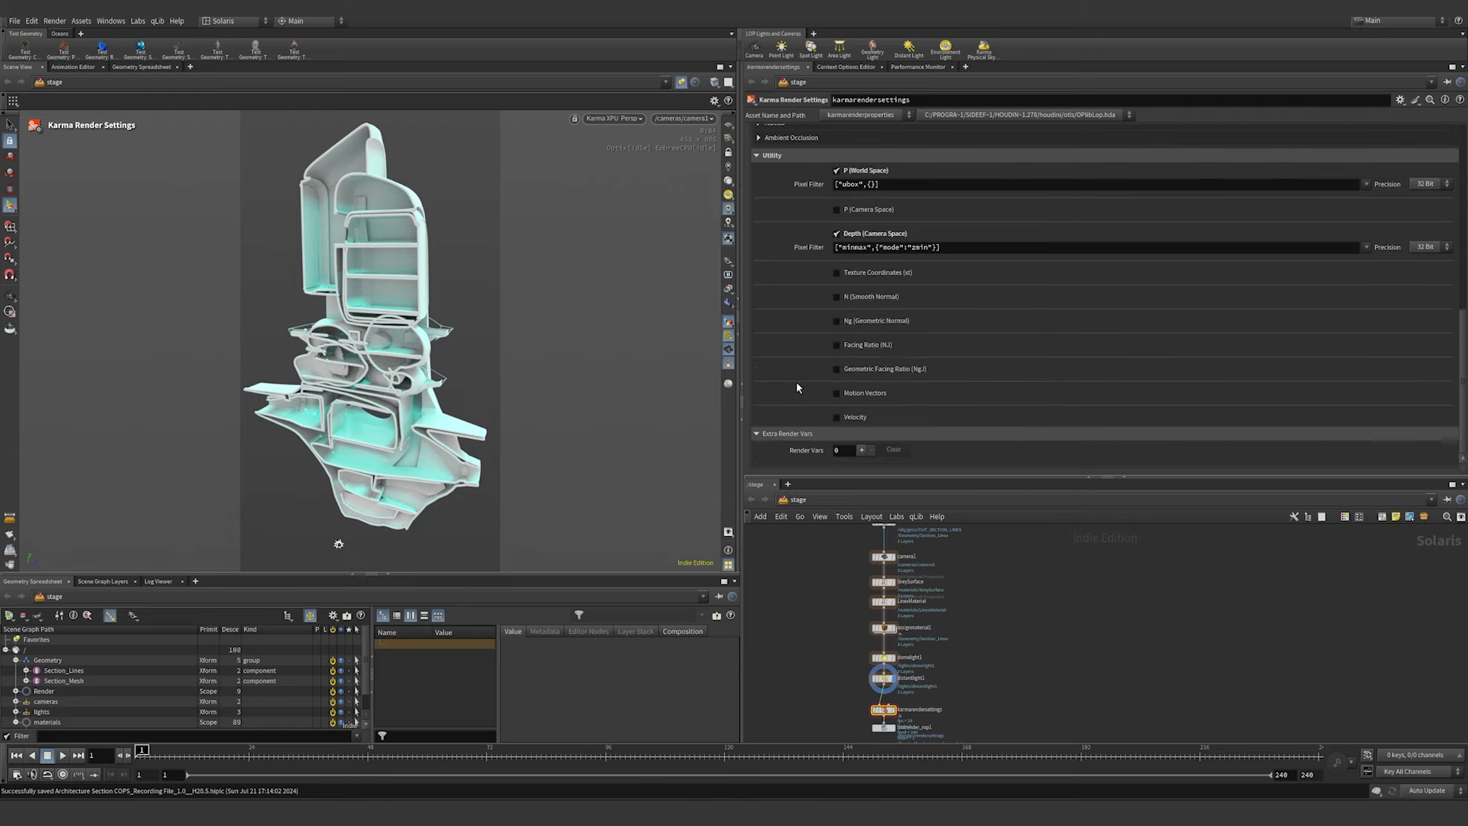
- Add an extra render var using the Cryptomatte Object Name preset
left_click(861, 449)
scroll(858, 449, "down", 4)
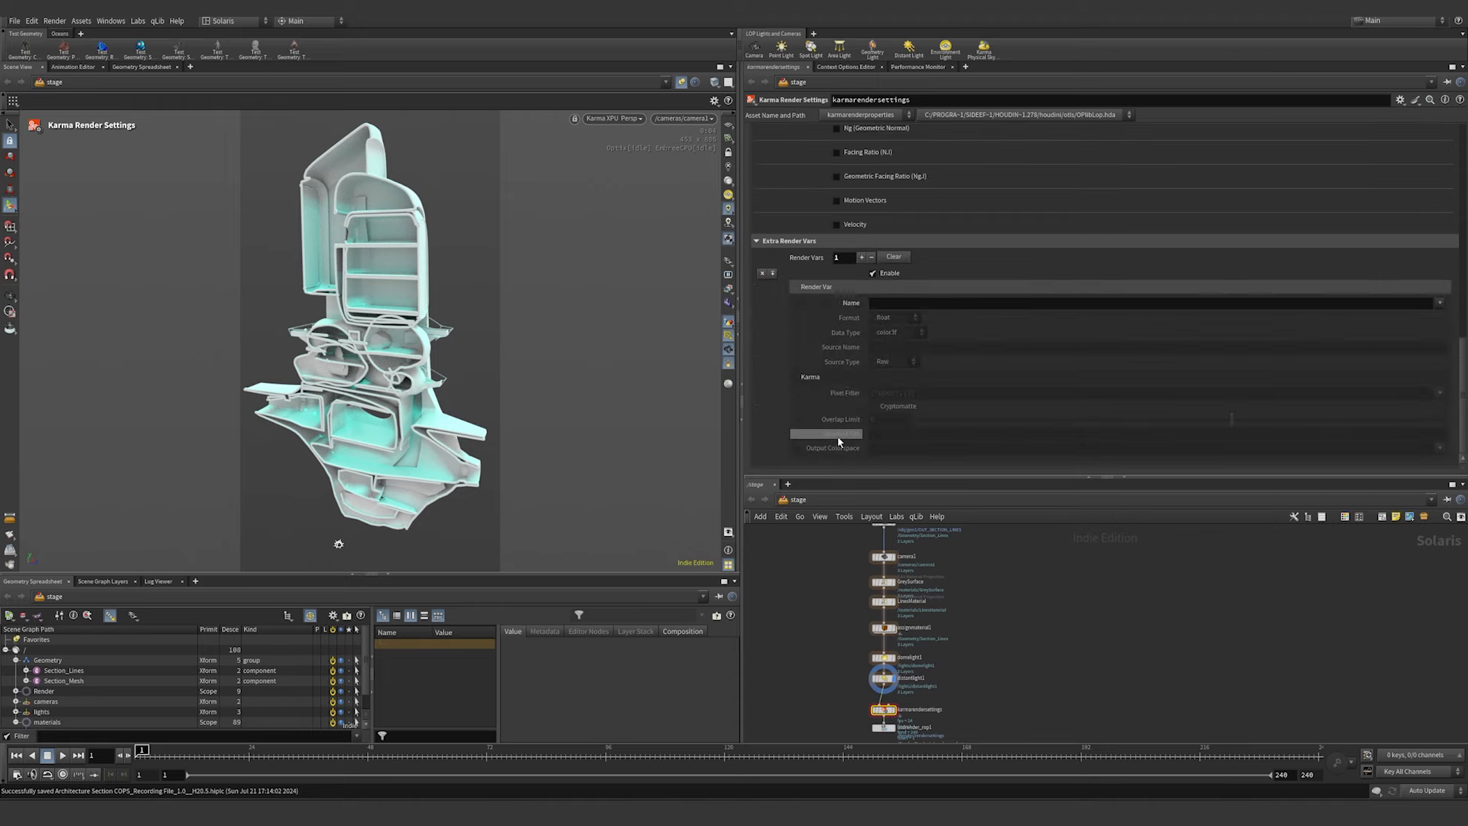
left_click(1439, 302)
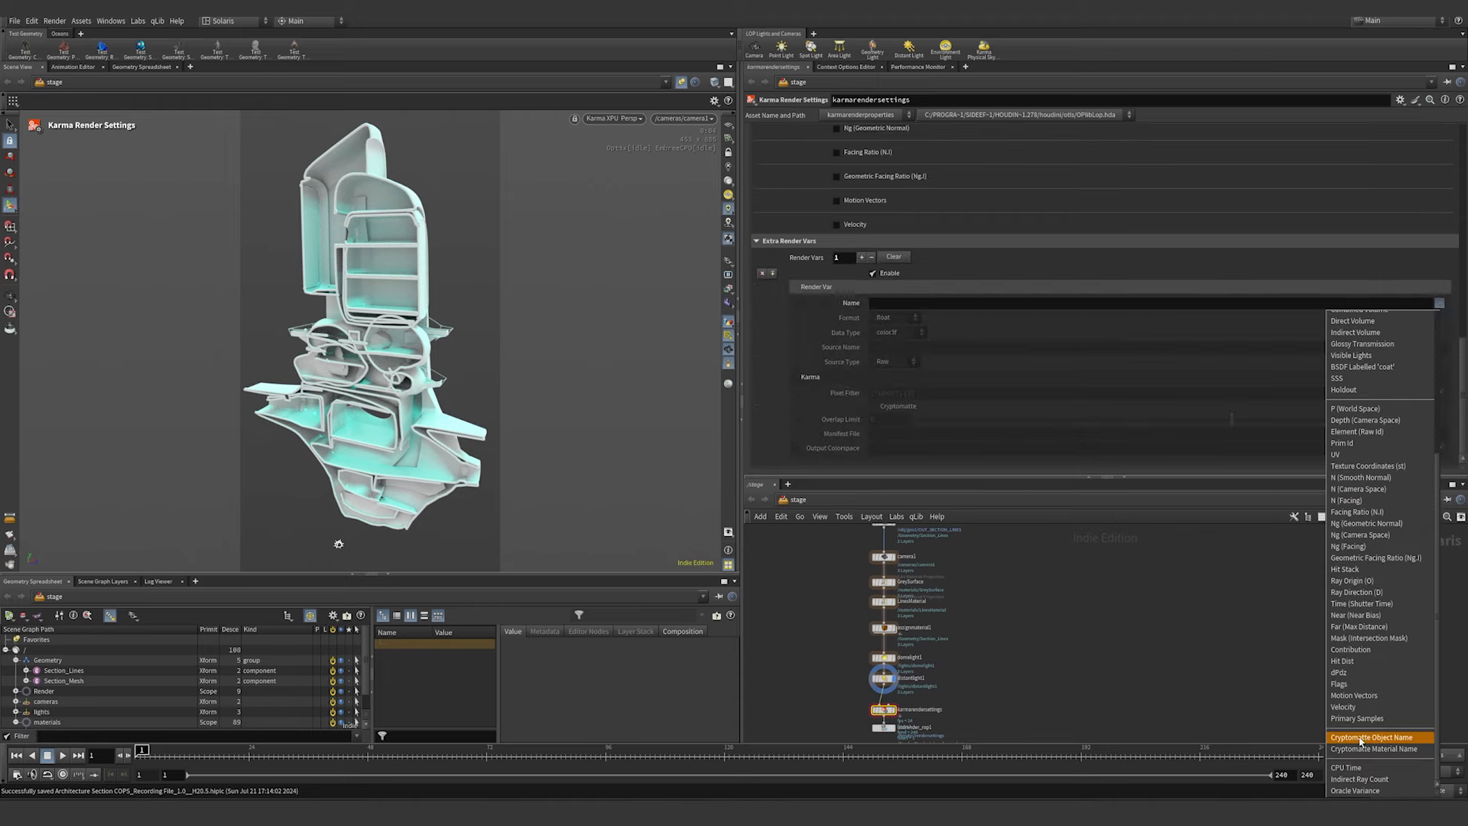
left_click(1359, 737)
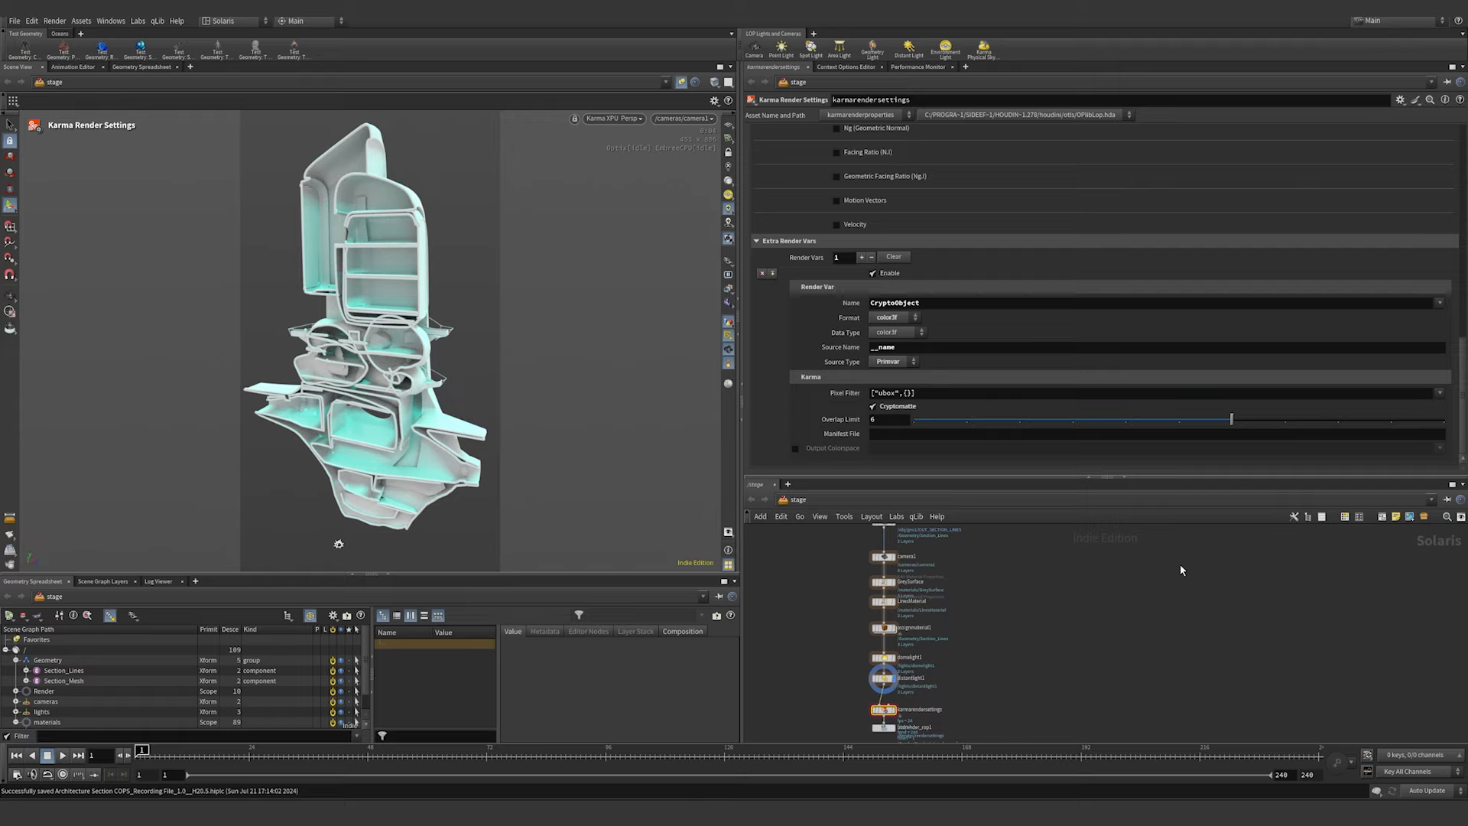
- In geo1 of the obj network, insert an Attribute Adjust Vector node between knife1 and OUT_SECTION_MESH
left_click(798, 499)
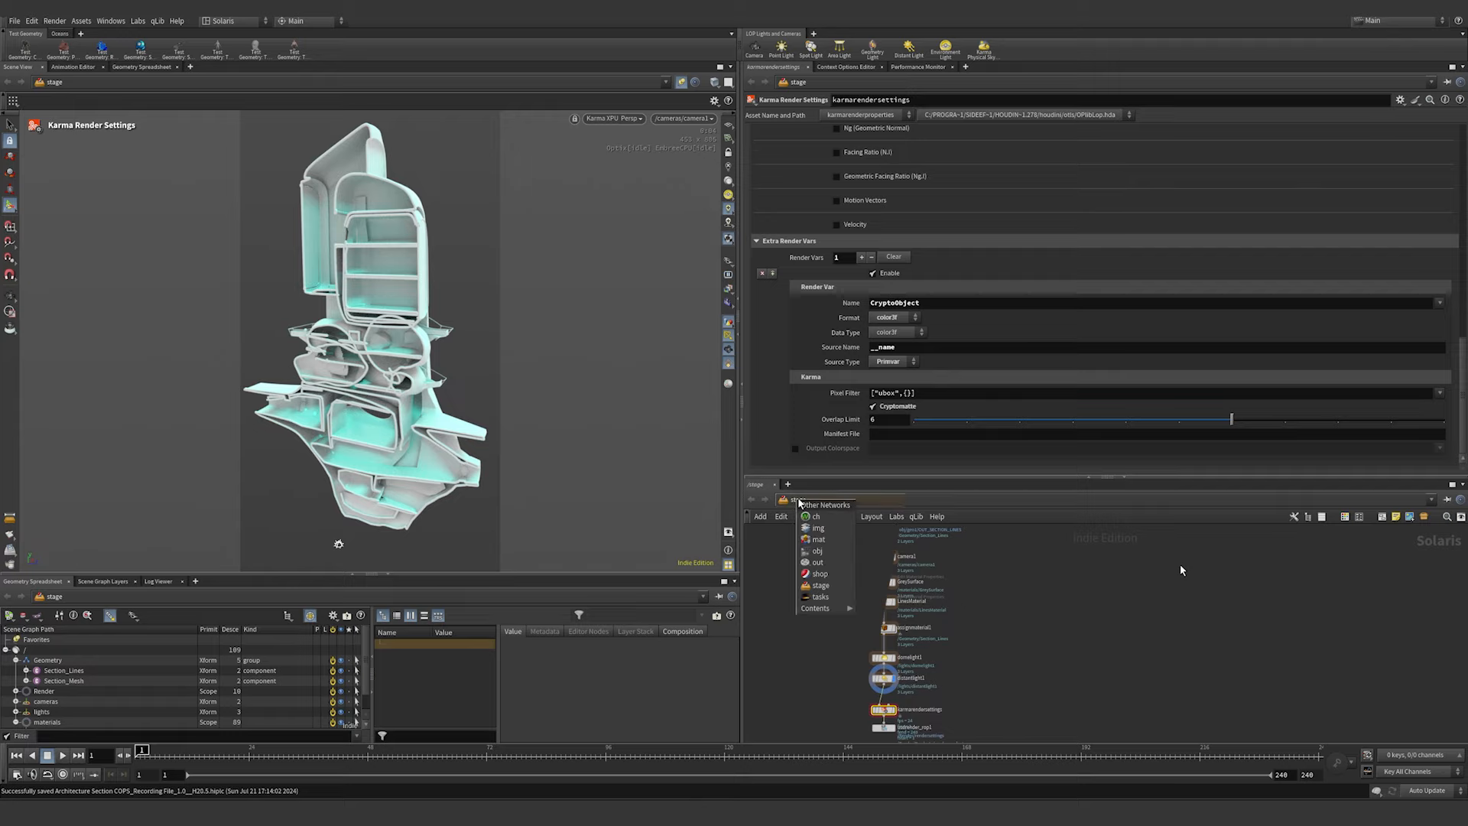
left_click(816, 552)
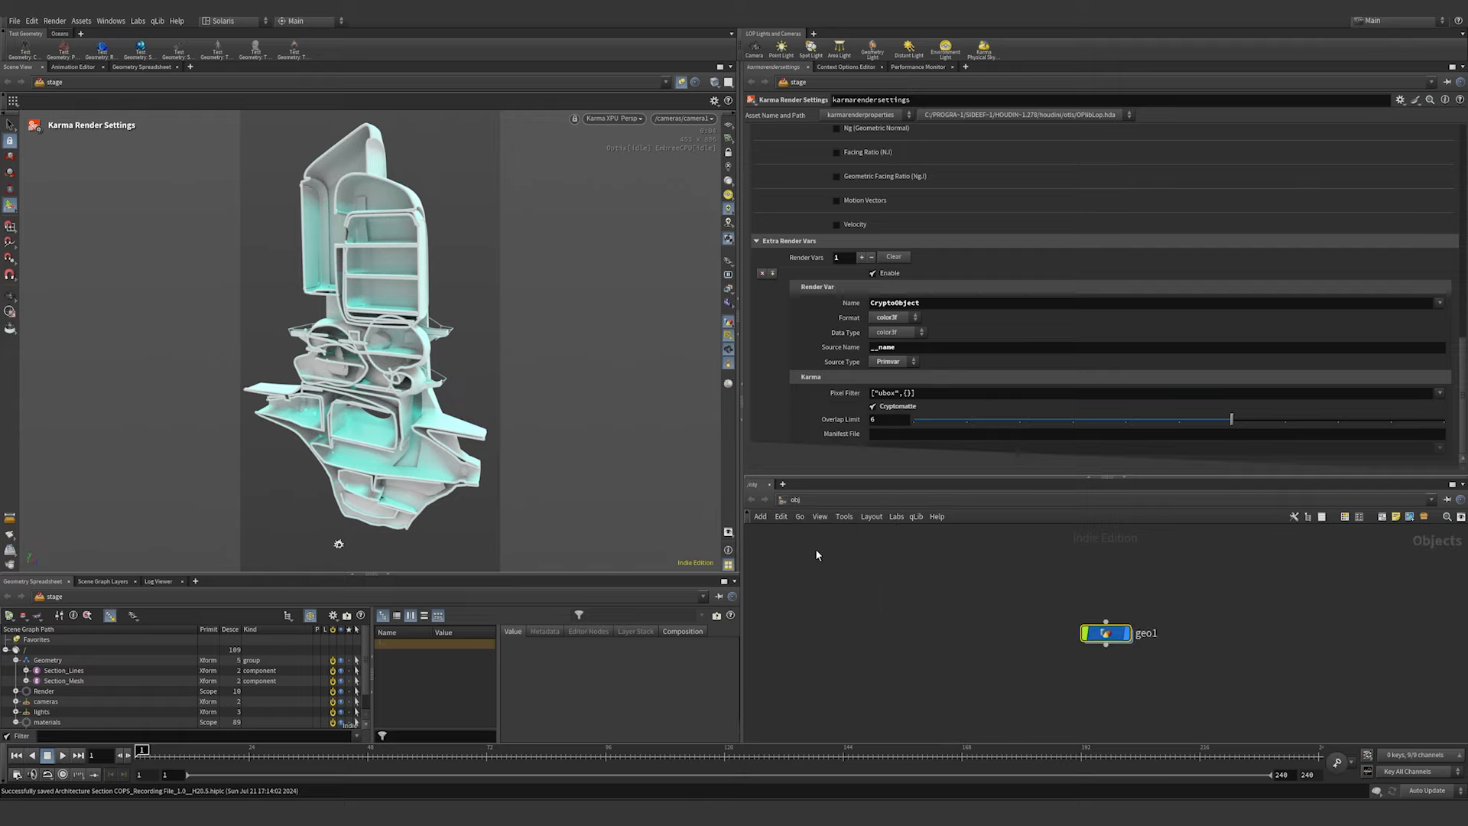
double_click(1106, 633)
key("Tab")
type("adjus")
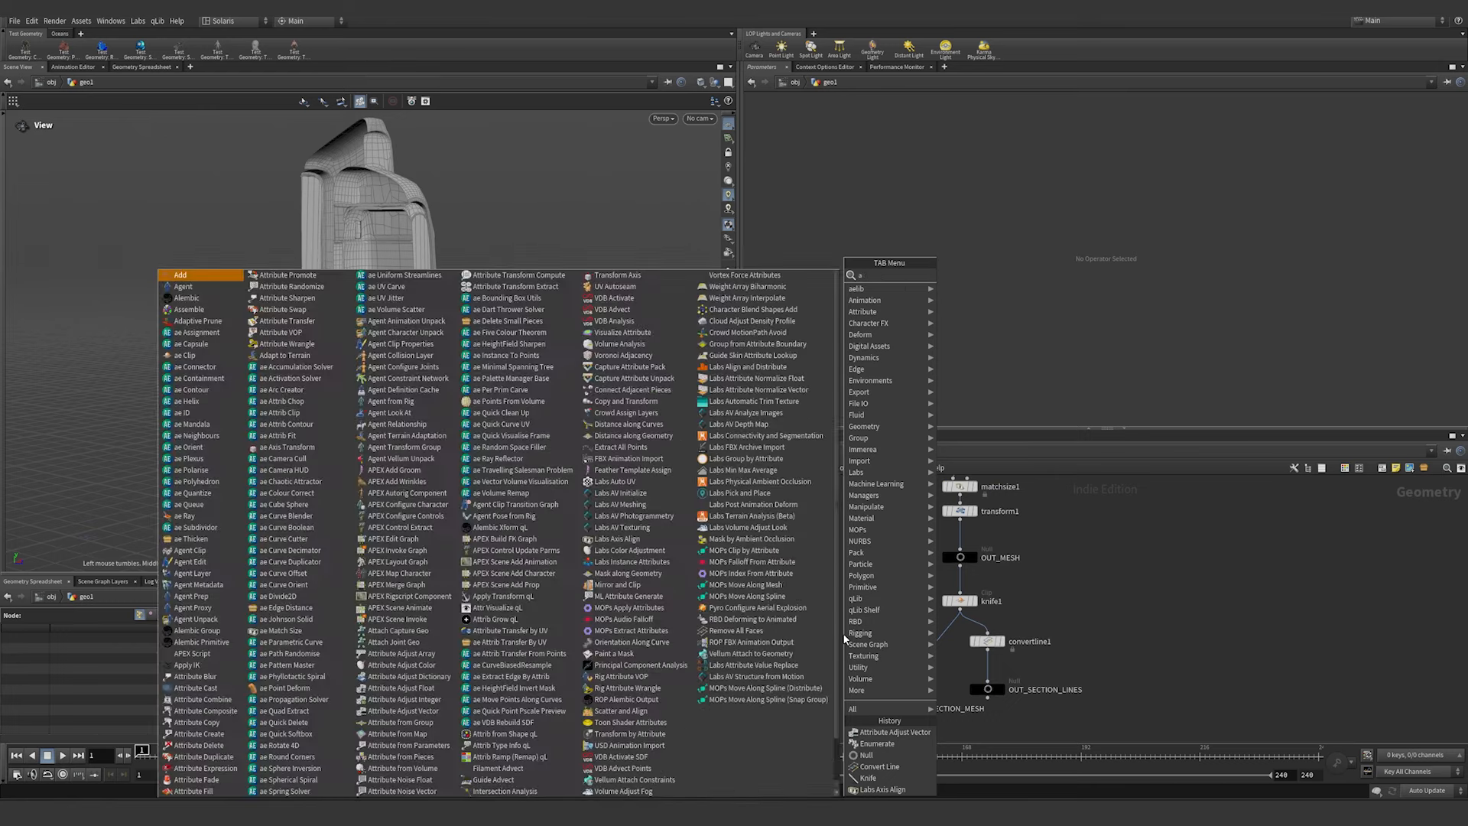
key("Down")
key("Down")
key("Down")
key("Down")
key("Down")
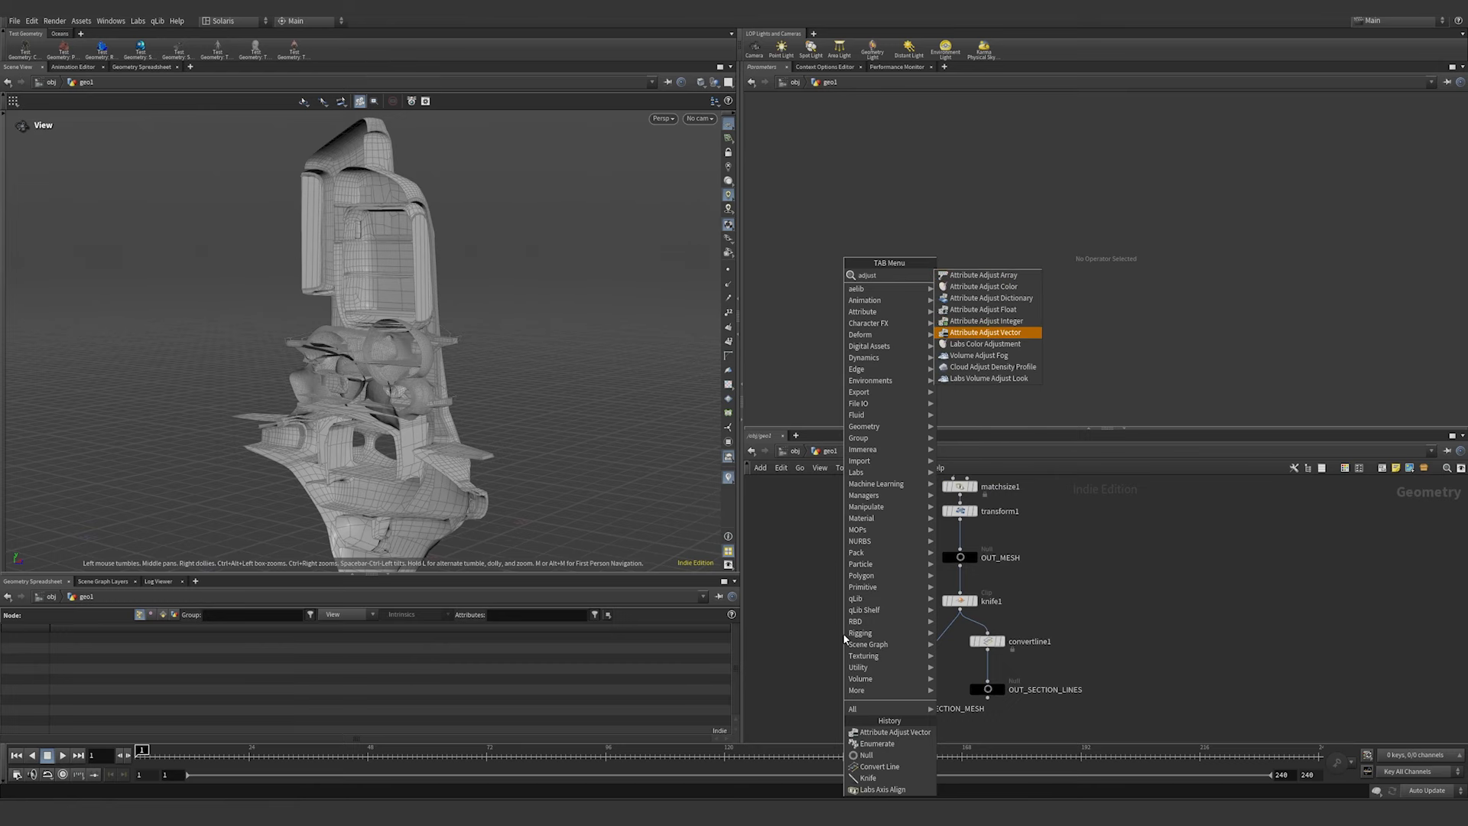
key("Return")
left_click(913, 664)
left_click_drag(913, 664, 890, 671)
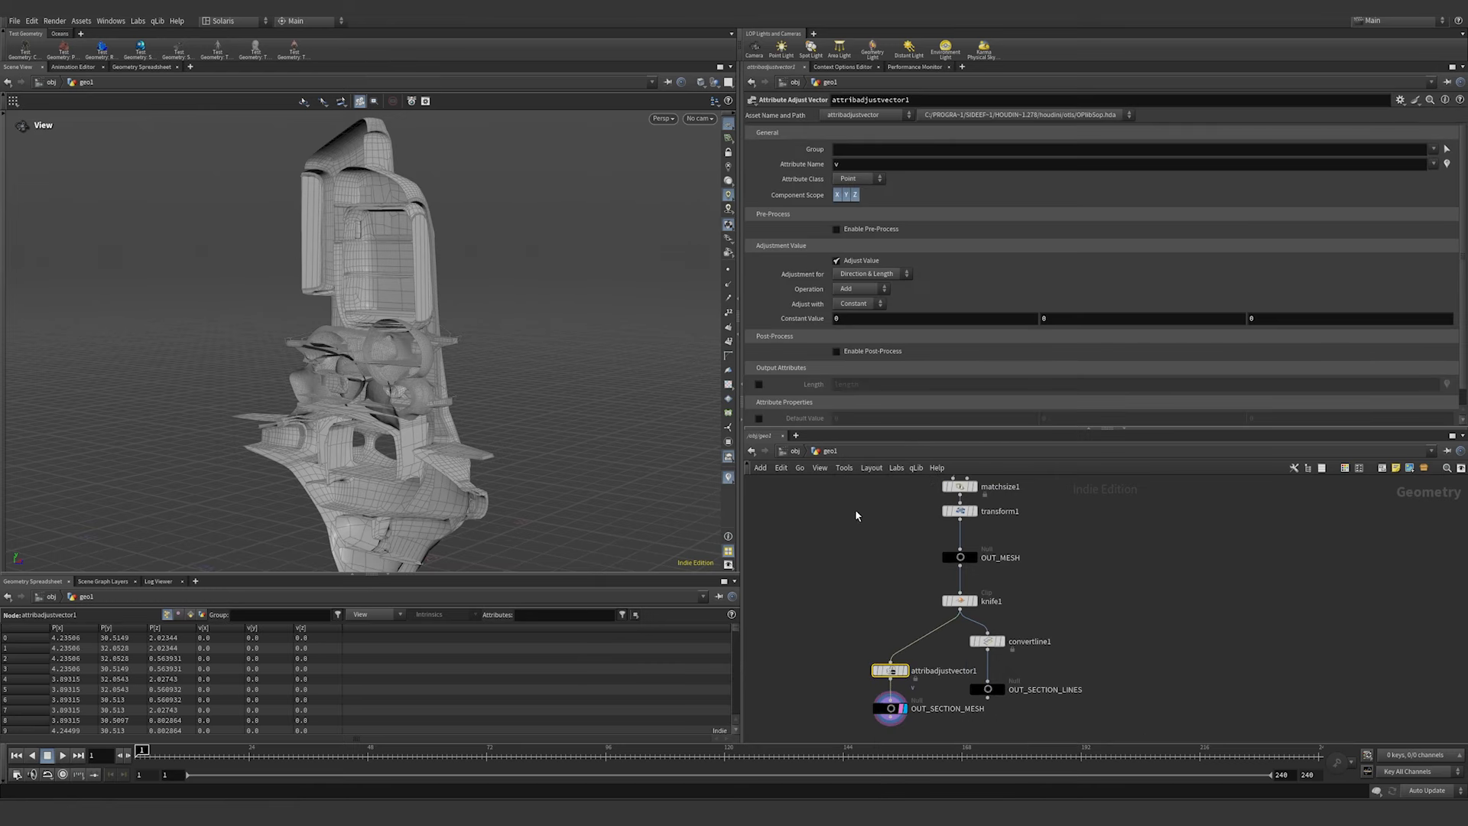
- Set the Attribute Adjust Vector node to adjust the Cd attribute on primitives with Random values
left_click_drag(852, 165, 807, 170)
type("Cd")
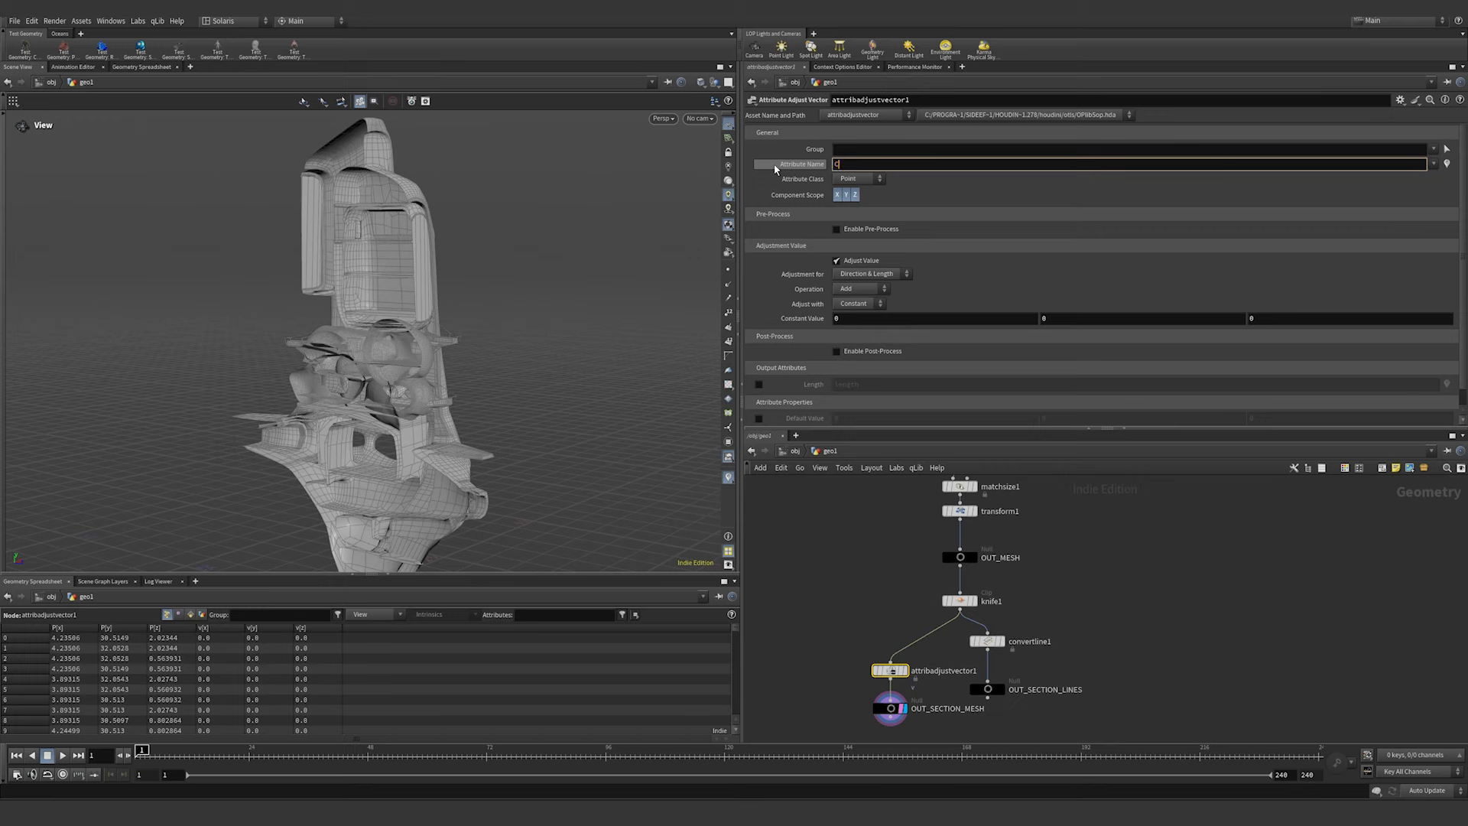
key("Return")
left_click(856, 178)
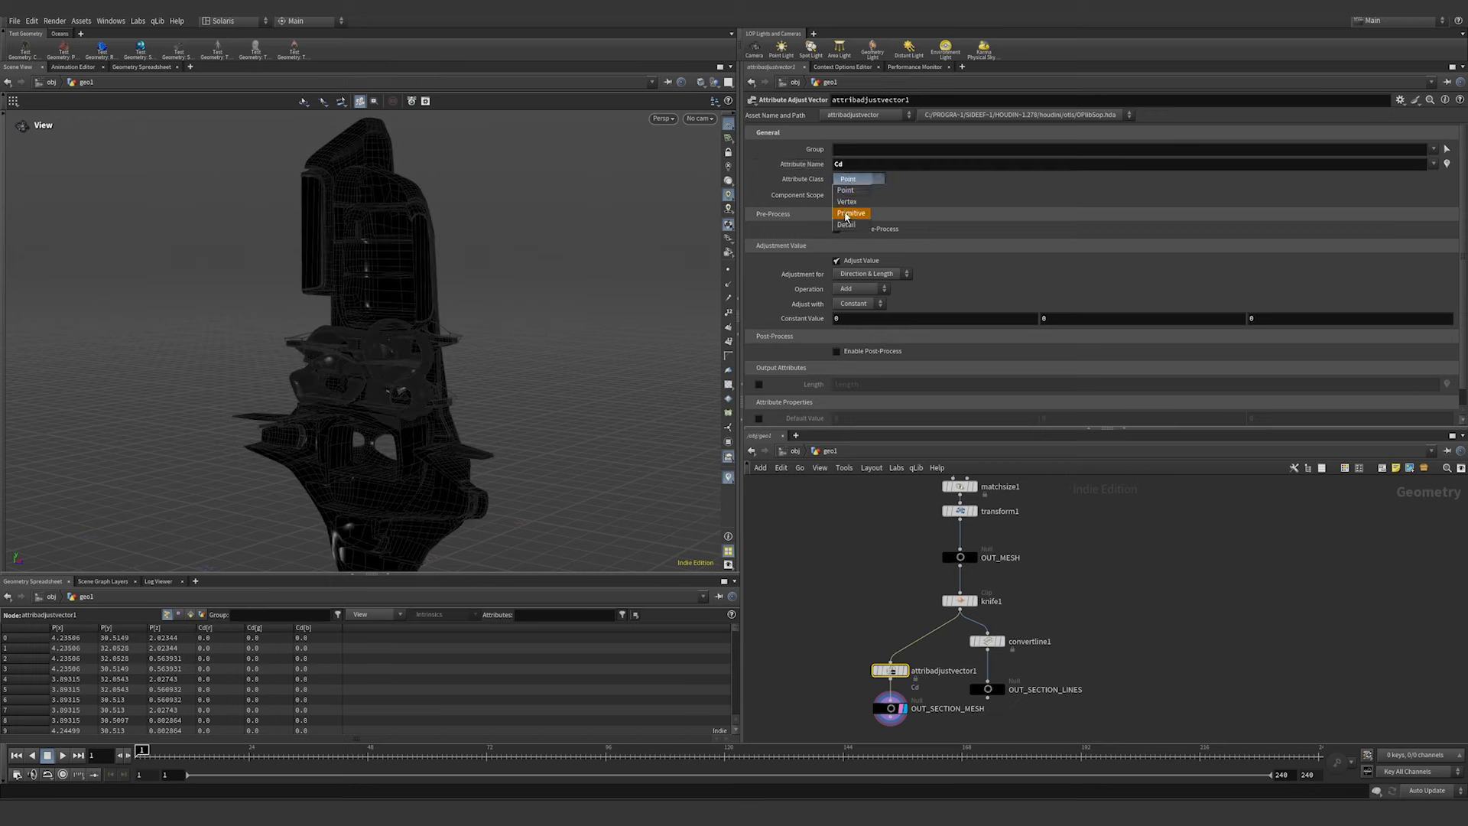
left_click(852, 214)
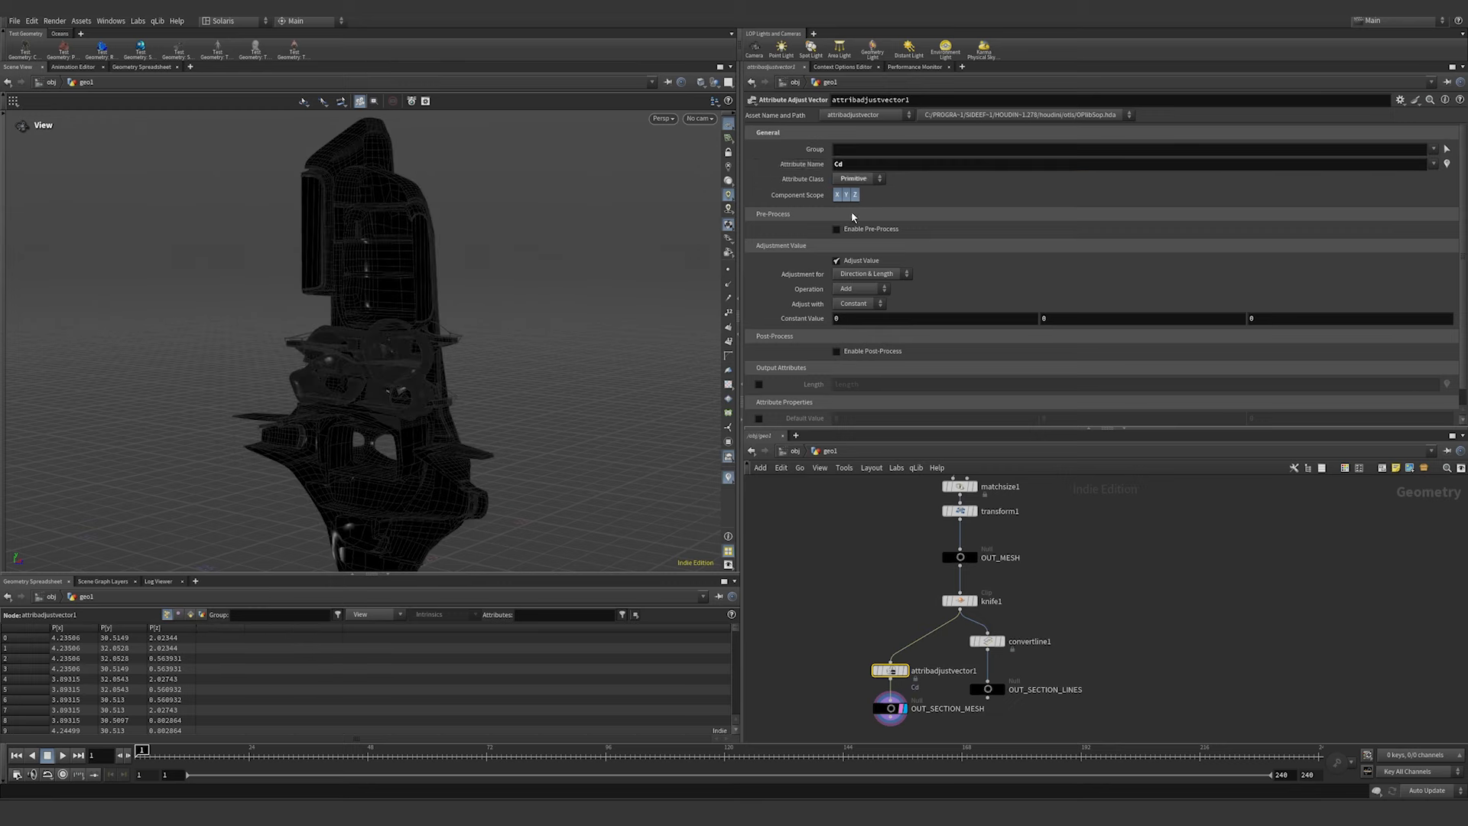
left_click(857, 304)
left_click(861, 319)
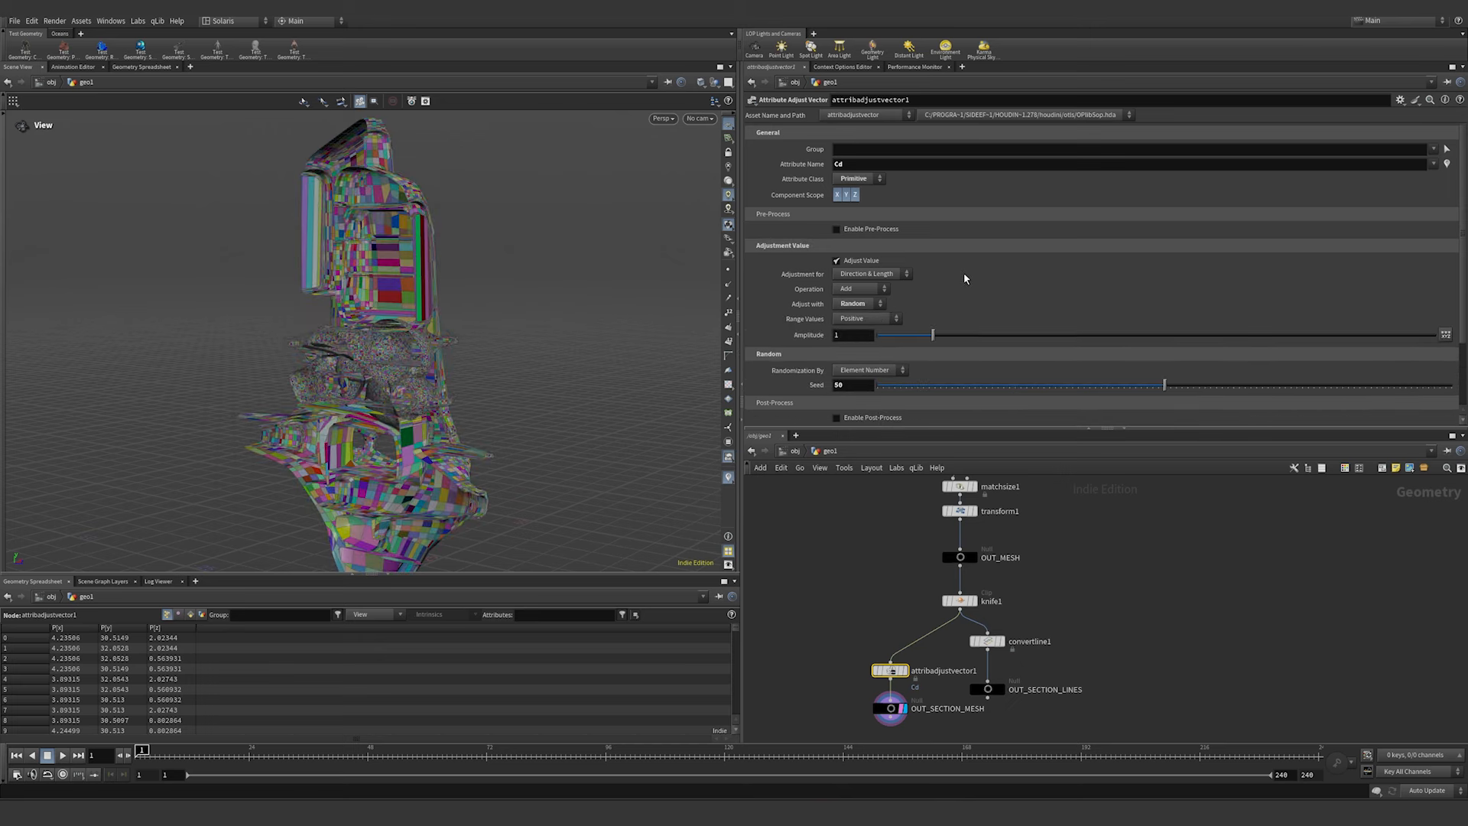
left_click_drag(498, 312, 363, 338)
- Return to the stage network and add a second extra render var named faces with source name displayColor
left_click(795, 452)
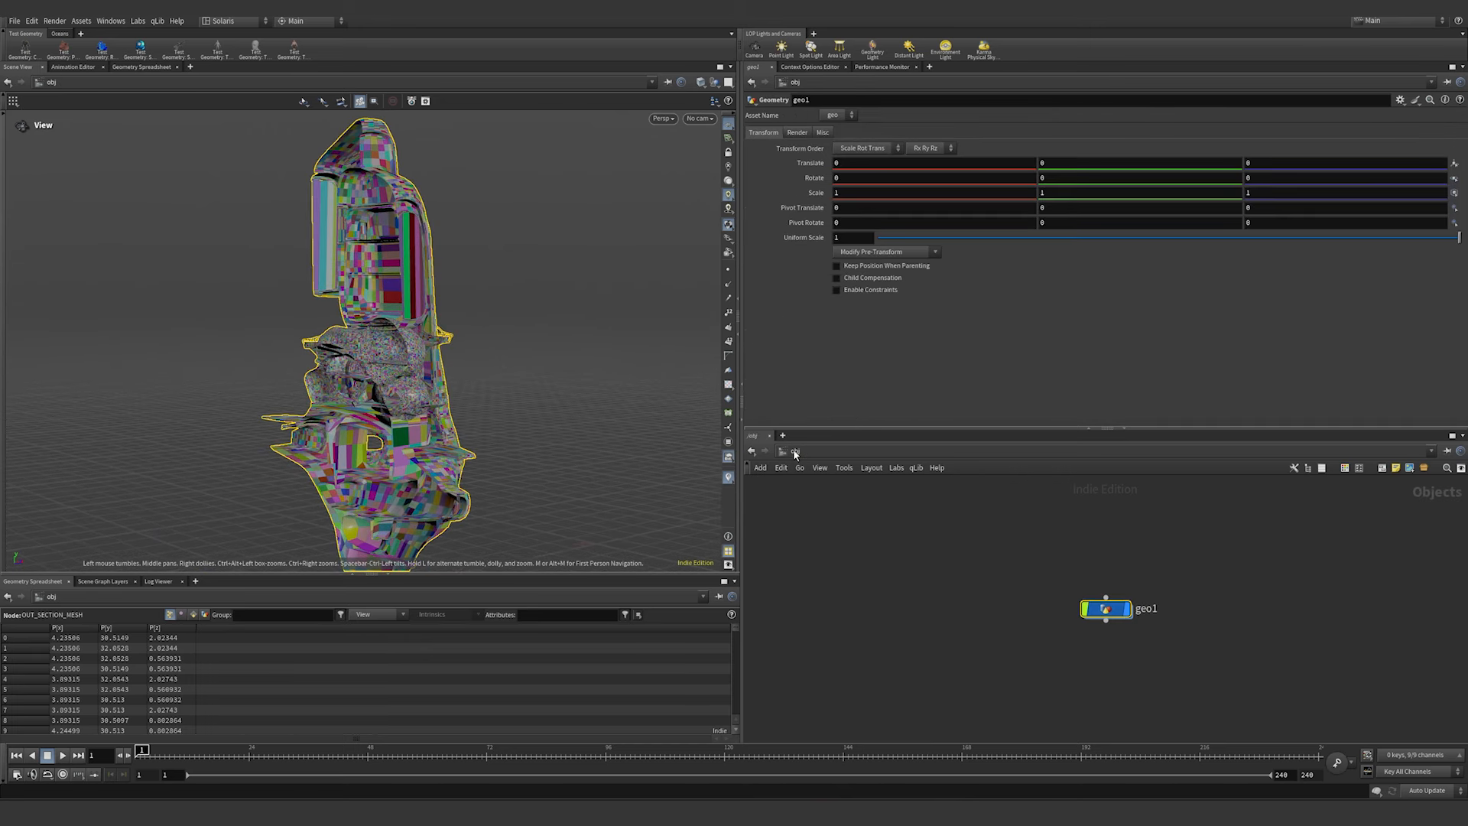
left_click(796, 455)
left_click(816, 539)
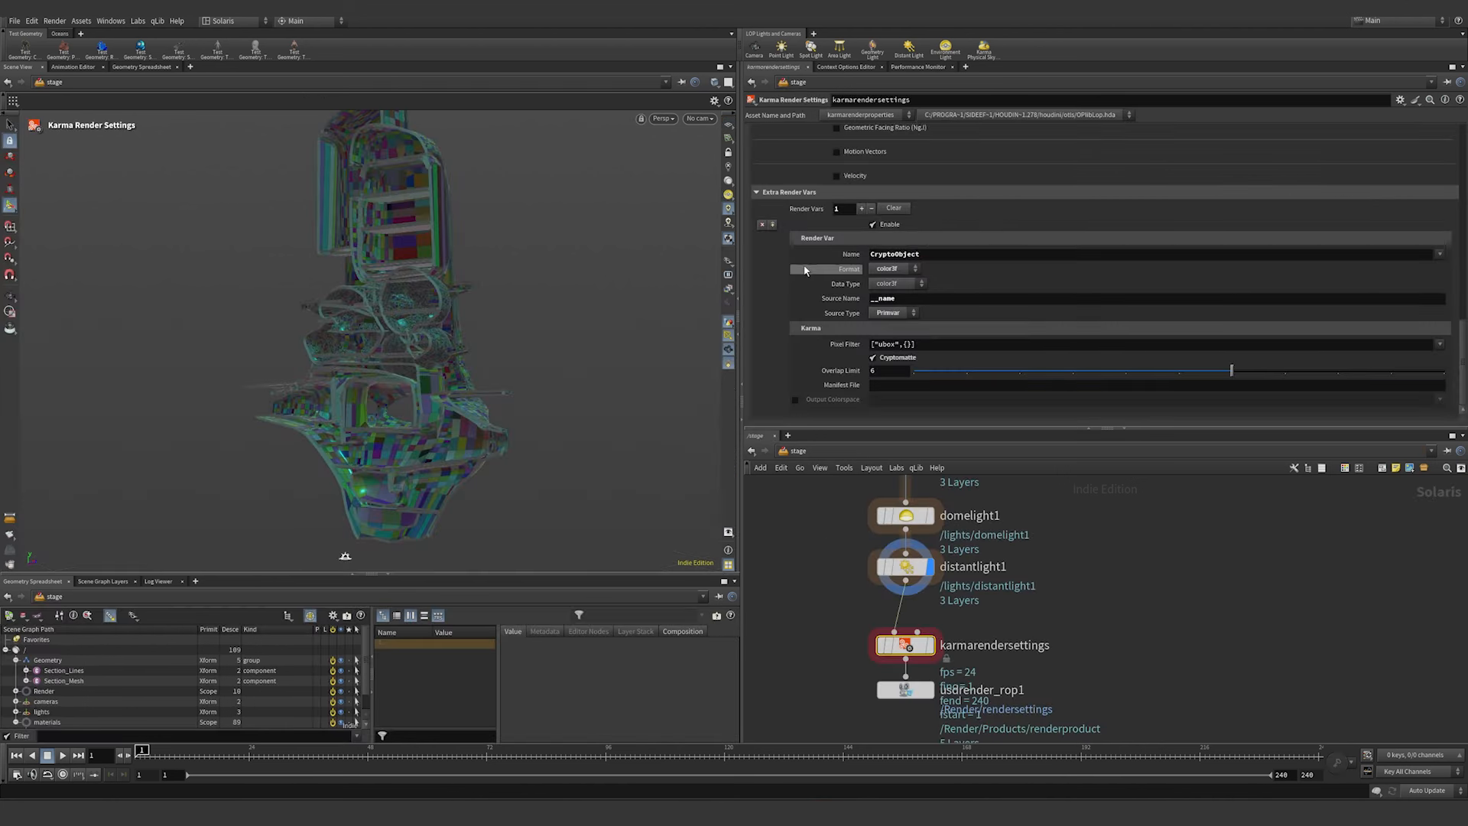
left_click(862, 208)
left_click(887, 253)
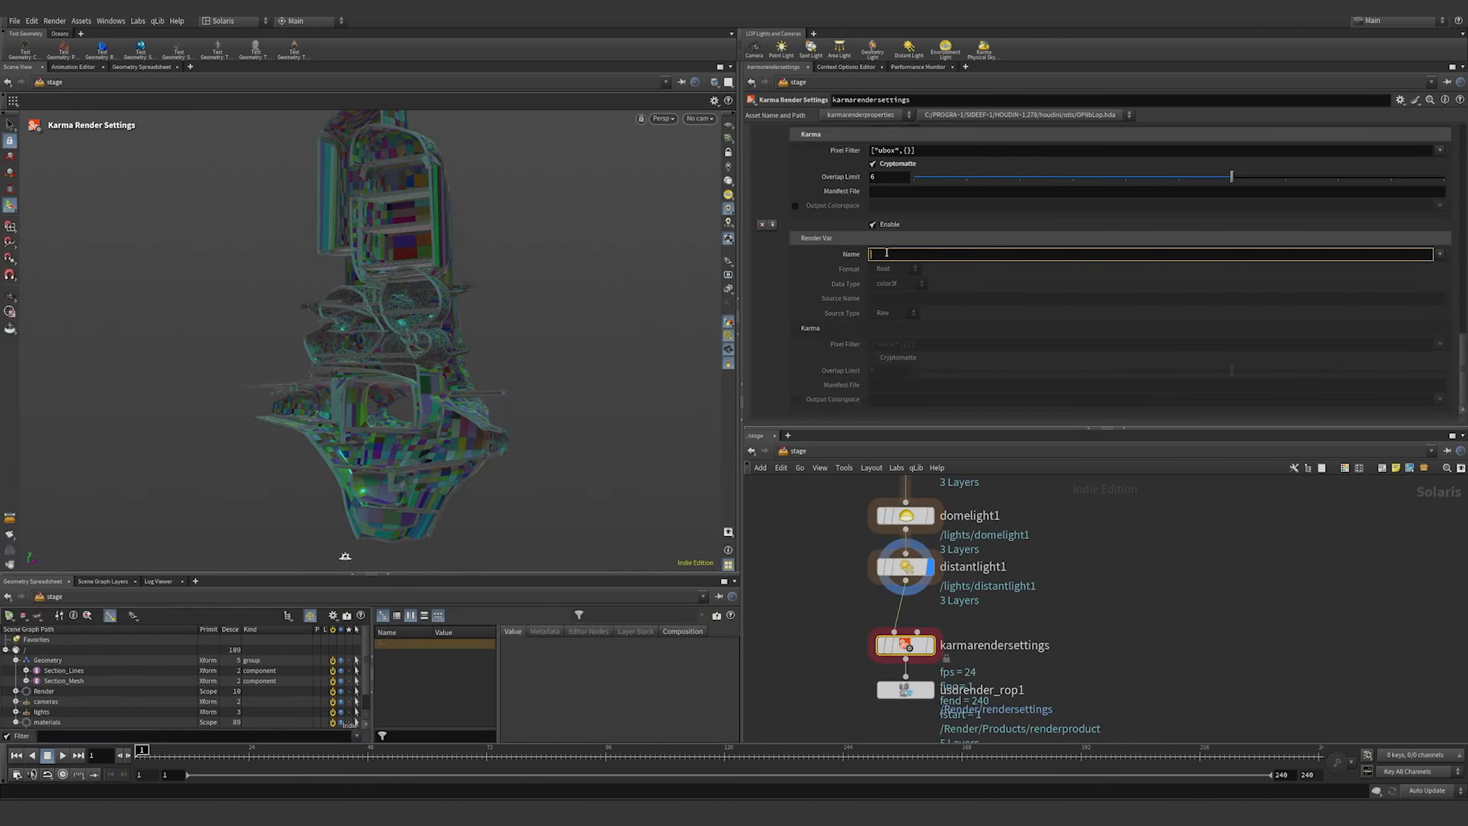
type("faces")
key("Return")
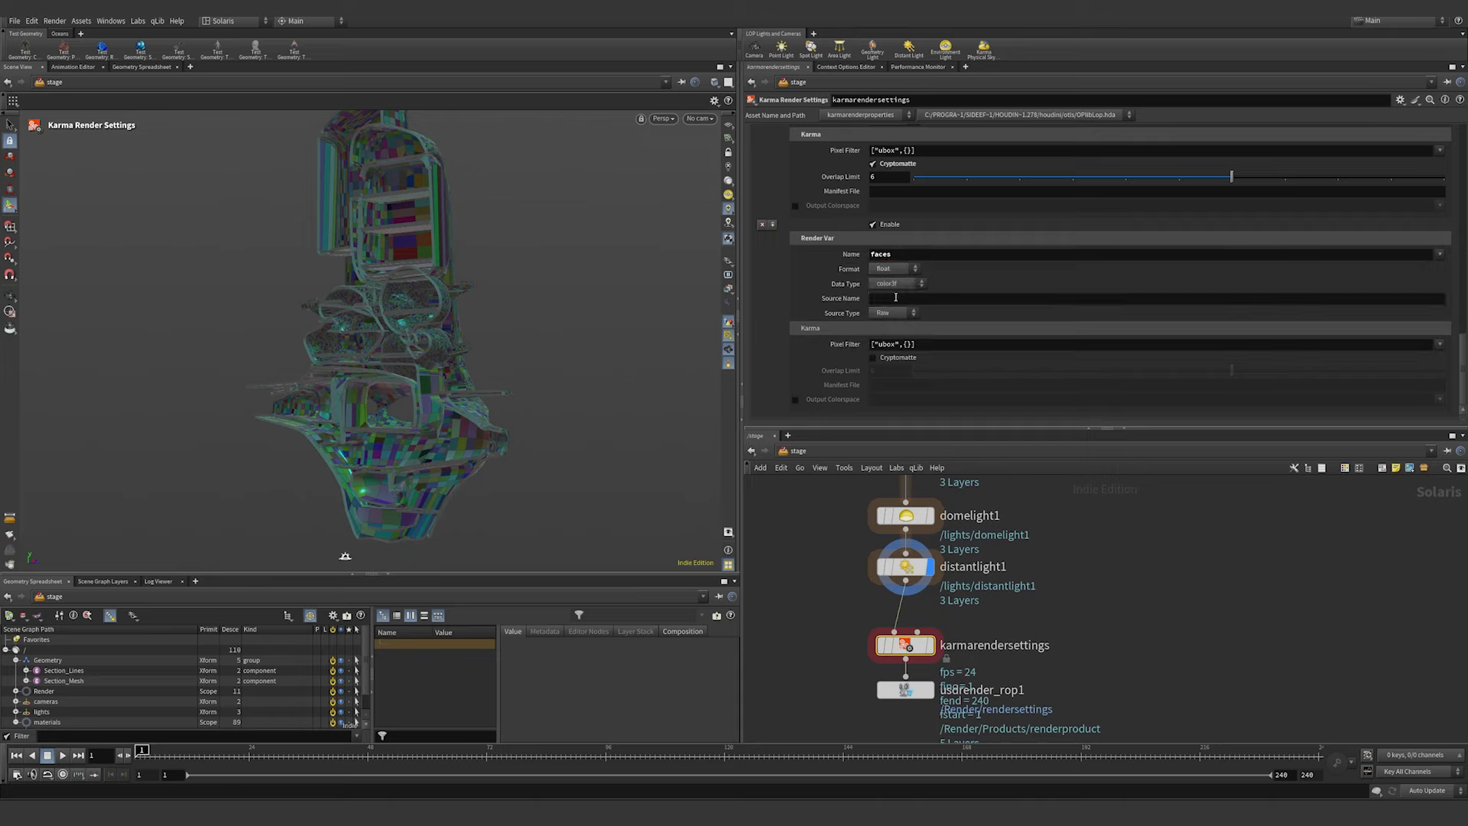
left_click(893, 298)
type("display")
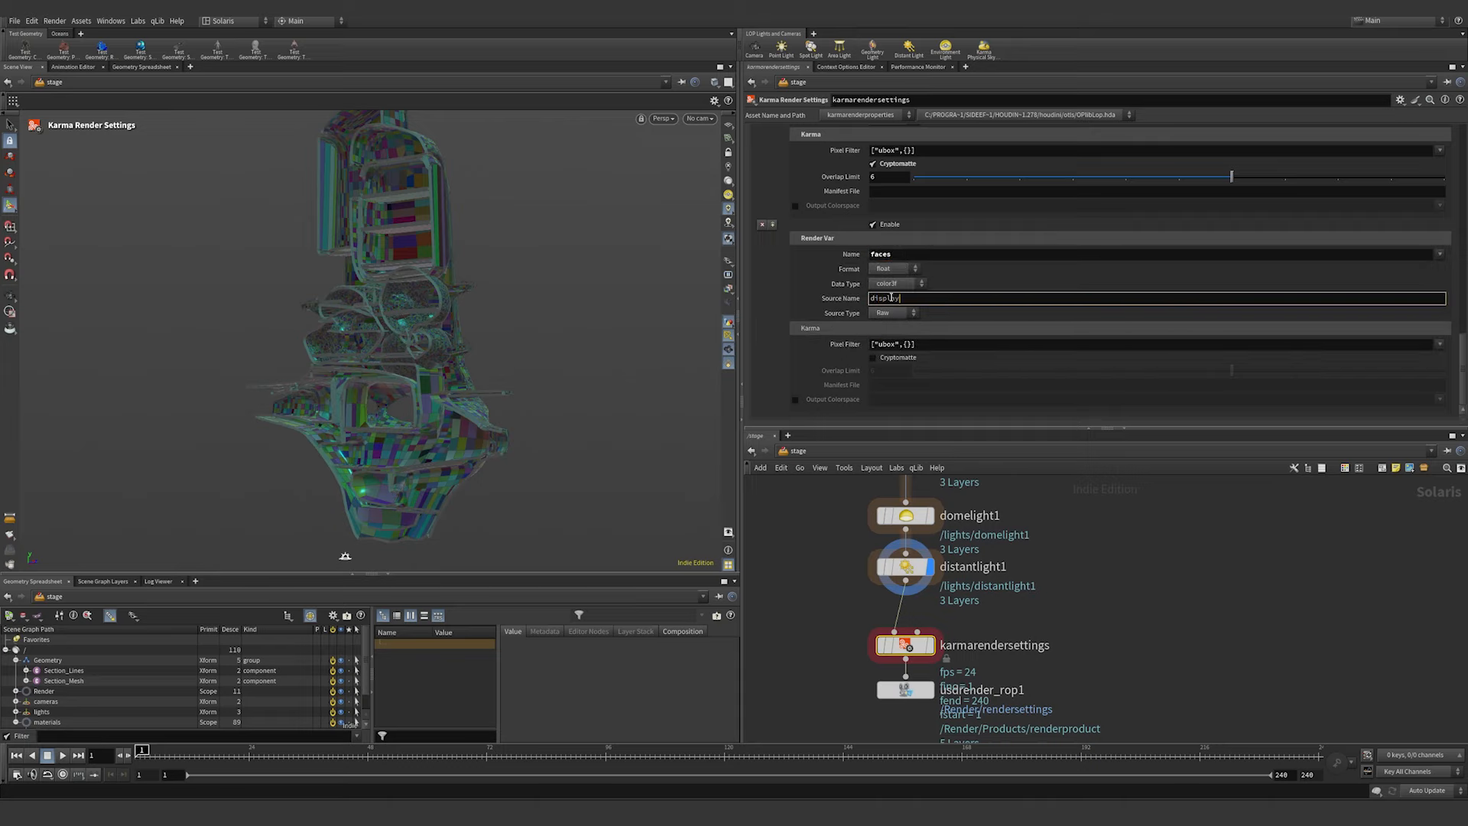
type("Color")
key("Return")
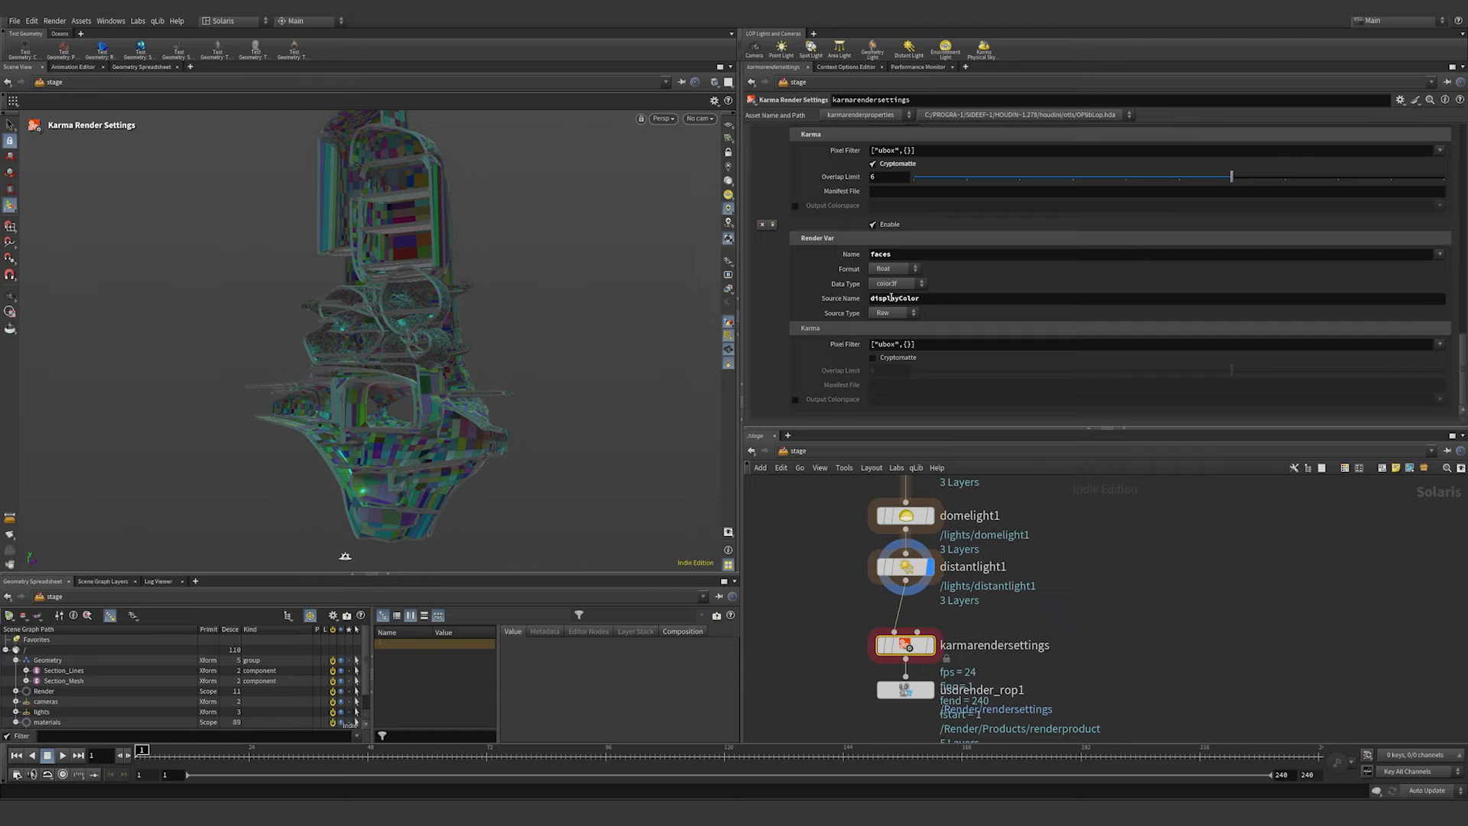
- Set the faces render var's format to color3f and its source type to Raw
left_click(894, 270)
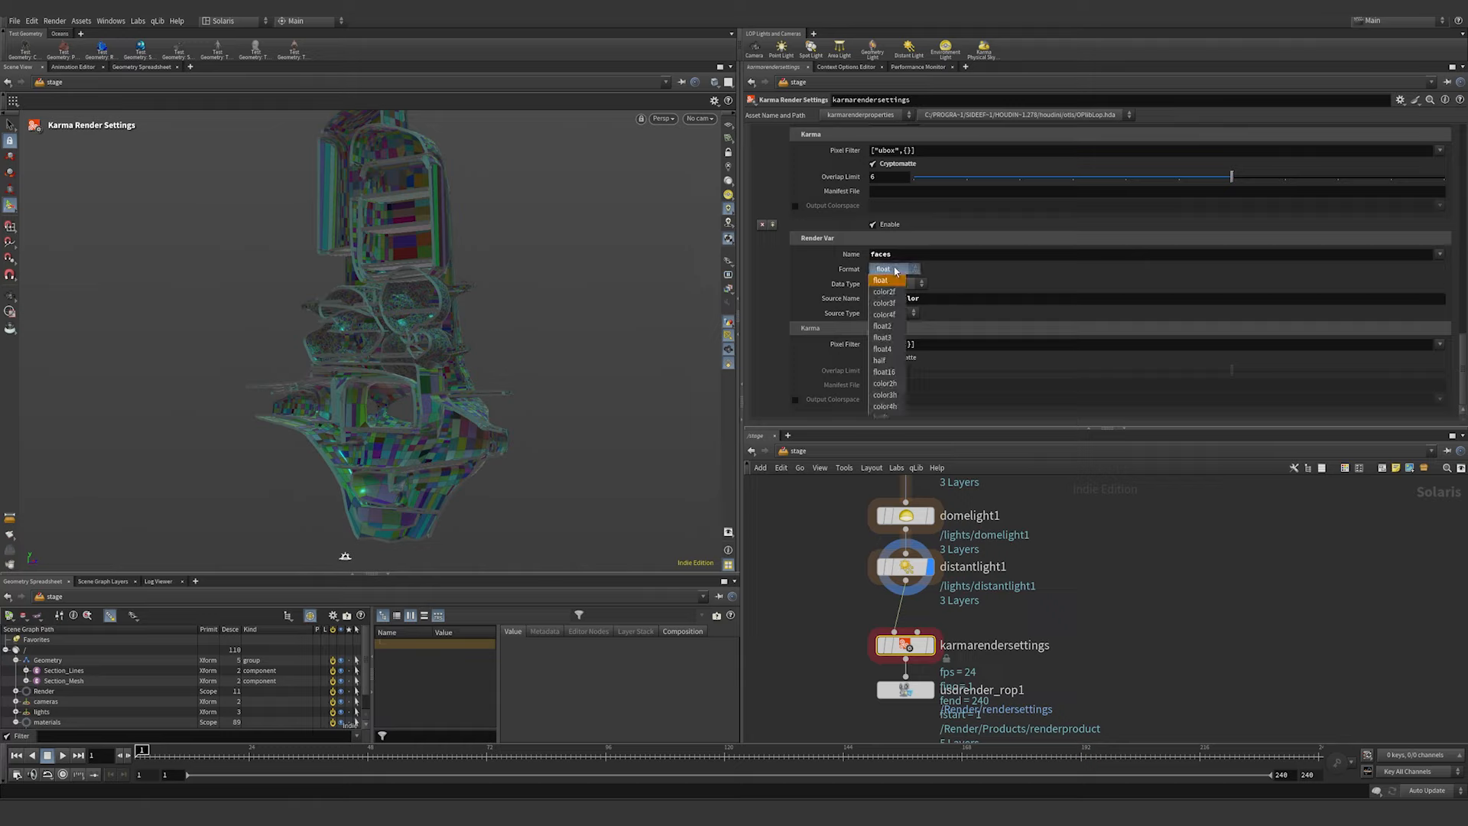
left_click(896, 304)
left_click(900, 314)
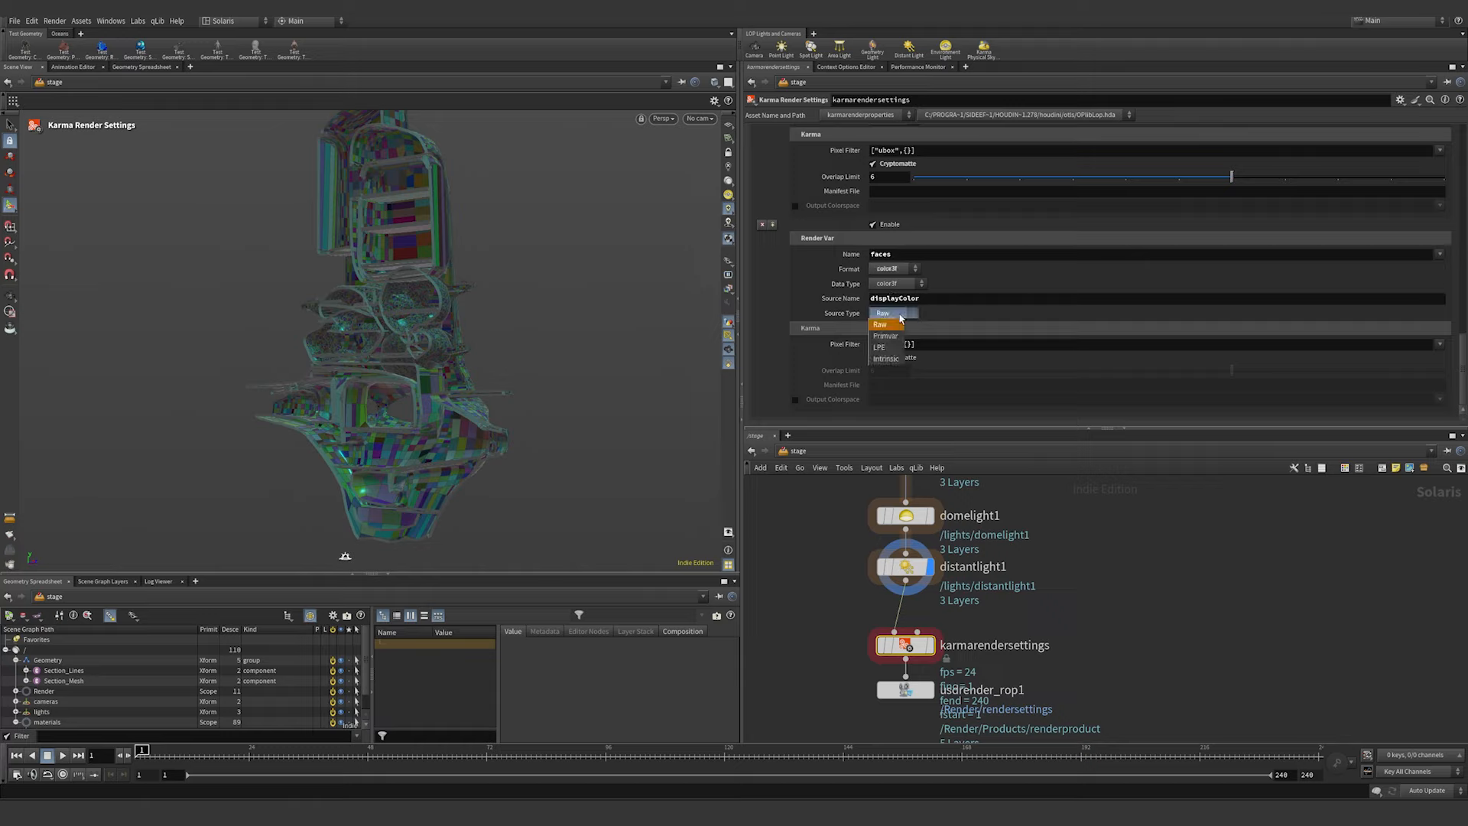
left_click(885, 326)
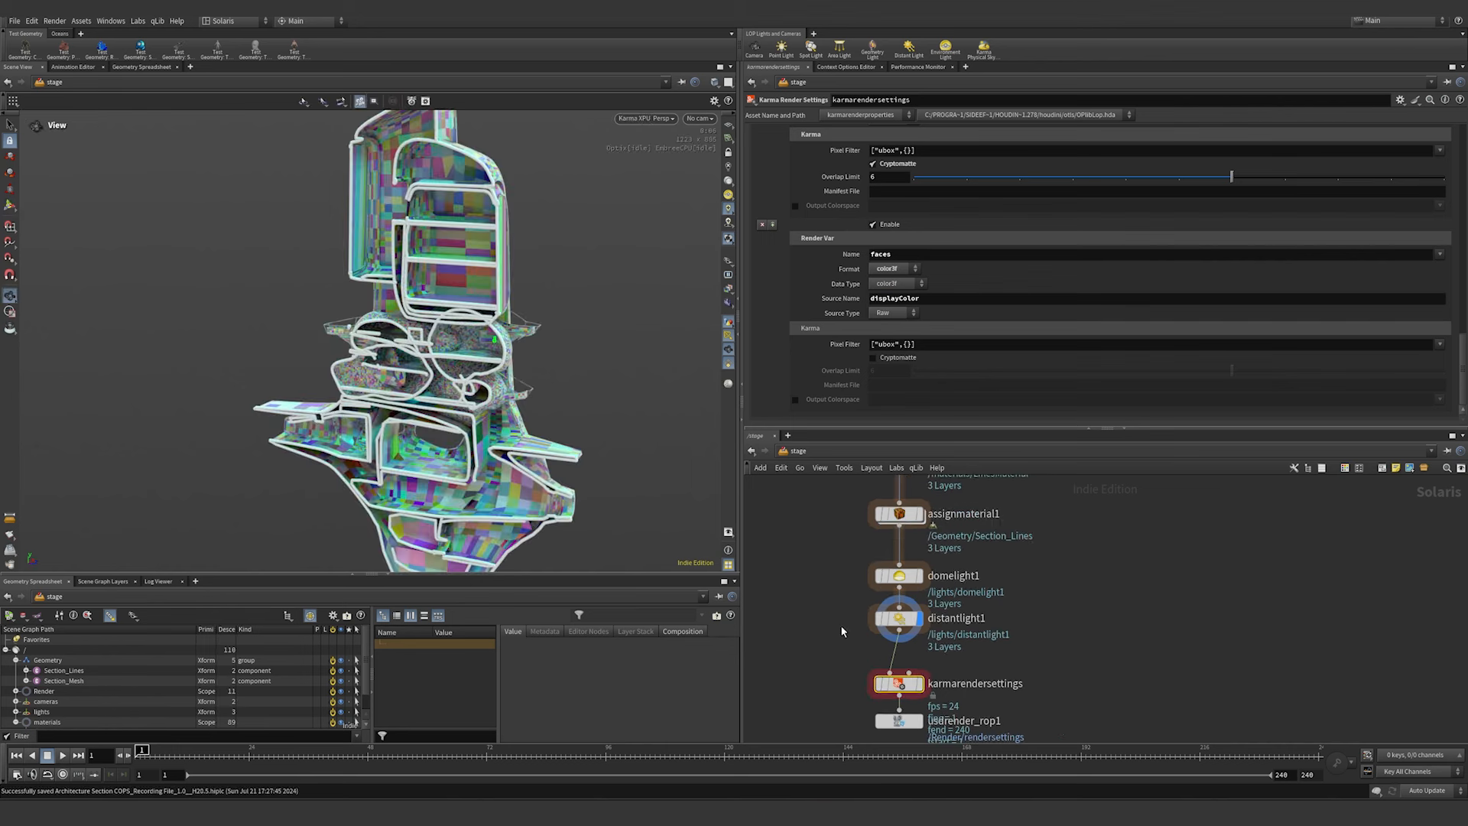
- Look through /cameras/camera1 in the scene view and set the display flag on karmarendersettings
middle_click_drag(833, 617, 829, 582)
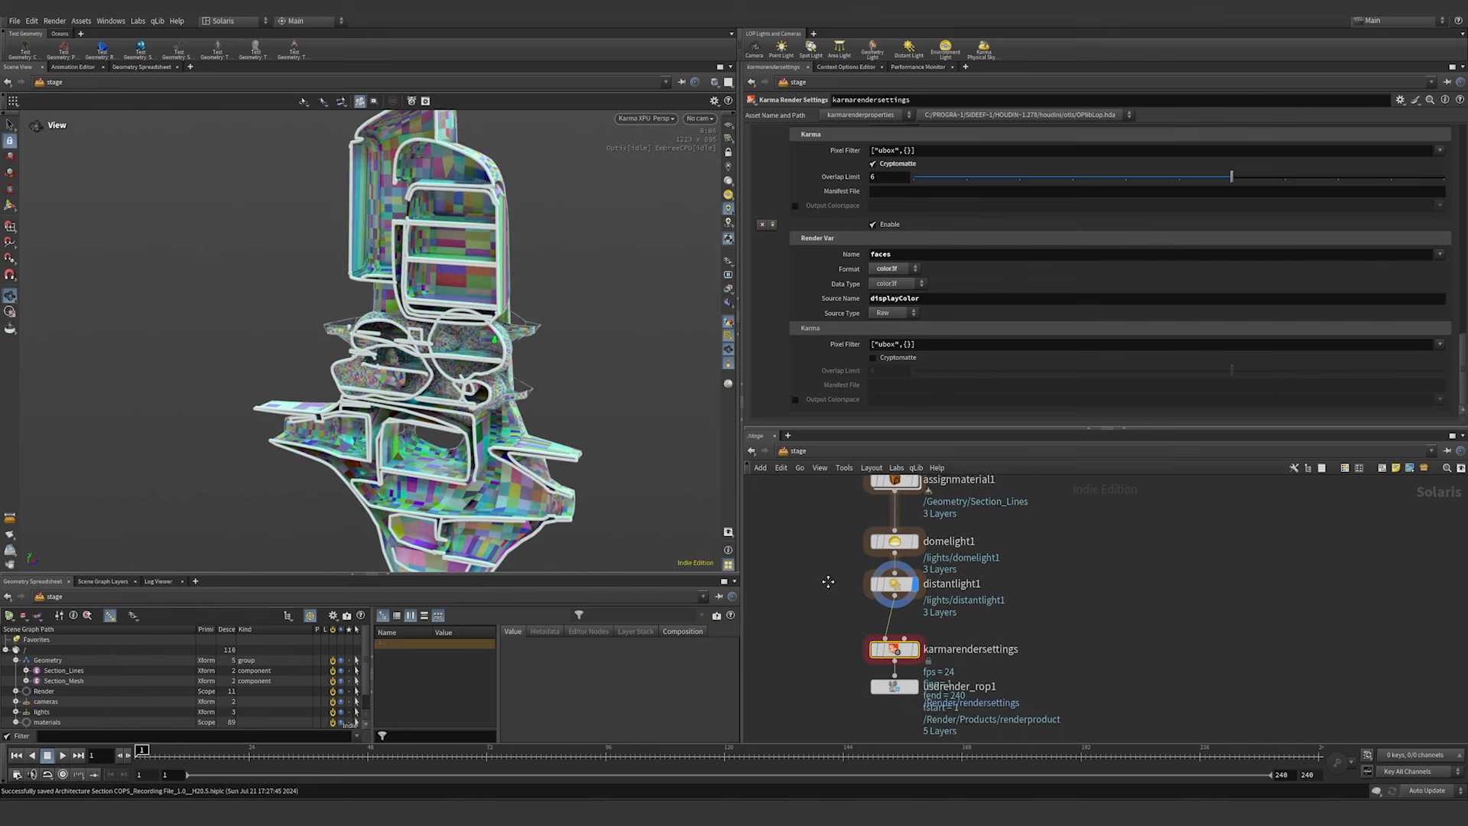
left_click(700, 119)
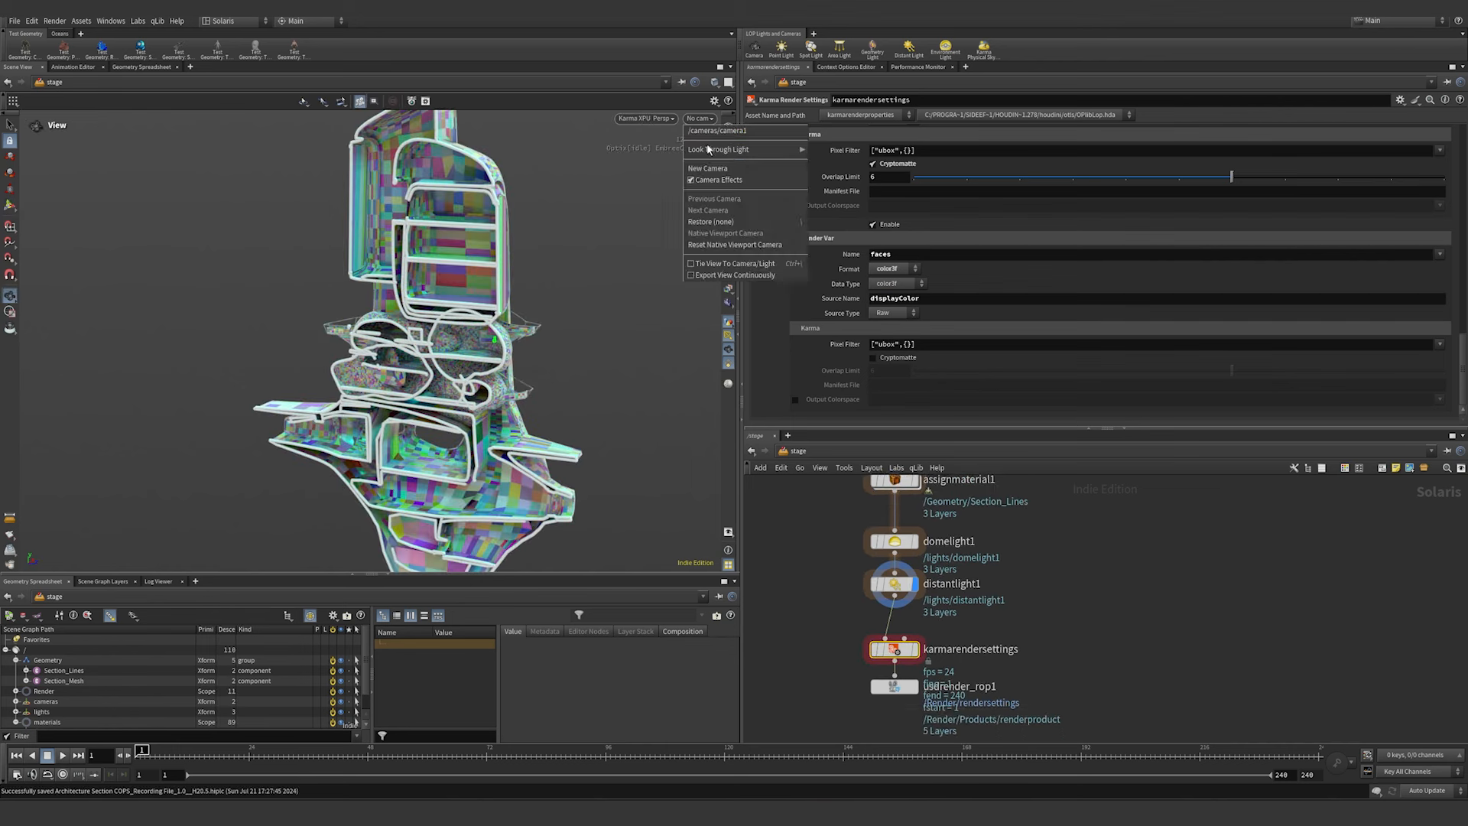
left_click(717, 131)
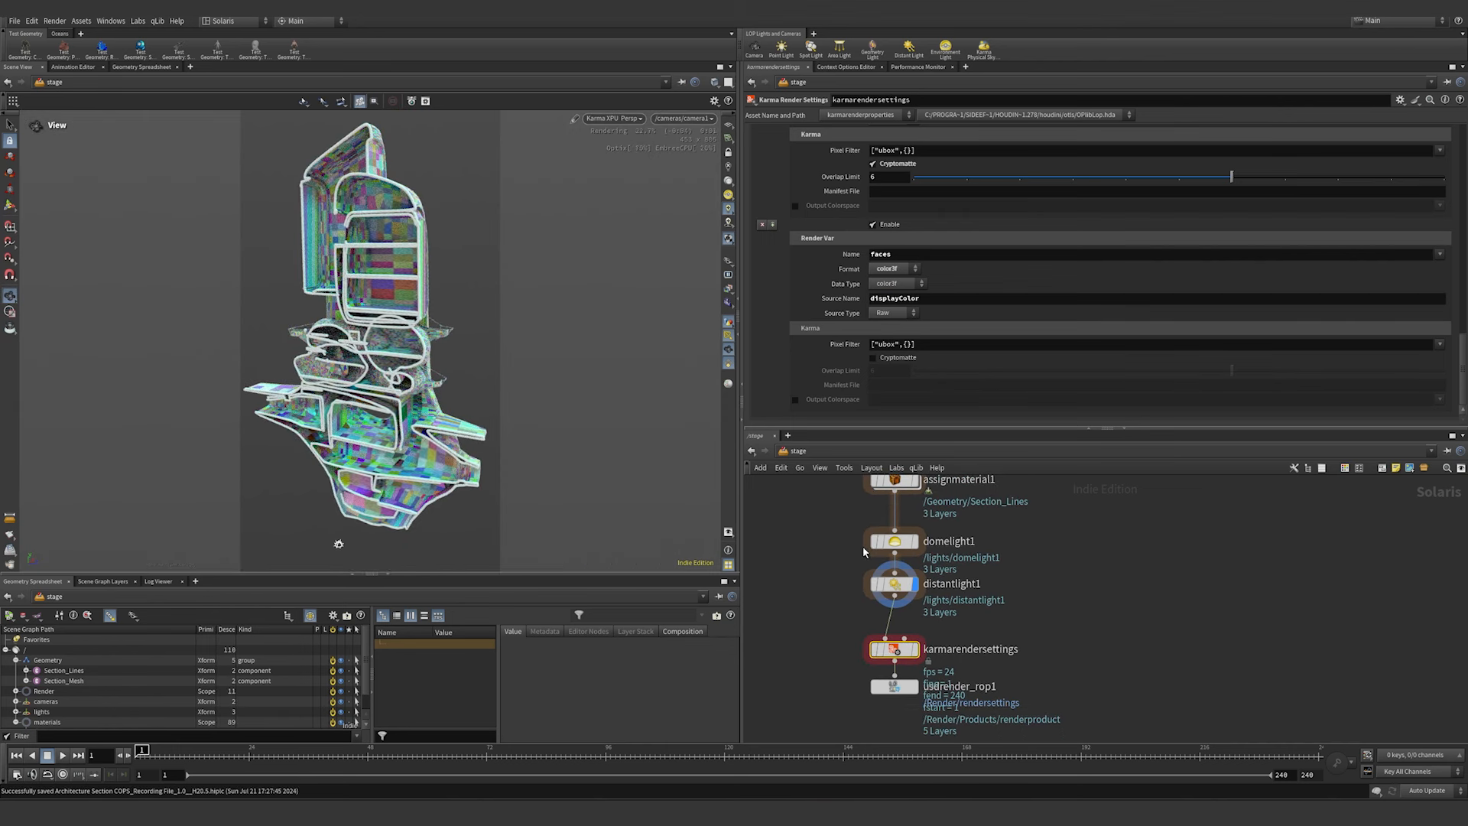
middle_click_drag(792, 533, 793, 554)
middle_click_drag(793, 554, 764, 561)
left_click(884, 671)
- Change the faces render var's source type to Primvar and make the viewport use the /Render/rendersettings render settings
left_click(893, 312)
left_click(890, 324)
left_click(614, 118)
mouse_move(641, 215)
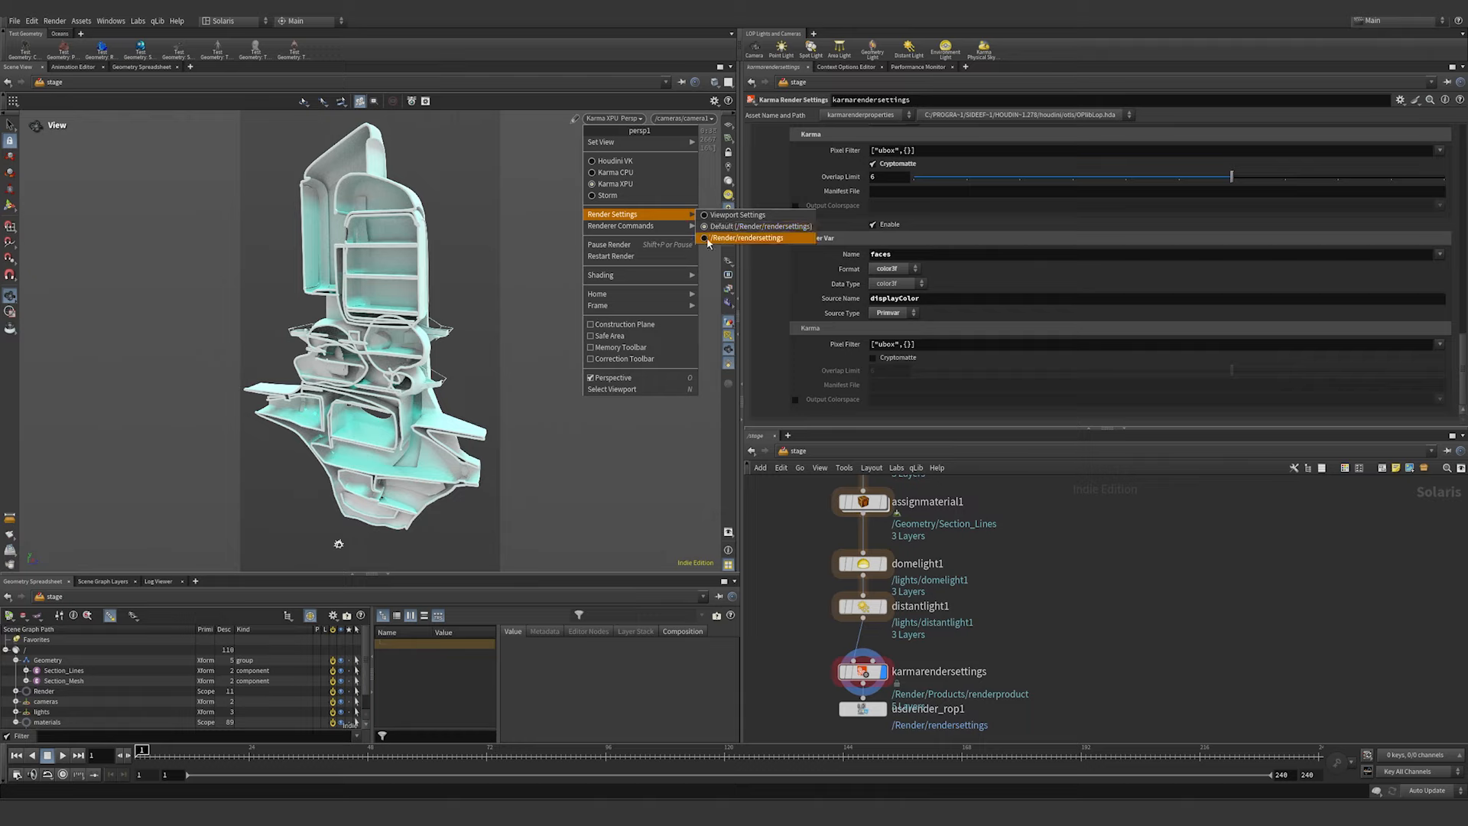
left_click(737, 239)
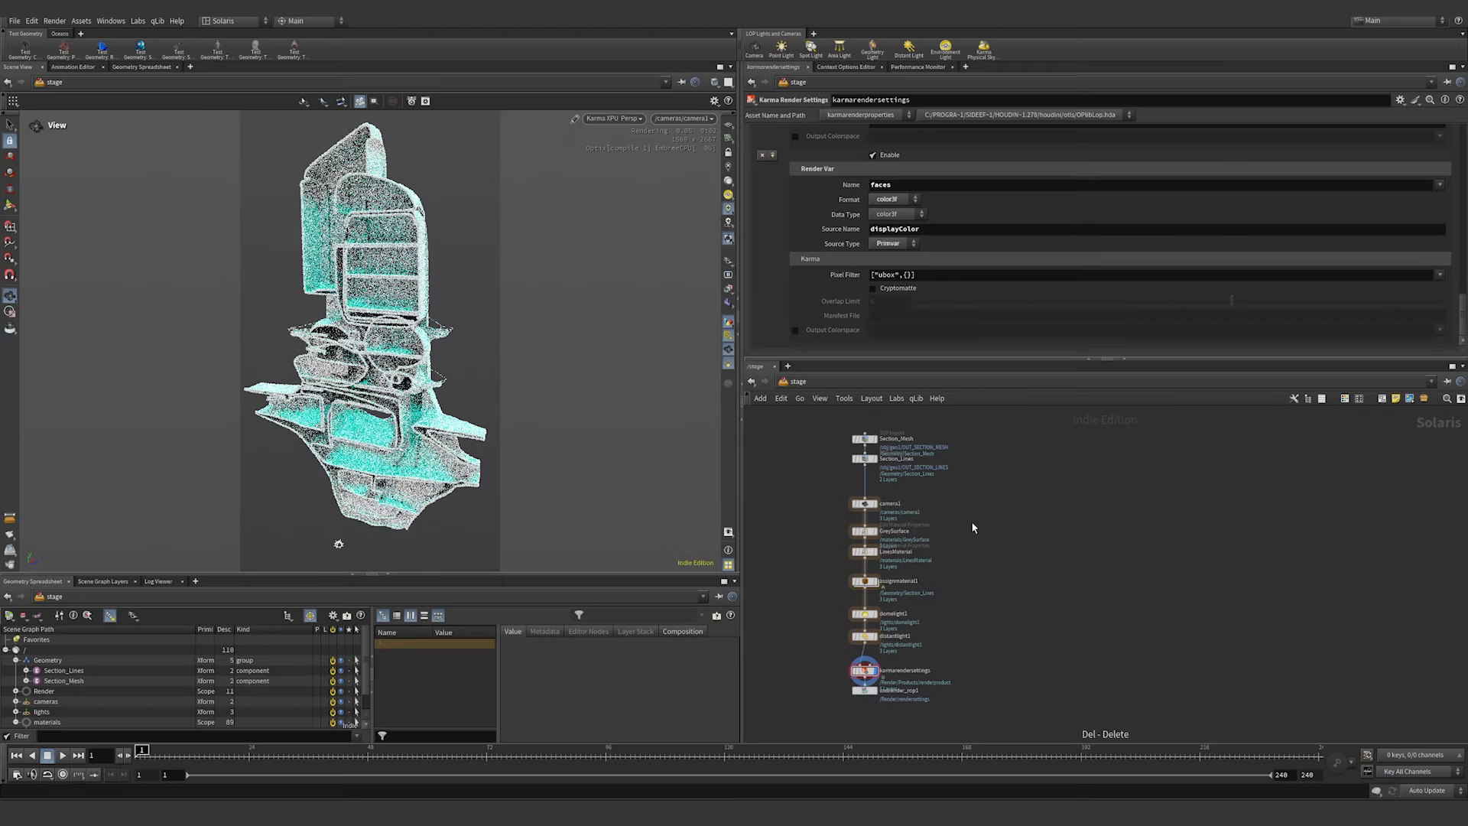
- Add a COP Network node beside the stage's node chain and go inside it
key("Tab")
type("cop")
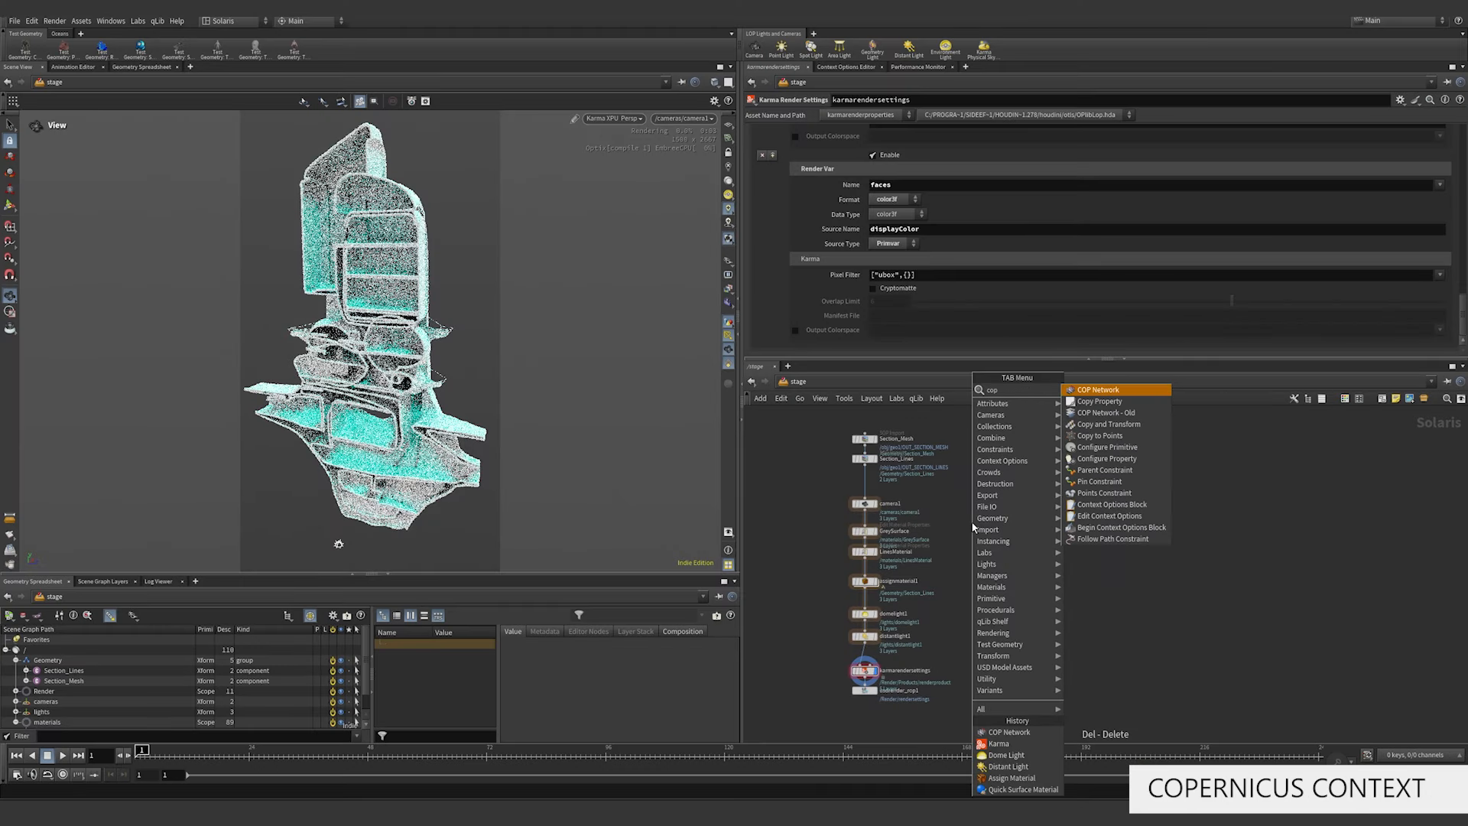
key("Return")
left_click(977, 628)
double_click(976, 627)
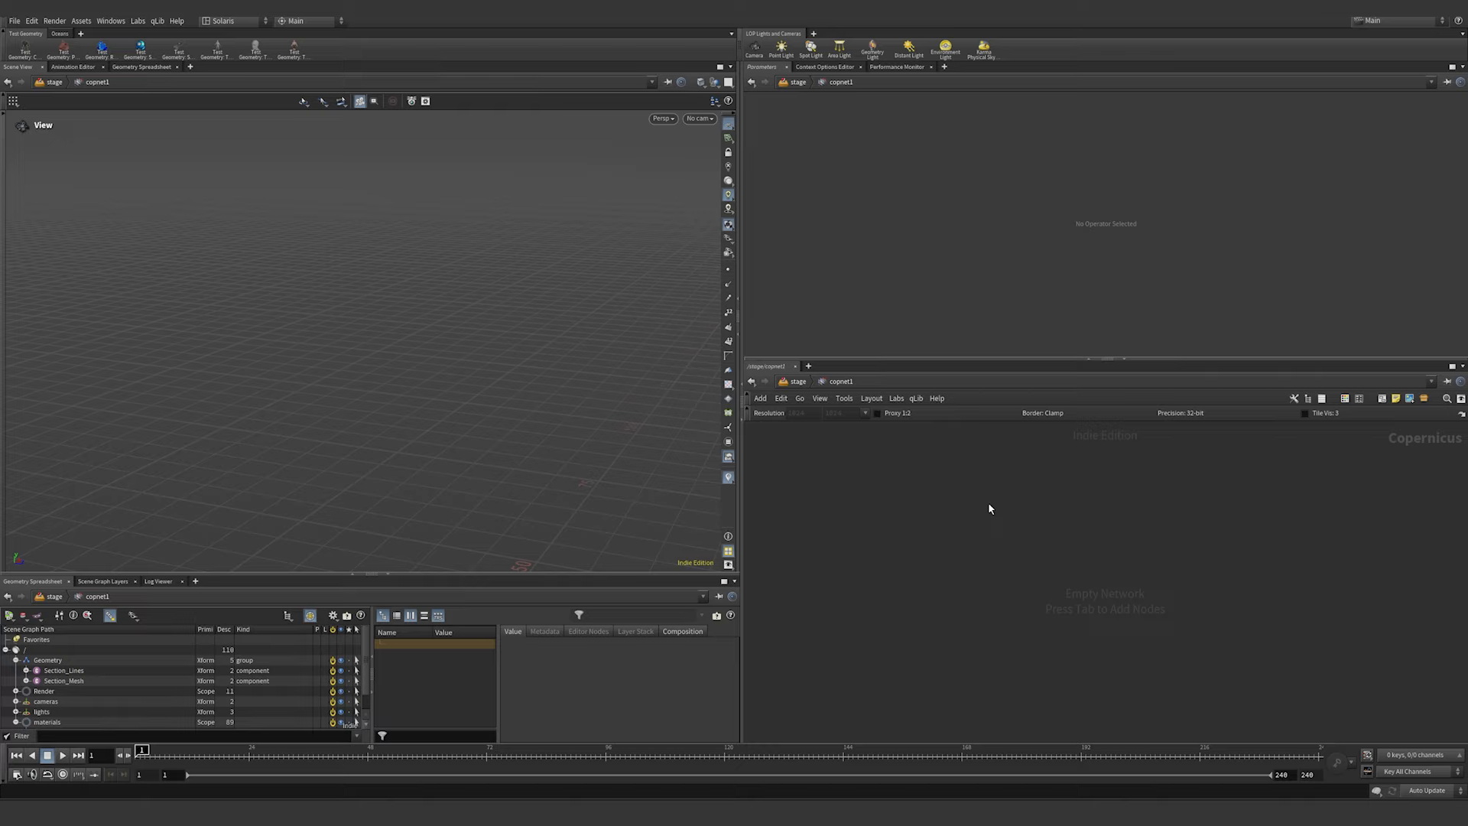
- Add a Slap Comp Block to the empty COP network
key("Tab")
type("slap")
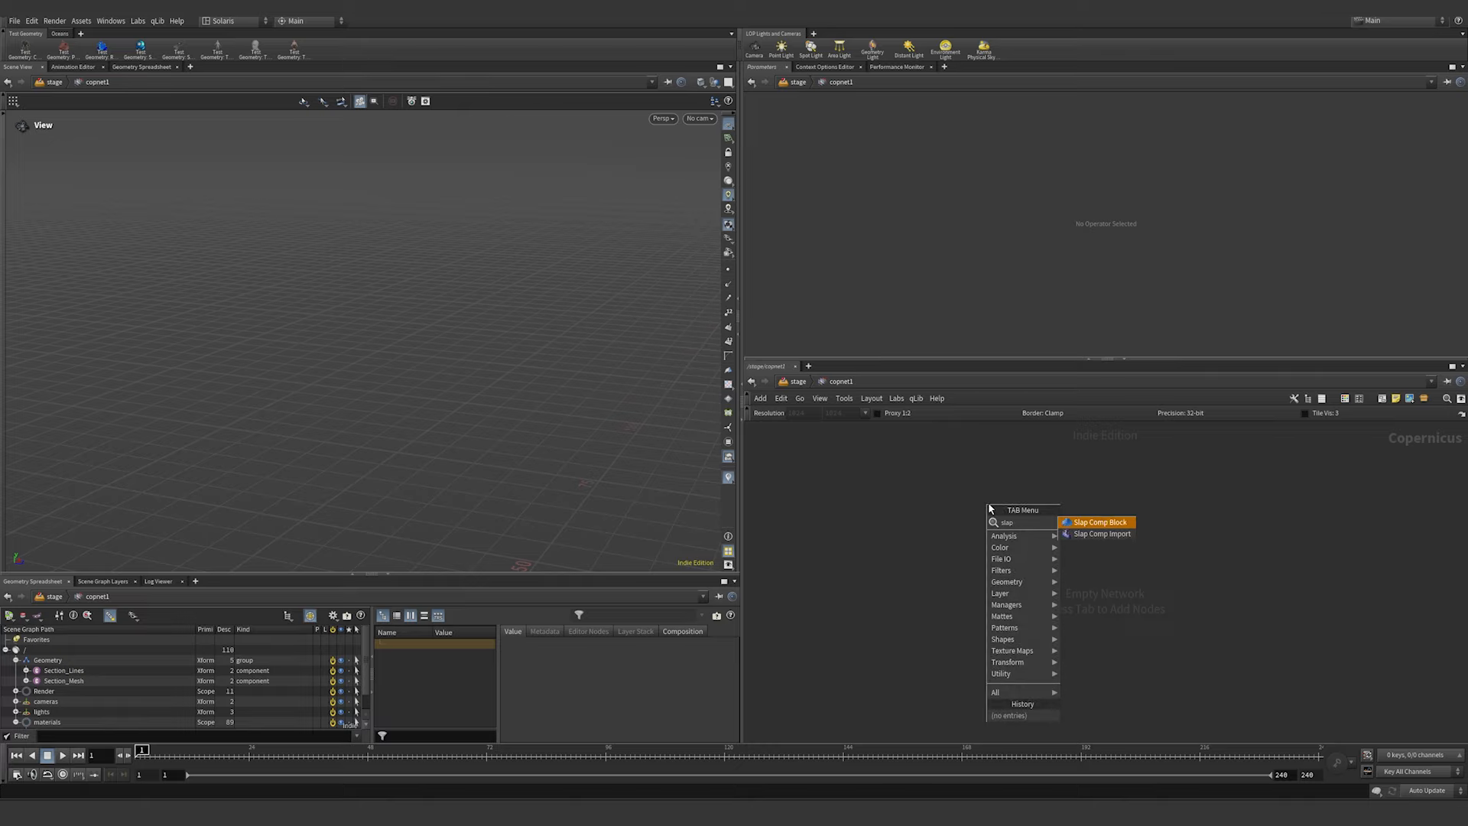
key("Return")
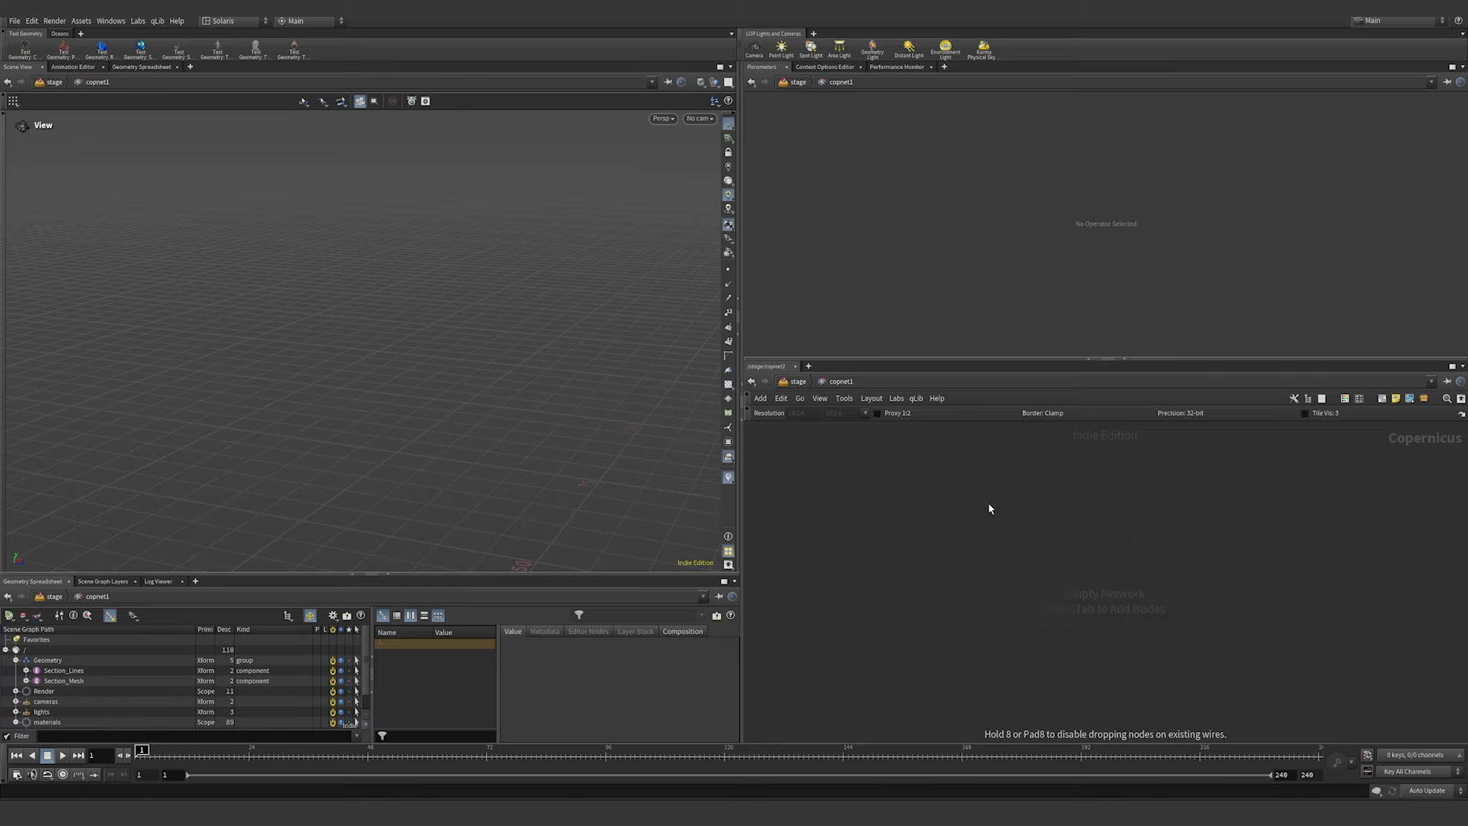
middle_click_drag(930, 626, 991, 634)
scroll(1007, 629, "up", 2)
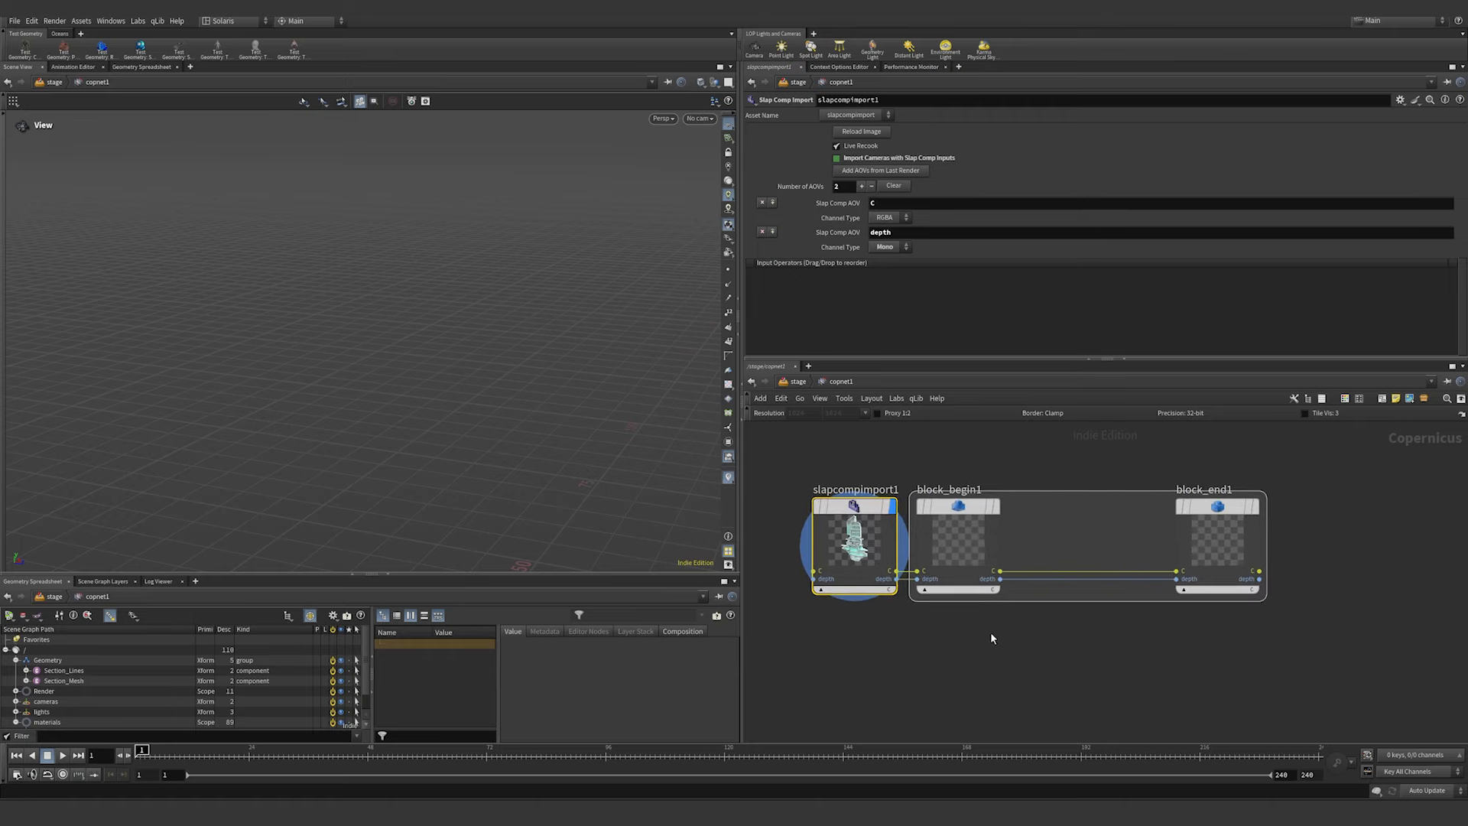
- Insert an HSV Adjust node on the C wire between block_begin1 and block_end1
key("Tab")
type("hs")
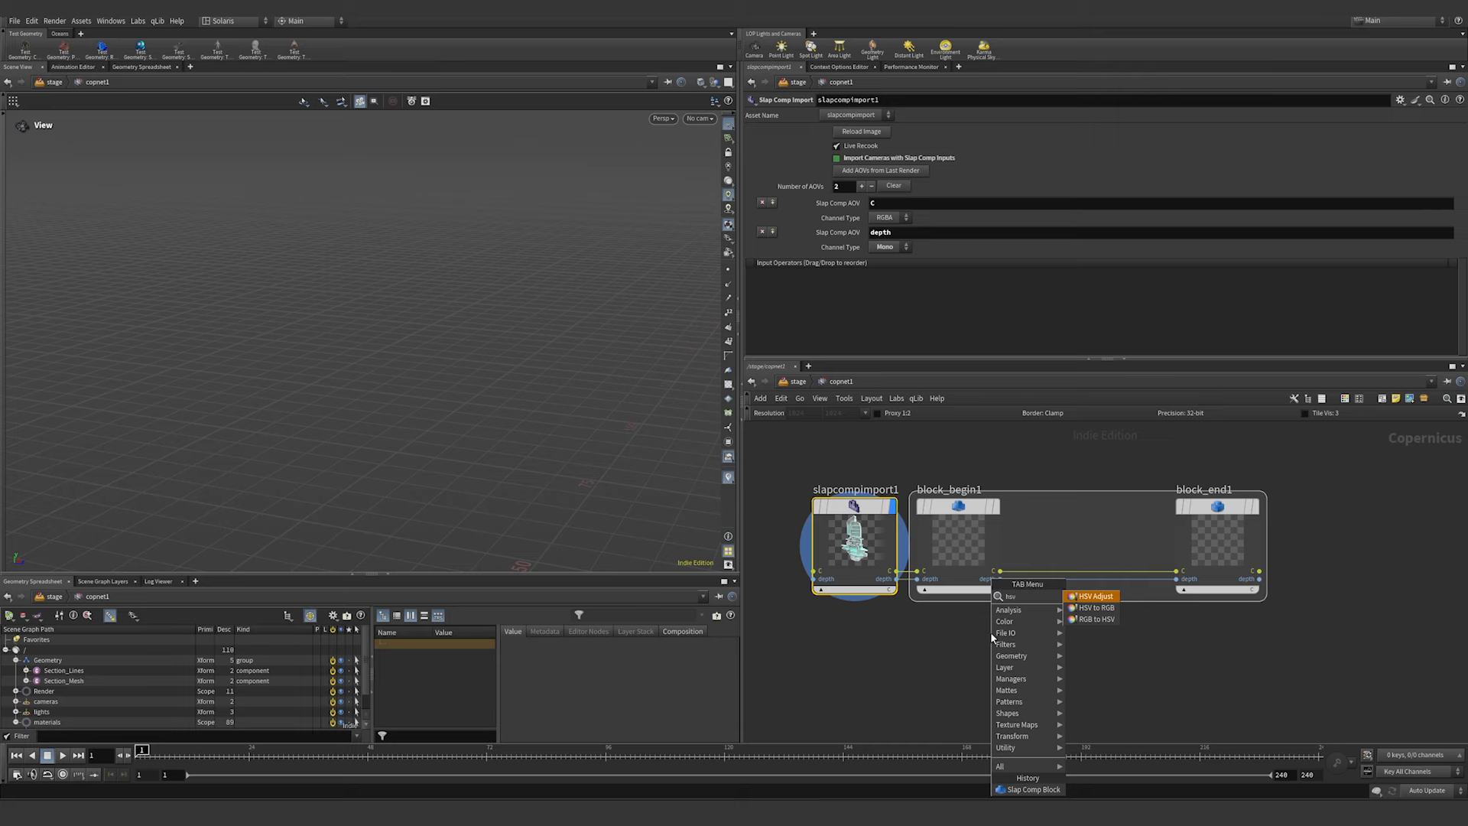
key("Return")
left_click(1099, 538)
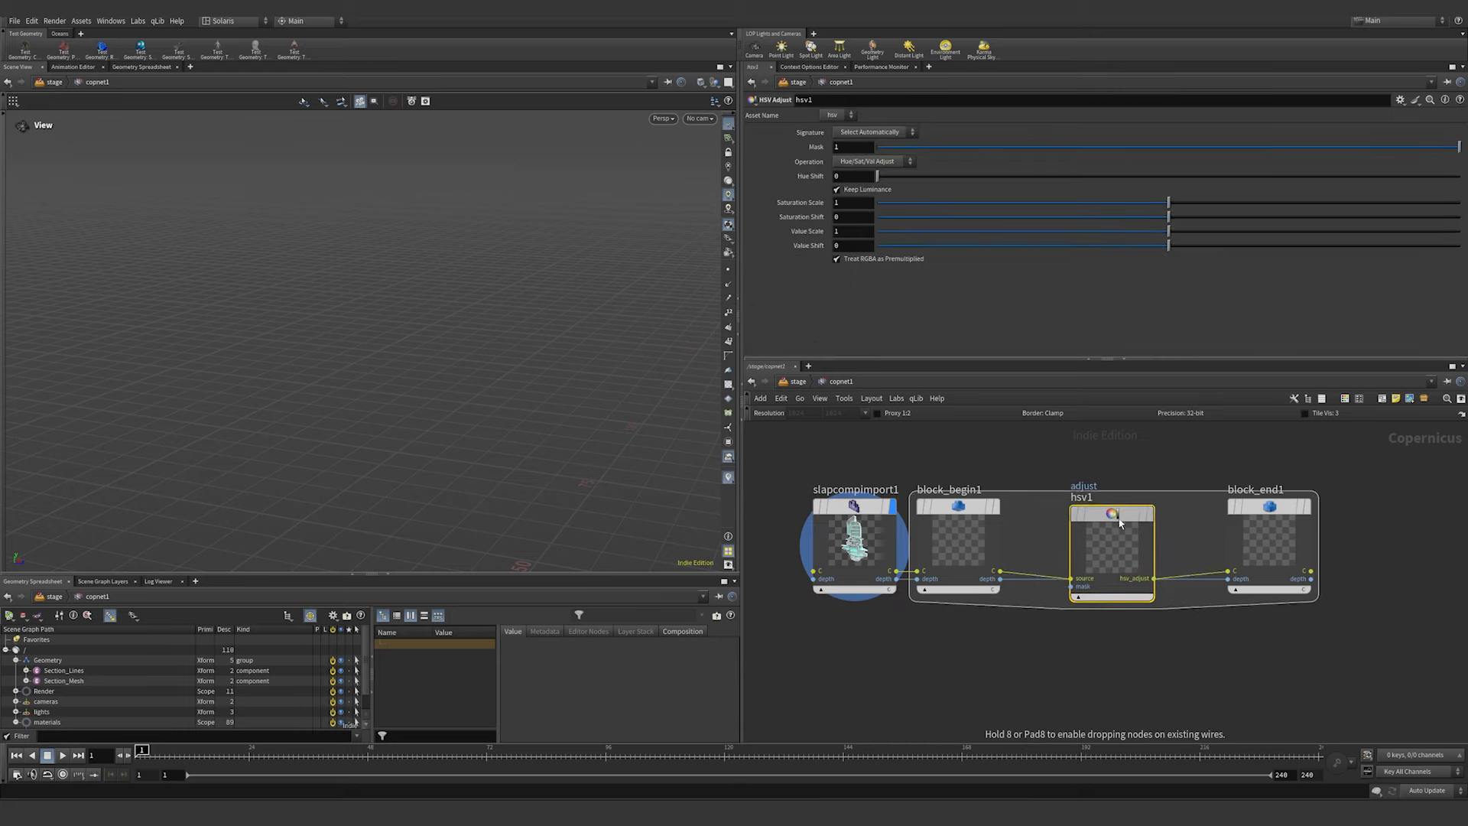
- Display block_end1's result and set the HSV Adjust node's hue shift to about 108.5
left_click_drag(880, 178, 920, 177)
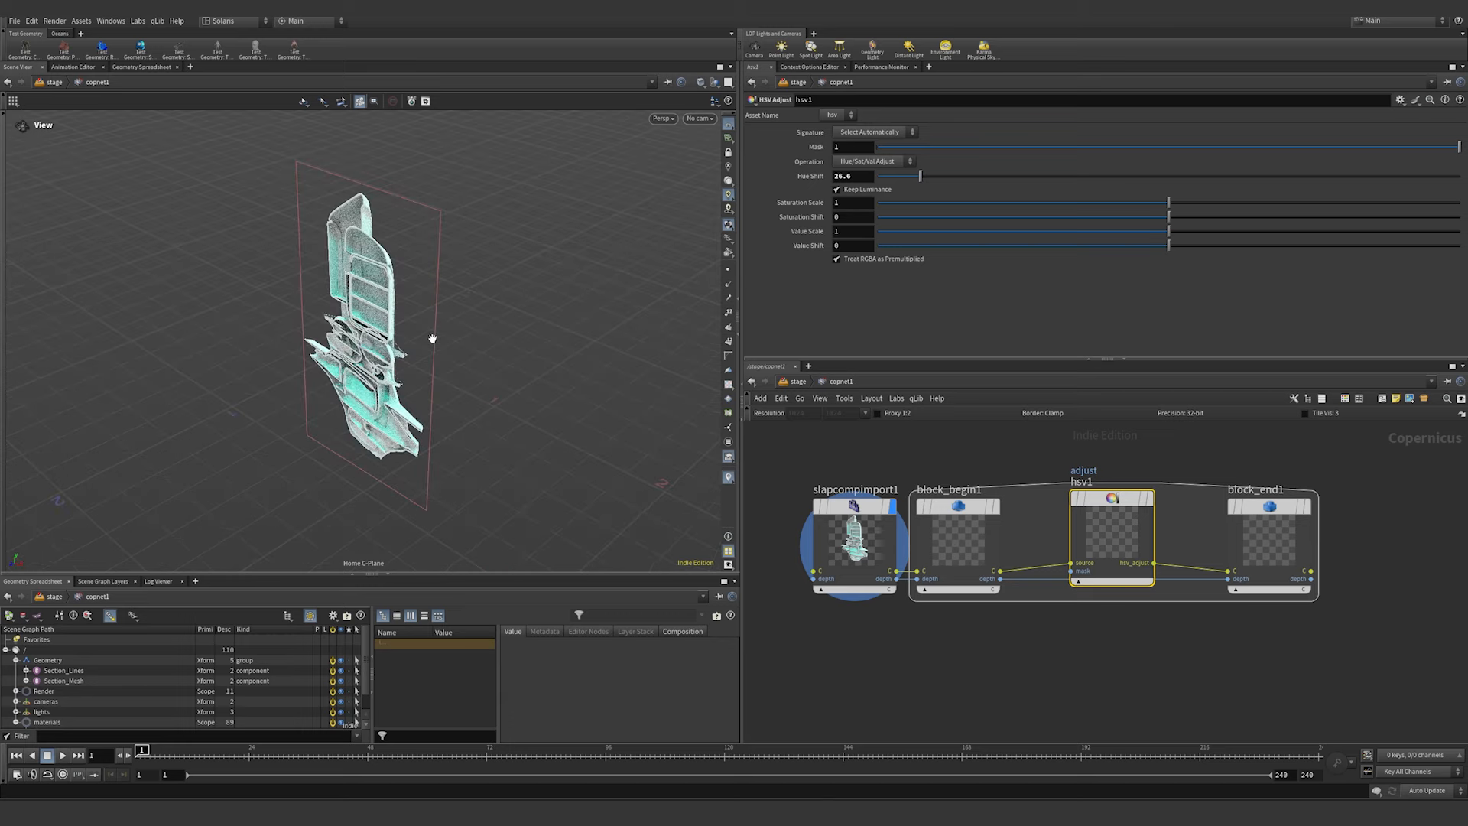
key("space+h")
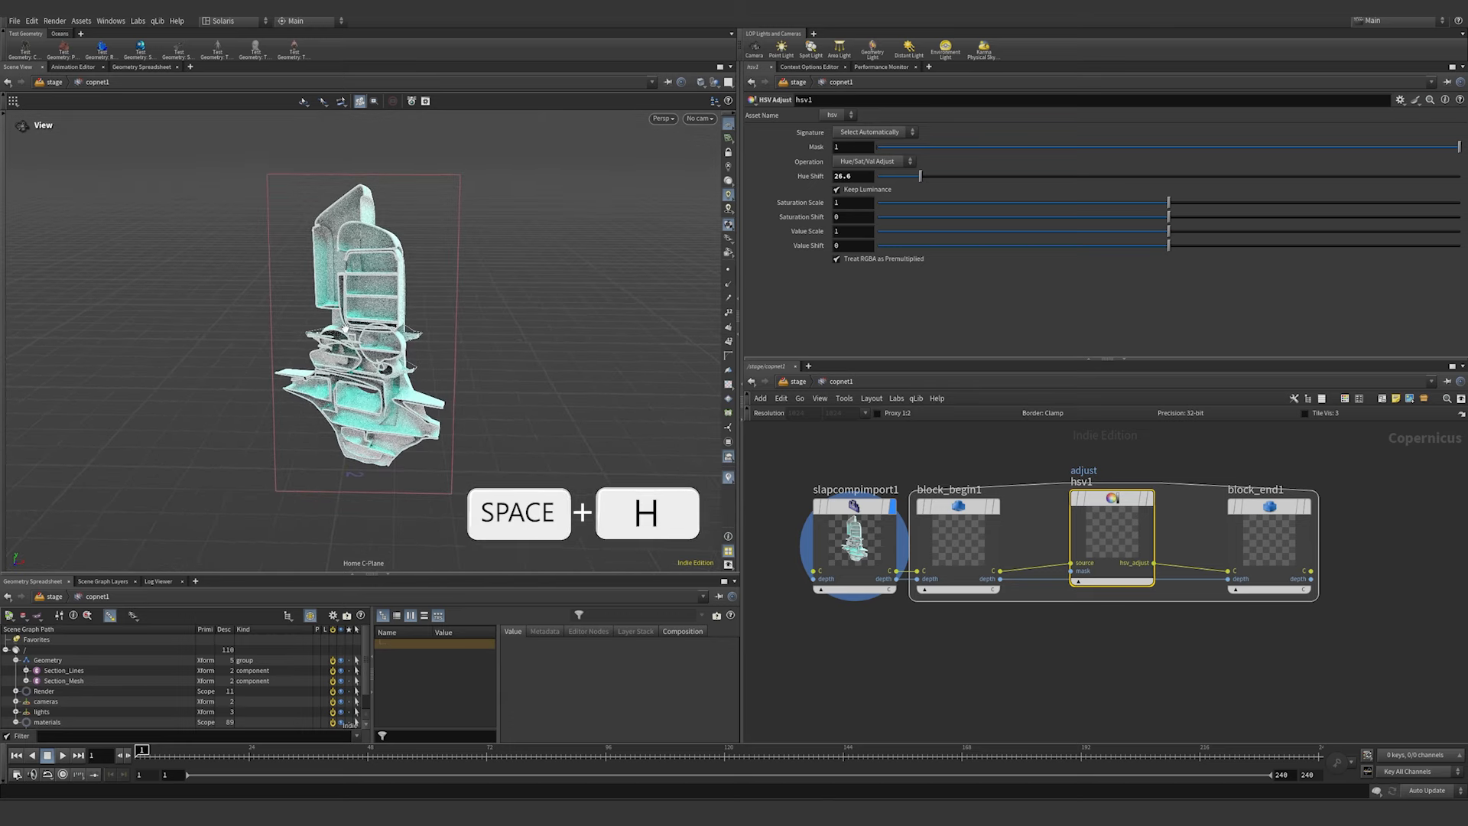
key("space+g")
left_click(1309, 507)
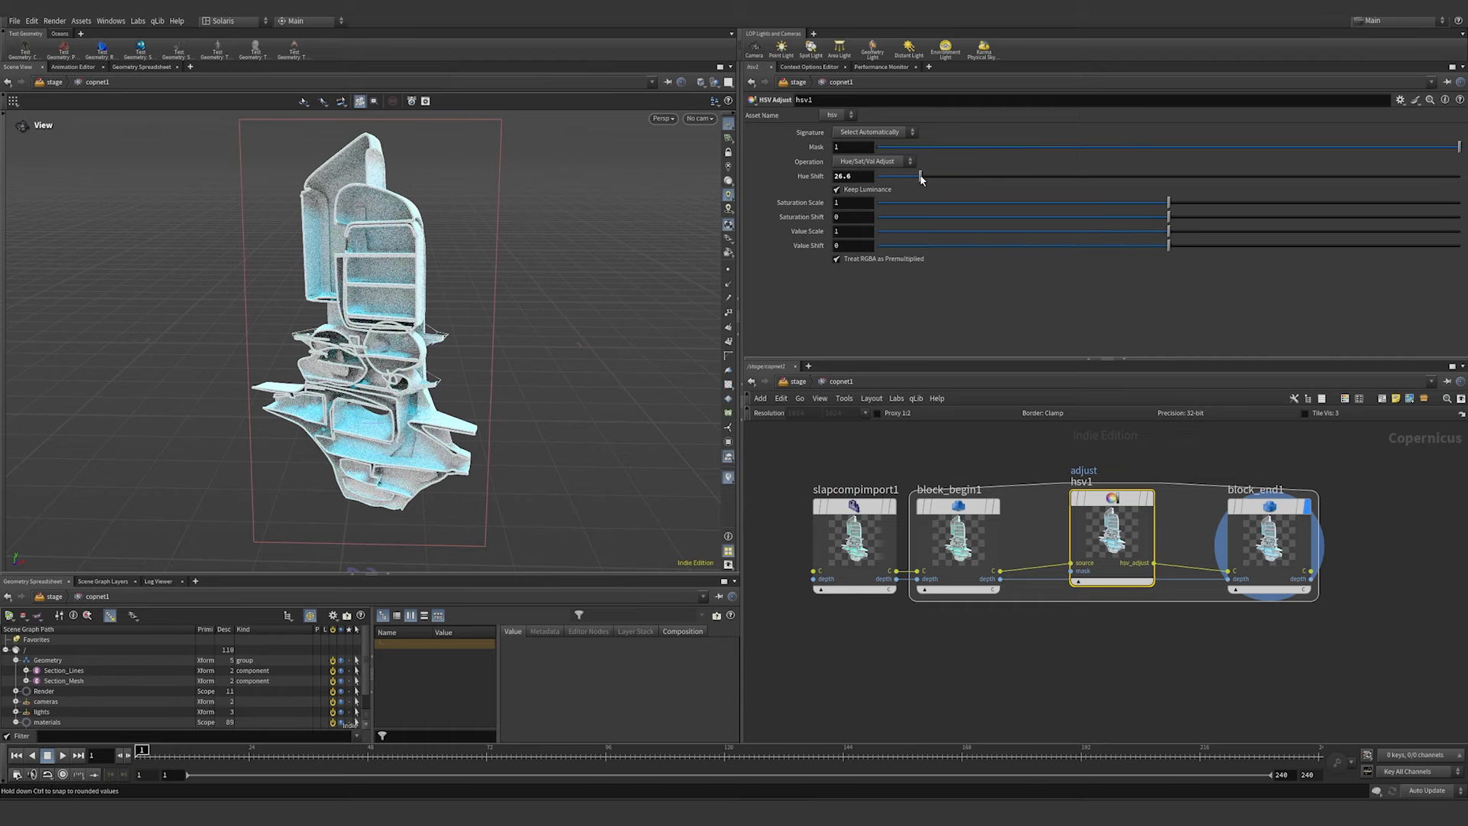
left_click_drag(920, 176, 1054, 177)
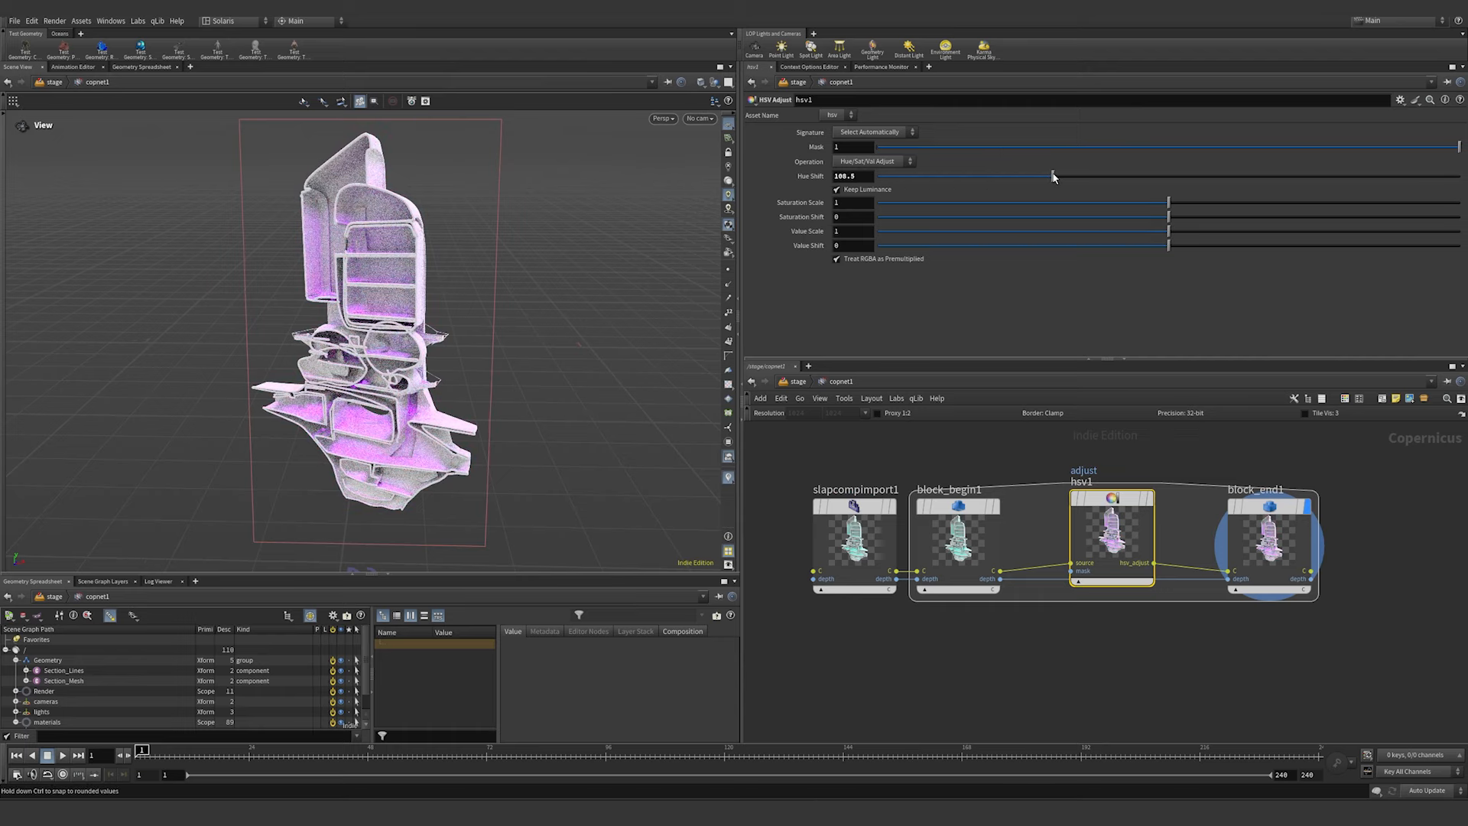
- Return to the stage and apply /stage/copnet1/block_end1 as the slap comp on the Karma viewport render
left_click(798, 380)
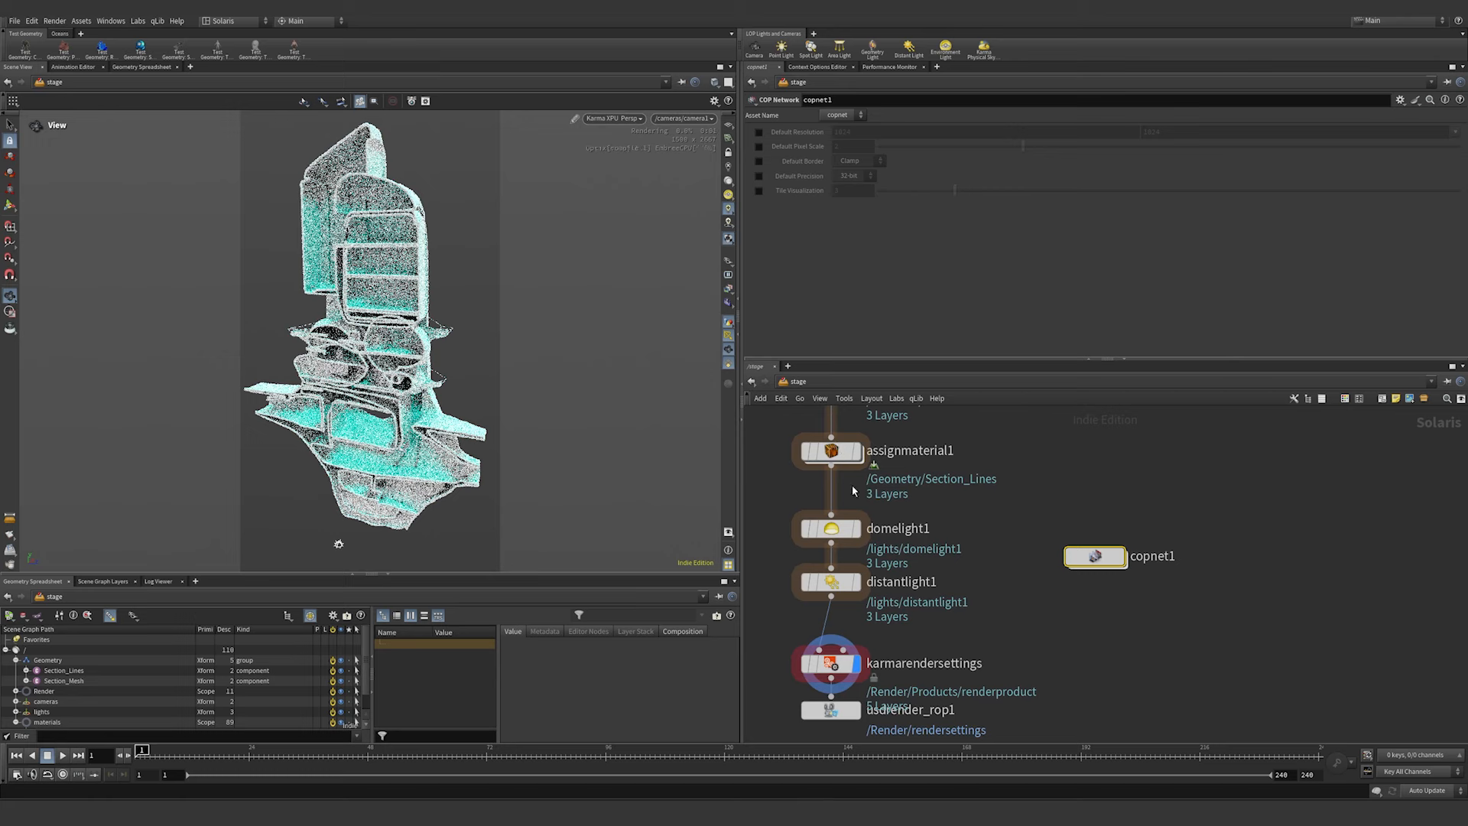
left_click(727, 305)
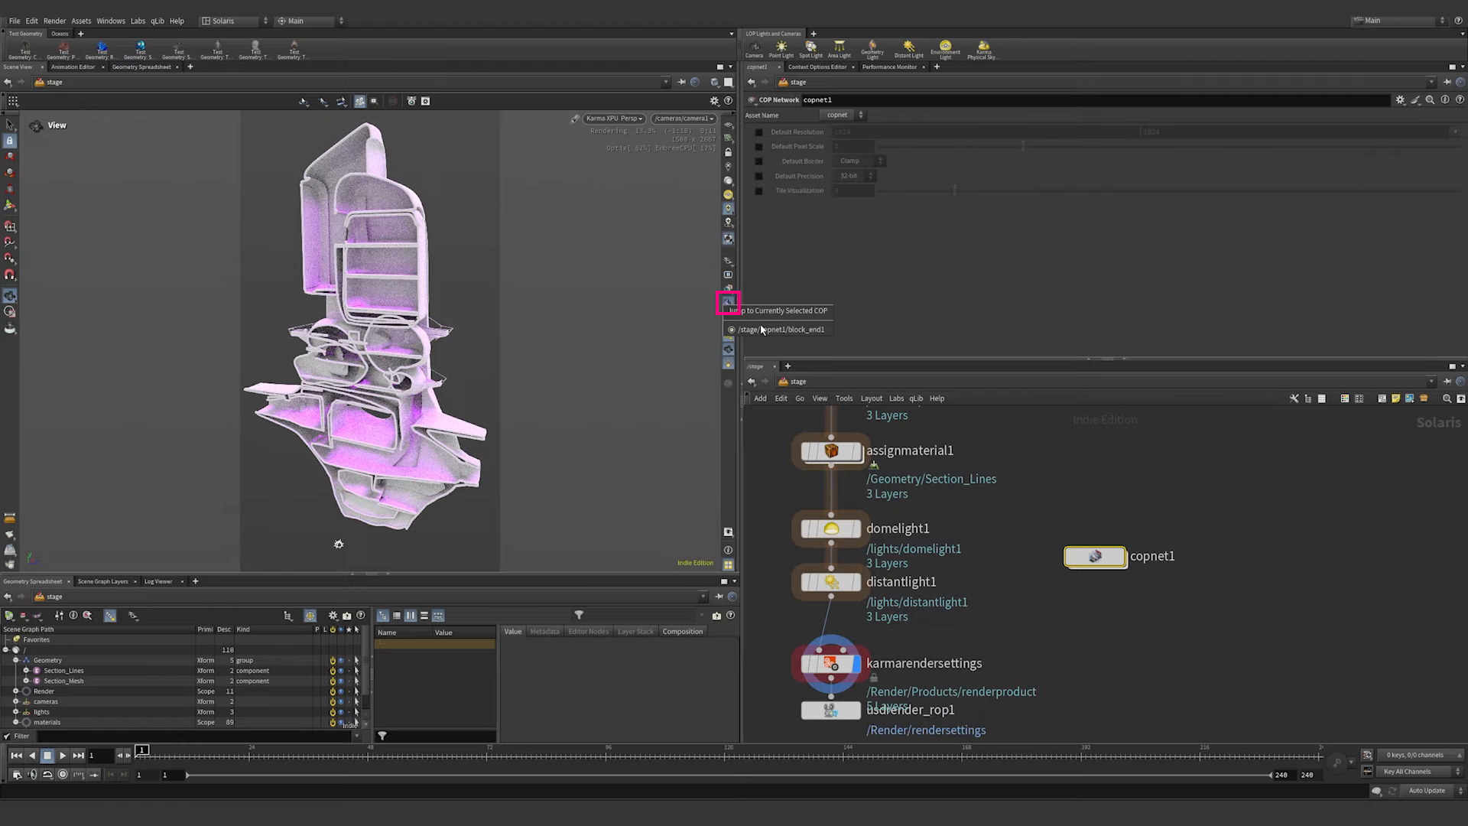
left_click(761, 331)
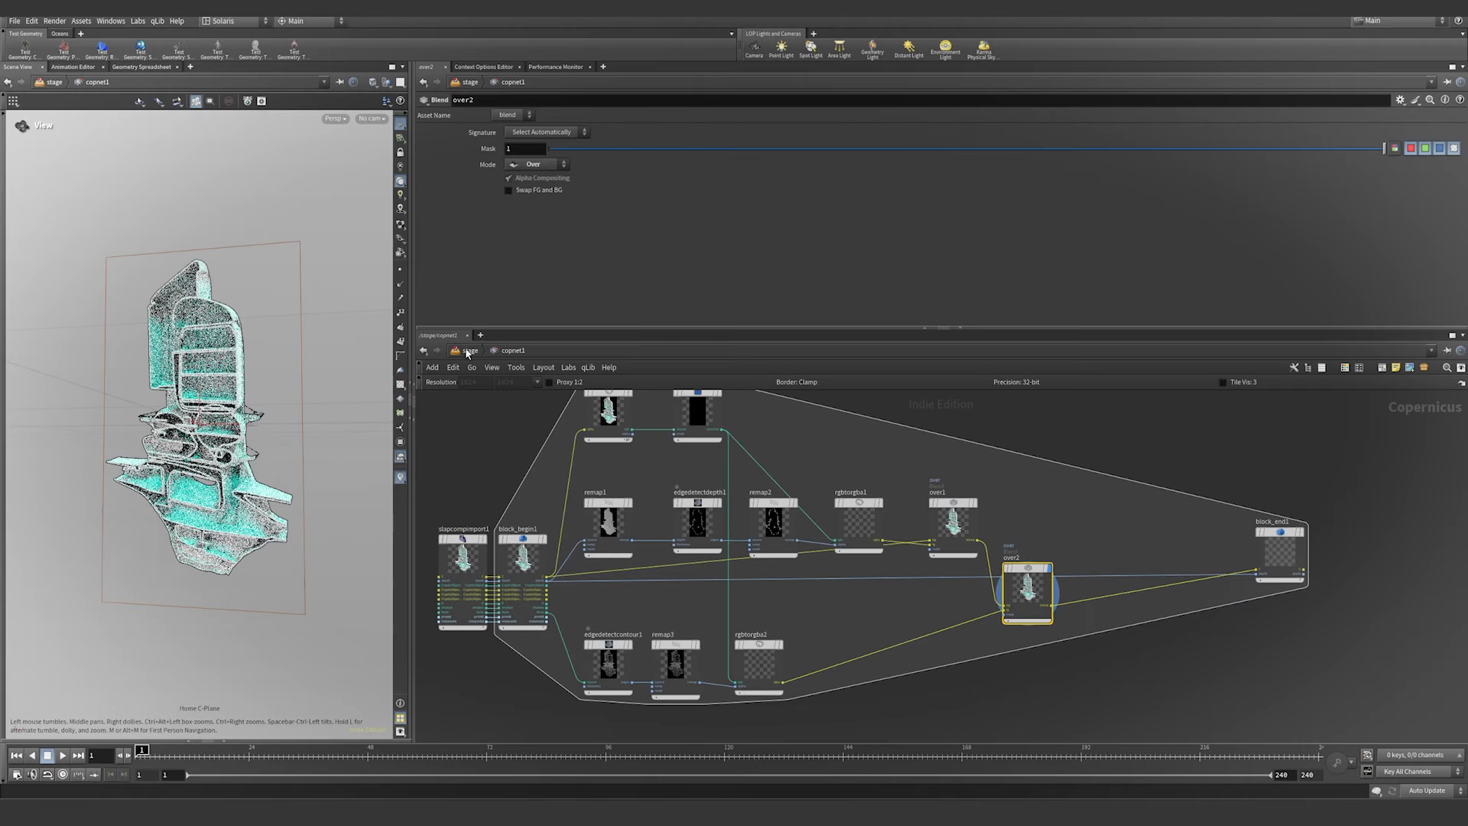
key("u")
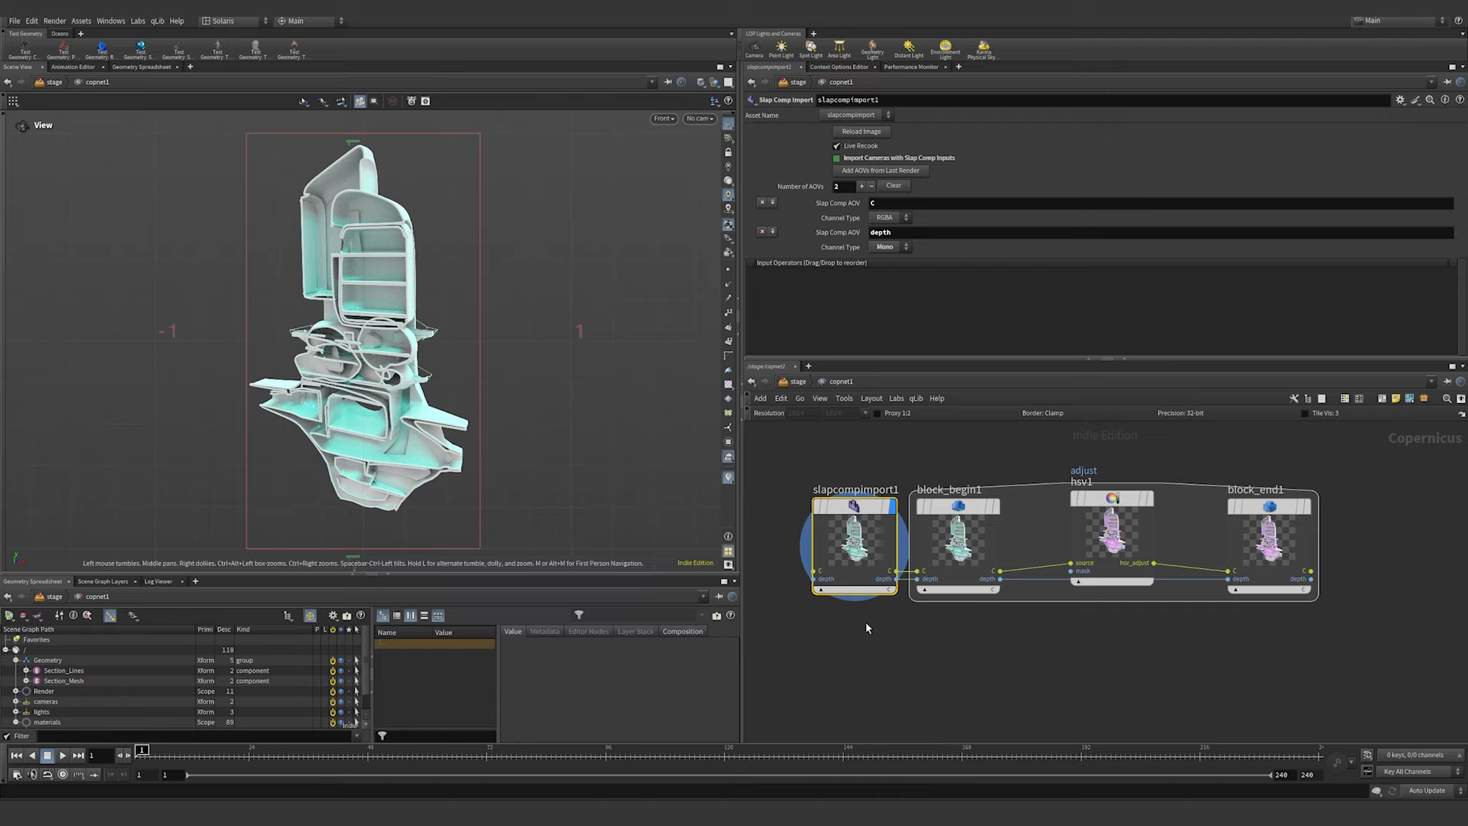
- Add the AOVs from the last render to slapcompimport1 and move block_end1 farther from block_begin1
left_click(865, 171)
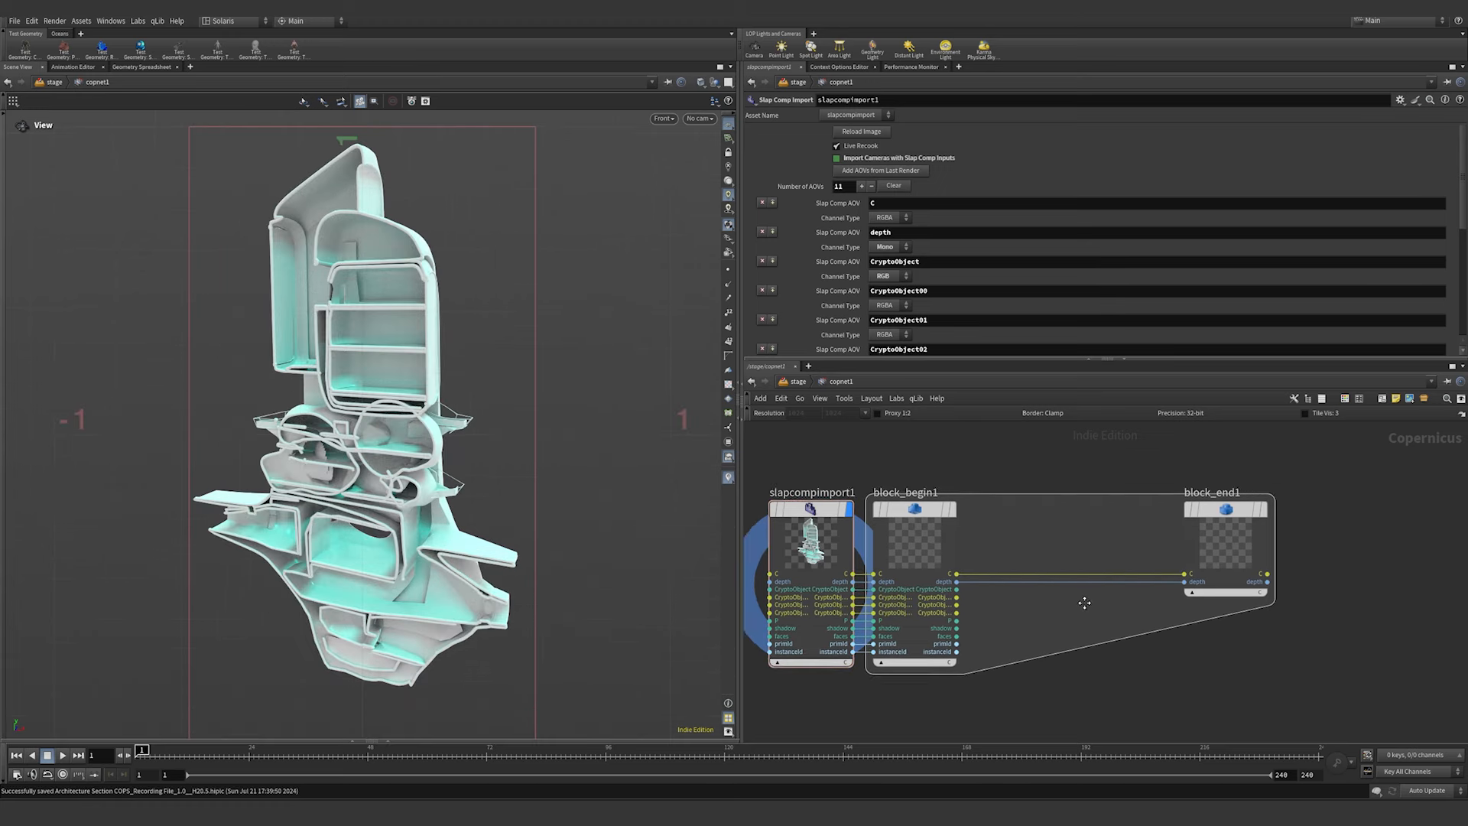
scroll(1031, 589, "down", 3)
left_click_drag(1067, 536, 1232, 535)
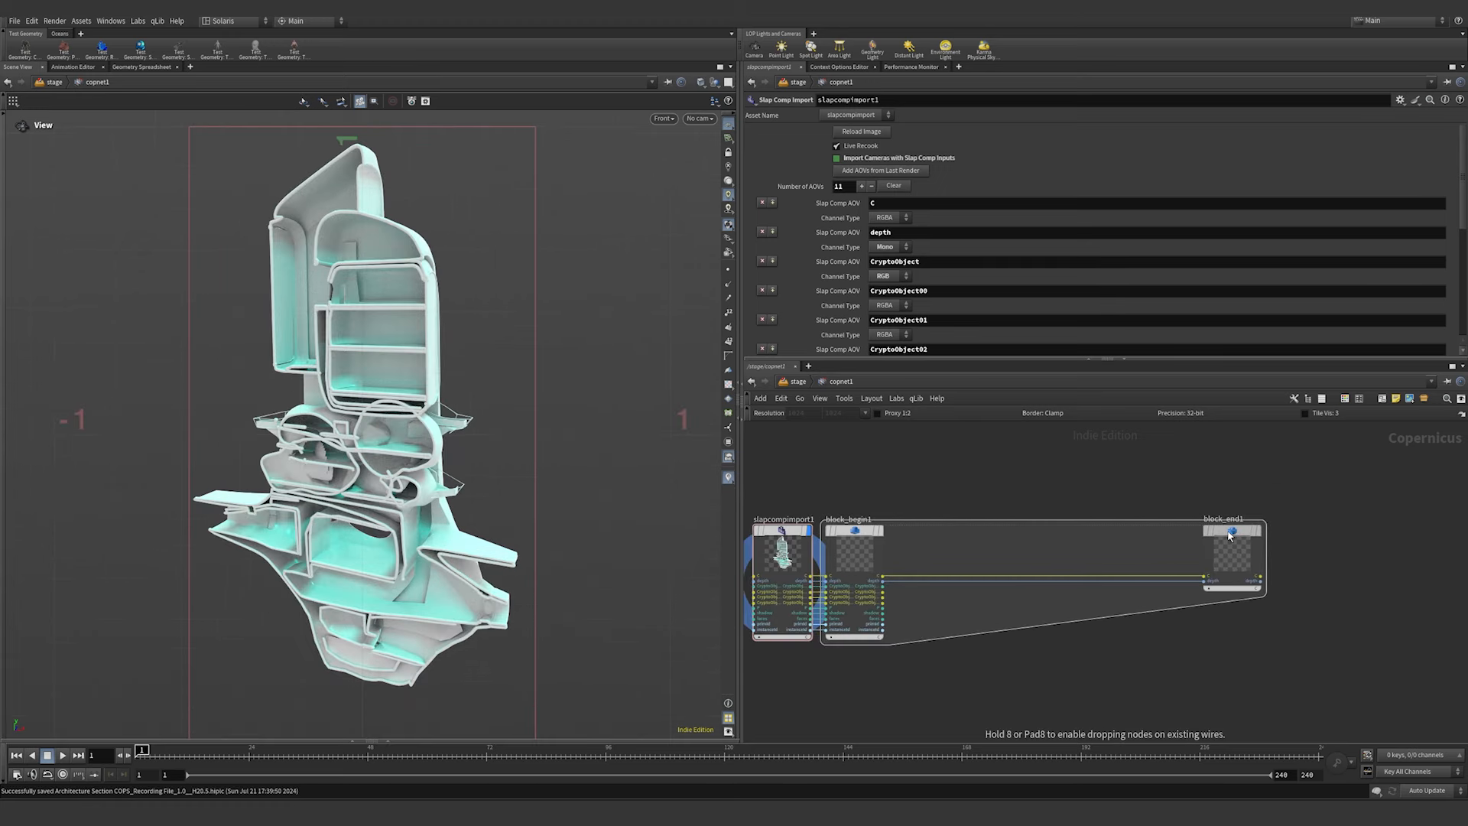
- Place an Edge Detect by Depth node above the wires between block_begin1 and block_end1
key("Tab")
type("edge d")
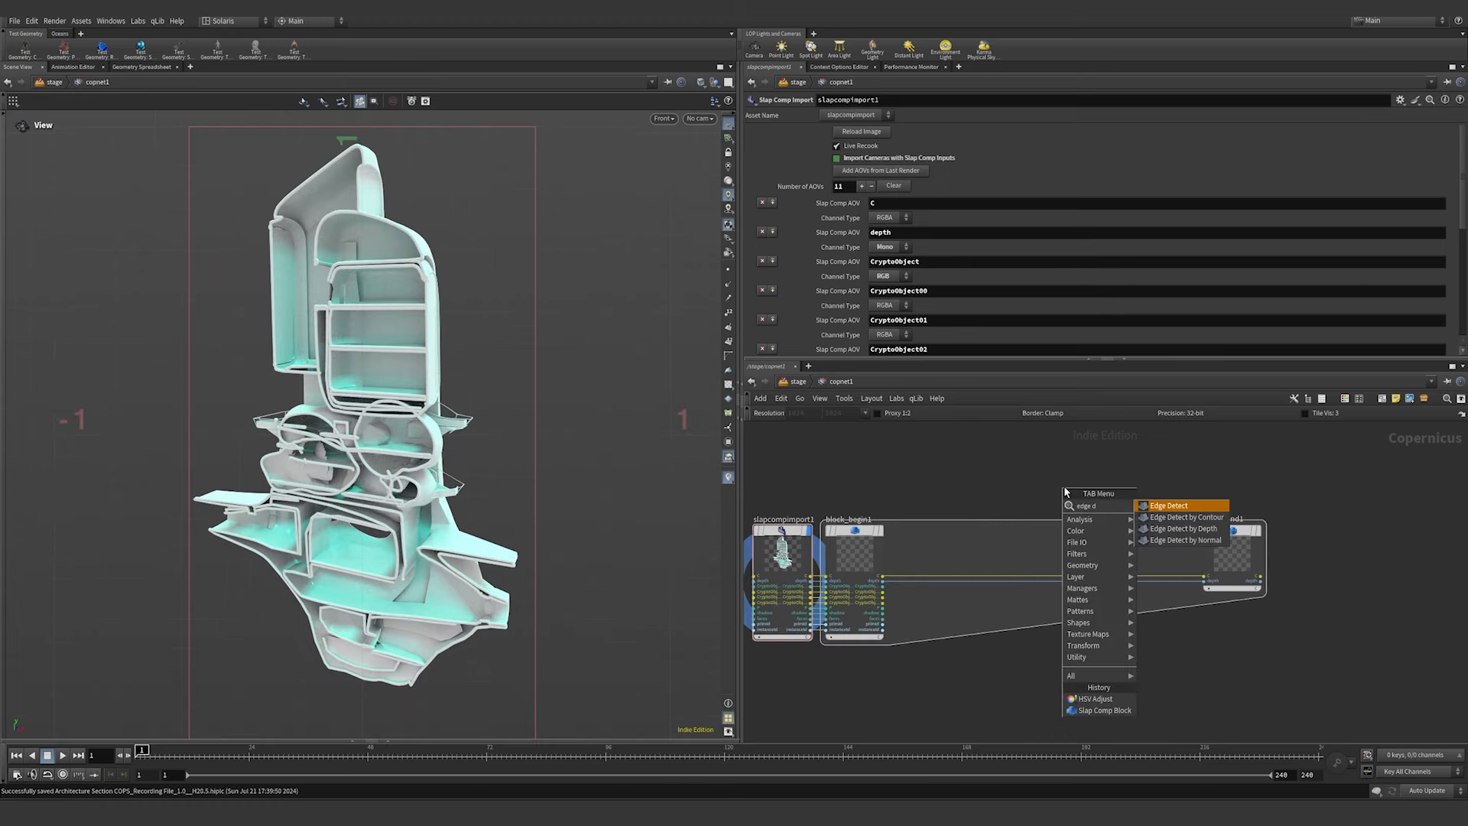
key("Down")
key("Down")
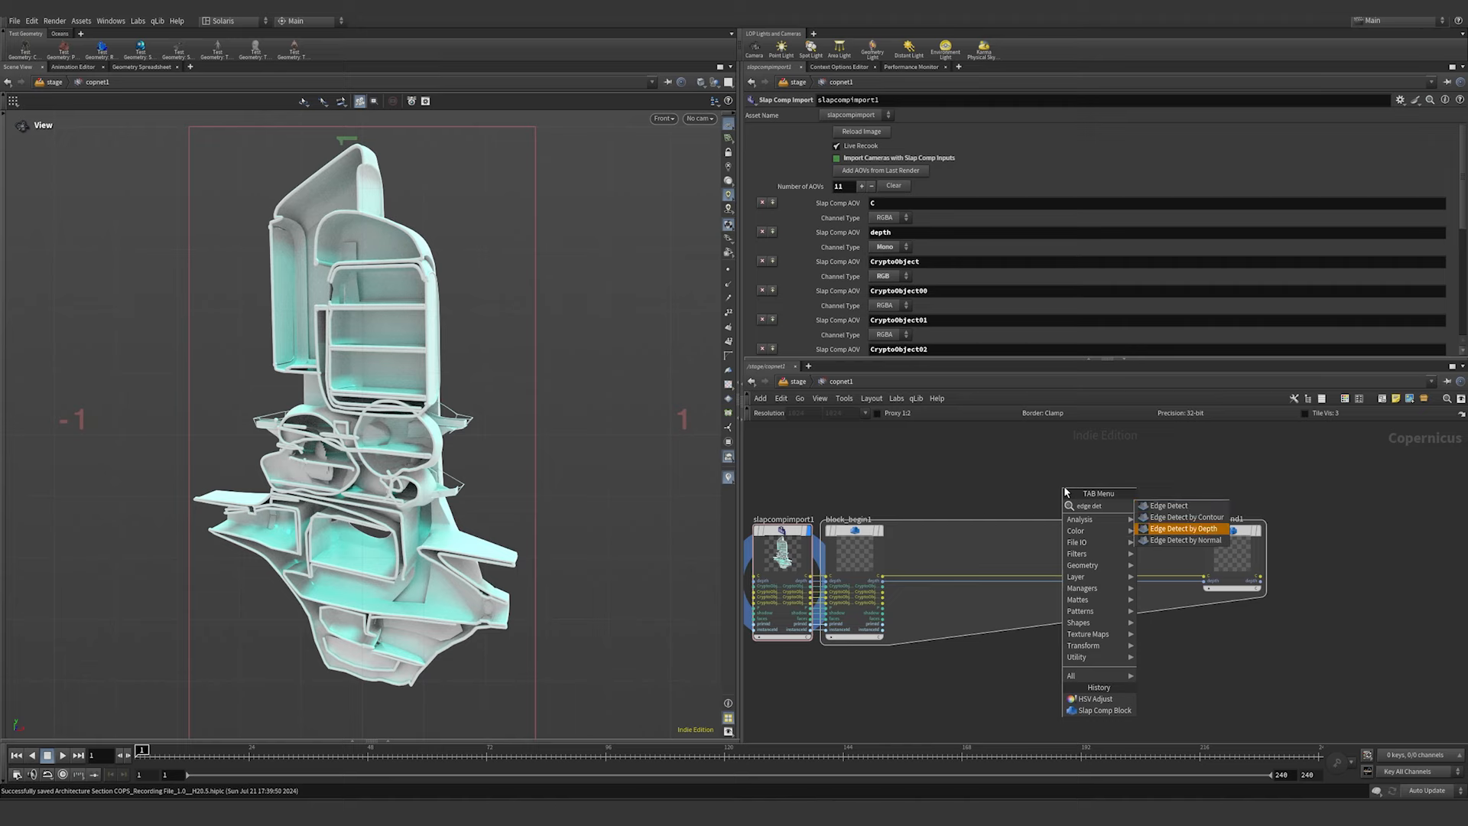
key("Return")
left_click(1067, 497)
scroll(1122, 575, "up", 3)
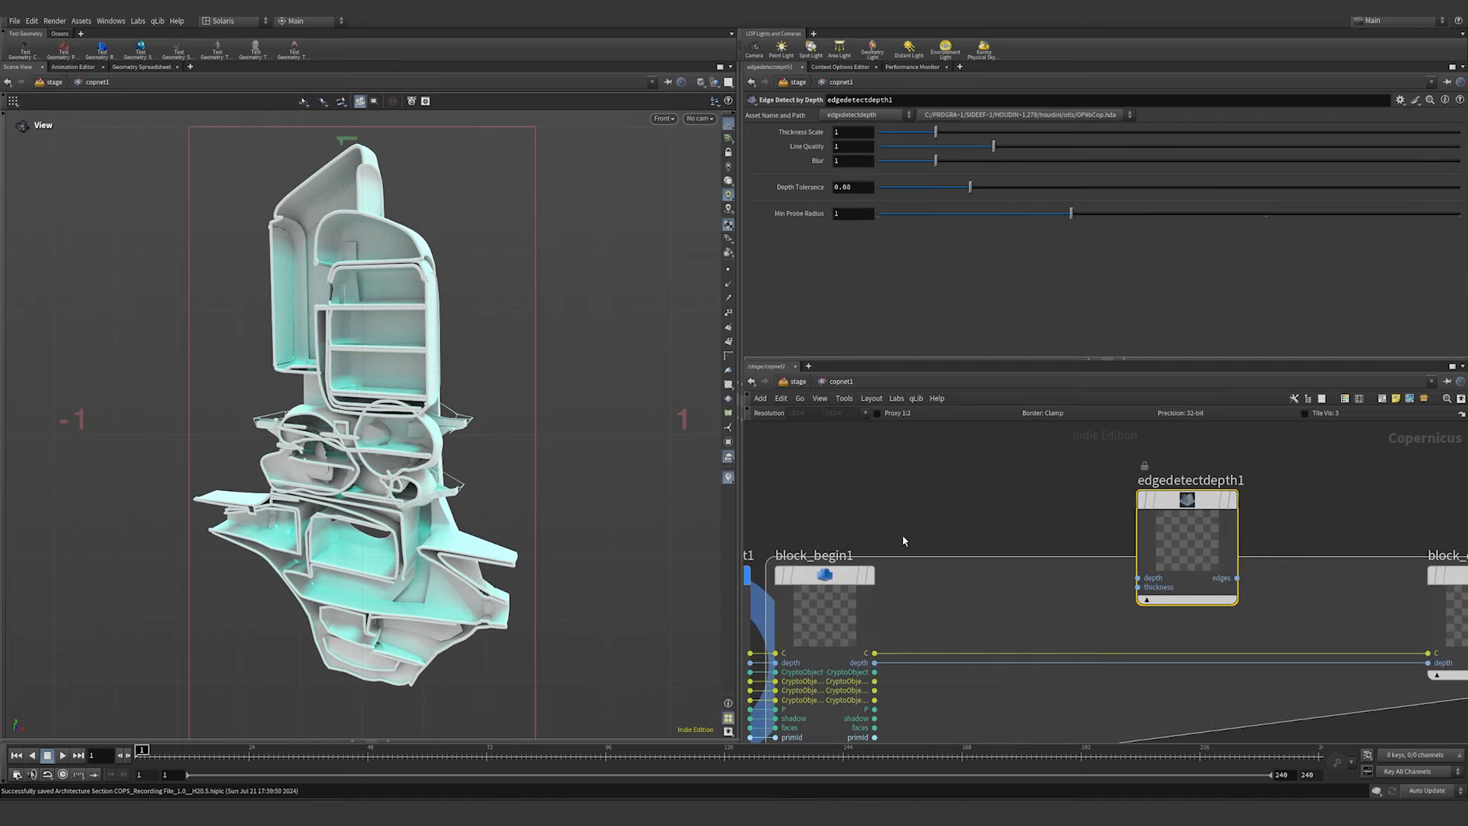
middle_click_drag(903, 533, 930, 512)
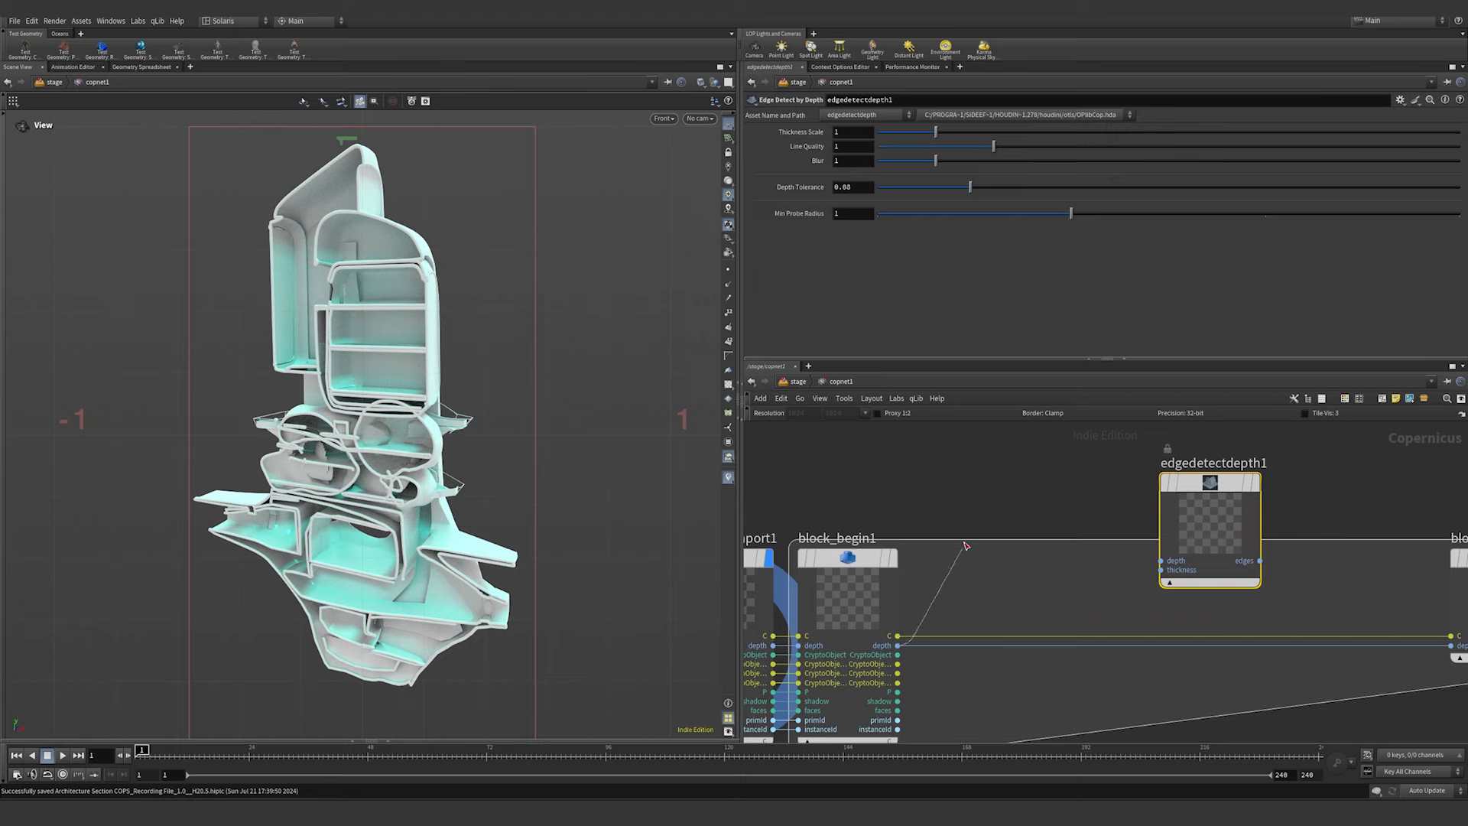
- Add a Remap node fed by block_begin1's depth output, display it, and connect it to edgedetectdepth1's depth input
left_click_drag(897, 635, 967, 533)
type("remap")
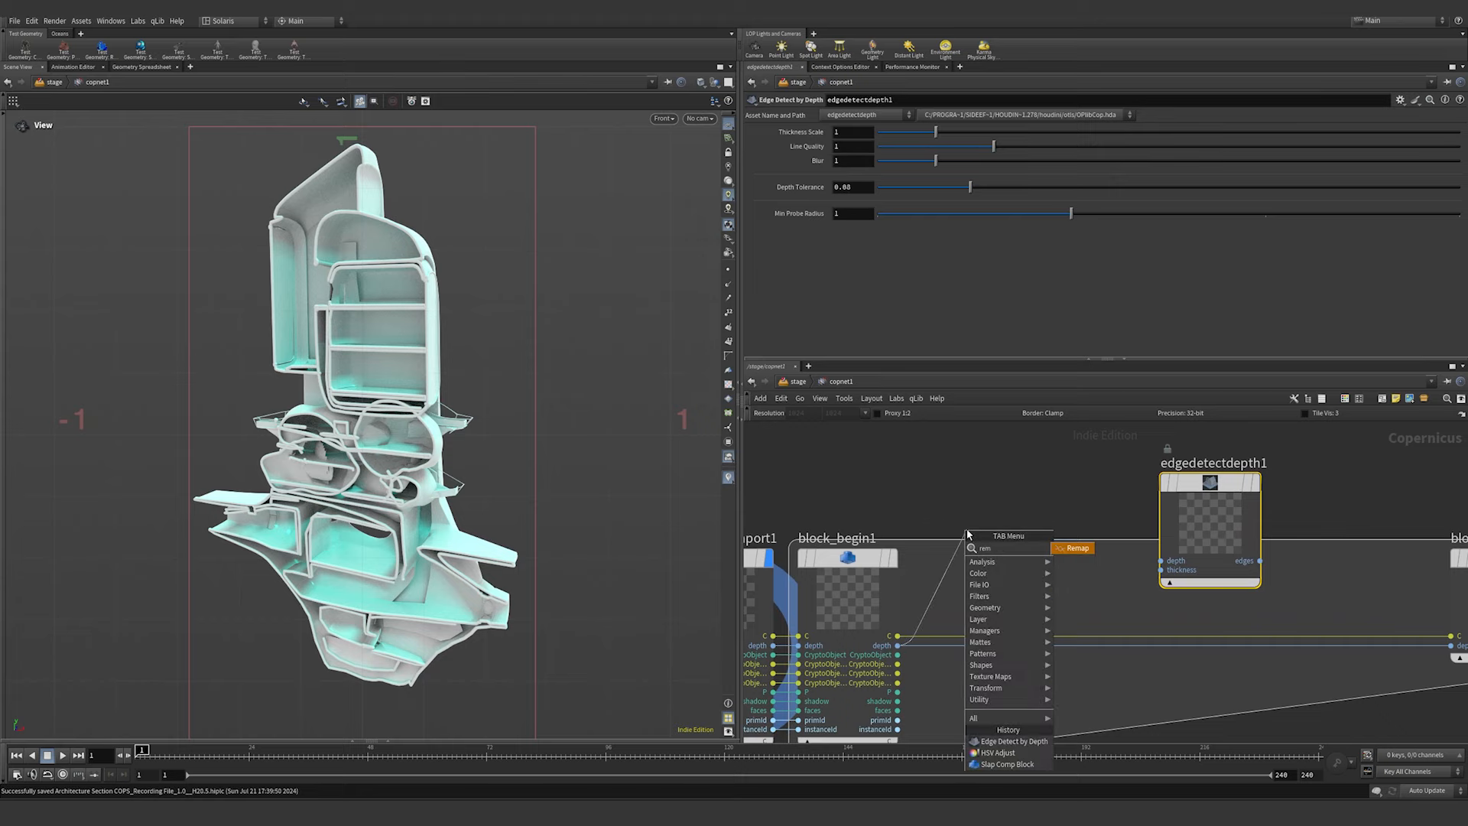
key("Return")
left_click_drag(991, 533, 971, 507)
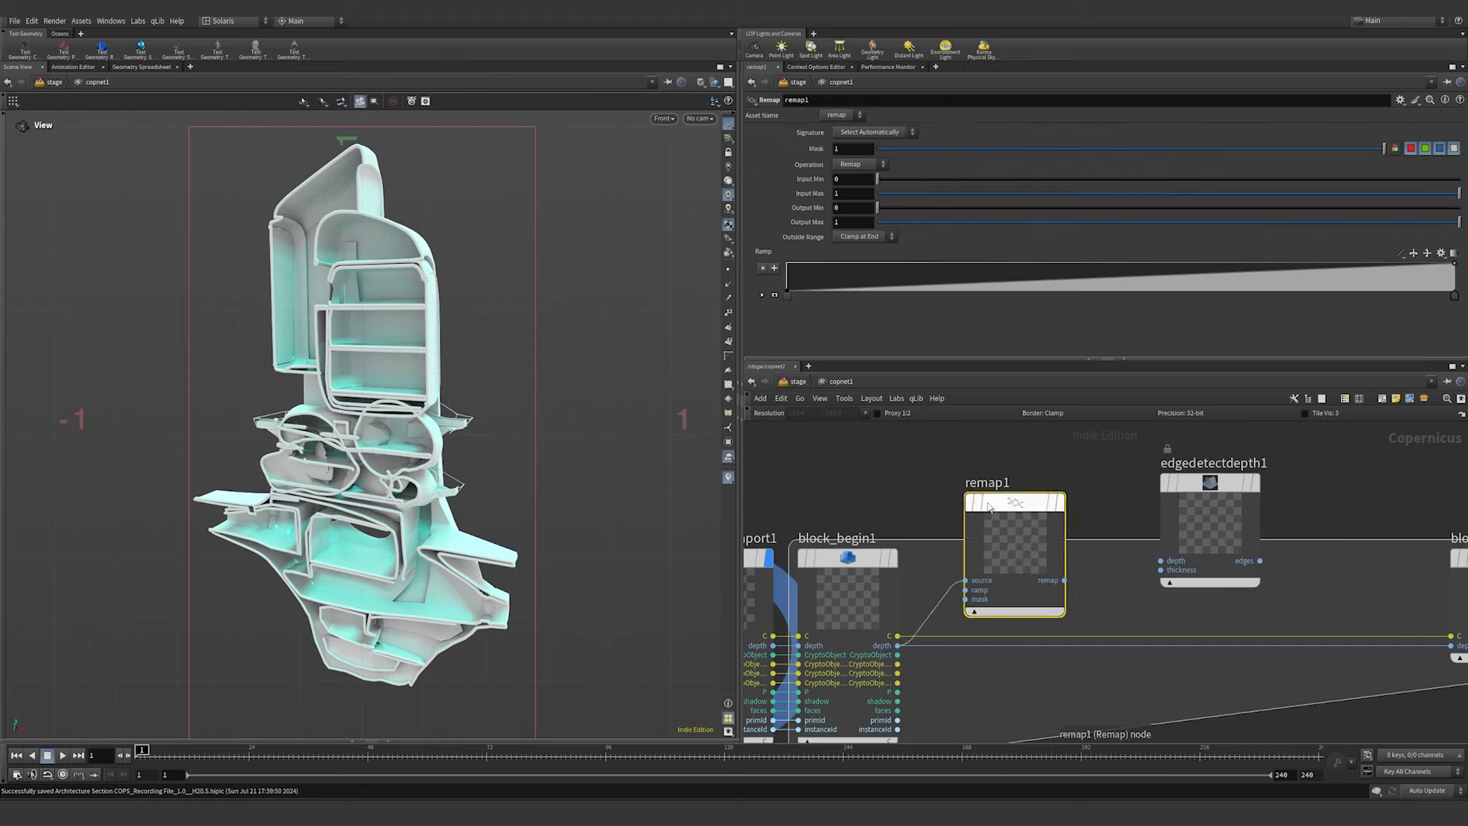
left_click(1061, 503)
left_click_drag(1065, 581, 1161, 561)
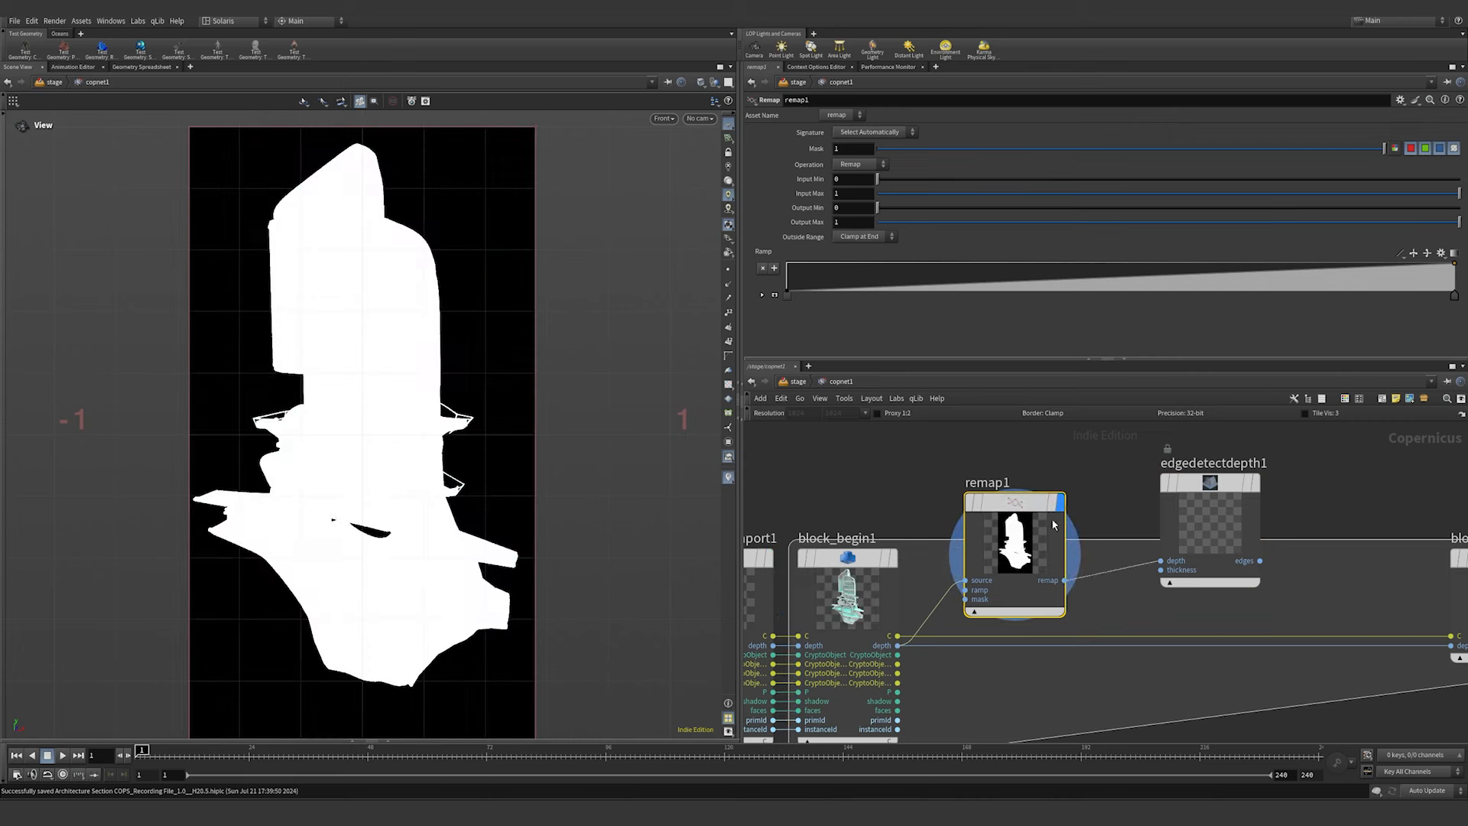
left_click_drag(1052, 517, 1062, 497)
- Set remap1's input maximum to 100 and bend its ramp downward with points at about 0.28 and 0.6
mouse_move(854, 197)
middle_mouse_down()
mouse_move(854, 171)
mouse_move(1362, 178)
mouse_move(3, 180)
mouse_move(147, 187)
middle_mouse_up()
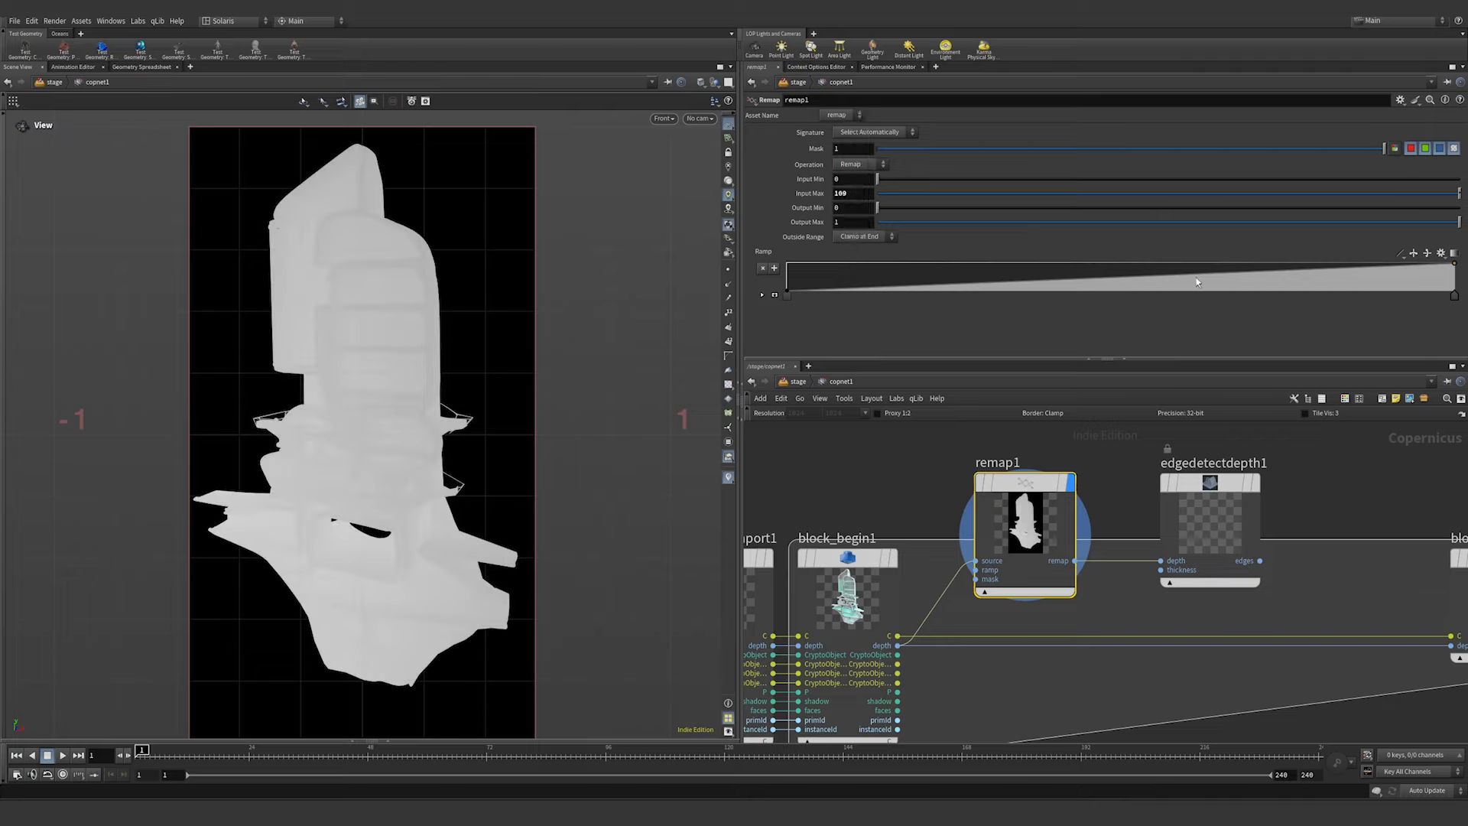
mouse_move(1198, 282)
left_mouse_down()
mouse_move(1206, 291)
mouse_move(910, 290)
mouse_move(1003, 335)
left_mouse_up()
left_click(775, 295)
scroll(1011, 283, "down", 2)
left_click_drag(1156, 301, 1181, 305)
left_click_drag(1004, 336, 975, 336)
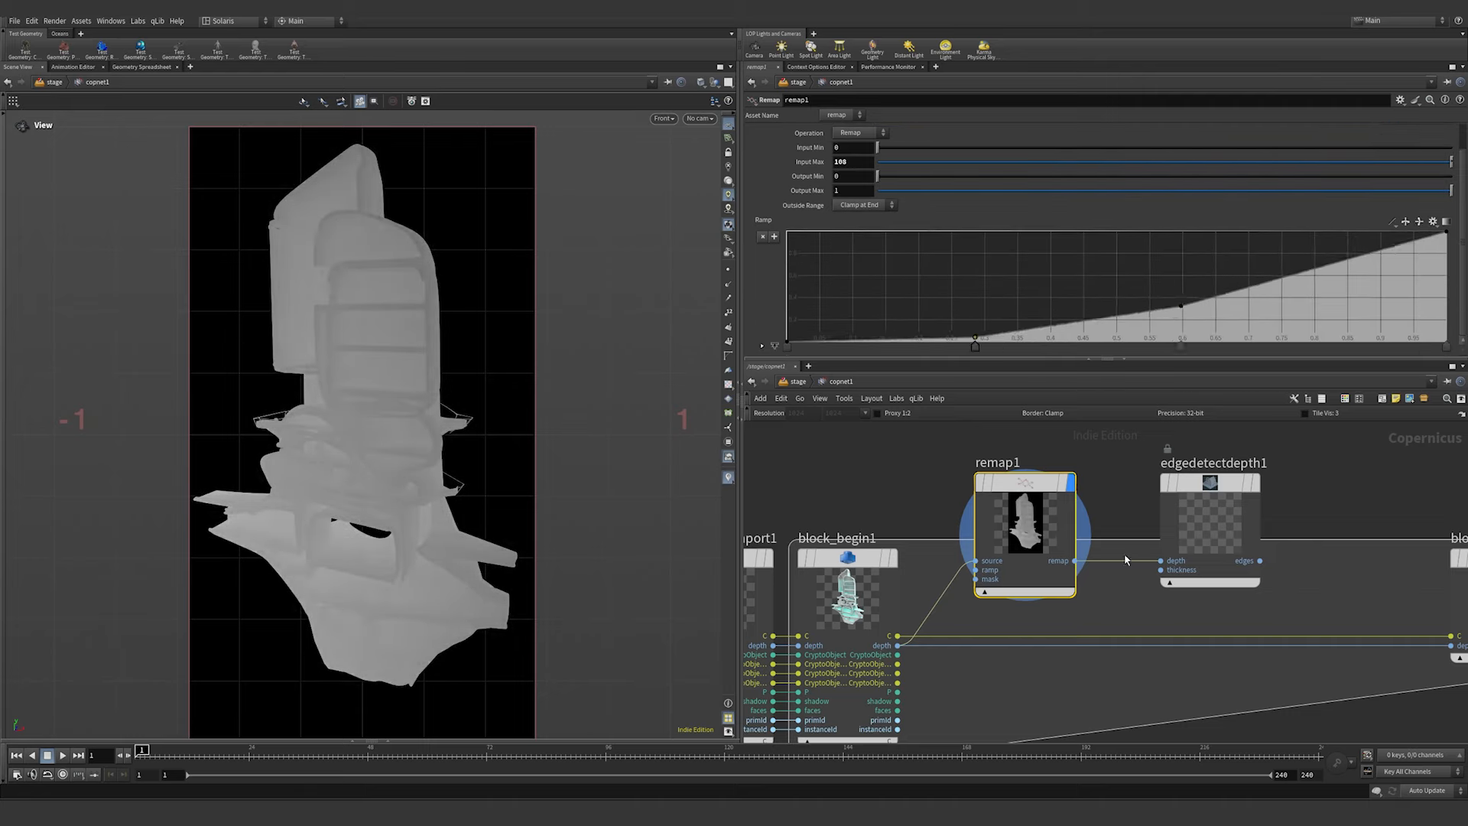
- Display edgedetectdepth1 and set its thickness scale to about 7.98, blur to 0.227 and depth tolerance to 0.1241
left_click(1118, 560)
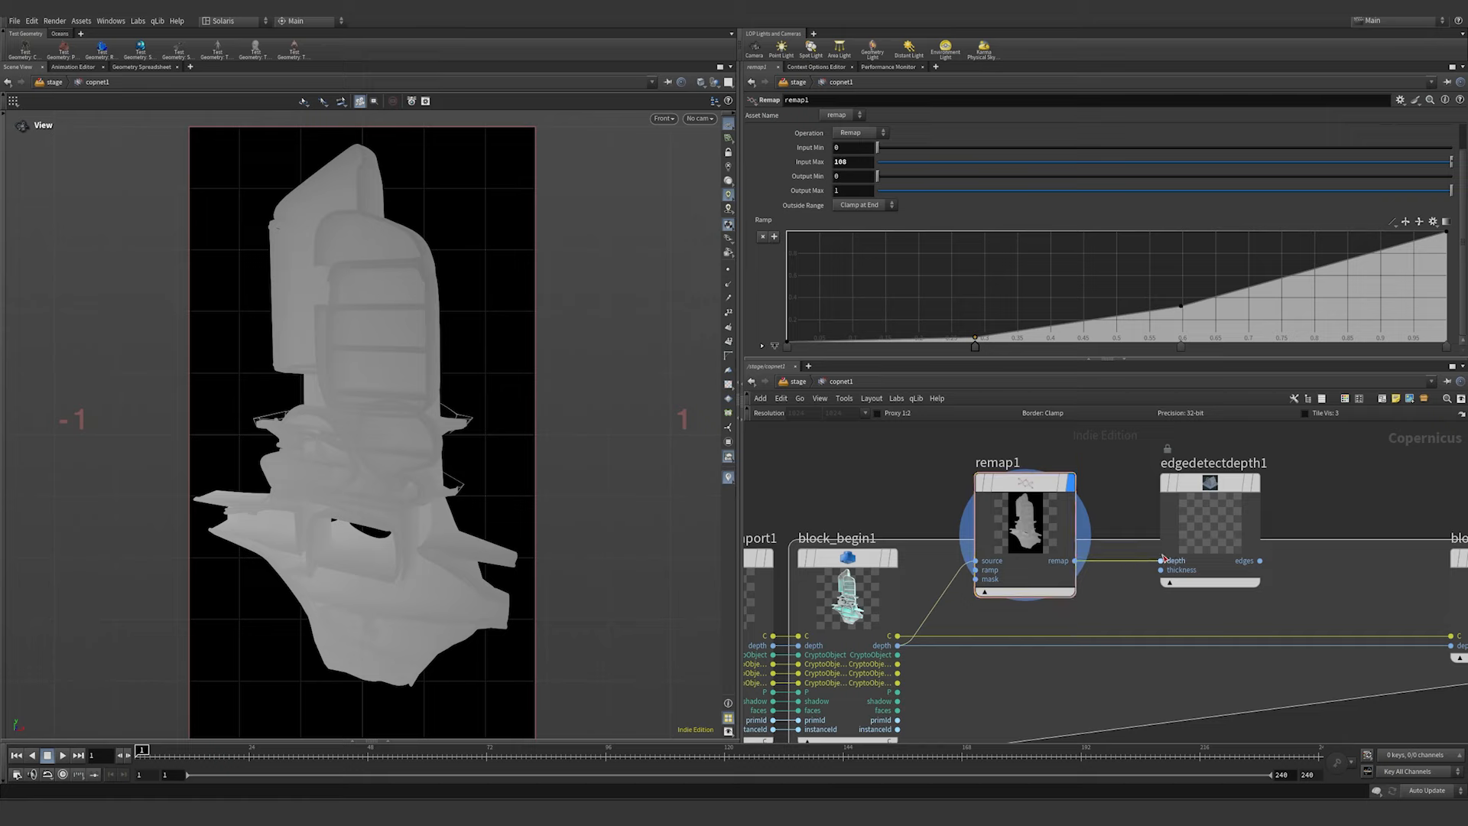
left_click(1256, 484)
left_click(1227, 487)
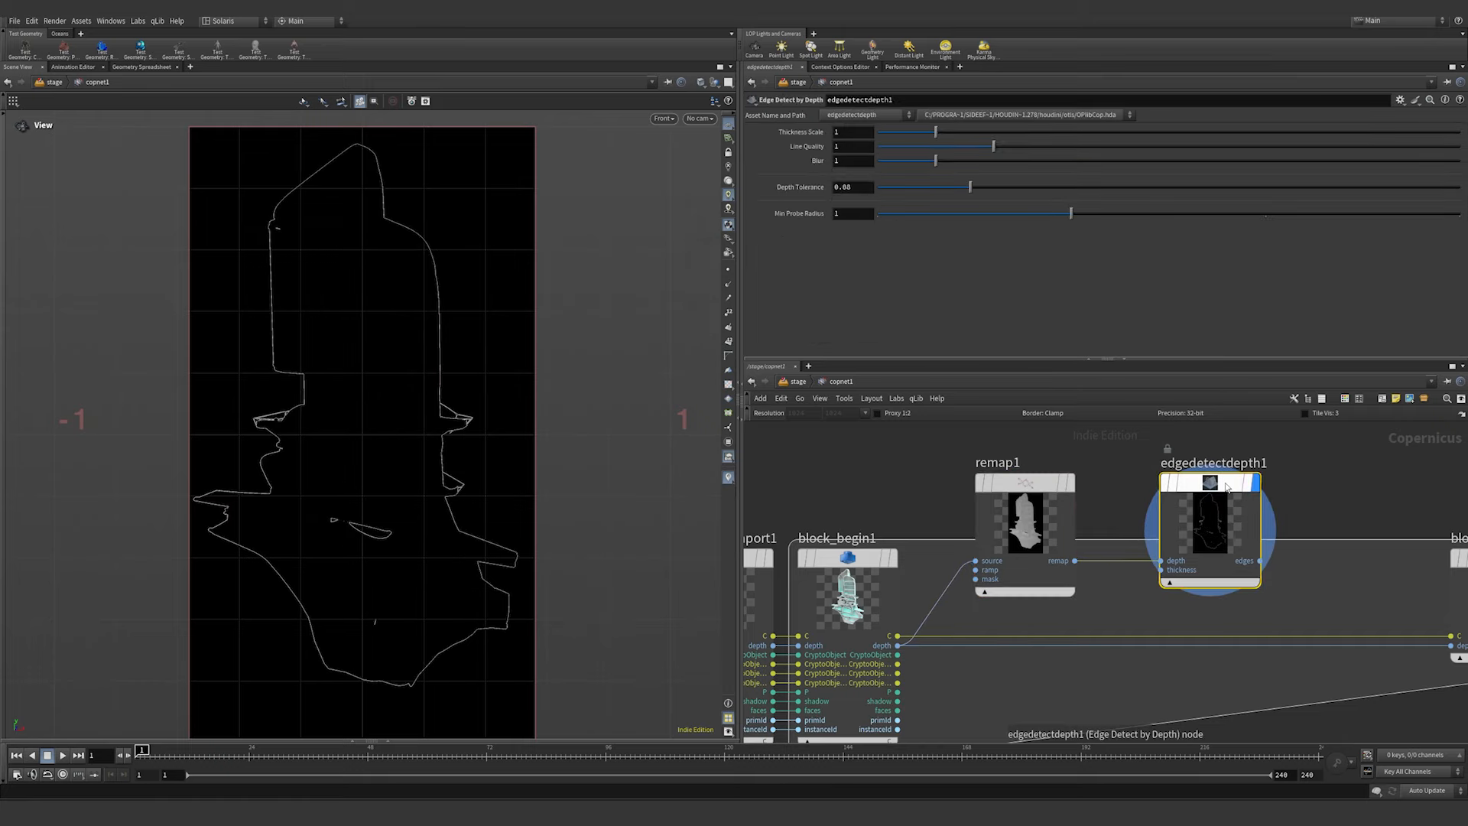
left_click_drag(935, 132, 1196, 133)
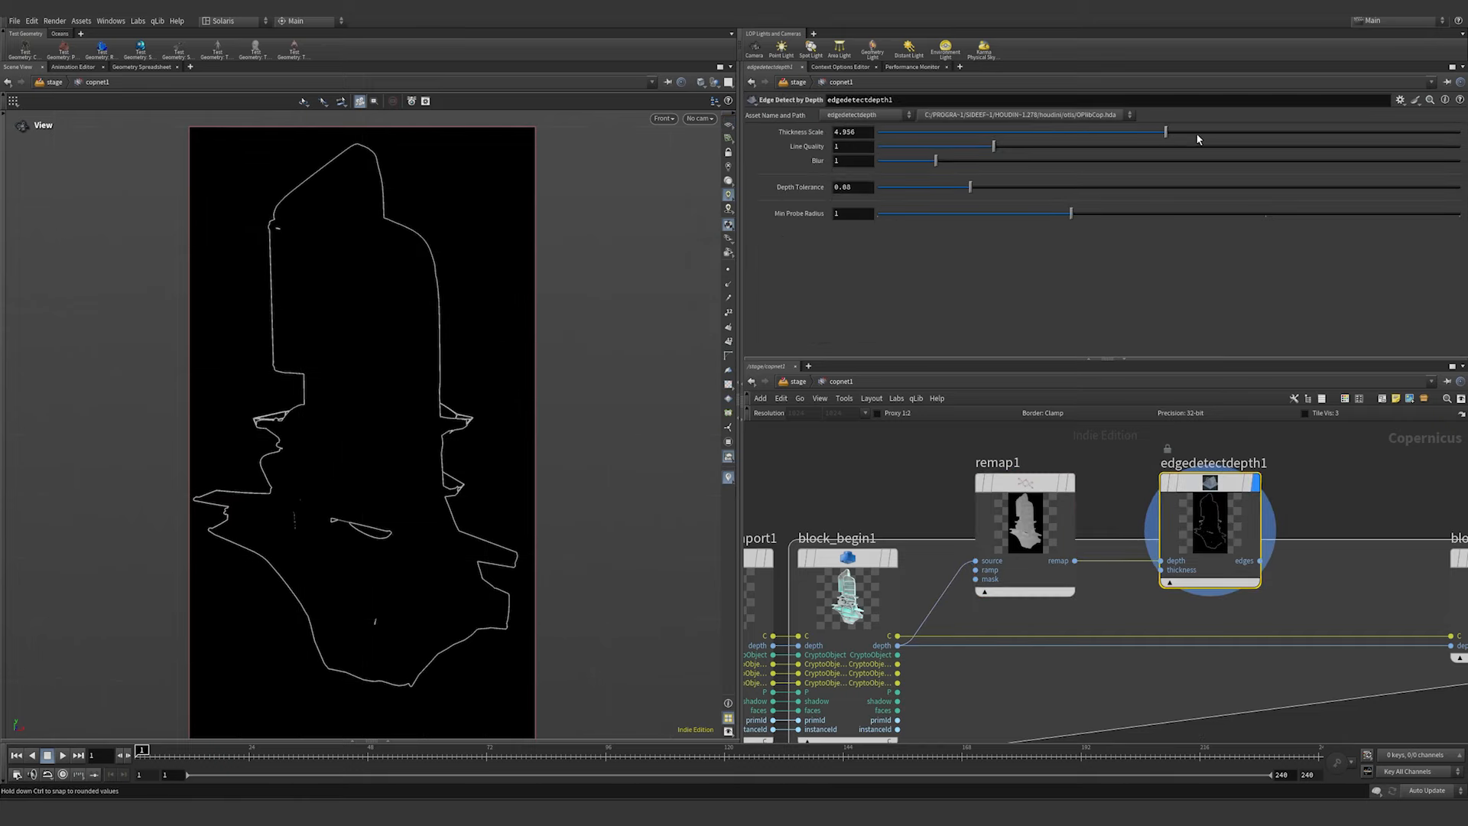
left_click_drag(934, 173, 1022, 164)
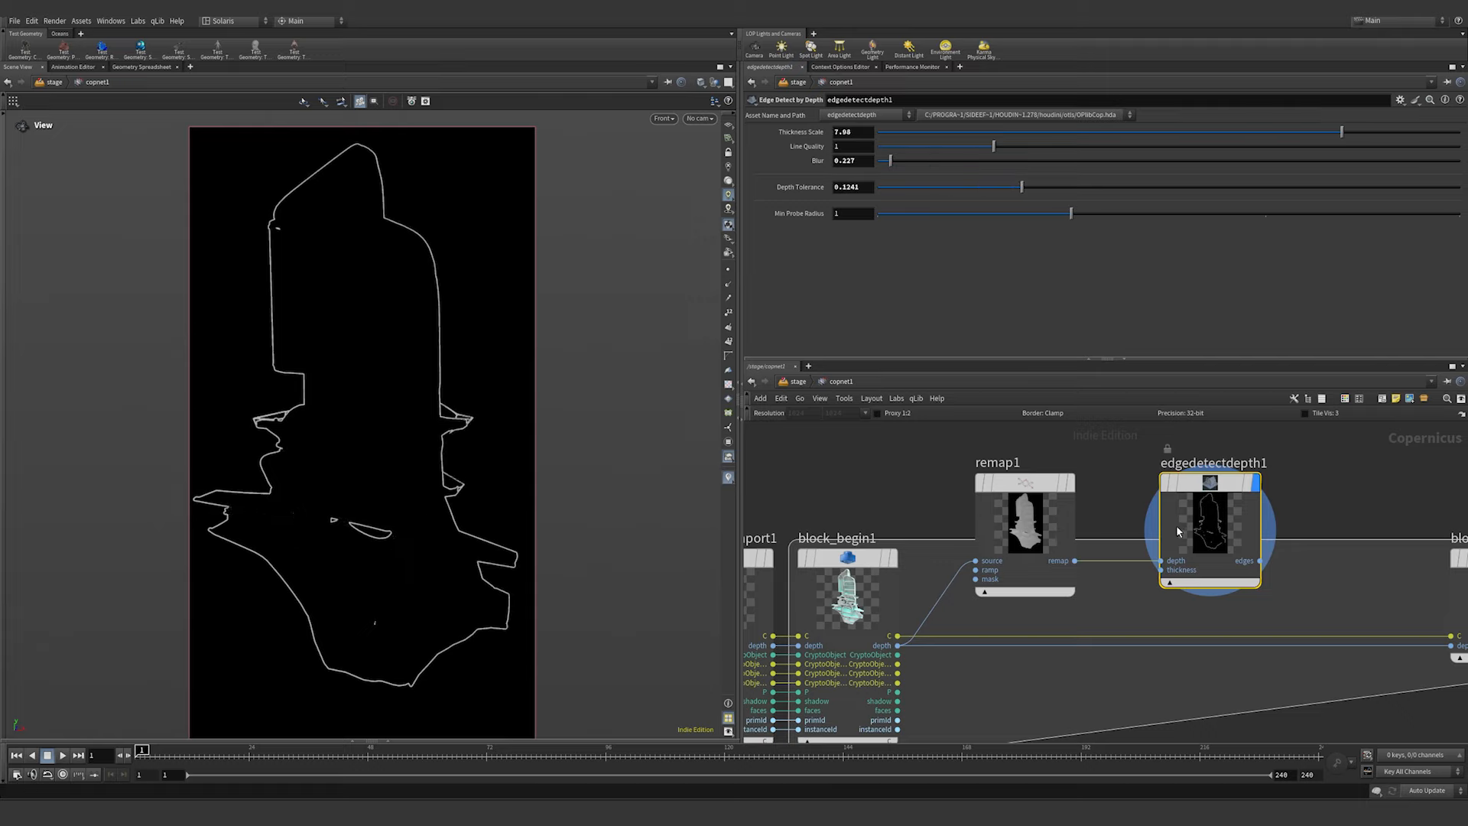
- Add a second Remap node after edgedetectdepth1 to process its edges output
scroll(1177, 530, "down", 3)
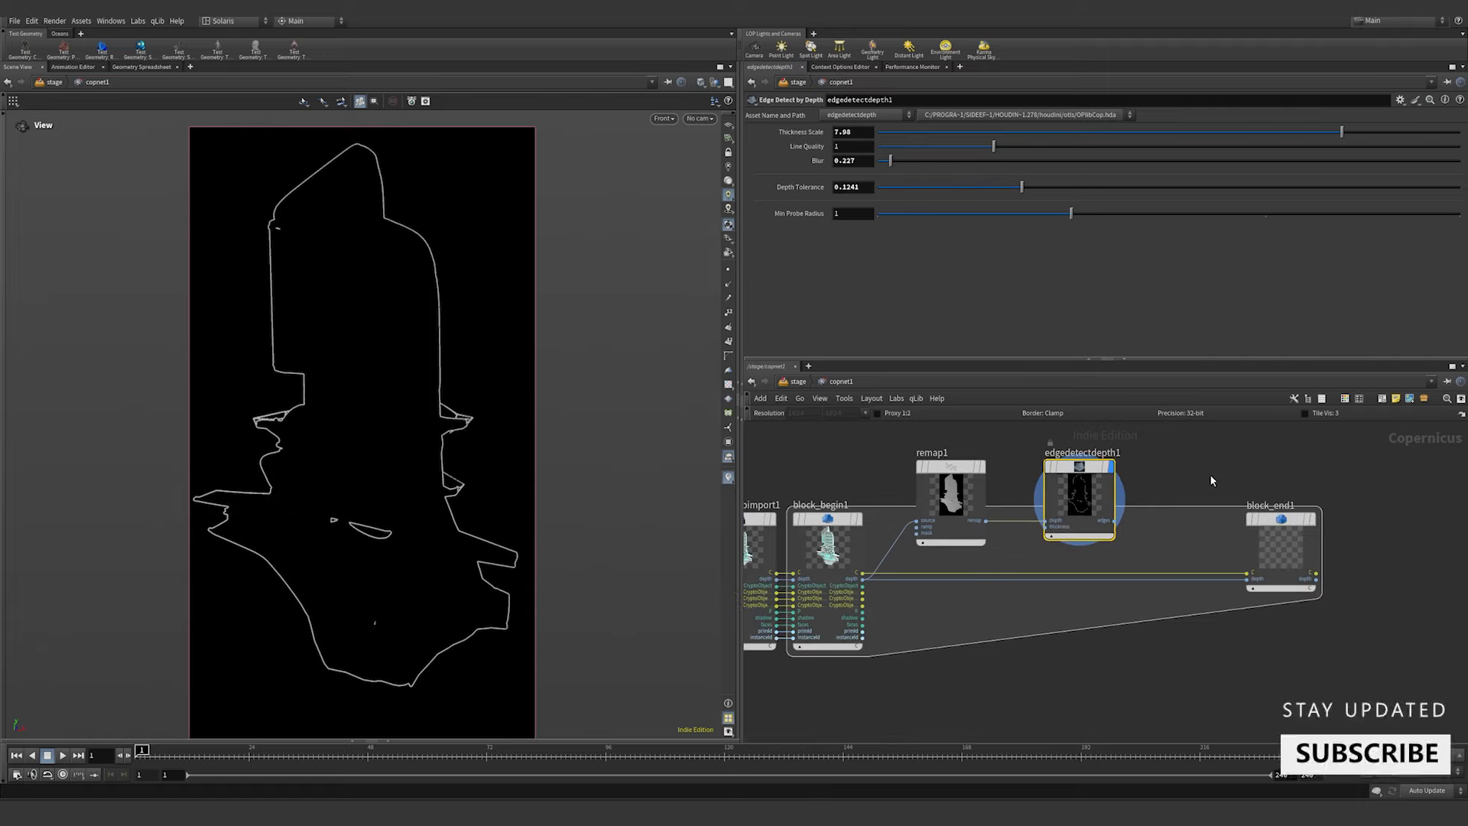
scroll(1157, 470, "up", 2)
key("Tab")
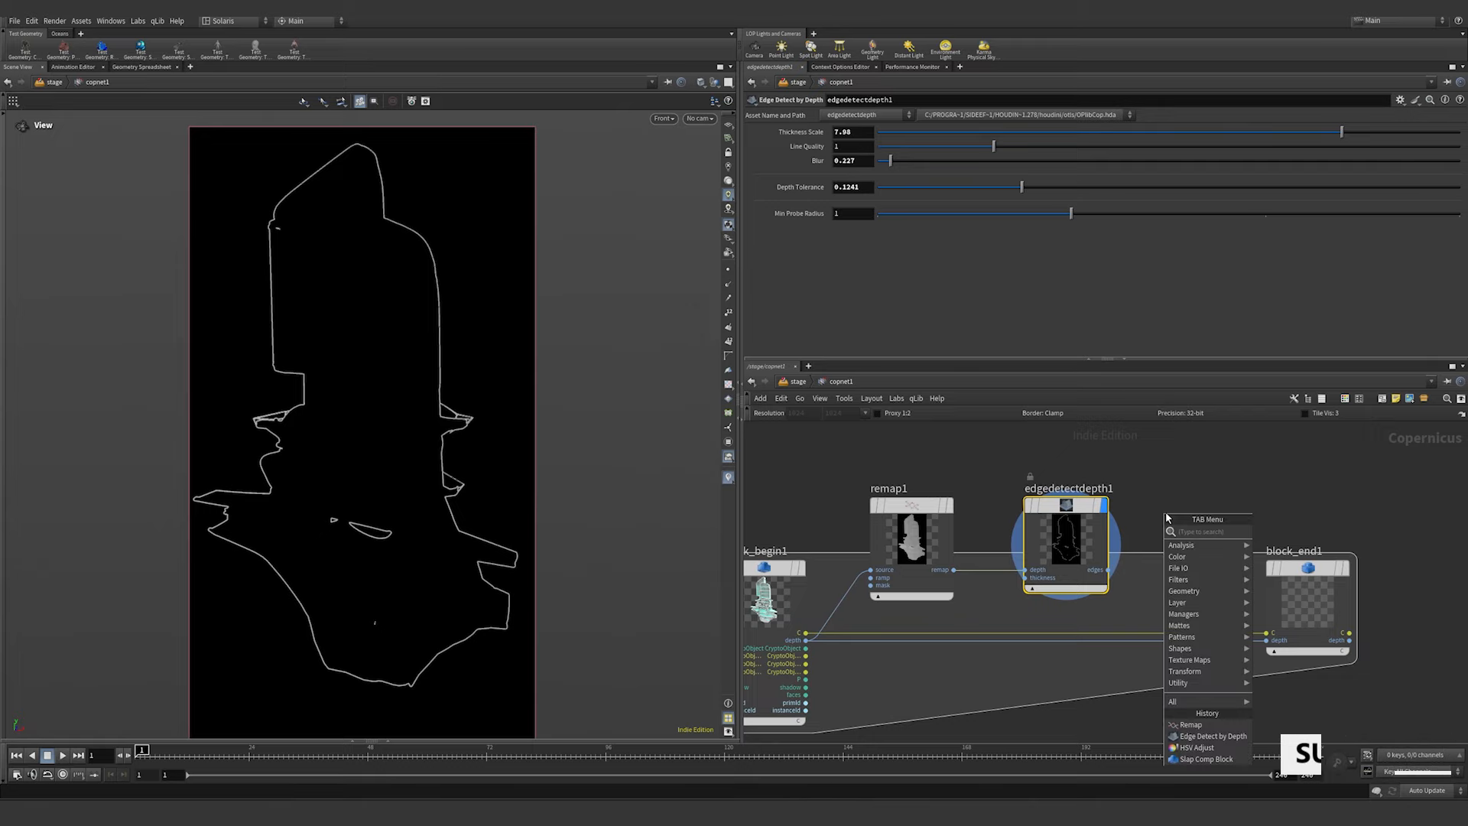
type("remap")
key("Return")
left_click(1166, 513)
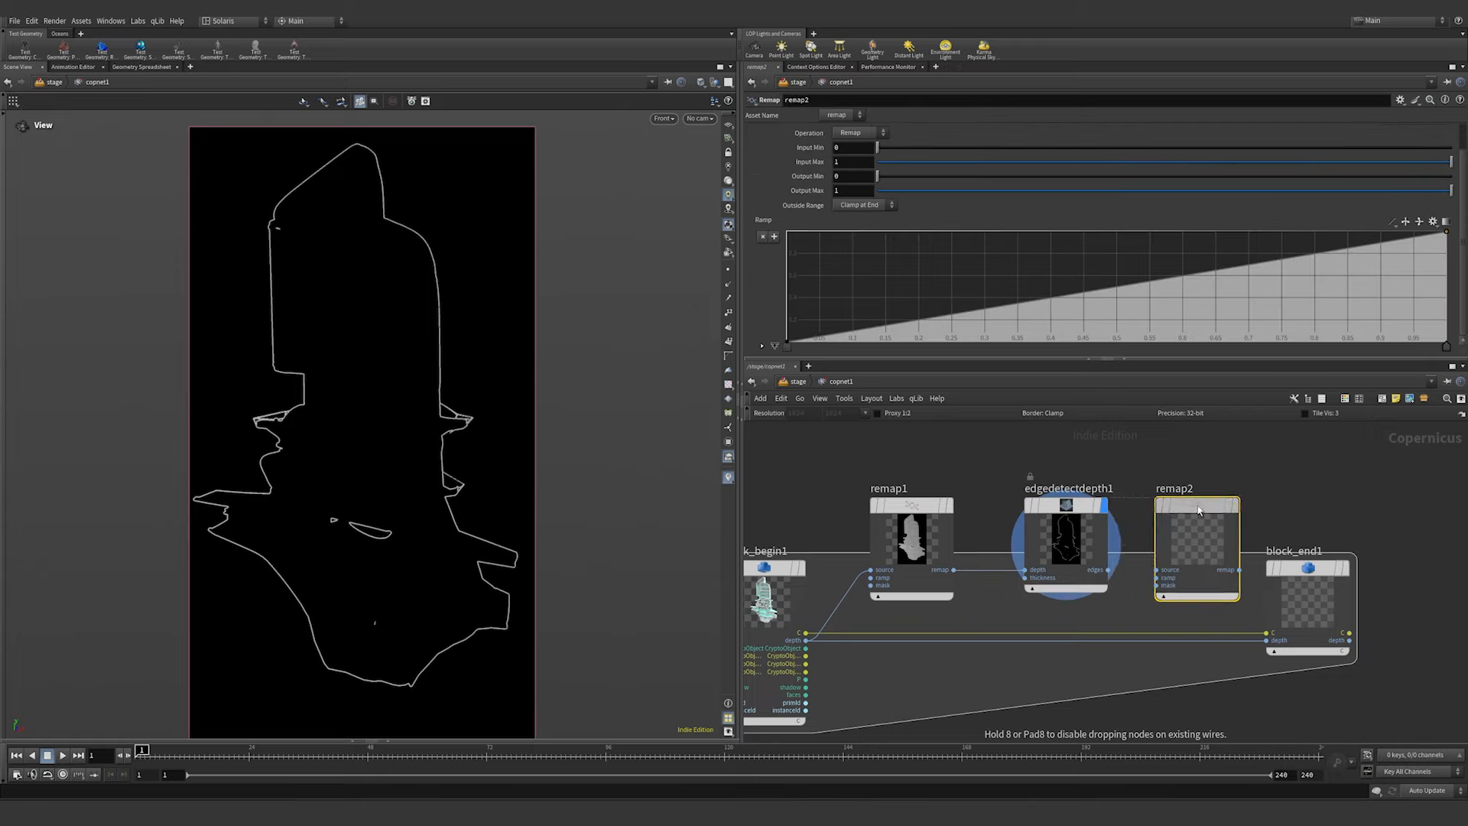
- Start remap2's ramp at about 0.06, raise a point at about 0.25, and save the file
left_click_drag(788, 346, 828, 356)
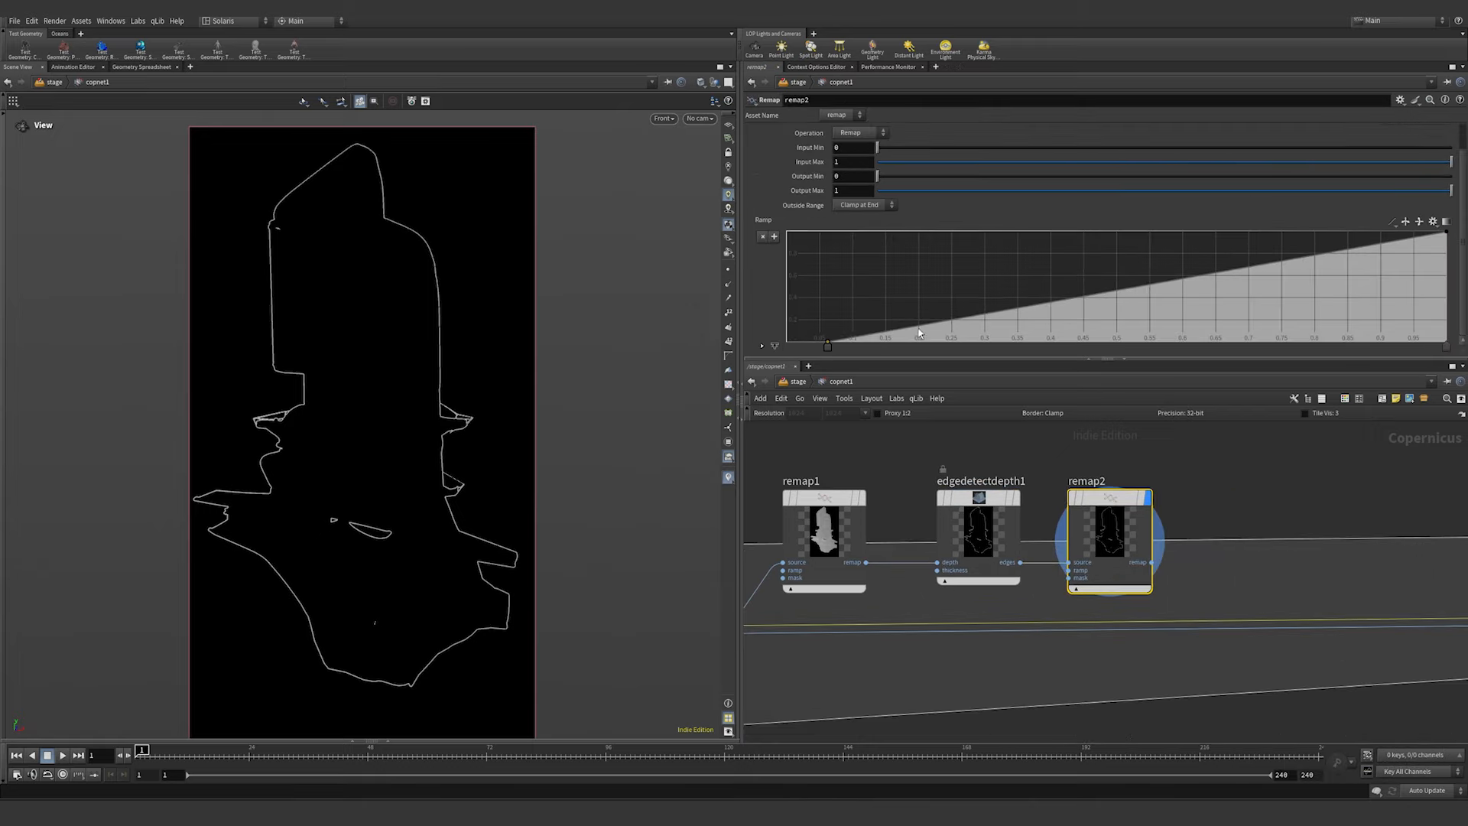
left_click_drag(918, 327, 953, 295)
key("ctrl+s")
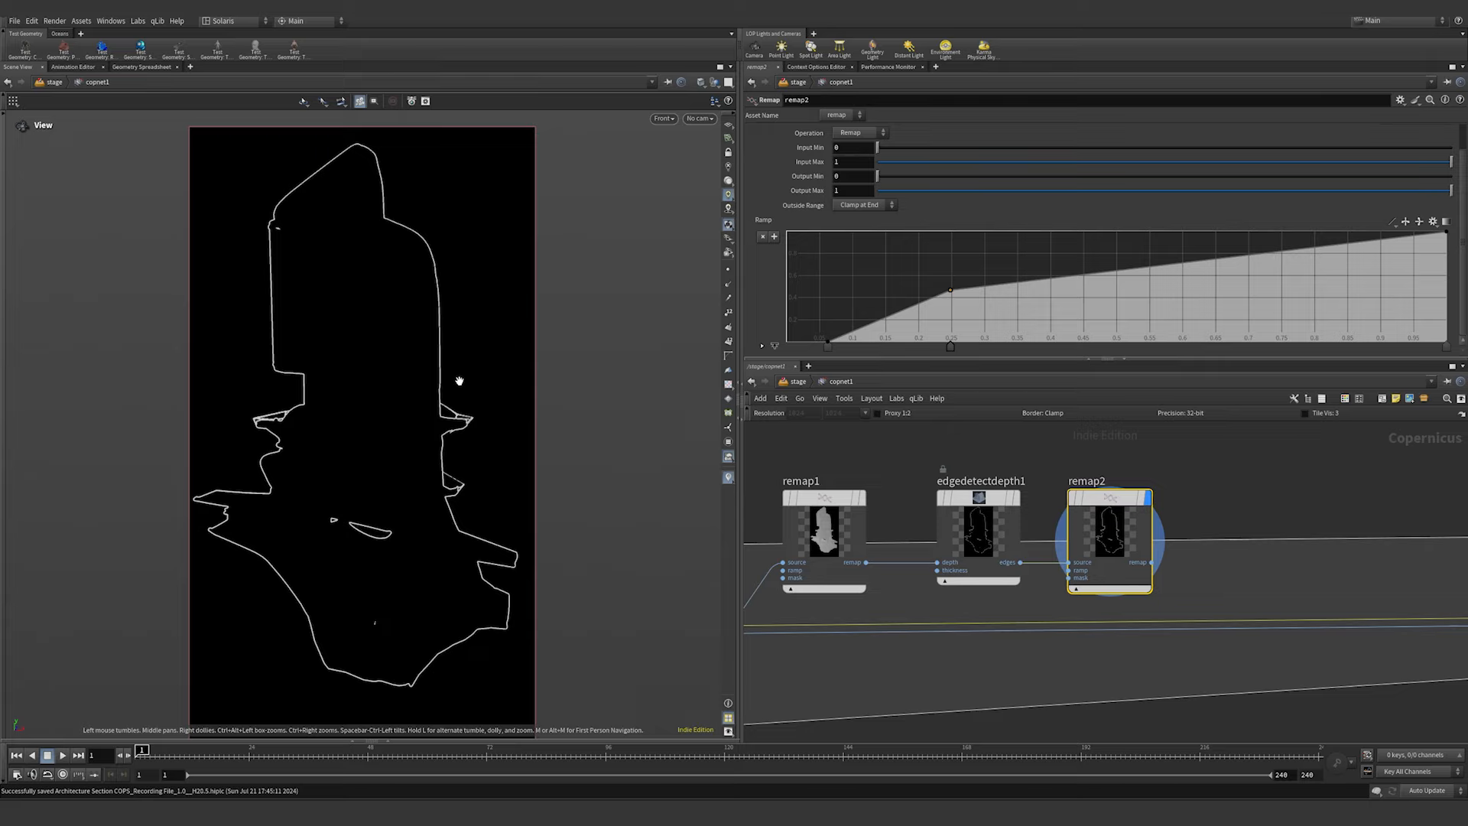
- Add a Constant node above edgedetectdepth1, display it, and set its signature to RGB
scroll(1193, 501, "down", 2)
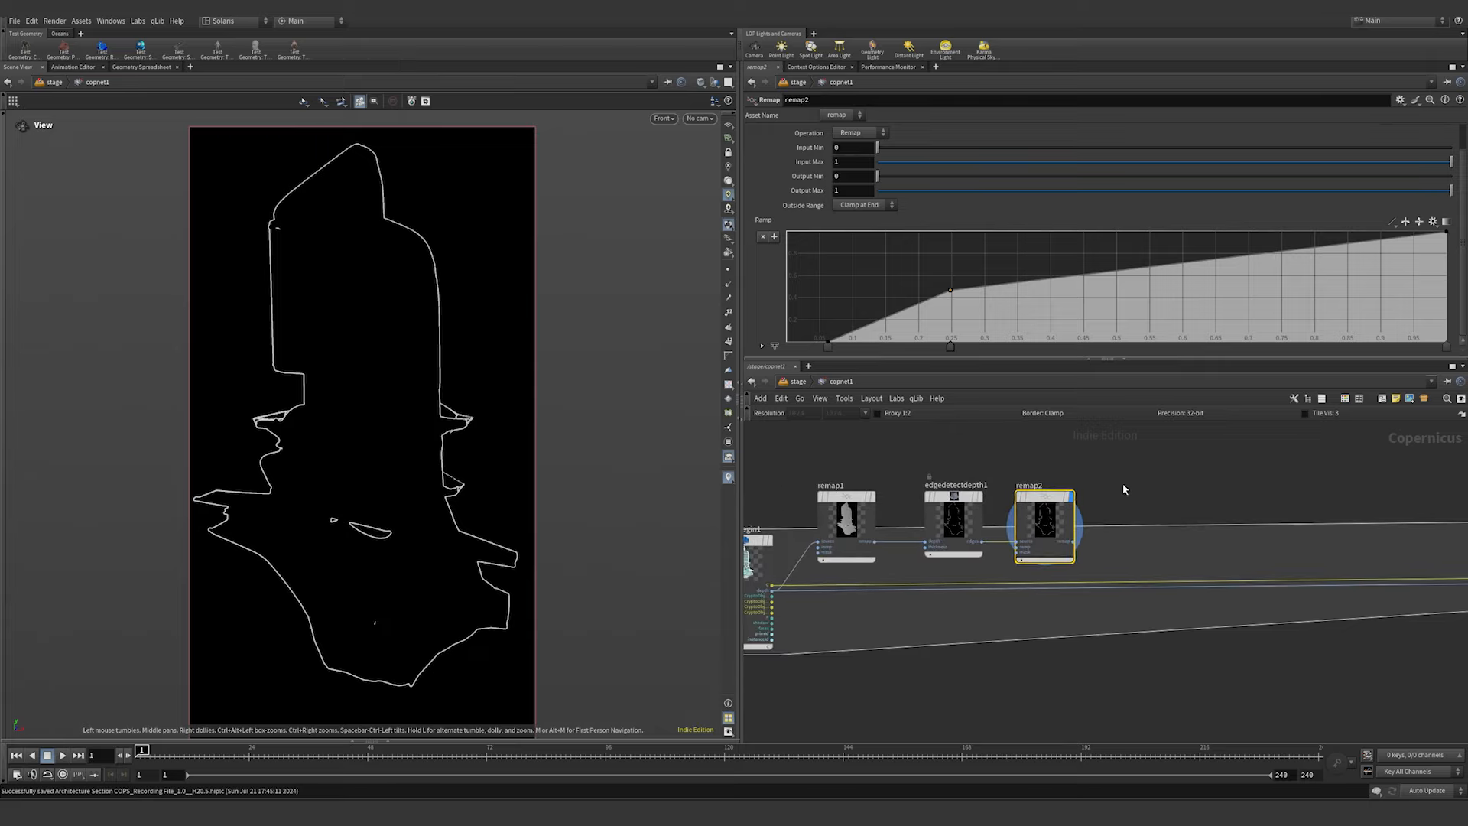
key("Tab")
type("cons")
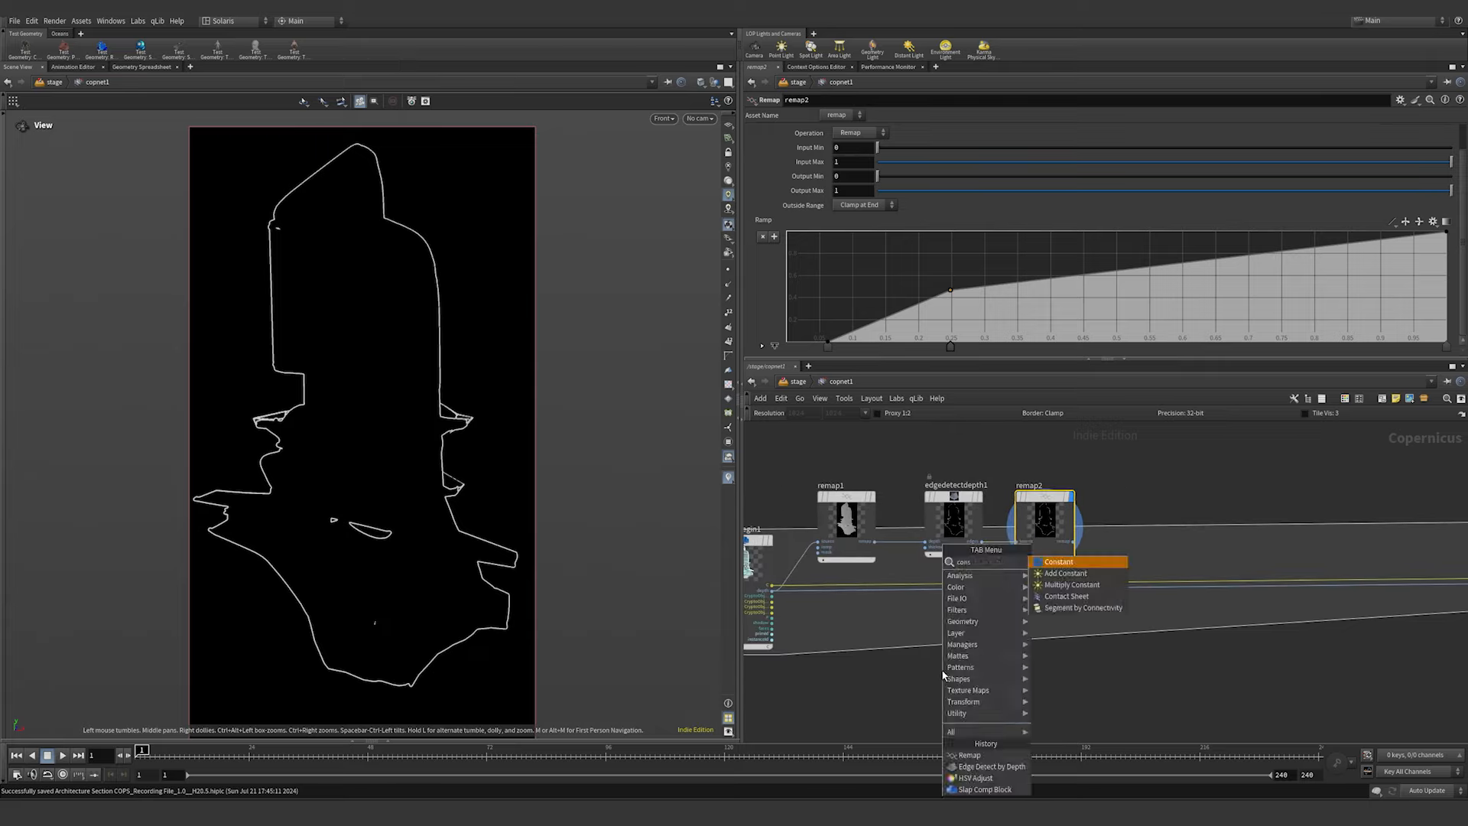
key("Return")
left_click(954, 613)
middle_click_drag(1029, 613, 1039, 648)
left_click_drag(965, 674, 965, 460)
scroll(1033, 462, "up", 2)
middle_click_drag(1033, 462, 1071, 501)
left_click(1019, 471)
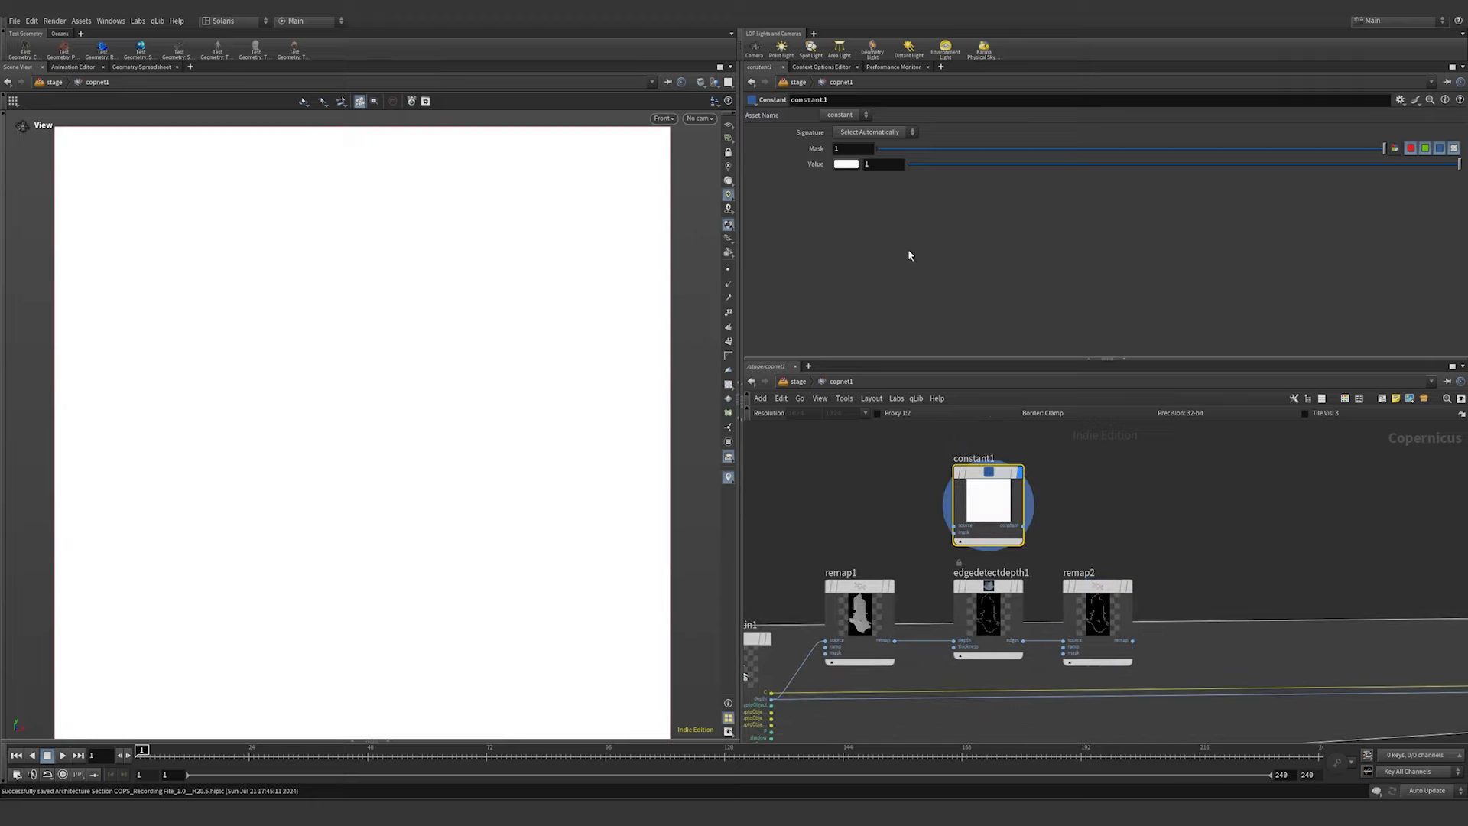
left_click(874, 131)
left_click(871, 180)
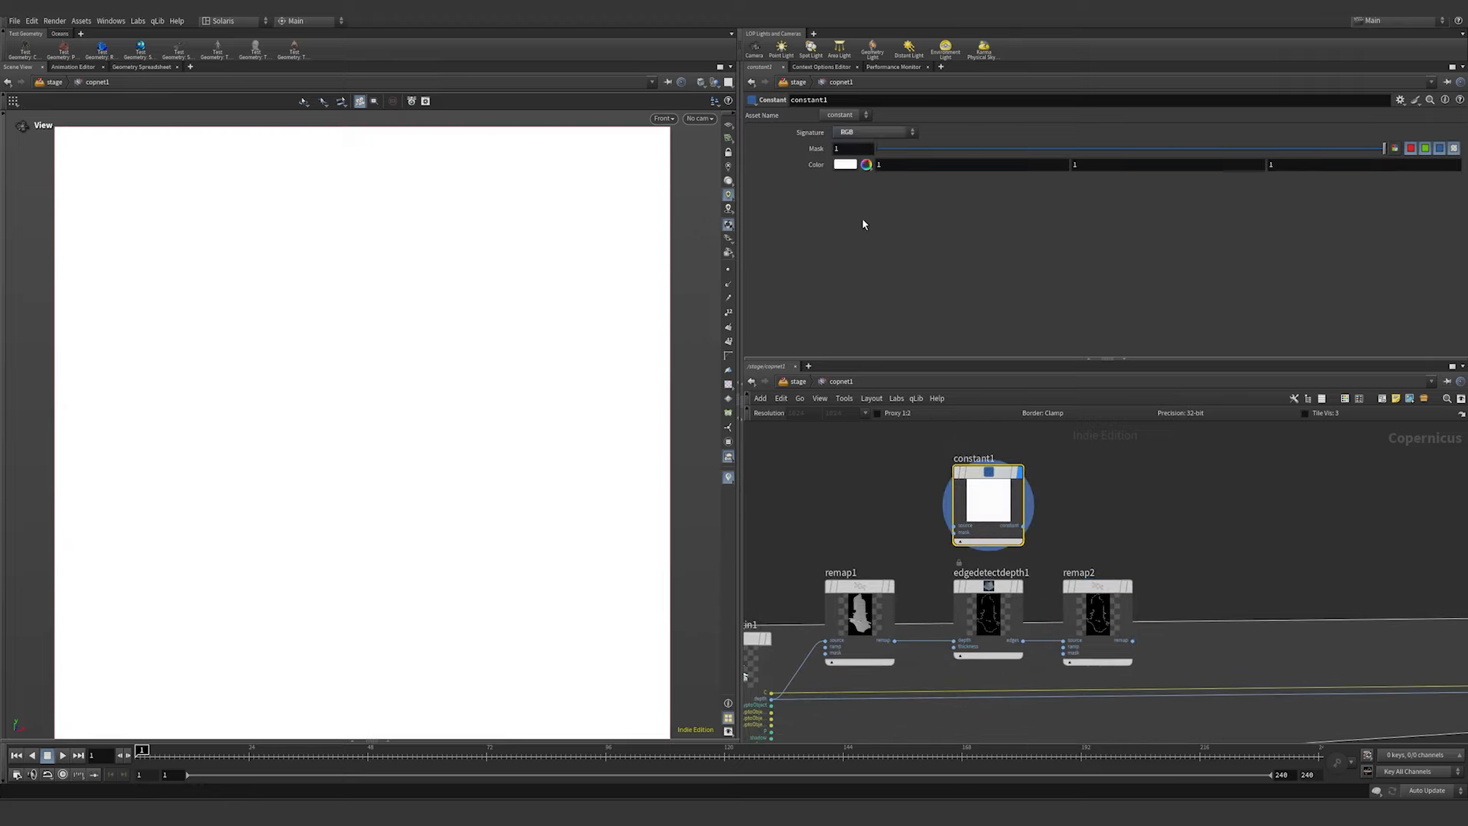
- Add an RGBA to RGB node fed by block_begin1's C output and wire its rgb output into constant1's source
scroll(867, 486, "down", 2)
middle_click_drag(867, 486, 1012, 498)
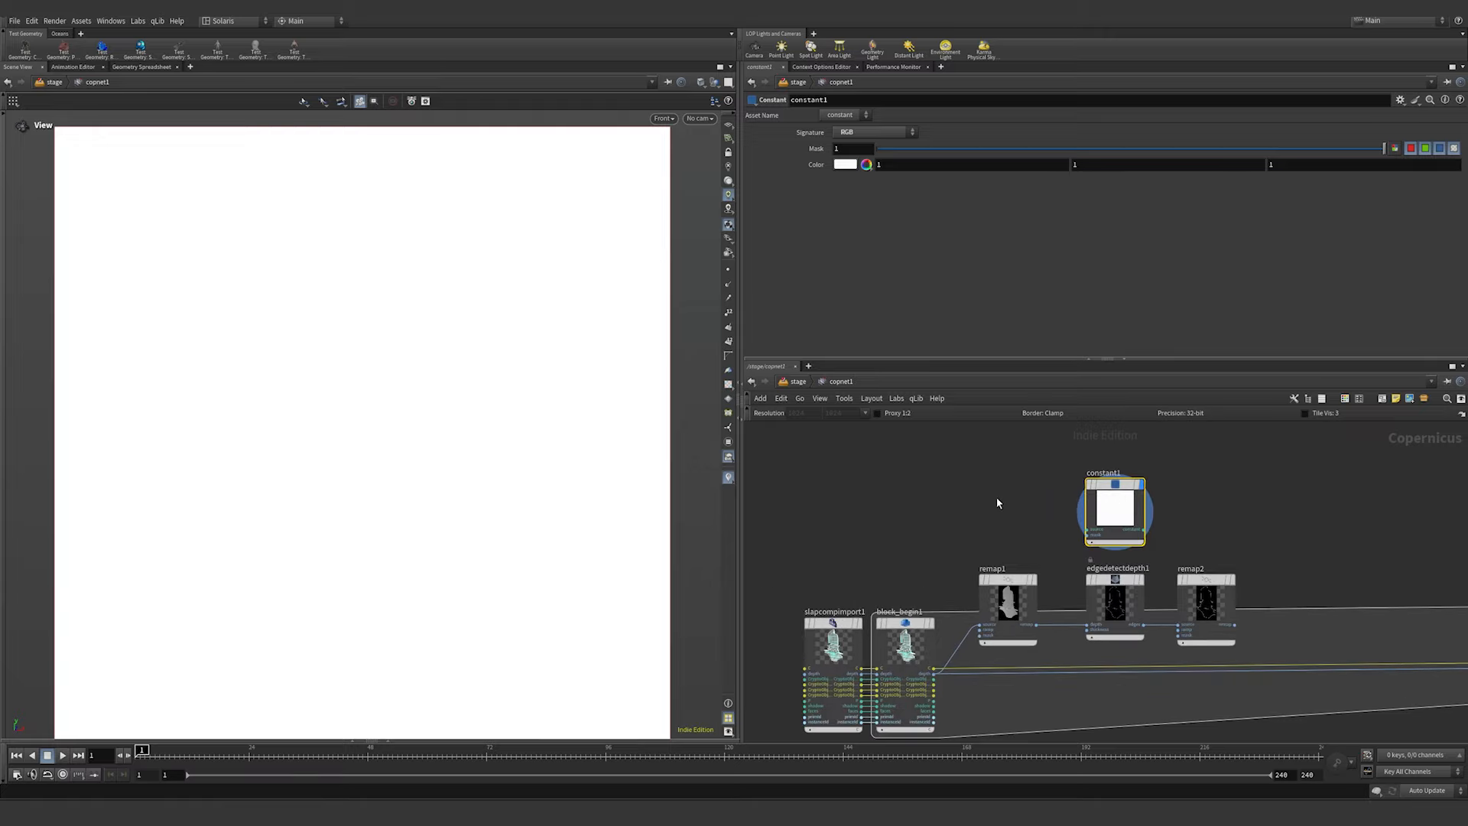
left_click(931, 668)
key("Tab")
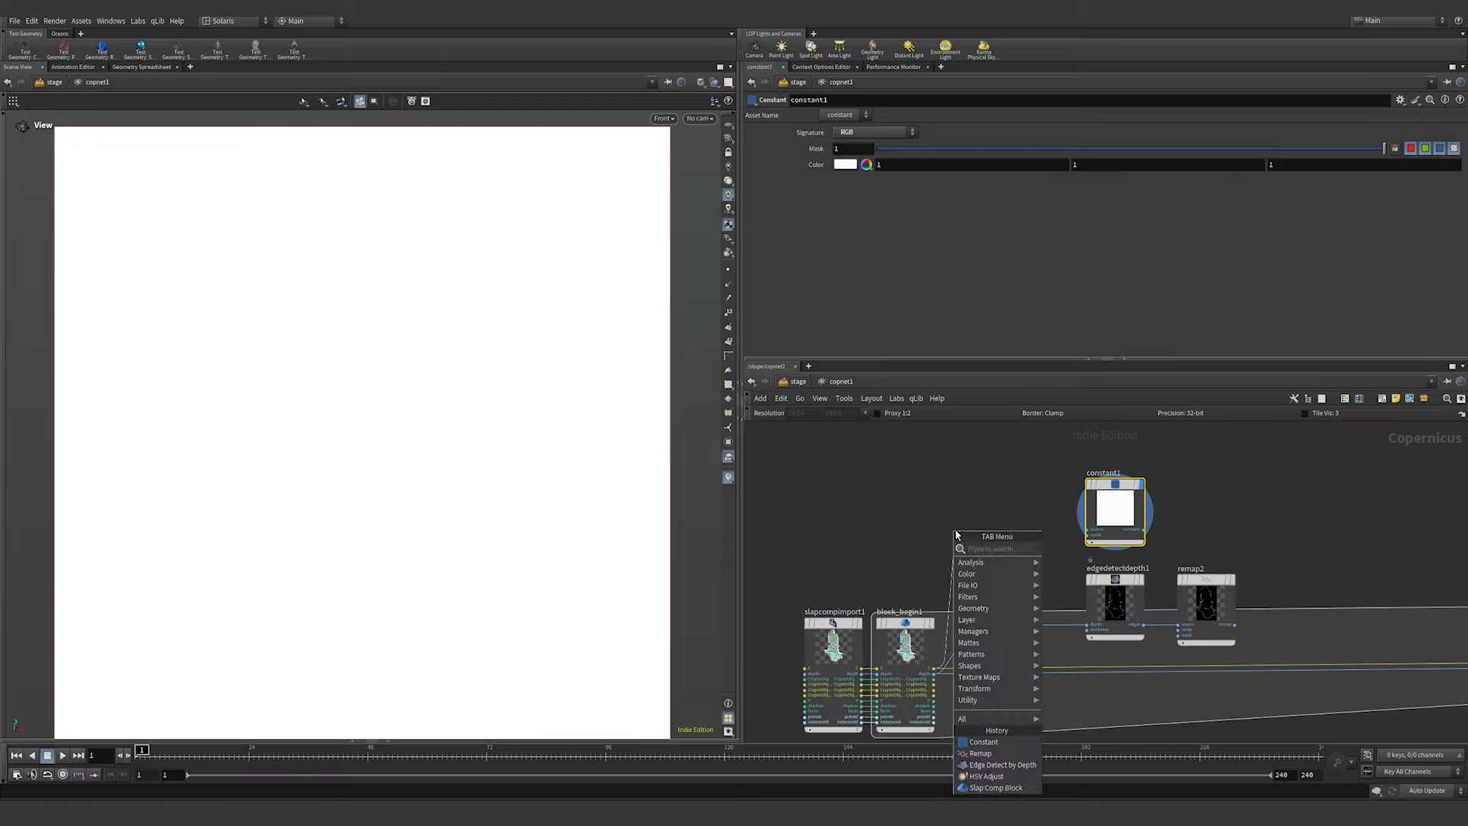
type("rgba")
left_click(1059, 560)
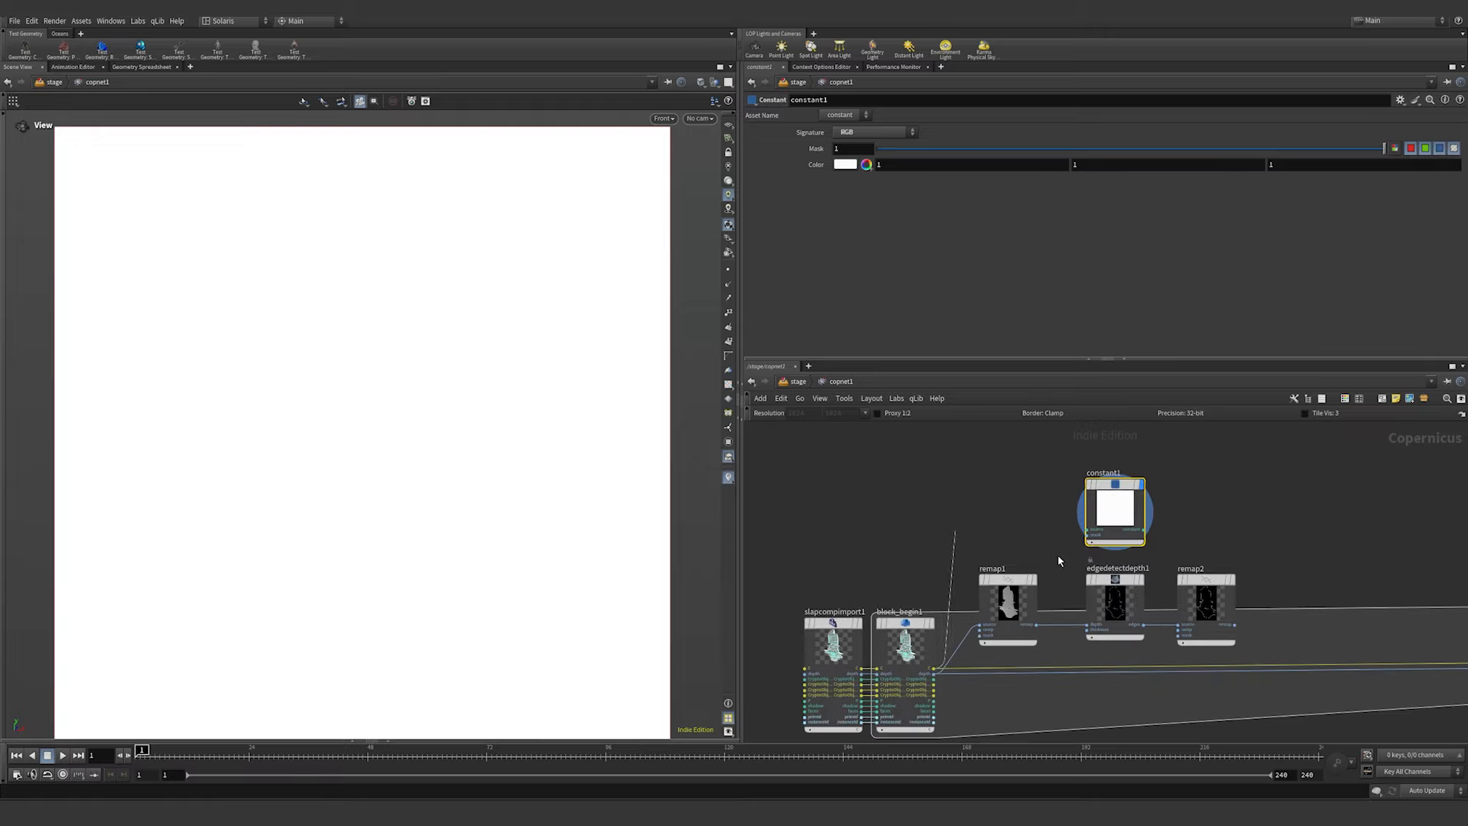
left_click(1009, 490)
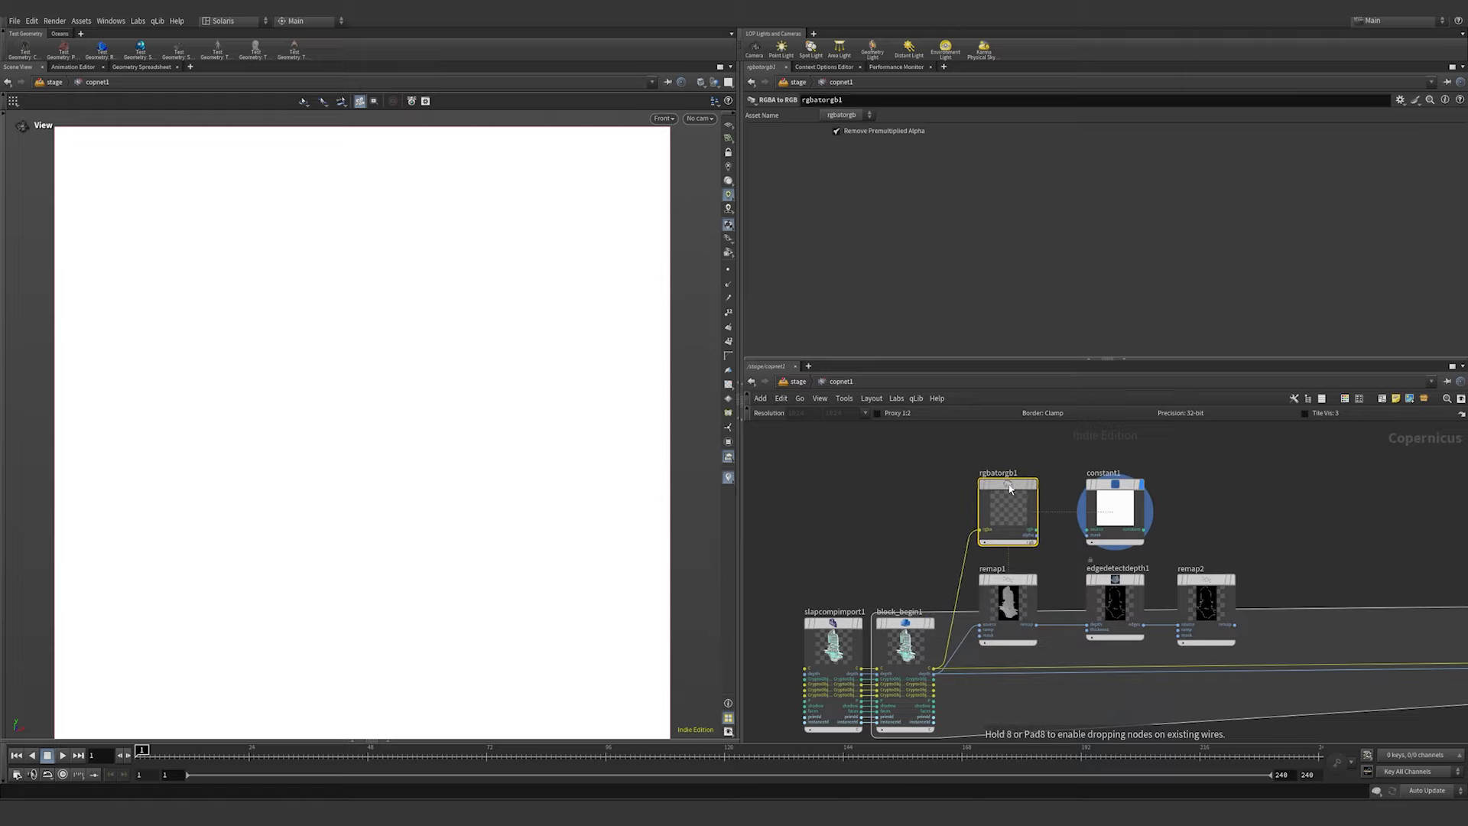
scroll(1058, 534, "up", 5)
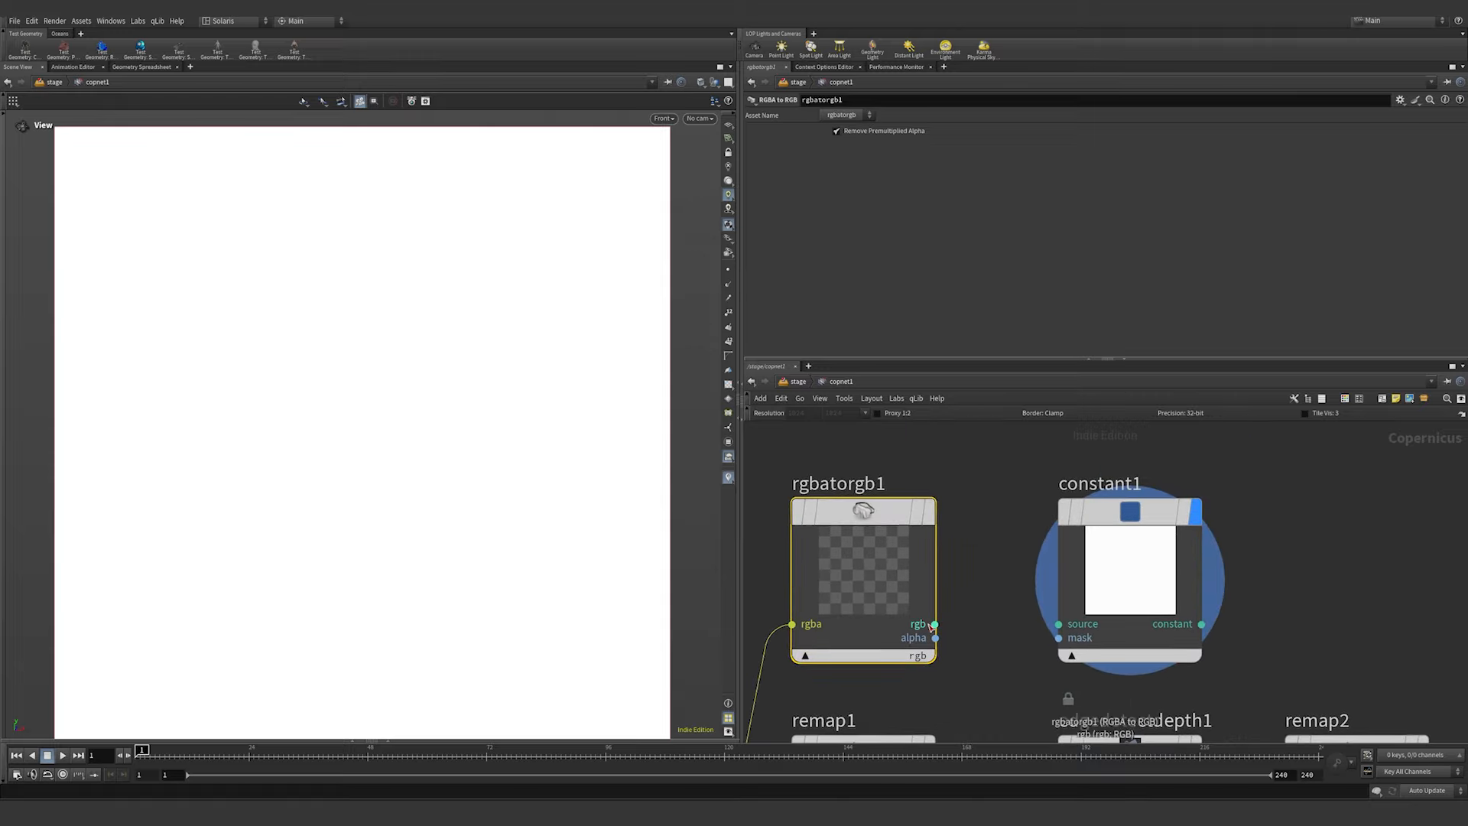
left_click_drag(935, 624, 1058, 624)
- Set constant1's color to dark red with RGB values 0.431, 0, 0
left_click(850, 166)
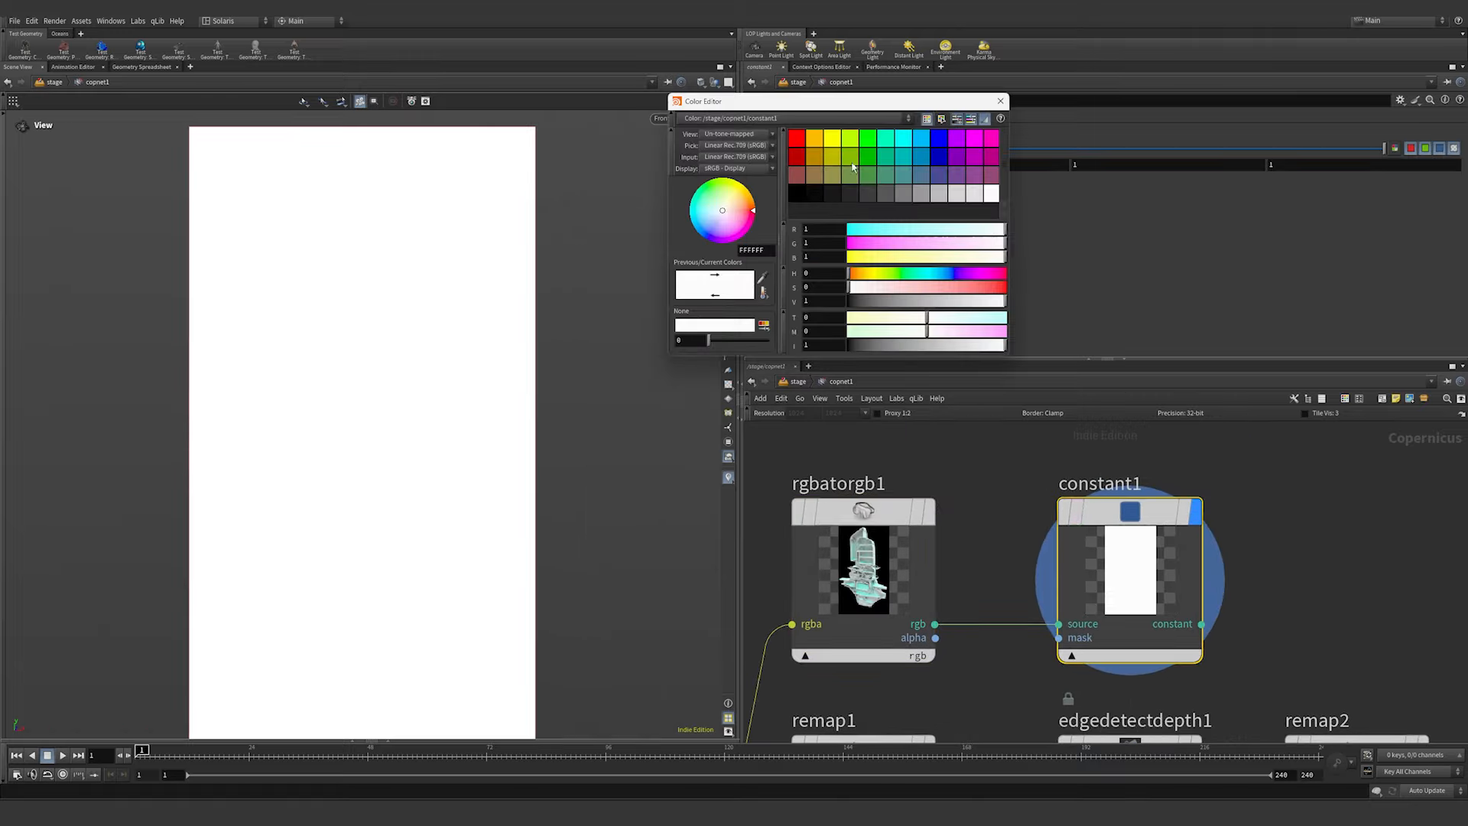
left_click(797, 138)
left_click_drag(956, 229, 916, 229)
left_click(1000, 101)
- Add an RGB to RGBA node after remap2, wire constant1 into rgb and remap2 into alpha, and display it
scroll(1262, 546, "down", 3)
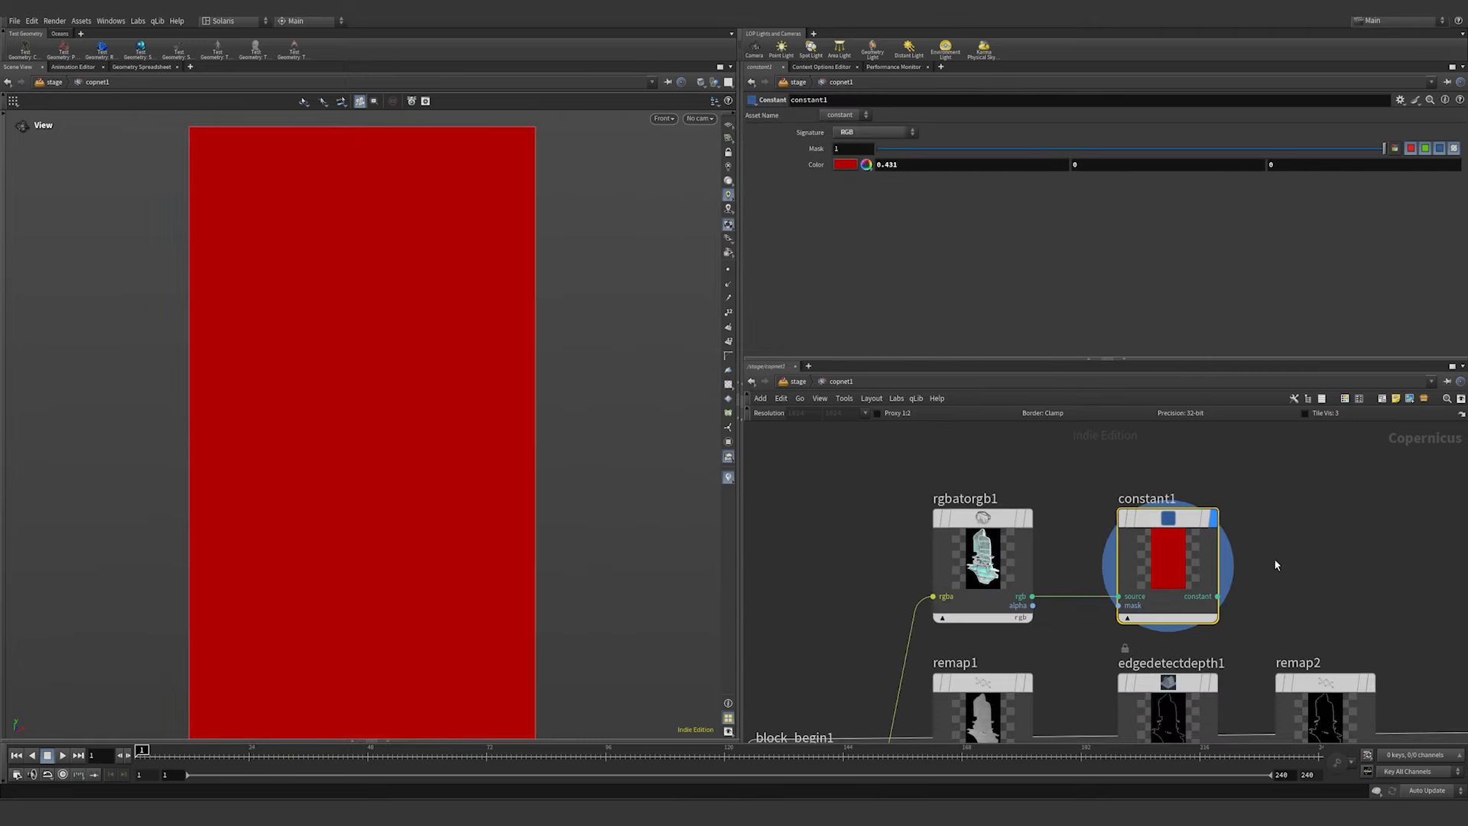
middle_click_drag(1275, 563, 1070, 475)
key("Tab")
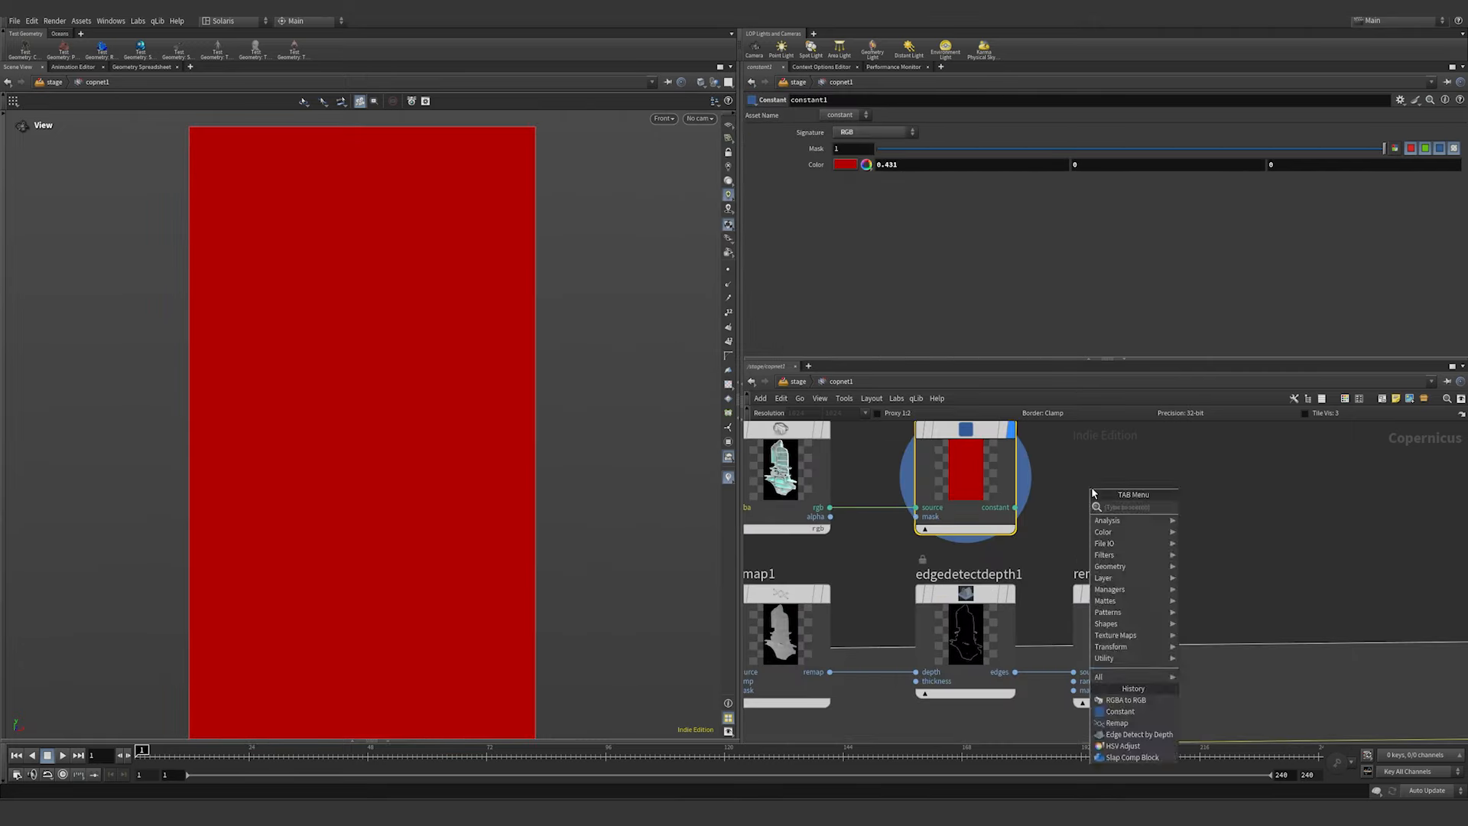
type("rgb to rgb")
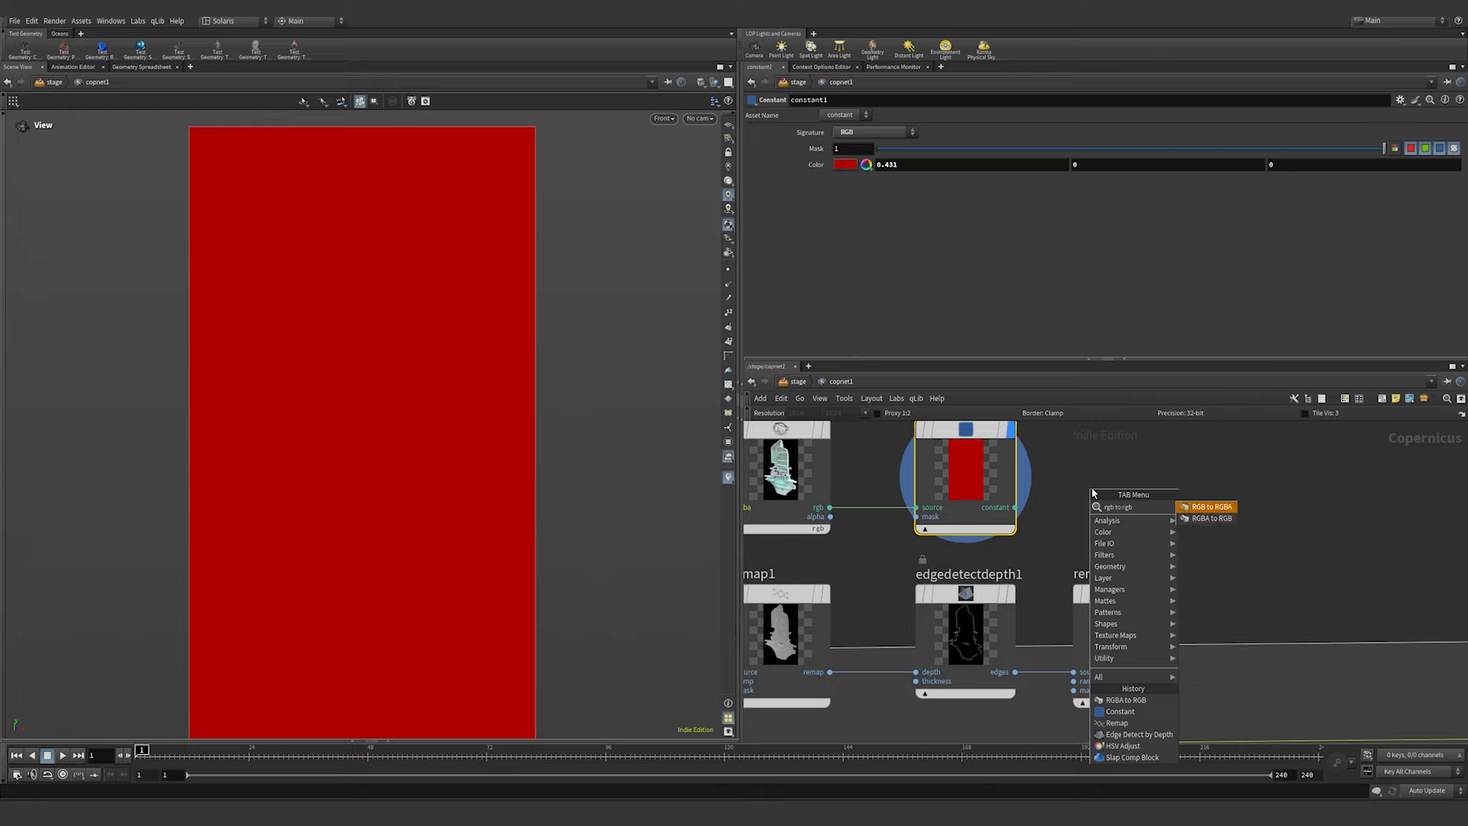
key("Return")
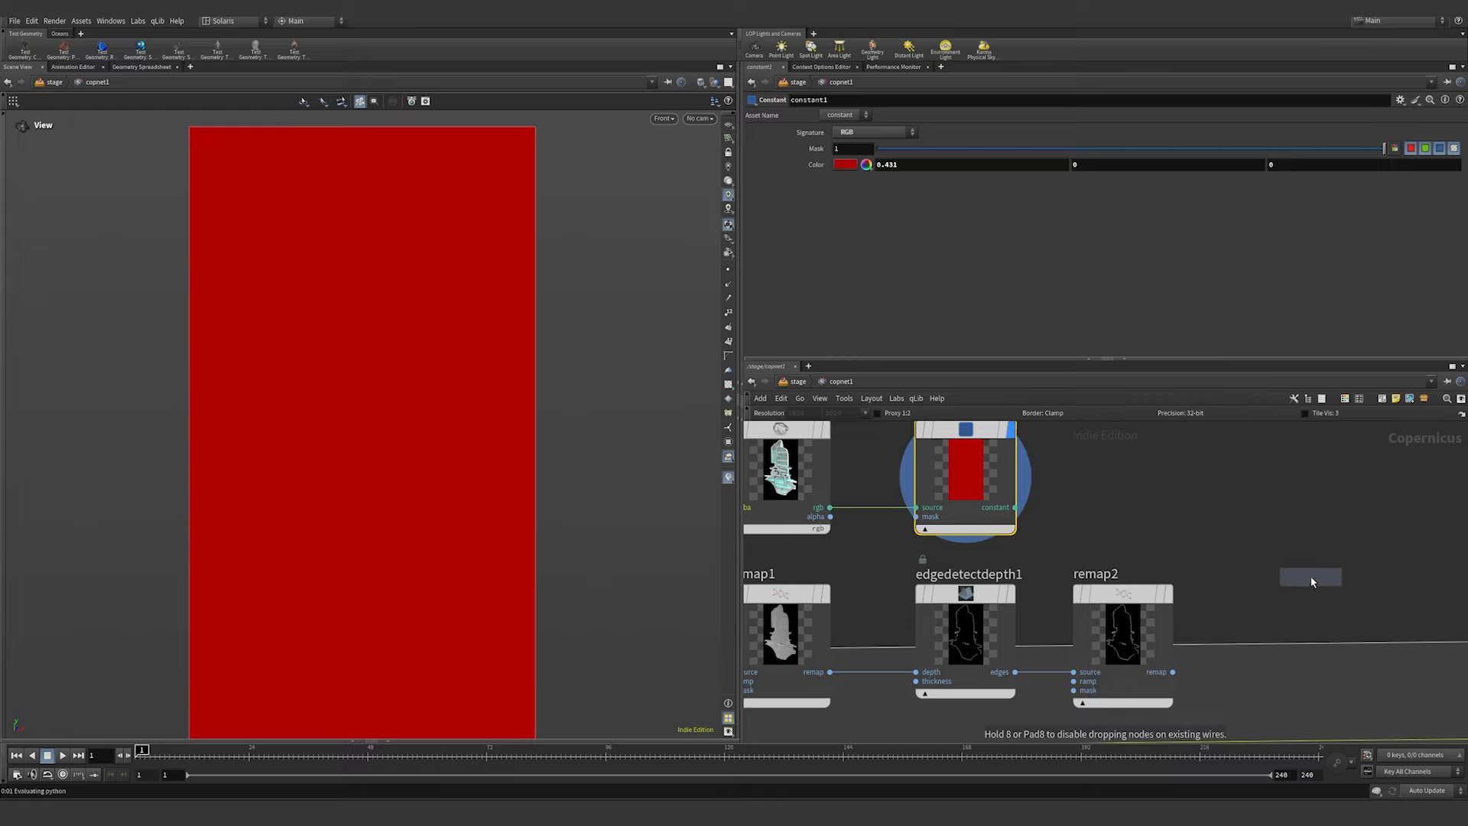
left_click(1310, 576)
middle_click_drag(1216, 535, 1161, 517)
left_click_drag(1247, 562, 1236, 579)
scroll(1138, 524, "down", 2)
left_click_drag(994, 496, 1187, 632)
left_click(1184, 640)
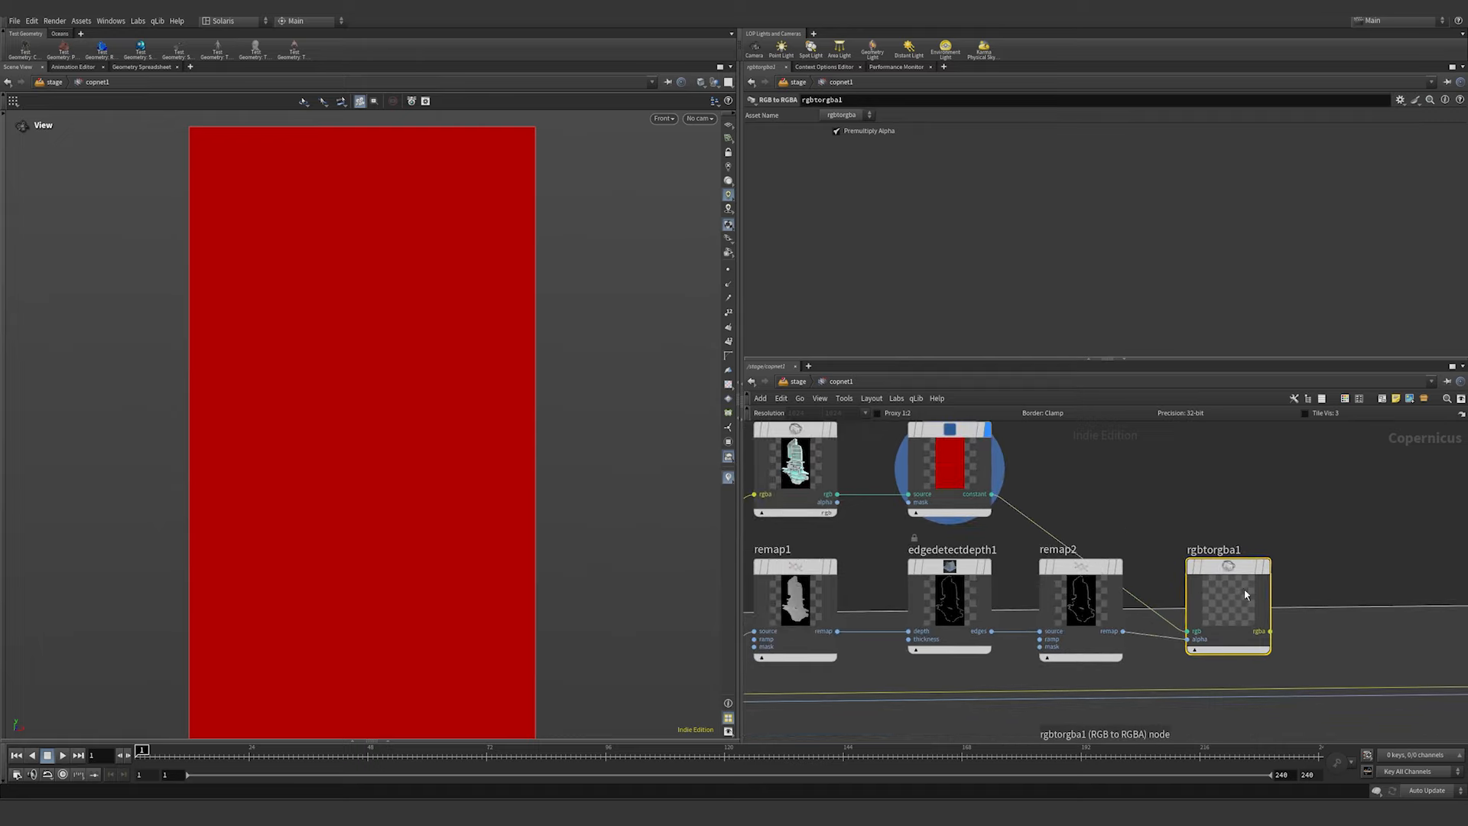
left_click(1262, 567)
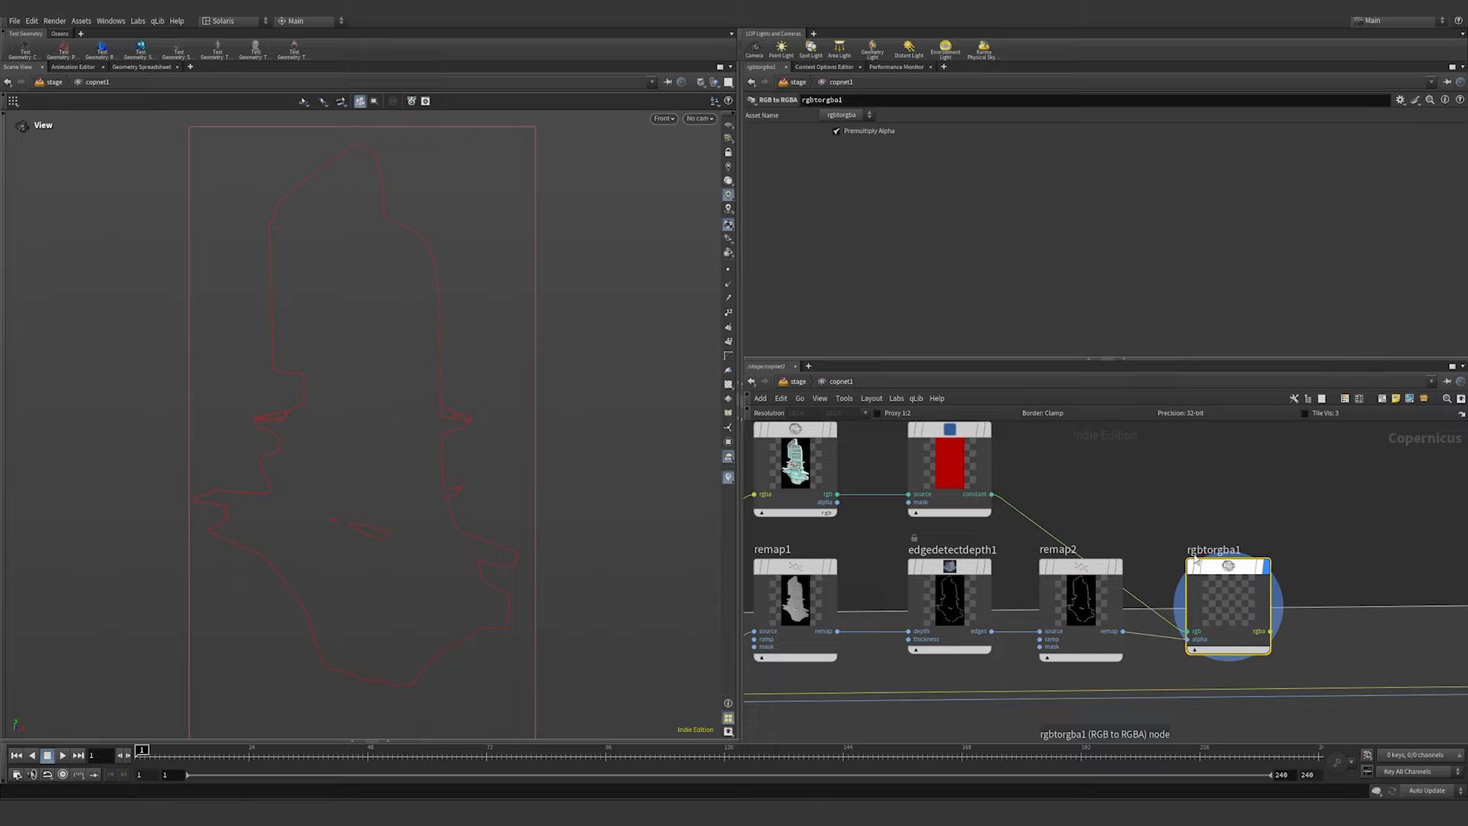
- Set constant1's color to black and raise remap2's middle ramp point, moving it to about 0.3
left_click(952, 436)
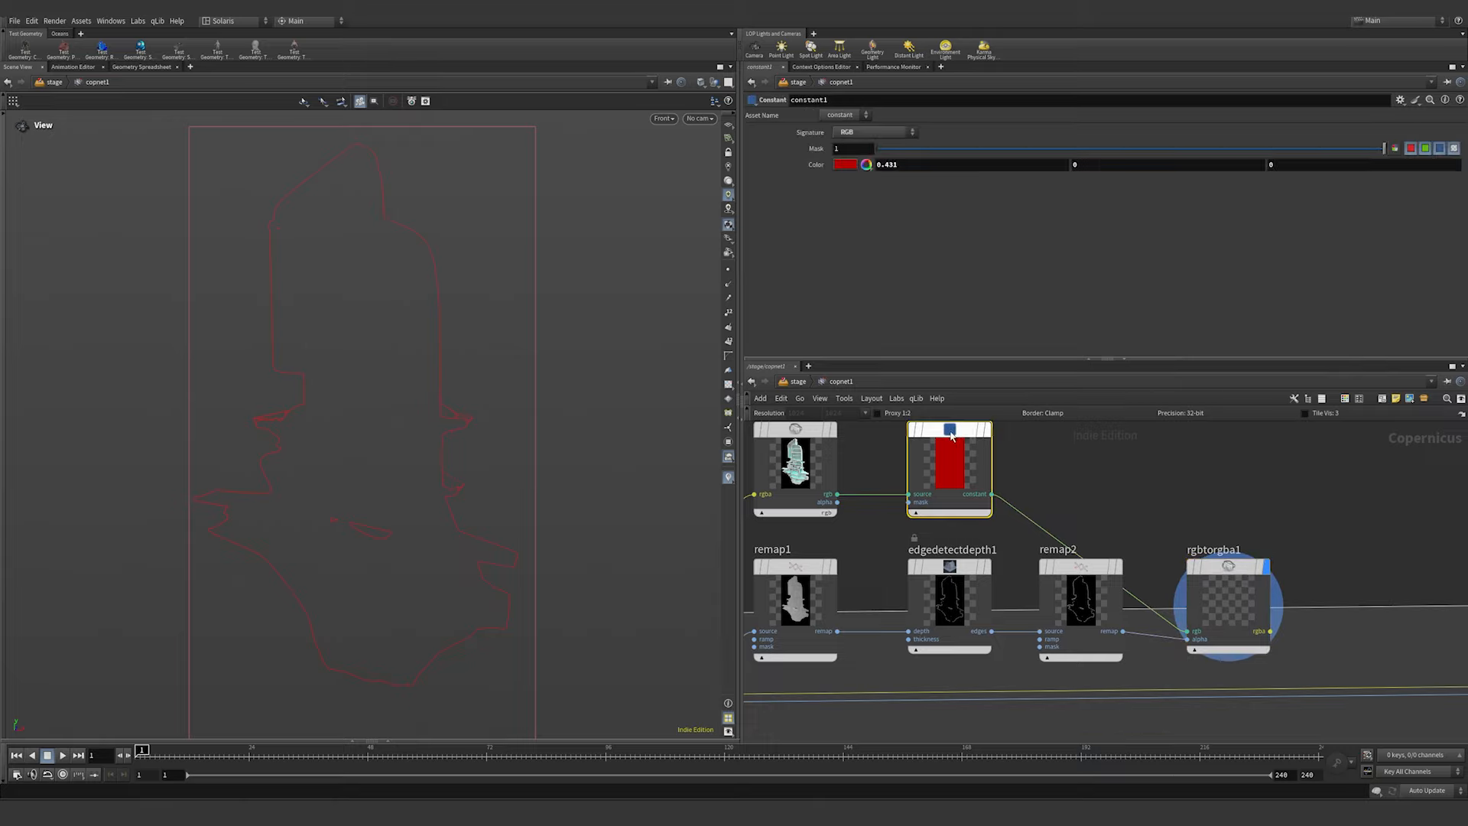
left_click(838, 167)
mouse_move(759, 214)
left_mouse_down()
mouse_move(707, 184)
mouse_move(707, 237)
mouse_move(678, 211)
mouse_move(695, 195)
left_mouse_up()
left_click(816, 192)
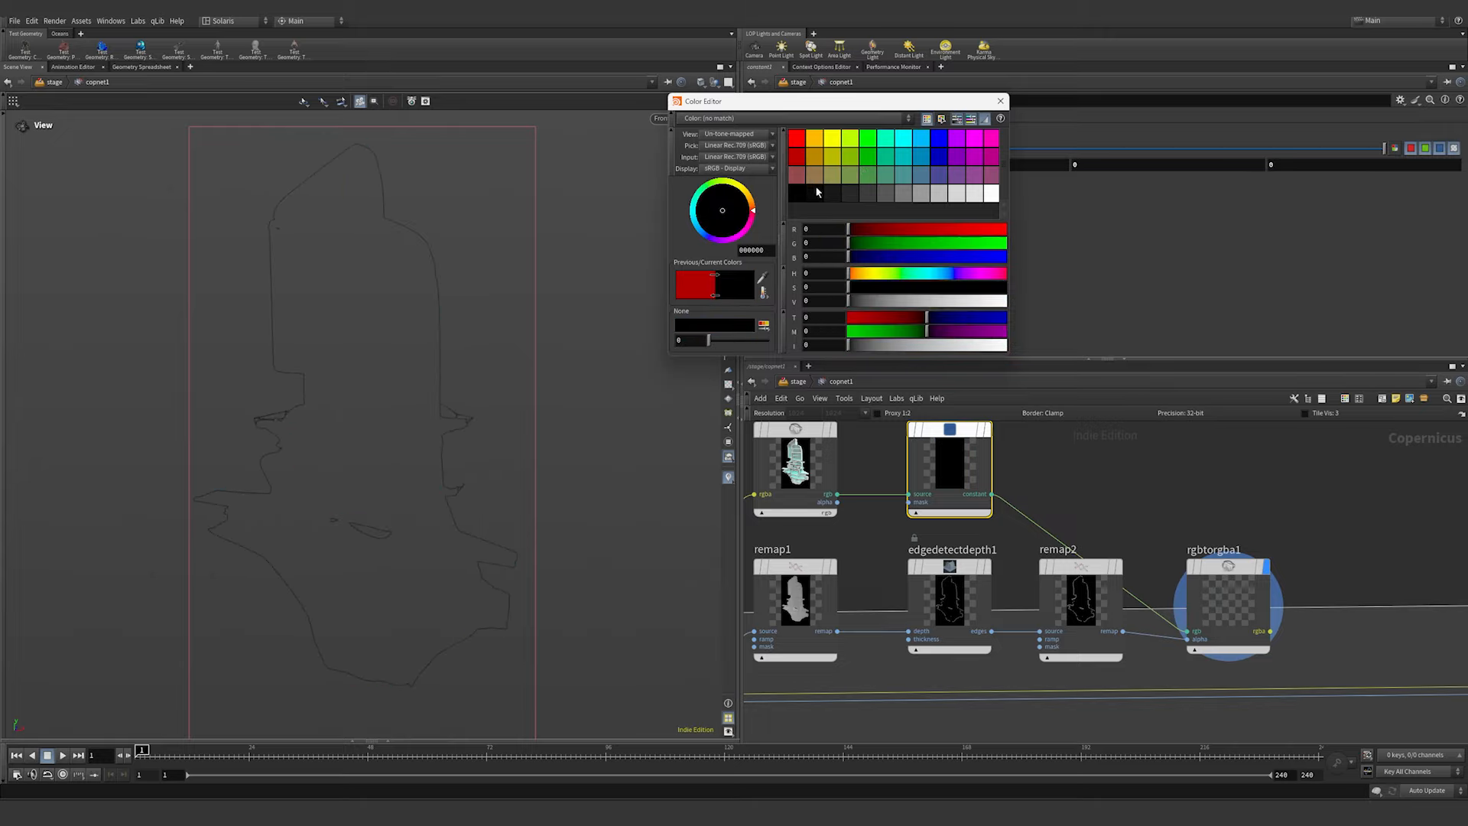
left_click(1001, 101)
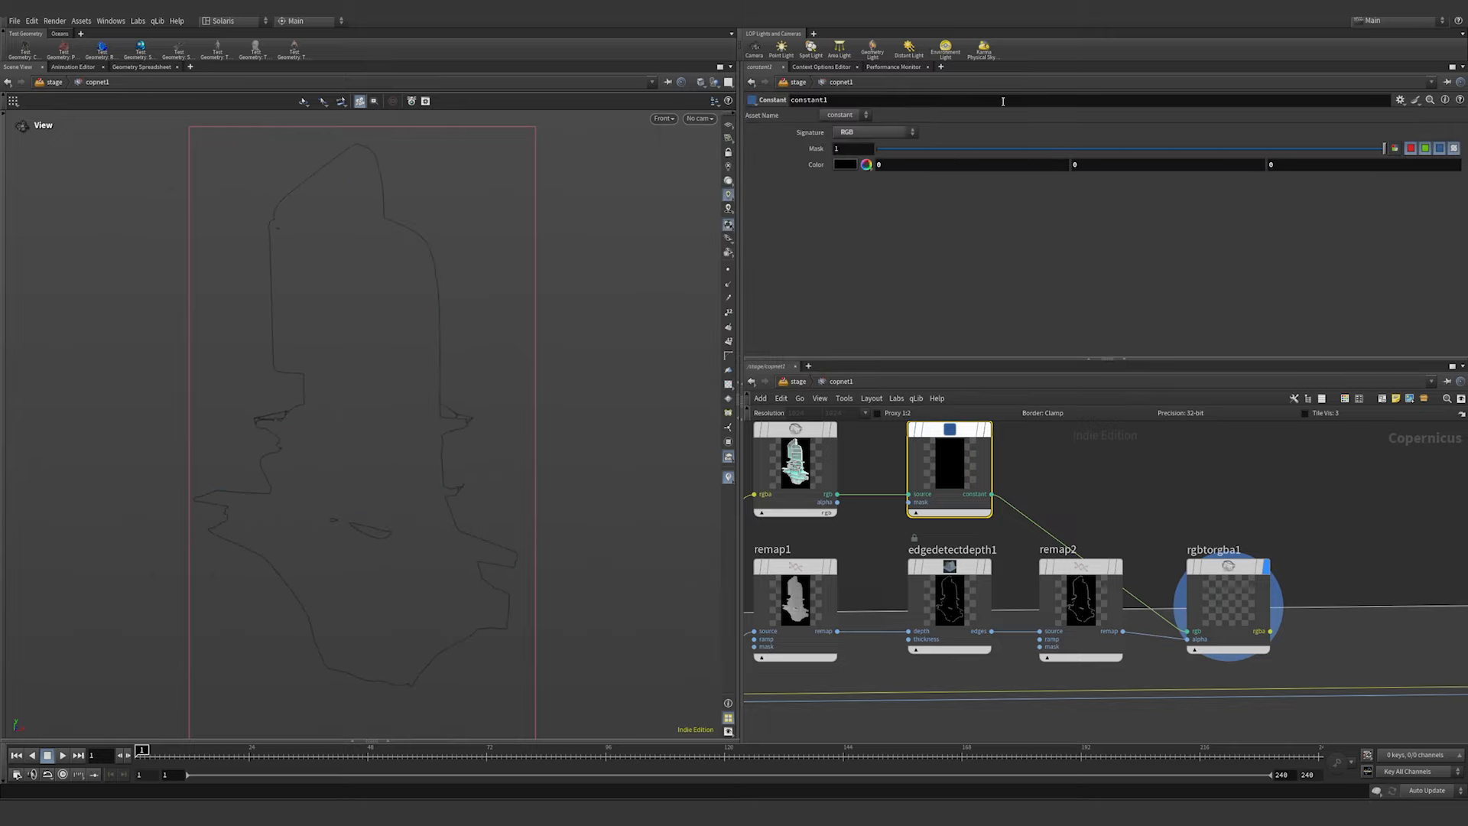
left_click(1081, 589)
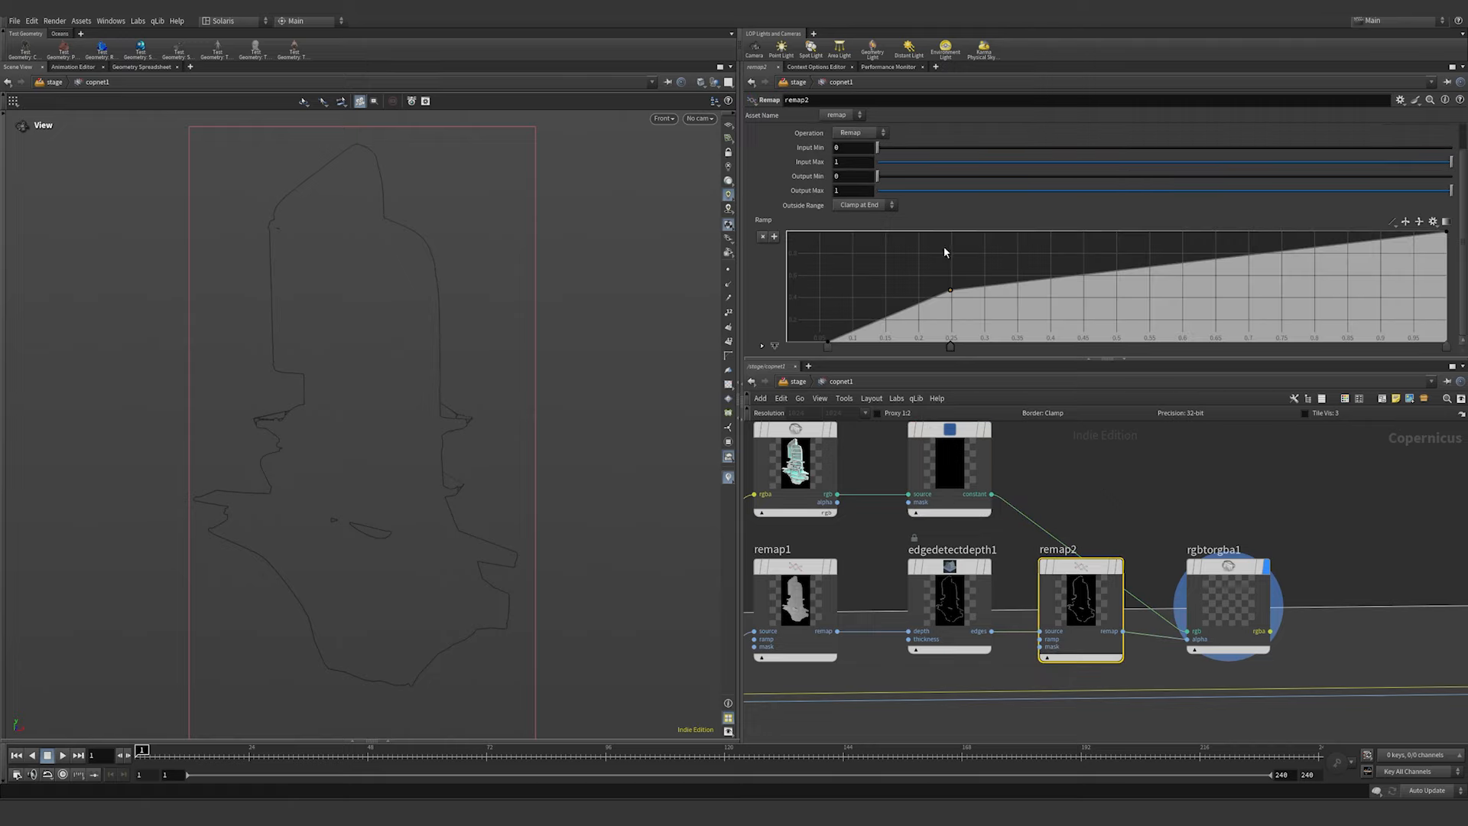
mouse_move(949, 295)
left_mouse_down()
mouse_move(950, 272)
mouse_move(975, 258)
mouse_move(954, 243)
mouse_move(981, 260)
mouse_move(985, 248)
left_mouse_up()
- Add an Over blend node after rgbtorgba1
scroll(1089, 499, "down", 5)
key("Tab")
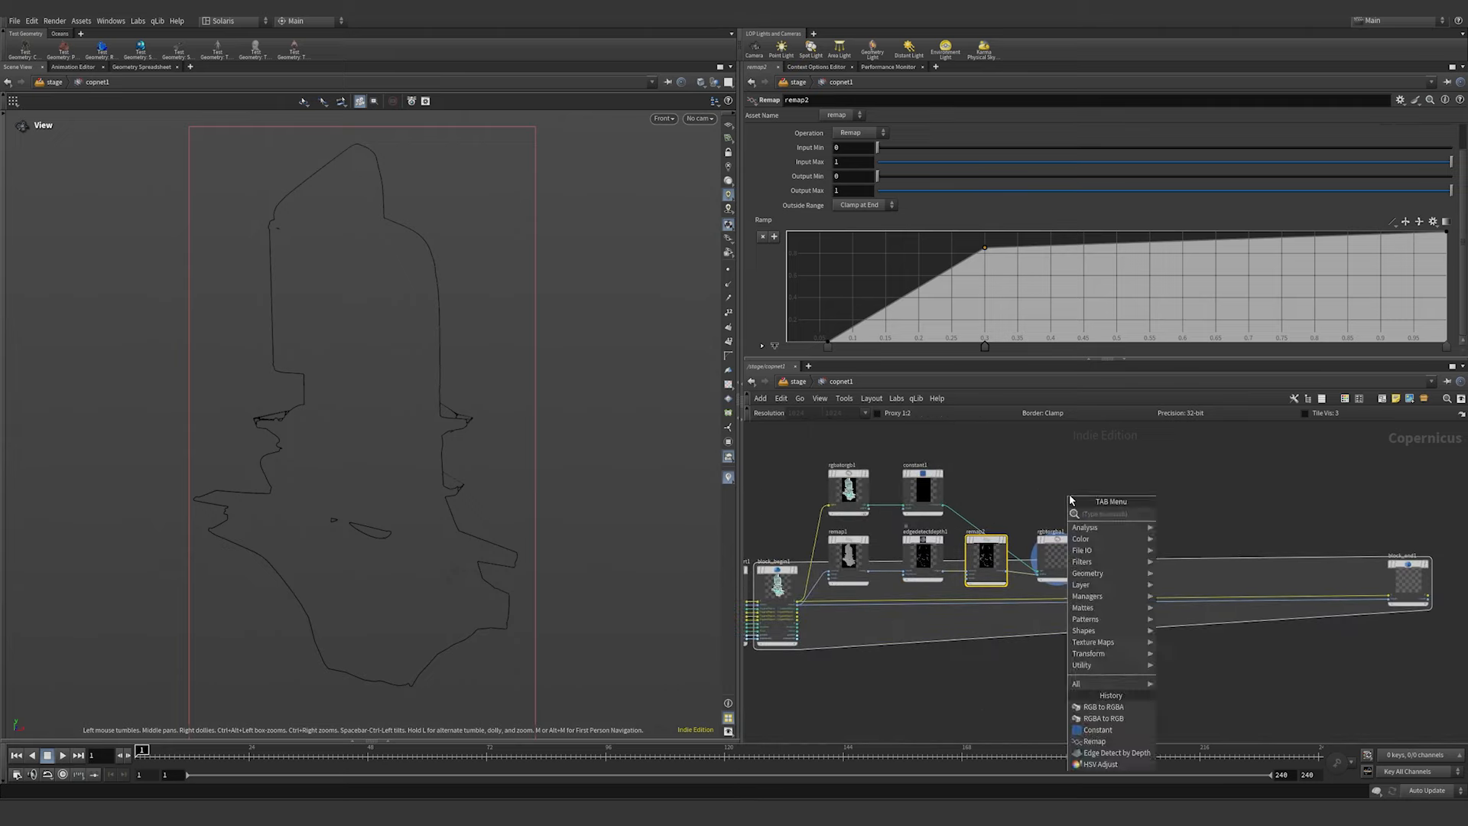
type("over")
key("Return")
scroll(1123, 541, "up", 5)
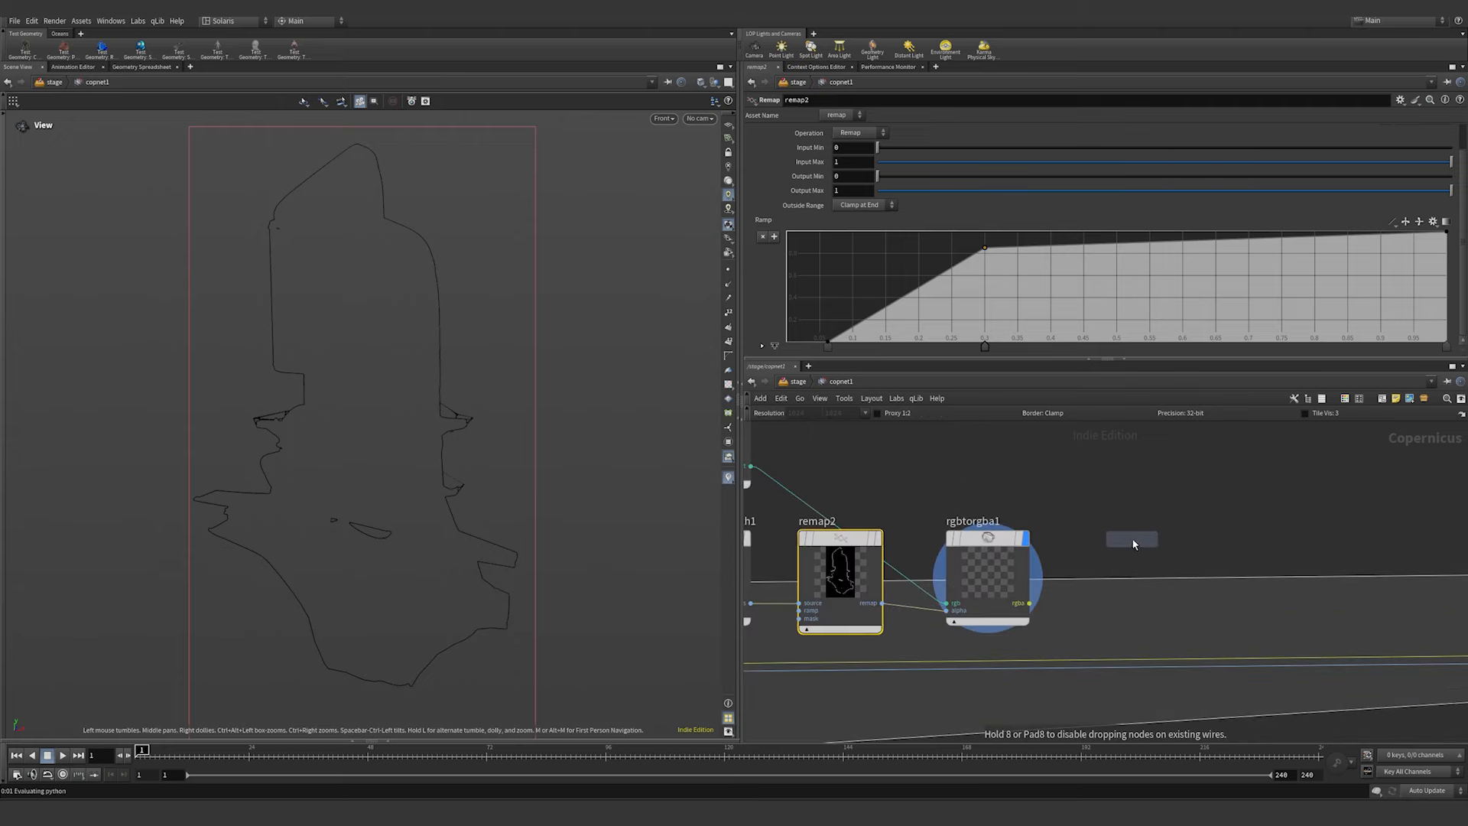
left_click(1133, 541)
left_click_drag(1127, 541, 1145, 544)
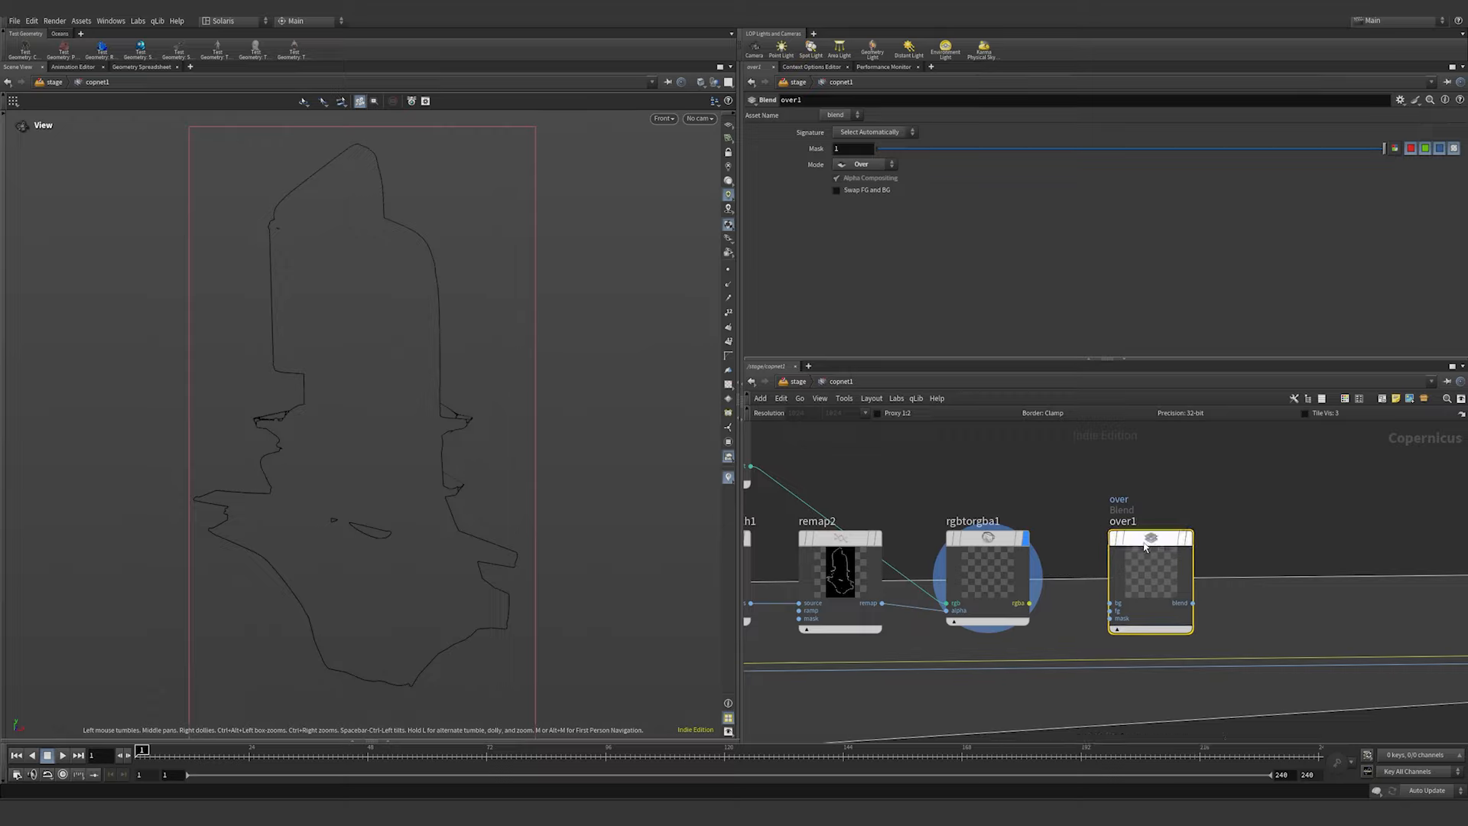
- Wire block_begin1's C output into over1's bg and rgbtorgba1's output into its fg, and display over1
scroll(955, 475, "down", 3)
middle_click_drag(954, 477, 1290, 511)
scroll(994, 614, "up", 5)
left_click(1015, 617)
scroll(1017, 616, "down", 4)
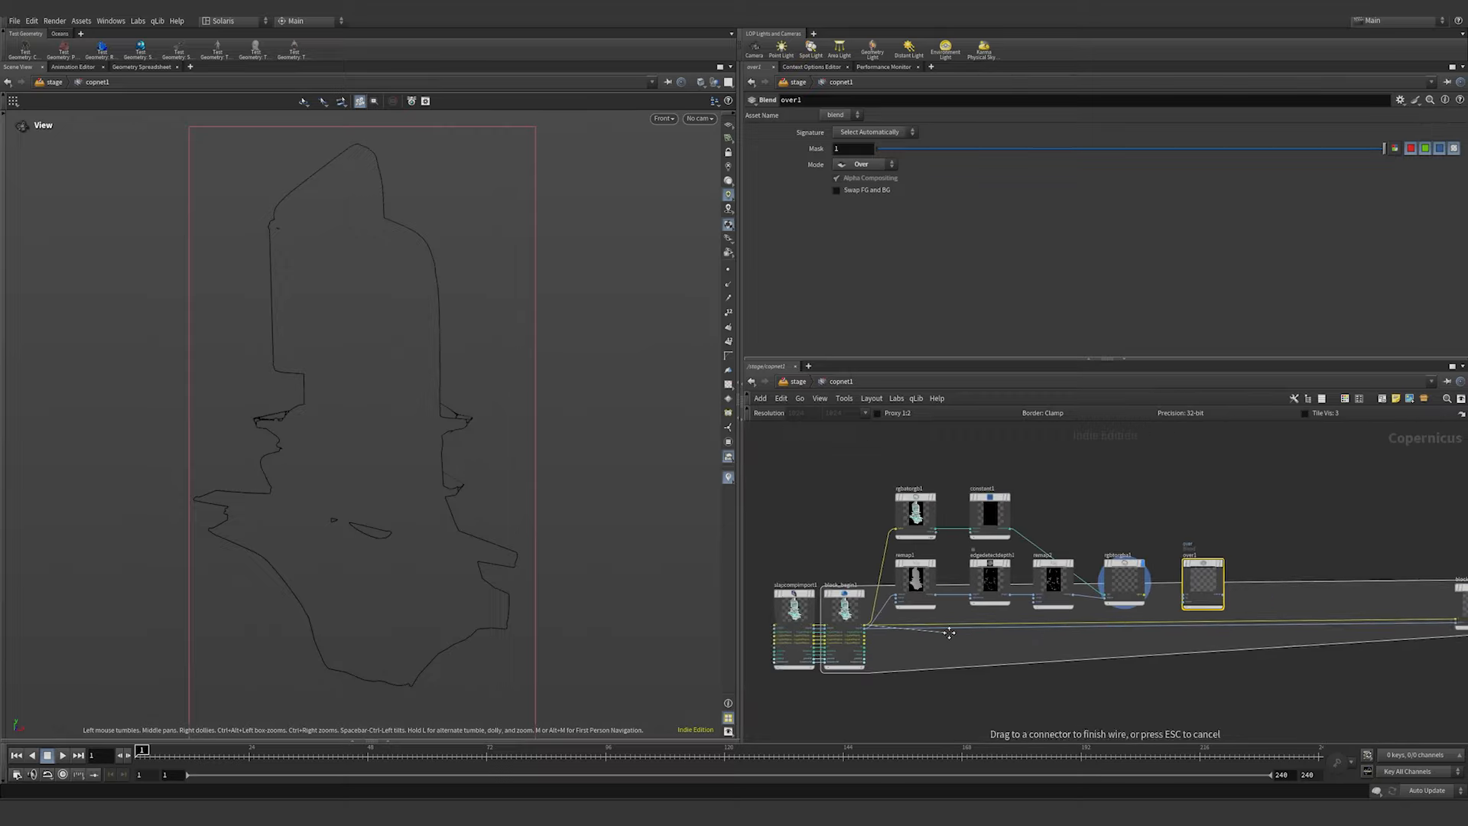
scroll(1147, 581, "up", 4)
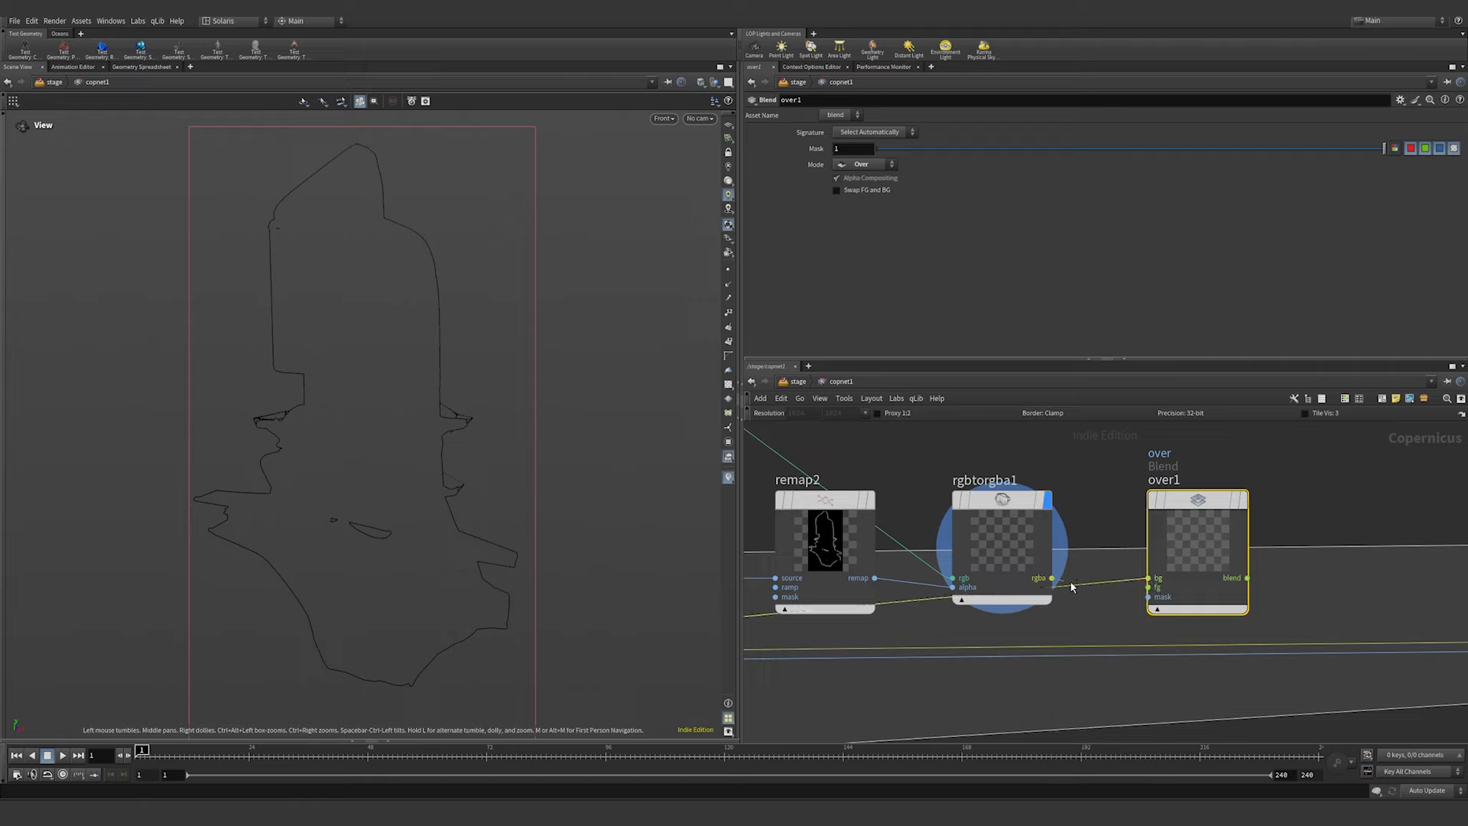
left_click(1149, 578)
left_click(1243, 501)
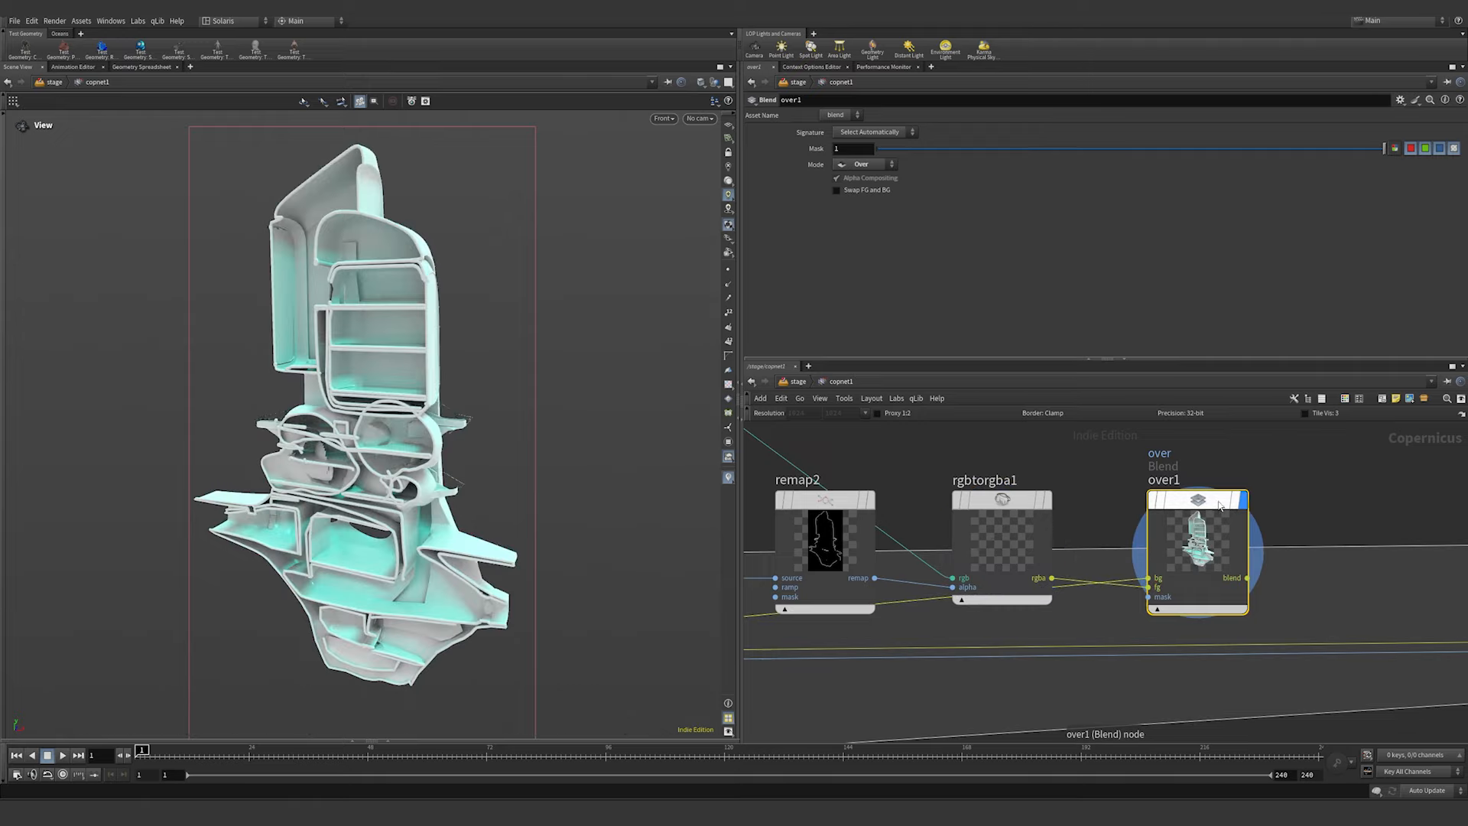
- Connect over1's blend output to block_end1's C input
left_click(1248, 579)
scroll(1254, 580, "down", 3)
middle_click_drag(1289, 585, 934, 572)
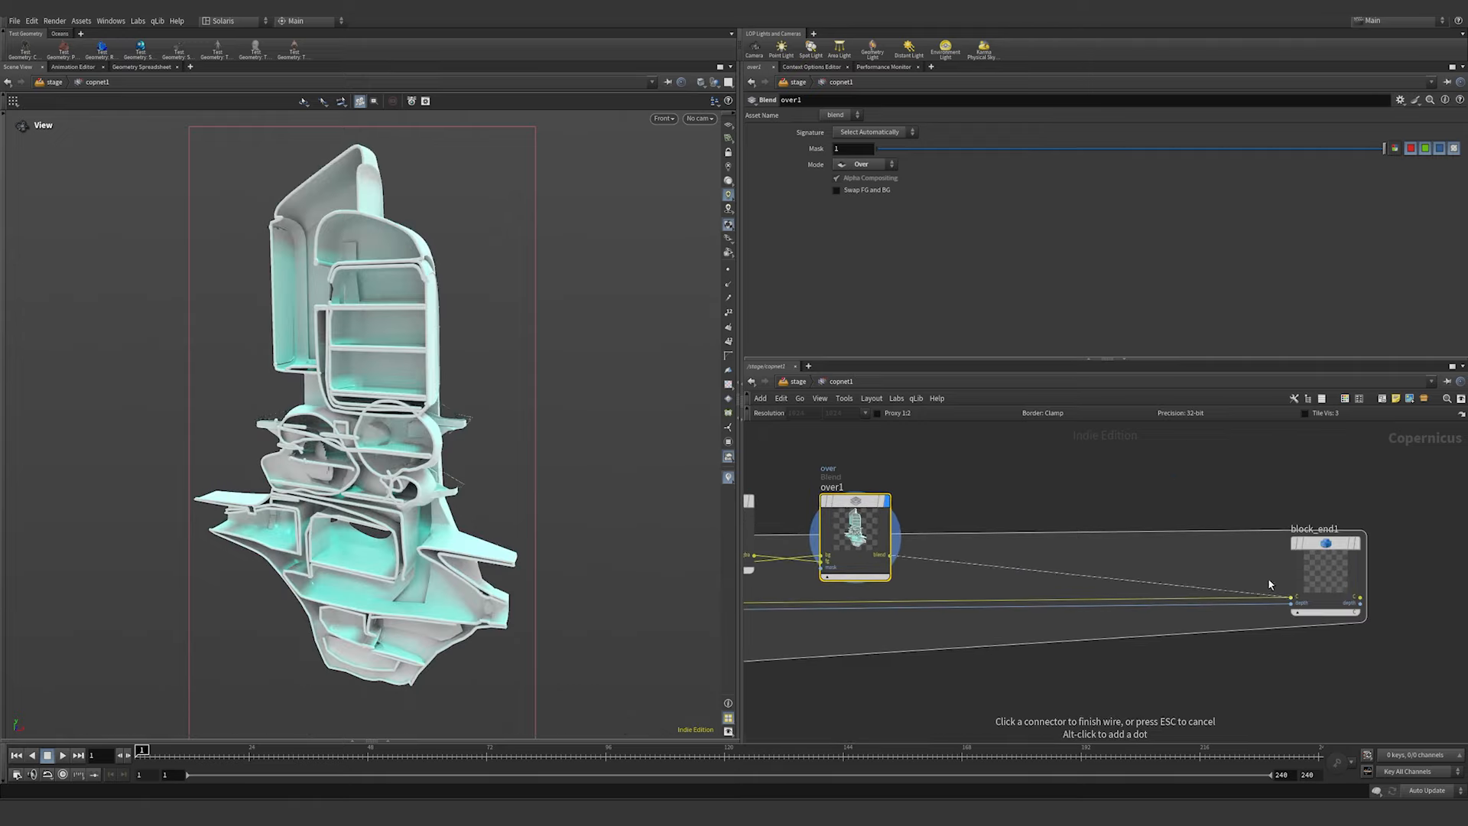
left_click(1285, 593)
- Add an Edge Detect by Contour node below the existing depth edge chain
middle_click_drag(902, 514, 1190, 589)
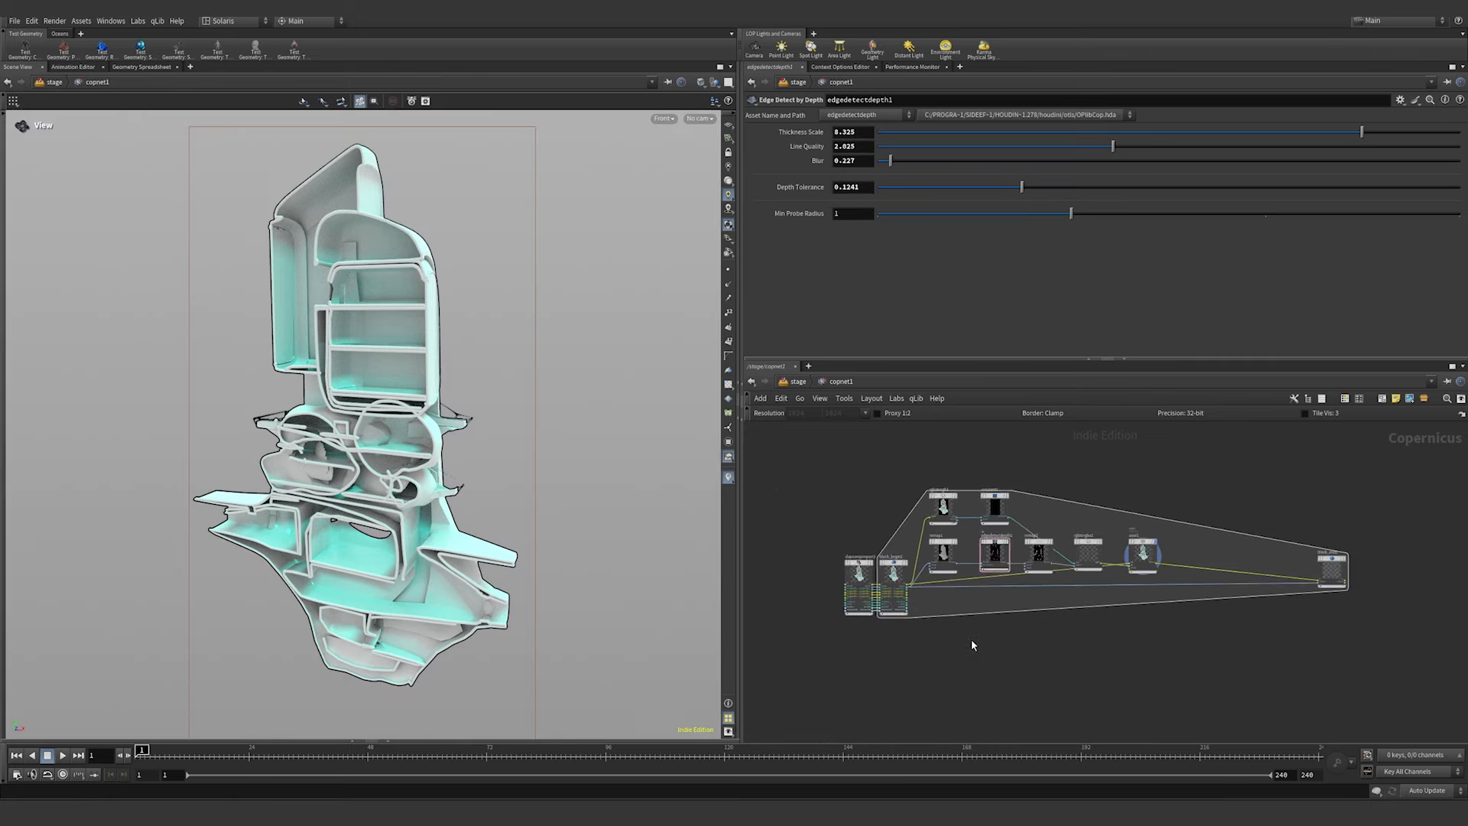
scroll(971, 639, "up", 3)
middle_click_drag(998, 612, 960, 681)
scroll(962, 686, "down", 2)
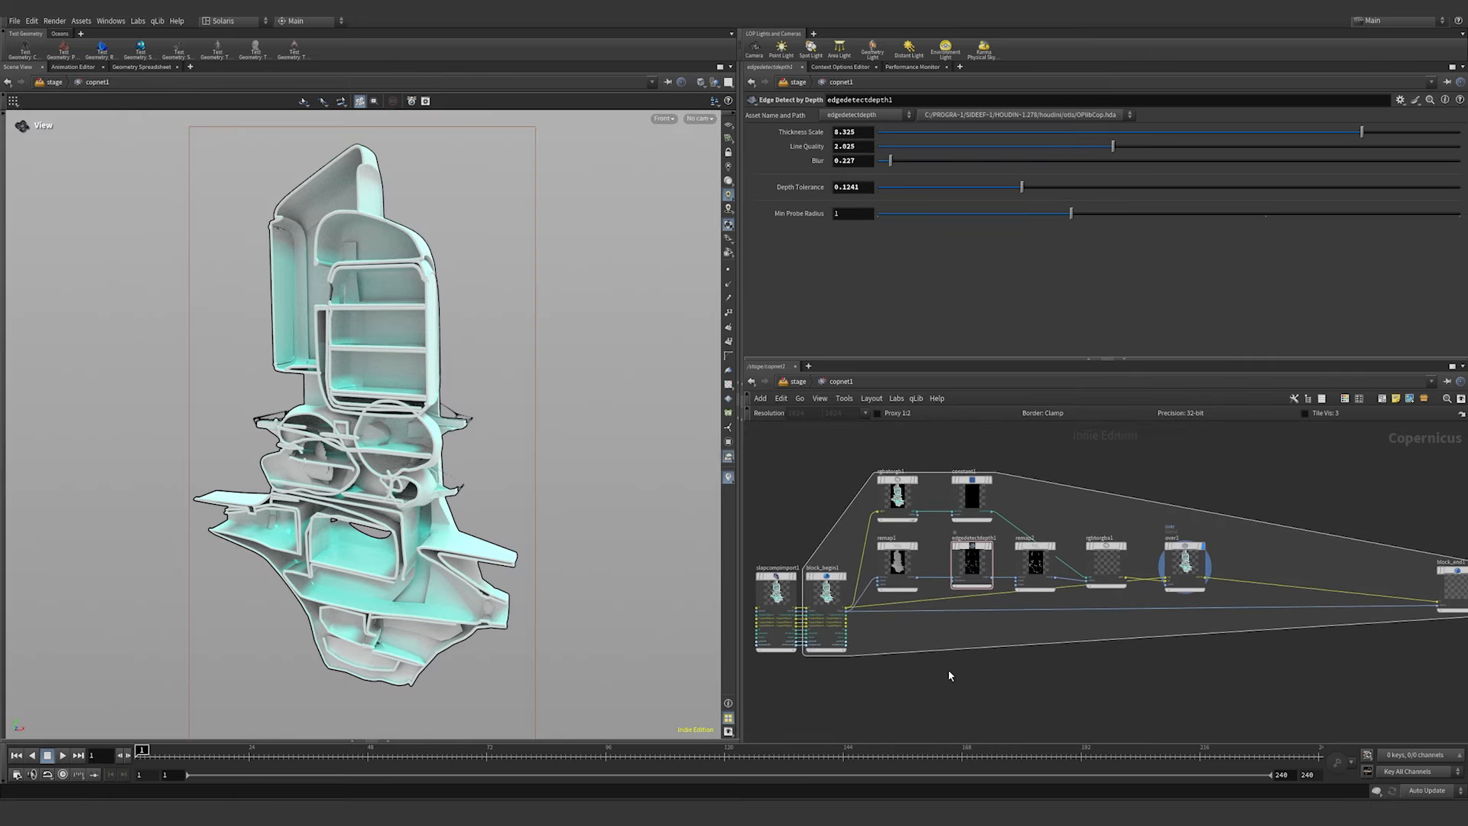
key("Tab")
type("edge")
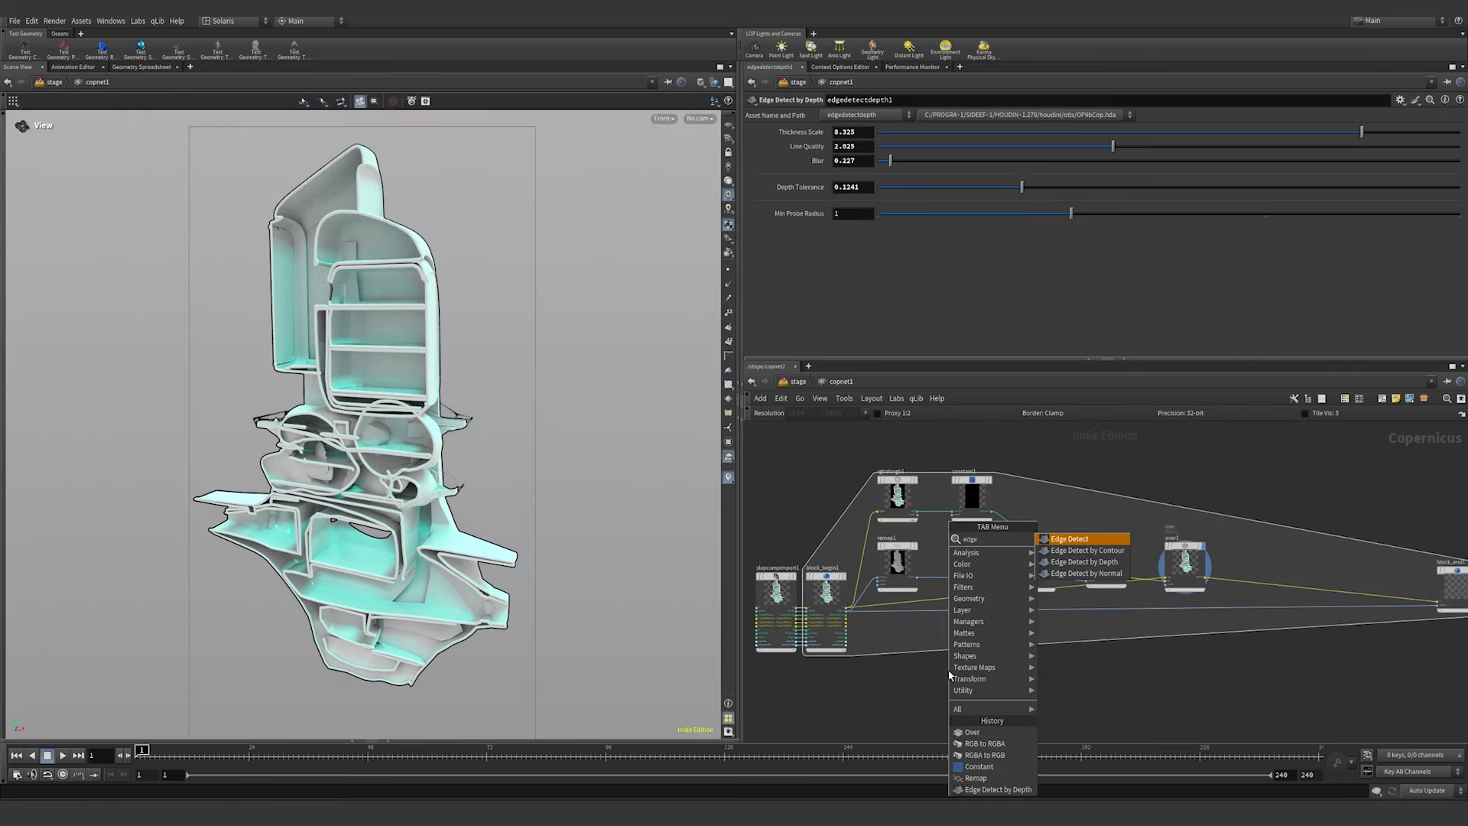
key("Down")
key("Return")
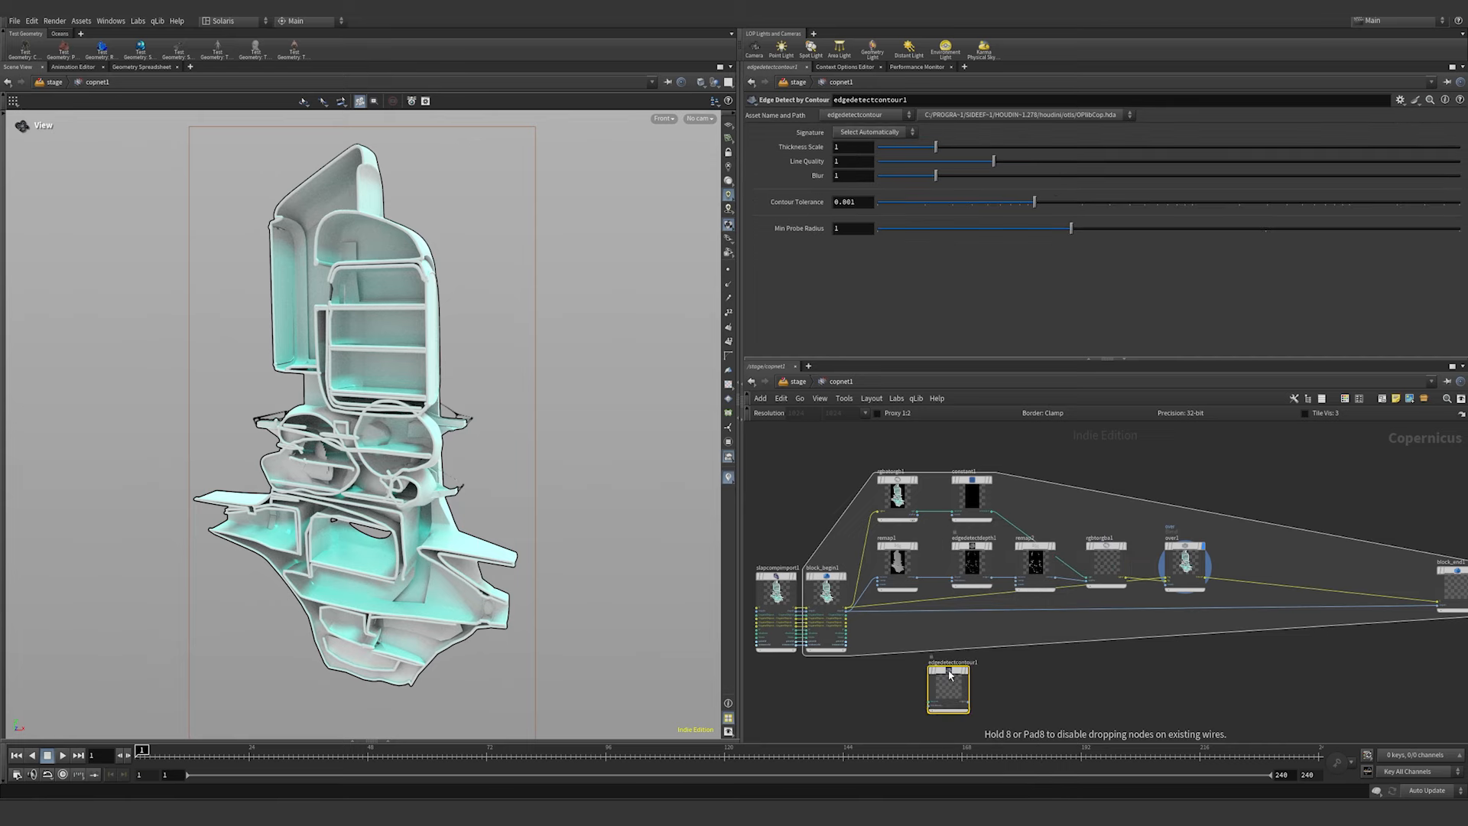
left_click(901, 676)
- Wire block_begin1's faces output into edgedetectcontour1's source and display the node
scroll(892, 673, "up", 4)
middle_click_drag(839, 676, 935, 647)
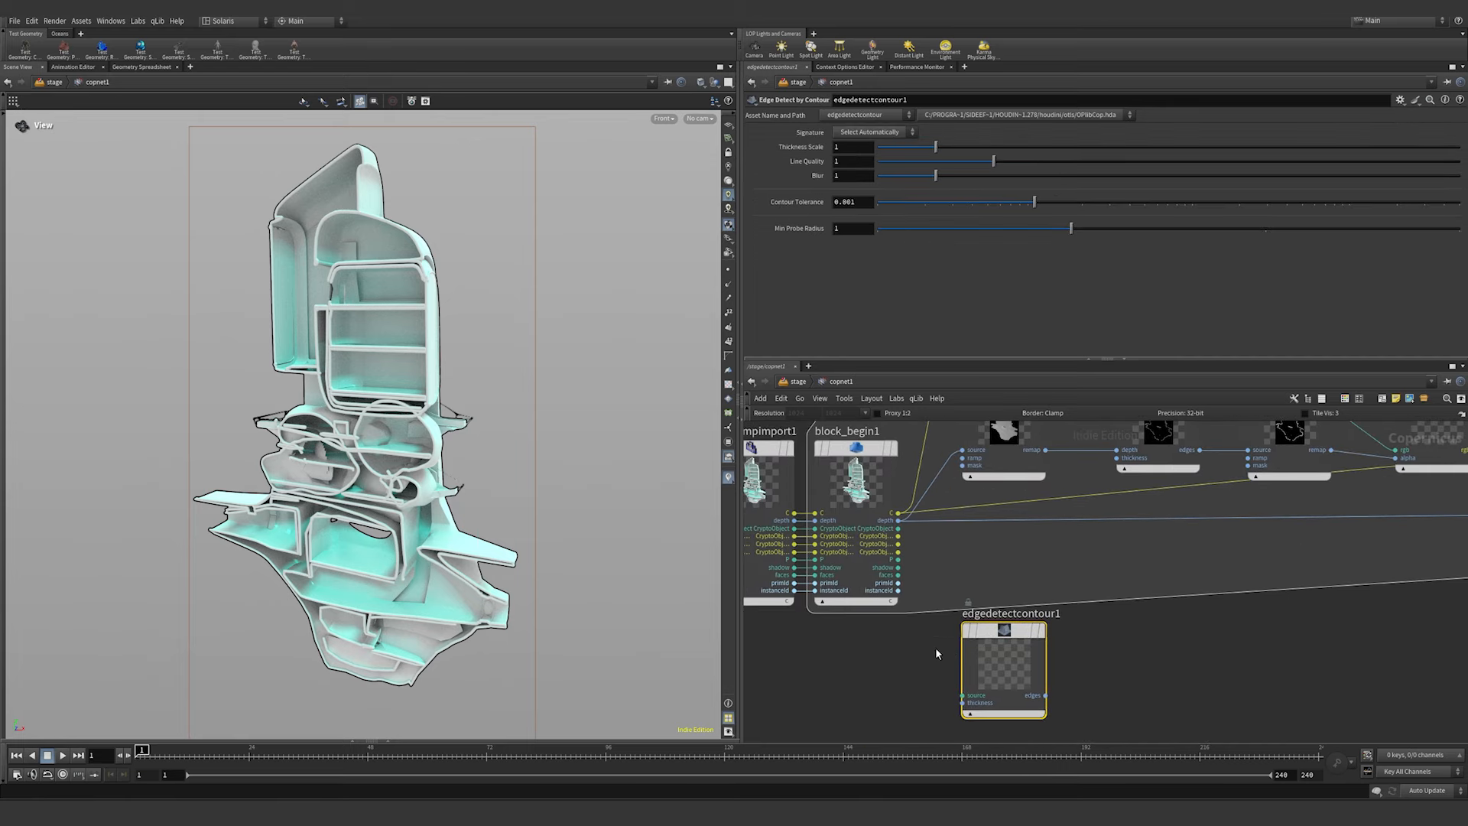
left_click(898, 575)
left_click(962, 695)
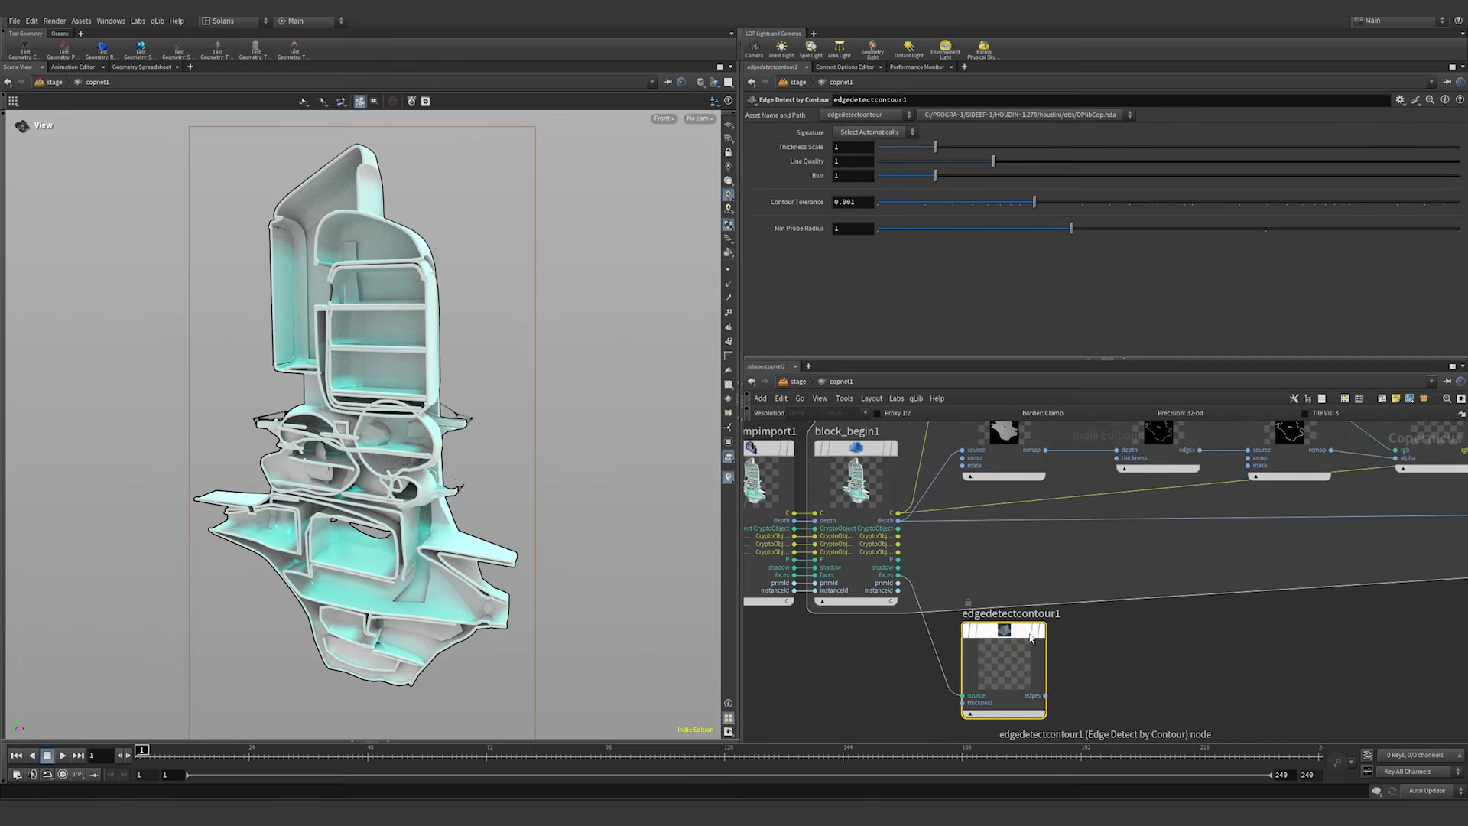
left_click(1043, 631)
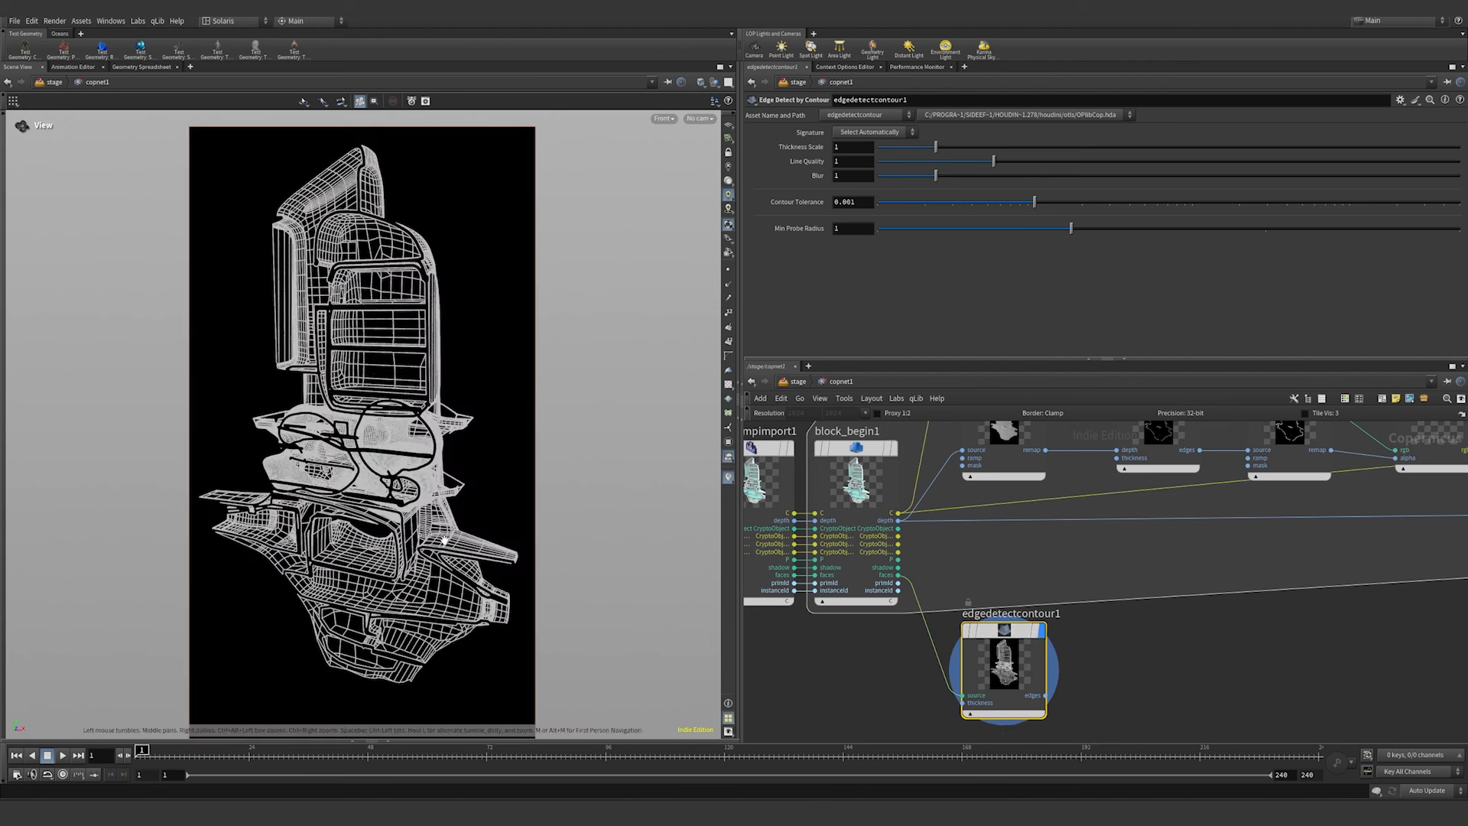
- Set edgedetectcontour1's Contour Tolerance to about 0.008, Line Quality to 3 and Thickness Scale to 1
left_click_drag(1035, 202, 1097, 202)
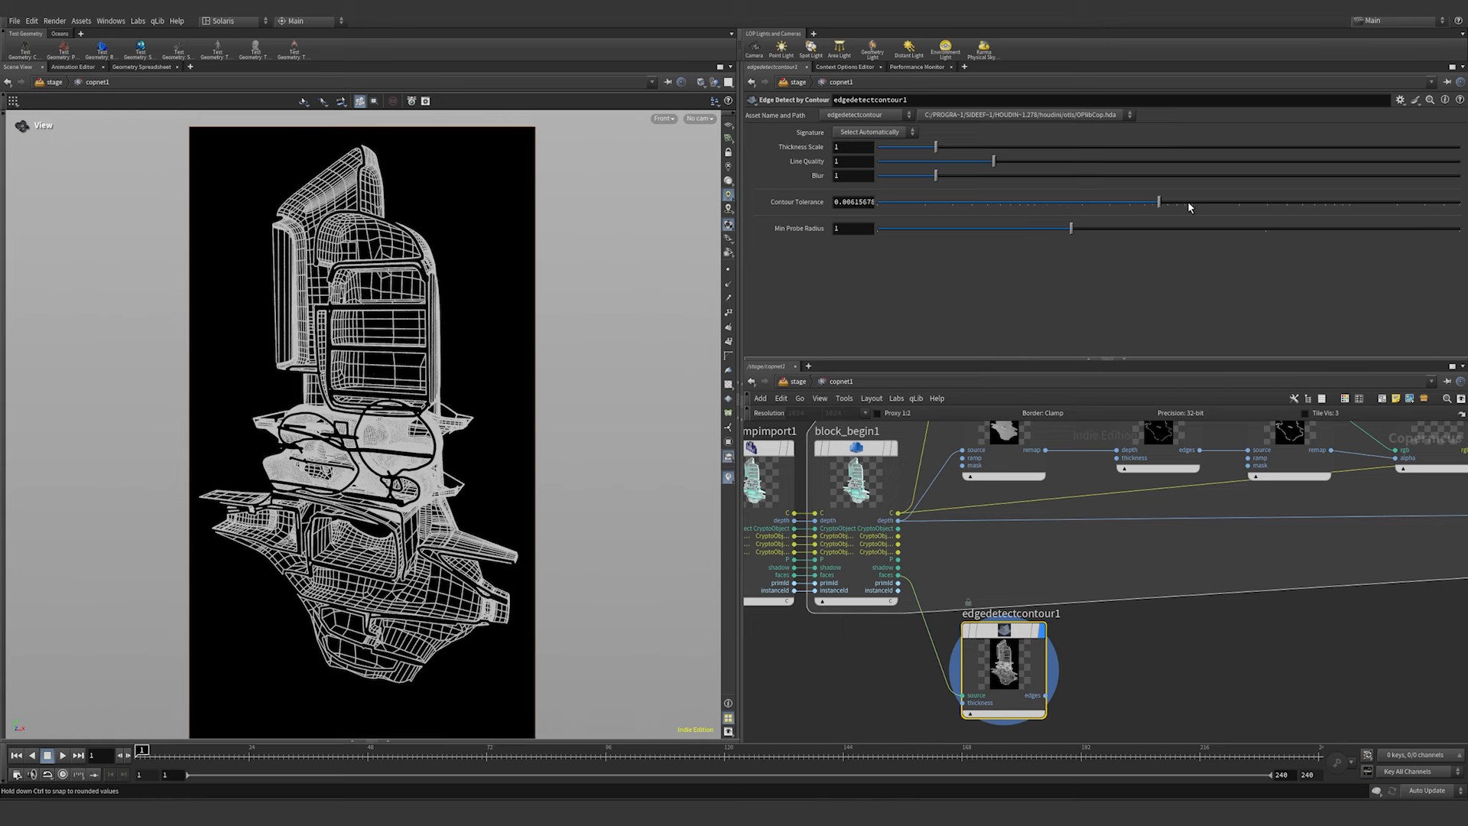
left_click_drag(1188, 203, 1376, 194)
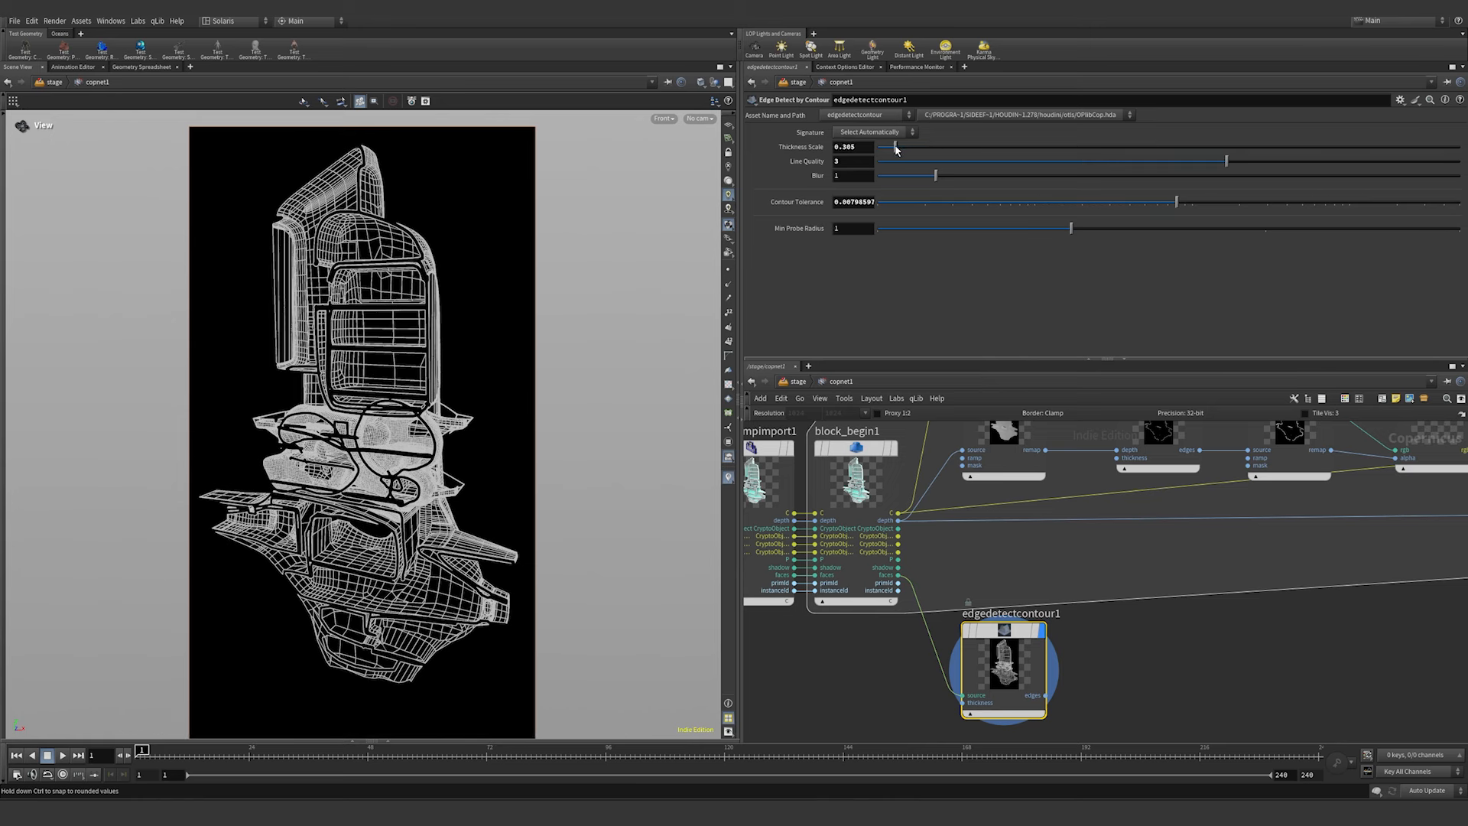
left_click_drag(896, 149, 936, 148)
- Add a Remap node beside edgedetectcontour1, fed by its edges output
key("Tab")
type("re")
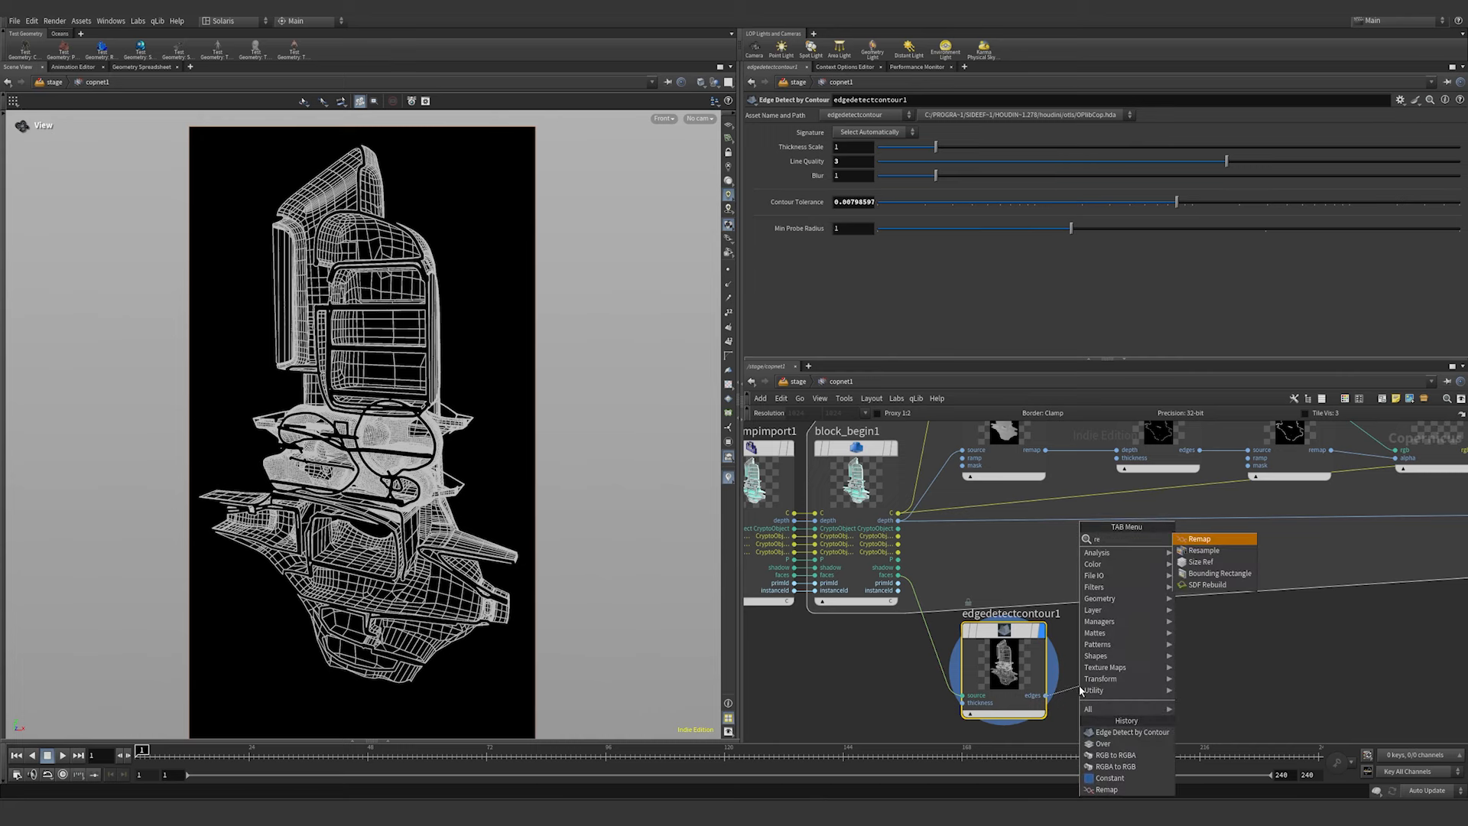
key("Return")
left_click(1112, 624)
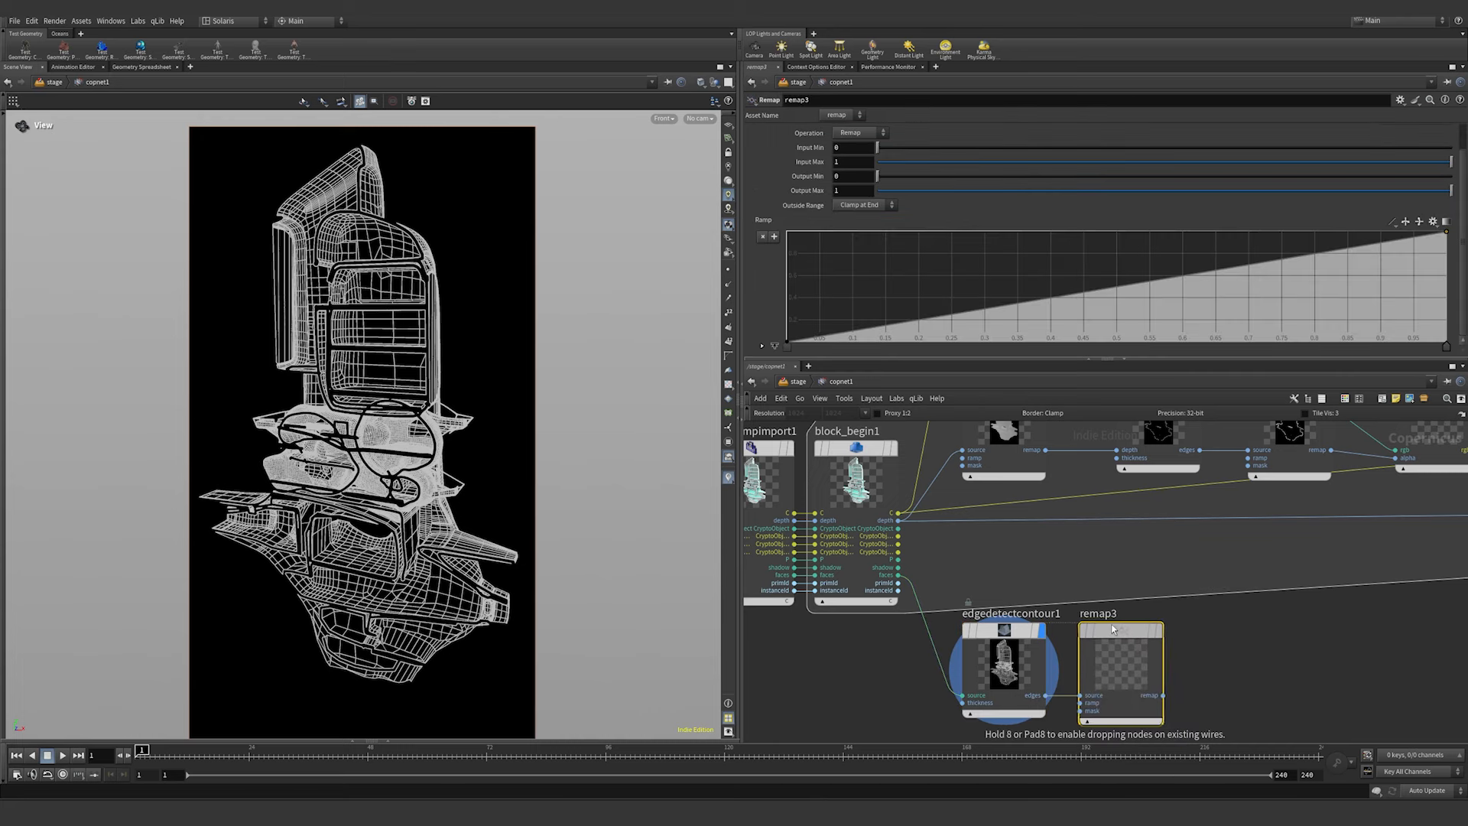
- Reshape remap3's ramp into a steeper middle with points near 0.3 and 0.46, and display the node
left_click_drag(1011, 325, 973, 317)
left_click_drag(1080, 293, 1089, 273)
left_click_drag(980, 318, 986, 327)
- Add an RGB to RGBA node after remap3 in the contour chain
scroll(1303, 682, "down", 2)
middle_click_drag(1287, 678, 1159, 646)
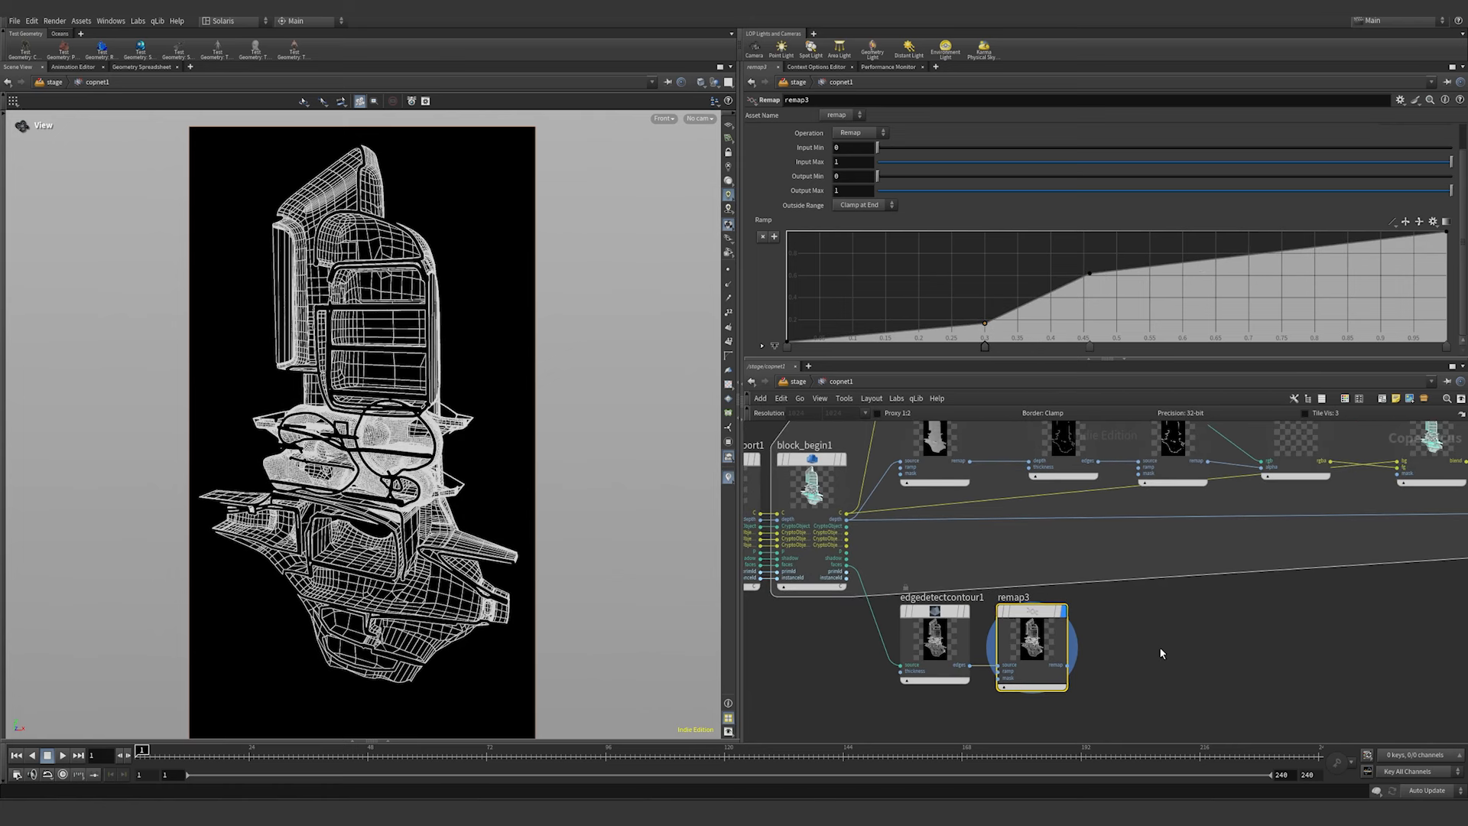
key("Tab")
type("rgb to rgba")
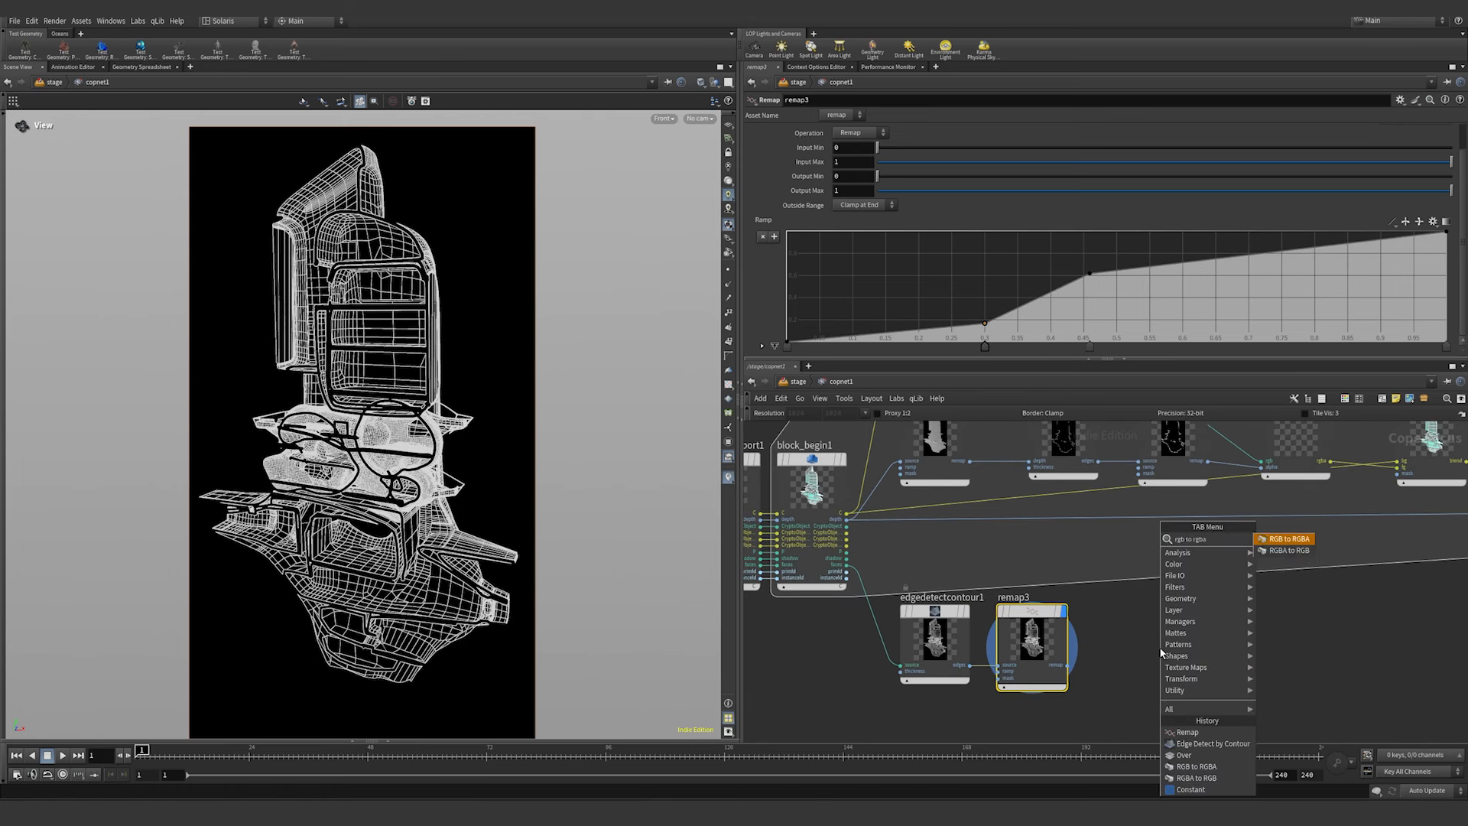
key("Return")
left_click(1162, 652)
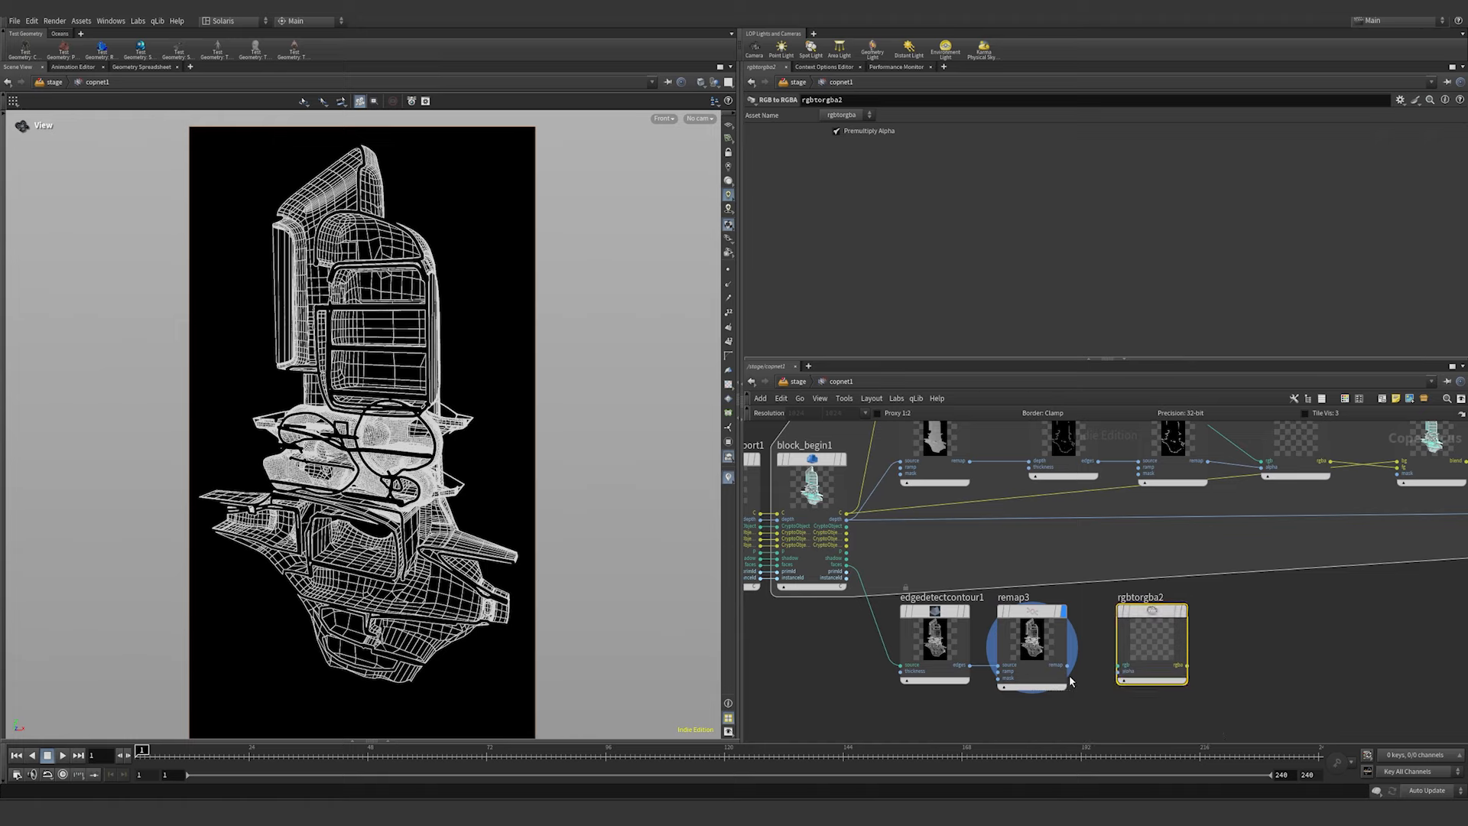
- Wire constant1 into rgbtorgba2's rgb input and remap3's output into its alpha, and display rgbtorgba2
scroll(1170, 612, "down", 3)
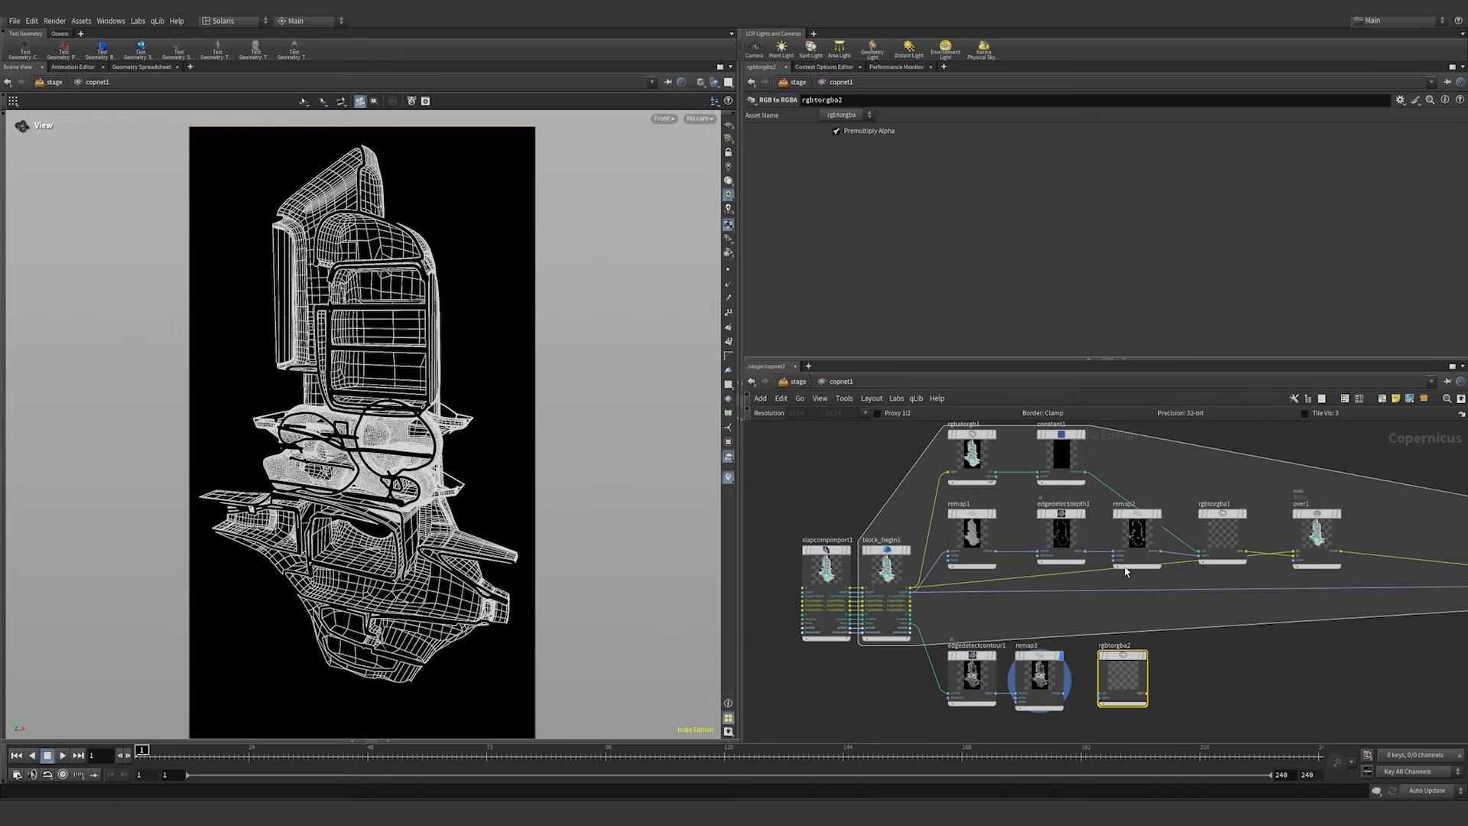
left_click_drag(1085, 473, 1098, 686)
scroll(1098, 687, "up", 3)
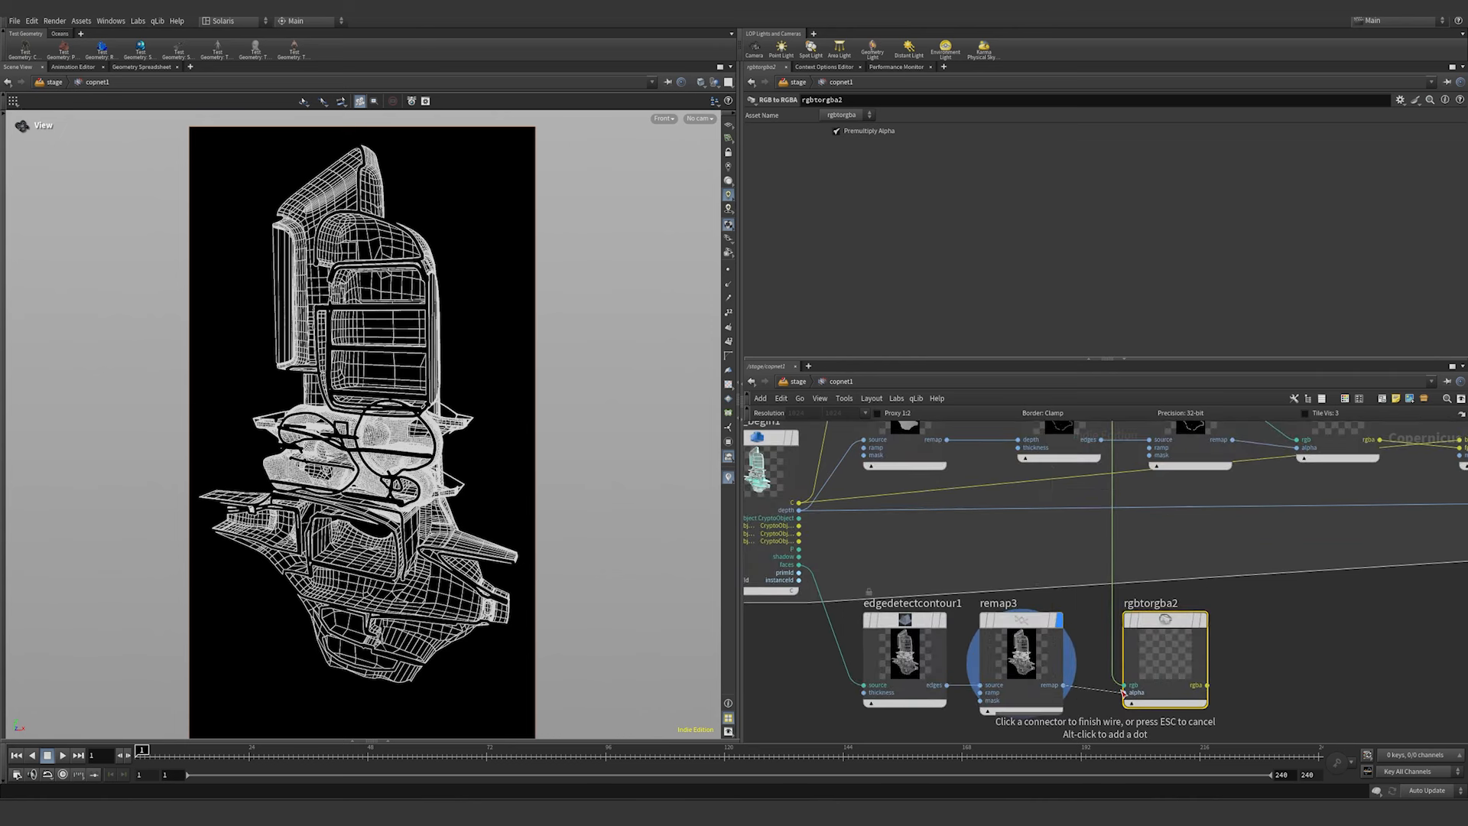
left_click(1204, 620)
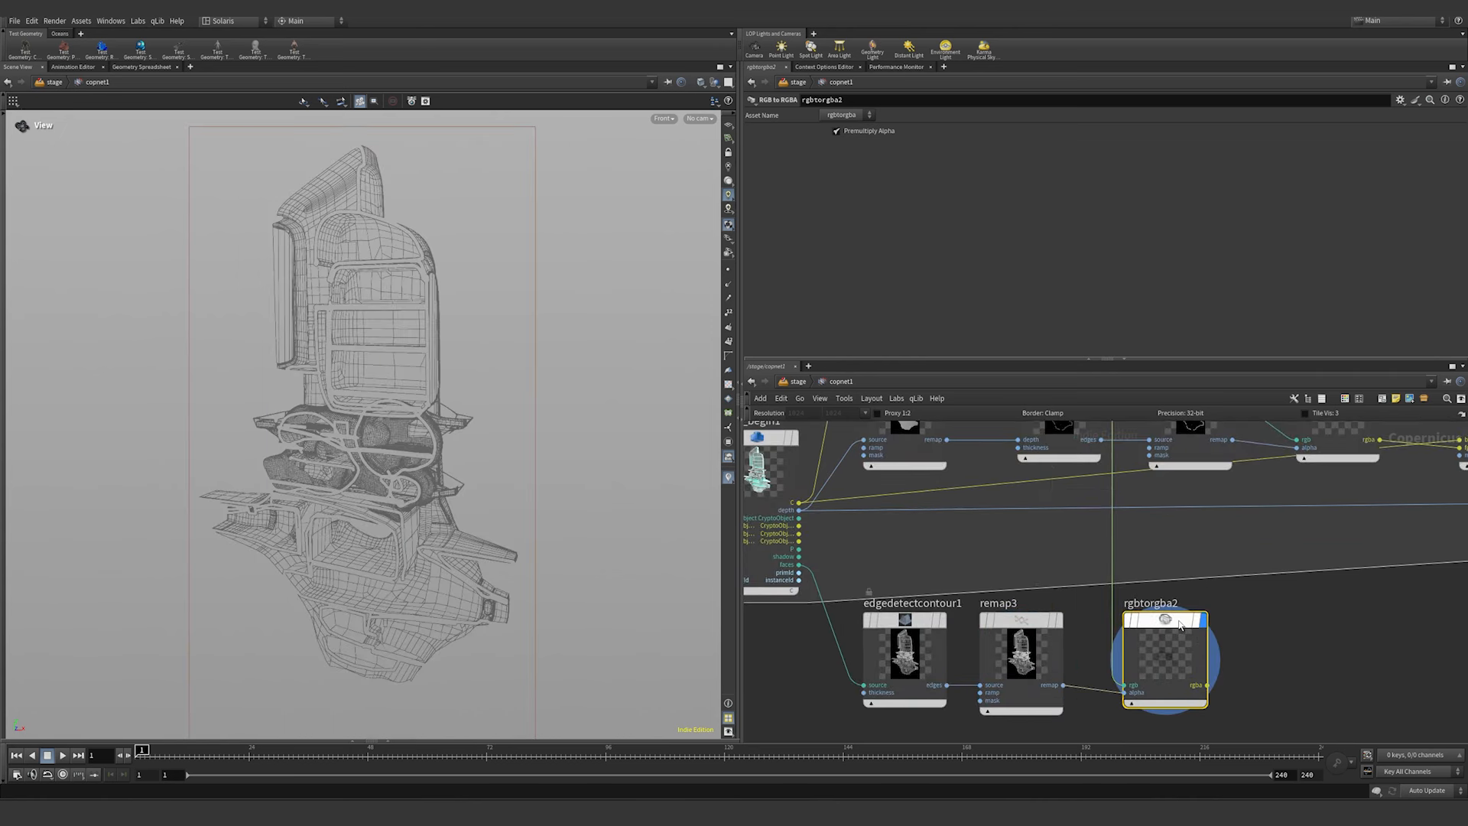
- Inspect the colour settings of constant1, which feeds rgbtorgba2
scroll(1179, 625, "down", 5)
scroll(1143, 489, "up", 2)
left_click_drag(1172, 475, 1055, 537)
left_click_drag(1071, 528, 1071, 506)
left_click(1268, 675)
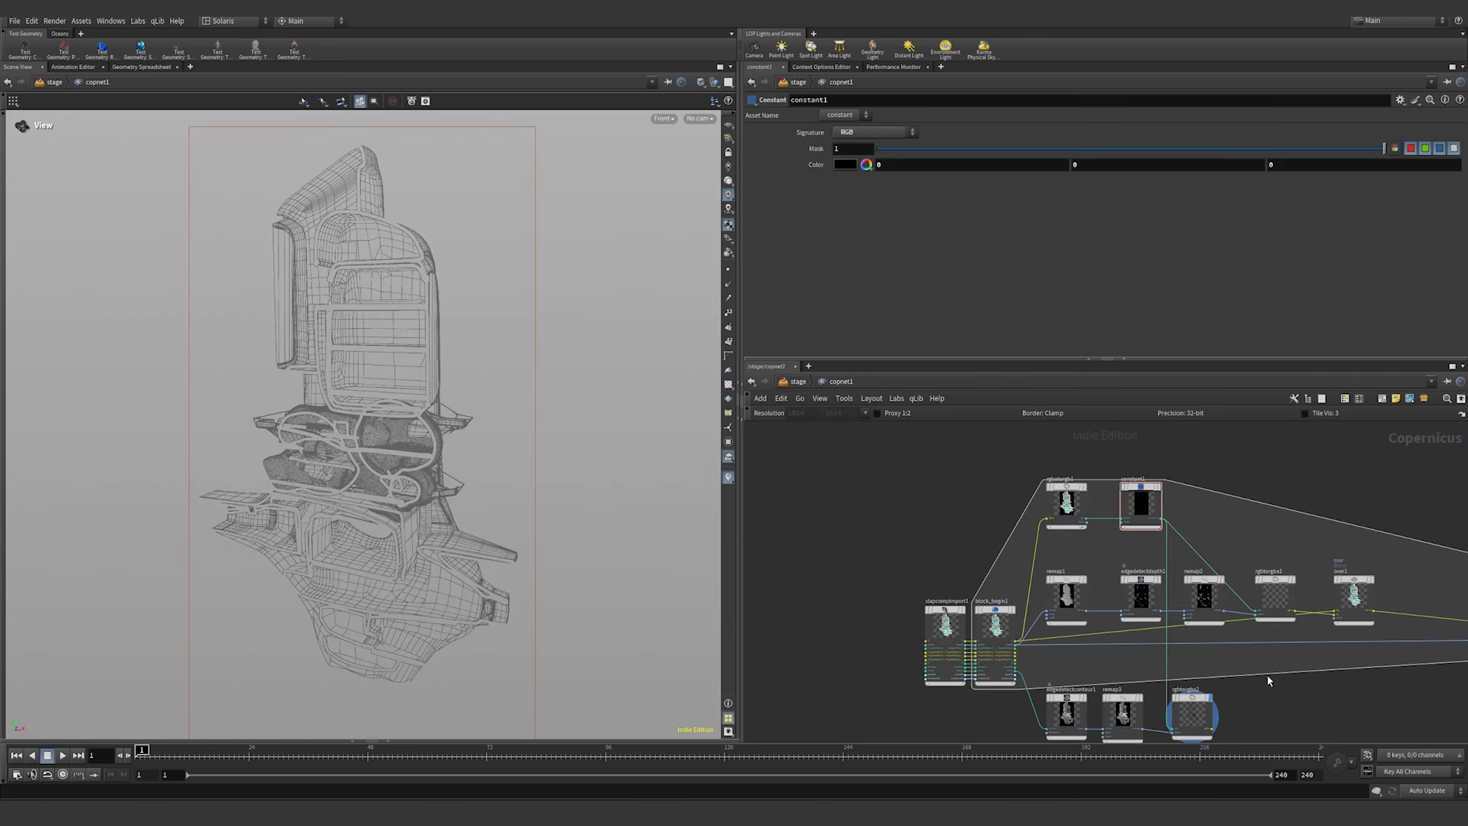
- Add an Over node after rgbtorgba2
middle_click_drag(1270, 704, 1201, 650)
key("Tab")
type("over")
key("Return")
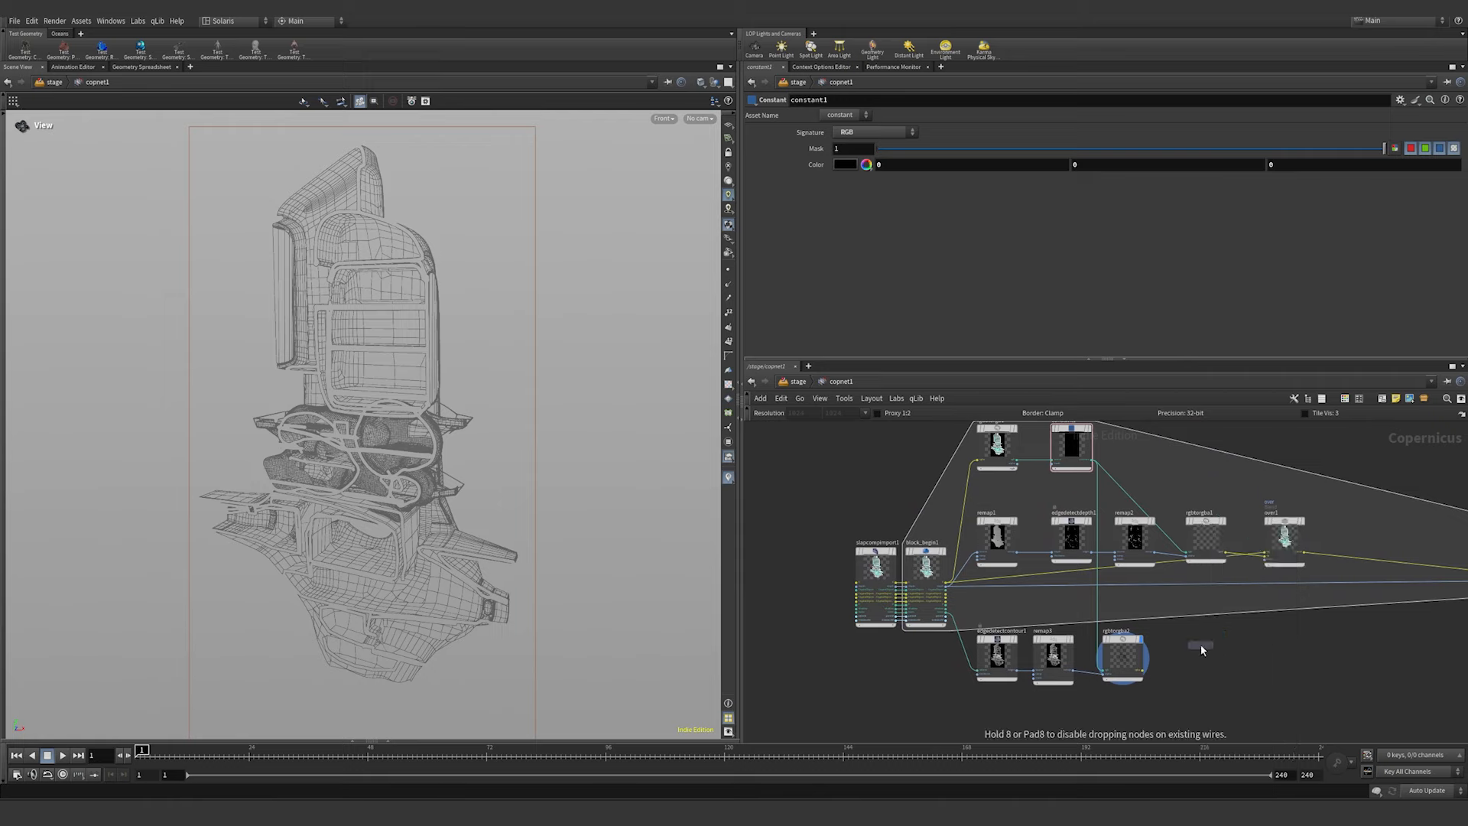
left_click(1202, 661)
- Wire over1 into over2's bg and rgbtorgba2 into its fg, and connect the displayed over2 to block_end1's C input
scroll(1183, 671, "up", 3)
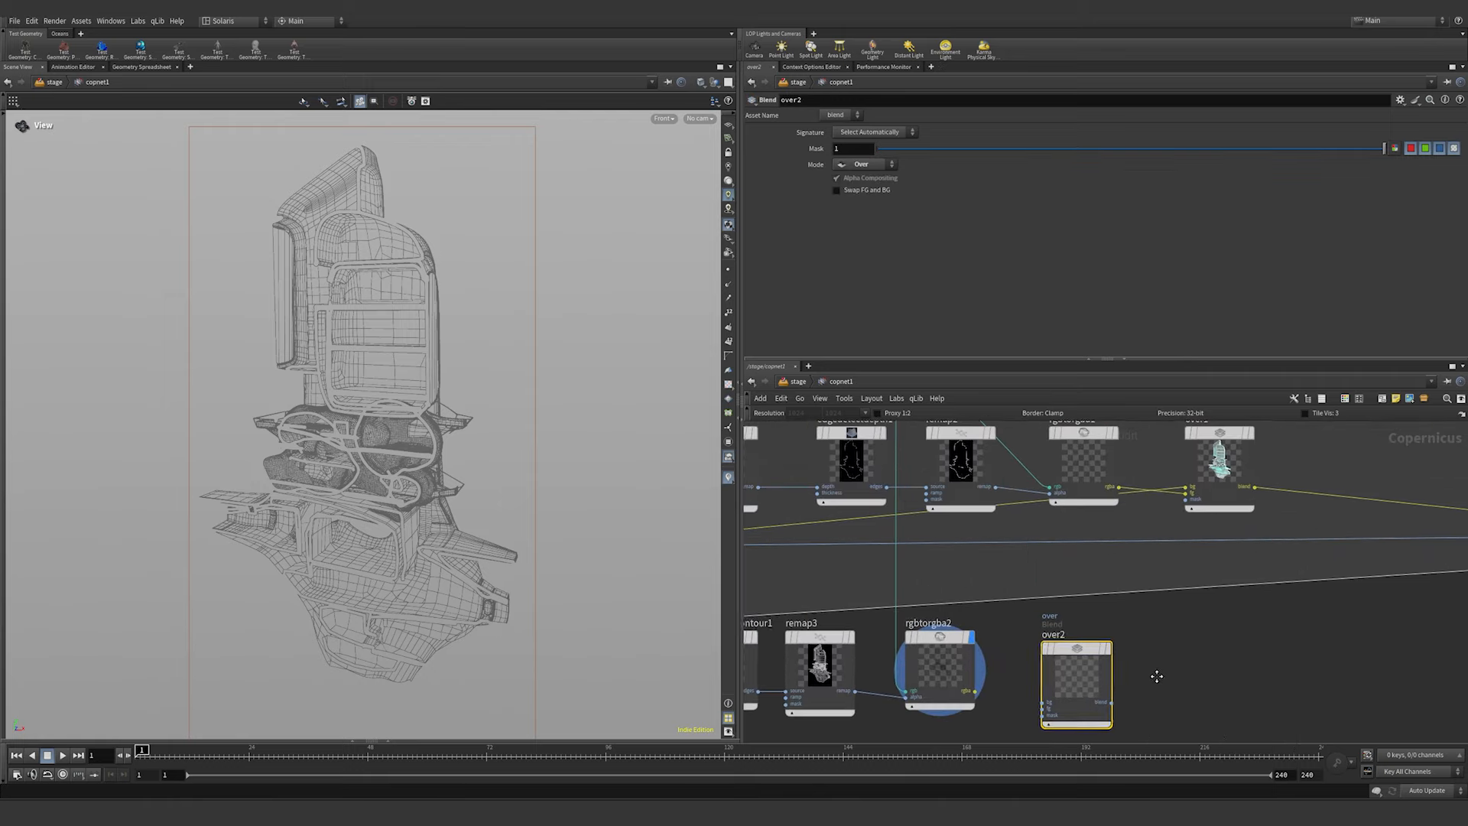
left_click(1294, 562)
left_click_drag(974, 695, 1292, 588)
middle_click_drag(1399, 540, 1225, 556)
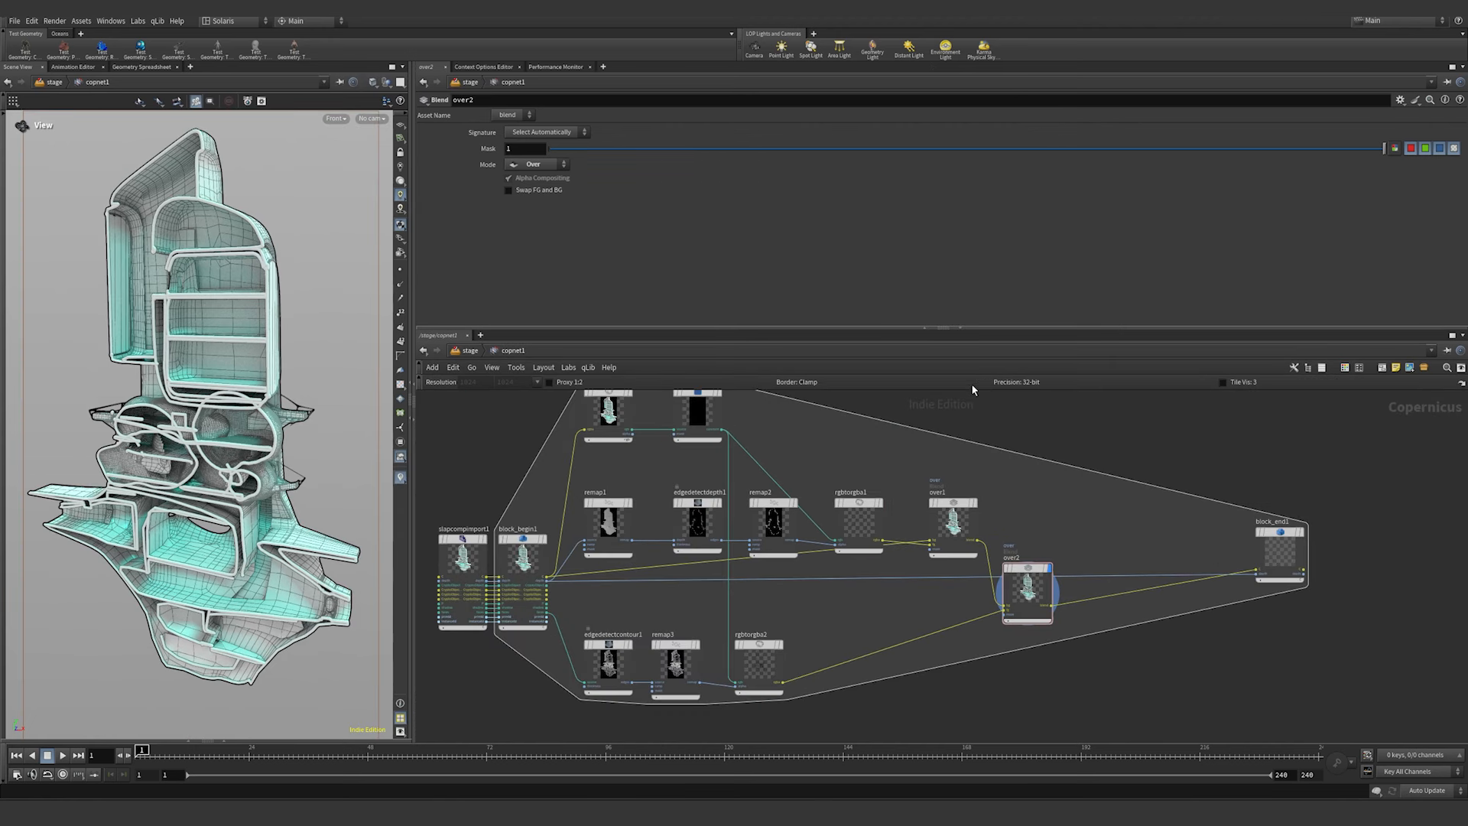
- Examine the combined depth and contour lines on the section render, up close and as a whole
scroll(210, 364, "up", 3)
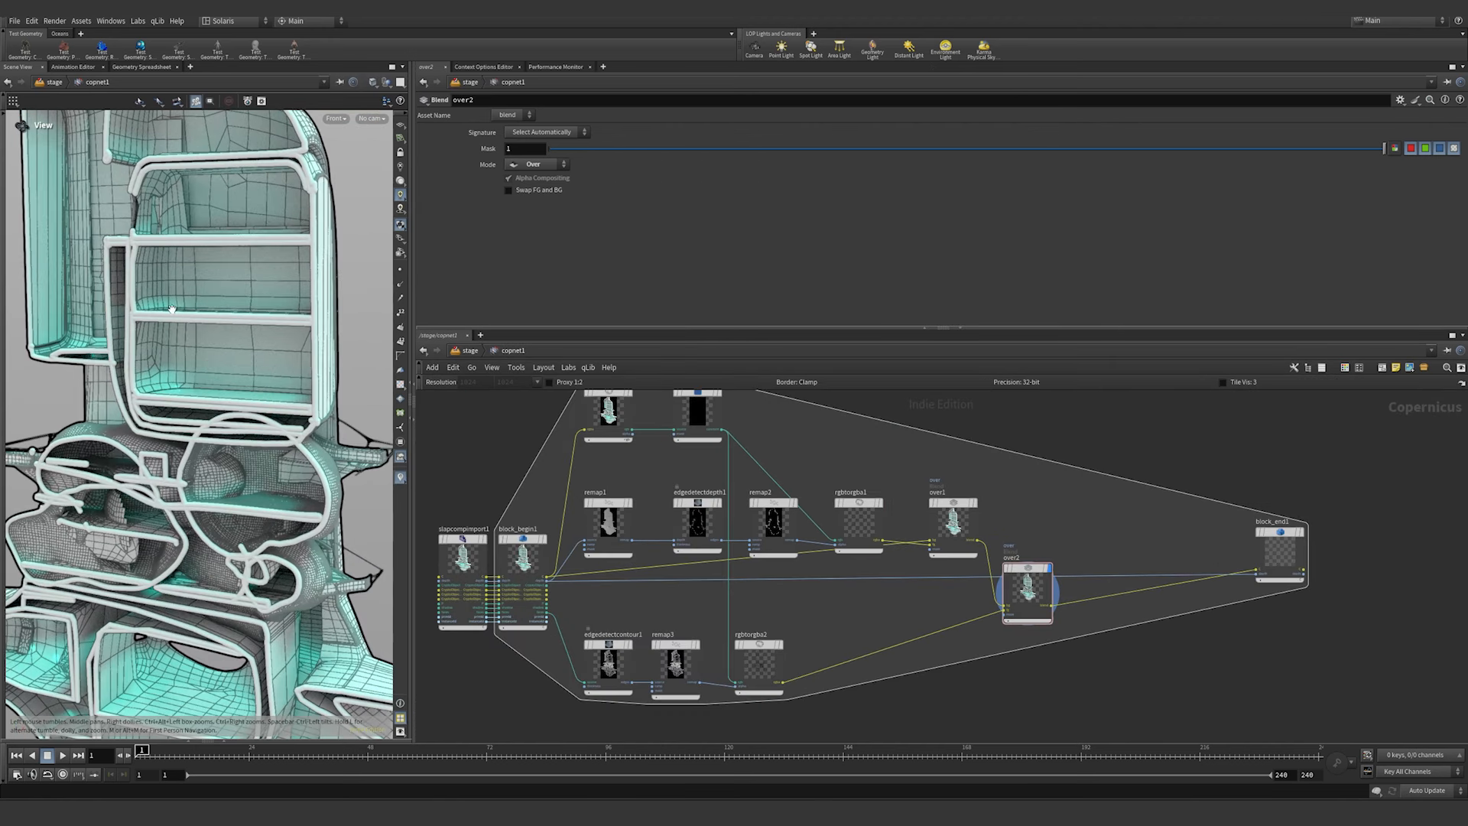
scroll(163, 692, "up", 5)
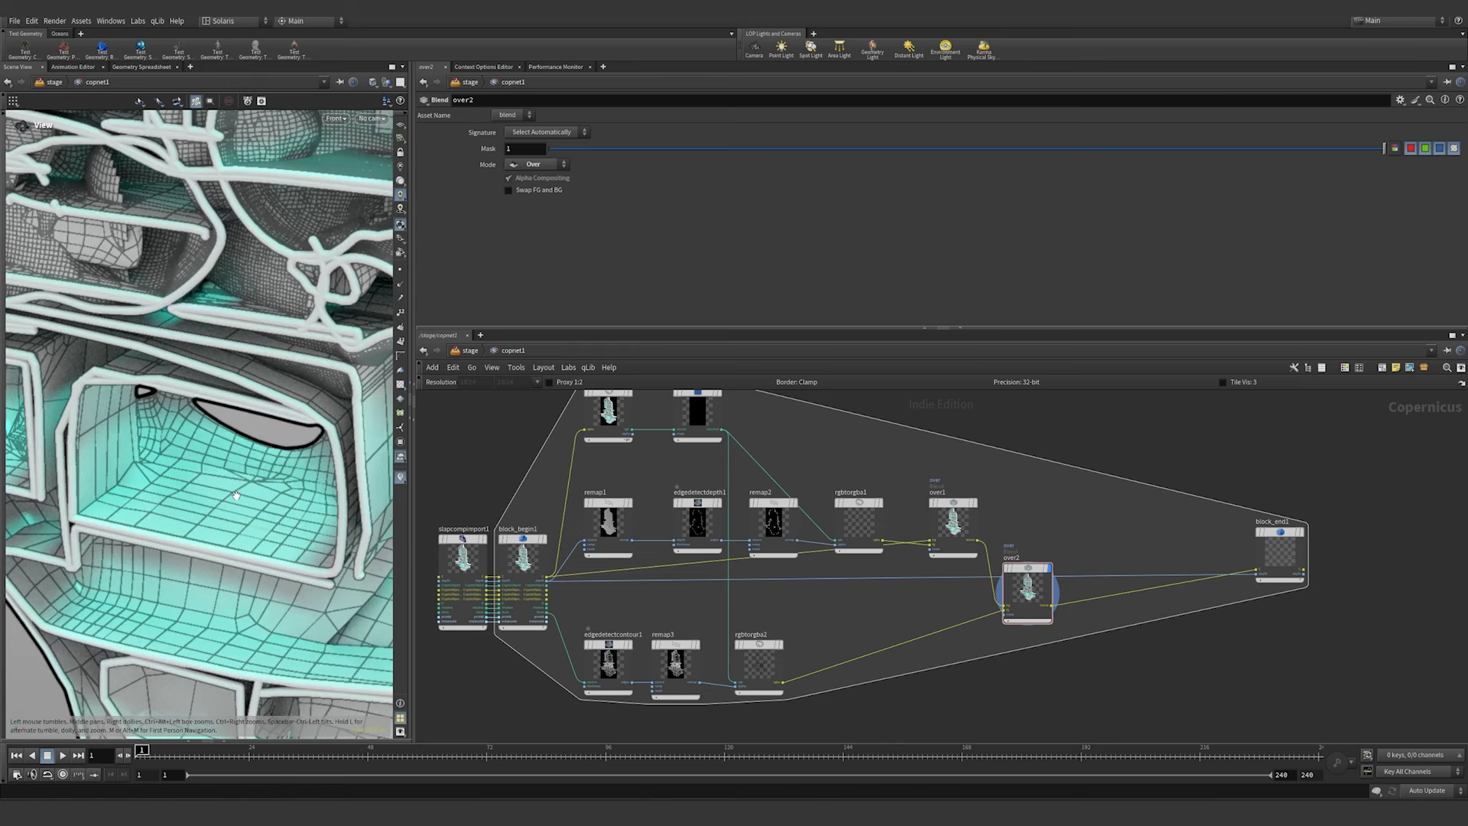
scroll(237, 487, "down", 10)
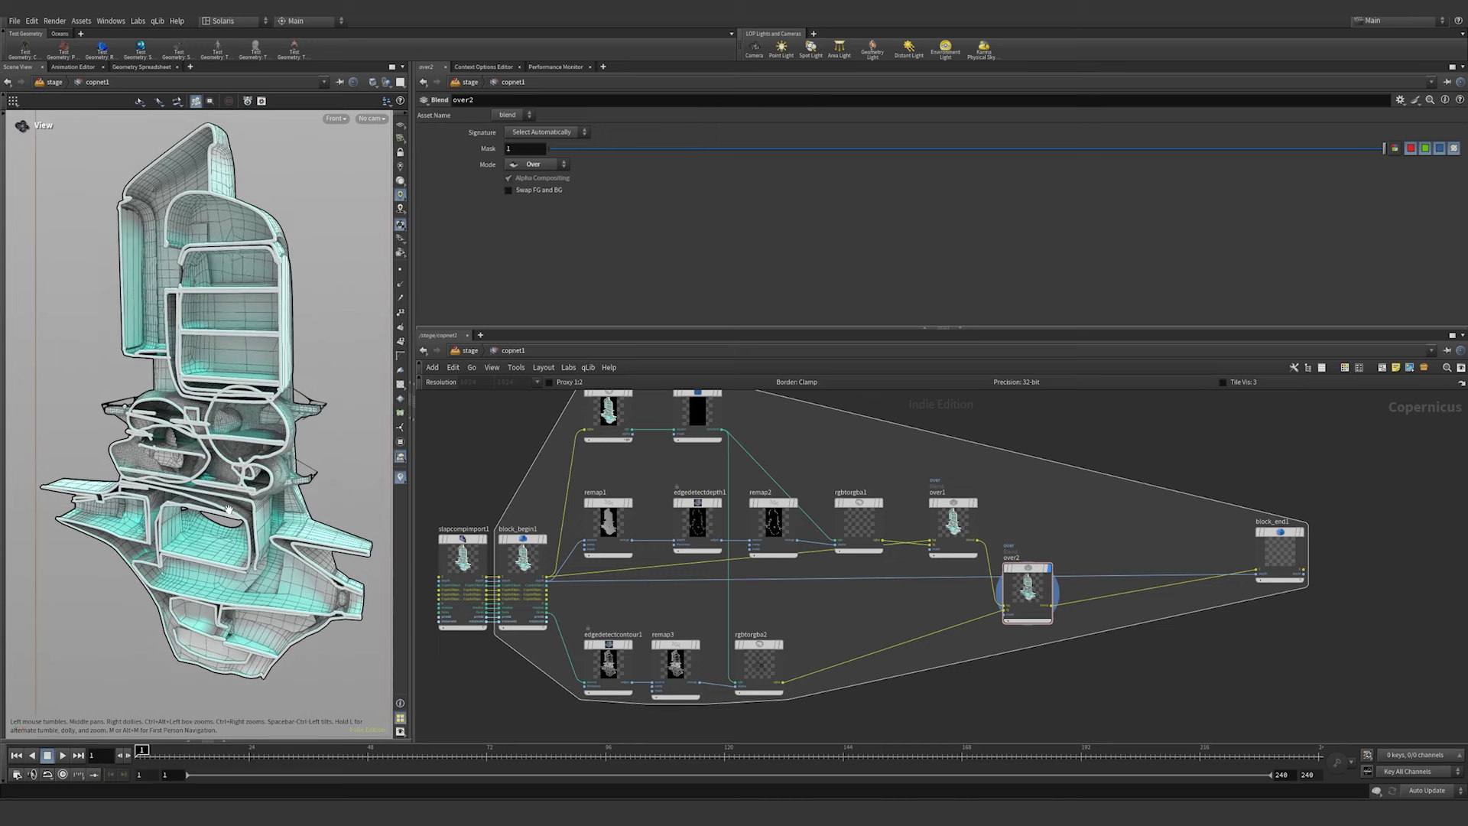
left_click_drag(228, 510, 230, 521)
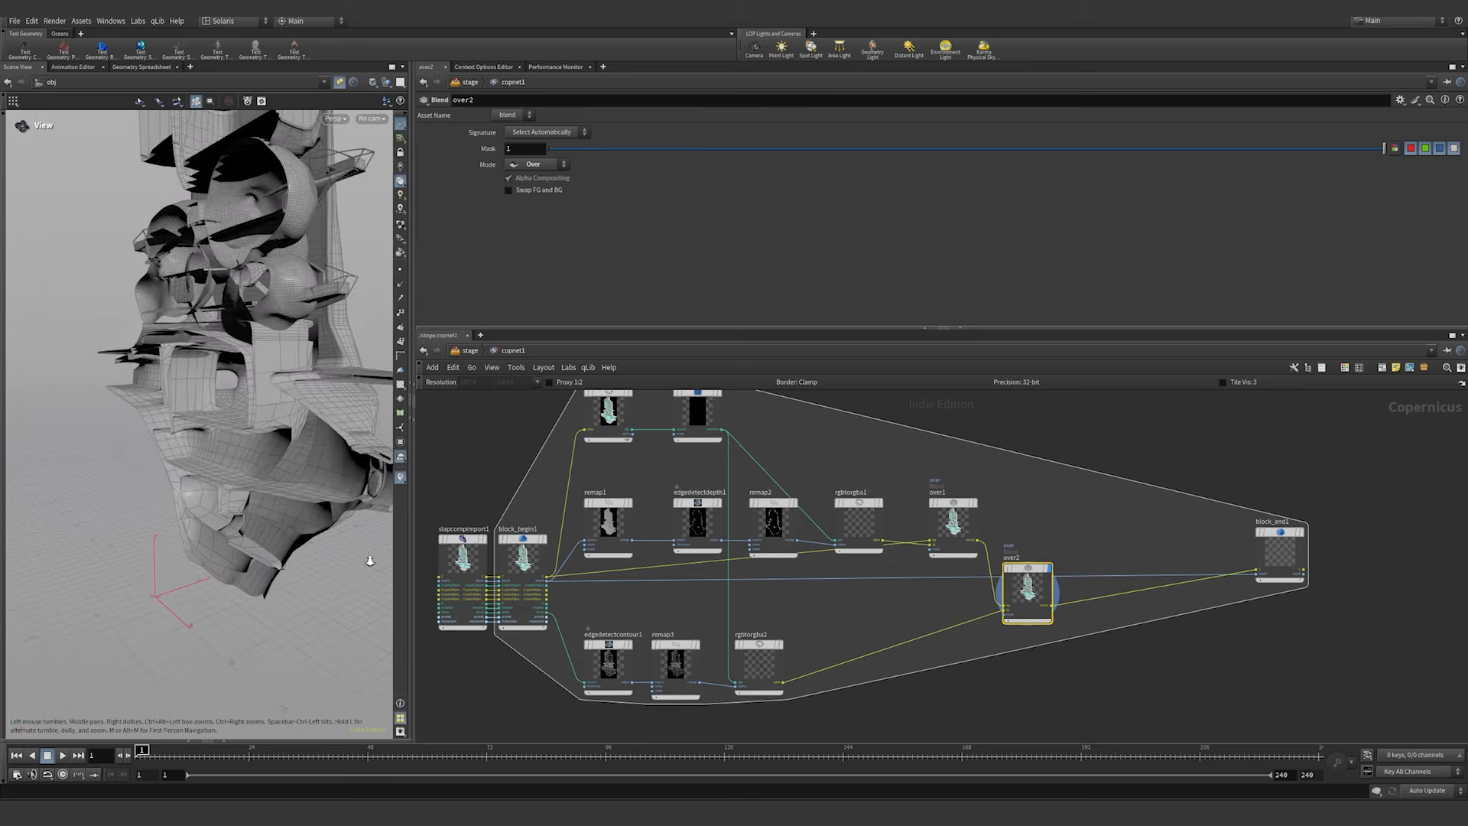
left_click_drag(153, 589, 192, 541)
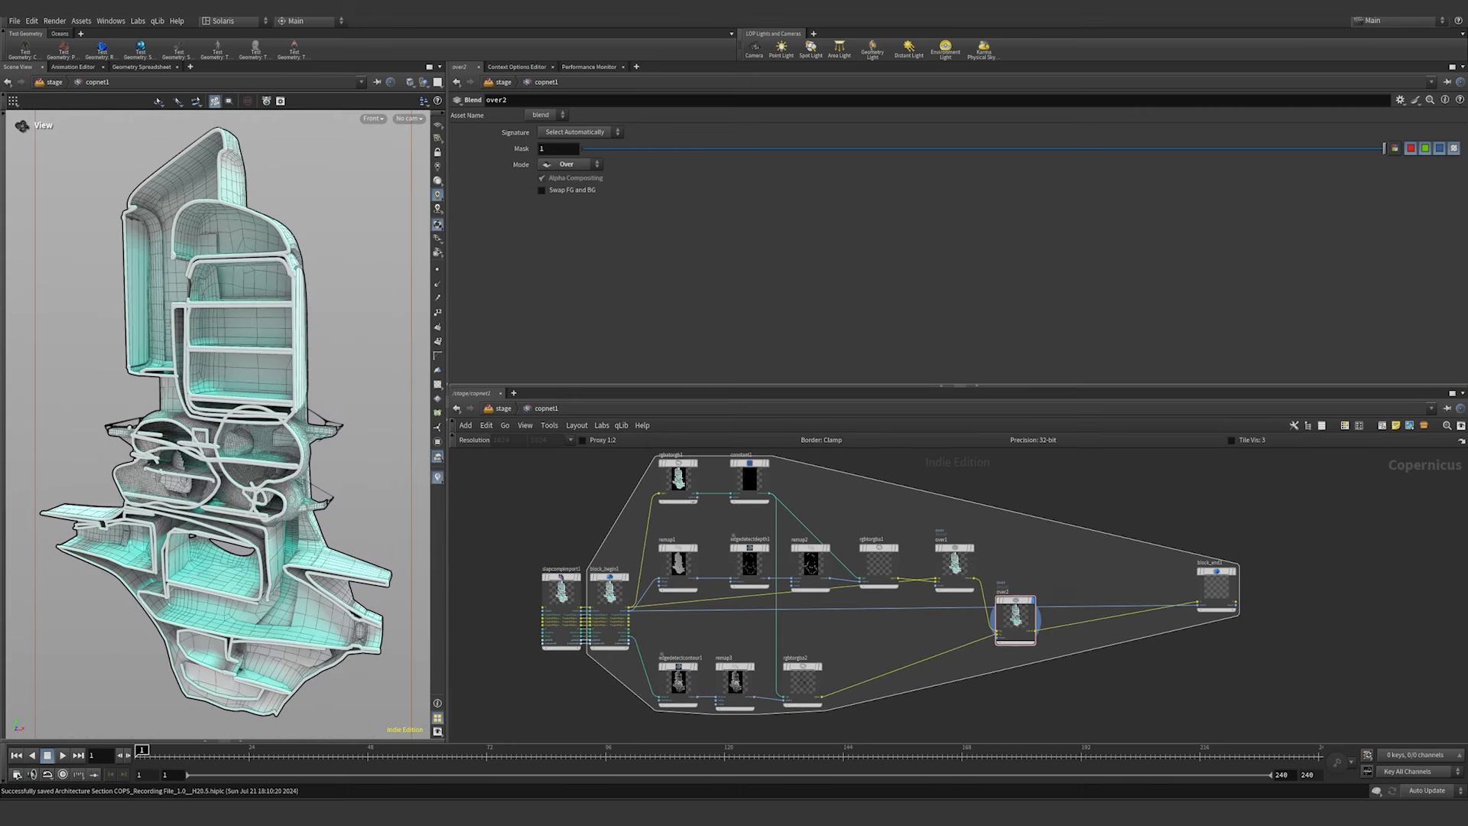
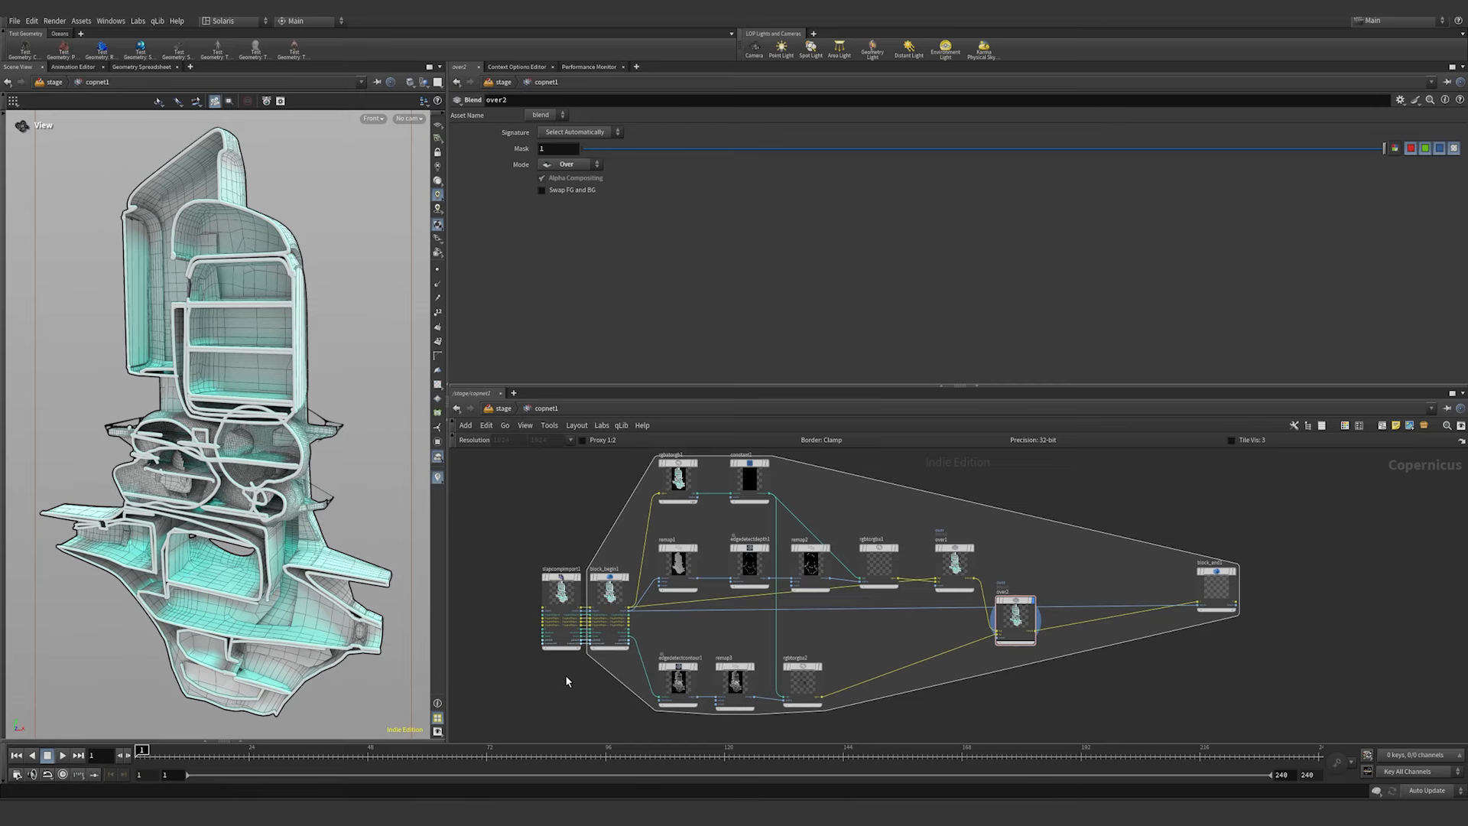
- Add a Channel Split node below edgedetectcontour1
scroll(566, 676, "up", 4)
key("Tab")
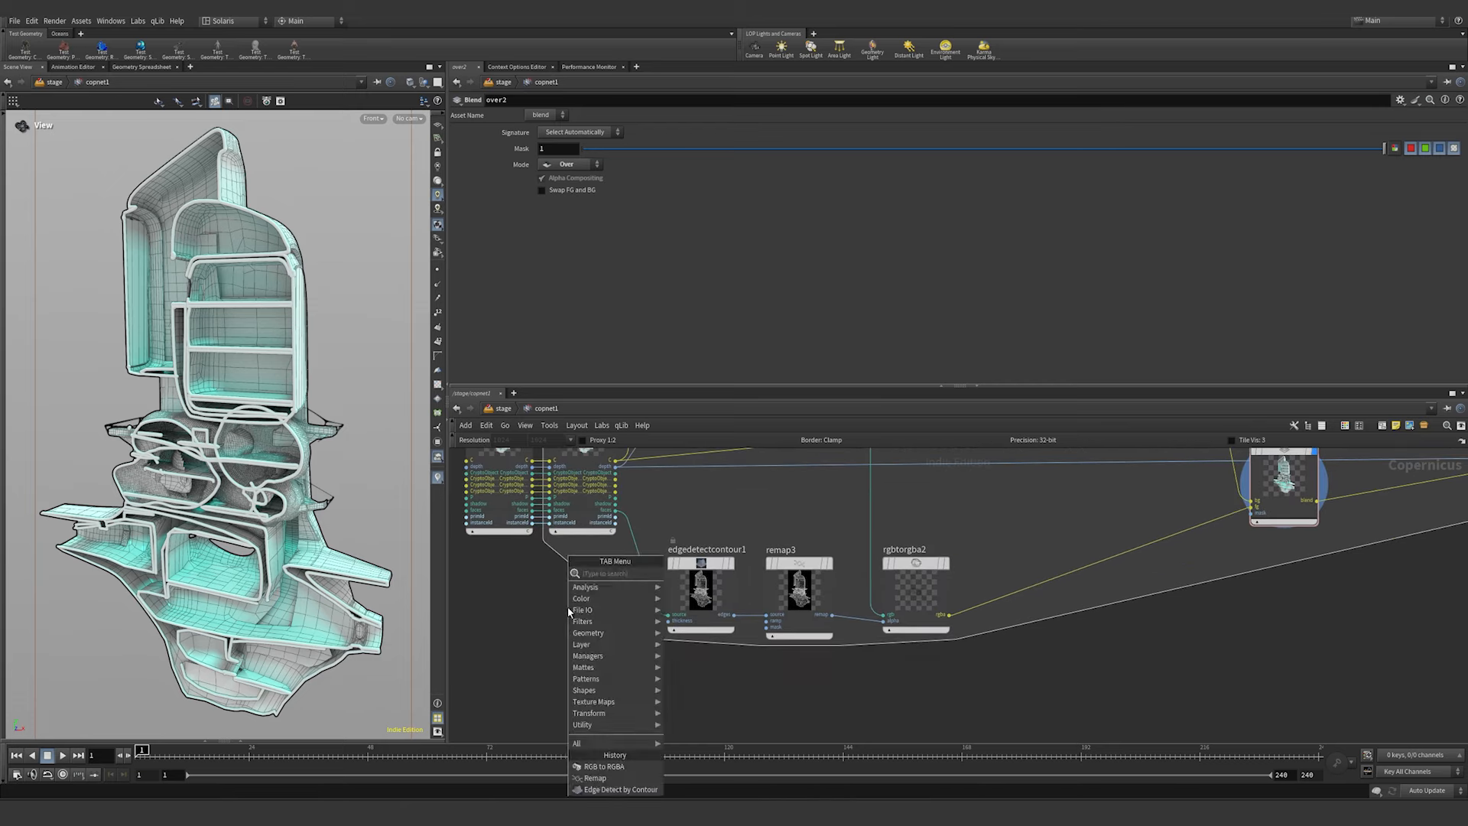
type("chann")
key("Down")
key("Down")
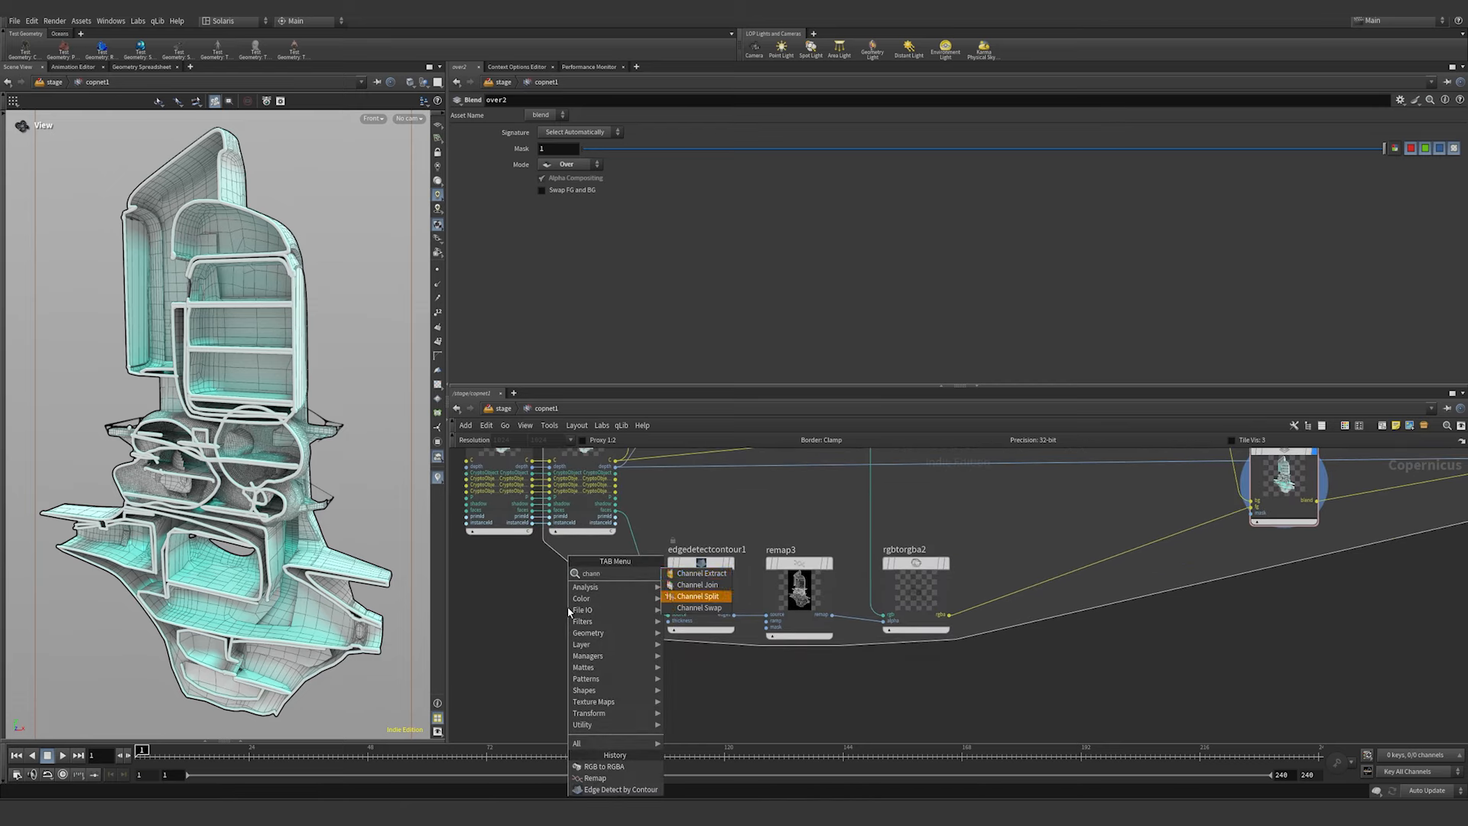
key("Return")
left_click(696, 682)
- Wire block_begin1's shadow output into channelsplit1's rgba input and display channelsplit1
scroll(614, 645, "down", 2)
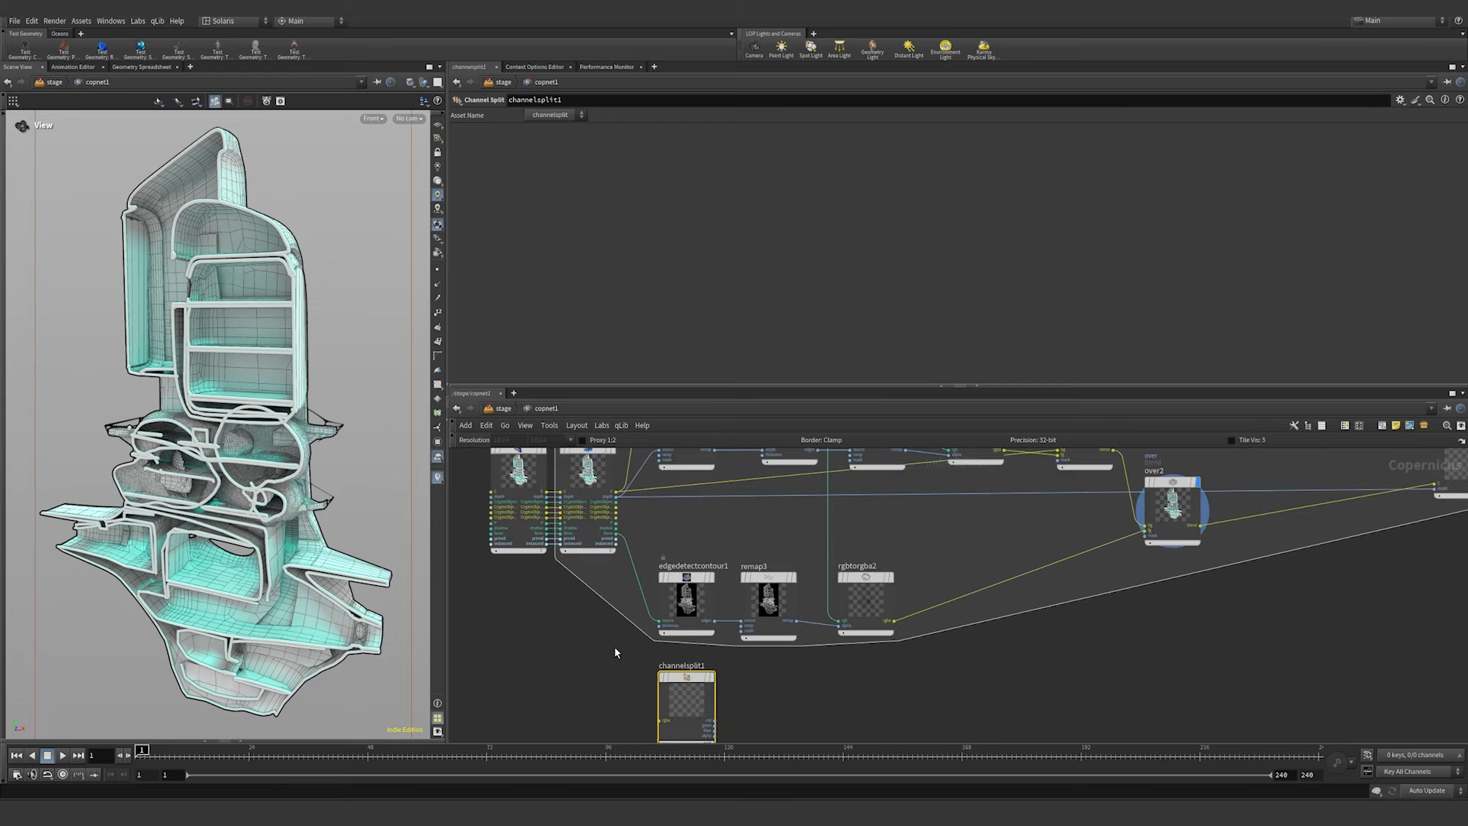
left_click(661, 710)
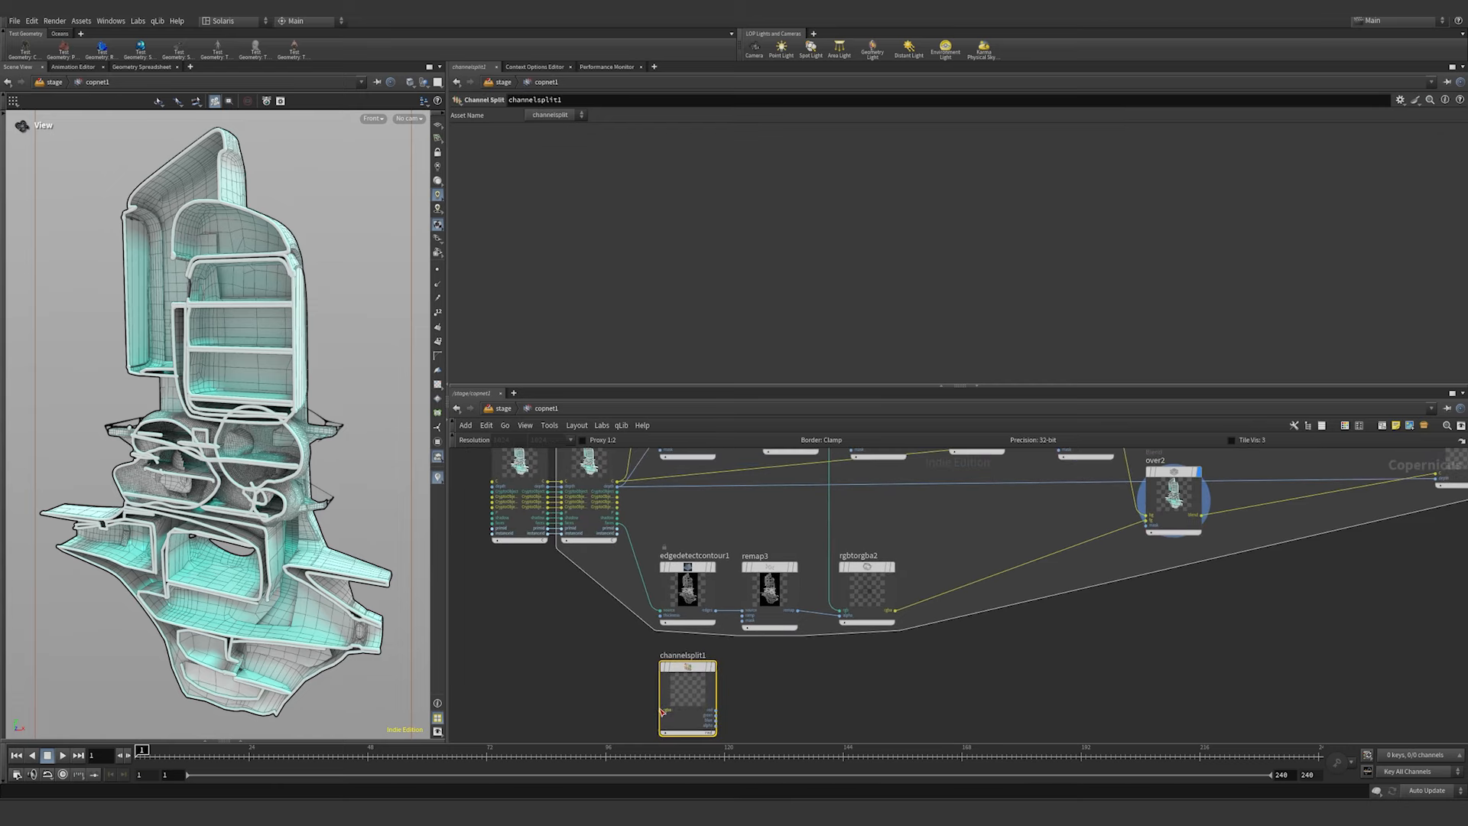
left_click(618, 517)
left_click(715, 667)
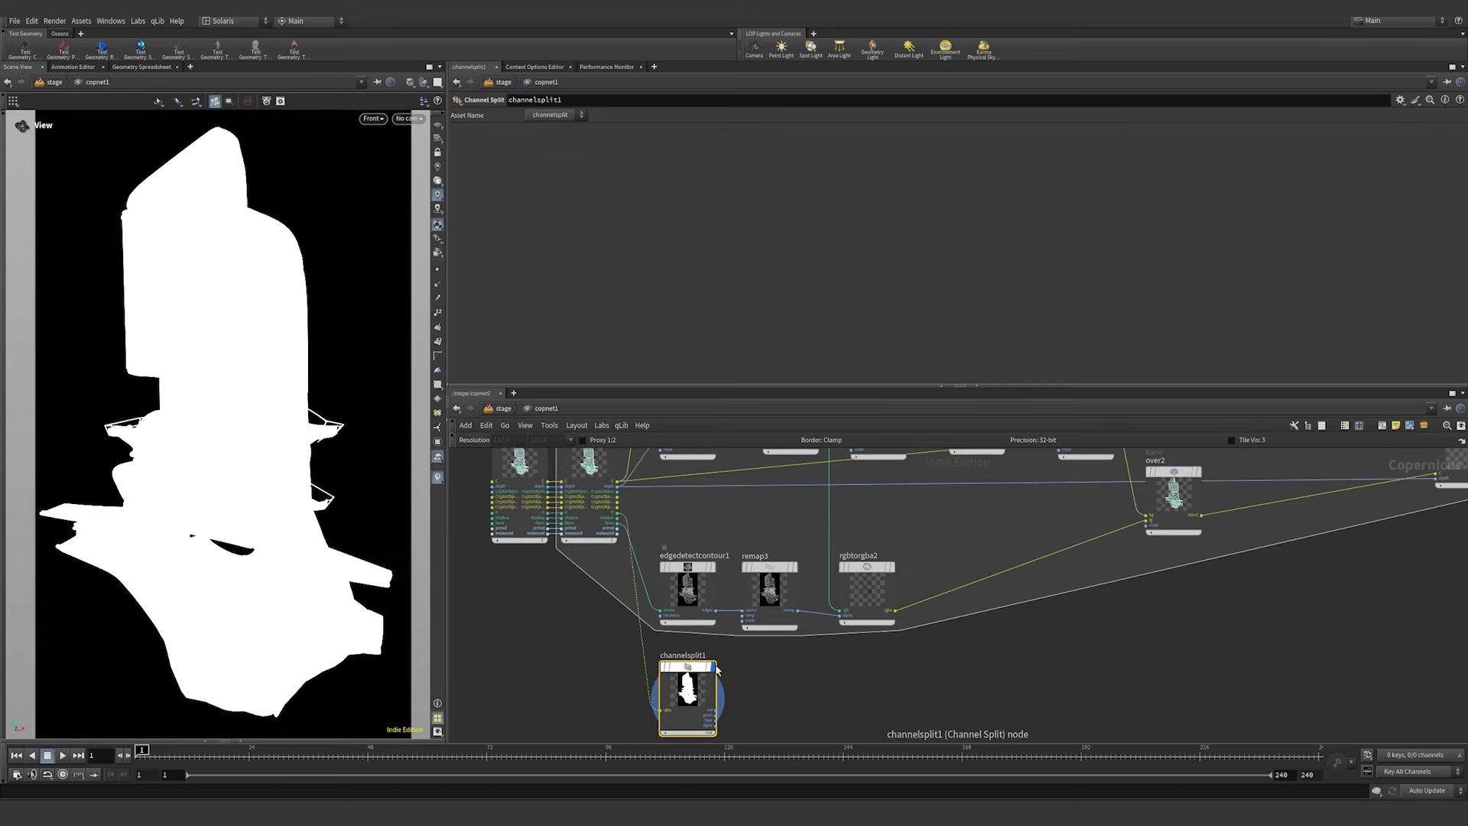
- Add a Remap node after channelsplit1 and wire the red output into its source input
scroll(763, 647, "up", 4)
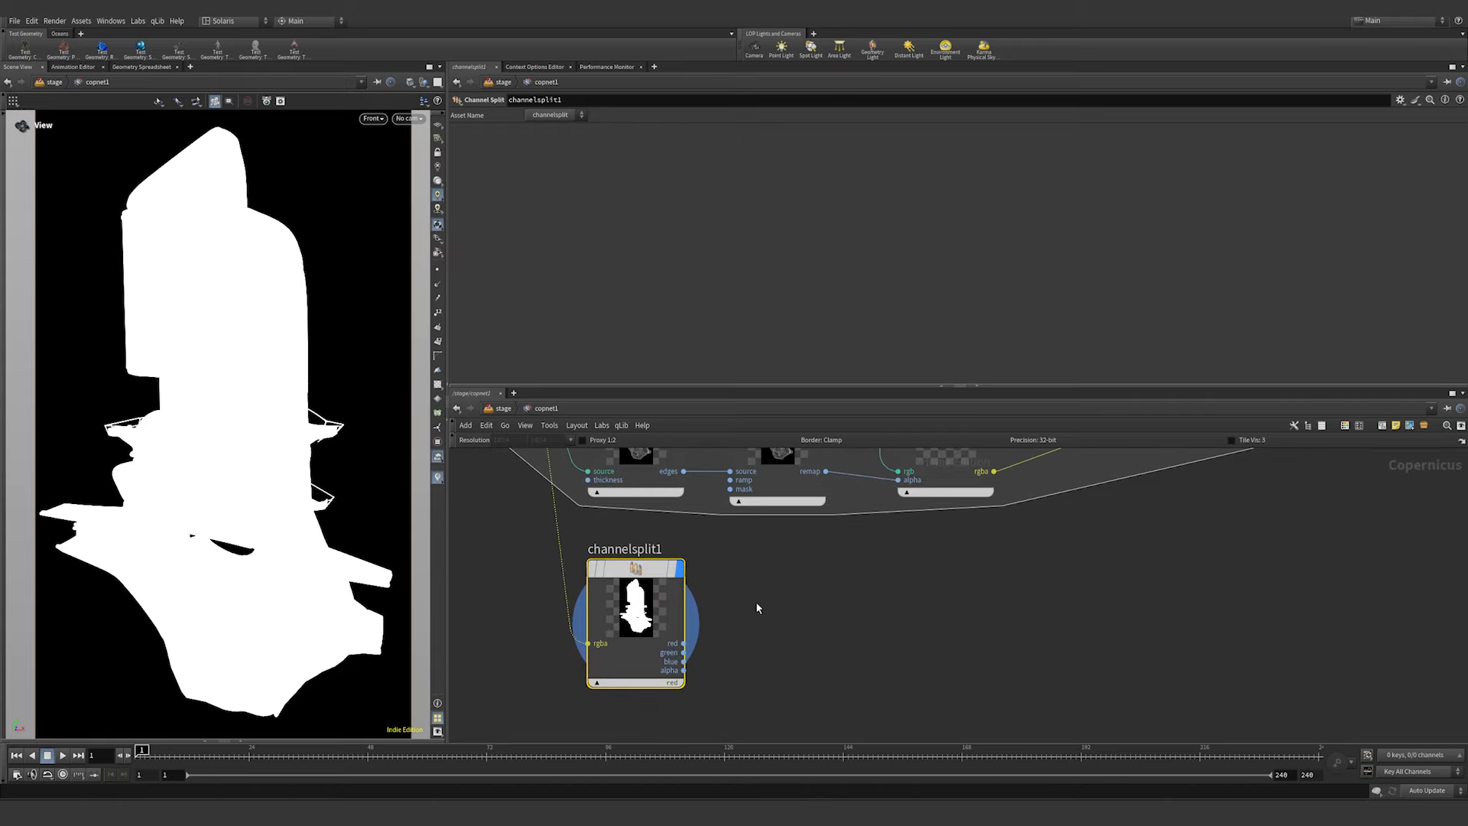
key("Tab")
type("re")
key("Return")
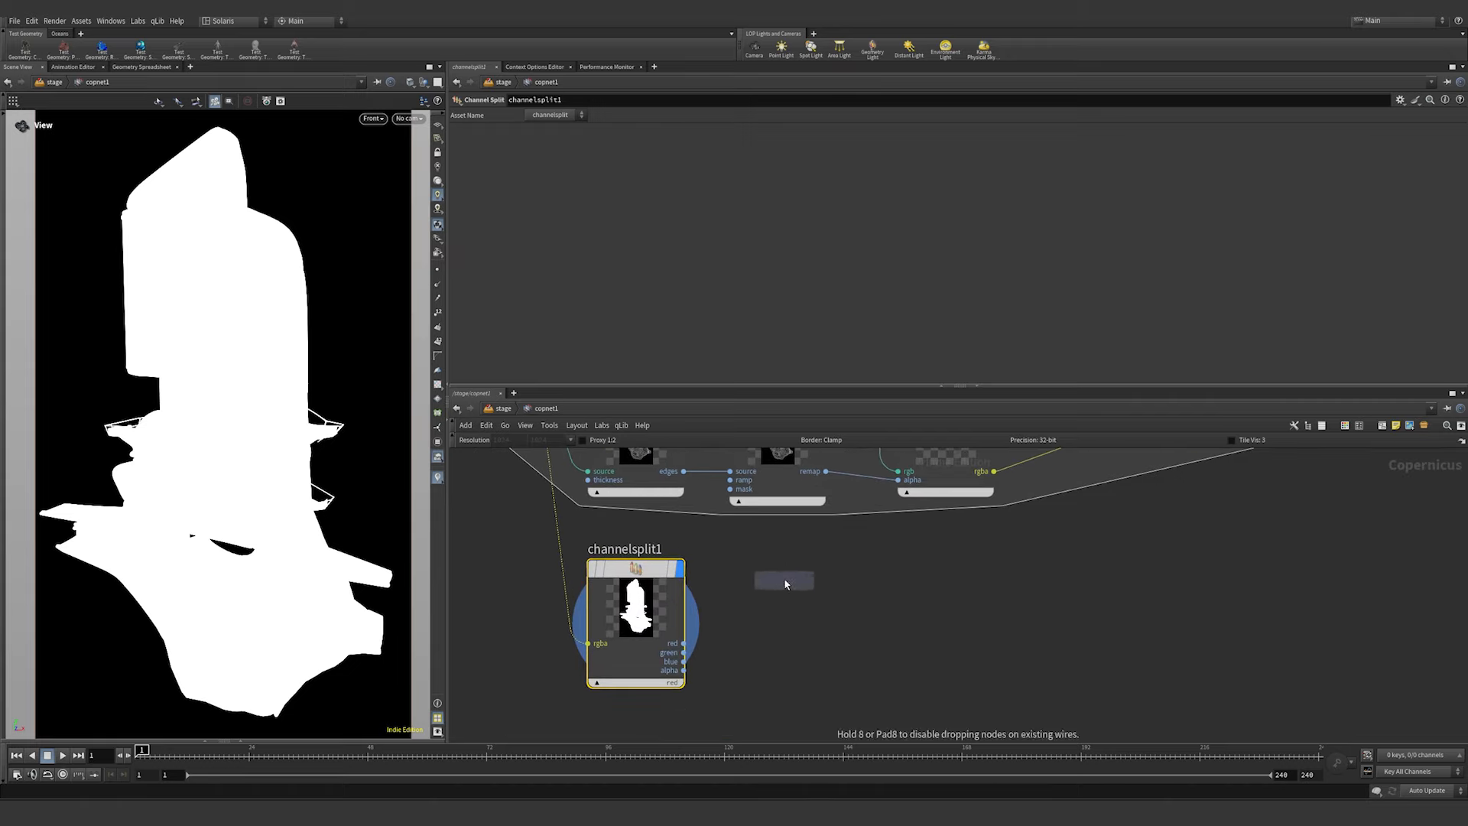
left_click(784, 576)
left_click(683, 643)
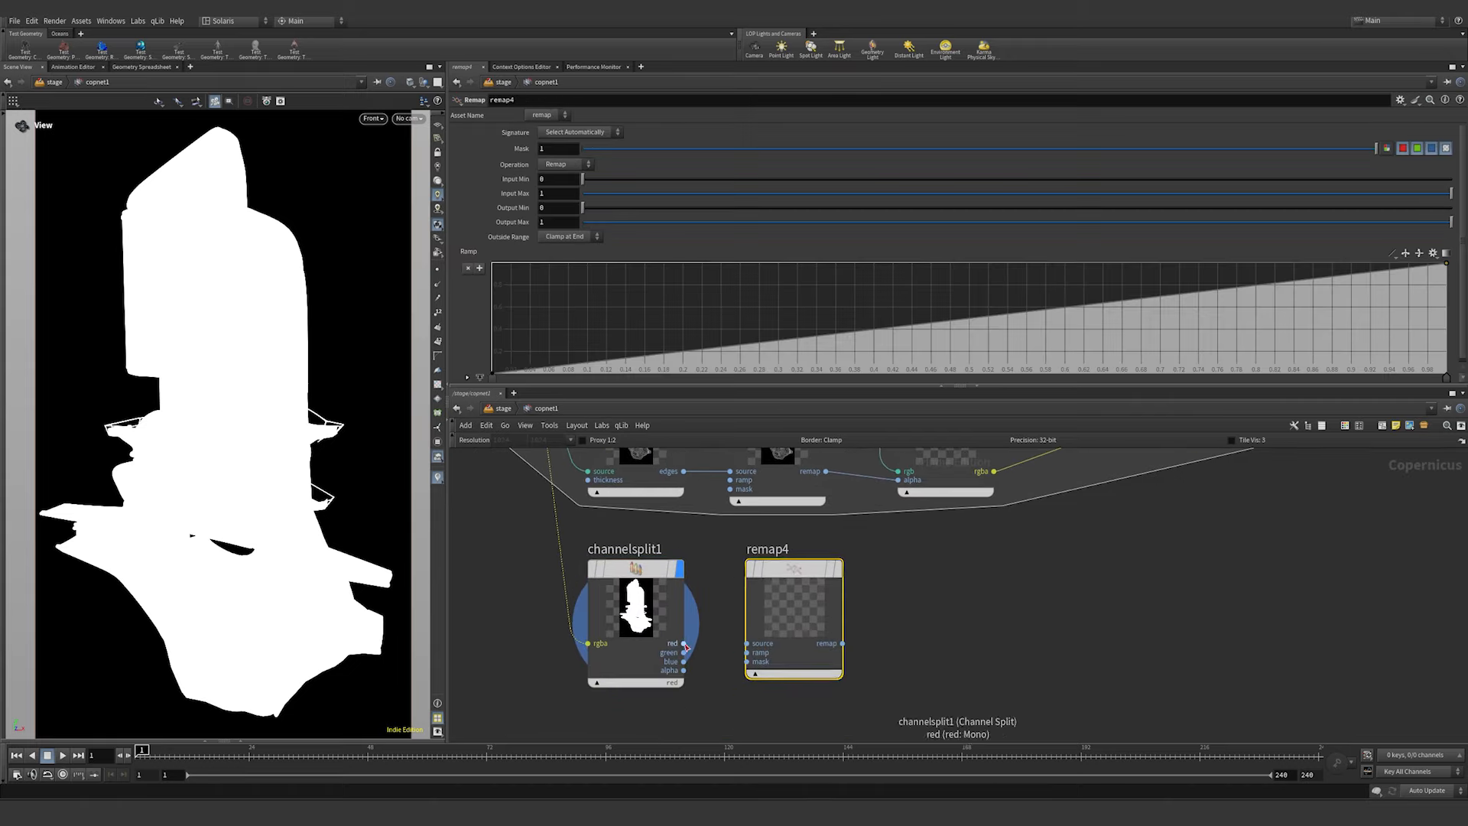
left_click(747, 644)
- Set remap4's Input Max to 9 and reshape its ramp with points near 0.24, 0.48 and 0.64
middle_click(559, 164)
middle_click_drag(559, 164, 604, 163)
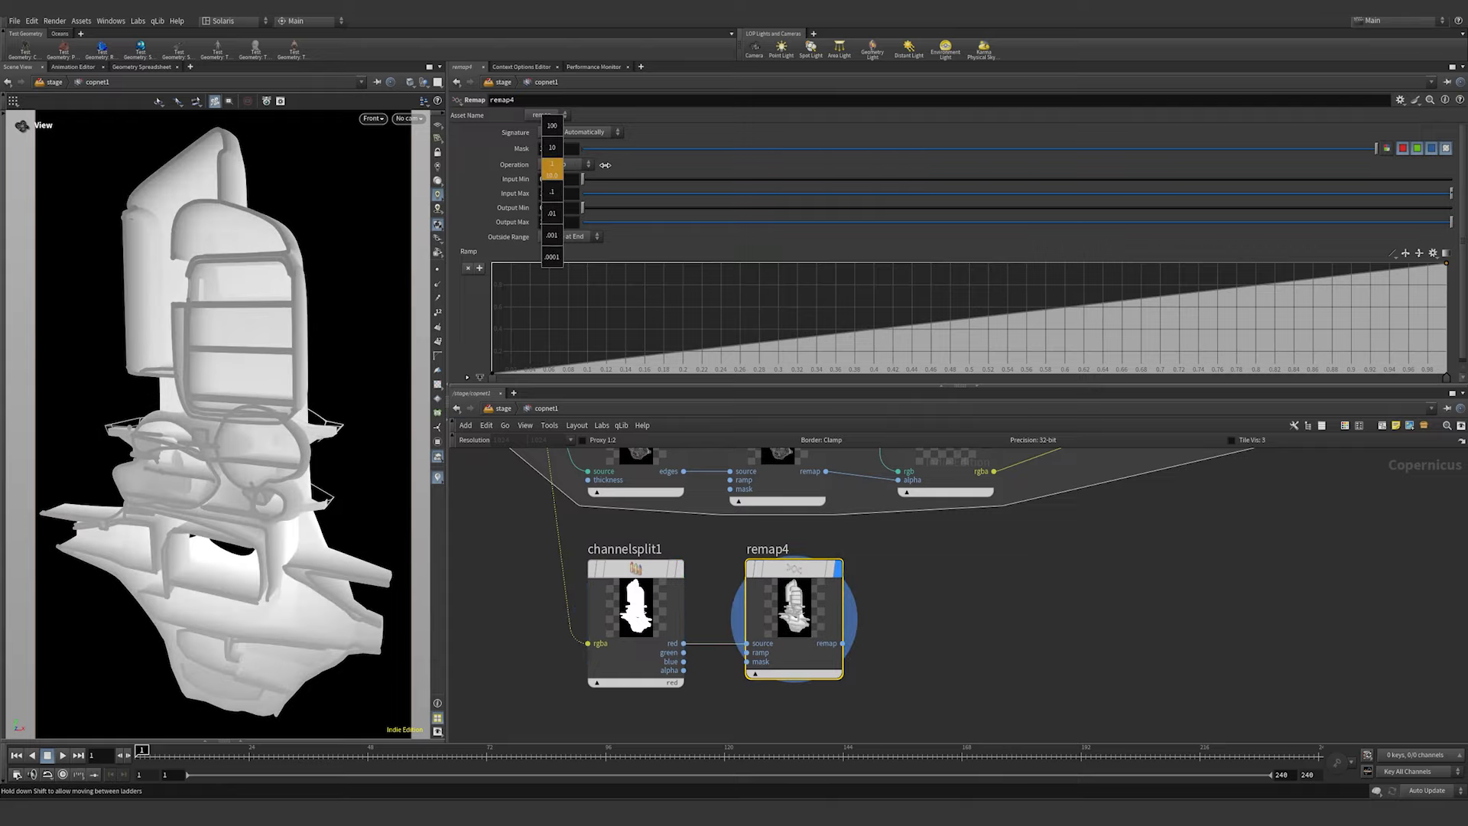
left_click_drag(492, 375, 702, 393)
left_click(951, 342)
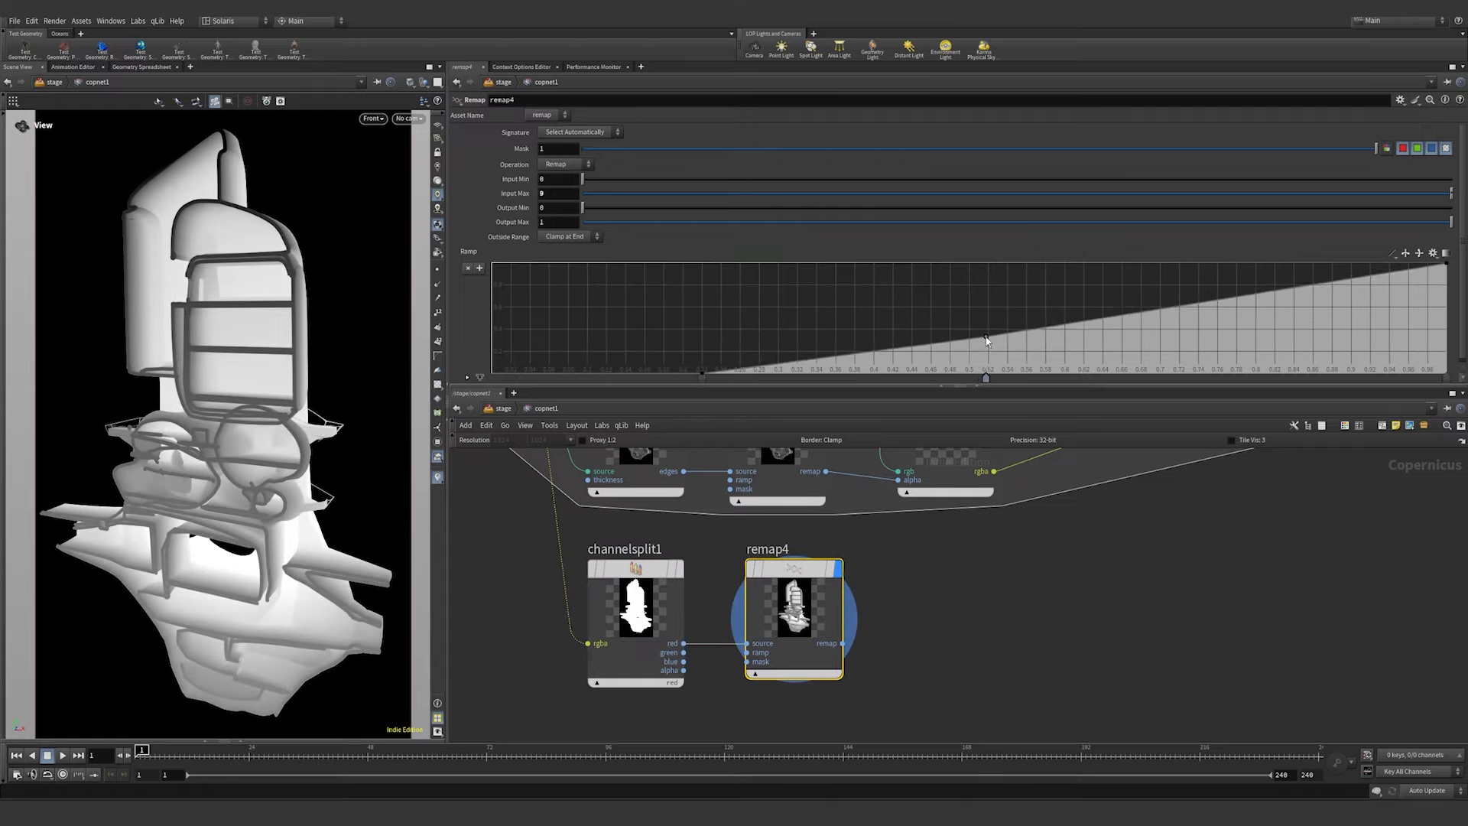
left_click(1063, 324)
left_click_drag(1063, 325, 1104, 317)
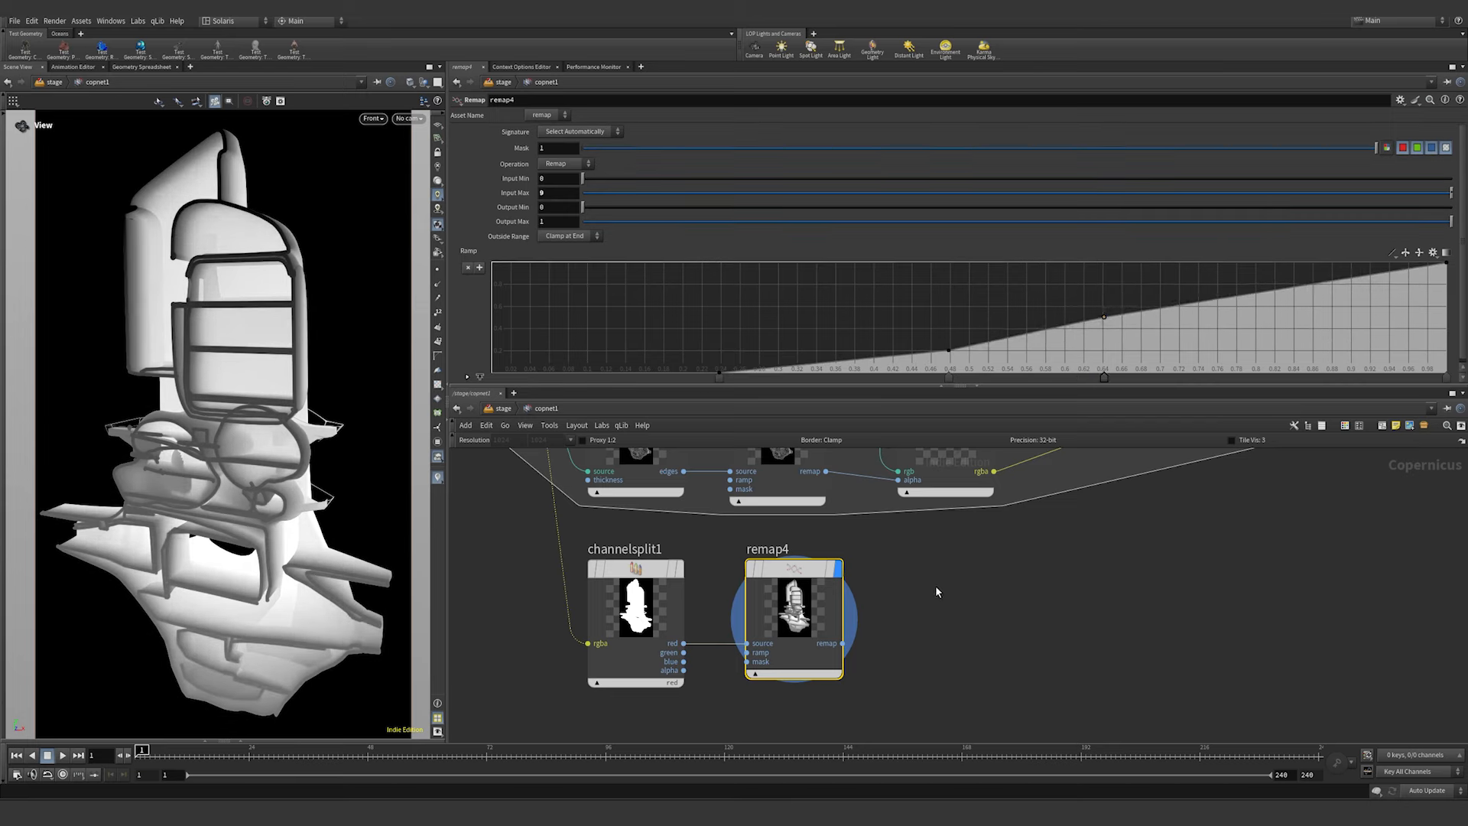
- Add an Invert node after remap4, wire remap4's output into its source and display the inverted result
key("Tab")
type("inver")
key("Return")
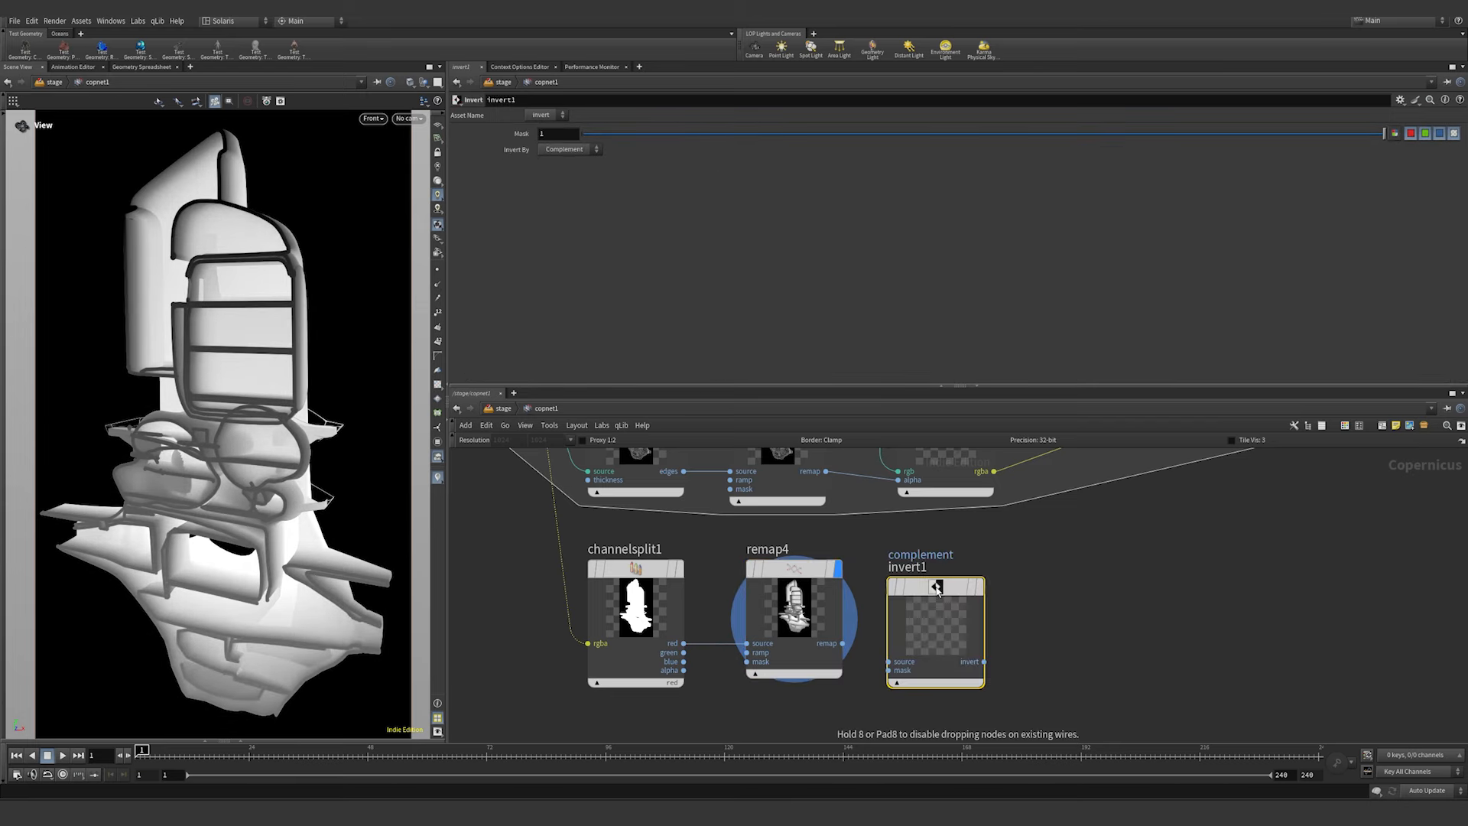
left_click(946, 605)
left_click(842, 643)
left_click(898, 648)
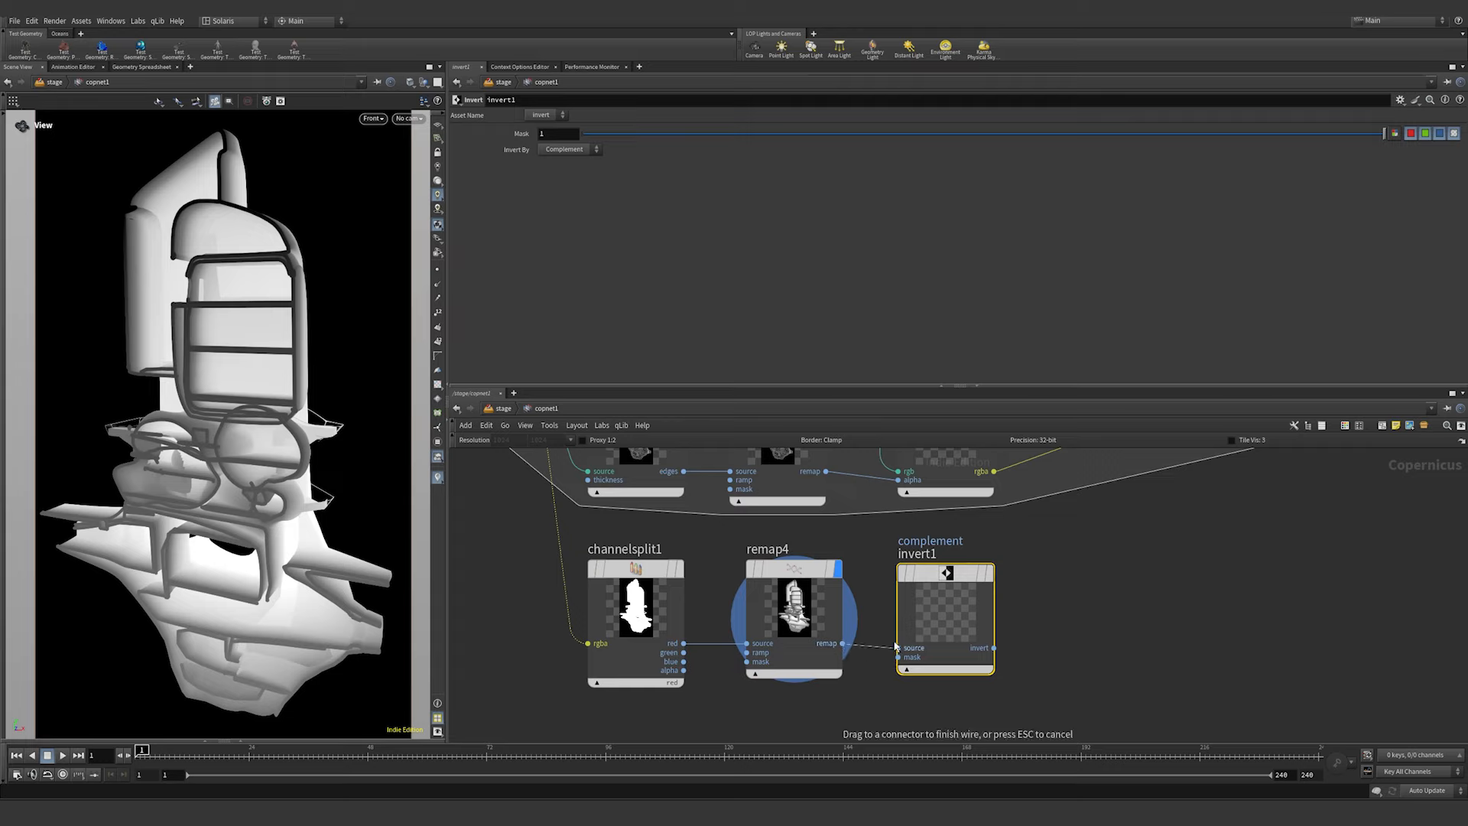
left_click_drag(994, 580, 984, 580)
left_click(982, 573)
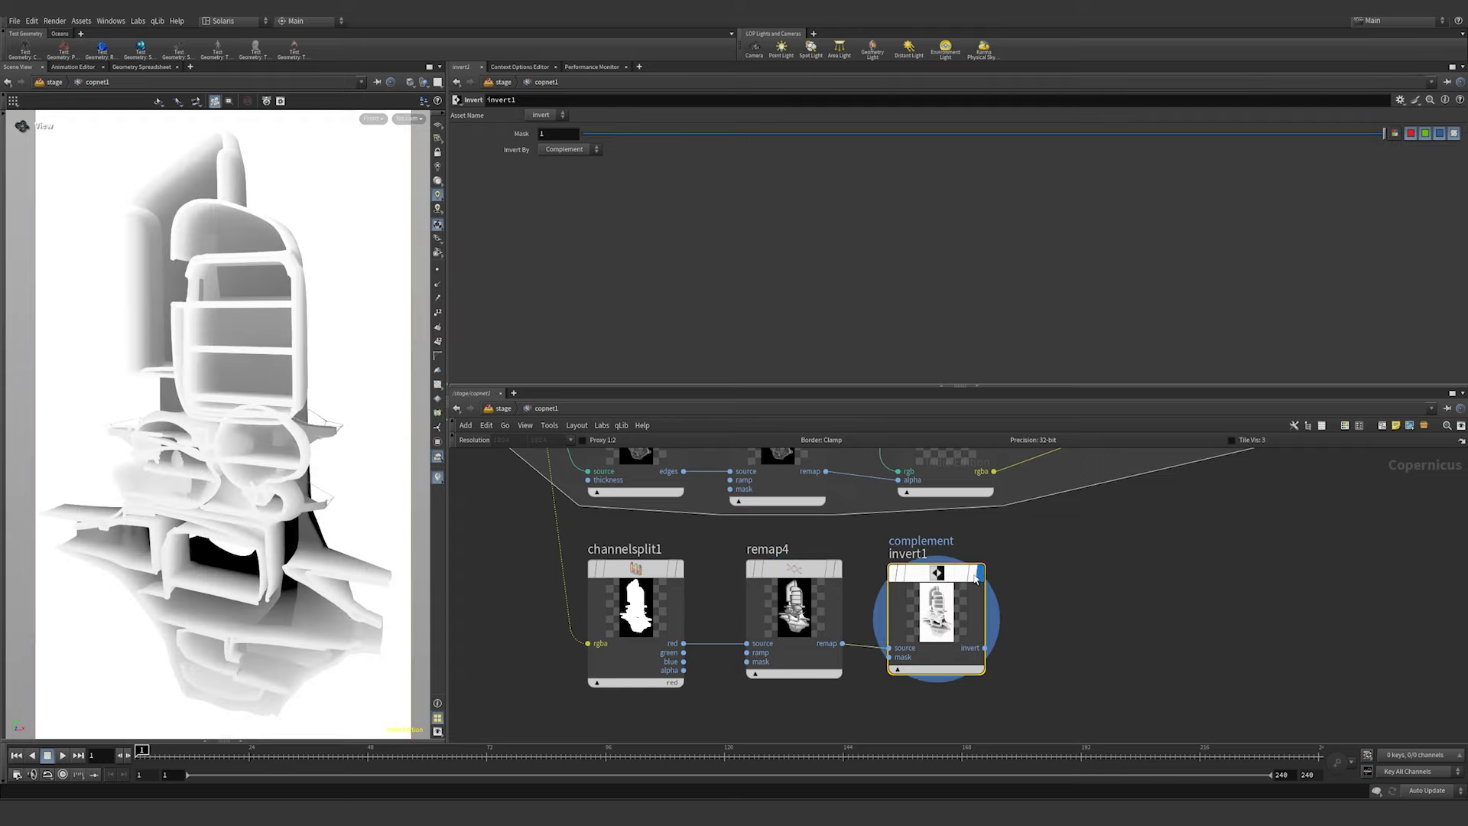
- Add a Multiply blend node beside invert1
middle_click_drag(1075, 598, 1028, 598)
key("Tab")
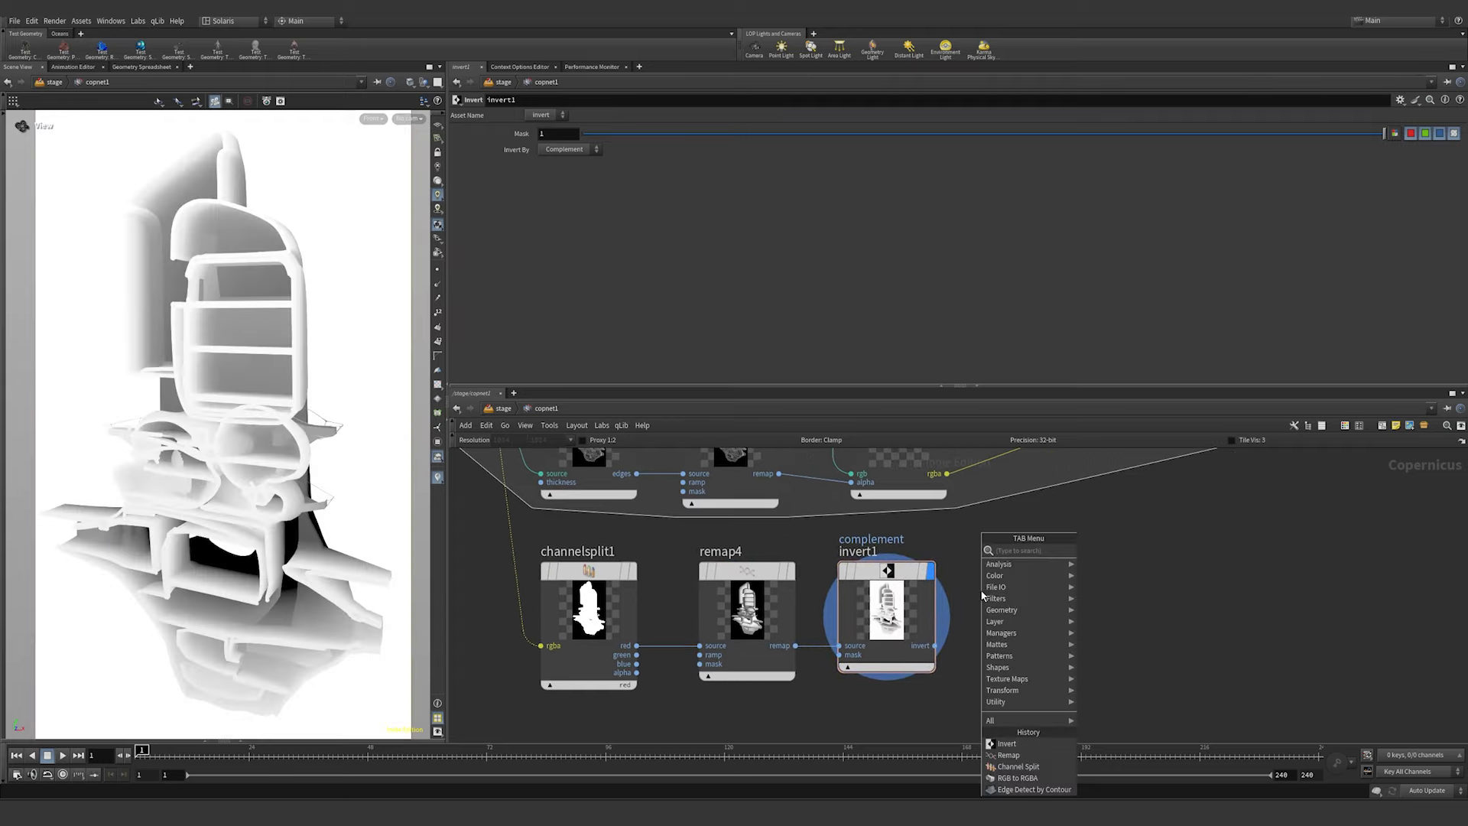
type("mu")
key("Return")
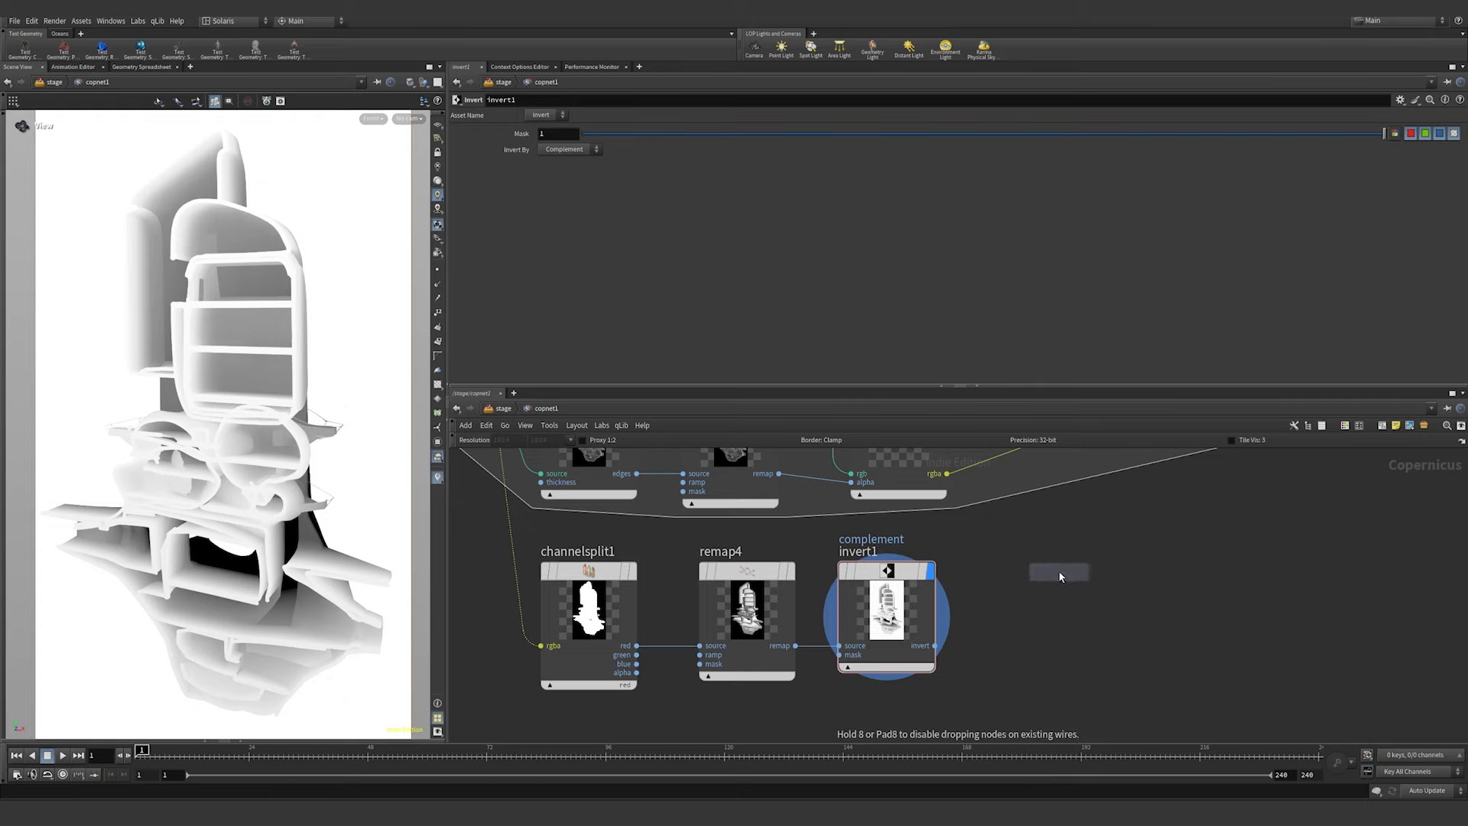
left_click(1060, 575)
left_click_drag(1061, 575, 1075, 574)
- Wire rgbtorgba2's rgba output into multiply1's bg and invert1's output into its fg, and display multiply1
scroll(1216, 585, "down", 3)
middle_click_drag(1216, 585, 1068, 632)
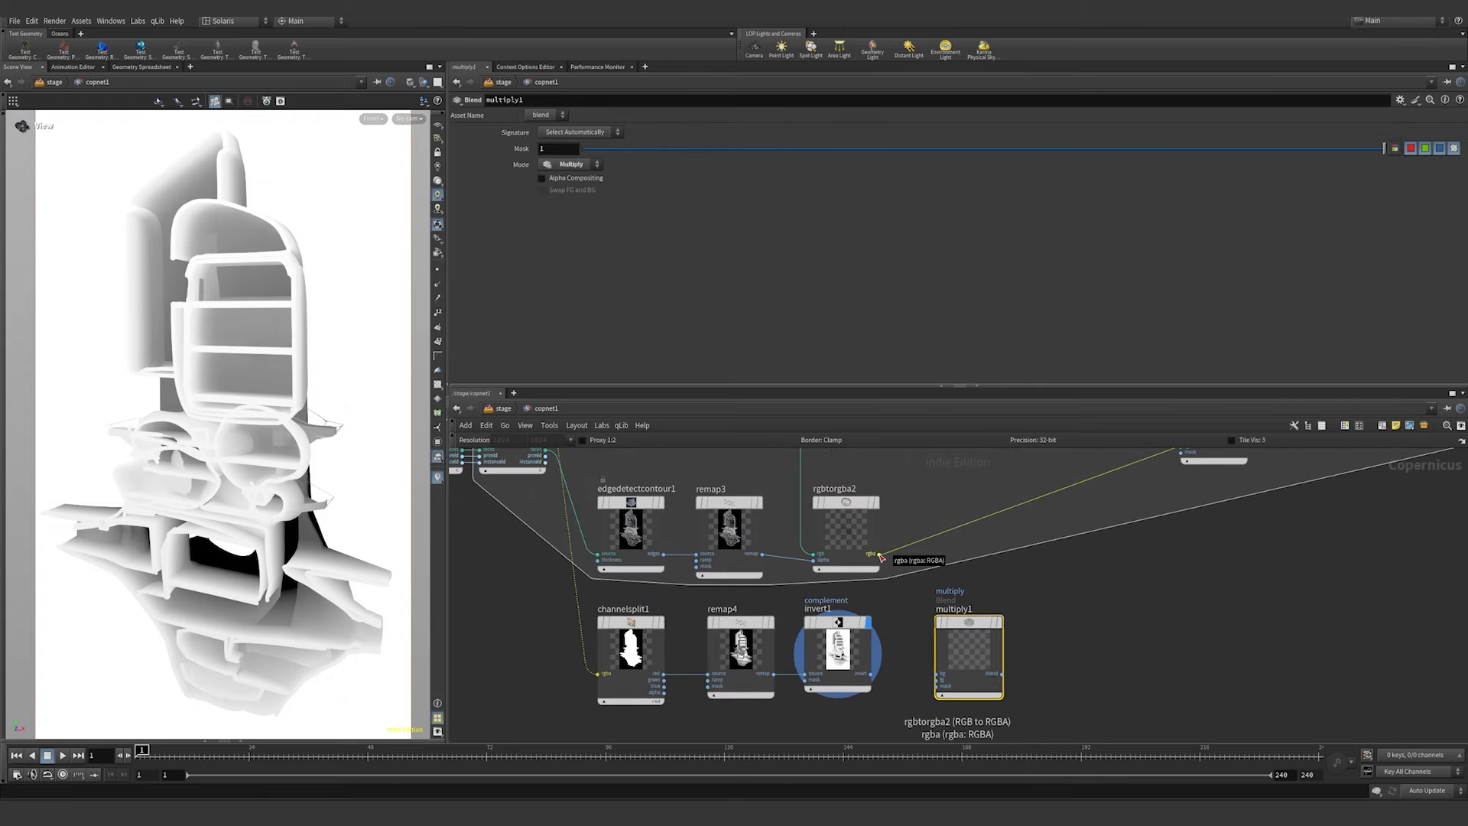
left_click_drag(881, 555, 976, 654)
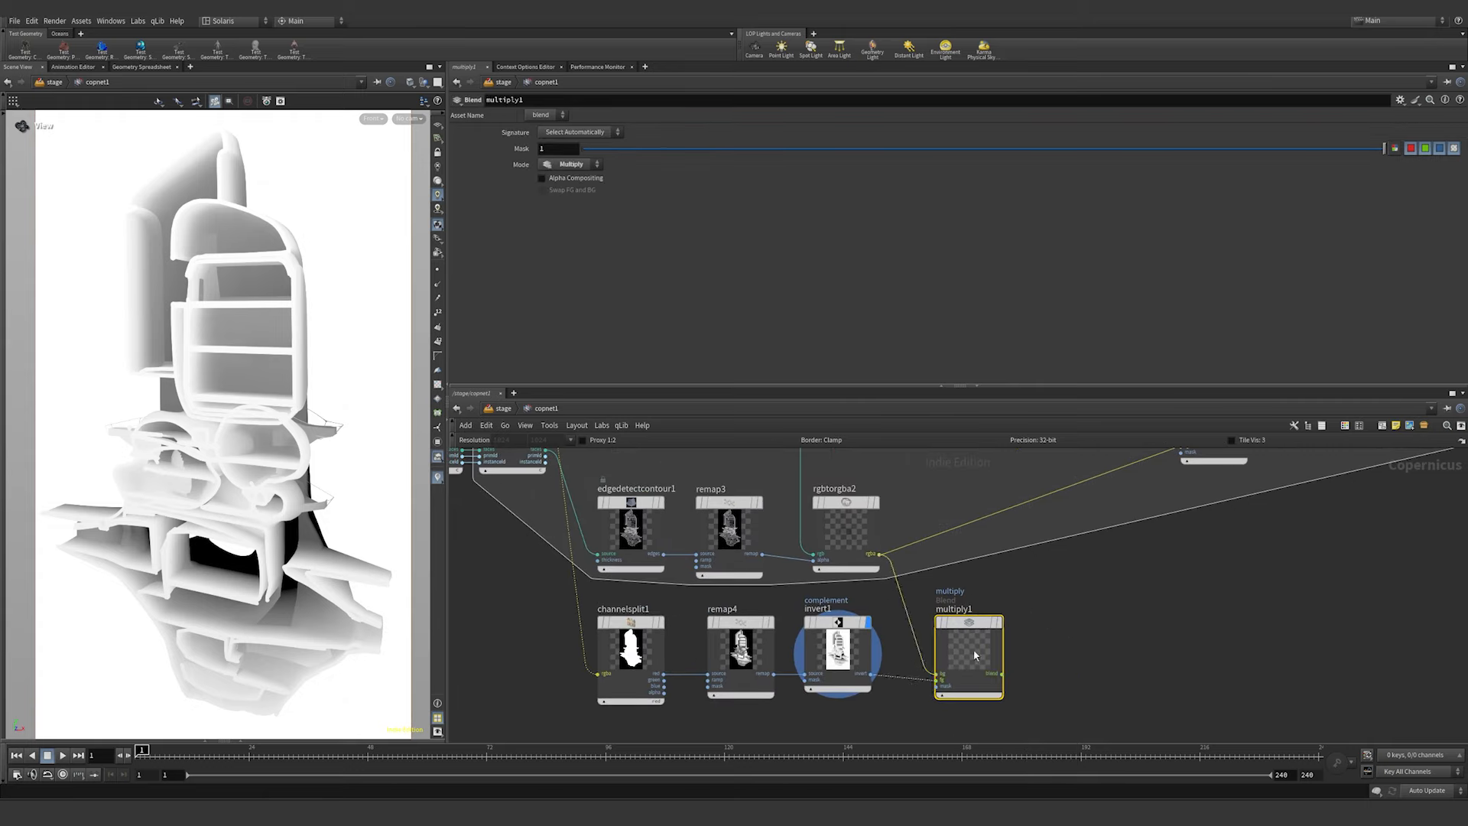
left_click(999, 622)
- Fine-tune remap4's ramp by lowering the point near 0.48 and shifting the one near 0.64 slightly toward the high end
left_click(741, 626)
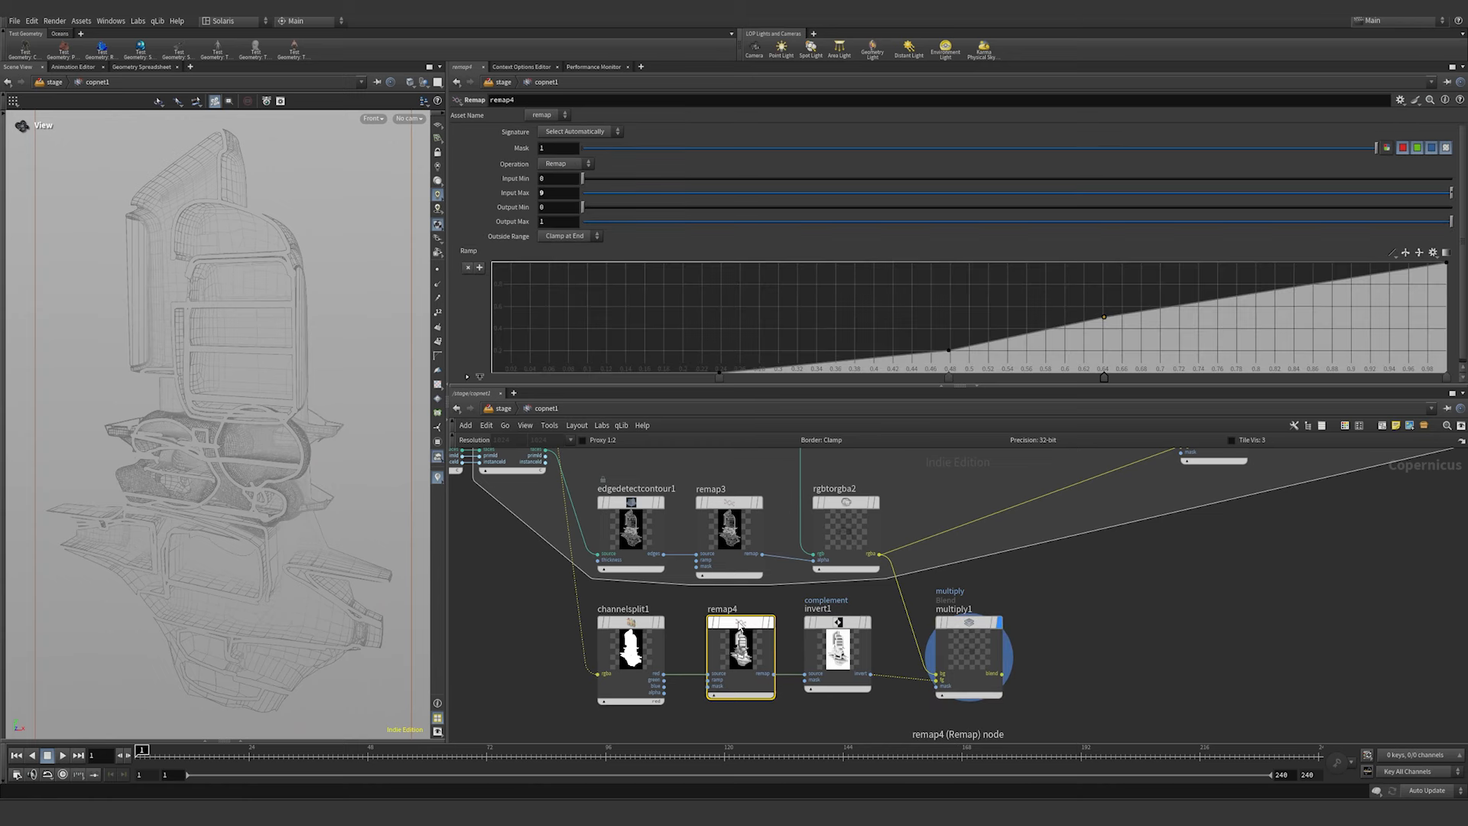
right_click_drag(174, 373, 291, 373)
middle_click_drag(291, 373, 264, 173)
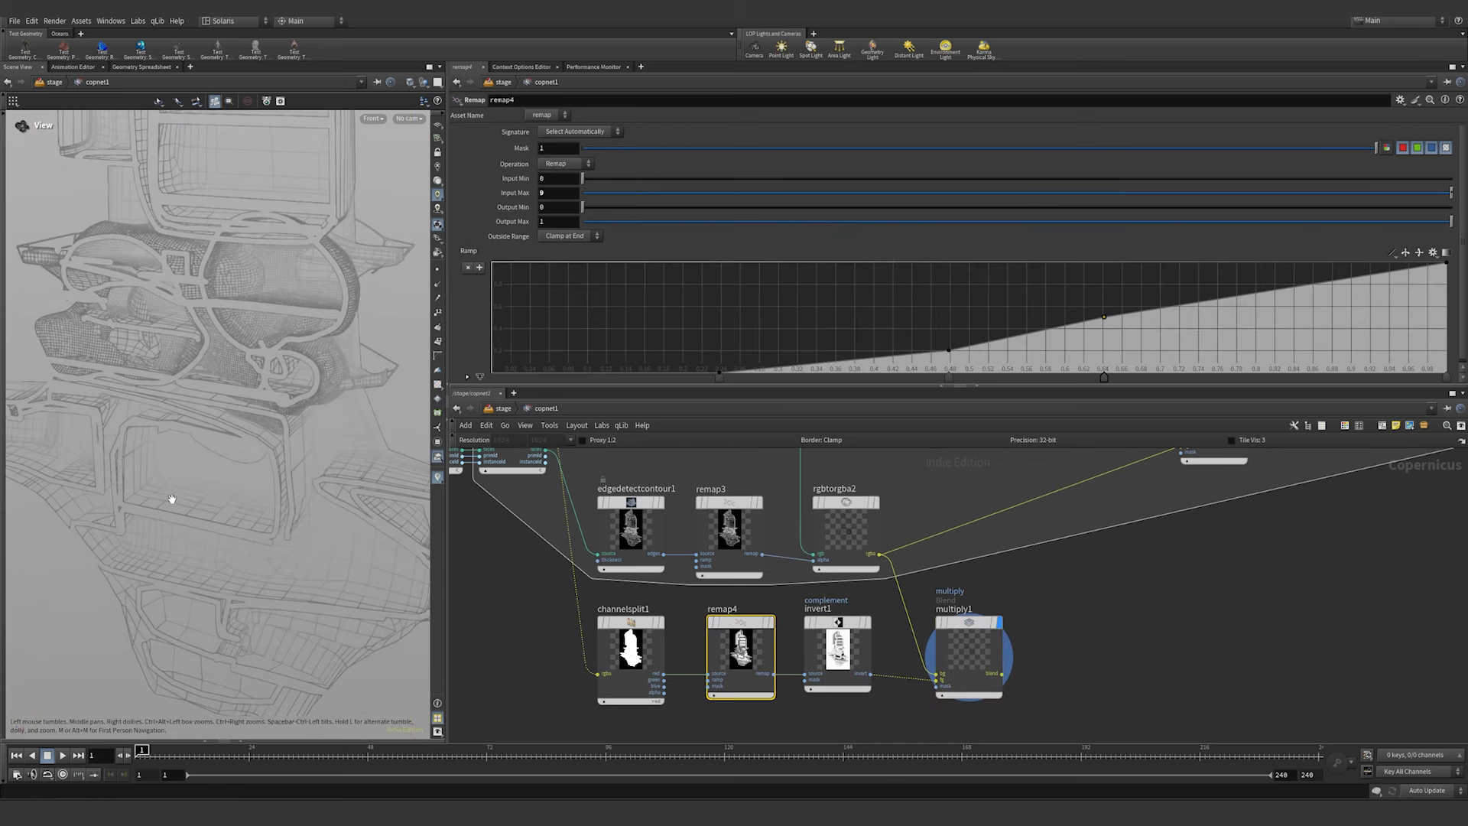
mouse_move(949, 351)
left_mouse_down()
mouse_move(934, 335)
mouse_move(941, 359)
left_mouse_up()
mouse_move(1105, 318)
left_mouse_down()
mouse_move(1121, 338)
mouse_move(1117, 315)
left_mouse_up()
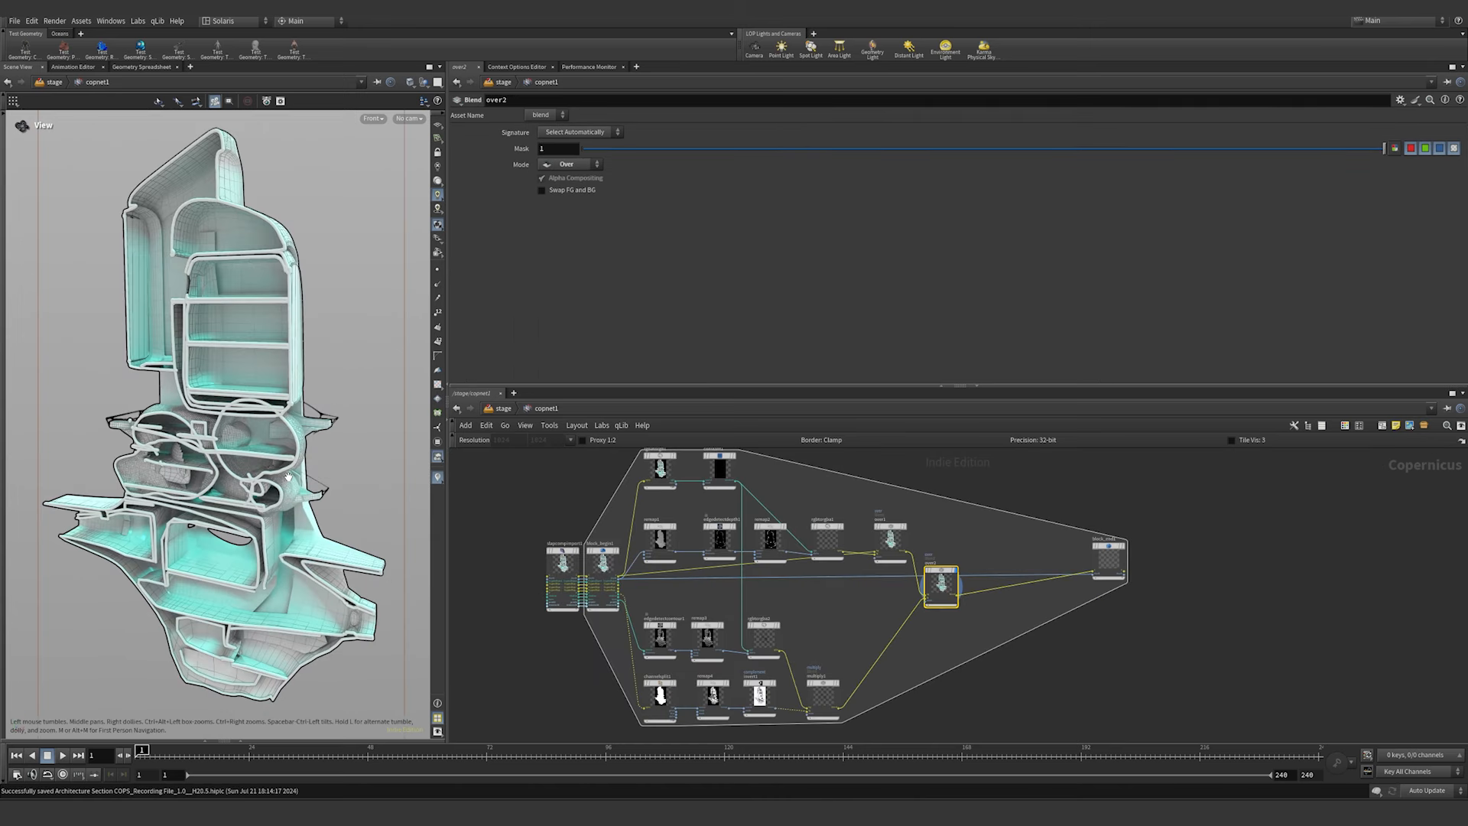
- Add a Tile Pattern node below channelsplit1 and display it
middle_click_drag(803, 618, 938, 512)
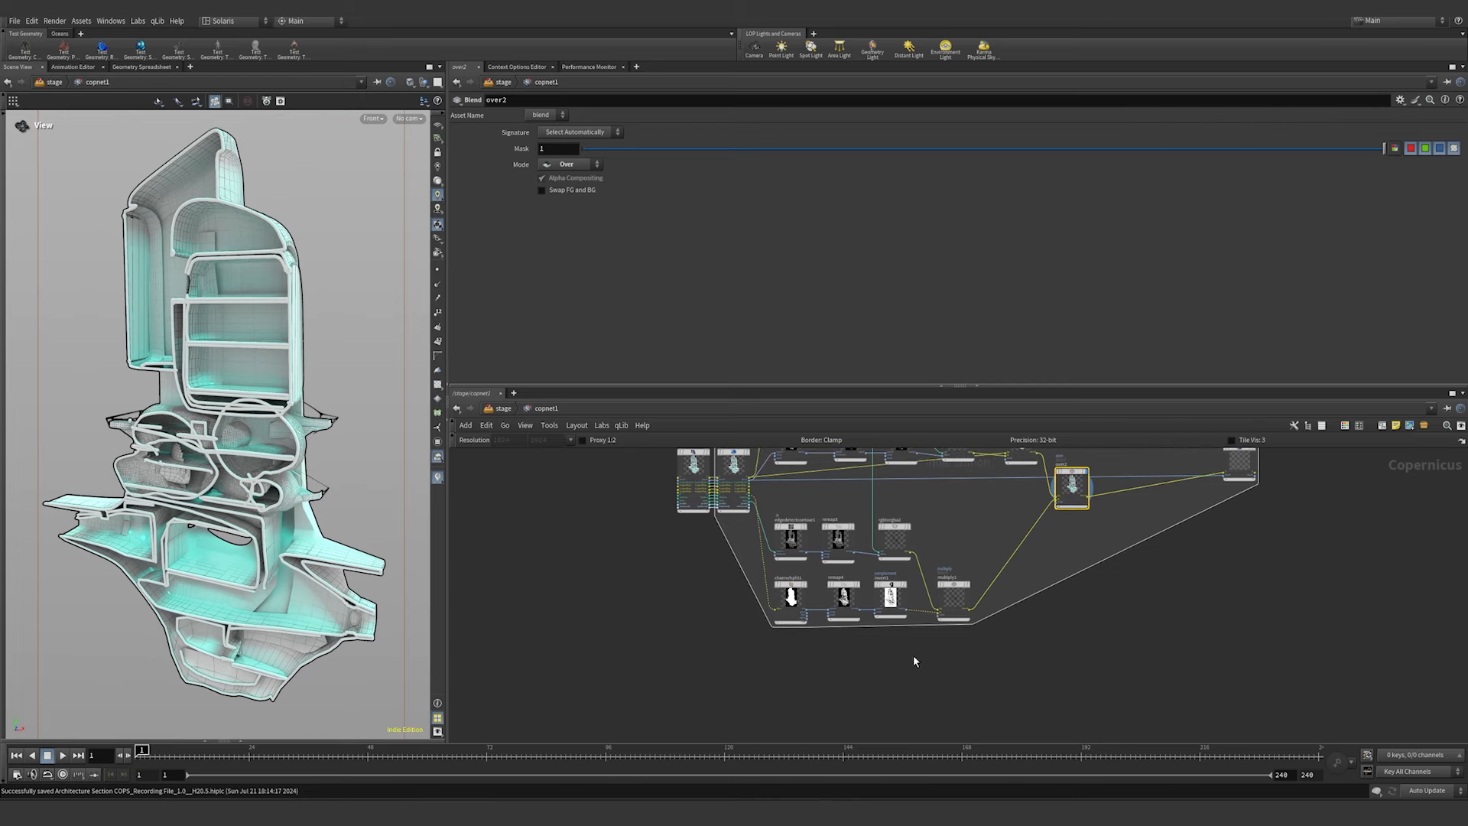
scroll(792, 676, "up", 2)
key("Tab")
type("con")
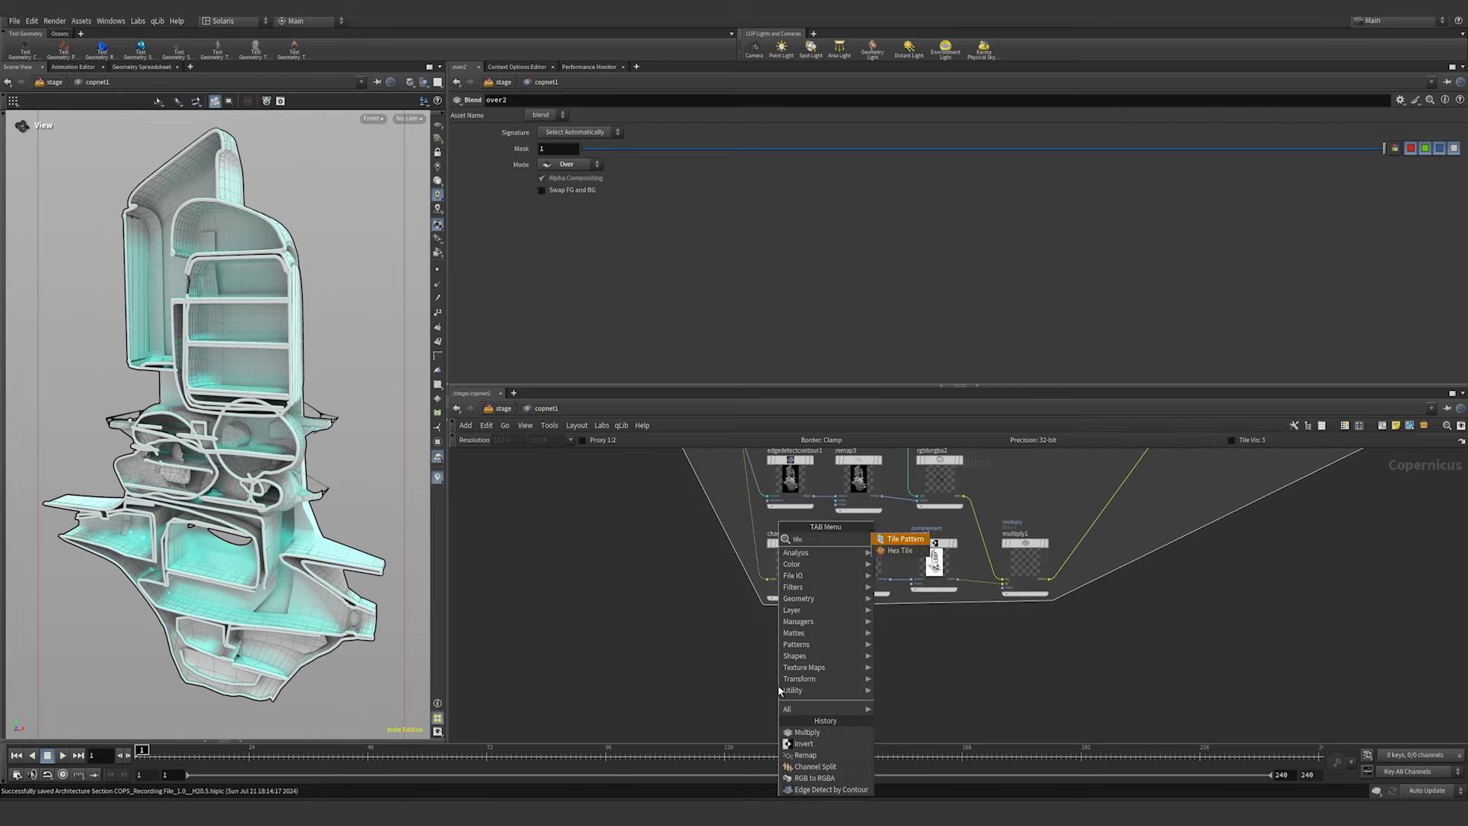
key("Return")
scroll(778, 685, "up", 2)
left_click(790, 648)
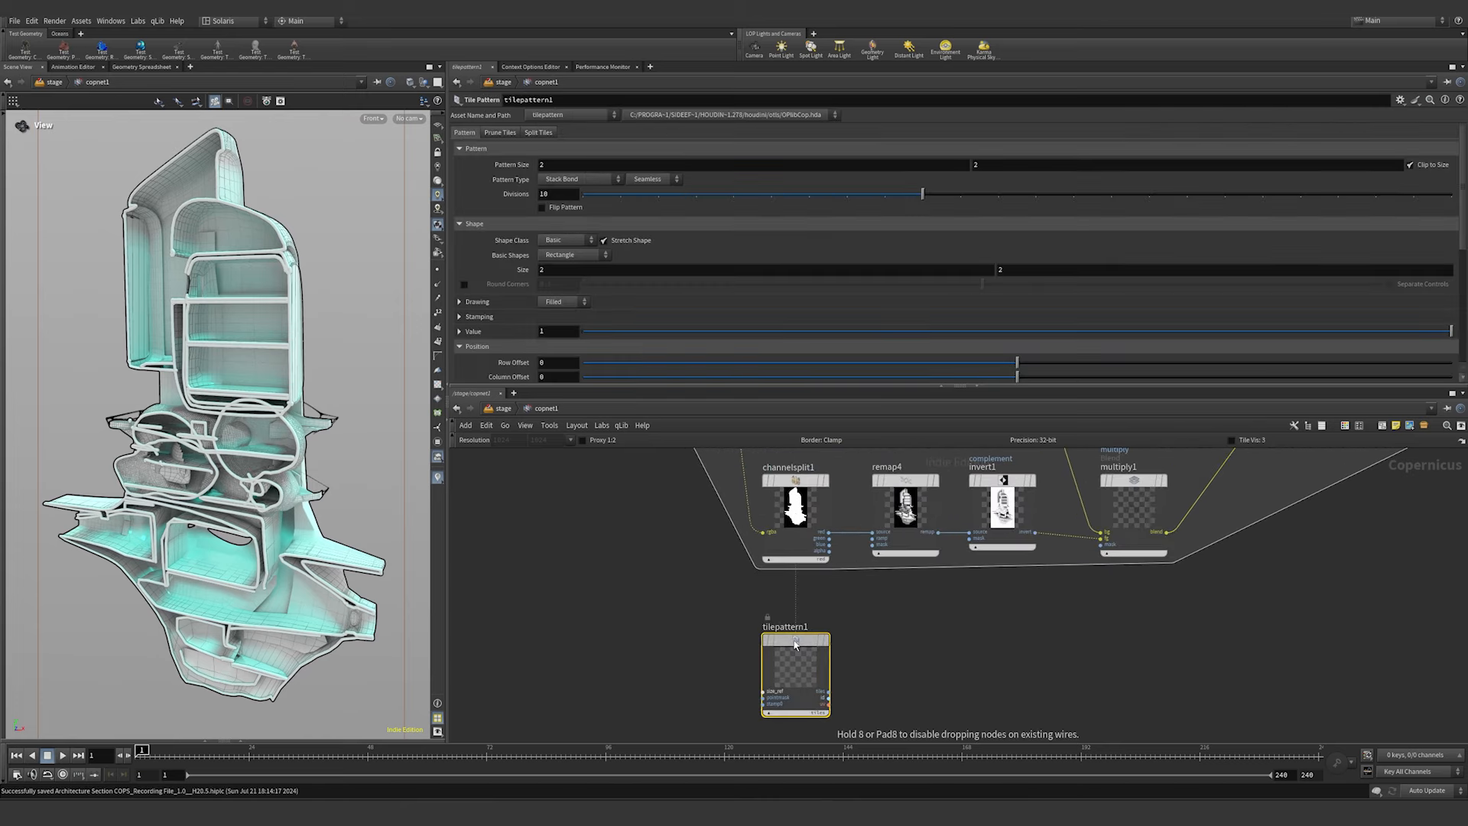
scroll(845, 681, "up", 1)
middle_click_drag(845, 681, 870, 608)
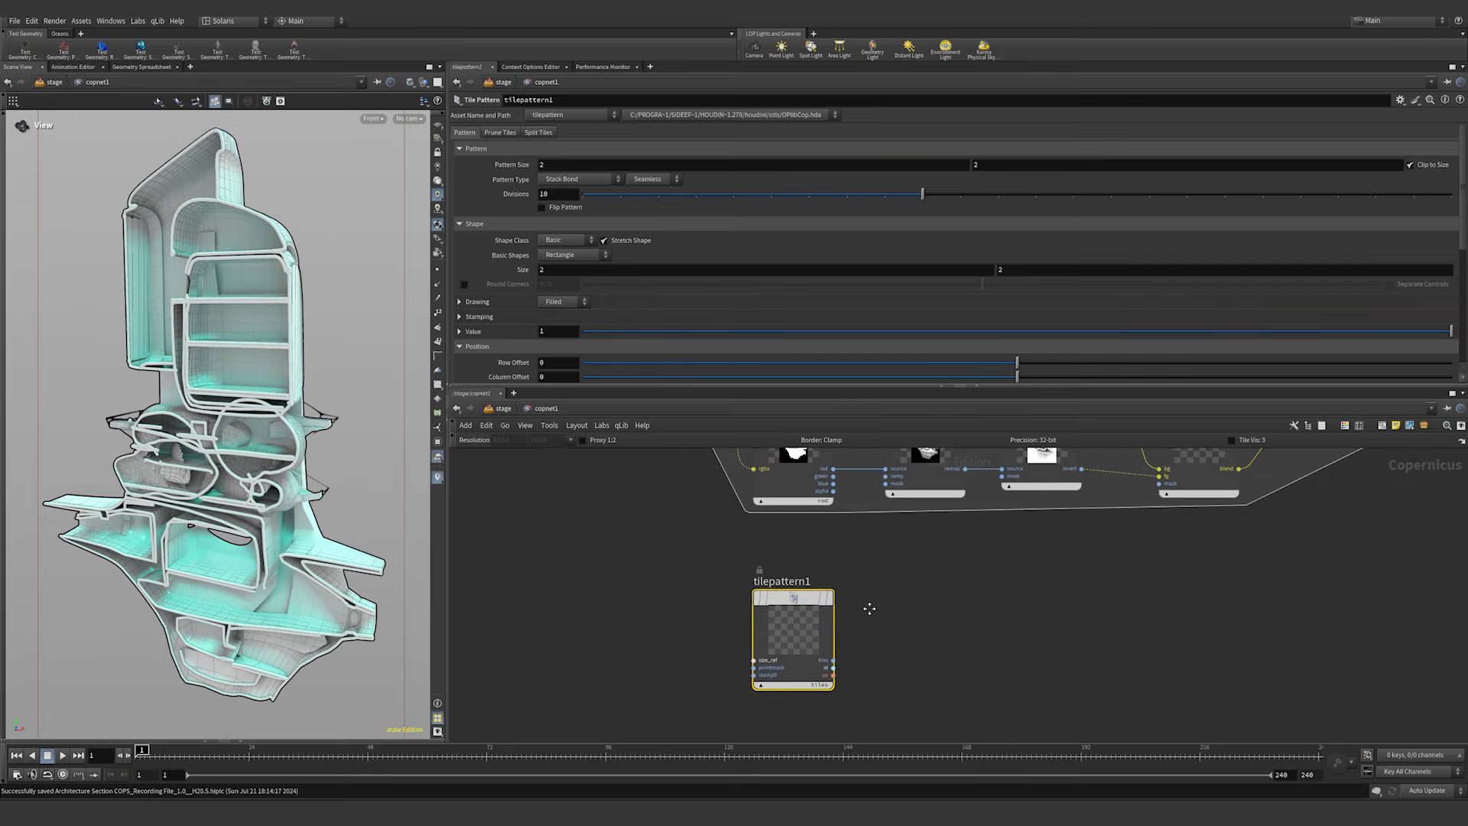
left_click(832, 599)
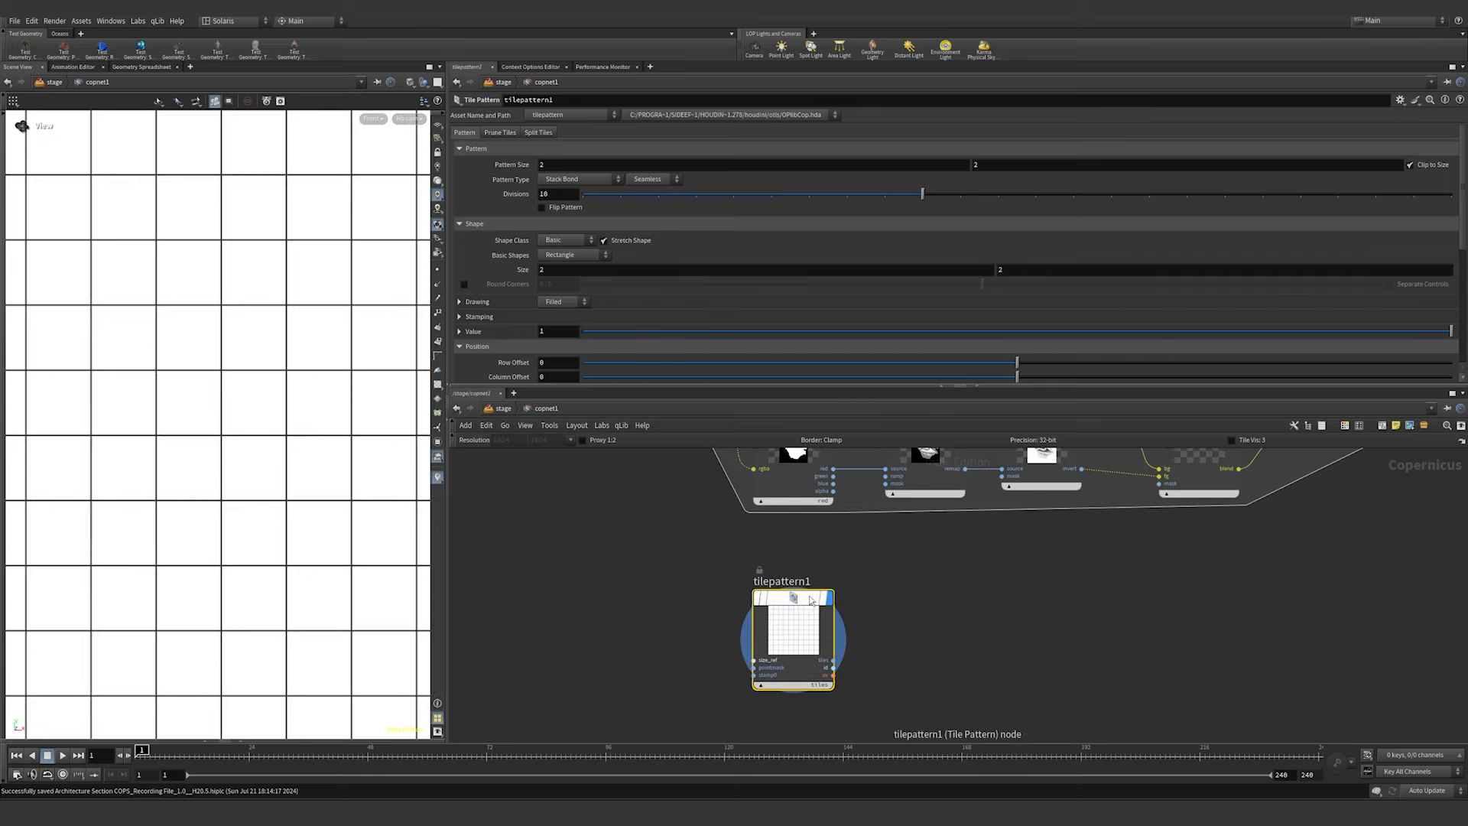
- Wire the output of the black image node in the network's uppermost row into tilepattern1's size_ref input
left_click(755, 662)
scroll(774, 535, "down", 3)
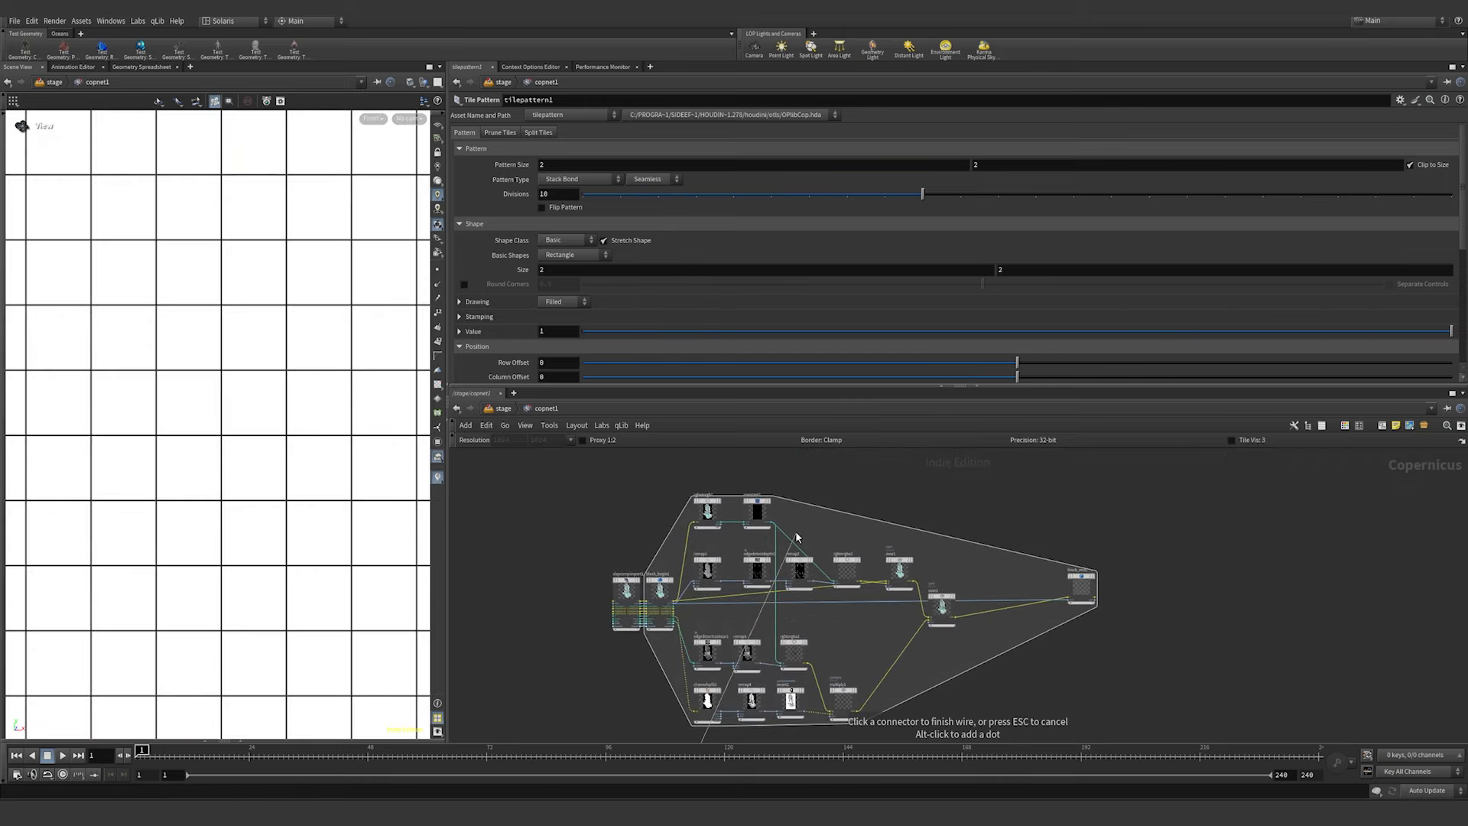
left_click(775, 527)
middle_click_drag(538, 701, 541, 569)
scroll(720, 687, "up", 3)
scroll(727, 573, "up", 3)
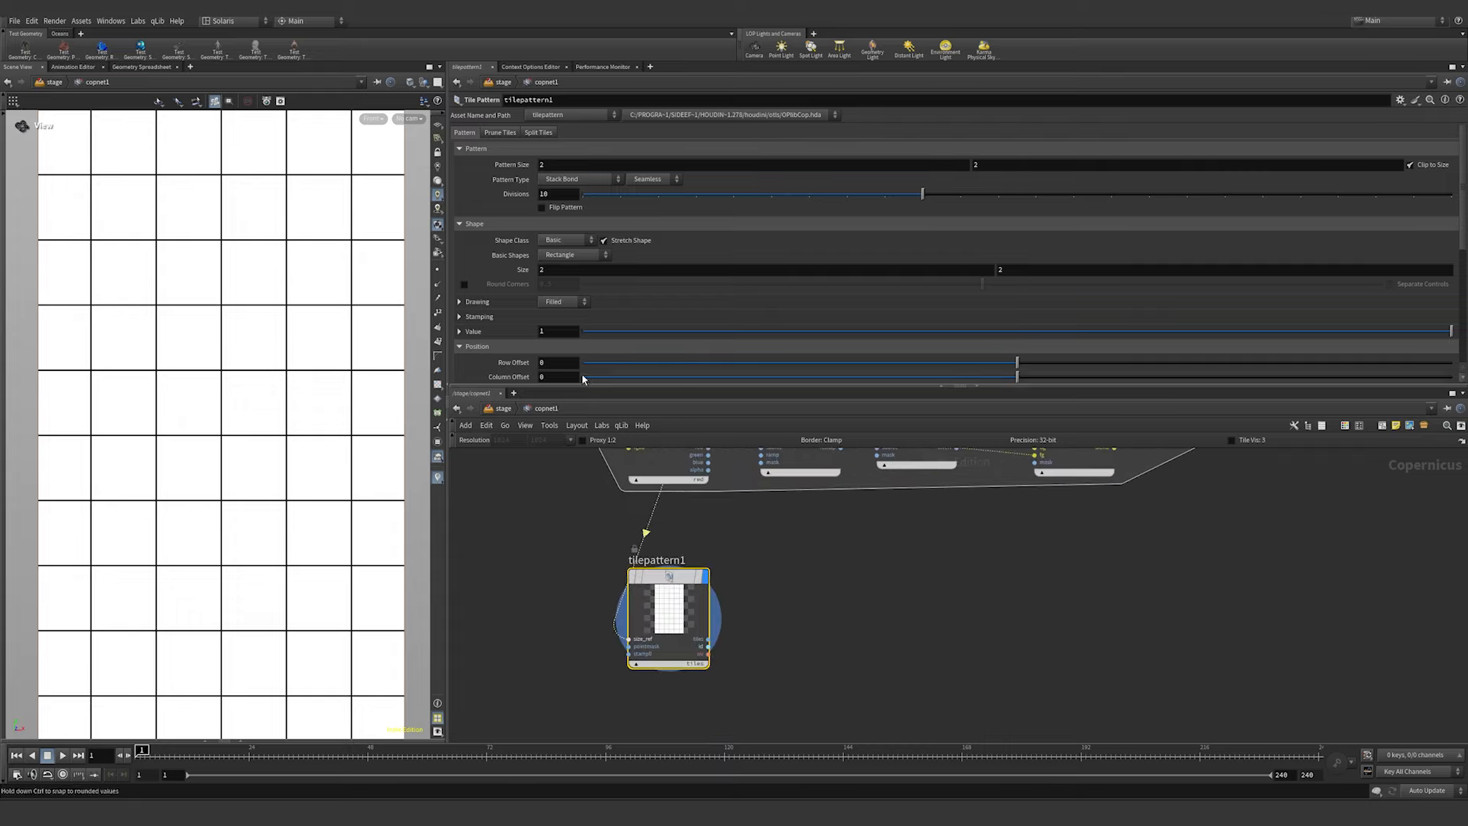
- Disable tilepattern1's Inset and set its Rotate Tile to -45
scroll(493, 273, "down", 3)
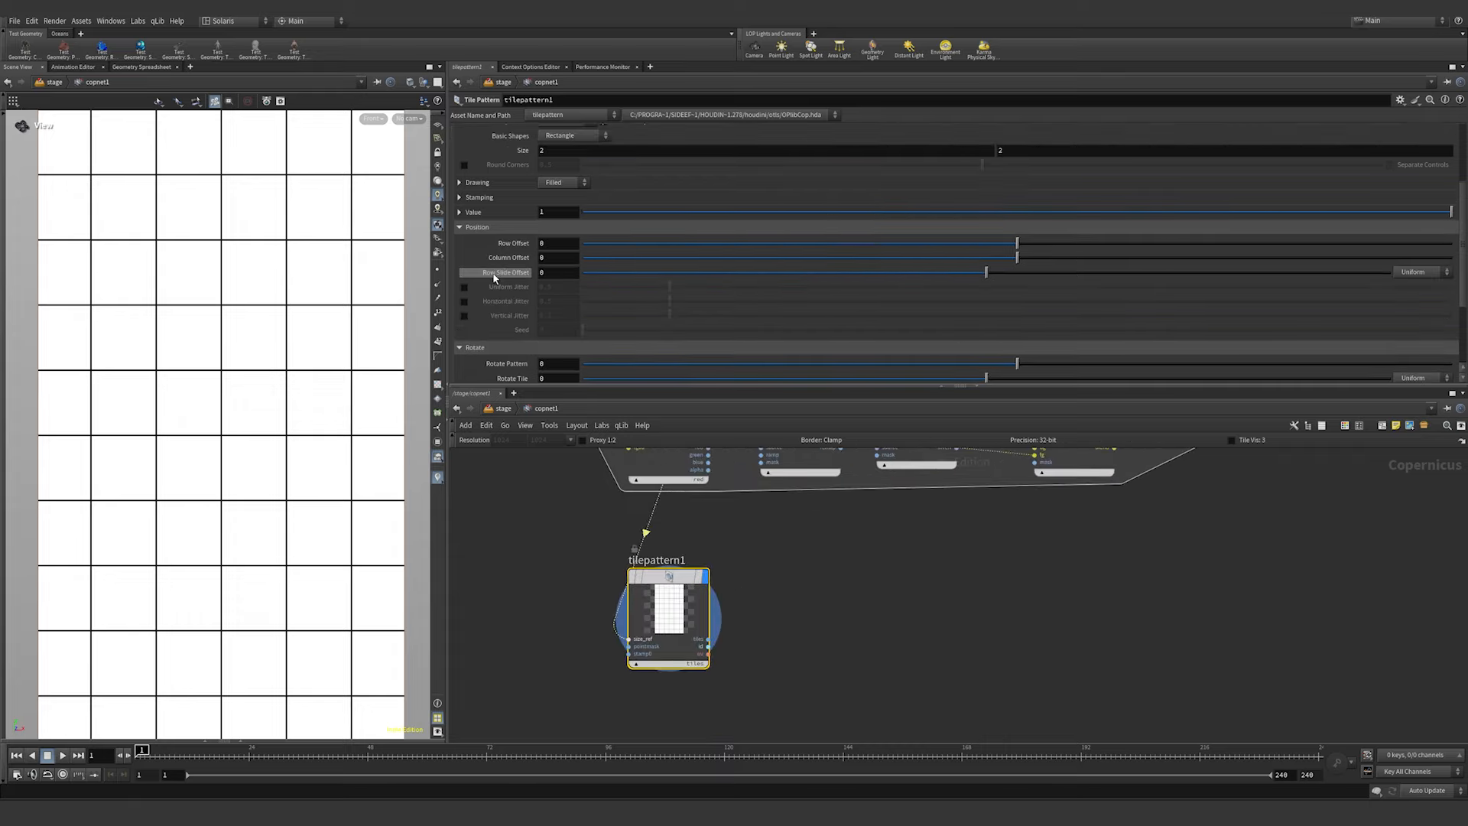
scroll(493, 275, "down", 3)
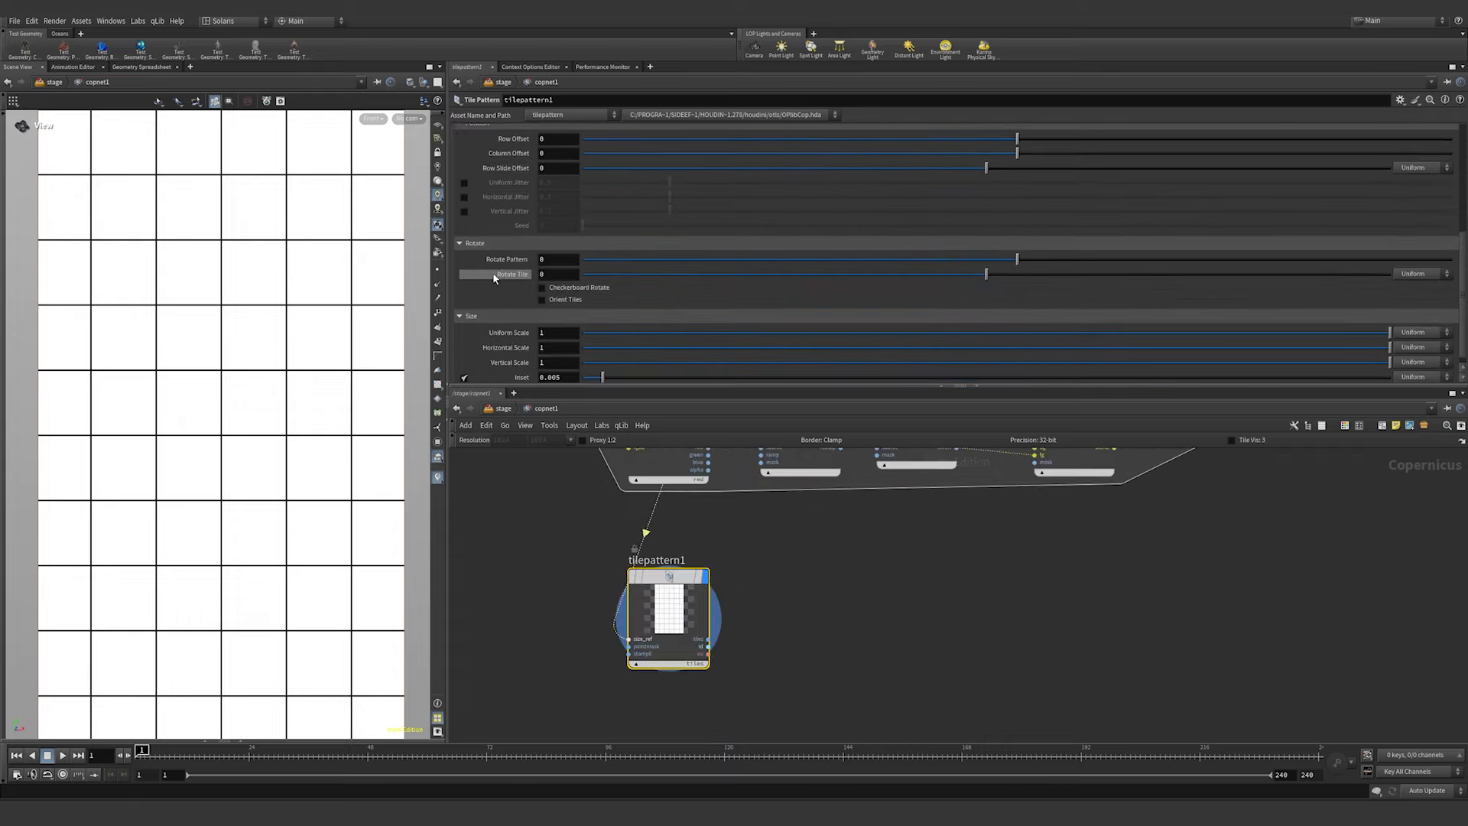
left_click(464, 370)
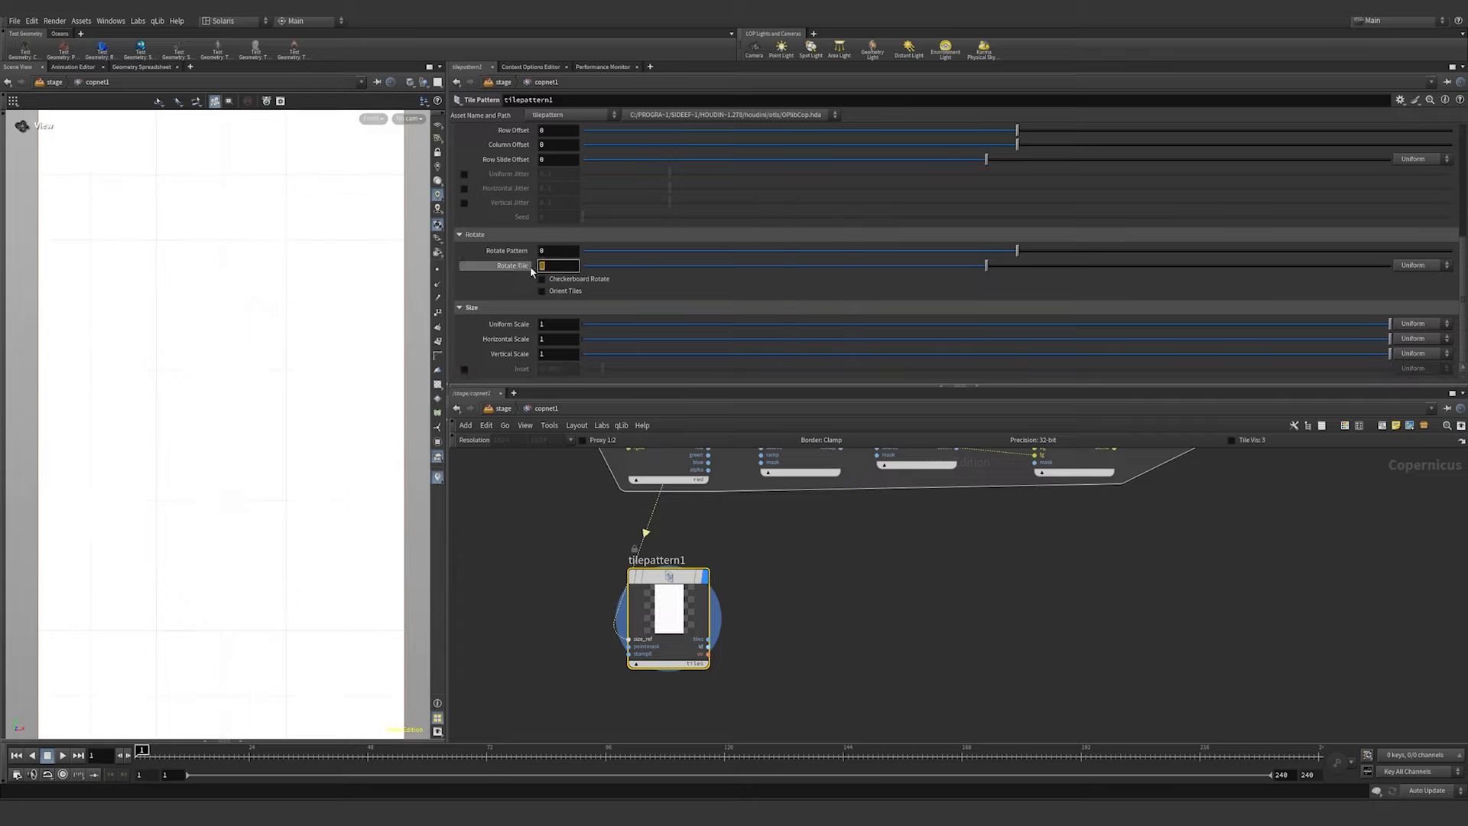
type("-45")
key("Return")
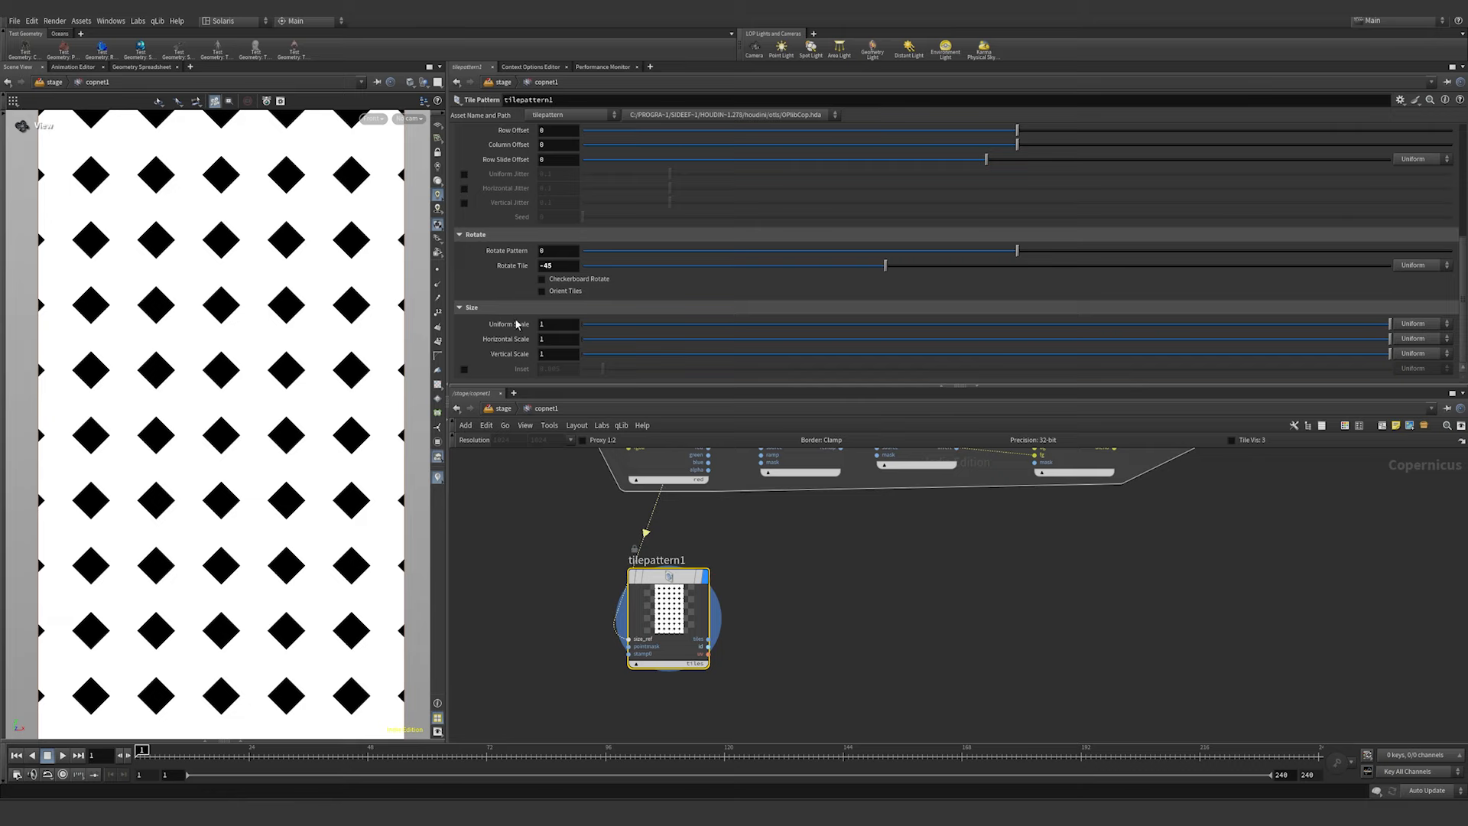
- Reduce the tiles' Horizontal Scale and raise their Vertical Scale to form continuous diagonal stripes, with Divisions set to 180
middle_click_drag(555, 337, 520, 337)
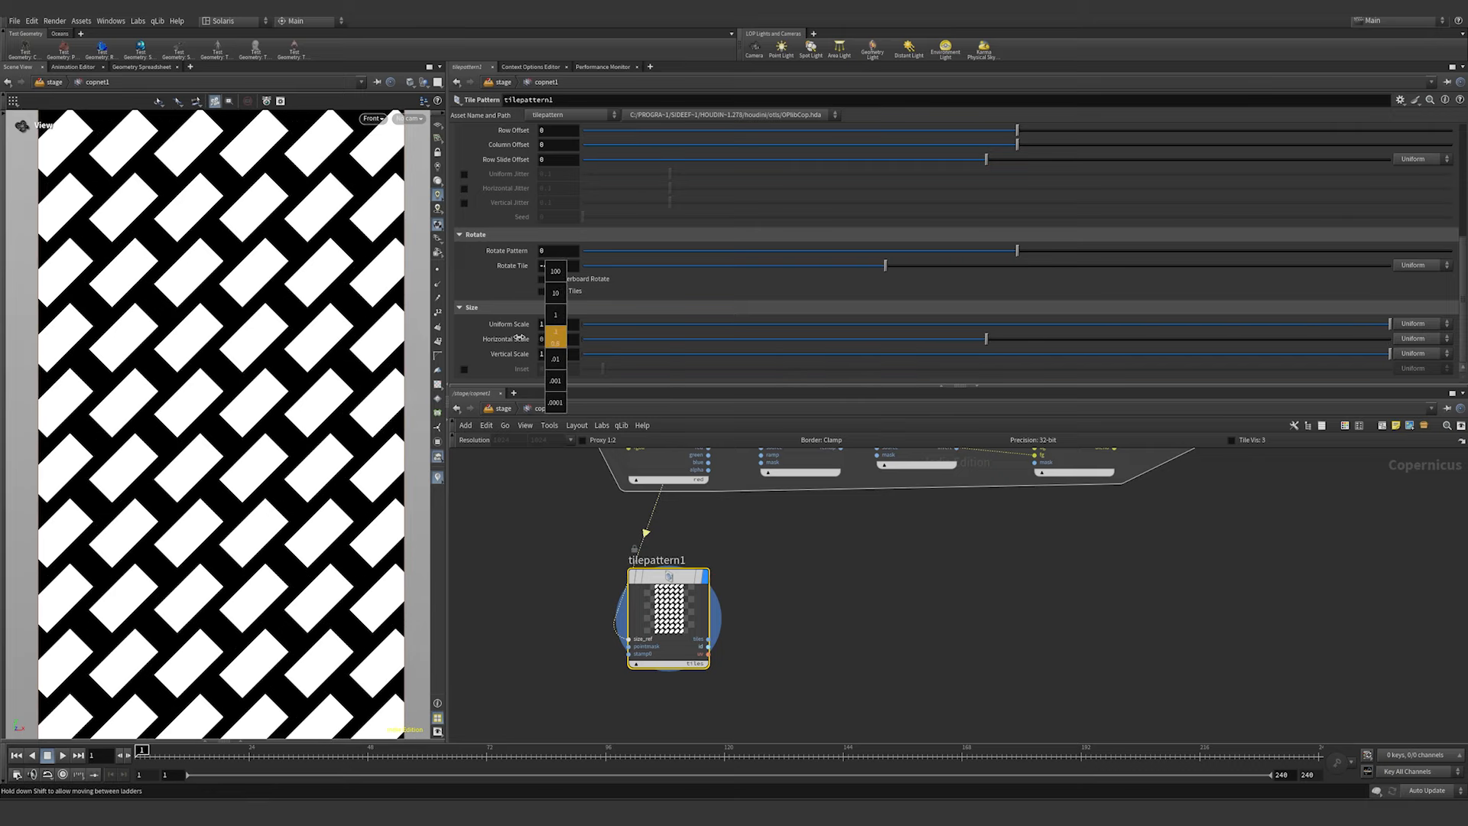
middle_click_drag(509, 337, 613, 351)
scroll(515, 283, "up", 10)
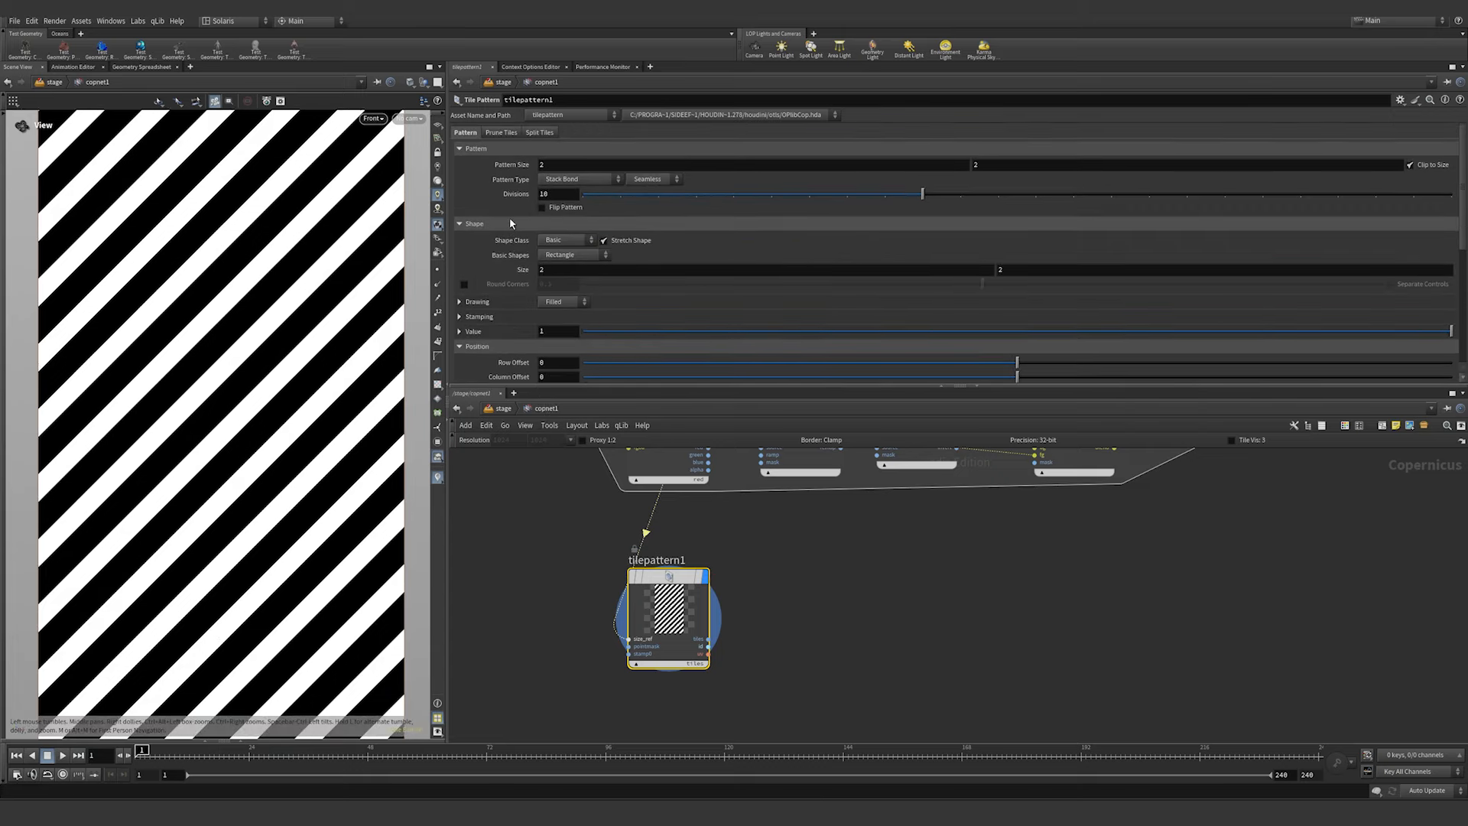
left_click(539, 194)
type("180")
key("Return")
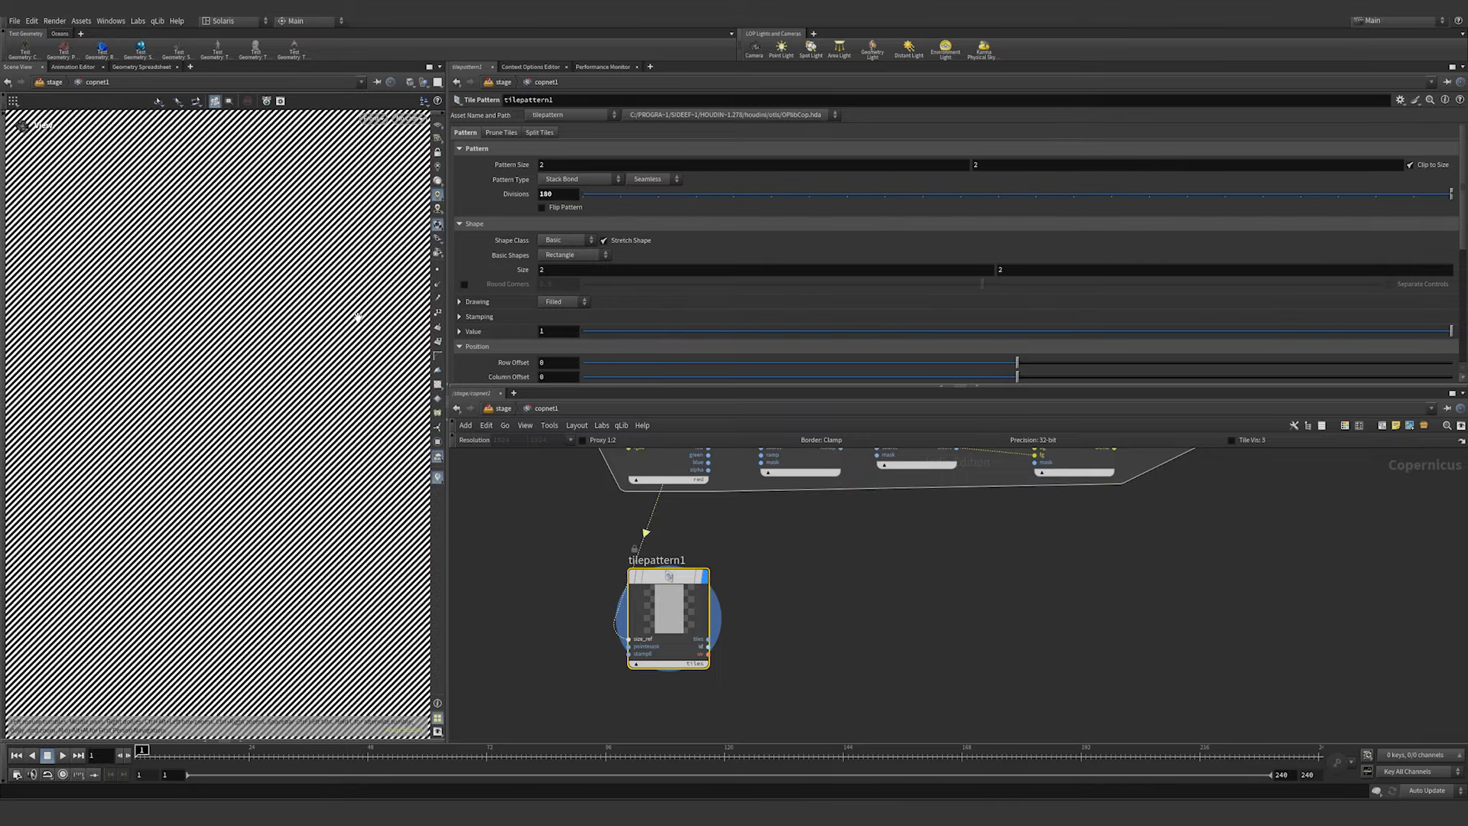
- Thin the diagonal stripes by reducing tilepattern1's Horizontal Scale to 0.1
scroll(357, 317, "down", 3)
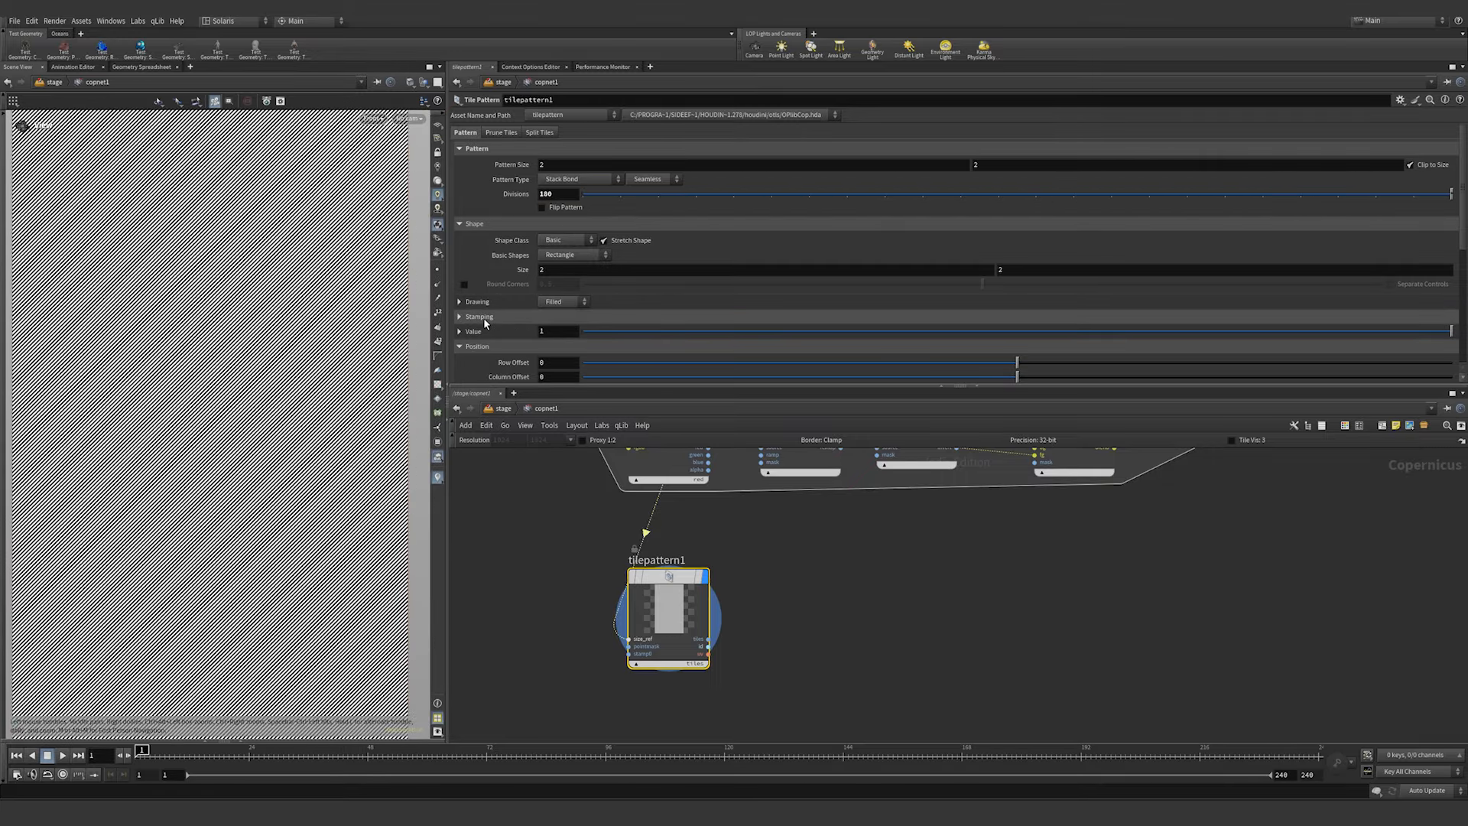
scroll(486, 321, "down", 6)
left_click_drag(824, 339, 812, 342)
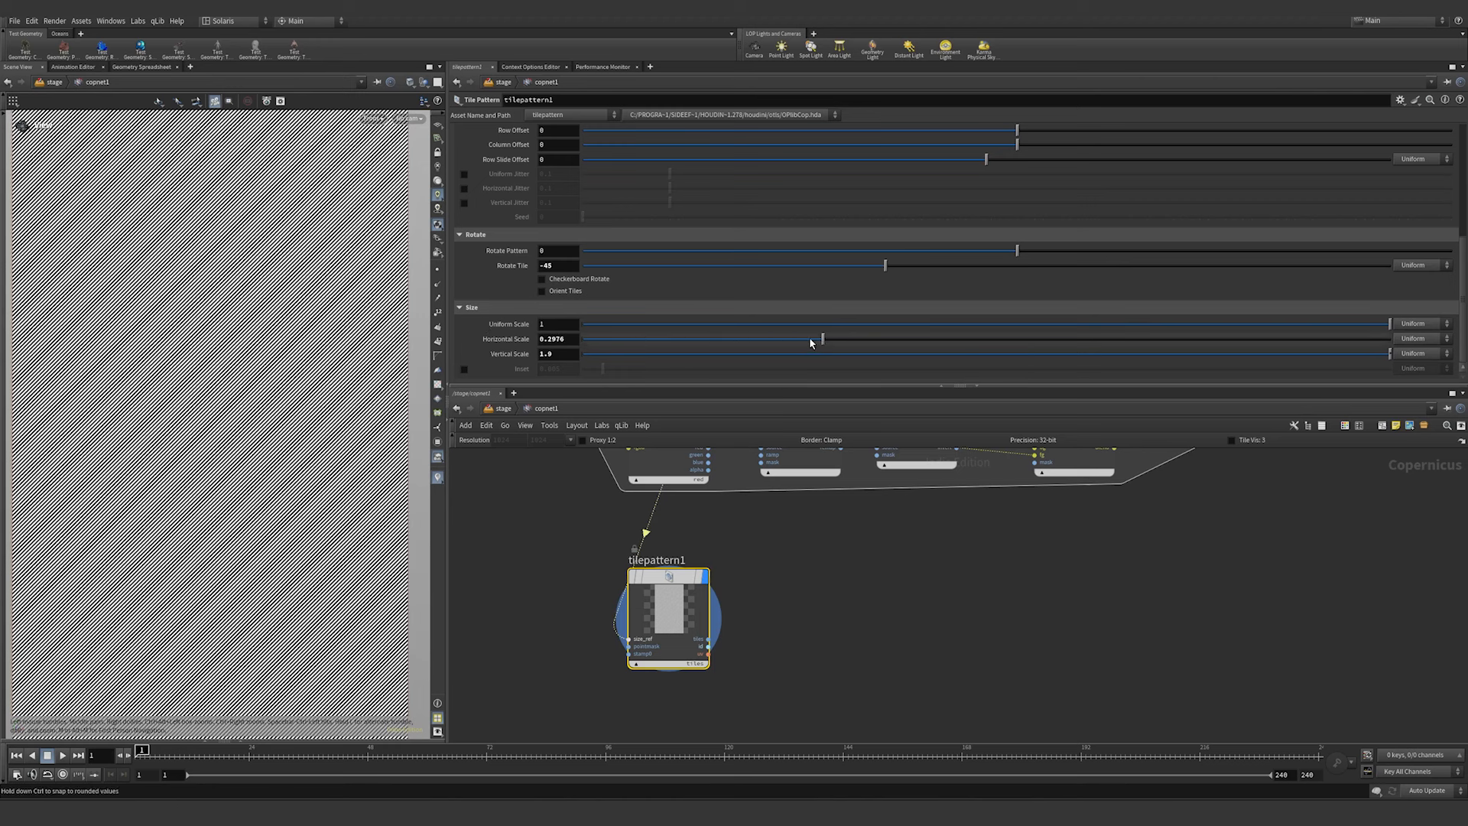
mouse_move(714, 340)
left_mouse_down()
mouse_move(682, 341)
mouse_move(695, 342)
left_mouse_up()
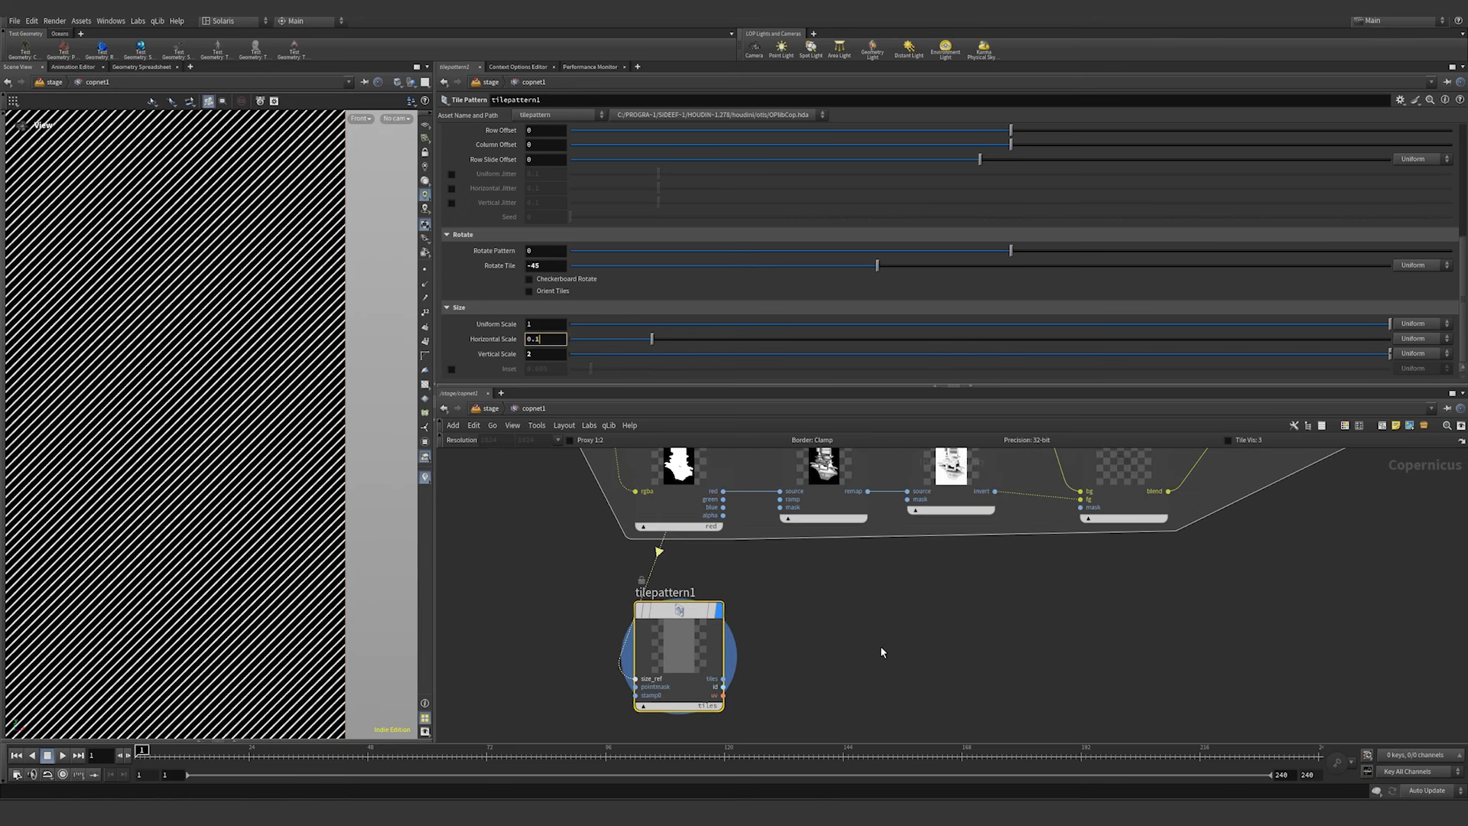
- Add an RGB to RGBA node beside tilepattern1
key("Tab")
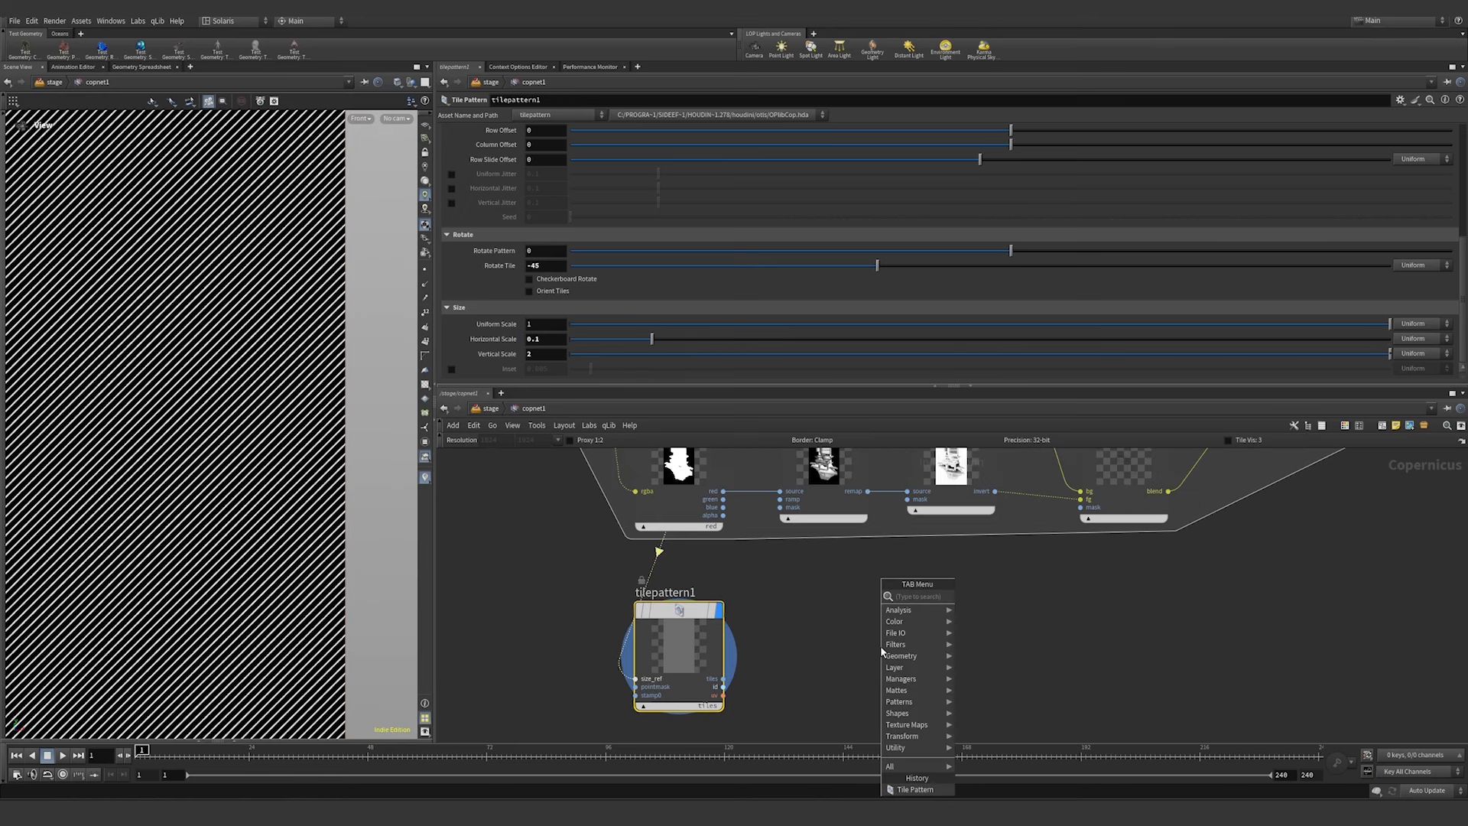
type("rgb to")
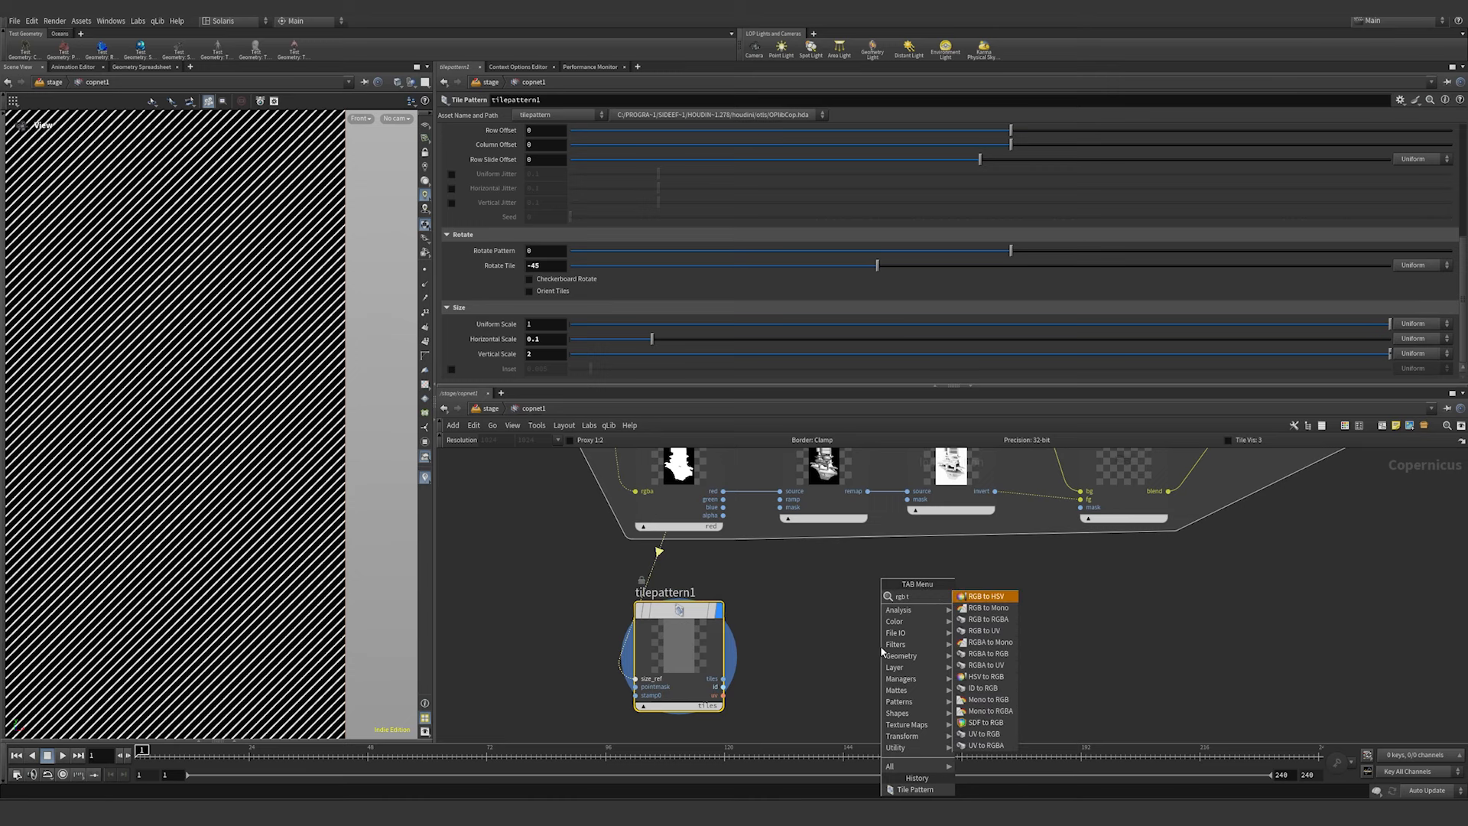
key("Down")
key("Down")
key("Return")
left_click(841, 615)
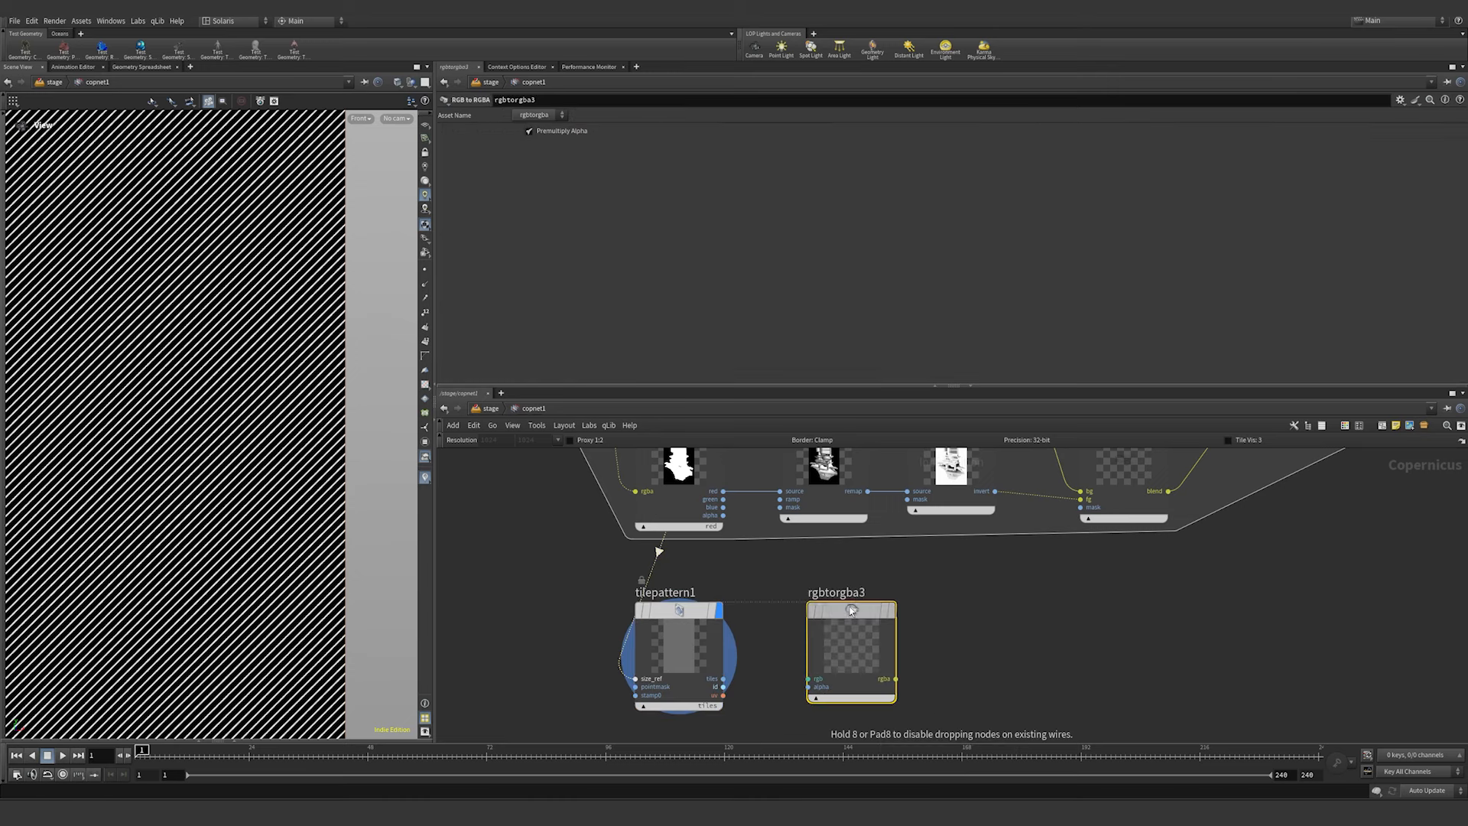
- Wire the output of the black image node in the network's uppermost row into rgbtorgba3's rgb input
scroll(903, 642, "down", 5)
middle_click_drag(925, 647, 919, 705)
scroll(923, 661, "down", 4)
scroll(900, 541, "up", 6)
left_click(899, 540)
scroll(921, 577, "down", 7)
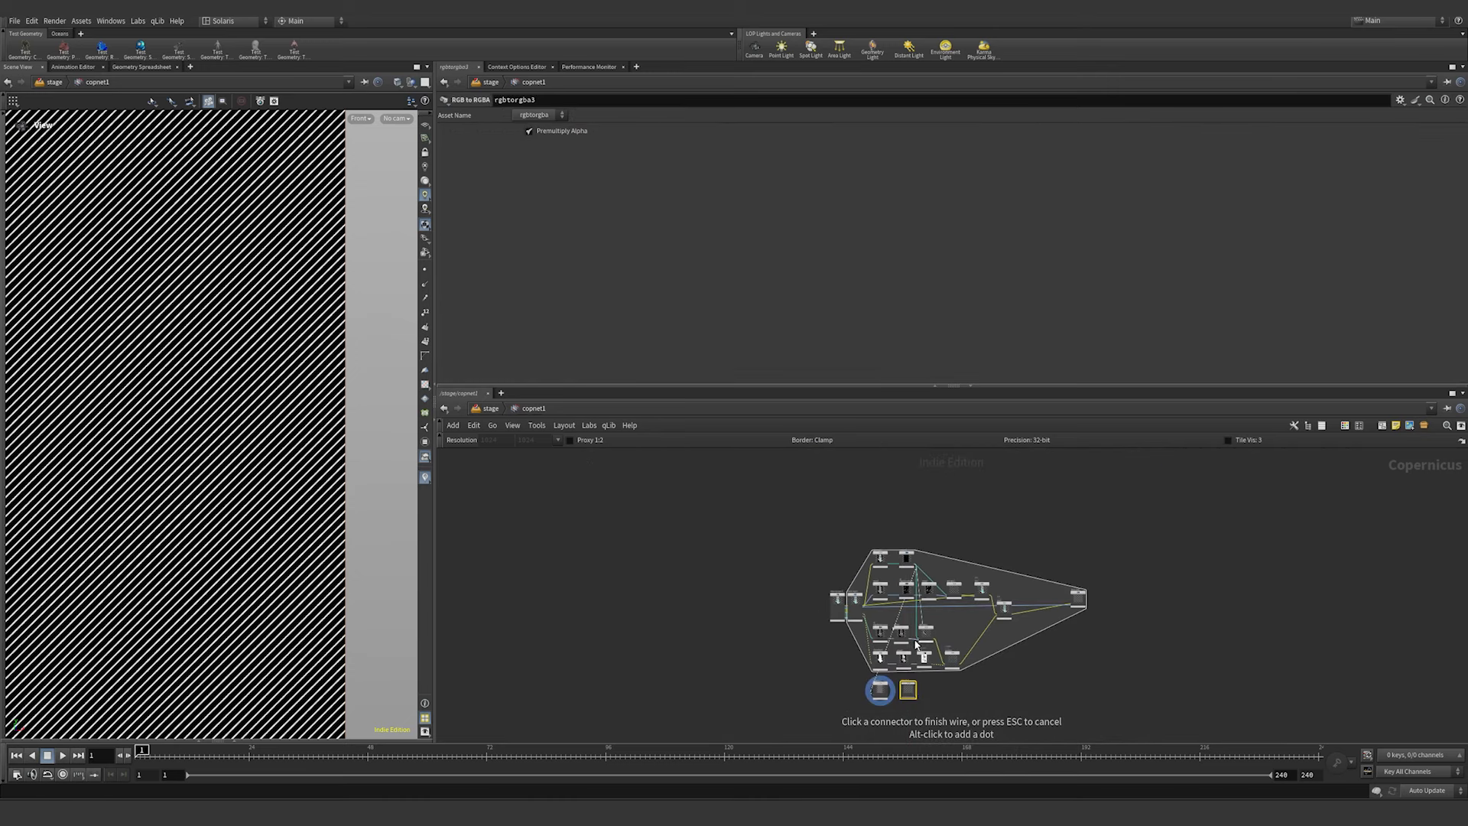
middle_click_drag(971, 650, 964, 584)
scroll(899, 638, "up", 5)
left_click(903, 644)
scroll(895, 652, "up", 2)
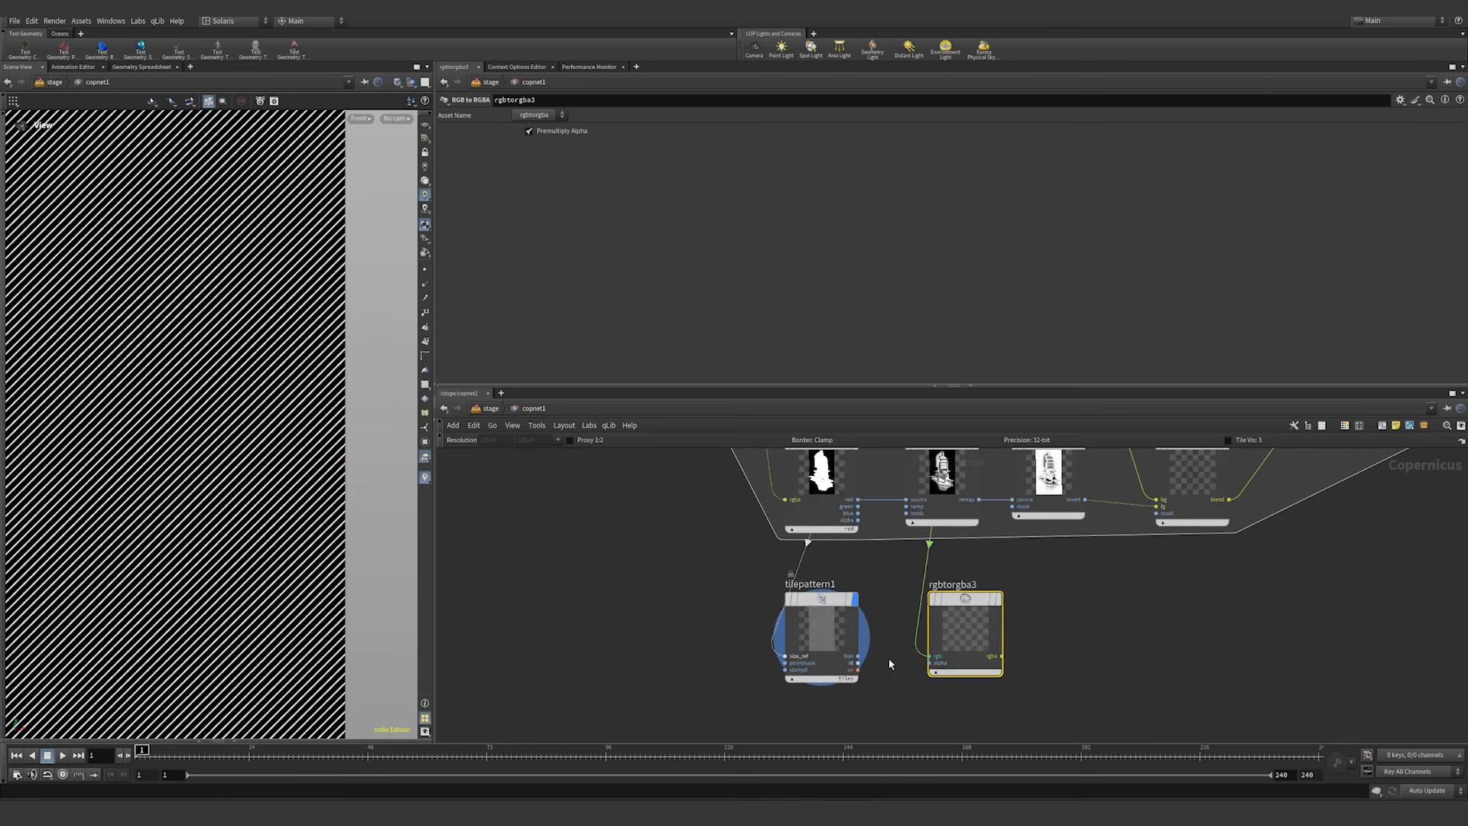
- Wire tilepattern1's tiles output into rgbtorgba3's alpha input and display rgbtorgba3 with the whole hatch image in view
left_click(860, 657)
left_click(997, 603)
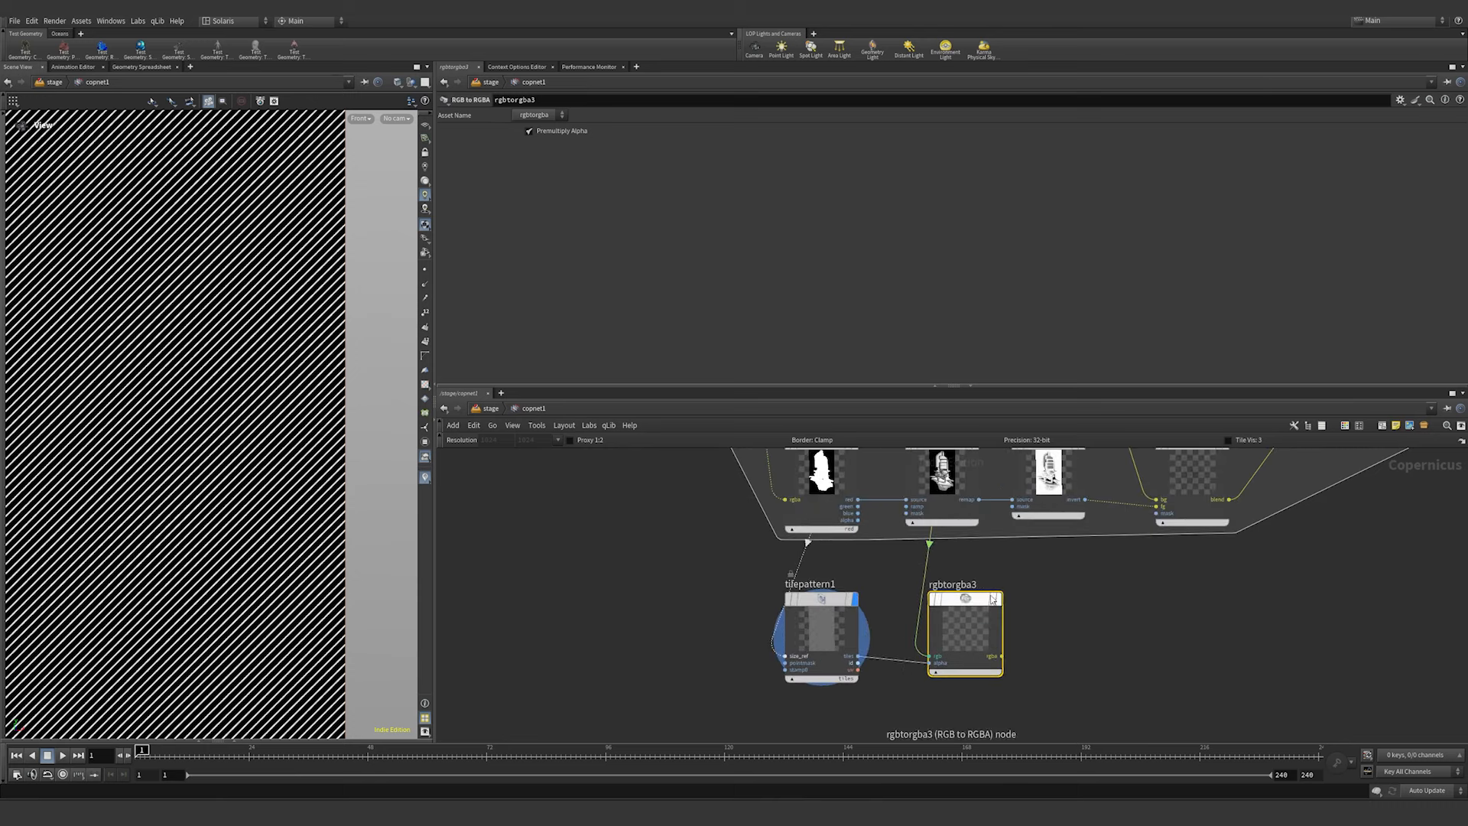
left_click(999, 603)
scroll(233, 420, "down", 8)
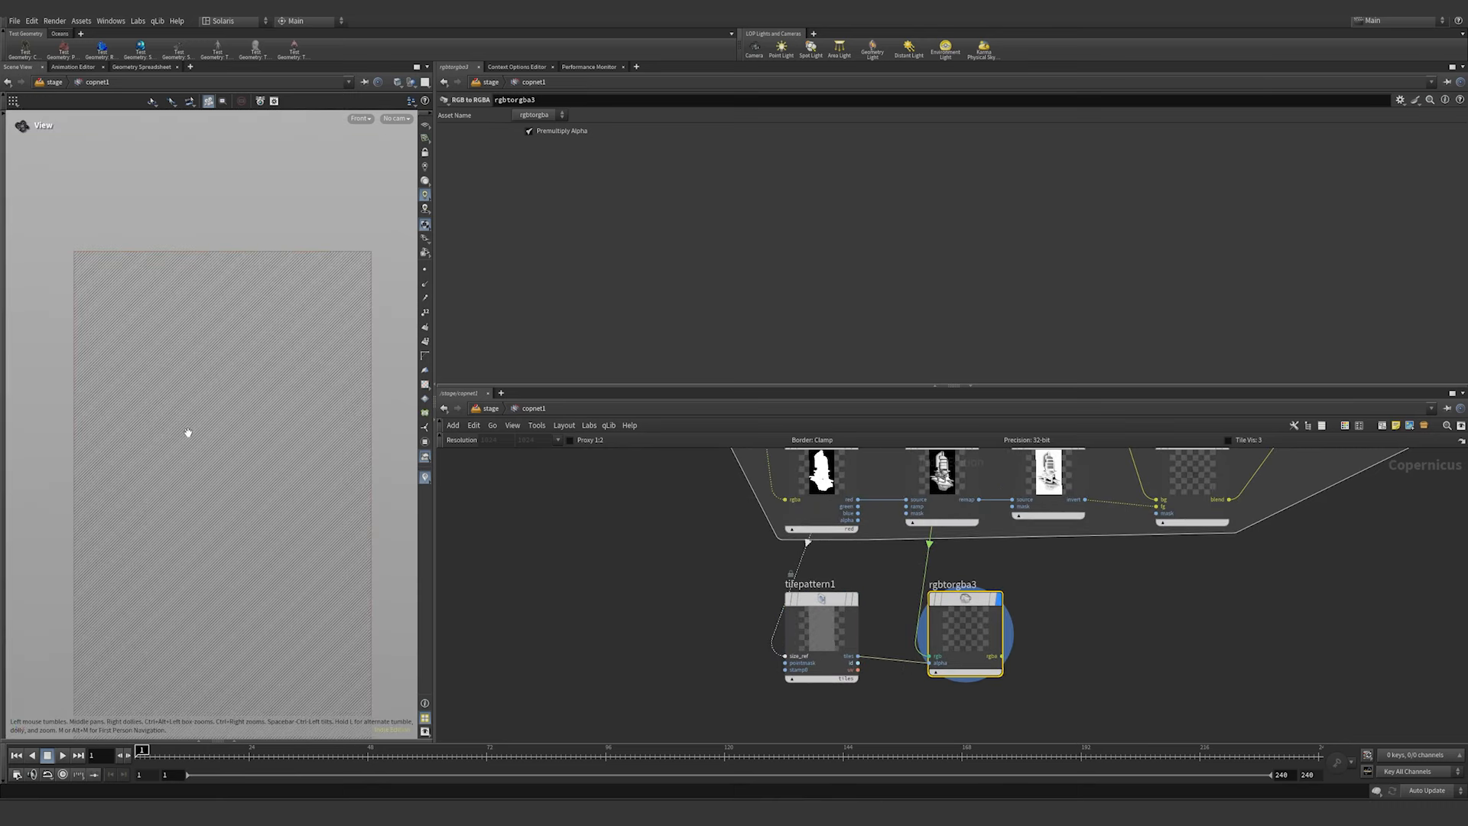
middle_click_drag(186, 430, 211, 365)
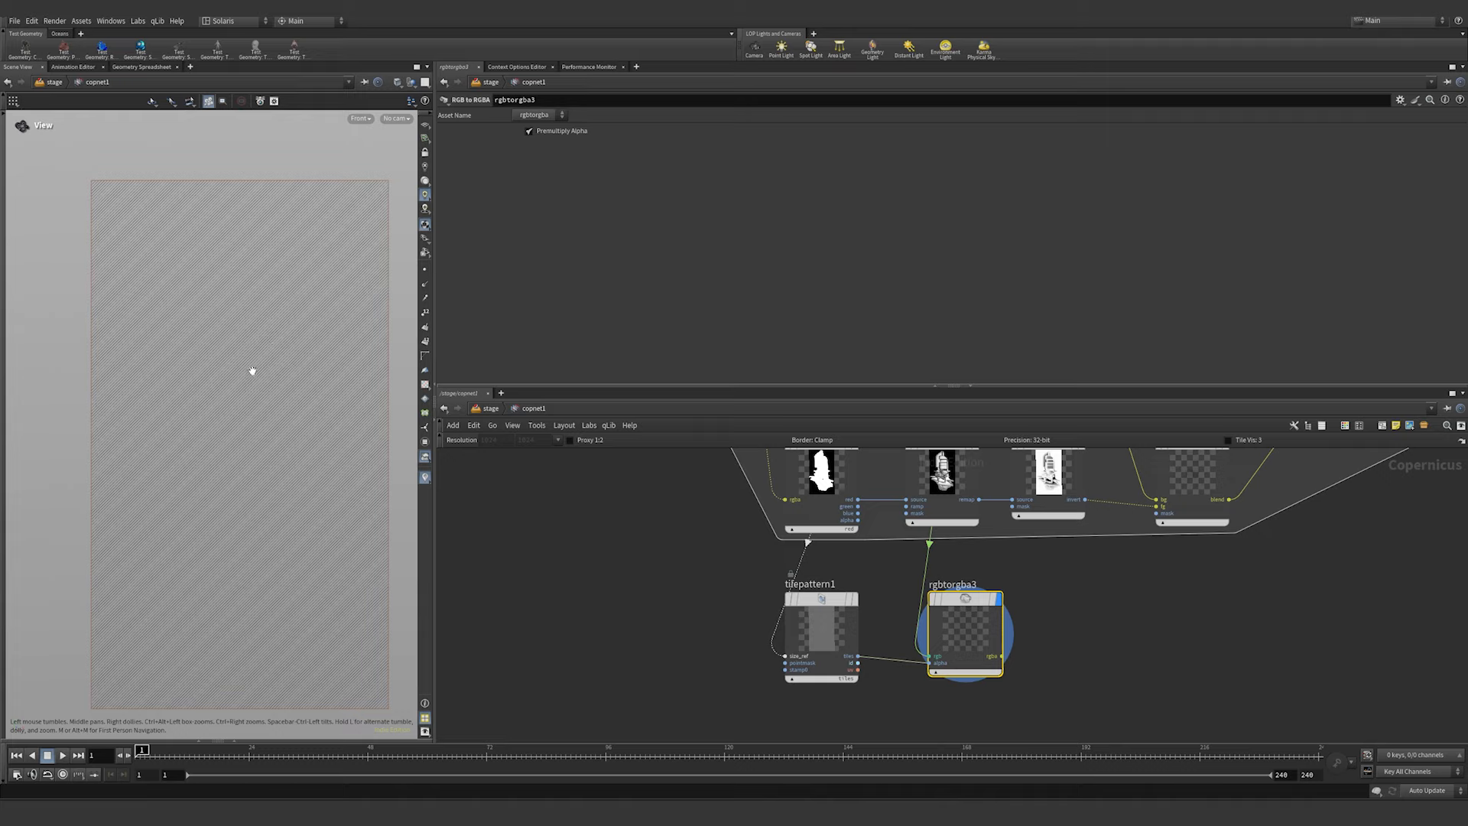
scroll(696, 631, "down", 4)
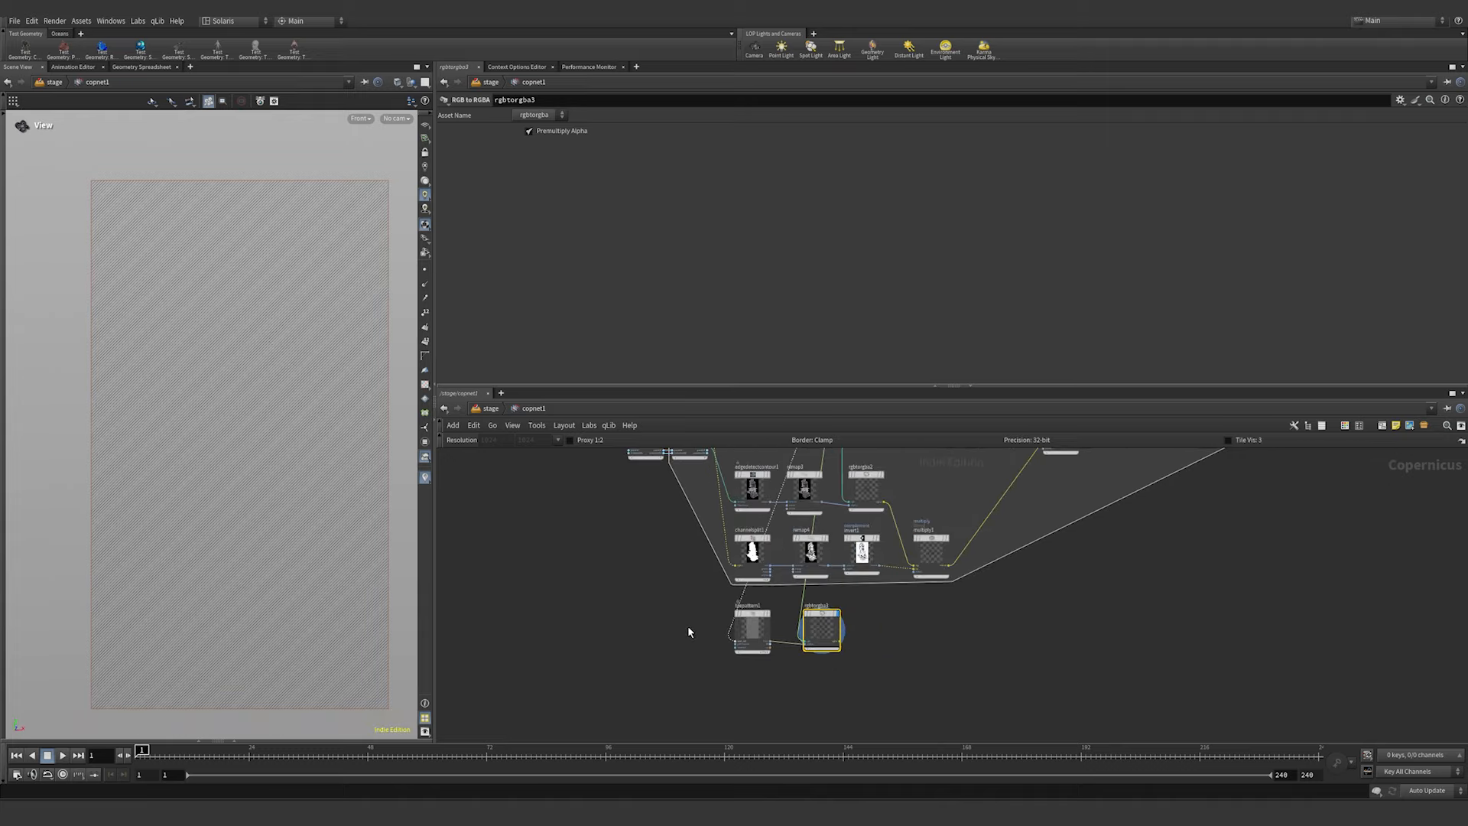
scroll(668, 607, "up", 6)
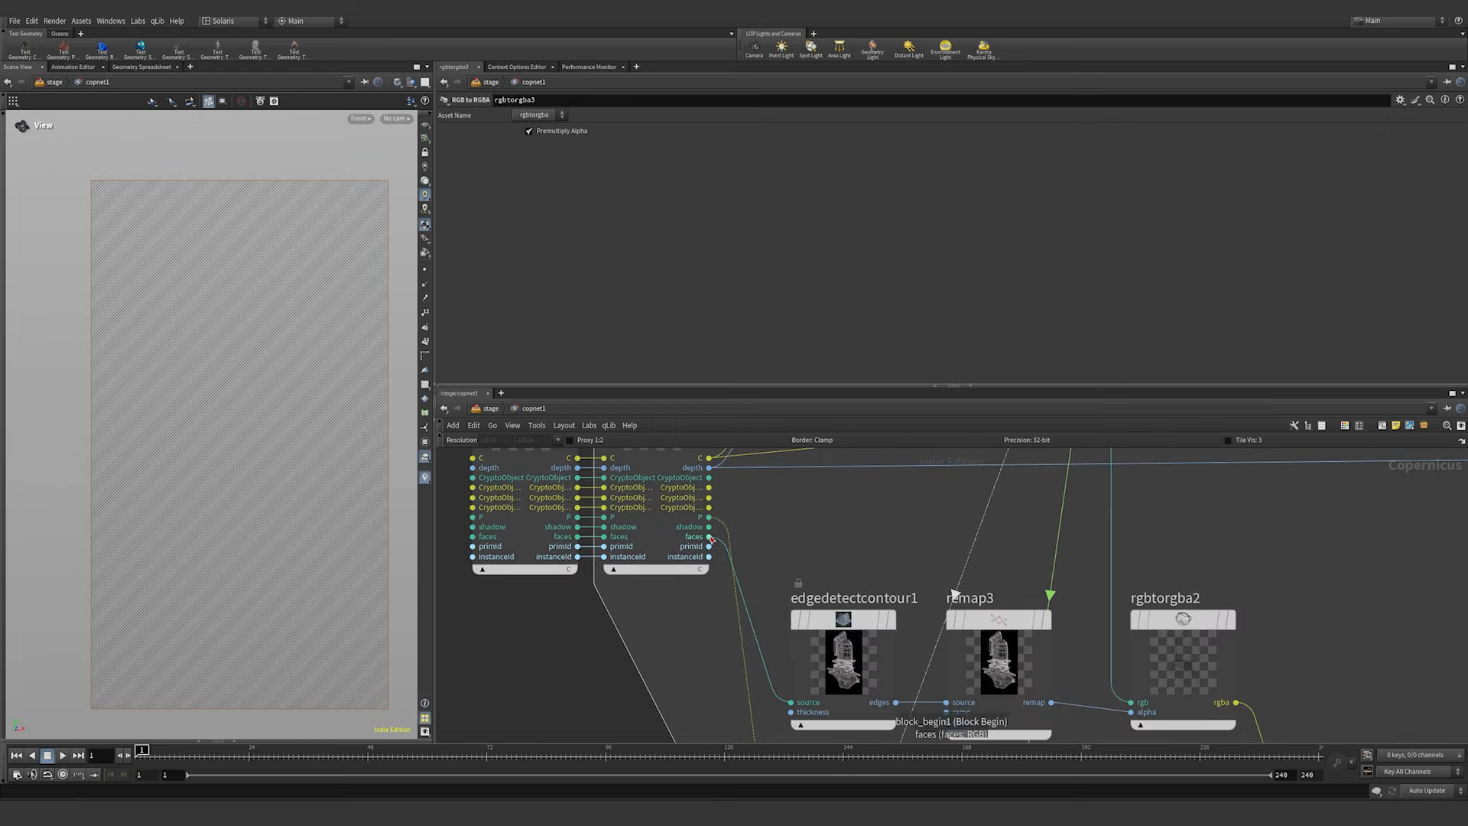
scroll(765, 619, "down", 6)
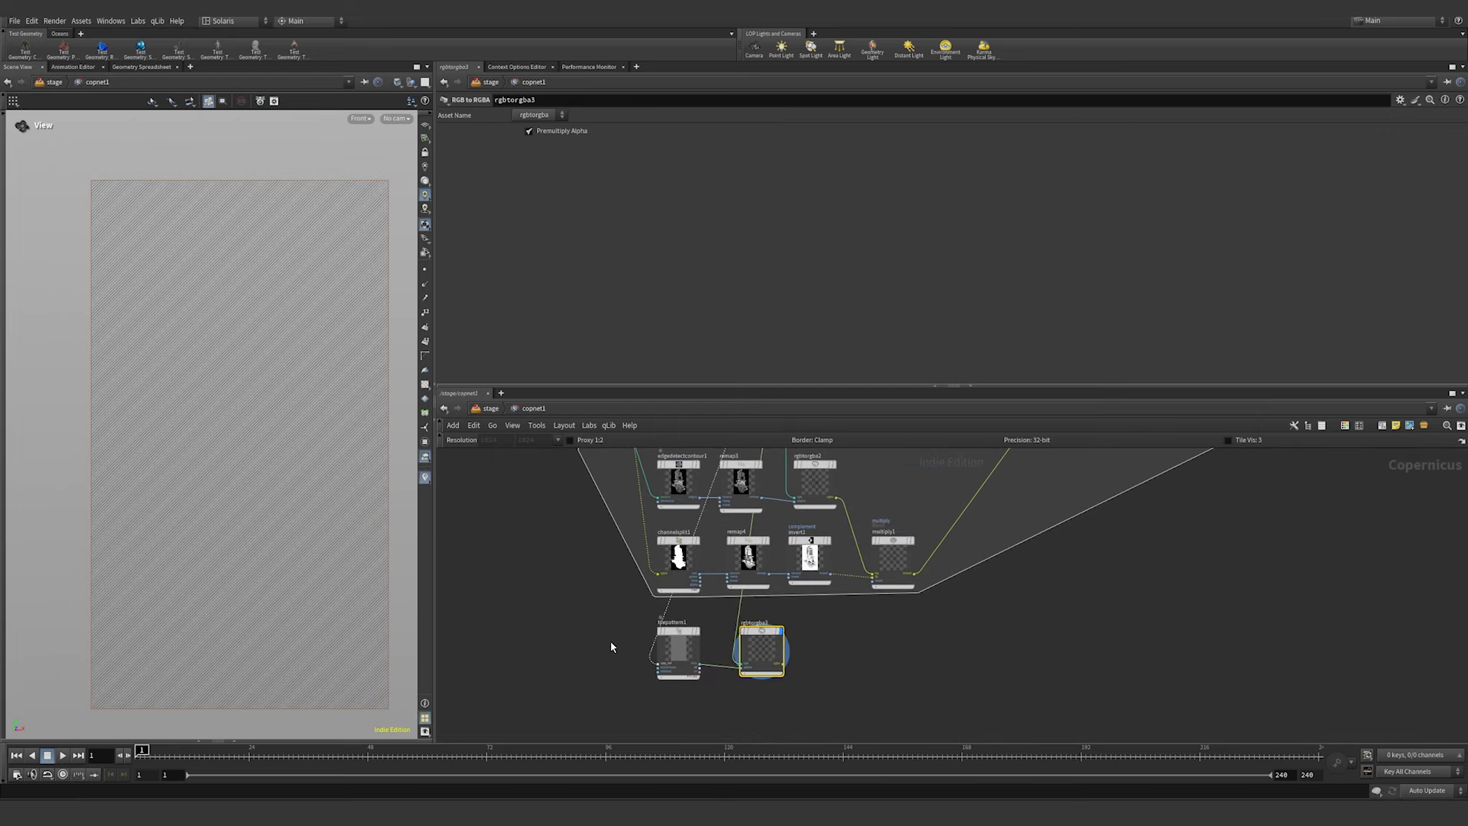
- Add an RGB to Mono node below tilepattern1
key("Tab")
type("rgb to")
key("Down")
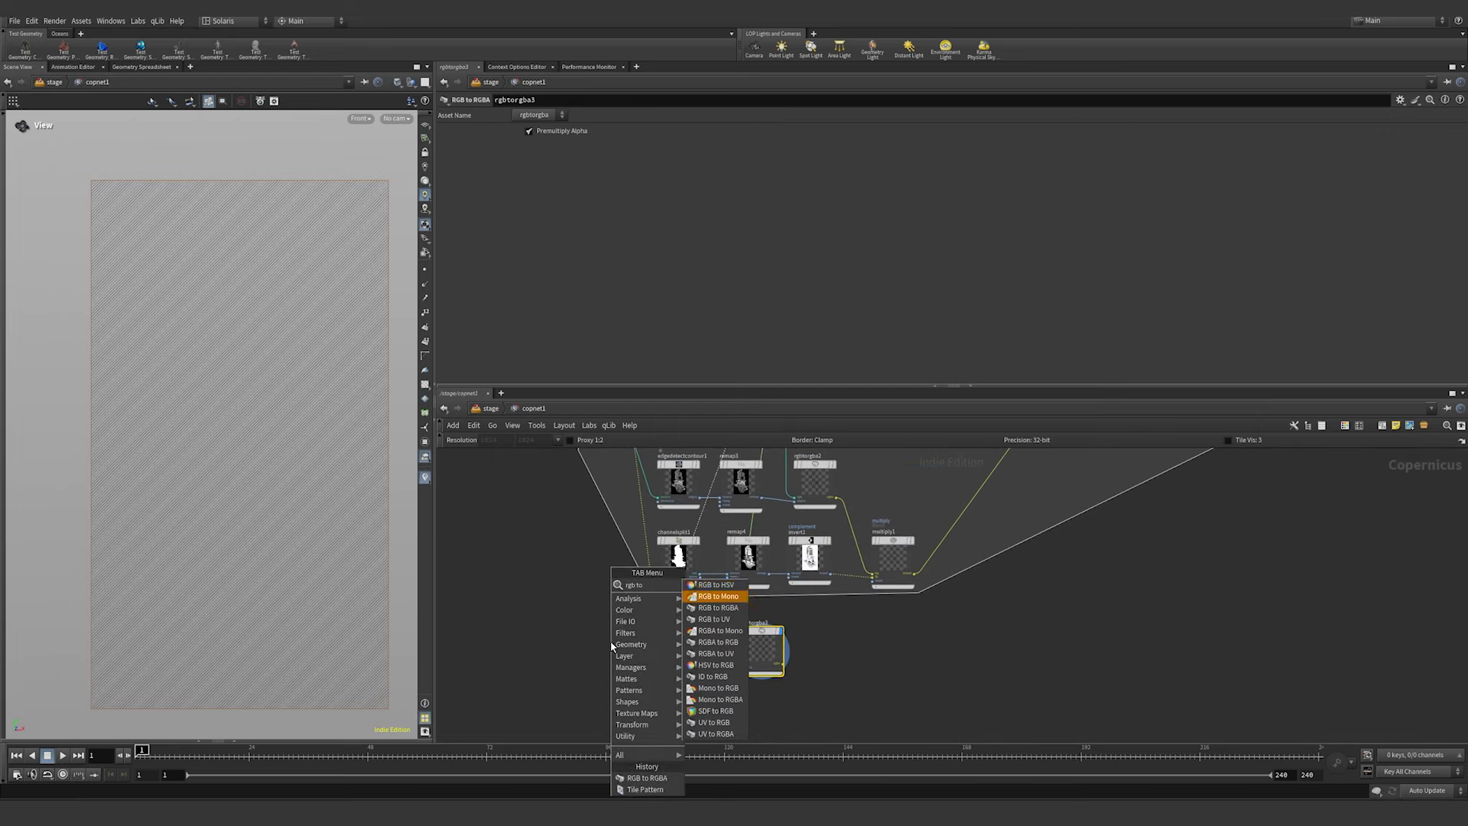
key("Return")
left_click(680, 705)
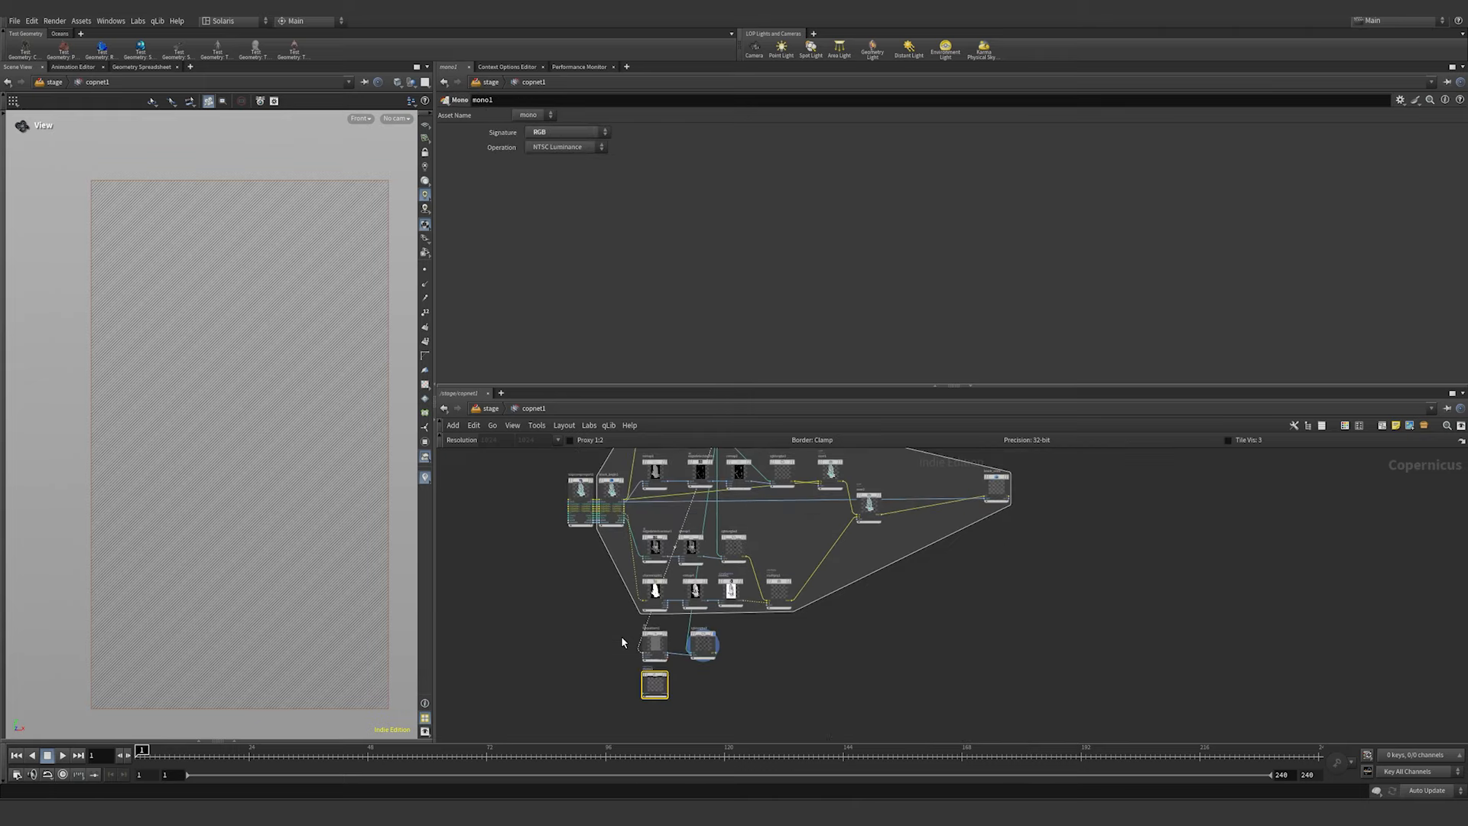
- Wire block_begin1's shadow output into mono1's source input and display mono1
scroll(622, 639, "up", 10)
left_click(626, 545)
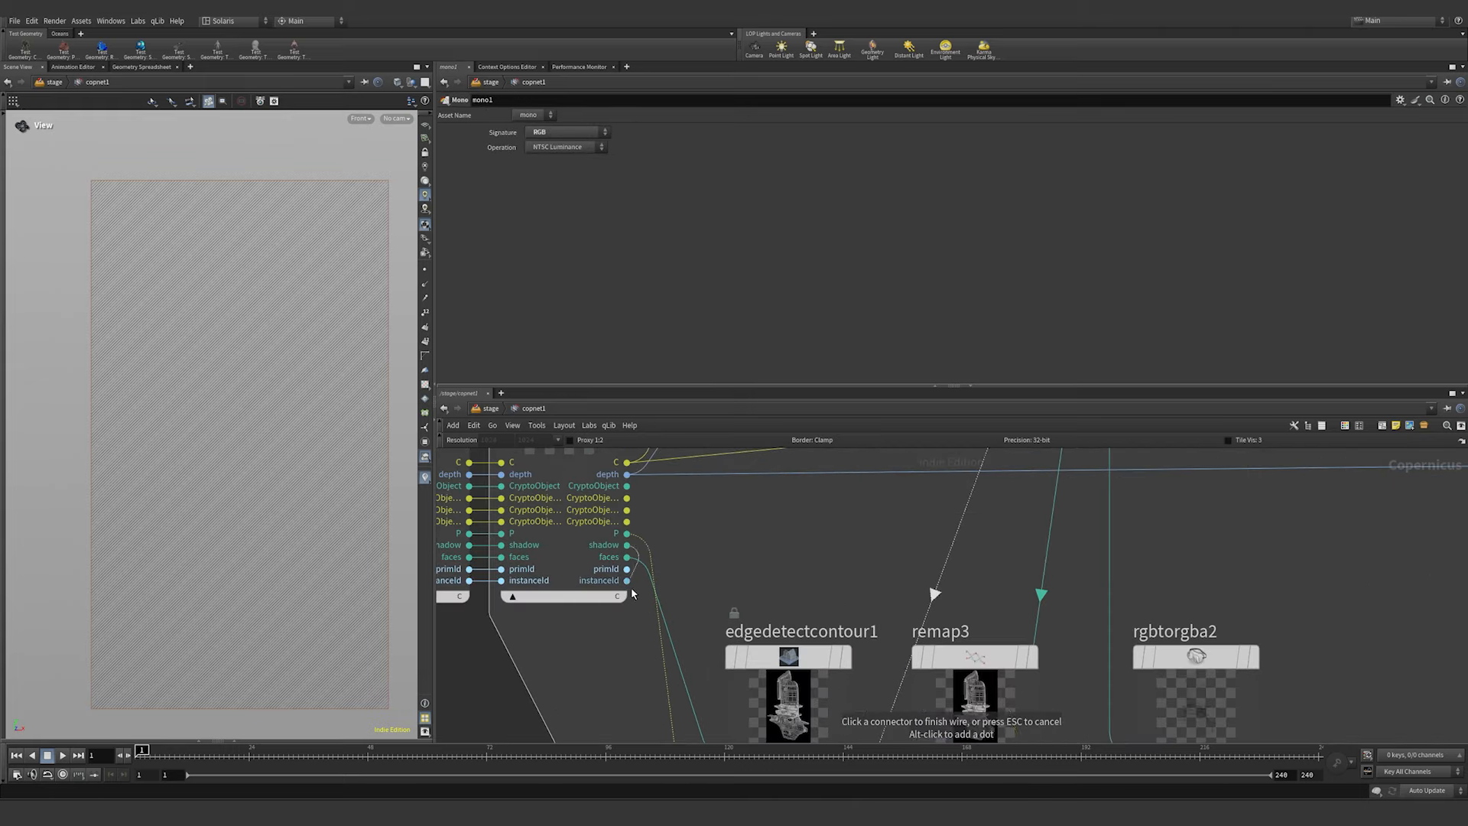
scroll(627, 612, "down", 8)
scroll(613, 719, "up", 5)
left_click(644, 734)
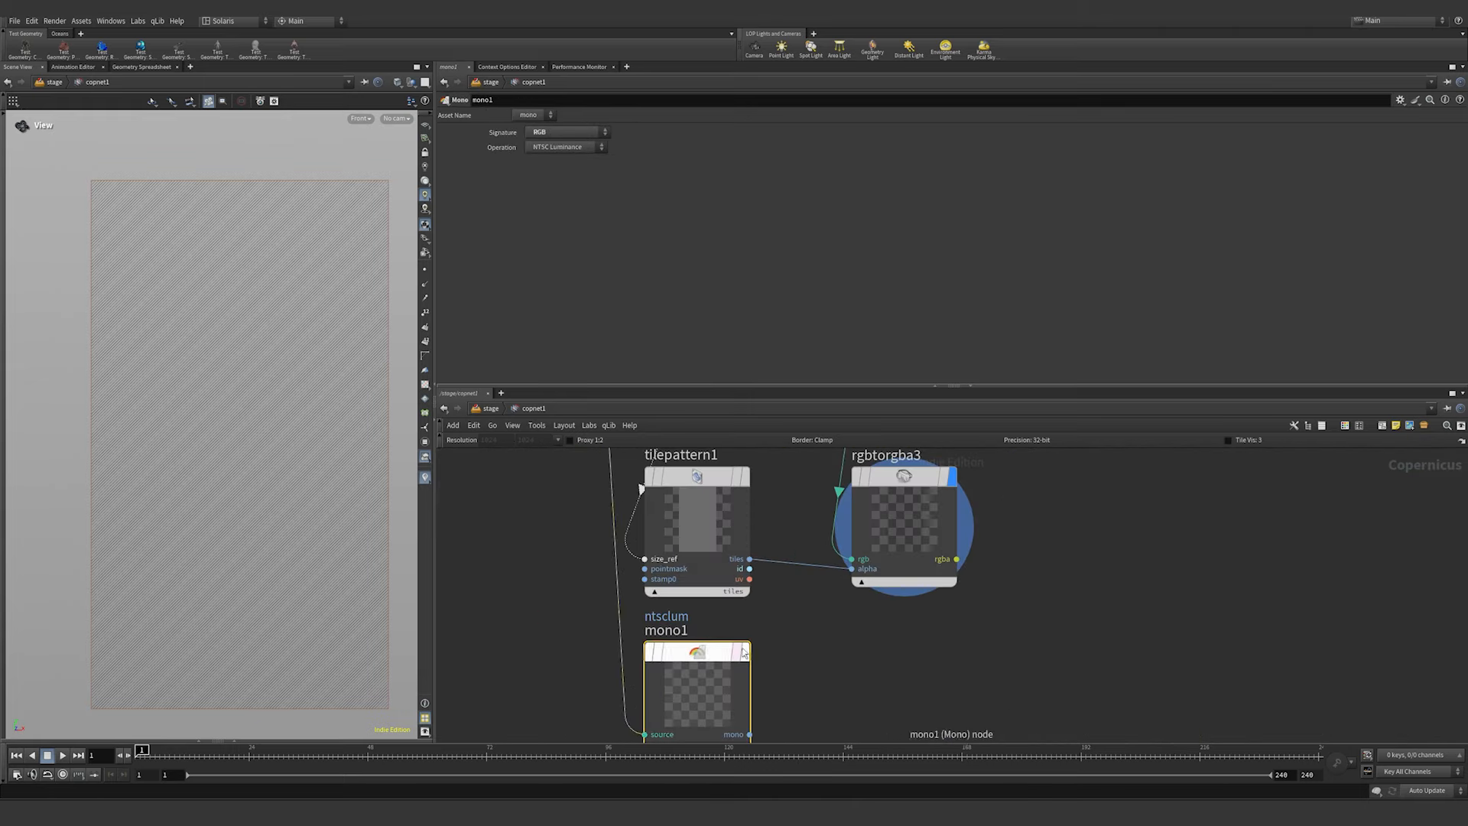
left_click(746, 652)
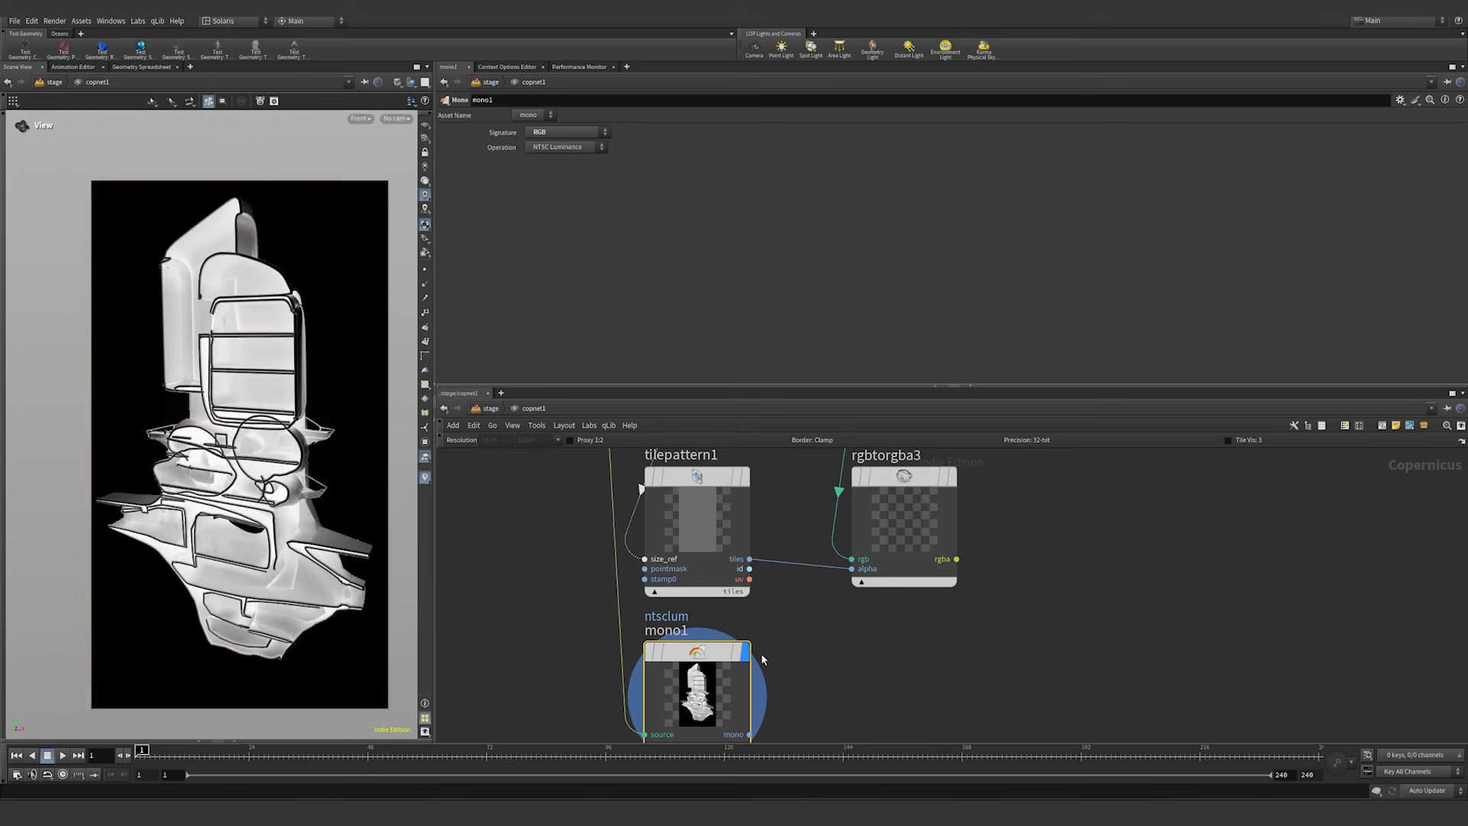
- Add an Invert node beside mono1 and wire mono1's output into its source input
key("Tab")
type("in")
key("Down")
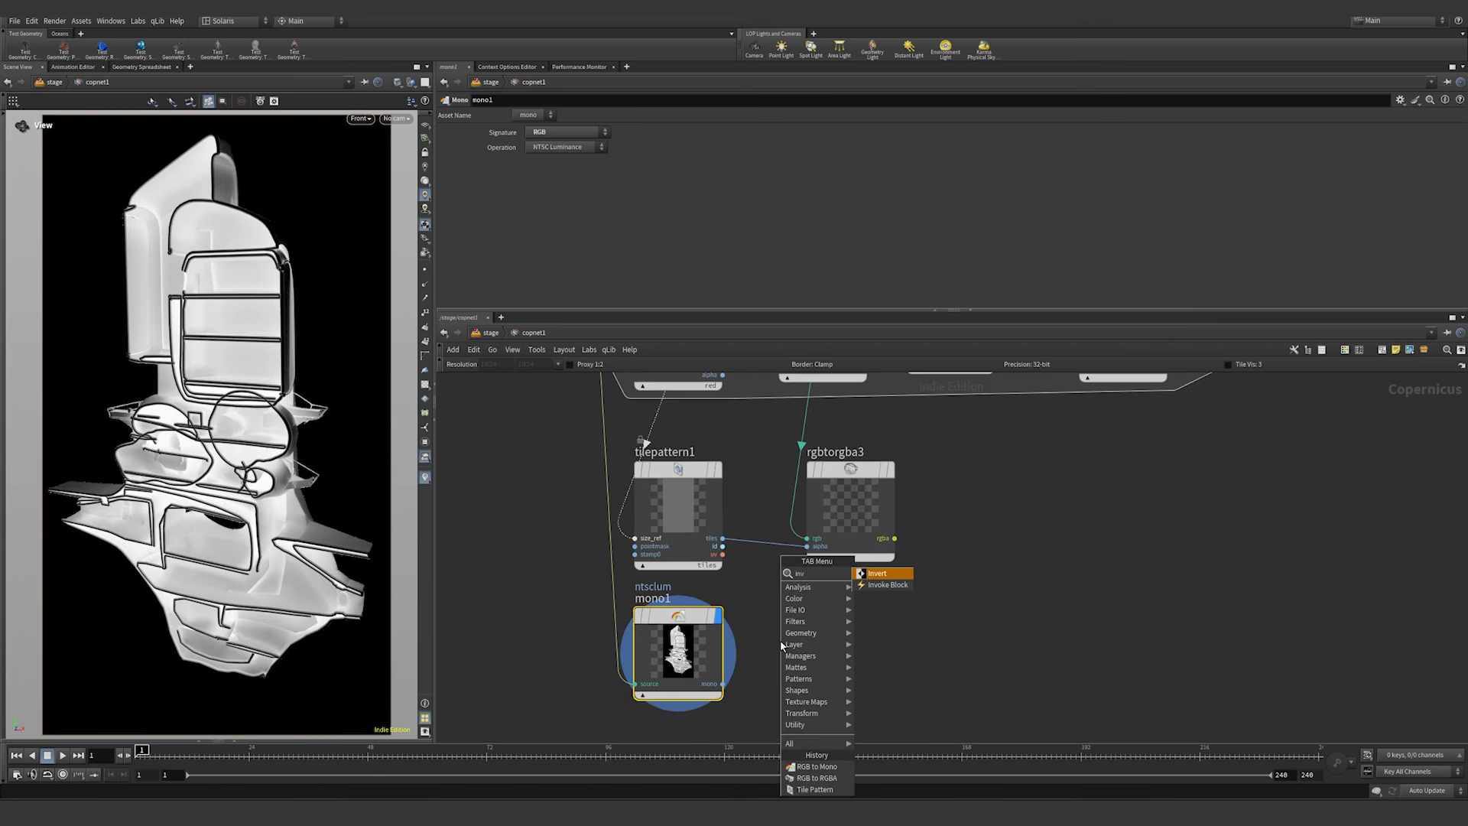
key("Return")
left_click(780, 640)
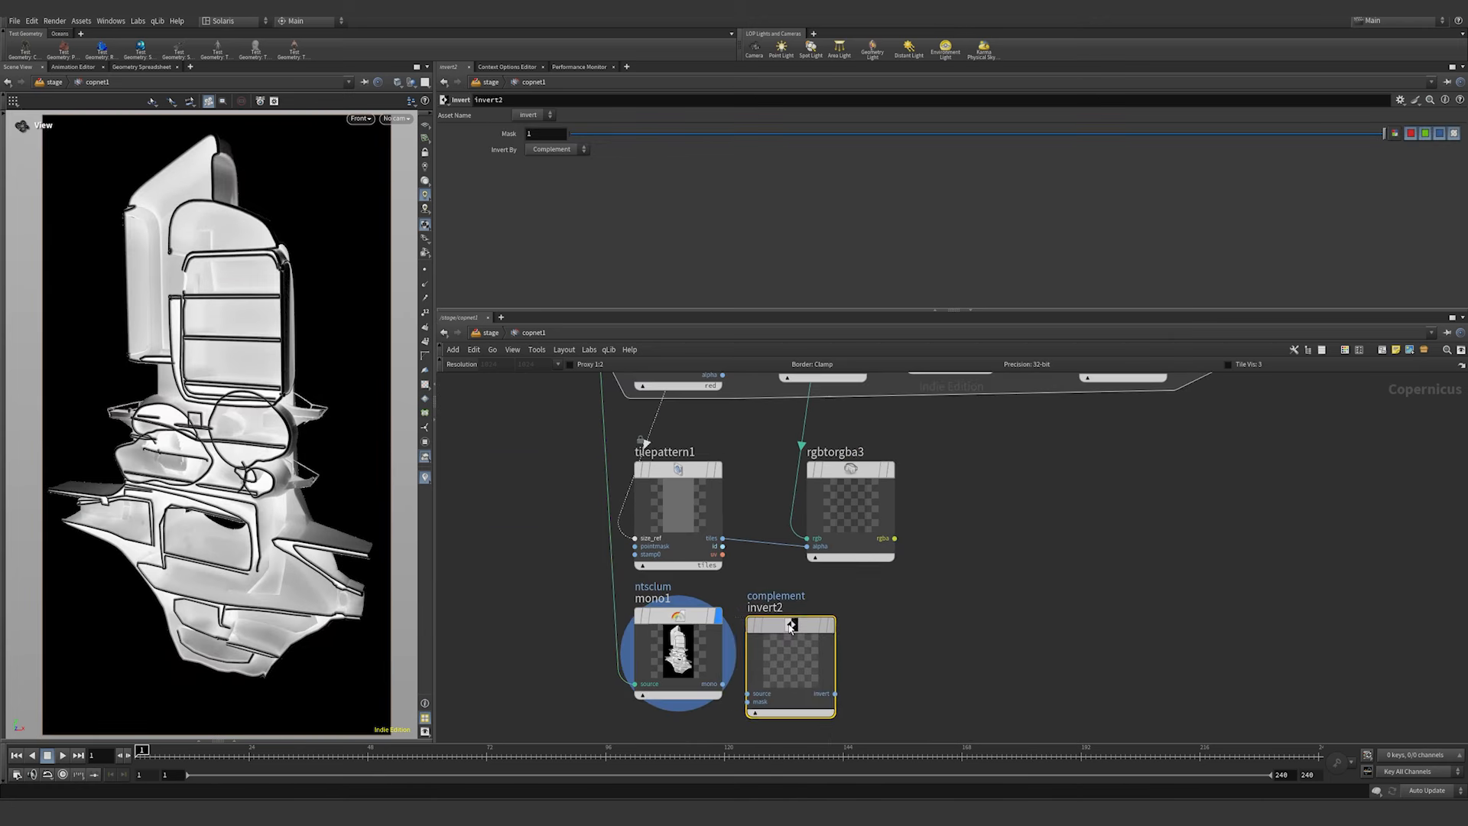
left_click(722, 684)
left_click(753, 684)
- Add a Remap node beside invert2 and wire the inverted image into its source input
key("Tab")
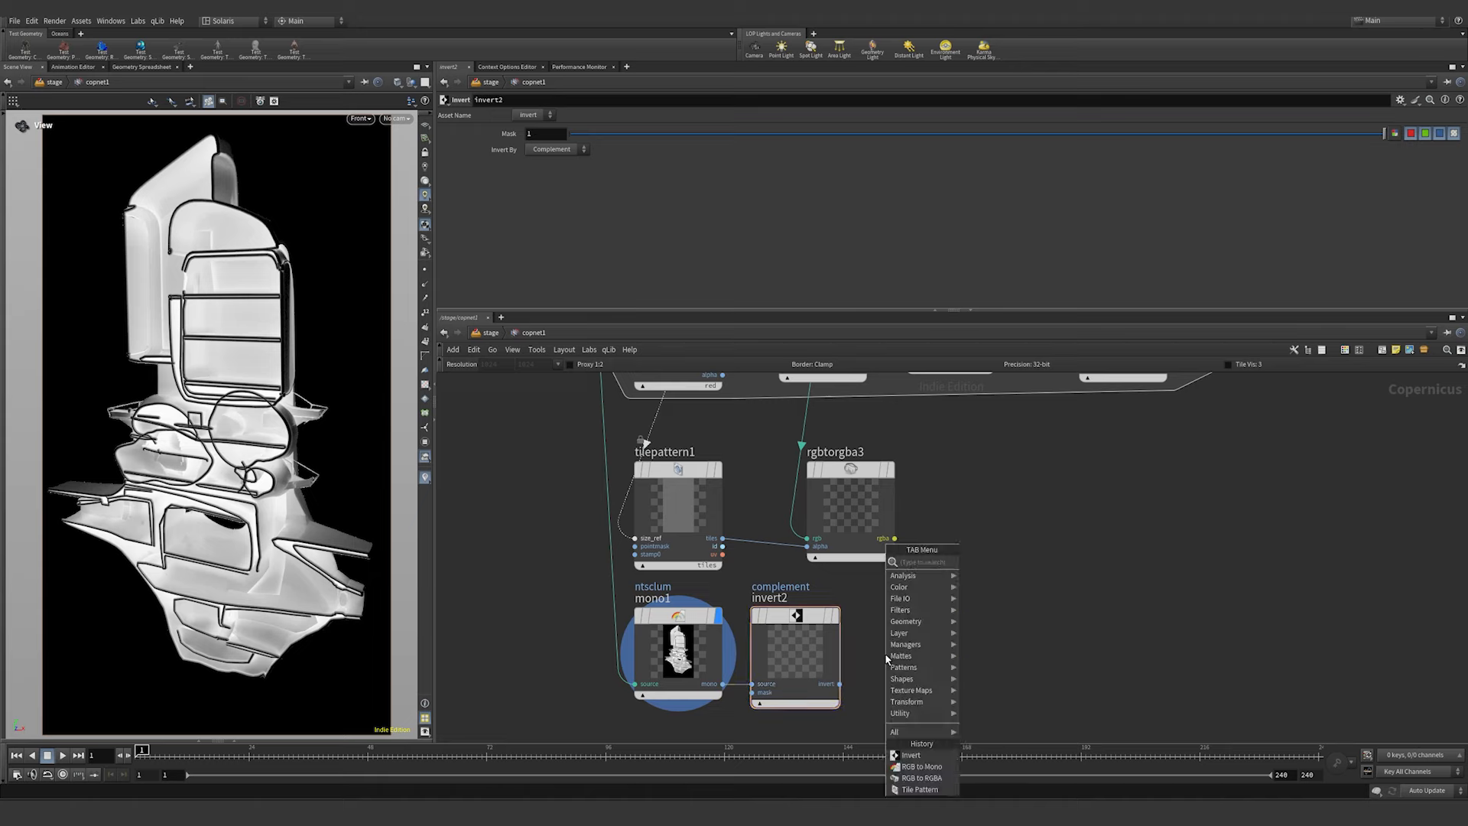
type("rem")
key("Return")
left_click(896, 637)
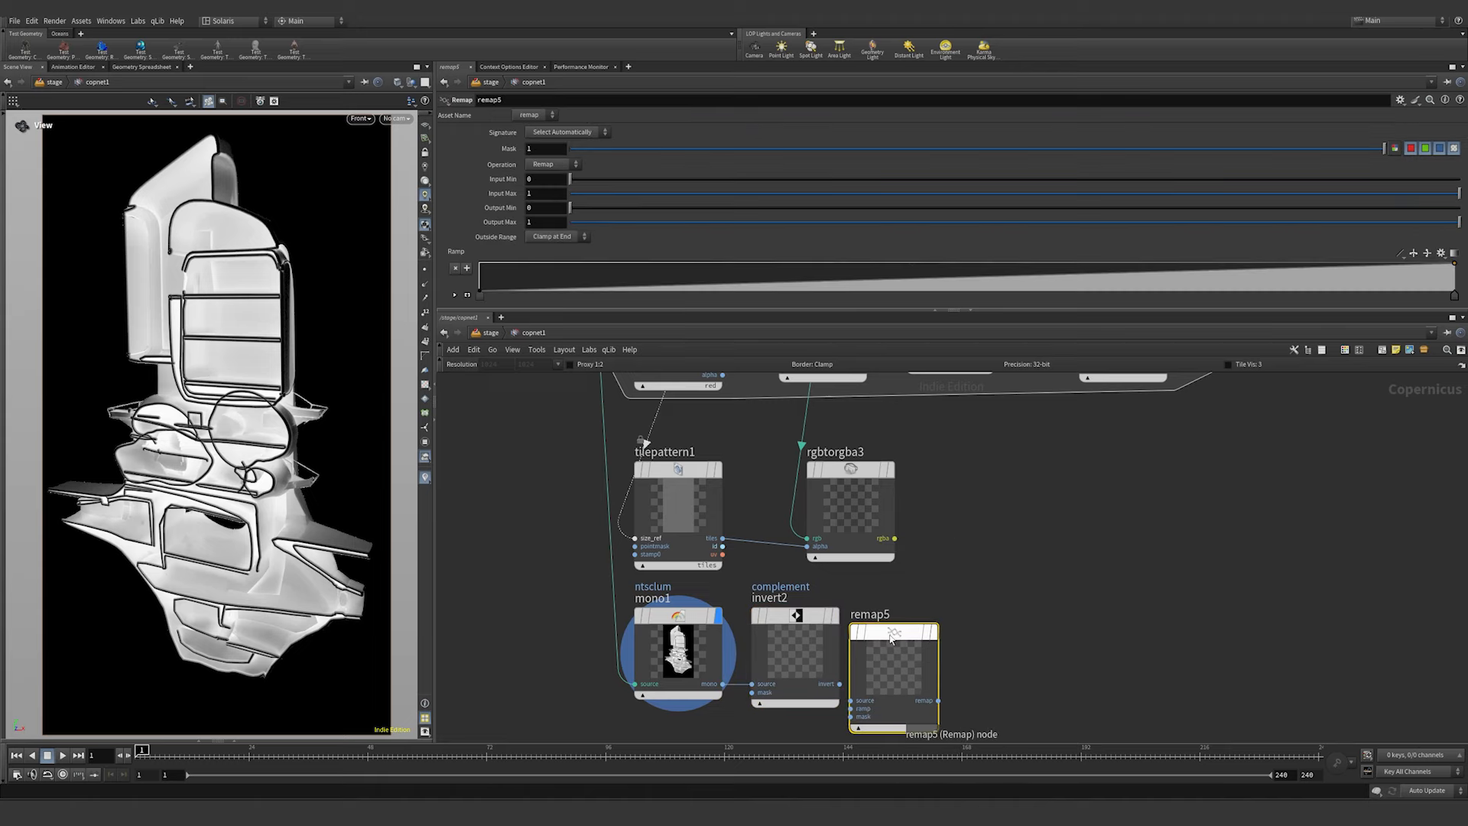
key("r")
left_click_drag(841, 683, 862, 684)
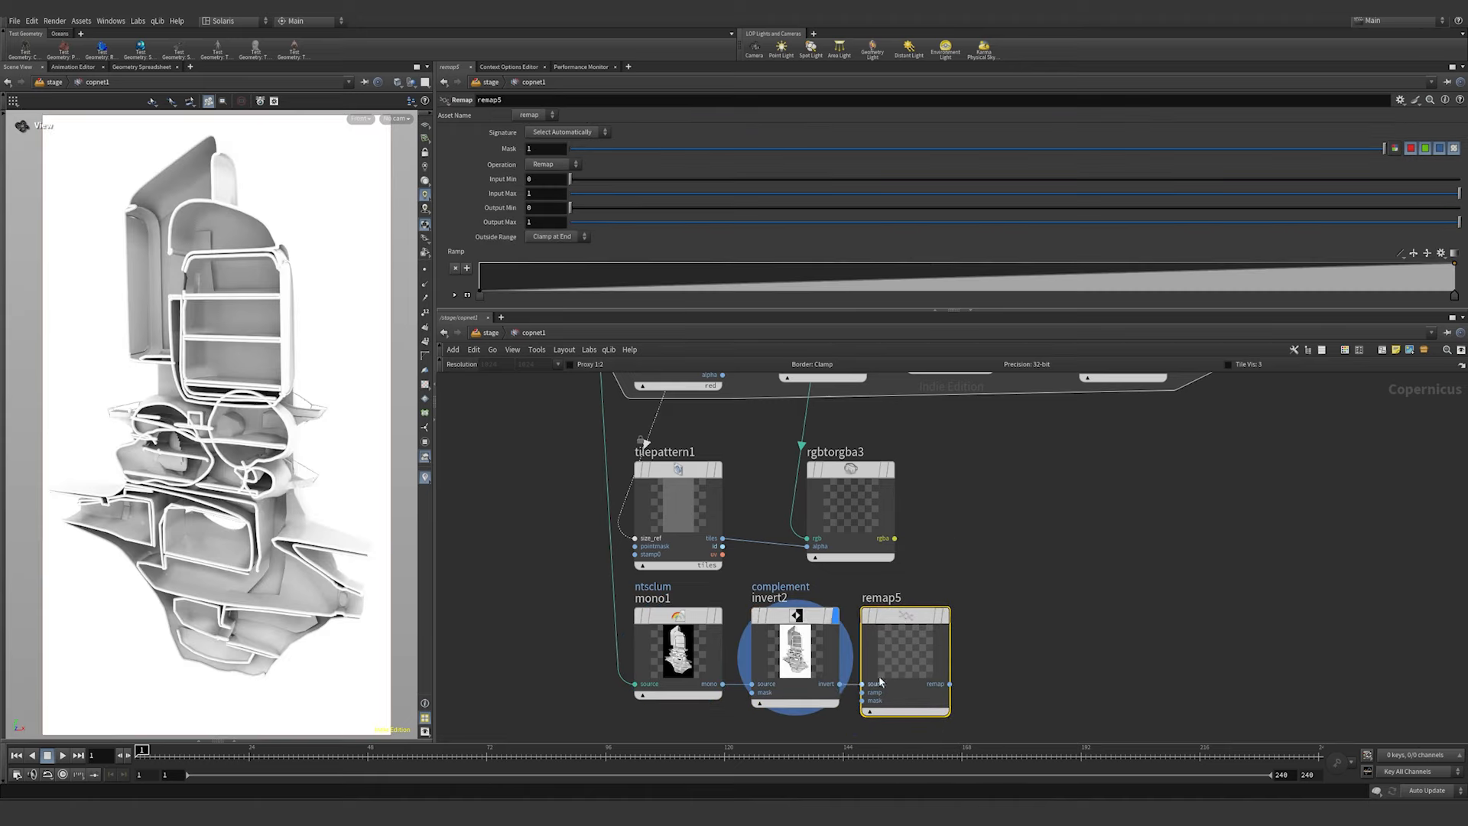
- Display remap5, lower the middle of its ramp to darken the shading, and save the scene
key("r")
left_click_drag(728, 266, 727, 281)
key("ctrl+s")
- Add a Multiply blend with rgbtorgba3 as background and remap5 as foreground, and display it
middle_click_drag(1032, 540, 968, 535)
key("Tab")
type("mul")
key("Return")
left_click(1031, 507)
left_click_drag(1031, 508, 1037, 509)
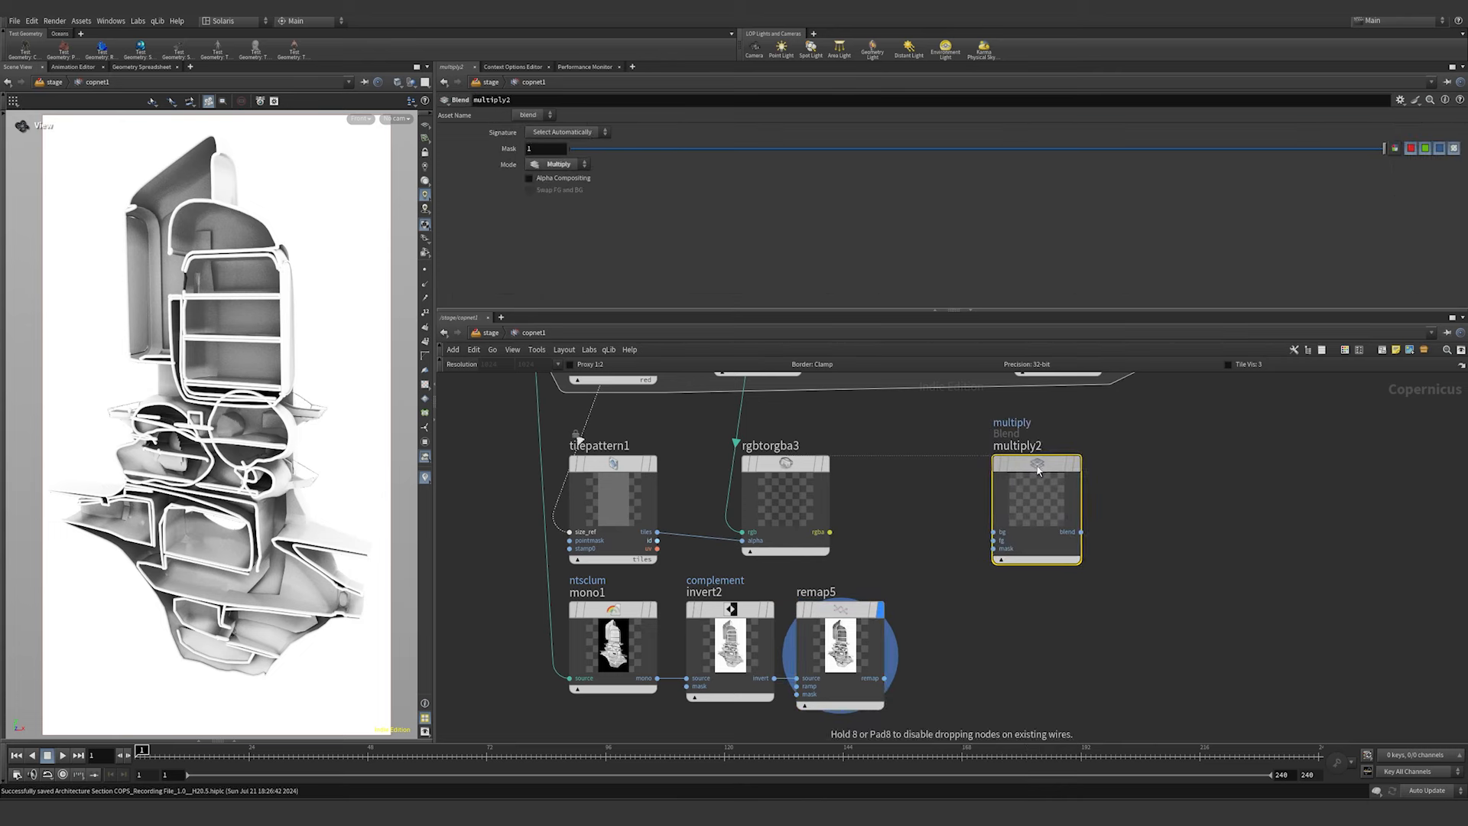
left_click_drag(830, 531, 994, 531)
left_click_drag(884, 678, 993, 540)
left_click(1077, 464)
- Add an Over node that composites multiply2 on top of over2, and display it
scroll(1232, 546, "down", 5)
middle_click_drag(1233, 546, 929, 663)
scroll(929, 664, "up", 2)
key("Tab")
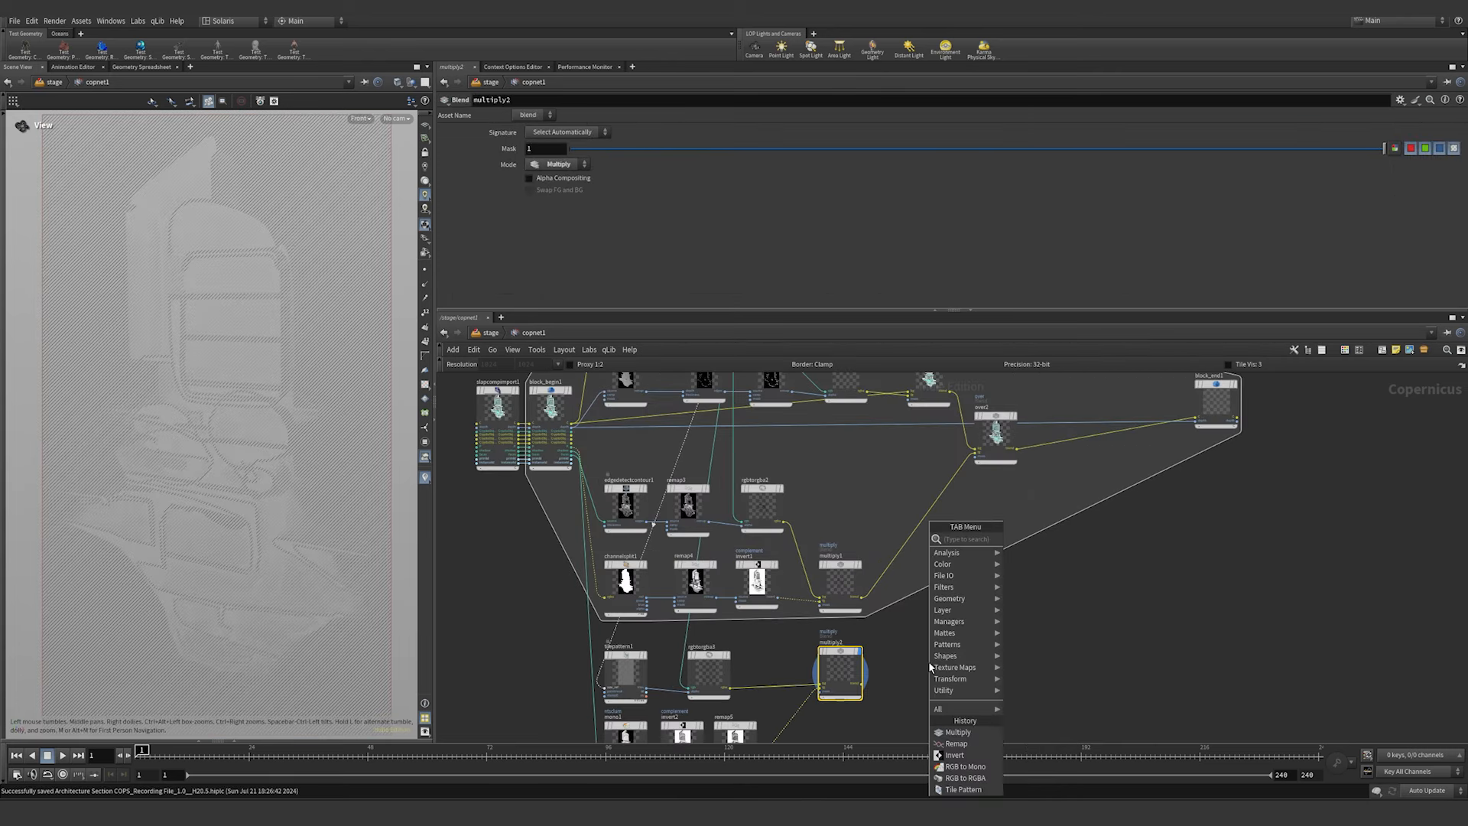
type("o")
key("Escape")
- Reshape remap5's ramp so low values stay black and only the upper range rises, checking the hatching close up
left_click(735, 733)
scroll(735, 732, "up", 2)
left_click_drag(252, 383, 298, 368)
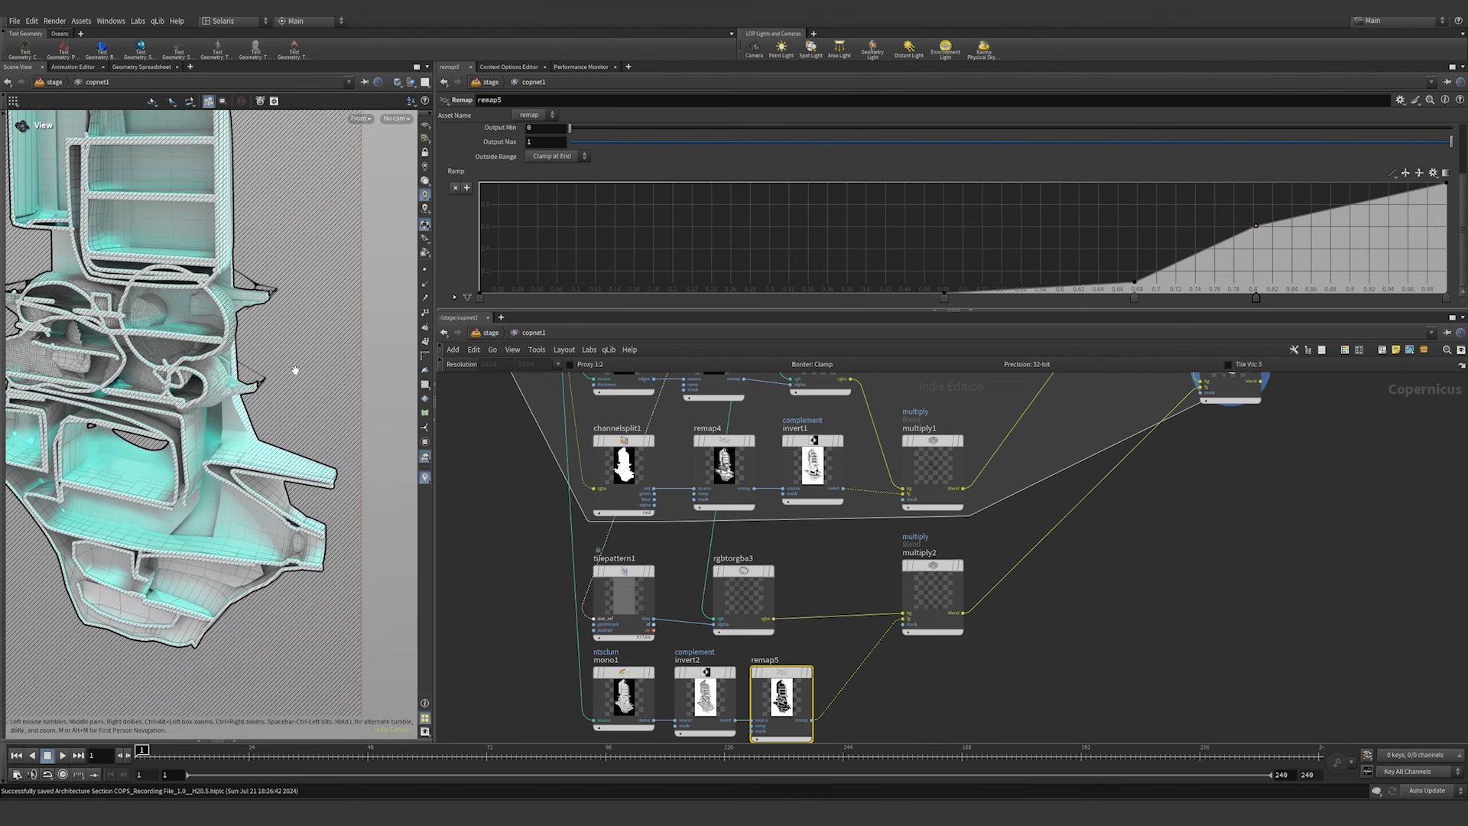
- Add a Channel Split node below mono1
middle_click_drag(946, 698, 983, 565)
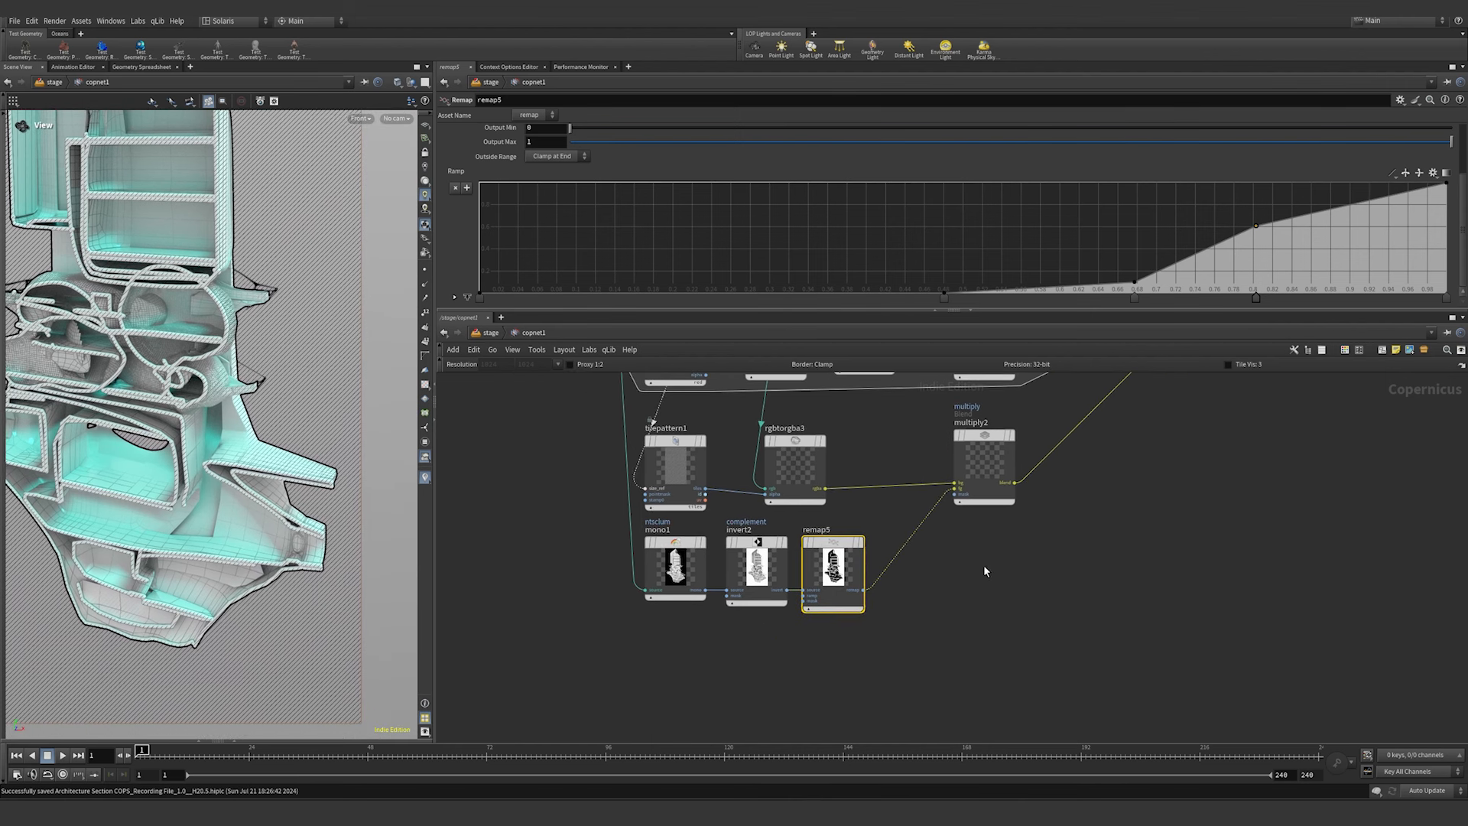
key("Tab")
type("ch")
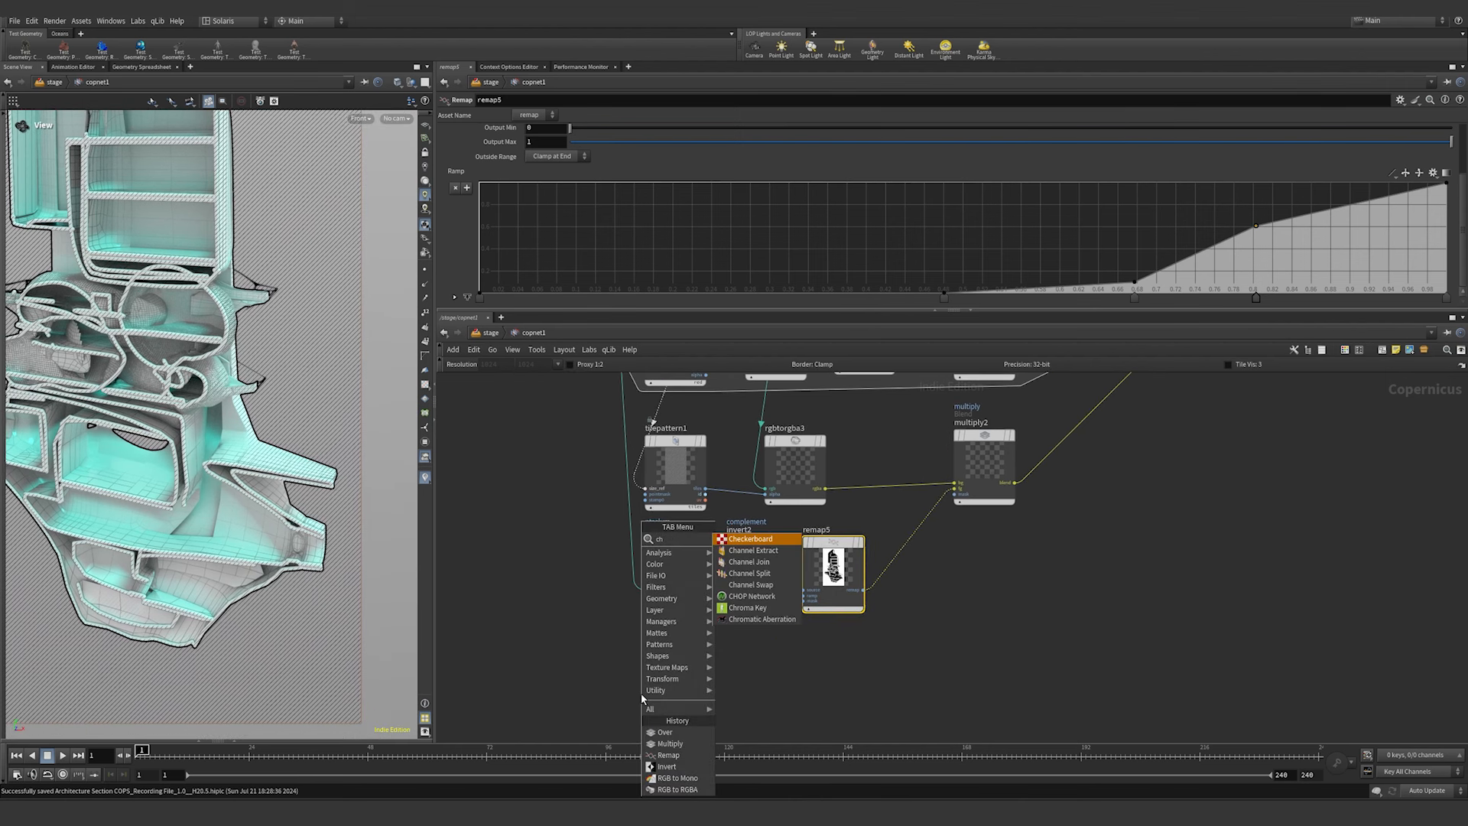
left_click(749, 573)
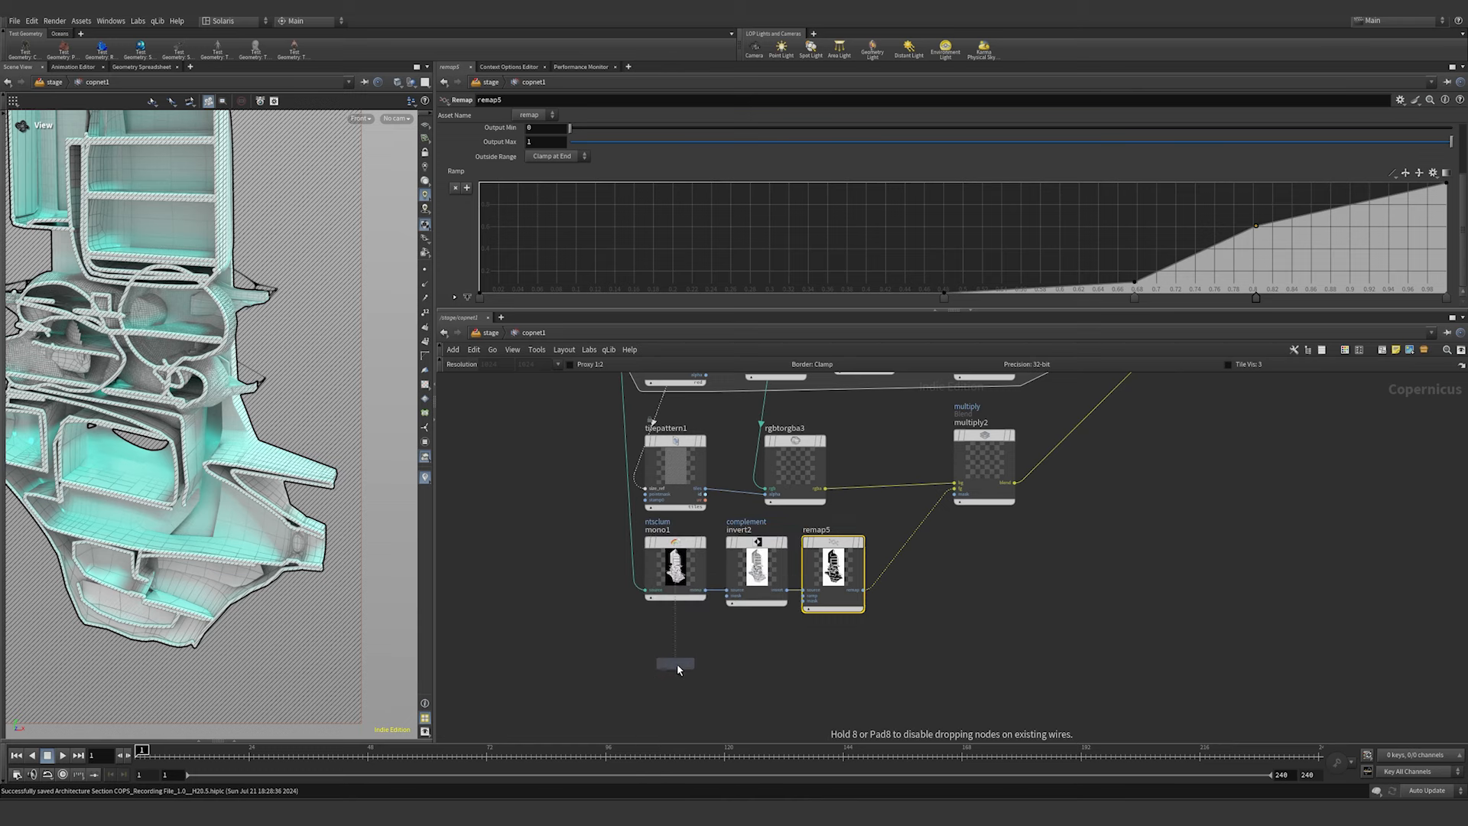
left_click(671, 646)
- Wire block_begin1's C output into channelsplit2's rgba input
scroll(521, 485, "down", 5)
scroll(631, 478, "up", 8)
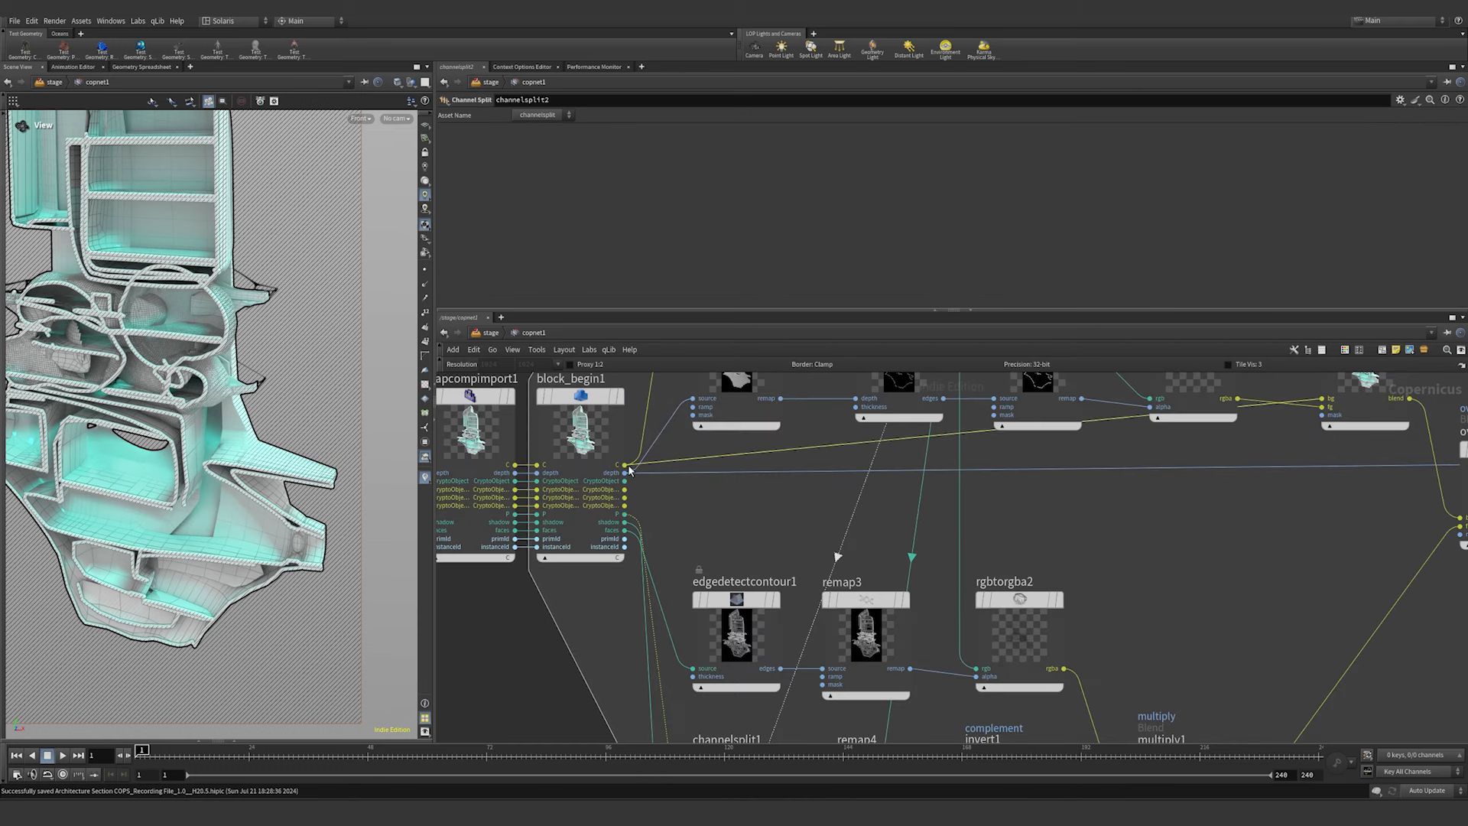
left_click(625, 473)
scroll(631, 479, "down", 4)
scroll(688, 612, "up", 6)
left_click(719, 635)
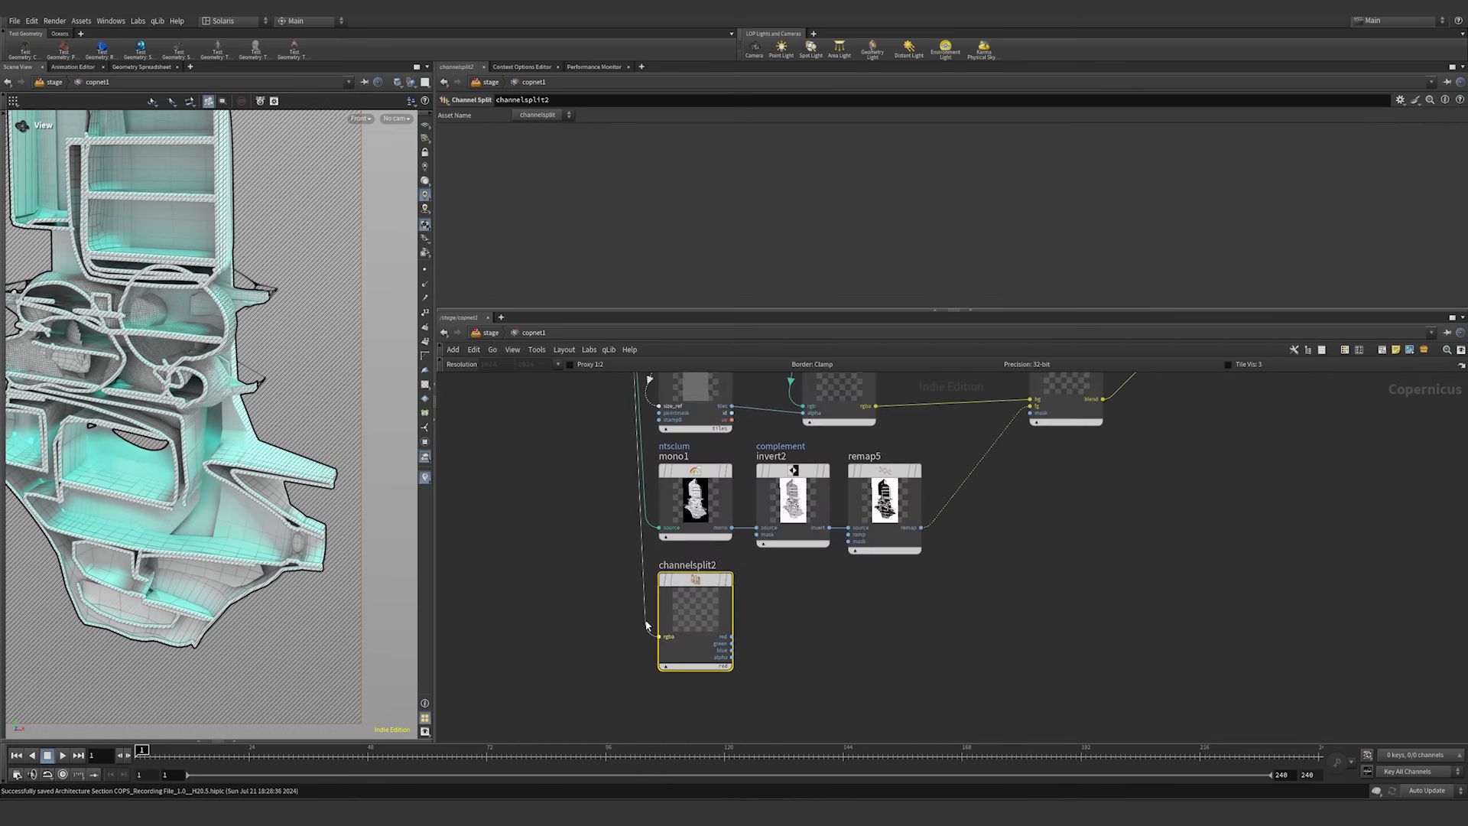
- Display channelsplit2's alpha output with the whole image in view
scroll(722, 667, "up", 3)
left_click(730, 515)
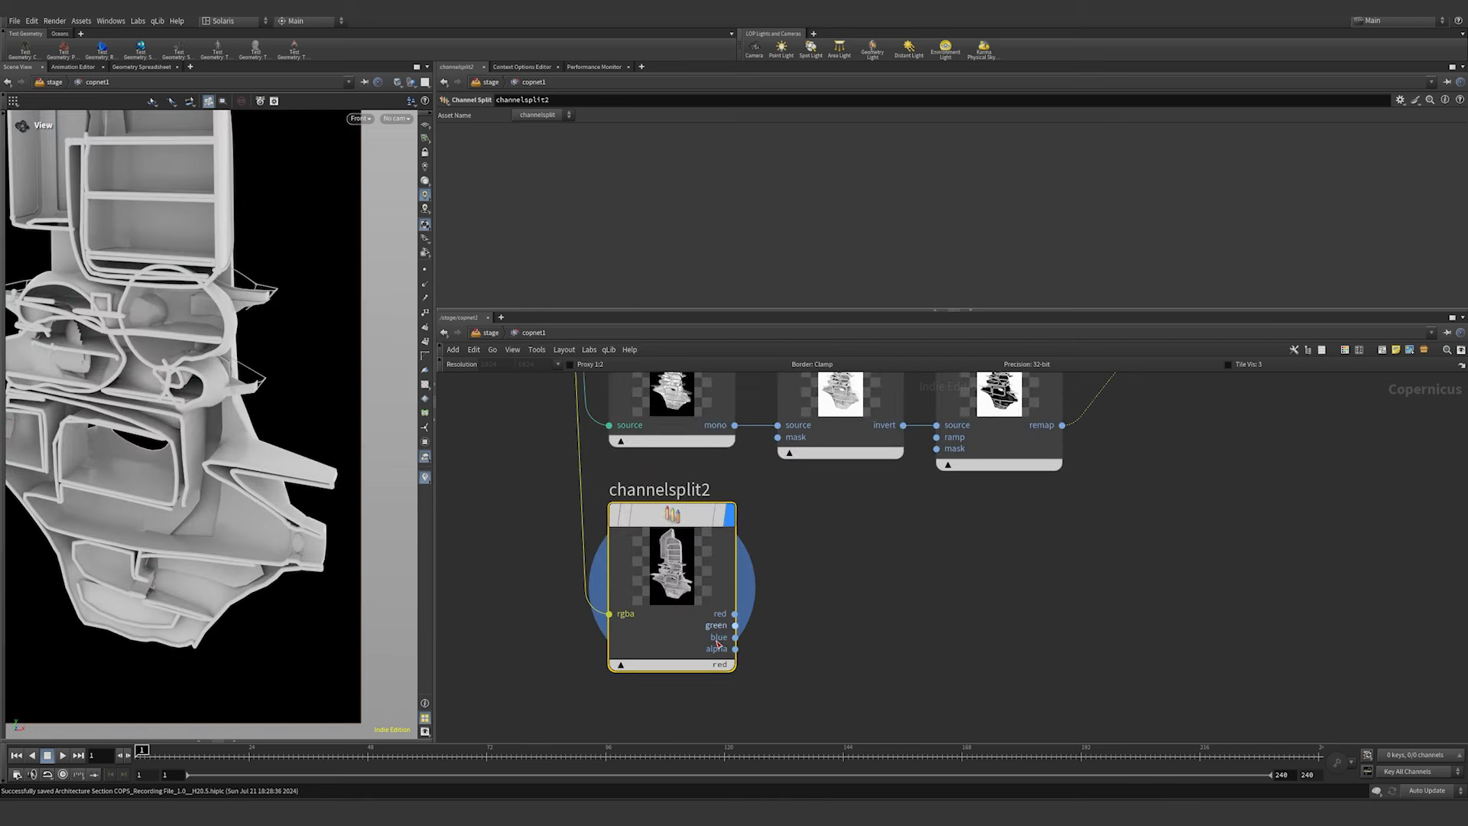
left_click(720, 664)
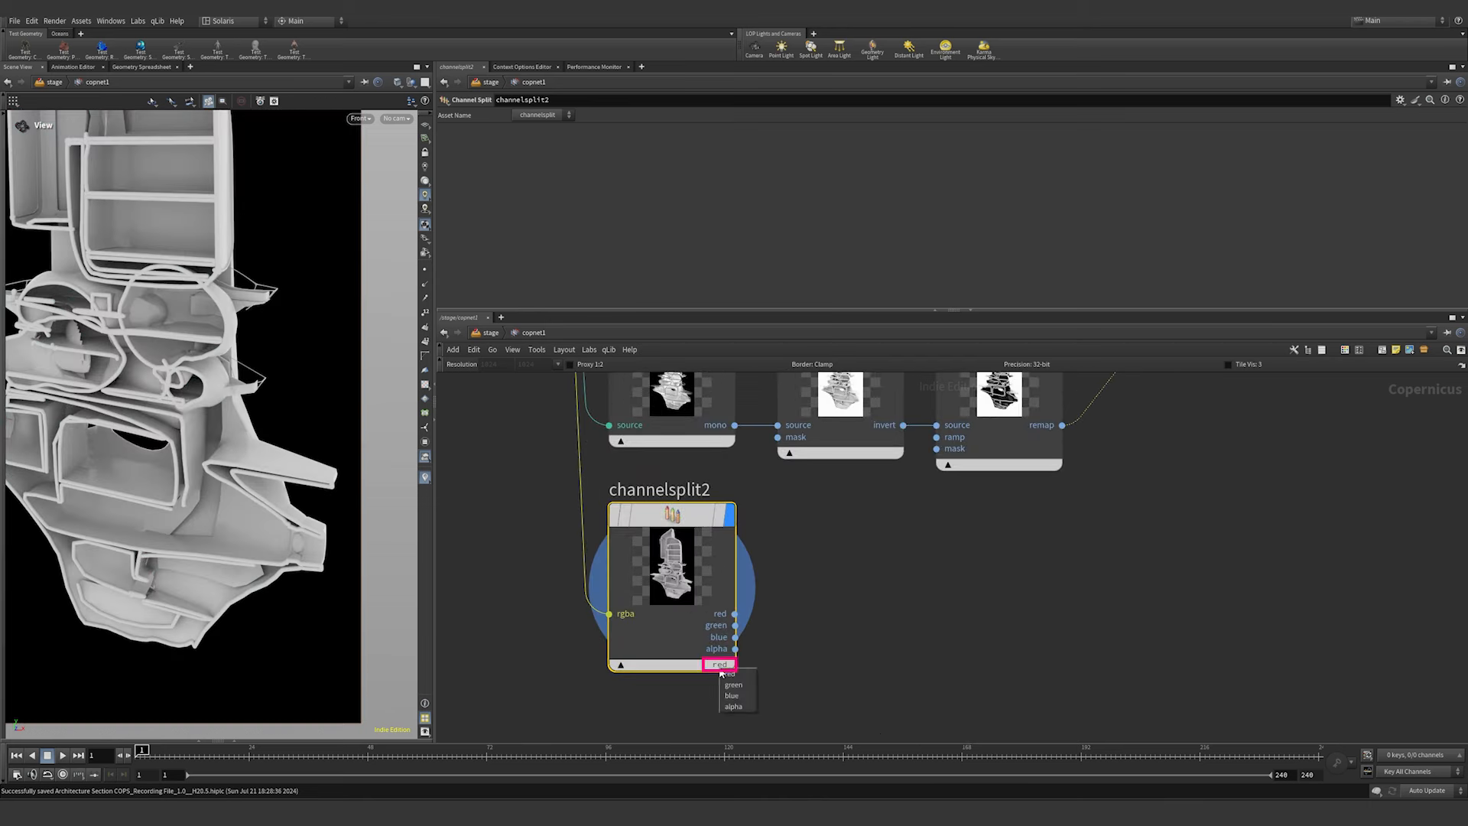
left_click(736, 707)
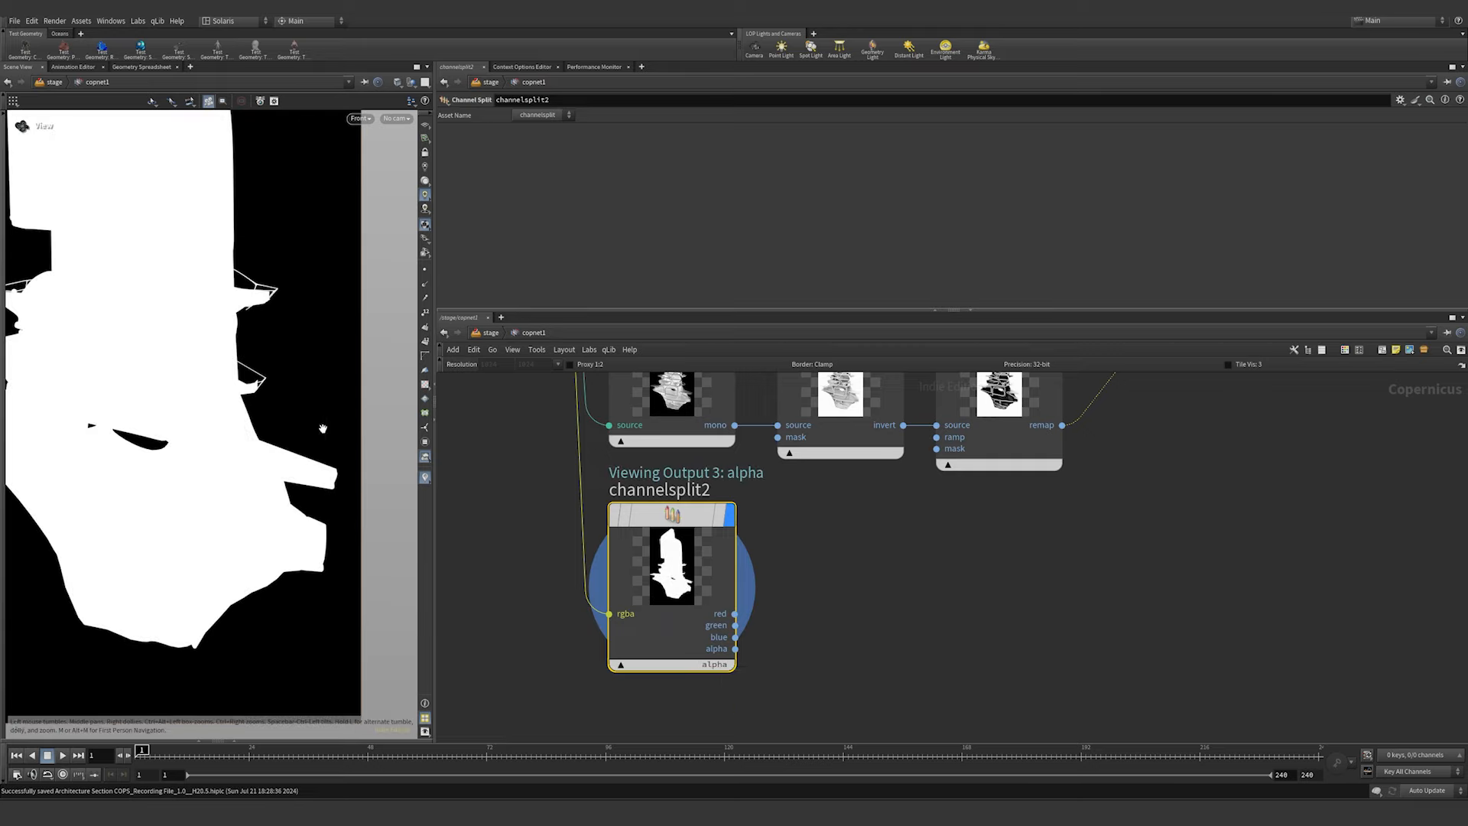
key("h")
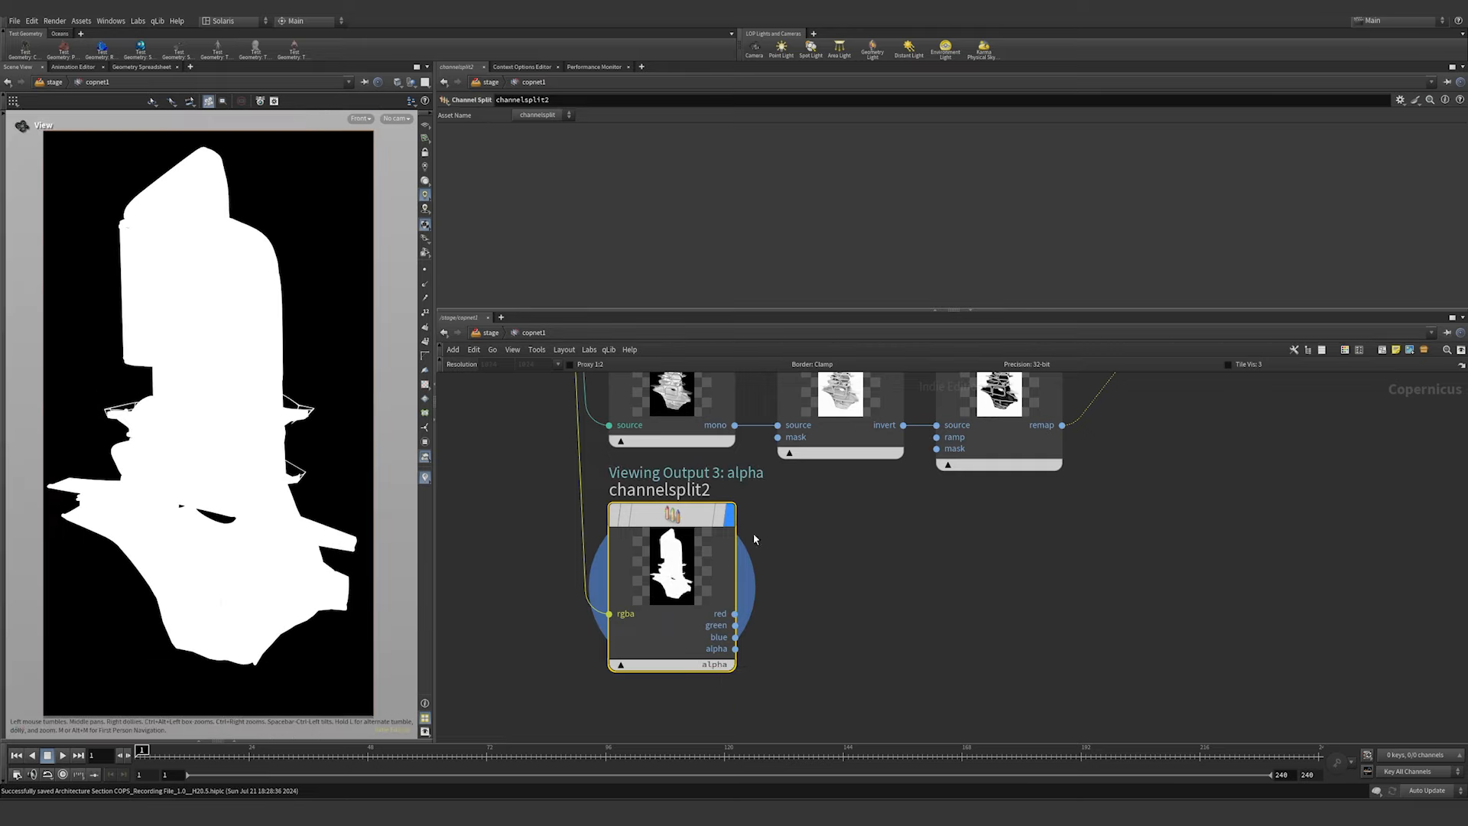
- Wire channelsplit2's alpha output into invert2's mask input and check the masked hatching at multiply2
left_click(735, 648)
middle_click_drag(935, 535, 883, 624)
left_click(889, 542)
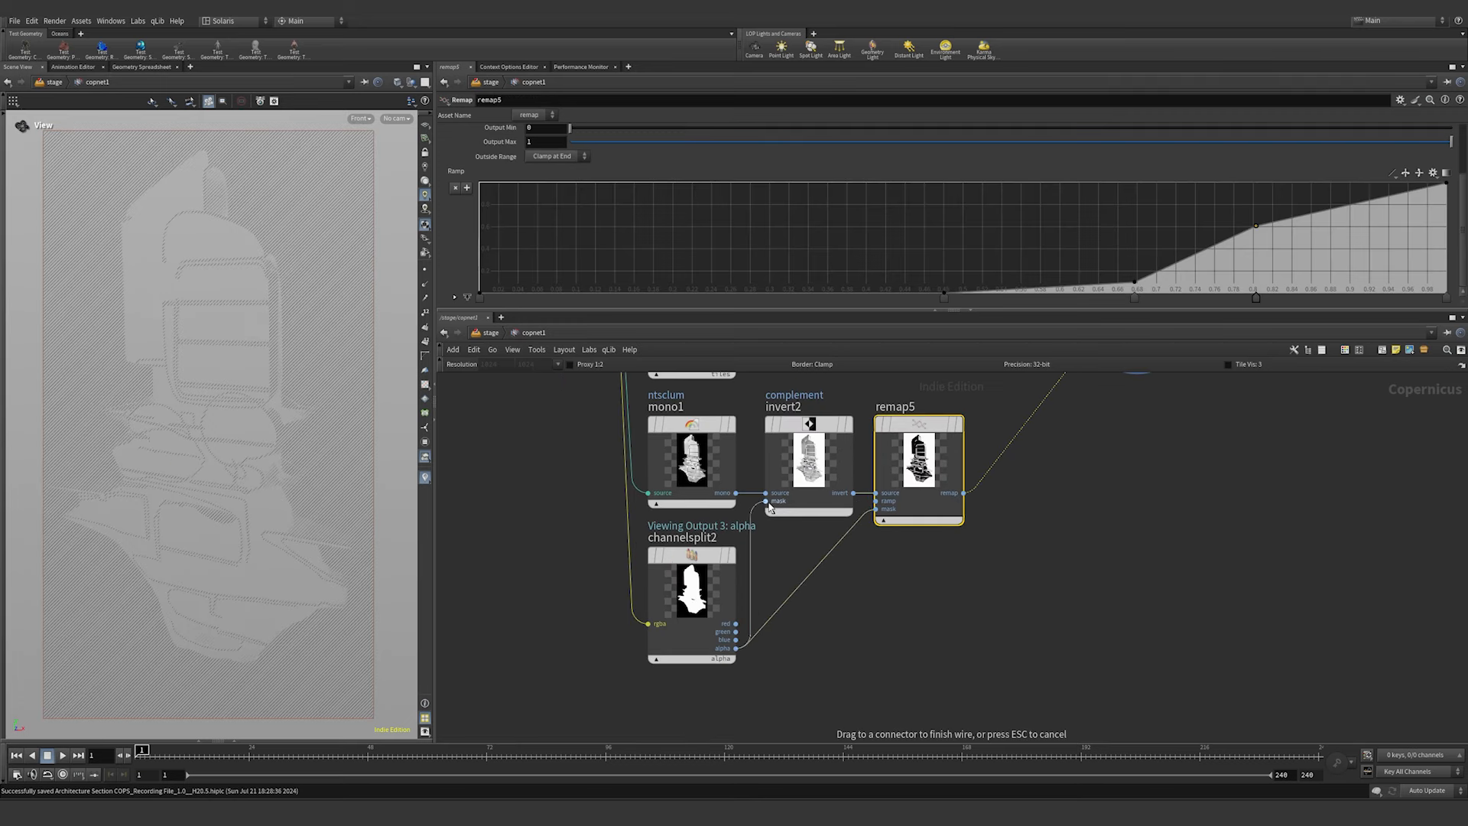
left_click(769, 506)
left_click(1022, 475)
scroll(1022, 475, "down", 1)
middle_click_drag(1023, 475, 903, 591)
left_click(977, 478)
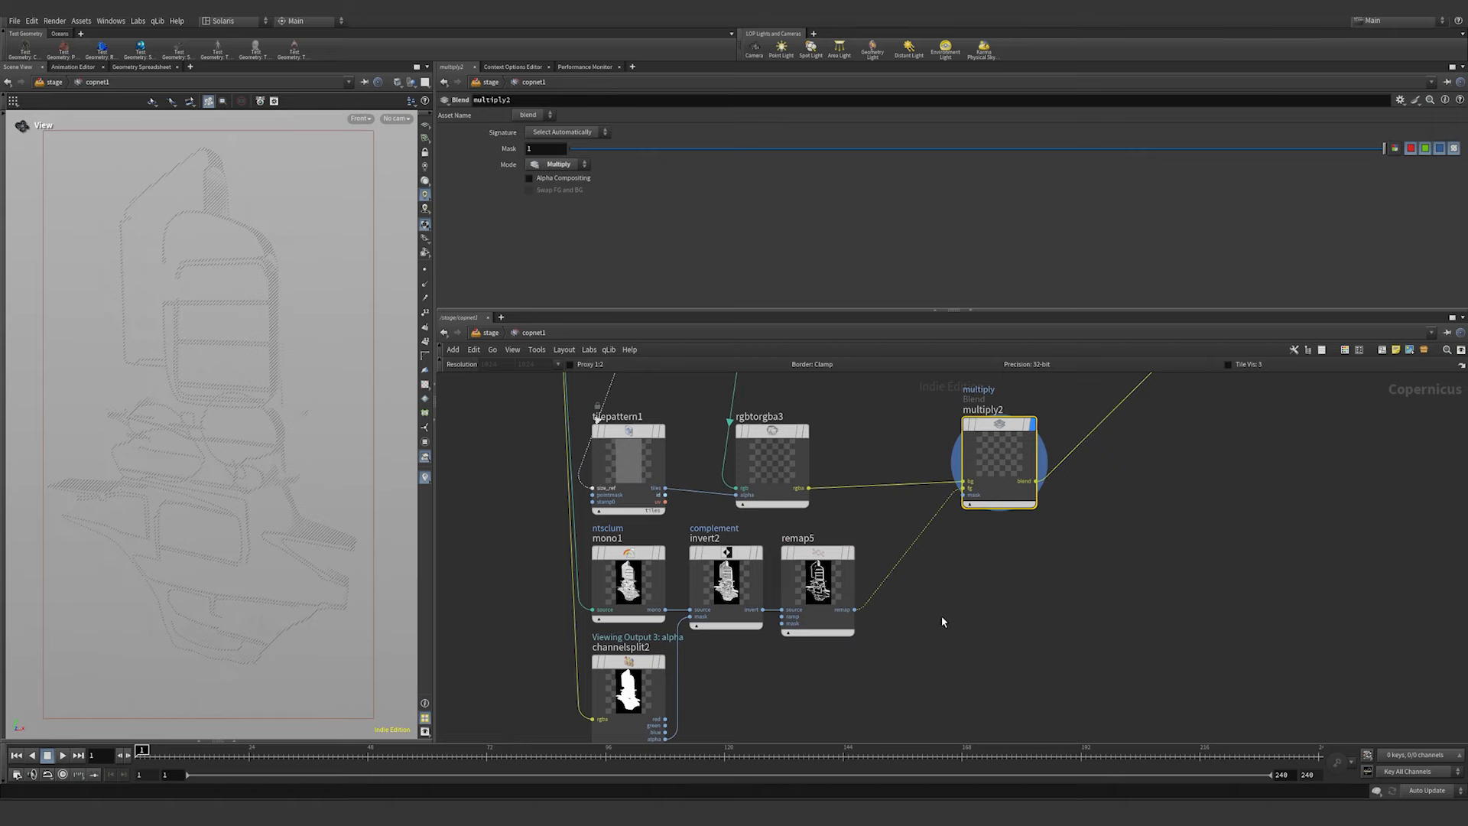
- Display over3 and wire its blend output into the block end node's C input
scroll(942, 619, "down", 5)
middle_click_drag(1084, 511, 1036, 565)
scroll(1031, 552, "up", 5)
left_click(1008, 544)
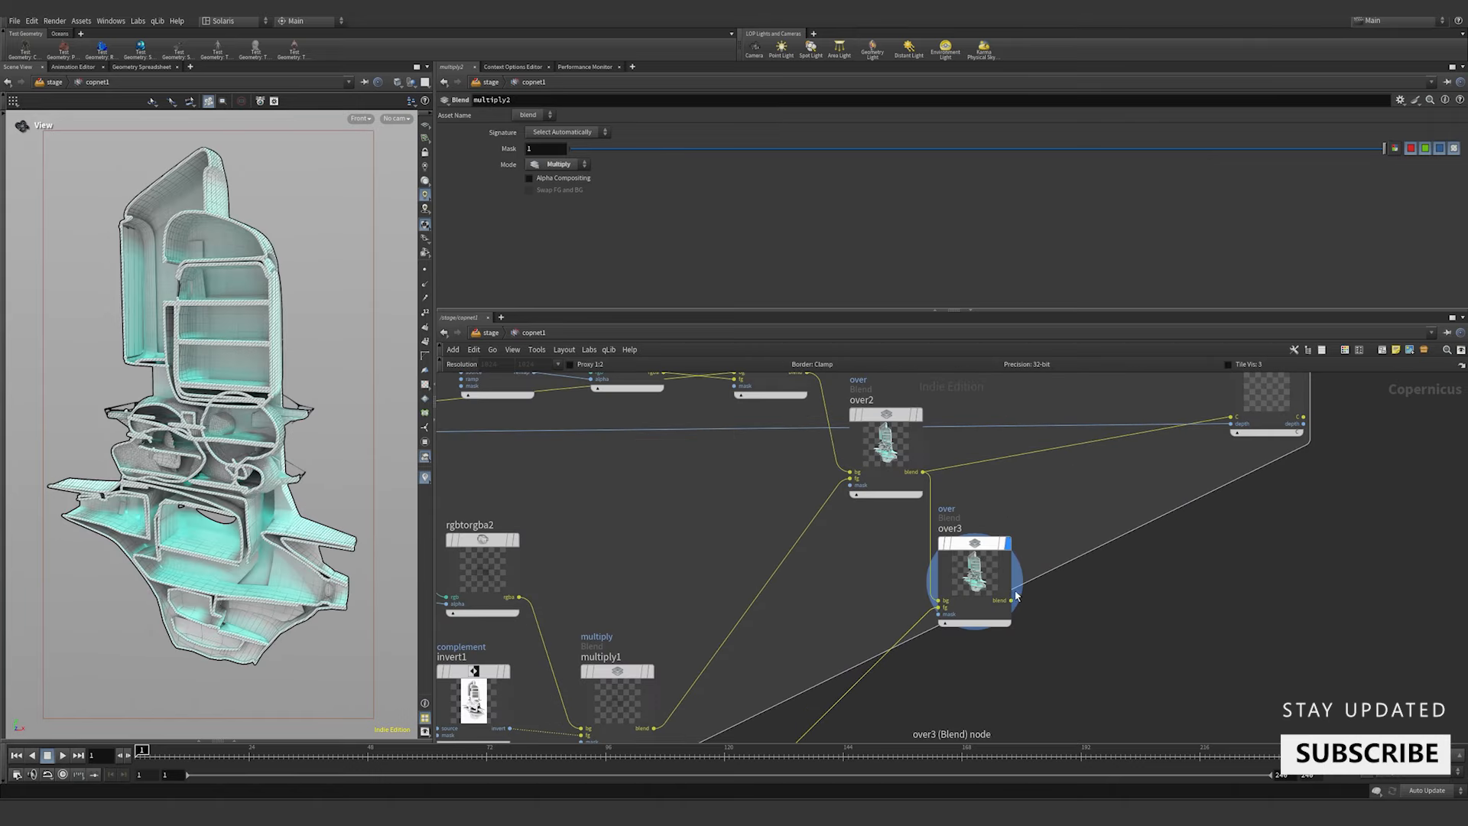
left_click_drag(1012, 600, 1228, 418)
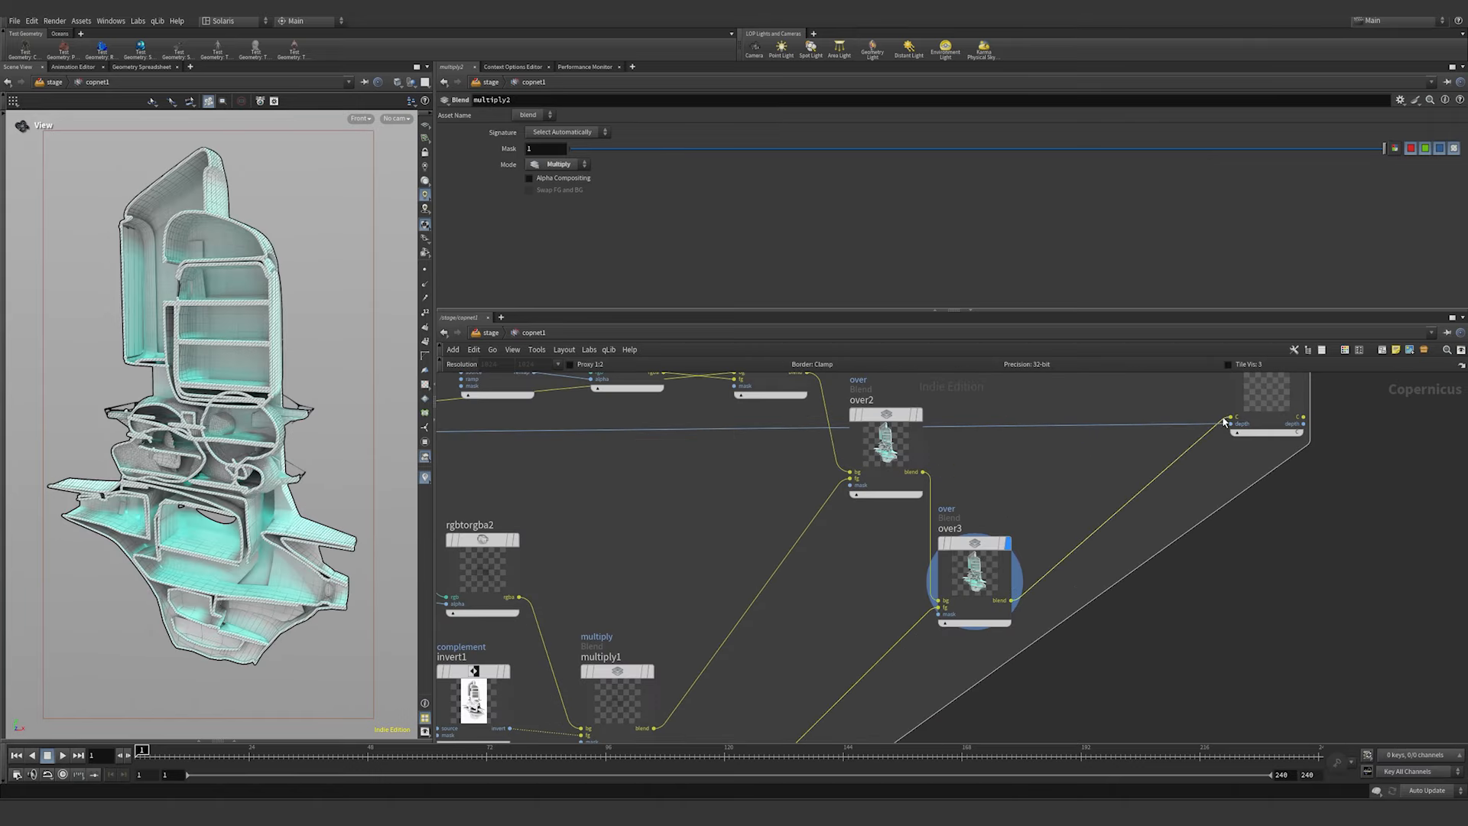
- Examine the hatching and edge lines on the section walls close up, and save the scene
scroll(343, 328, "up", 6)
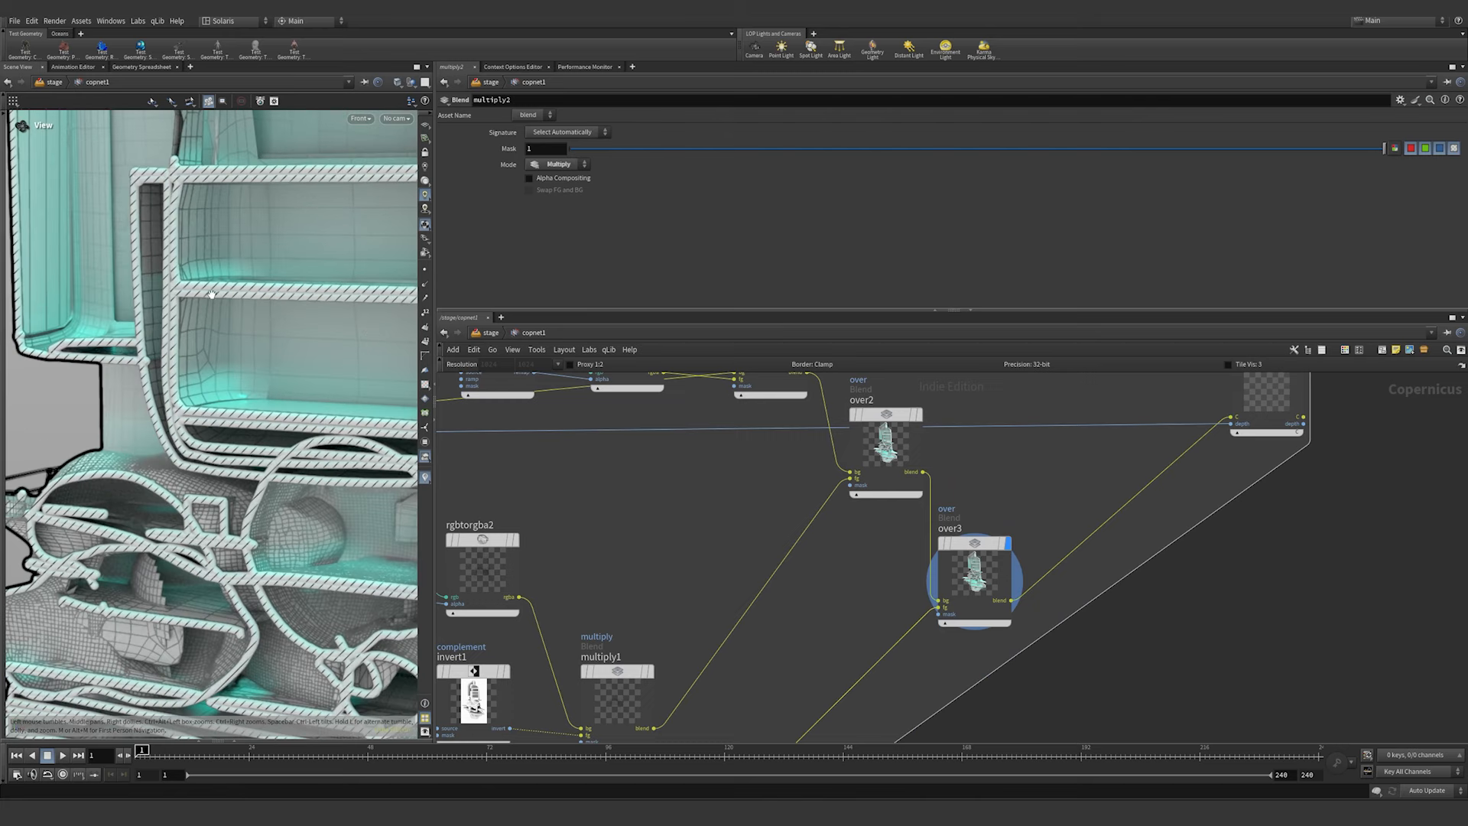
middle_click_drag(191, 539, 4, 382)
middle_click_drag(360, 533, 360, 403)
scroll(227, 465, "down", 3)
scroll(228, 465, "down", 5)
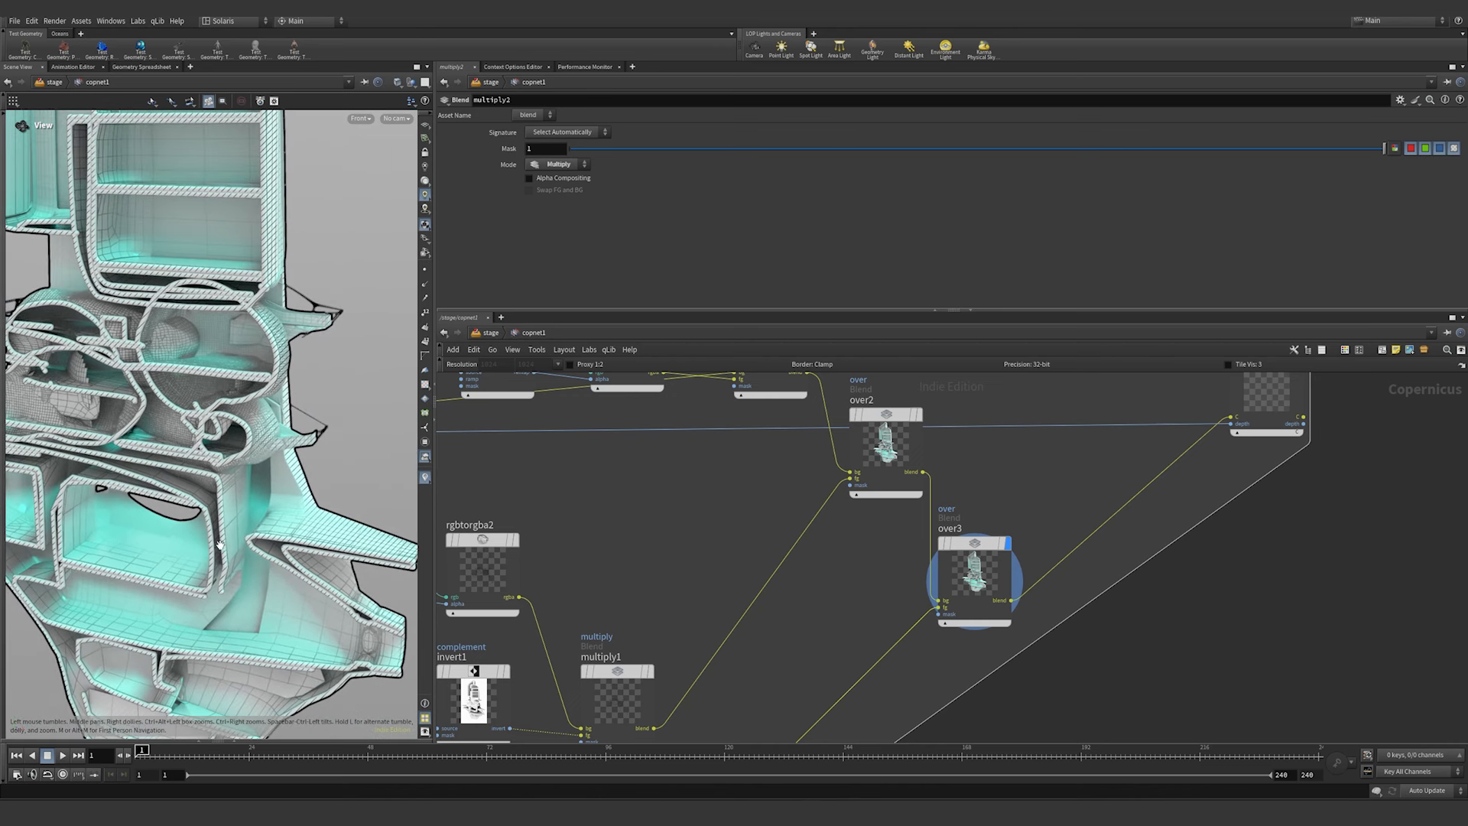
scroll(220, 545, "down", 3)
key("ctrl+s")
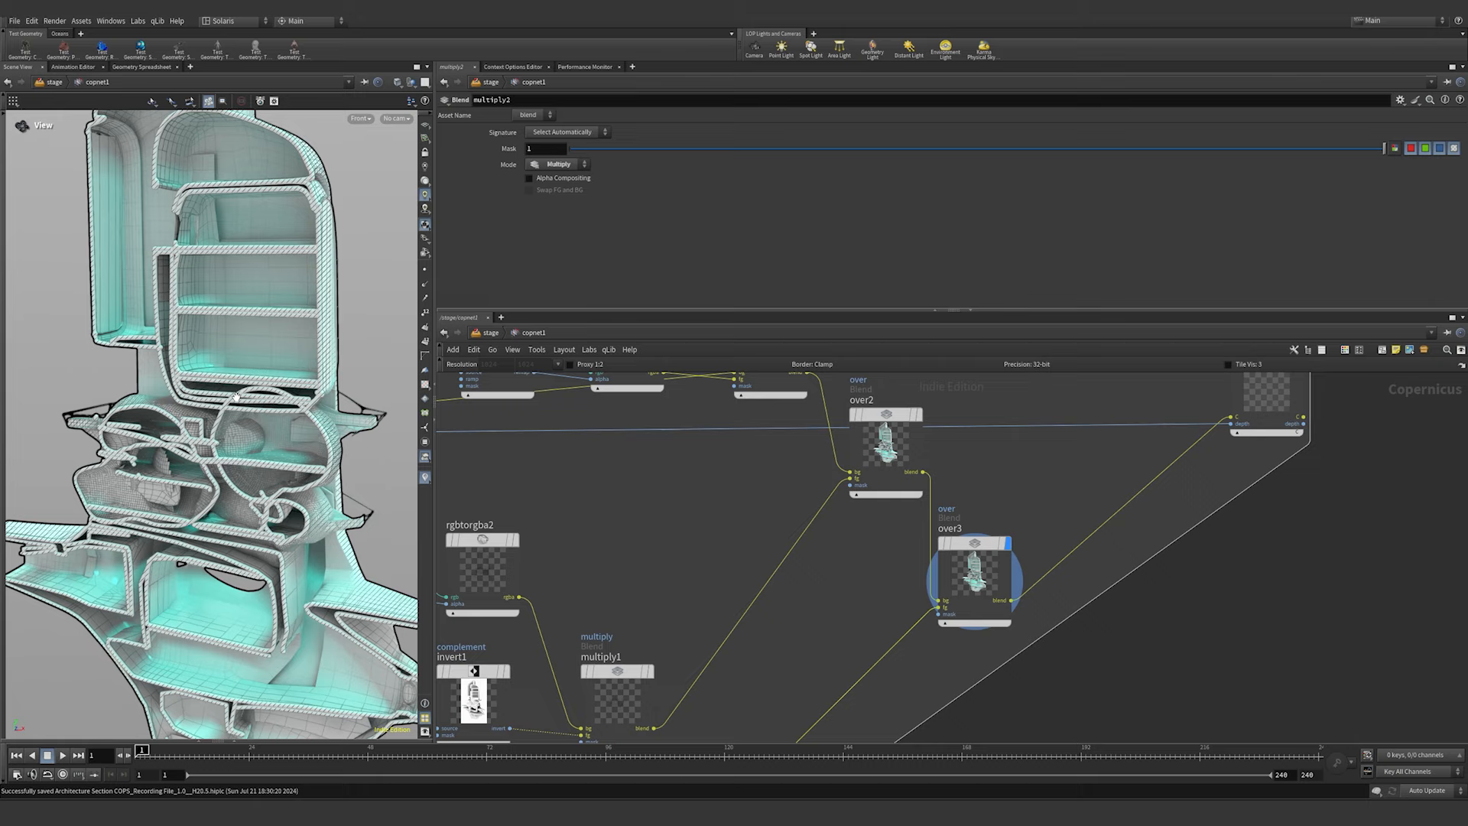
- Add a Remap node below channelsplit2
scroll(762, 513, "down", 5)
scroll(819, 599, "up", 3)
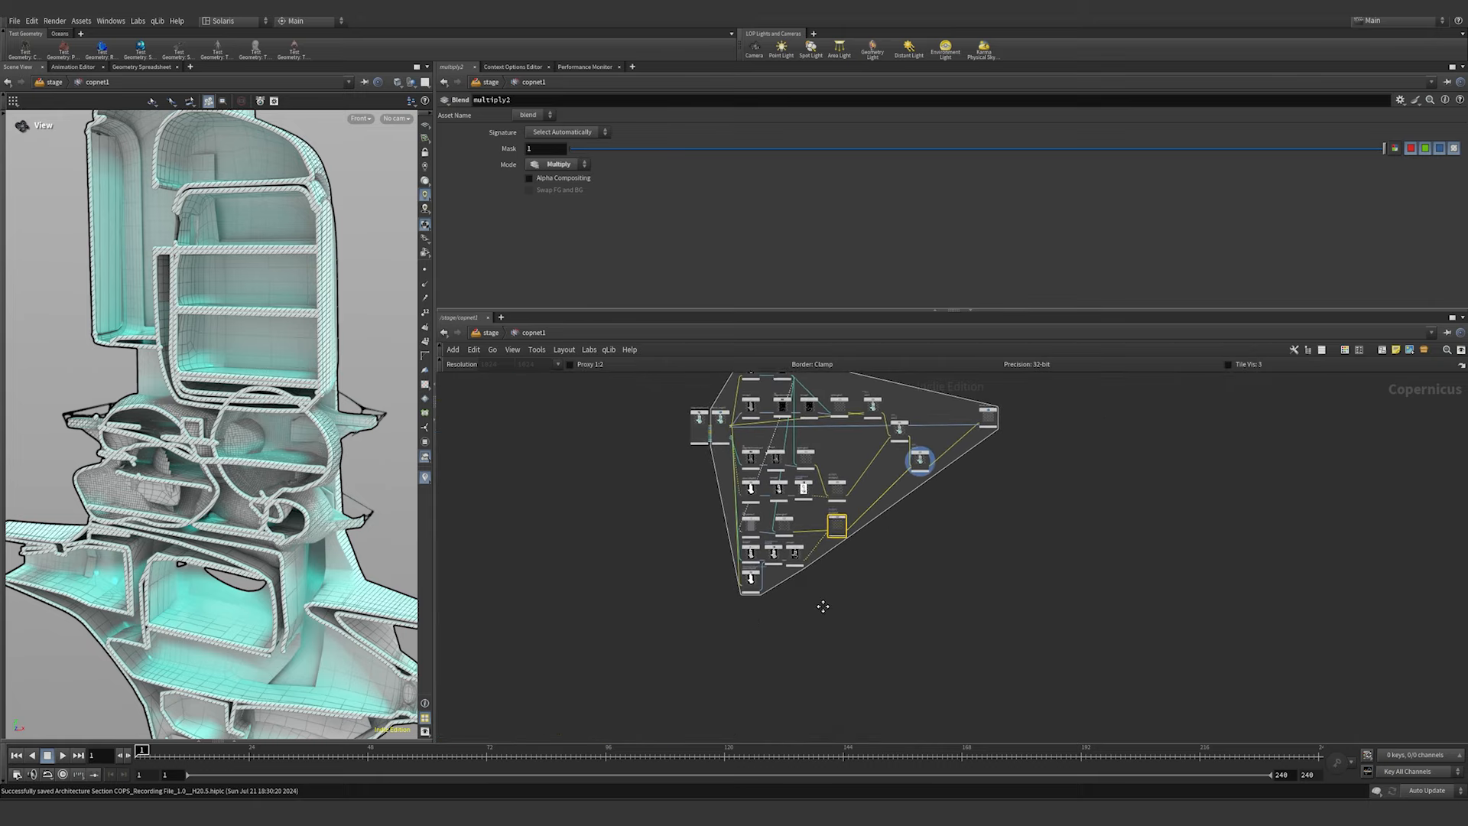
key("Tab")
type("remap")
key("Return")
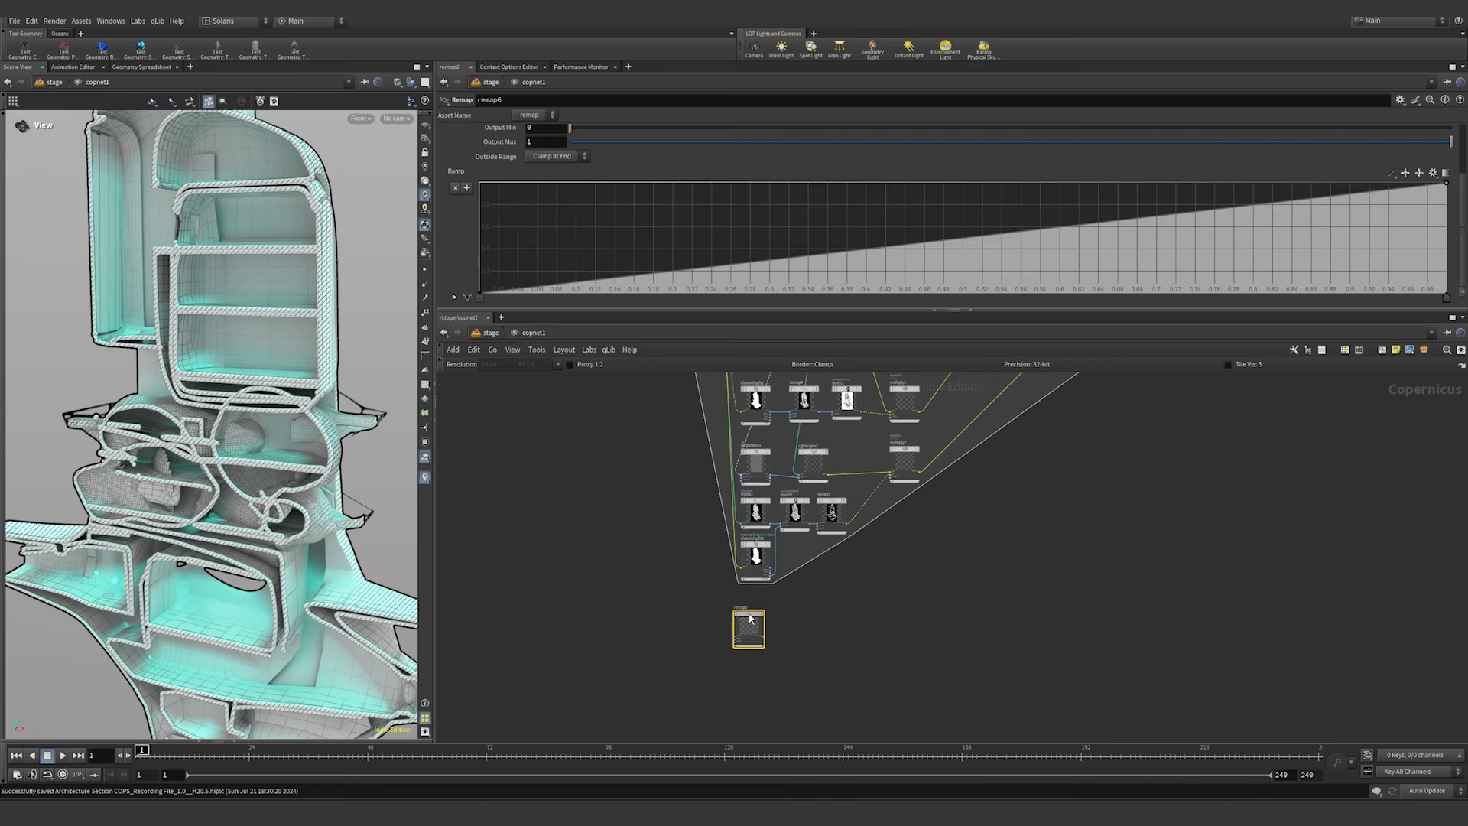
- Wire block_begin1's faces output into remap6's source input
scroll(674, 572, "down", 2)
middle_click_drag(678, 575, 660, 650)
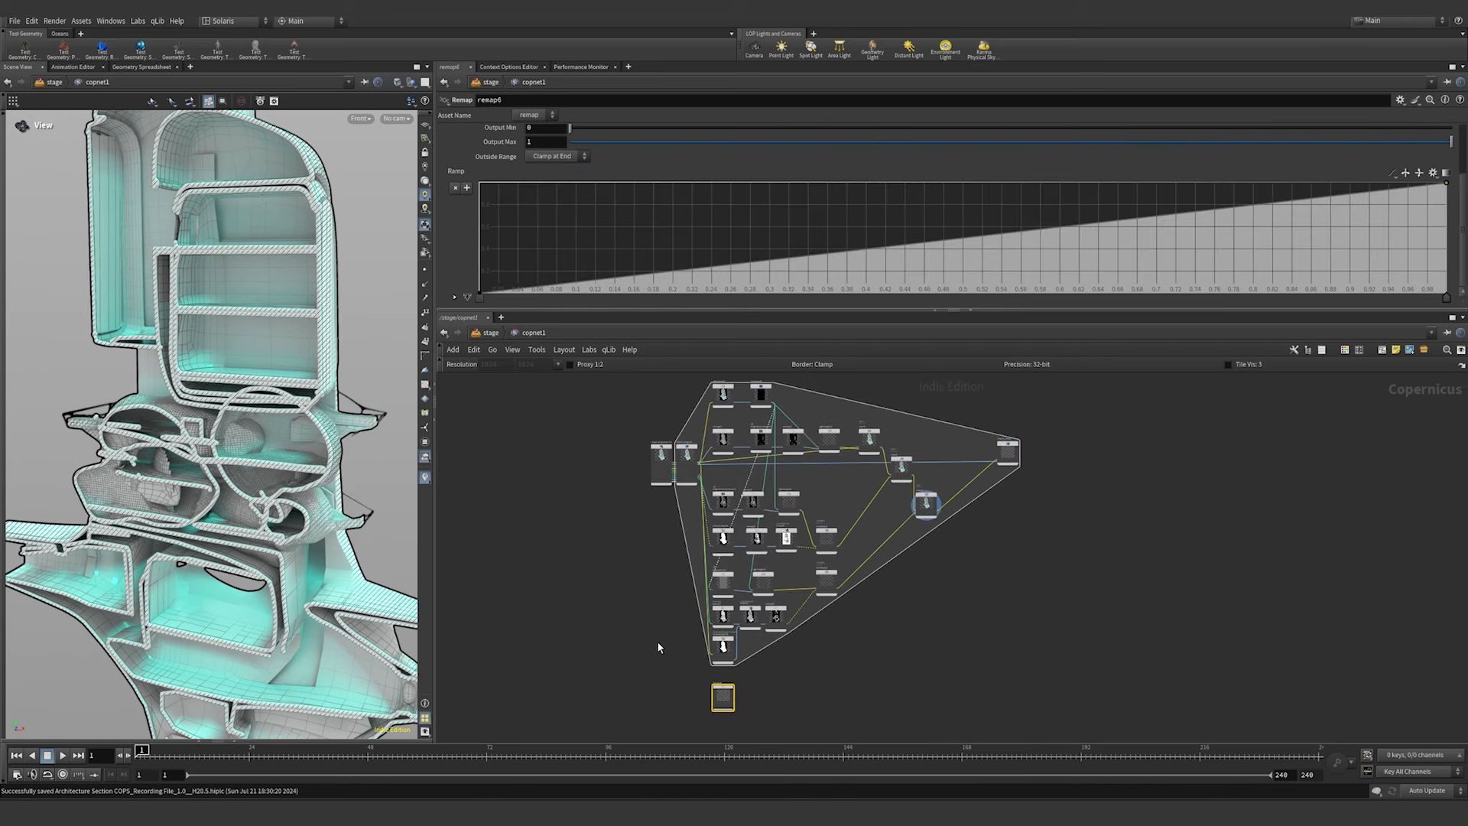
scroll(688, 458, "up", 6)
left_click(713, 478)
scroll(754, 508, "down", 4)
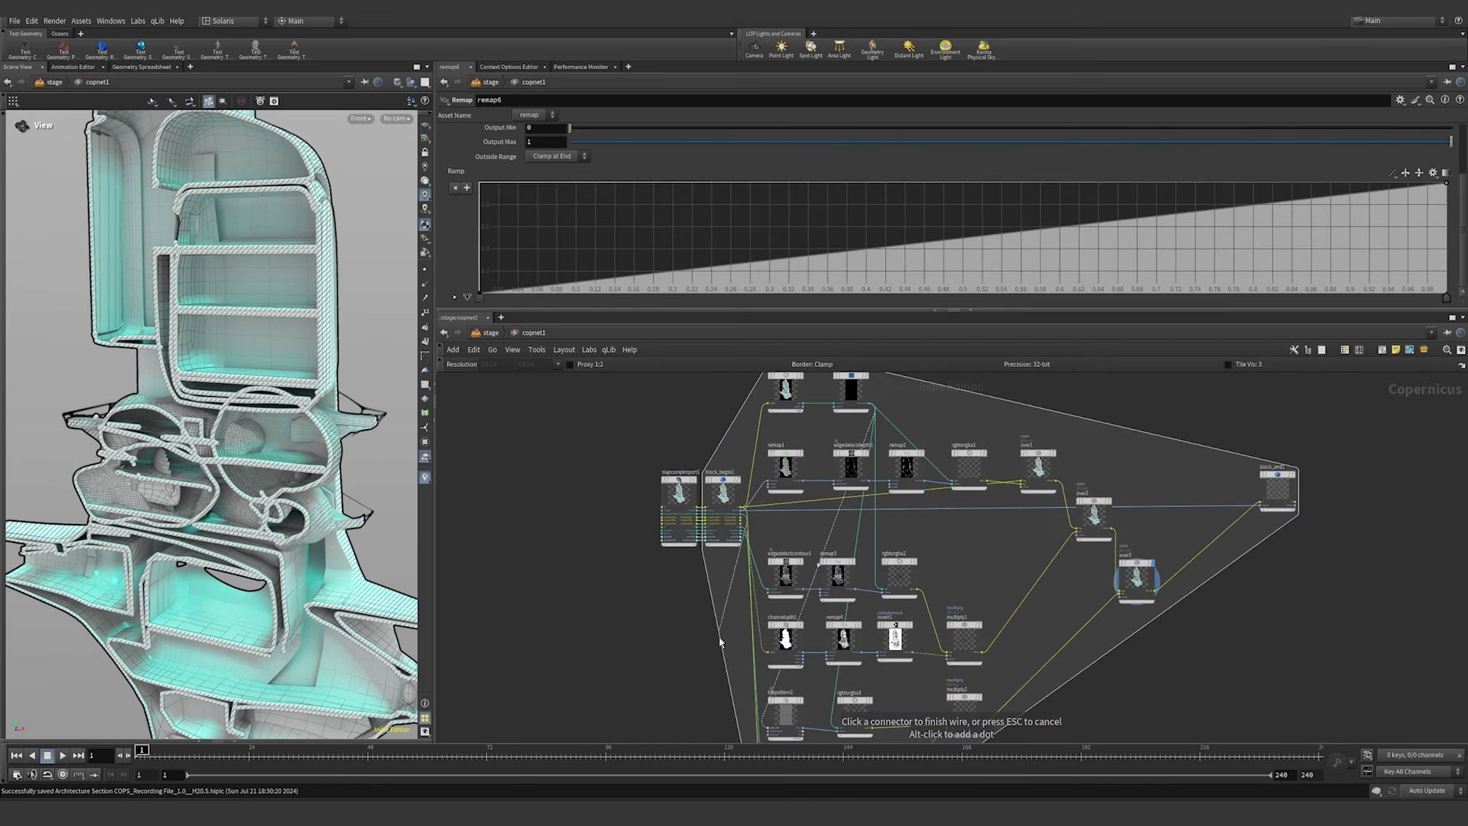
left_click(701, 677)
- Display remap6 and move its ramp's black point to about 0.64
scroll(708, 675, "up", 3)
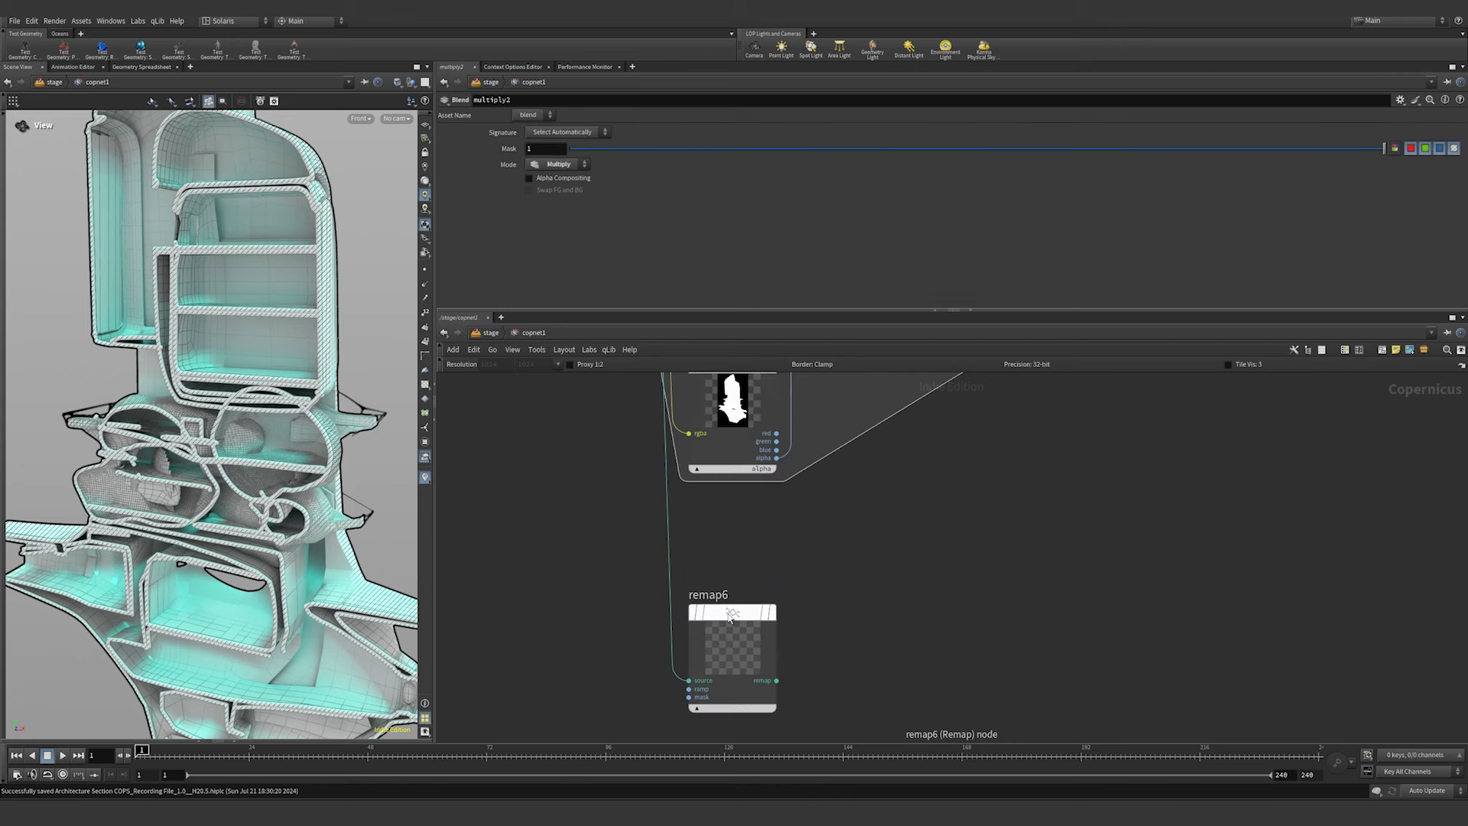
left_click(773, 612)
left_click(740, 618)
left_click_drag(480, 297, 1102, 315)
- Add a Chroma Key node beside remap6, wire remap6's output into its source input, and display it
key("Tab")
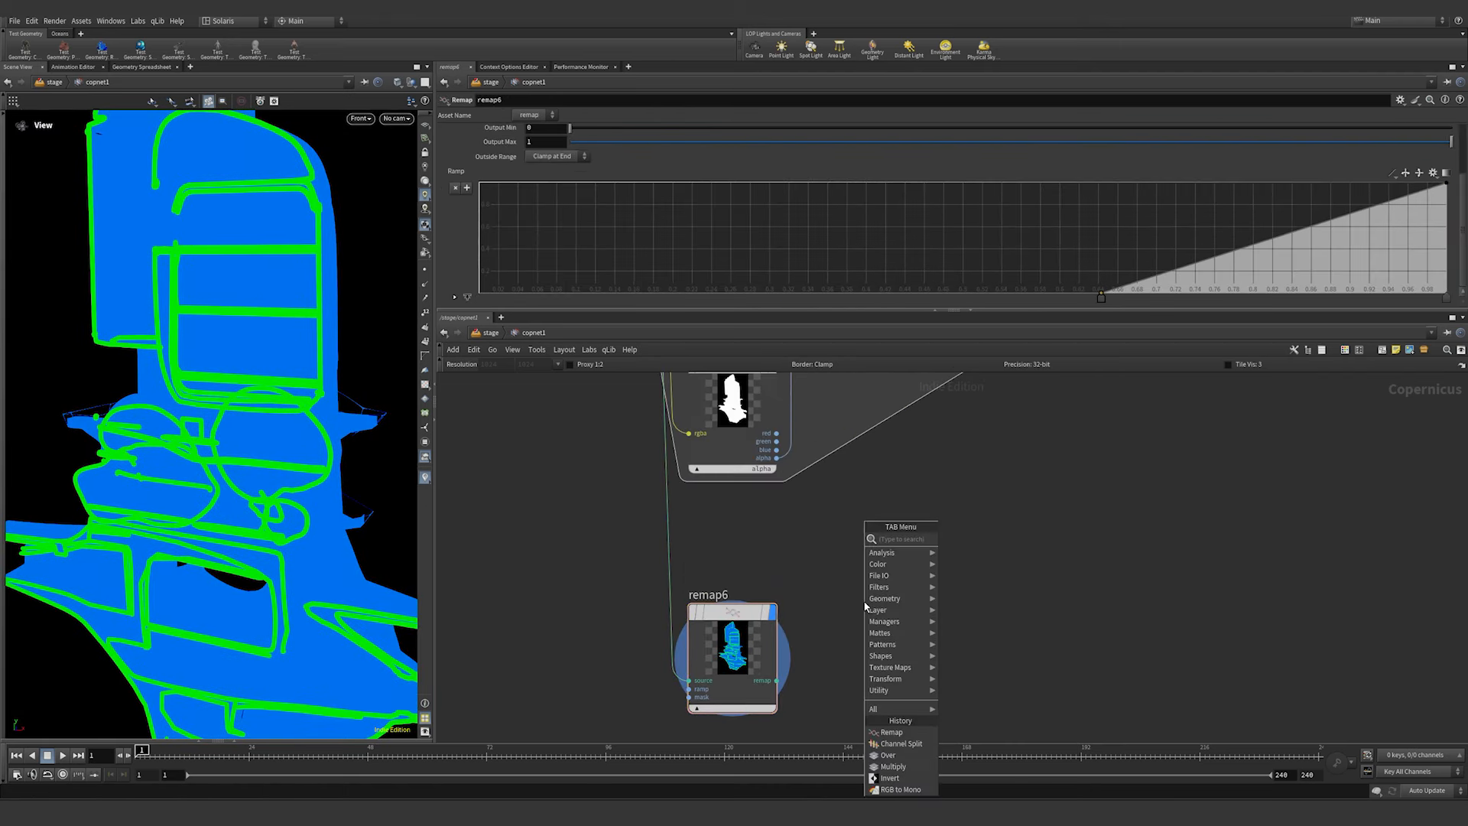
type("chrom")
key("Return")
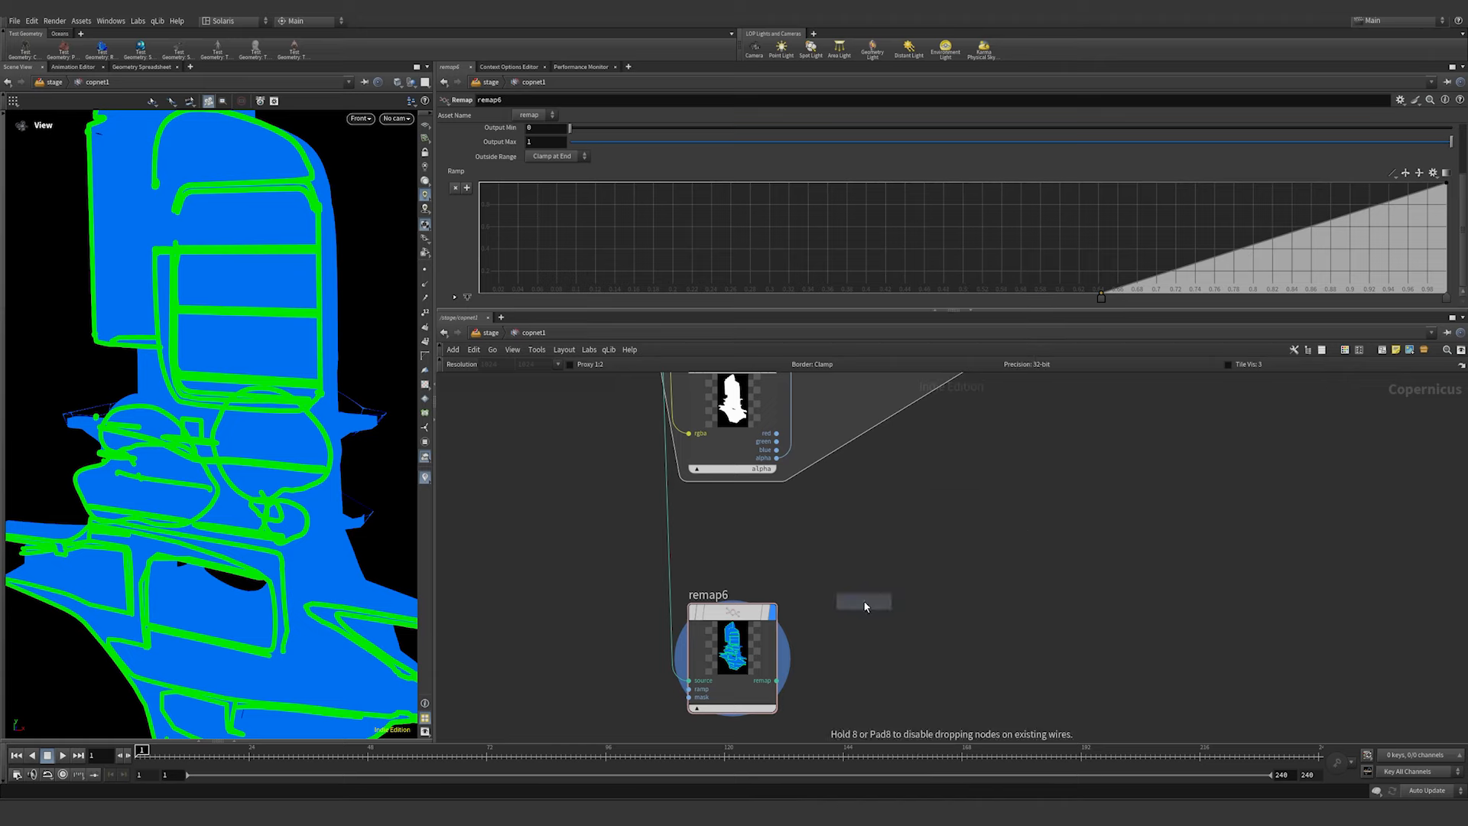
left_click(865, 607)
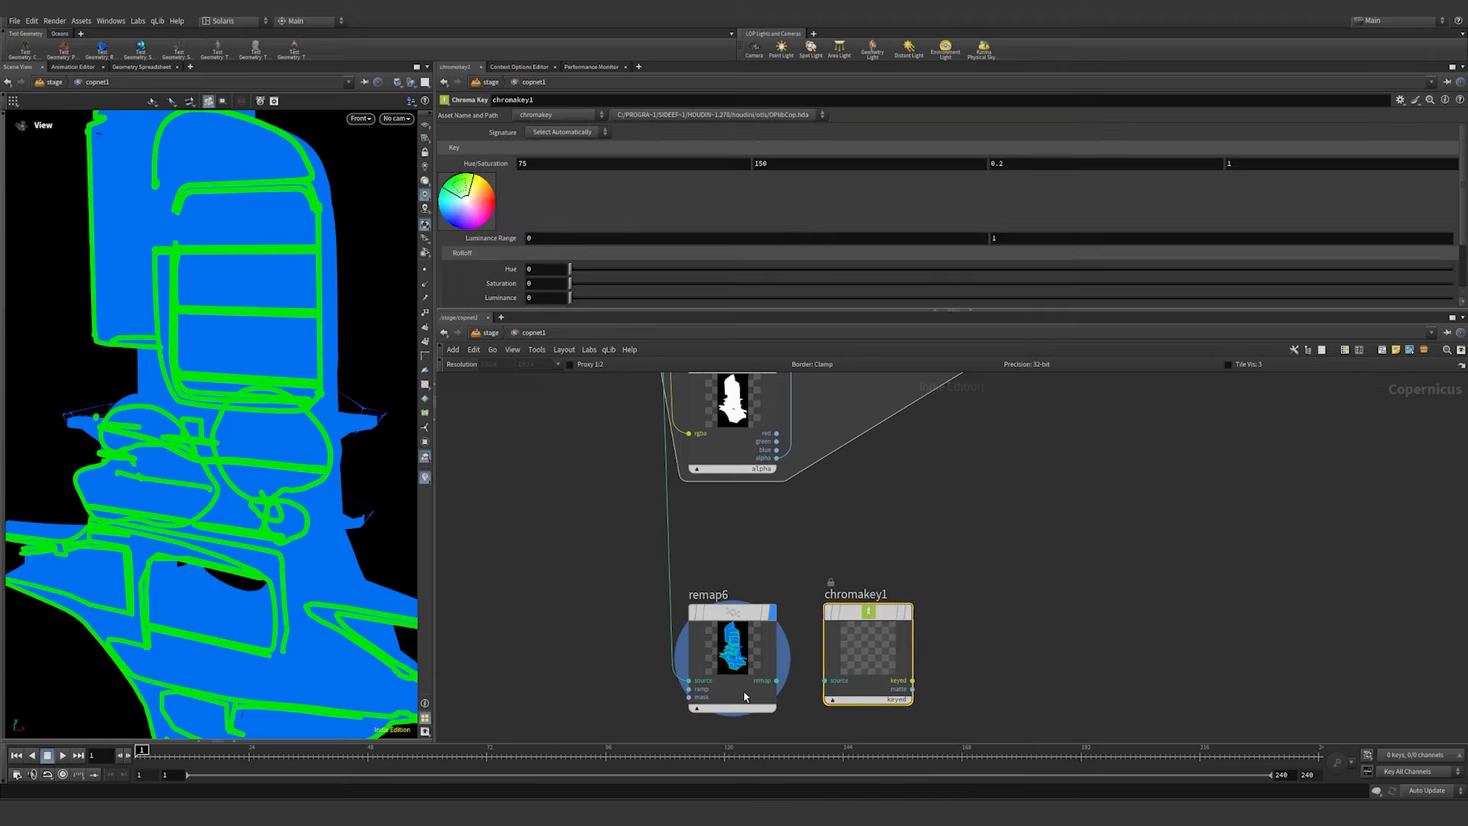
left_click(775, 681)
left_click(825, 681)
left_click_drag(876, 613, 866, 614)
left_click(897, 611)
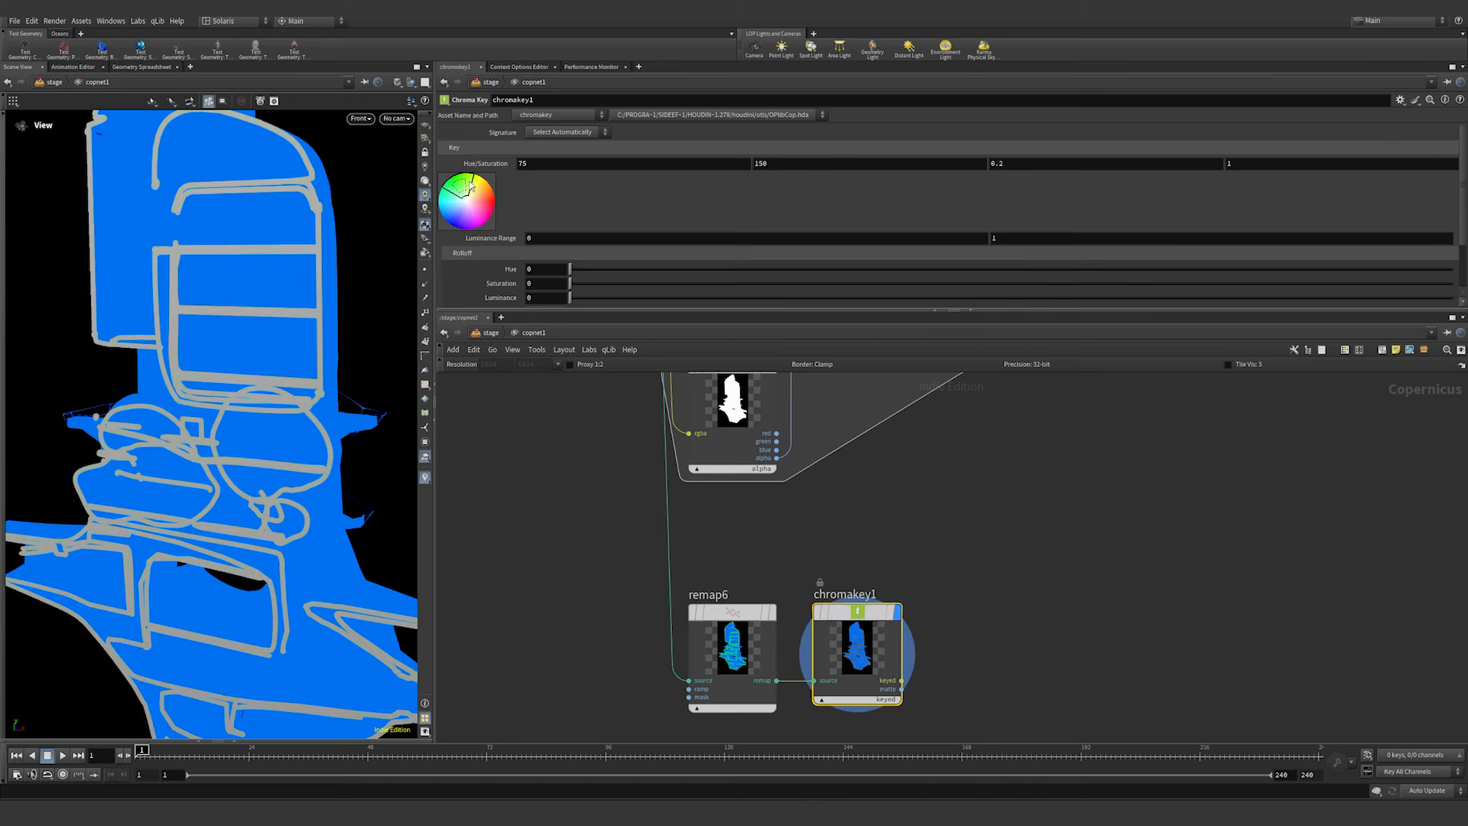
- Set the chroma key's hue range to 78.7–147.5 and check its Preview option
mouse_move(471, 183)
left_mouse_down()
mouse_move(488, 197)
mouse_move(462, 184)
left_mouse_up()
scroll(474, 262, "down", 1)
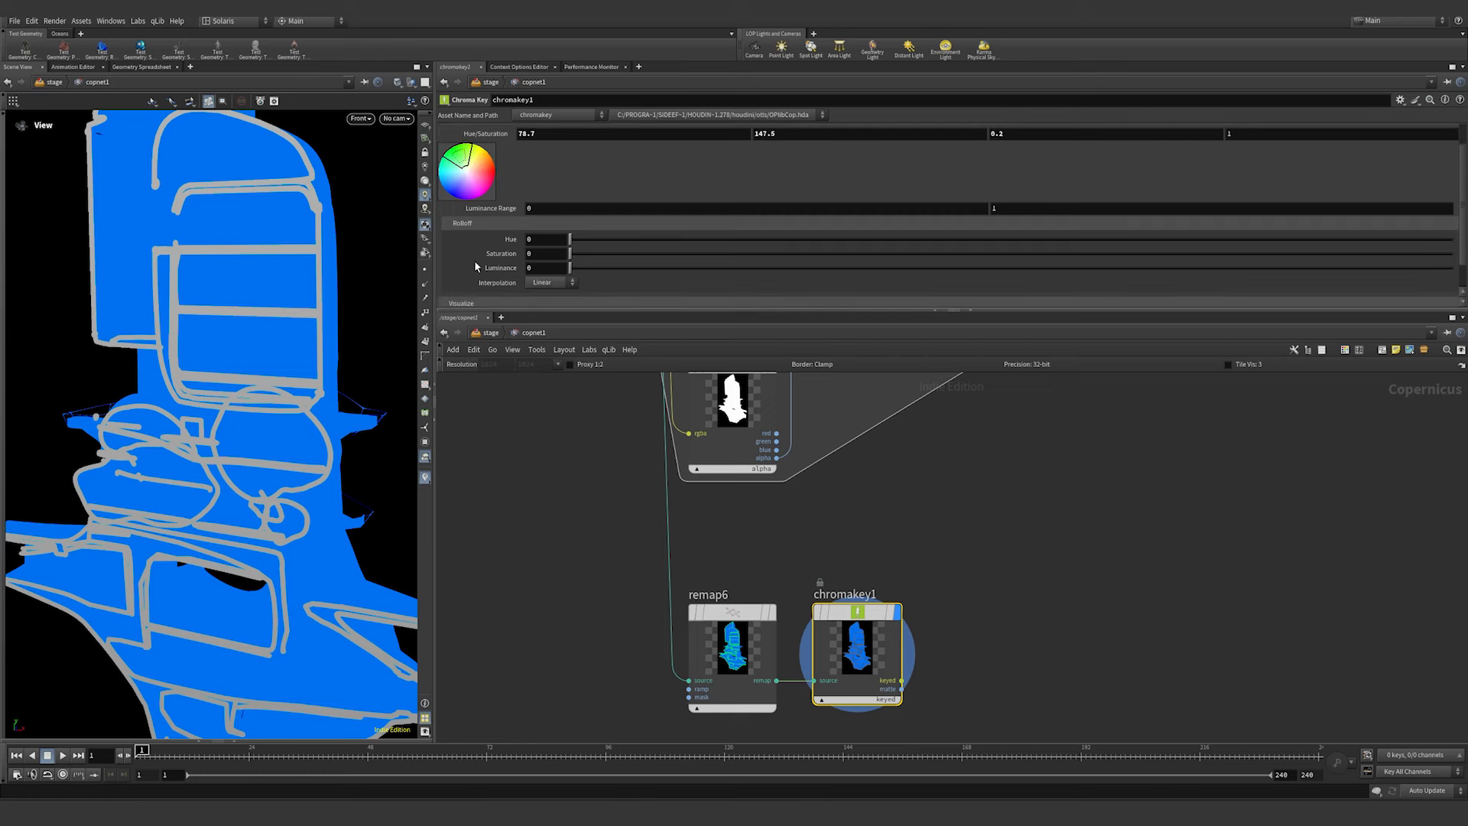
scroll(490, 276, "down", 1)
left_click(530, 288)
left_click(529, 287)
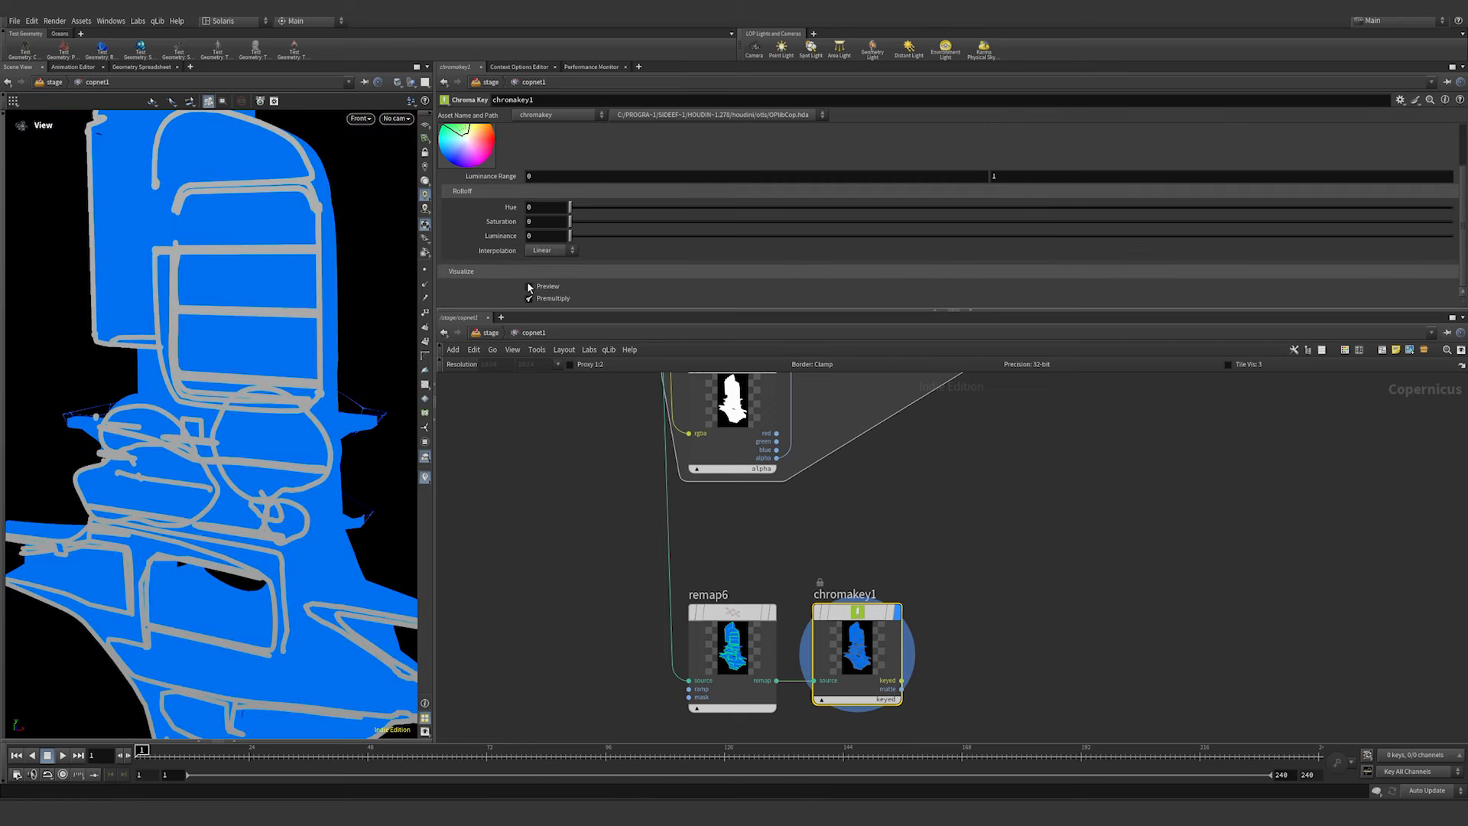
scroll(529, 288, "up", 2)
- Add a Channel Split node fed by chromakey1's keyed output and display it
middle_click_drag(983, 617, 928, 574)
key("Tab")
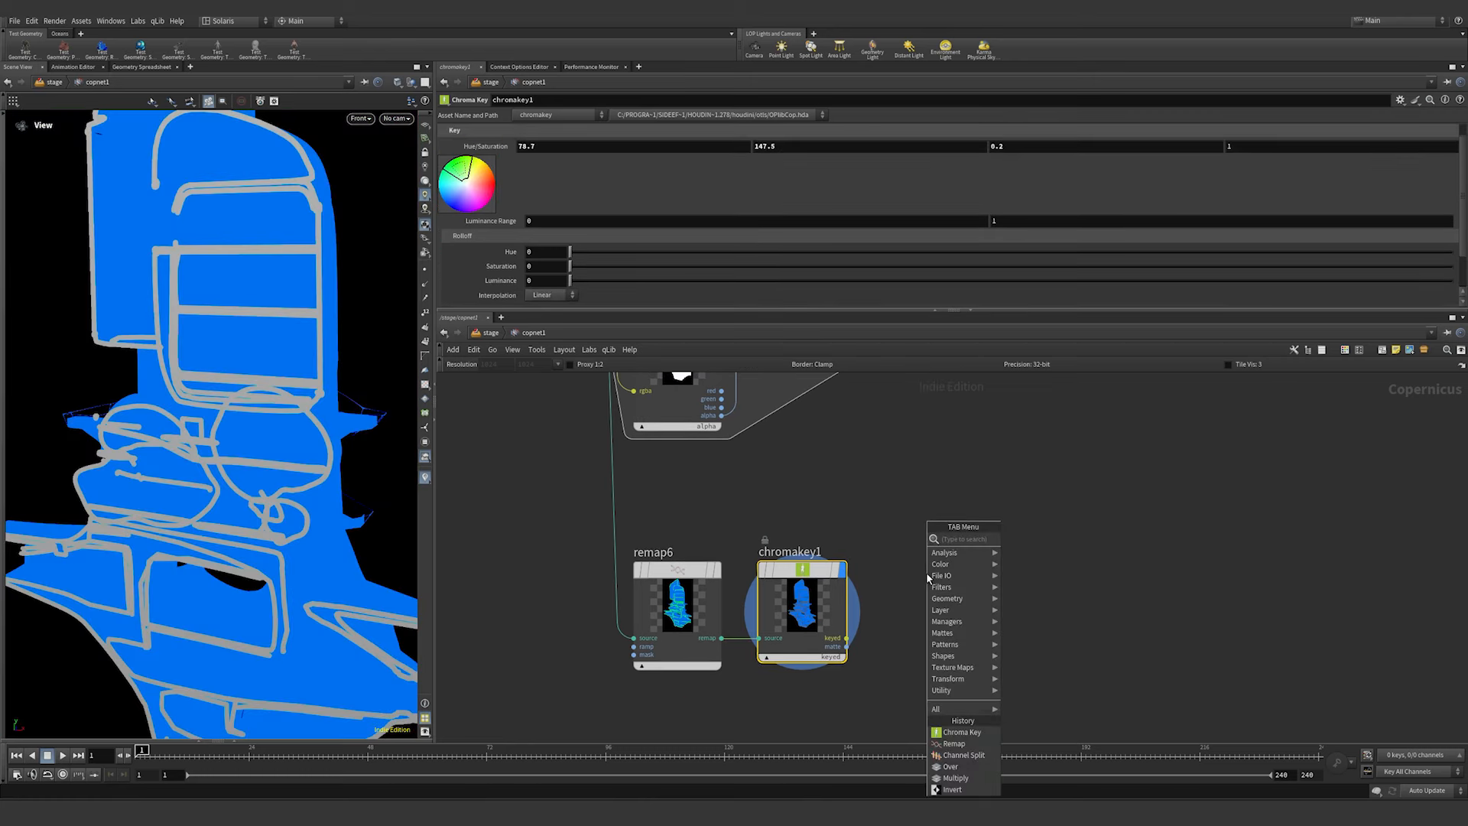
type("split")
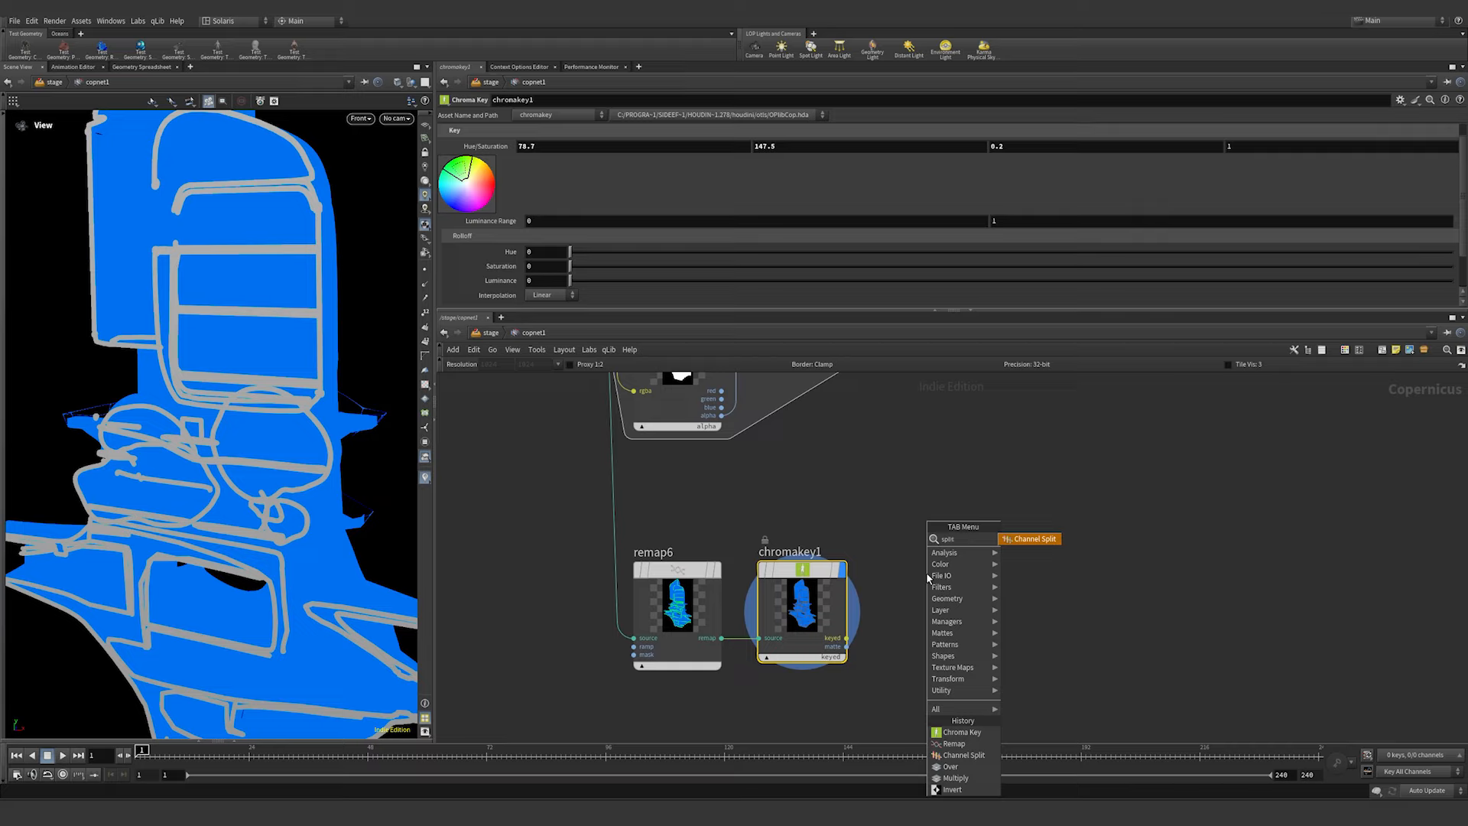
key("Return")
left_click(927, 572)
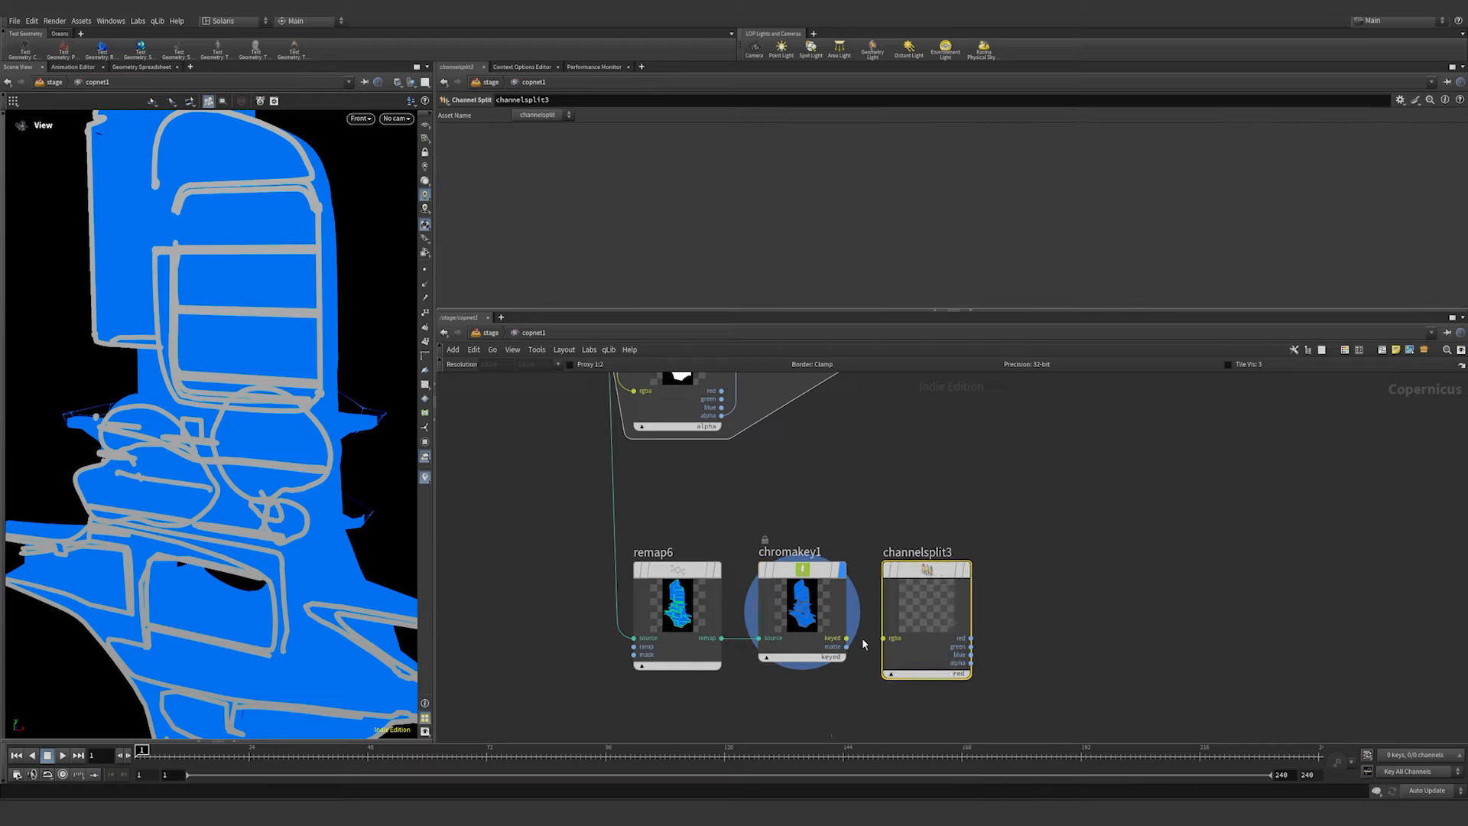
left_click_drag(847, 637, 883, 638)
left_click(966, 571)
- Switch channelsplit3's displayed output to alpha and view the whole image
scroll(974, 682, "up", 2)
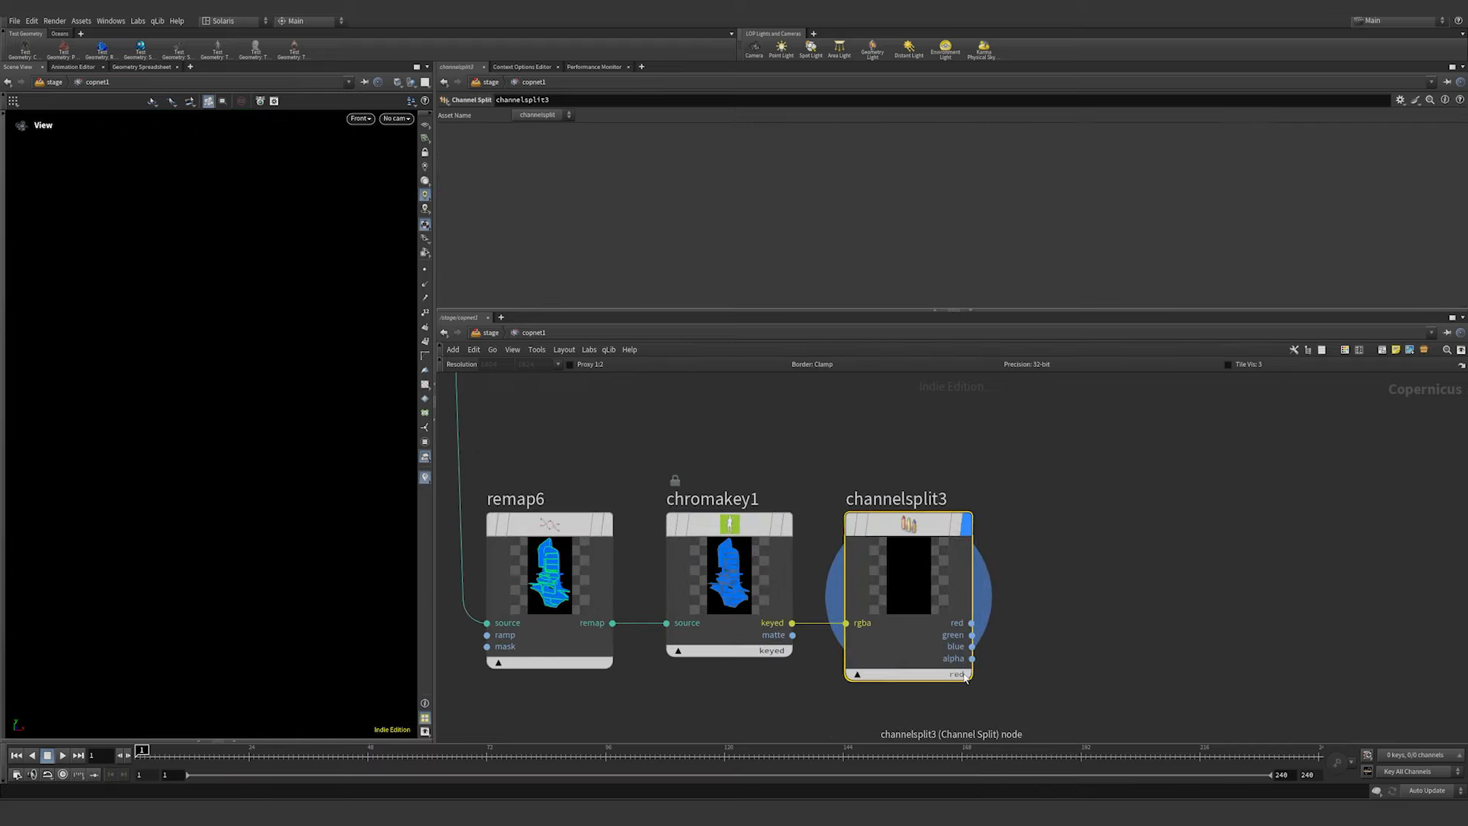
left_click(969, 676)
left_click(983, 716)
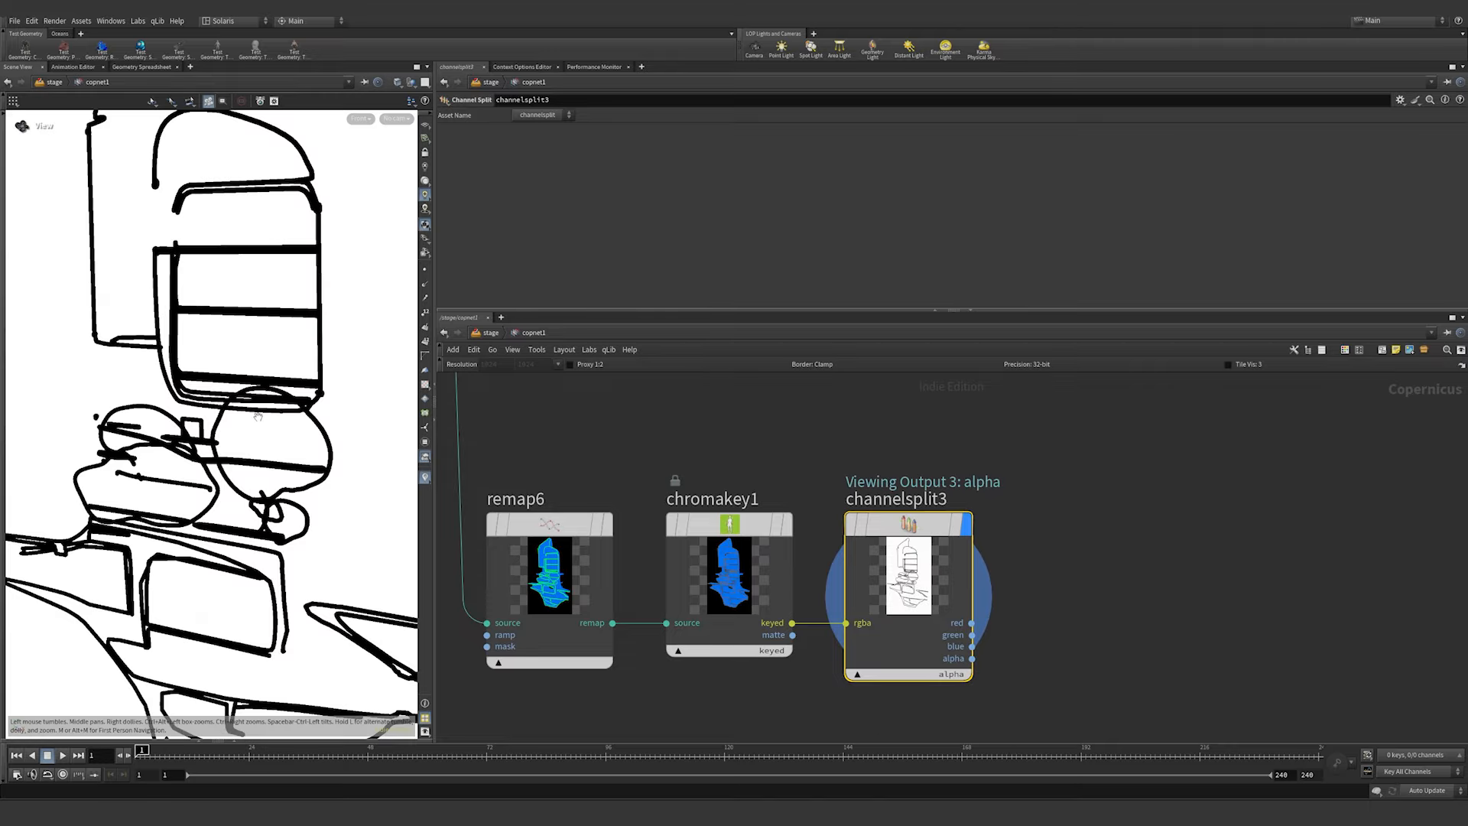
right_click_drag(284, 420, 188, 427)
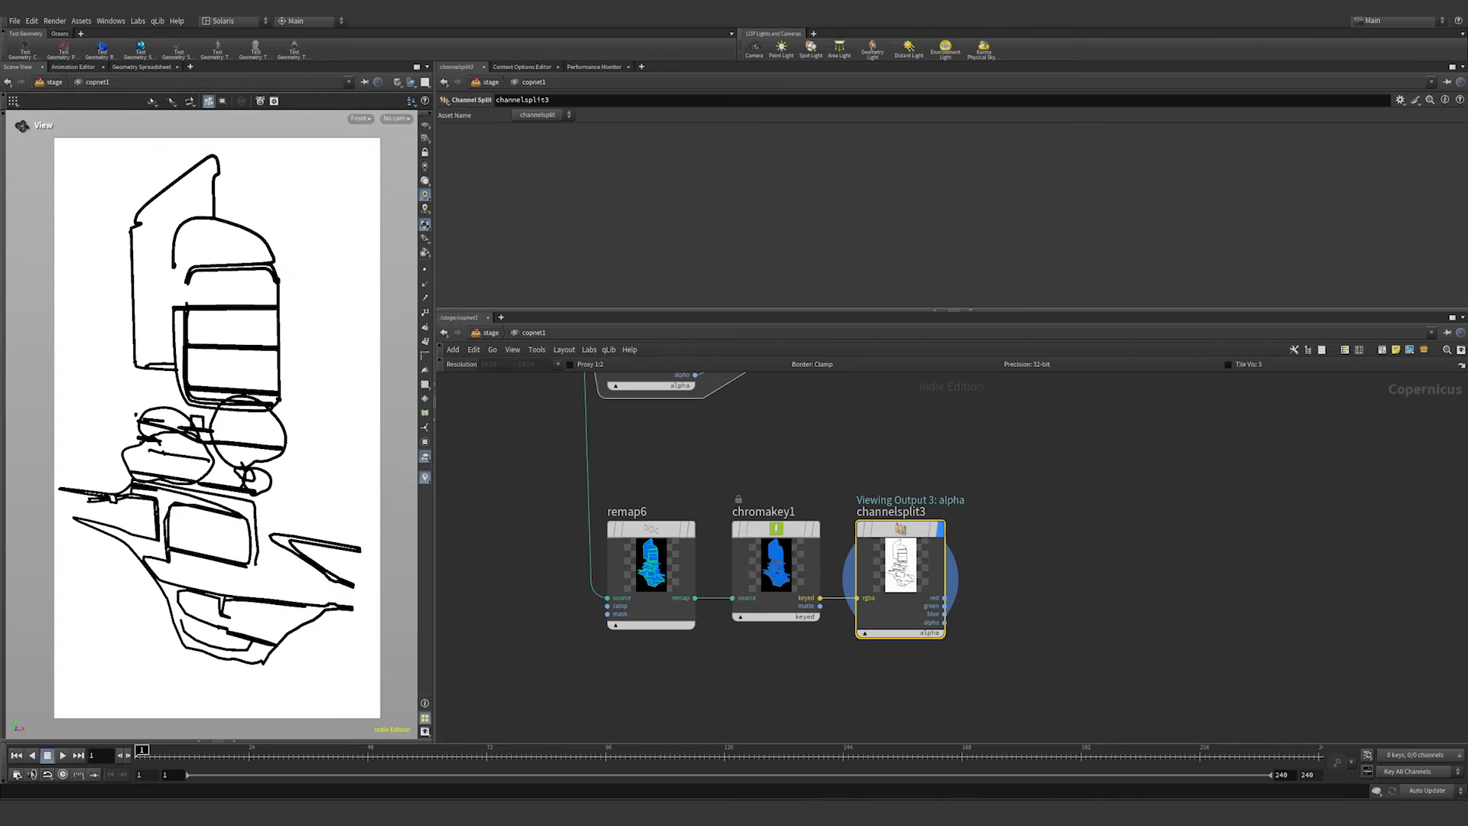
- Add and display a Dilate Erode node on channelsplit3's alpha output, with radius -21.6, soft edge 0 and Fill Holes / Remove Specks enabled
key("Tab")
type("dil")
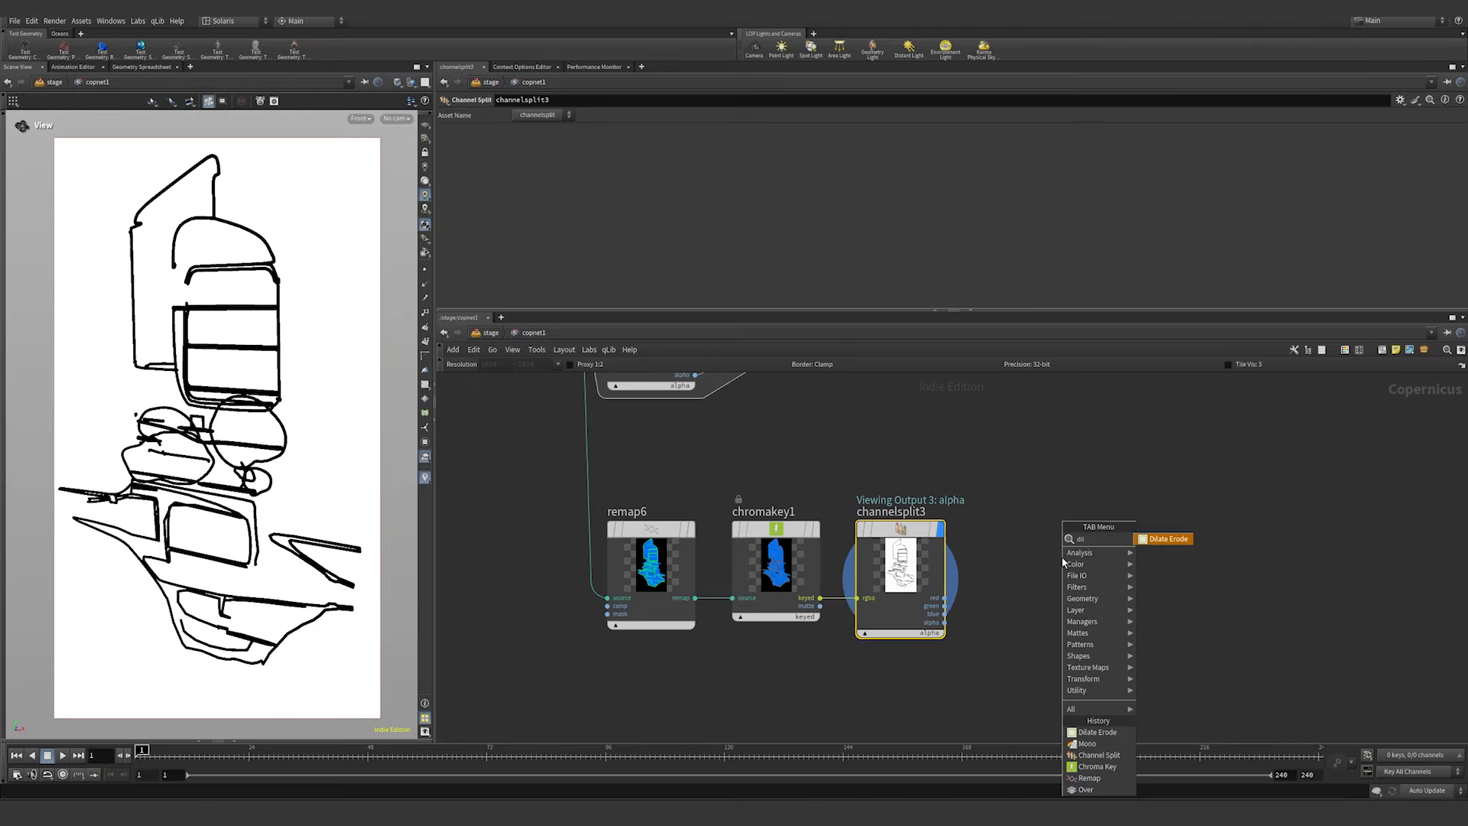
key("Return")
left_click(1028, 536)
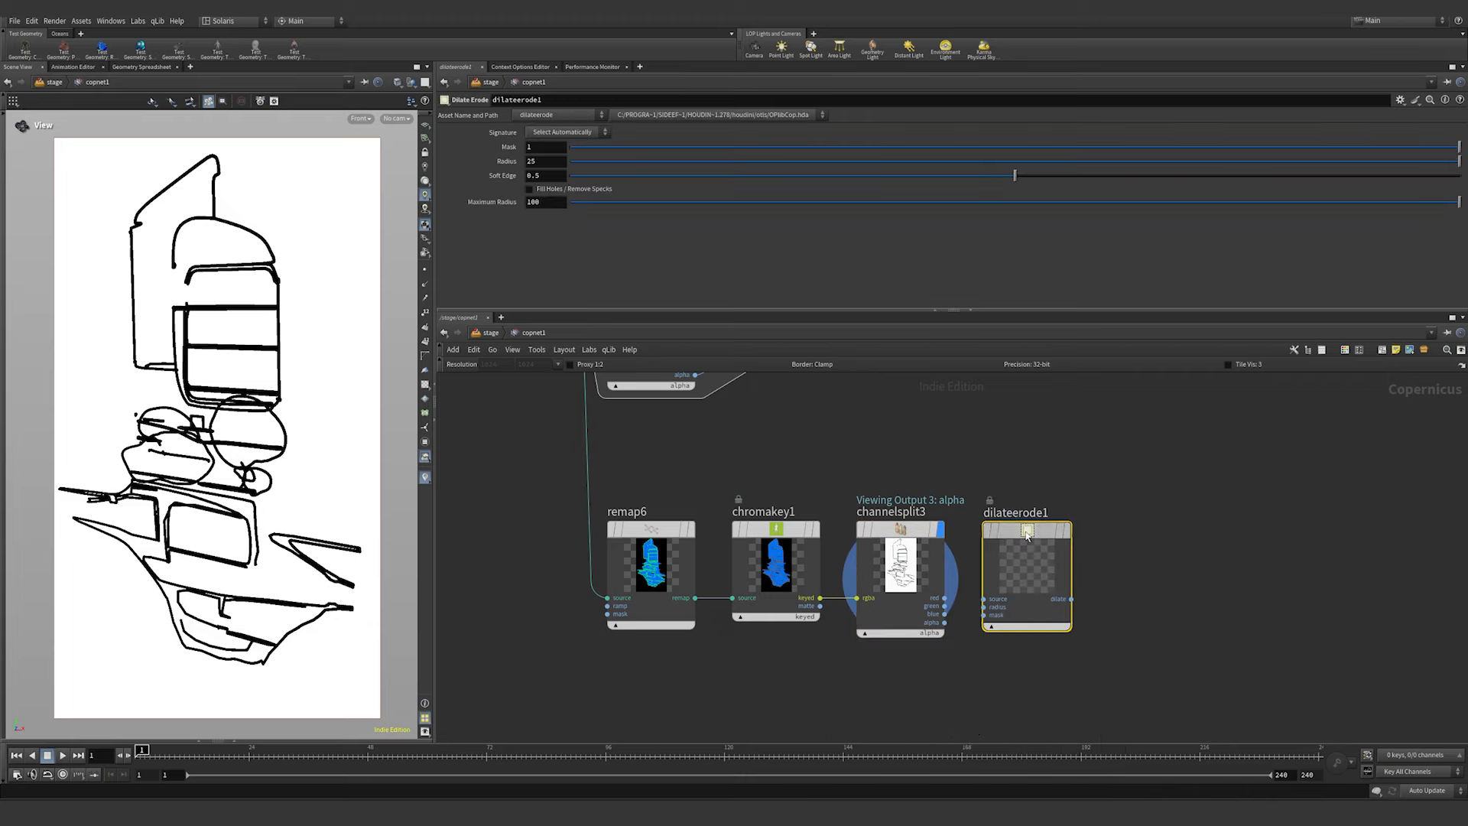
left_click(946, 624)
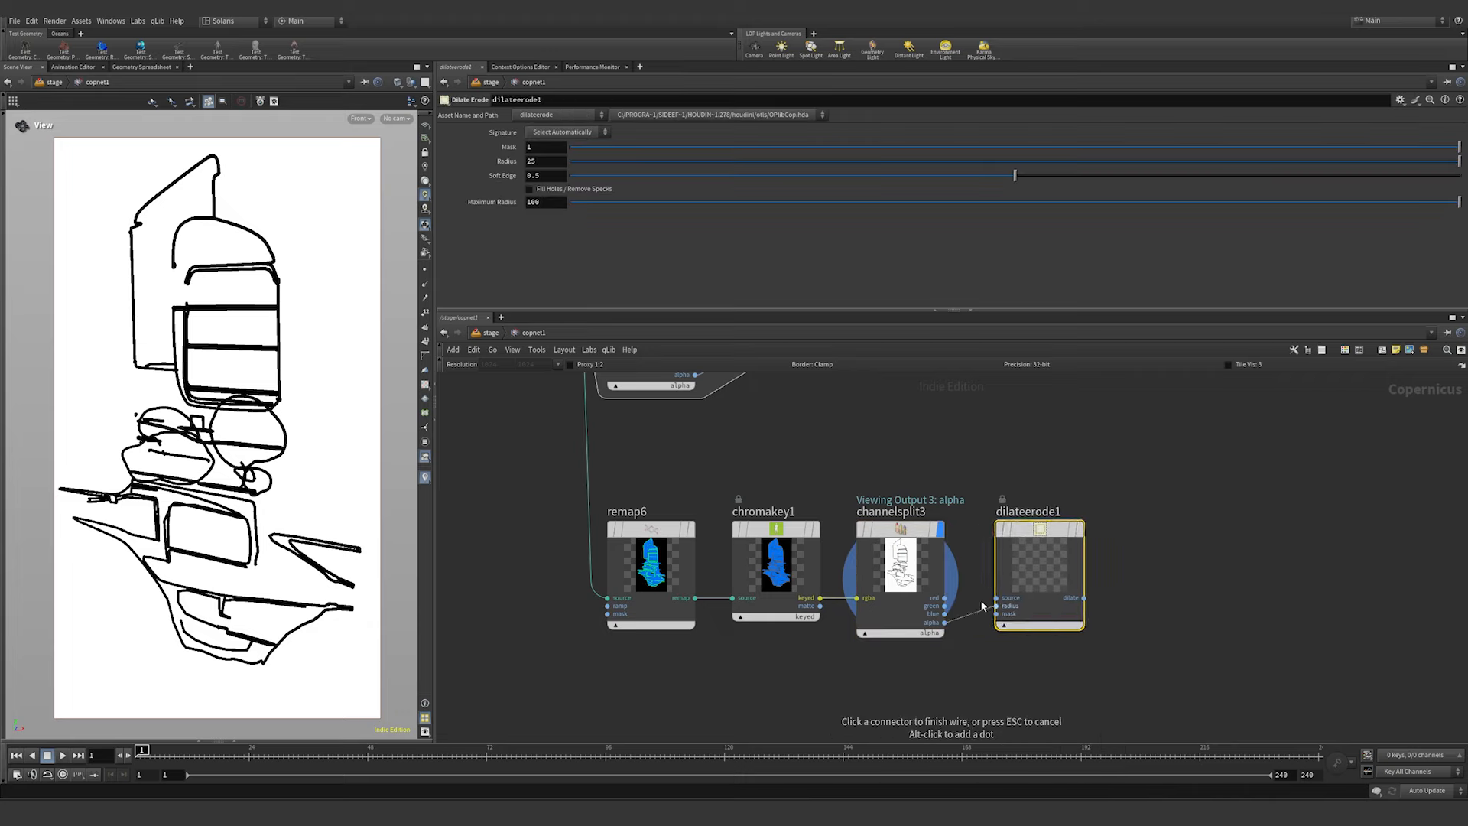
left_click(997, 598)
left_click(1080, 529)
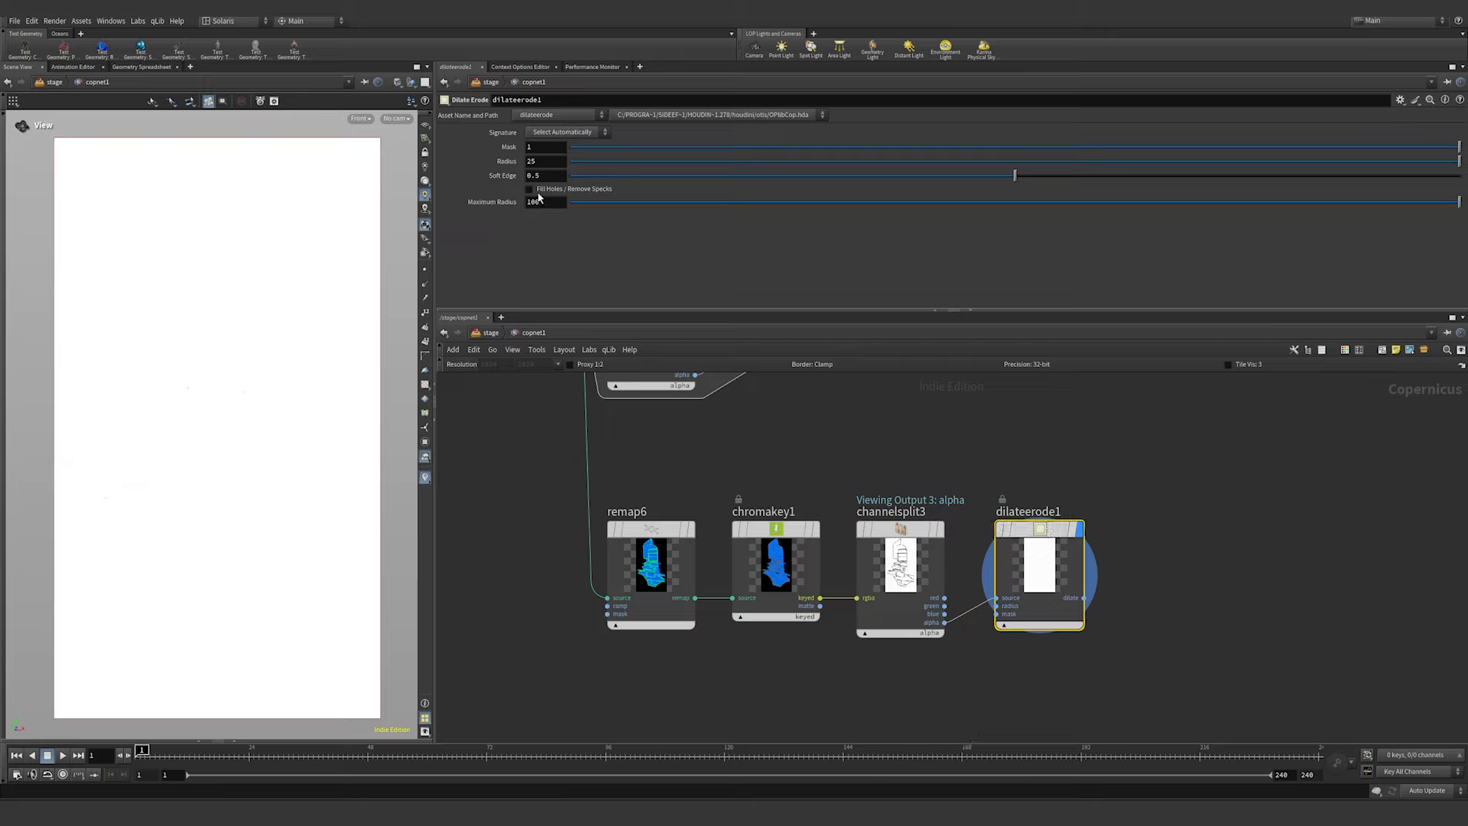
left_click(570, 176)
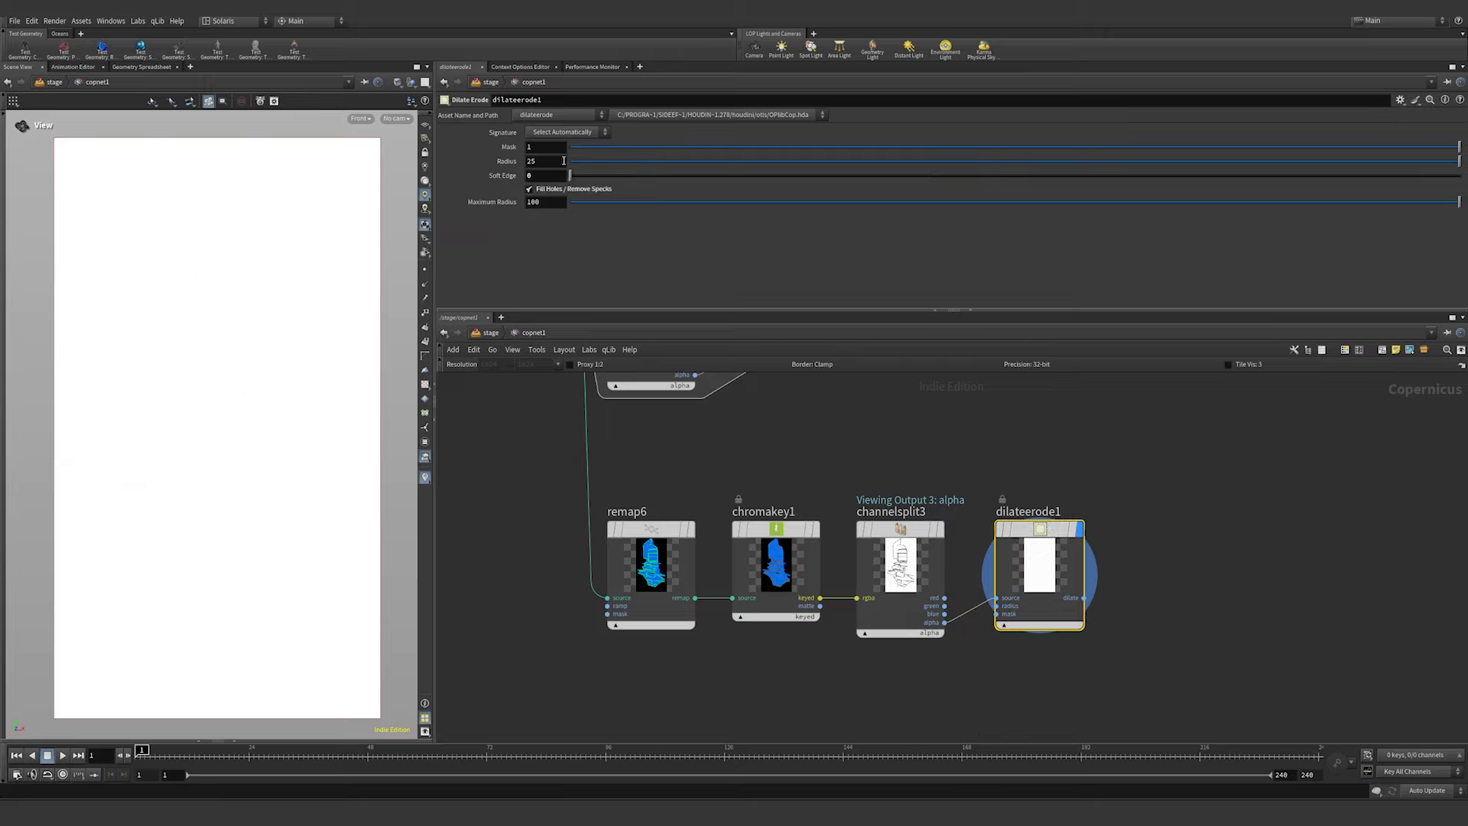
mouse_move(554, 162)
middle_mouse_down()
mouse_move(555, 136)
mouse_move(326, 139)
middle_mouse_up()
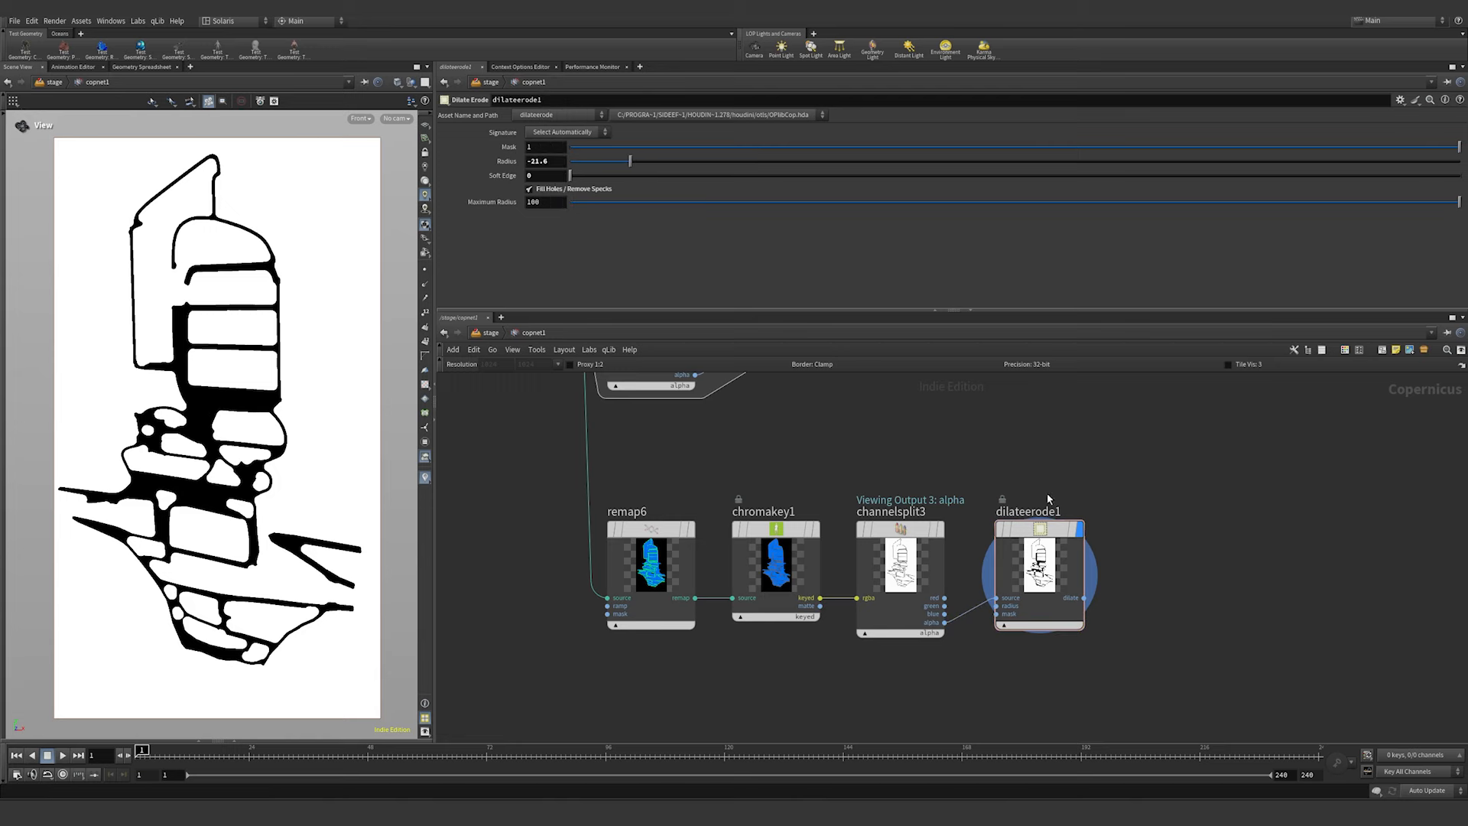
- Add an Invert node after dilateerode1, wire the dilated result into its source input, and display it
key("Tab")
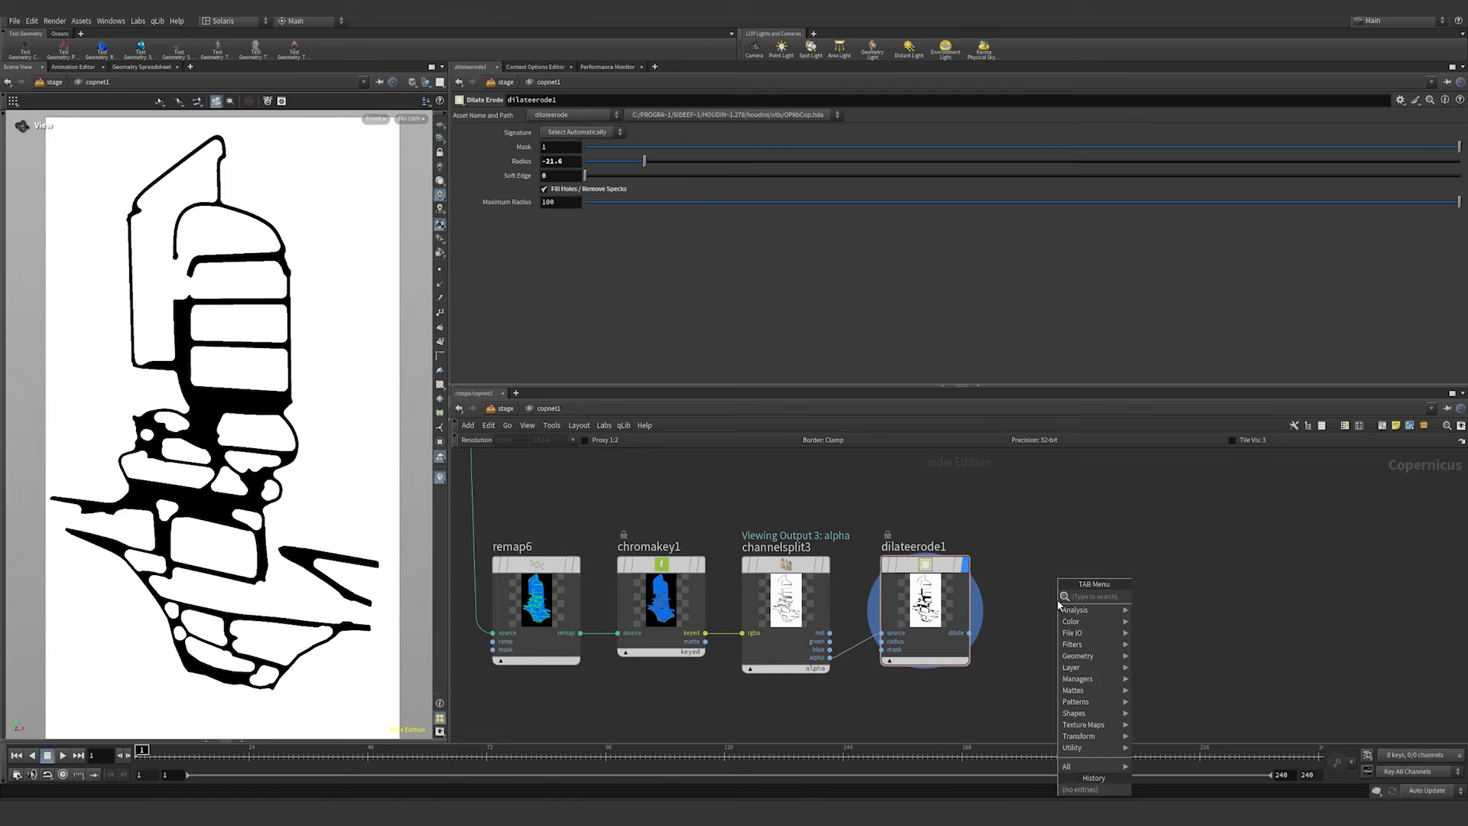
type("invert")
key("Return")
left_click(1058, 577)
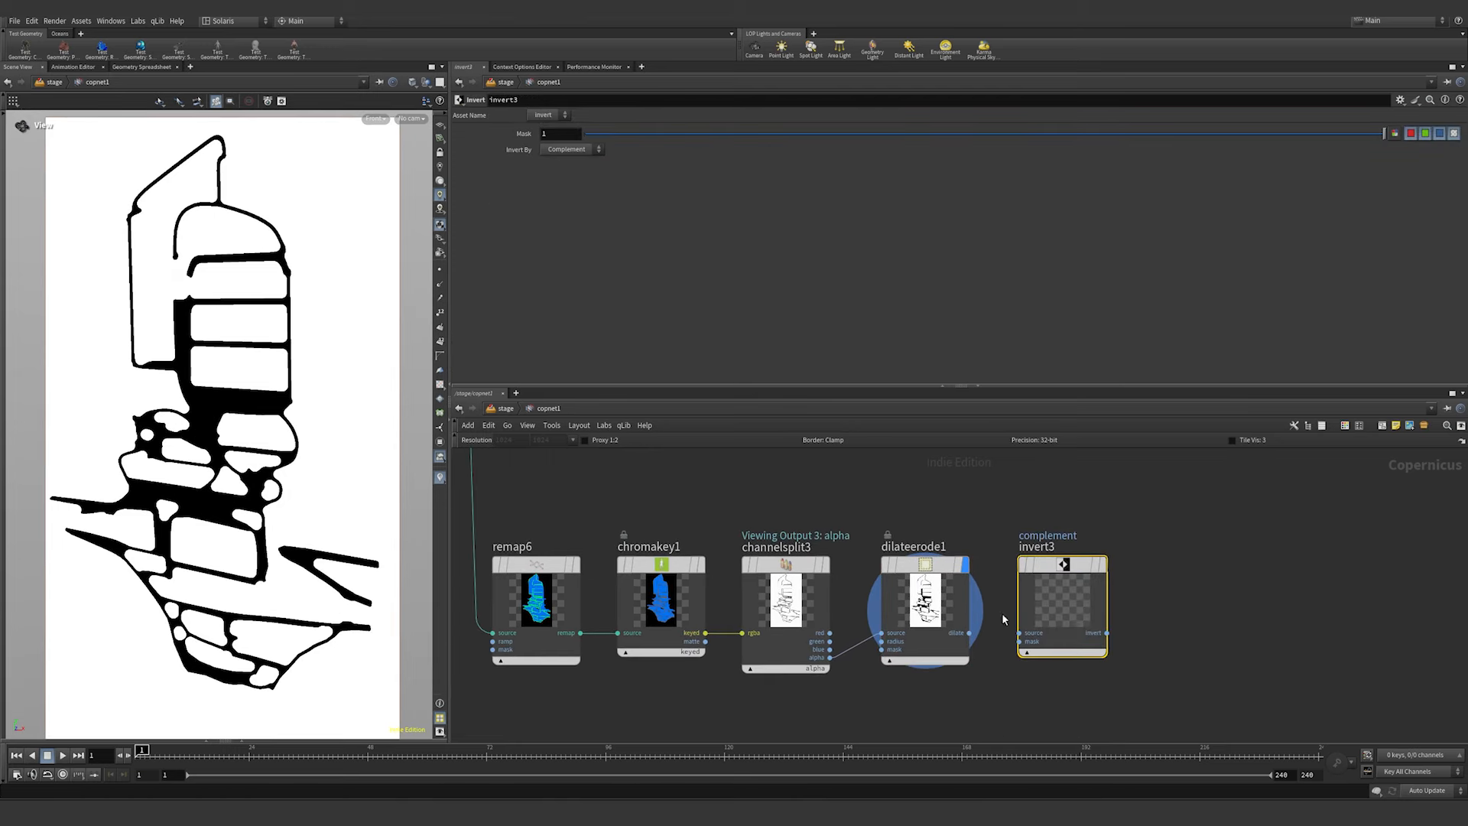
left_click_drag(971, 633, 1019, 633)
left_click_drag(1064, 570, 1053, 570)
left_click(1091, 565)
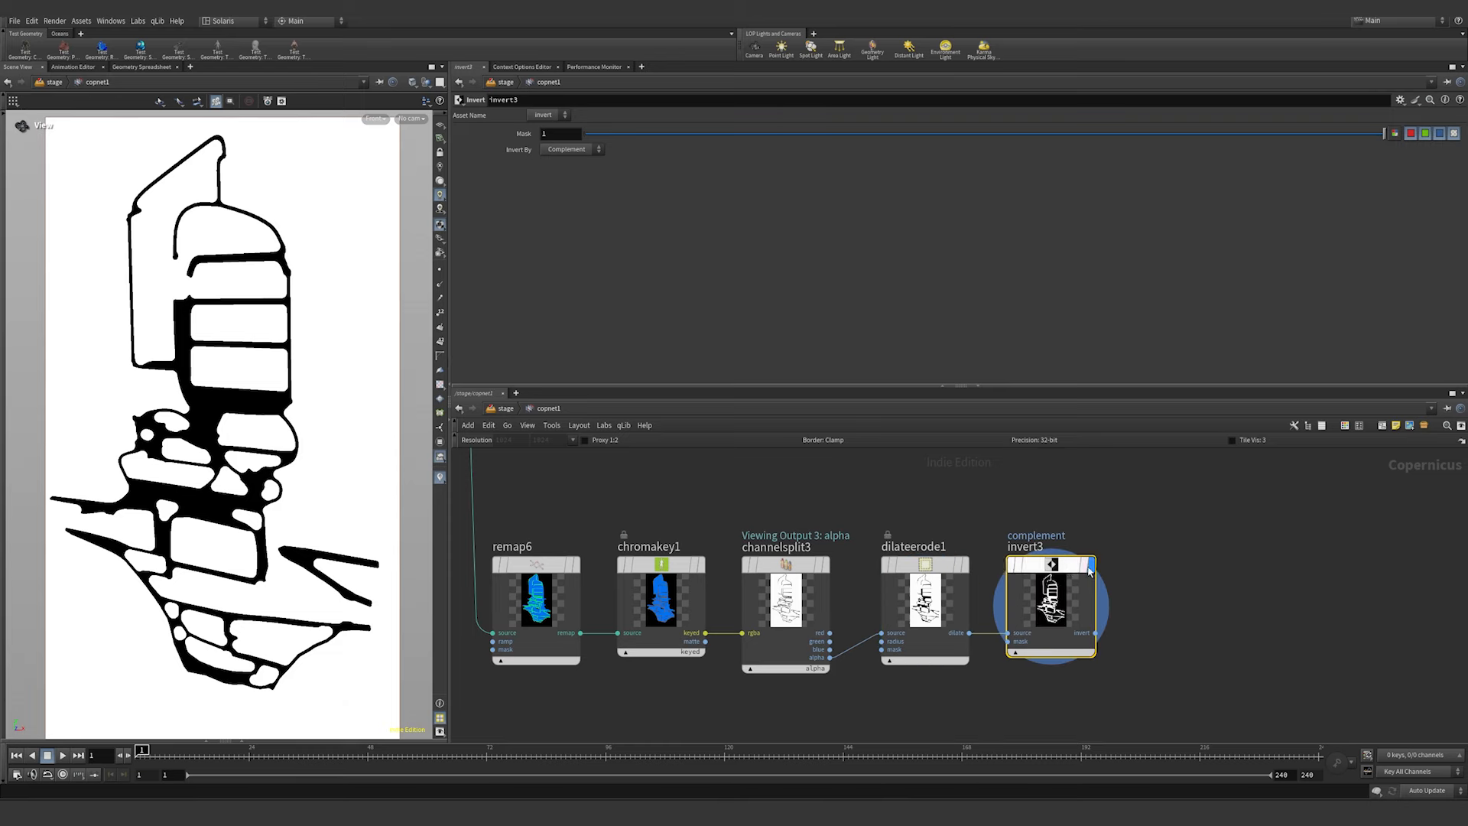
key("h")
- Add an RGB to RGBA node beyond invert3
key("Tab")
type("rgb to")
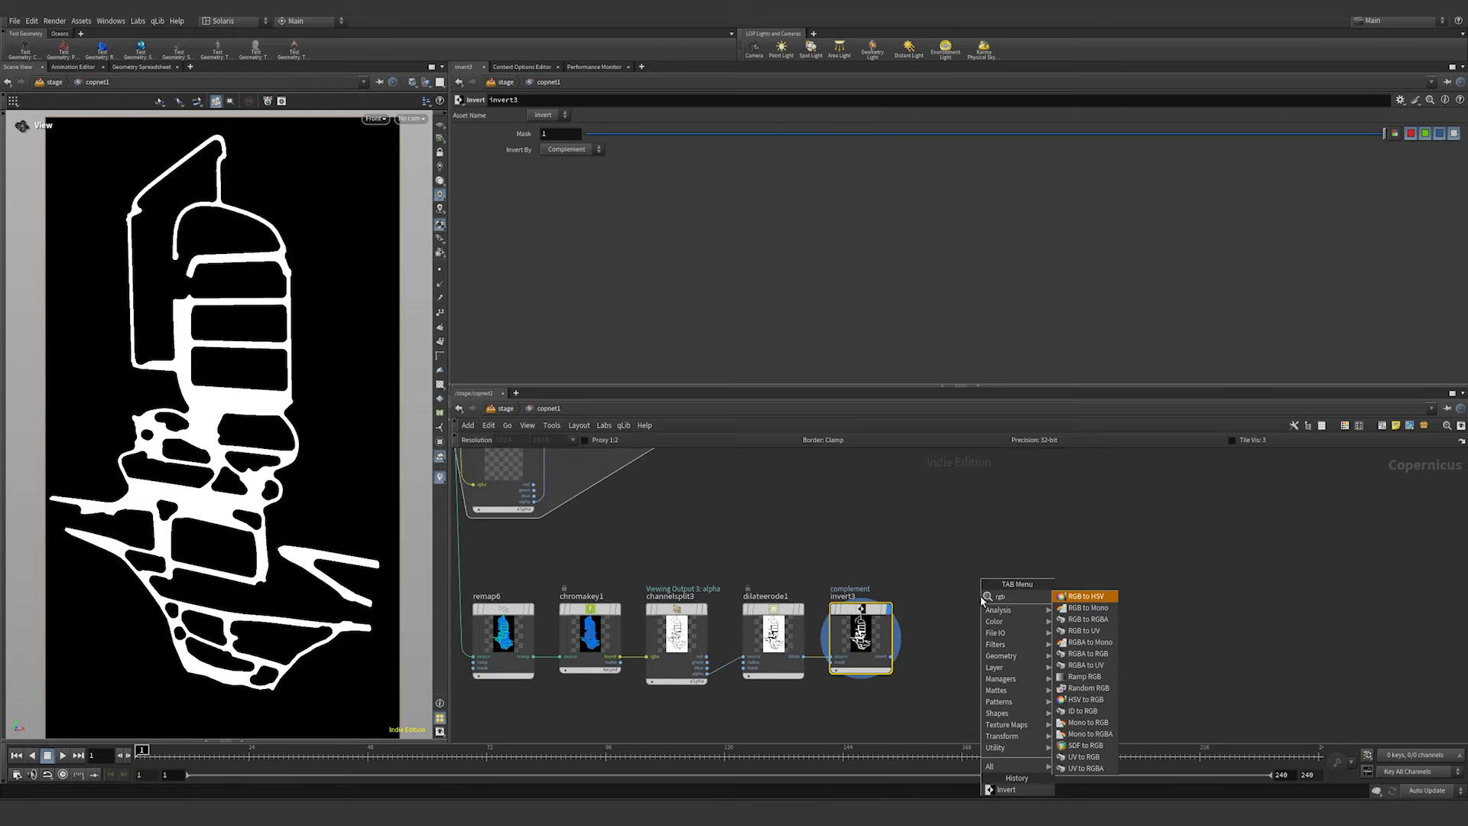
key("Down")
key("Down")
key("Return")
left_click(982, 601)
left_click_drag(981, 601, 979, 611)
- Wire constant1 into rgbtorgba4's rgb input and invert3 into its alpha input, and display the result
scroll(943, 659, "up", 2)
scroll(939, 660, "down", 5)
scroll(883, 518, "up", 6)
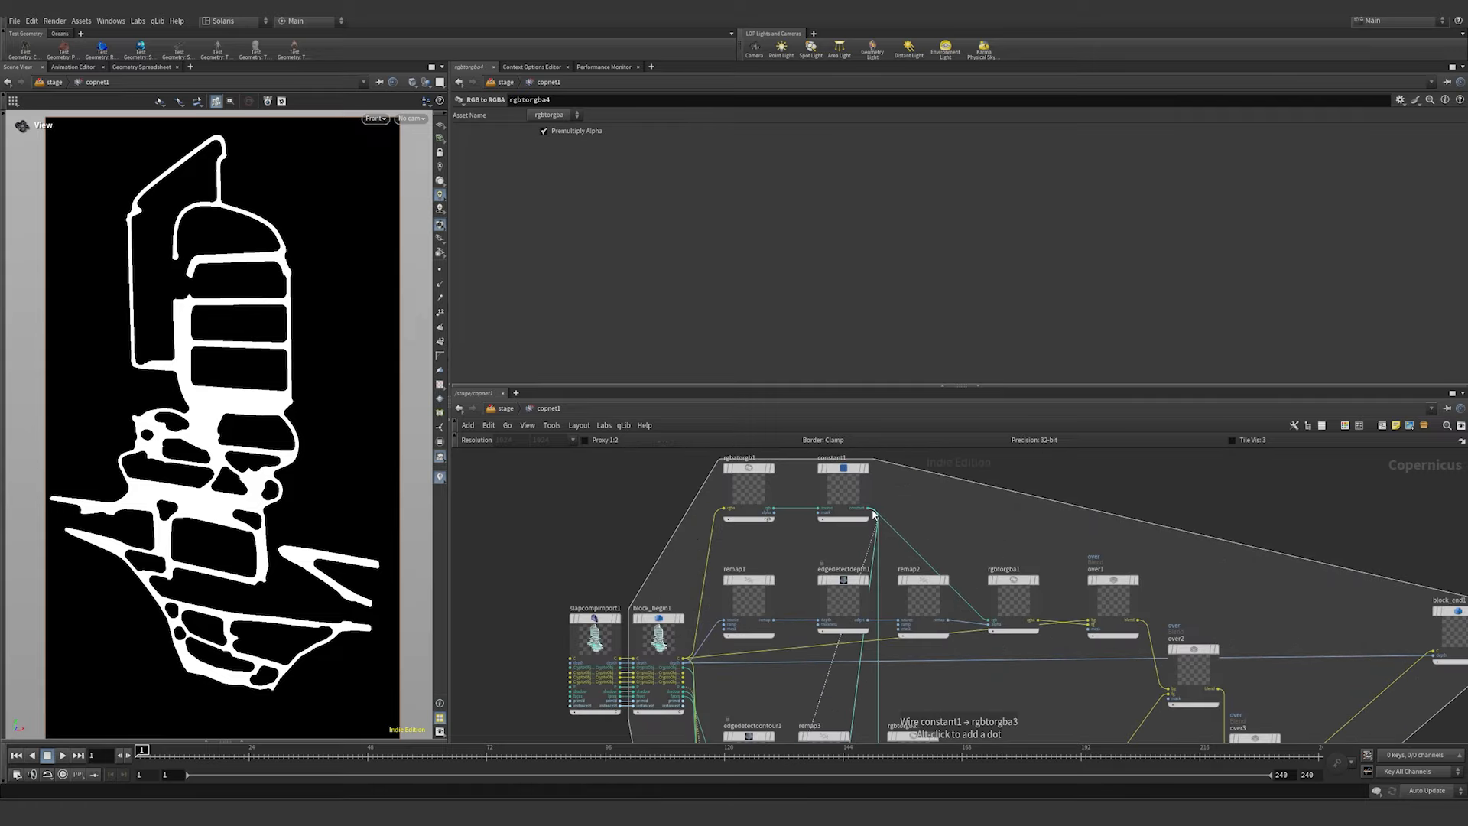
scroll(871, 508, "up", 2)
left_click(869, 508)
scroll(871, 510, "down", 6)
middle_click_drag(956, 654, 967, 517)
scroll(938, 571, "up", 6)
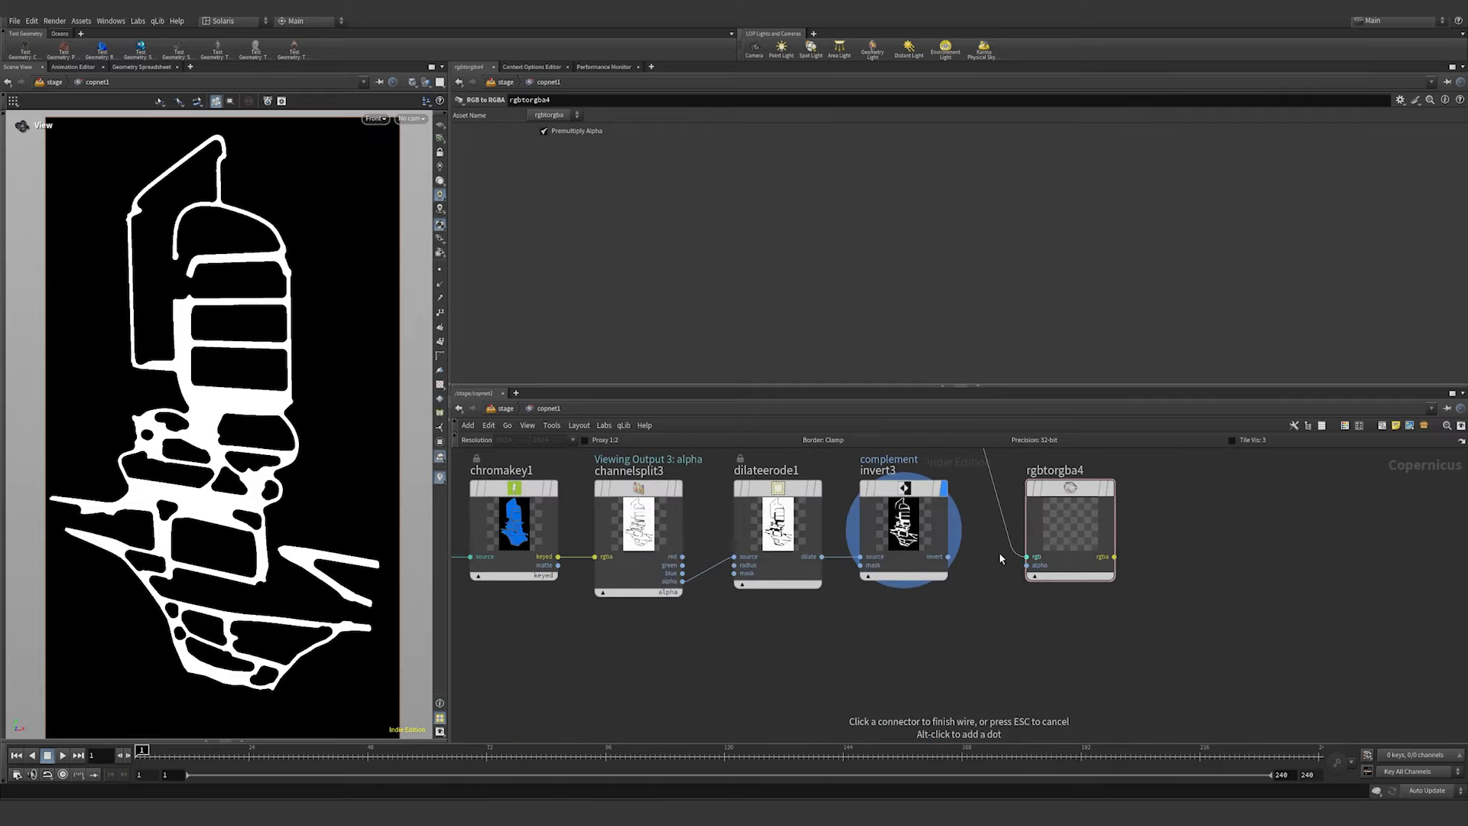
left_click(1025, 557)
left_click(948, 557)
left_click(1027, 565)
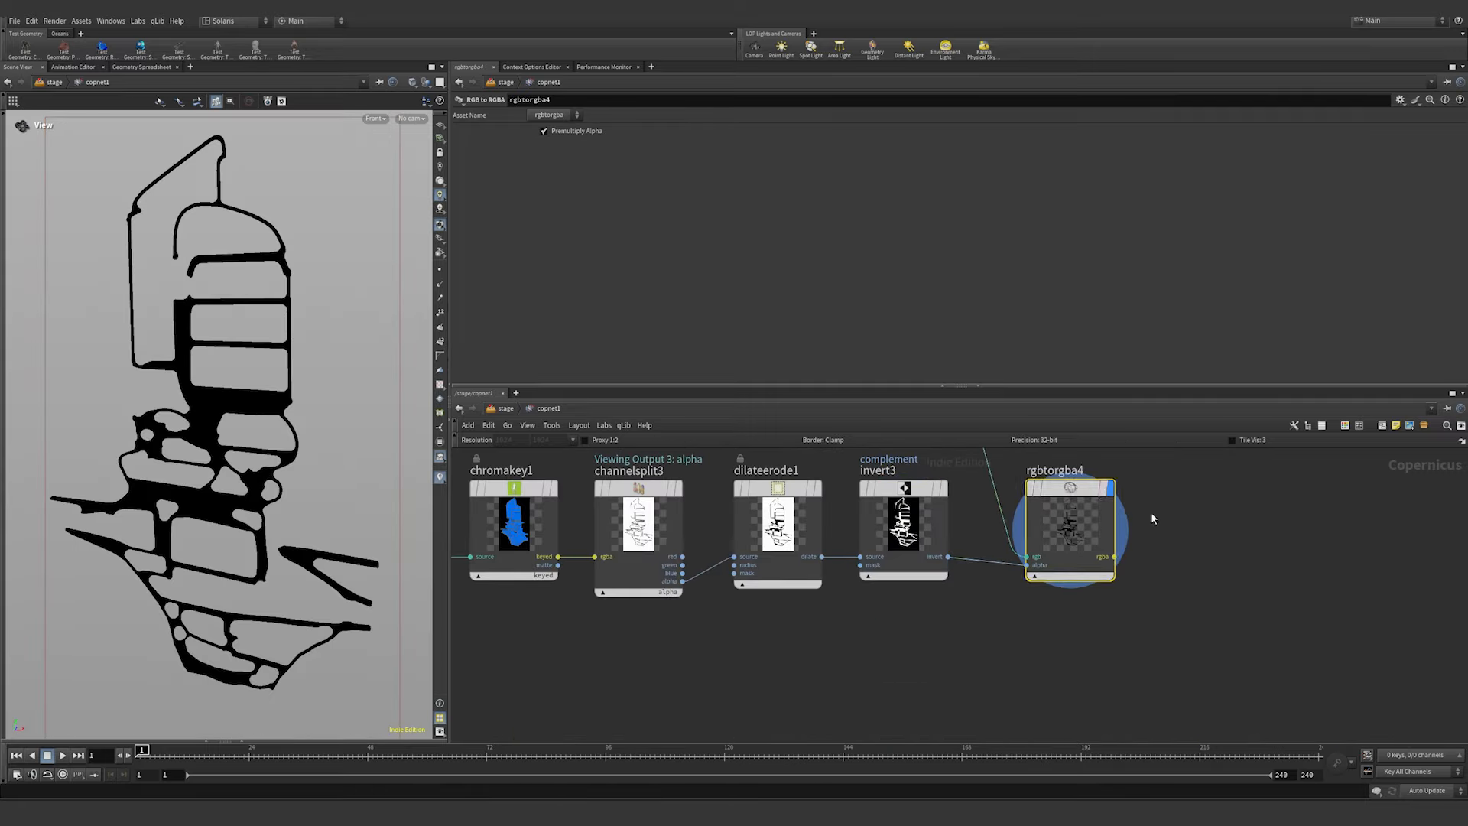
- Add an Over blend node just below over3
scroll(910, 608, "down", 5)
scroll(910, 608, "down", 2)
middle_click_drag(916, 577, 844, 635)
key("Tab")
type("over")
key("Return")
scroll(852, 545, "up", 4)
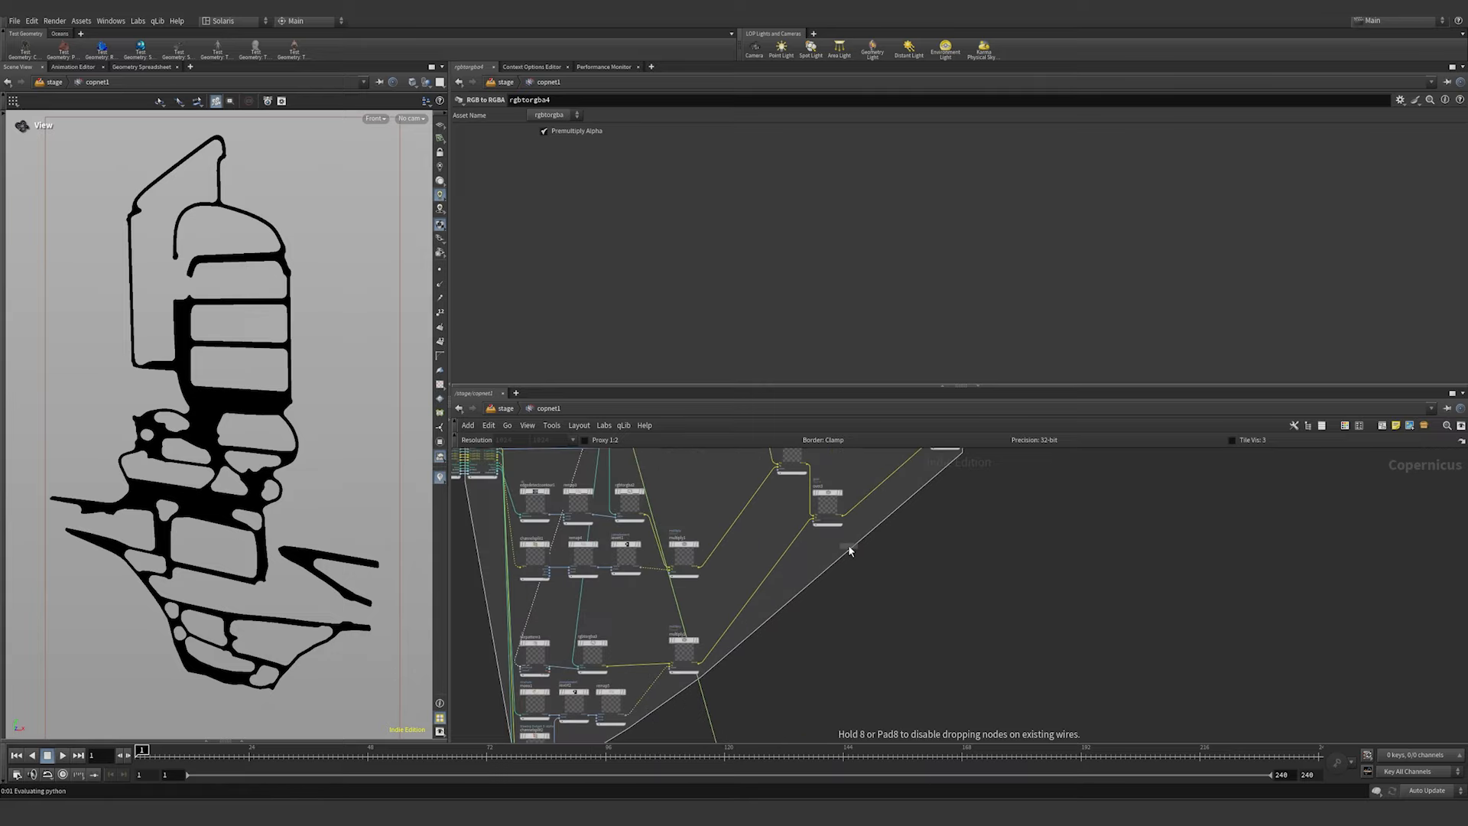
left_click(961, 528)
- Wire over3's blend output into over4's bg input and rgbtorgba4's output into its fg input
scroll(932, 499, "up", 4)
left_click(933, 487)
scroll(957, 585, "up", 2)
left_click(961, 588)
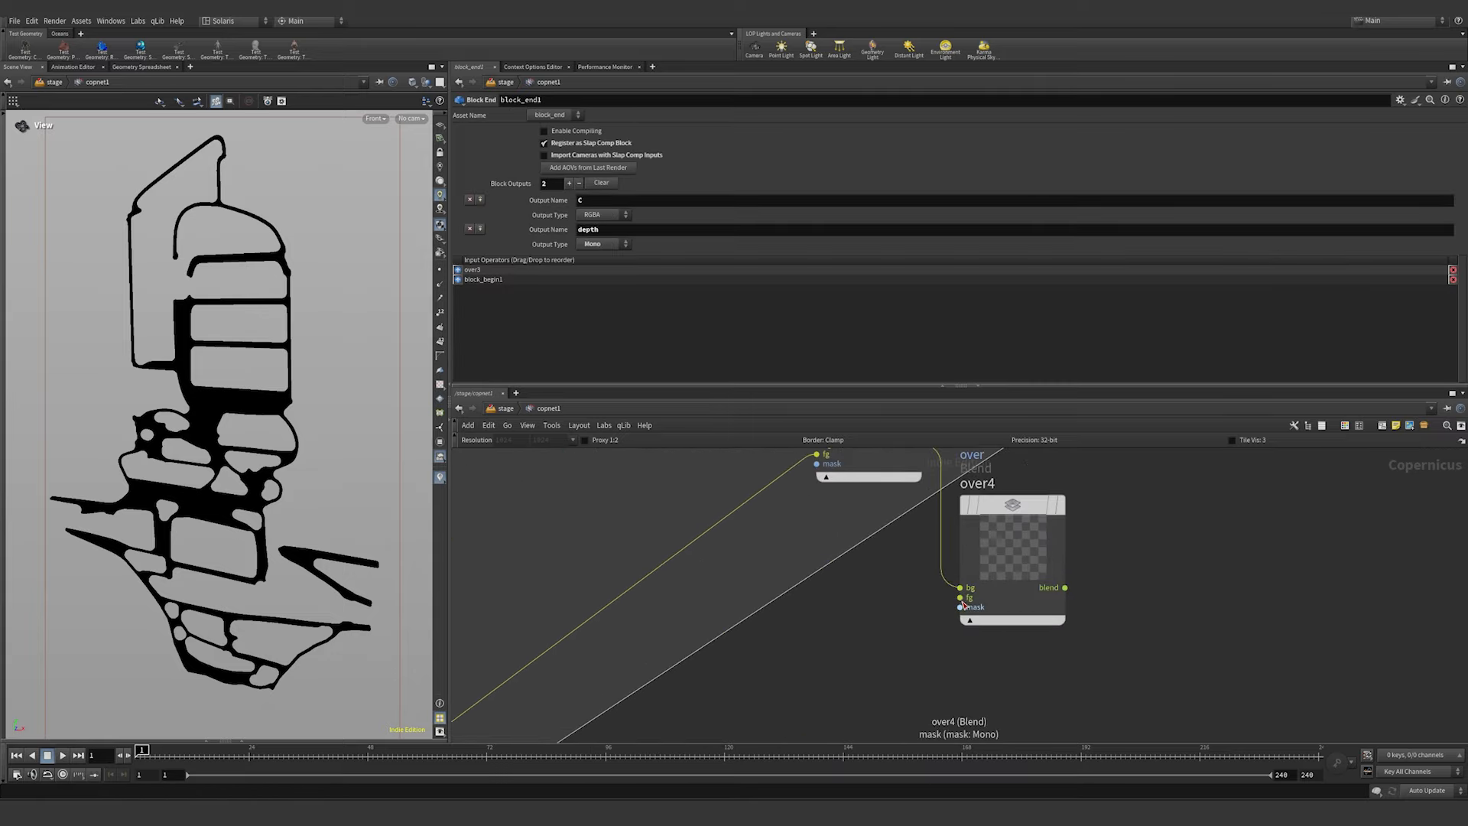
left_click(961, 600)
scroll(956, 596, "down", 5)
middle_click_drag(872, 711, 957, 549)
scroll(836, 638, "up", 4)
left_click(801, 643)
- Display over4 and wire its blend output into block_end1's C input
scroll(807, 639, "down", 6)
scroll(955, 541, "up", 4)
left_click(900, 643)
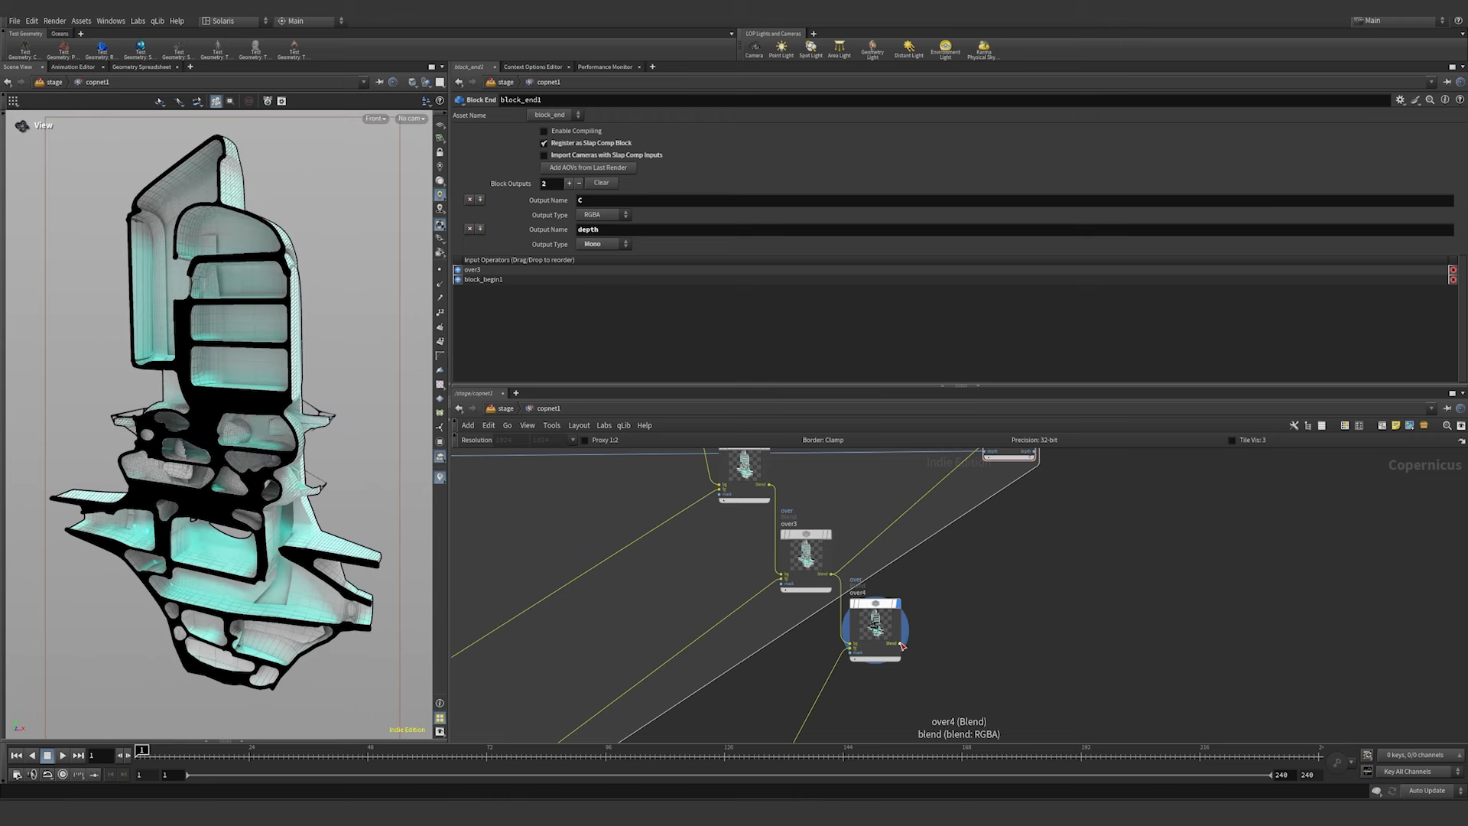
middle_click_drag(940, 489, 937, 569)
left_click(978, 528)
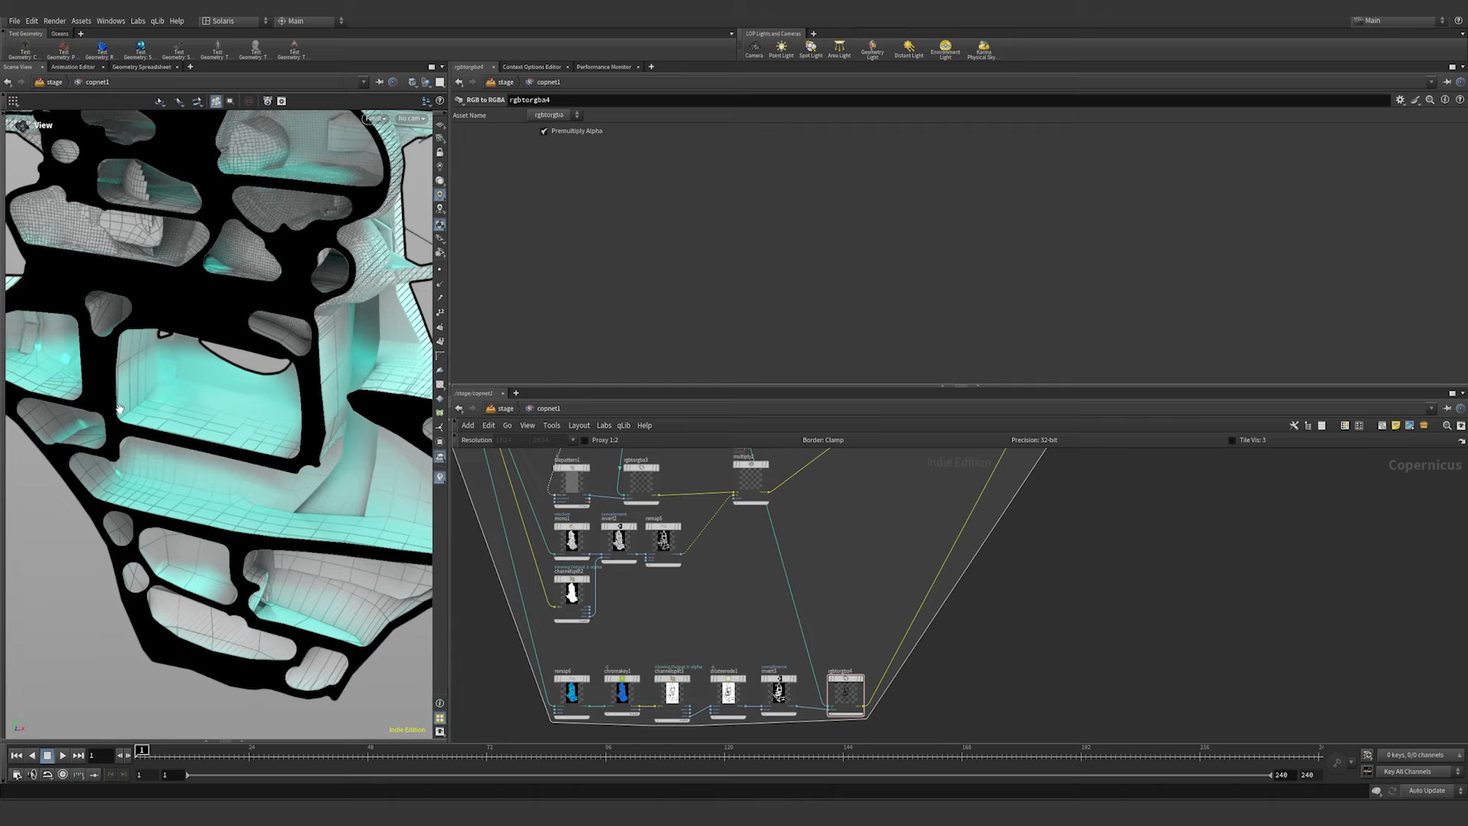
- Add a Dilate Erode node on rgbtorgba4's output and display it, with radius 1.16 and soft edge about 0.10
scroll(919, 689, "up", 5)
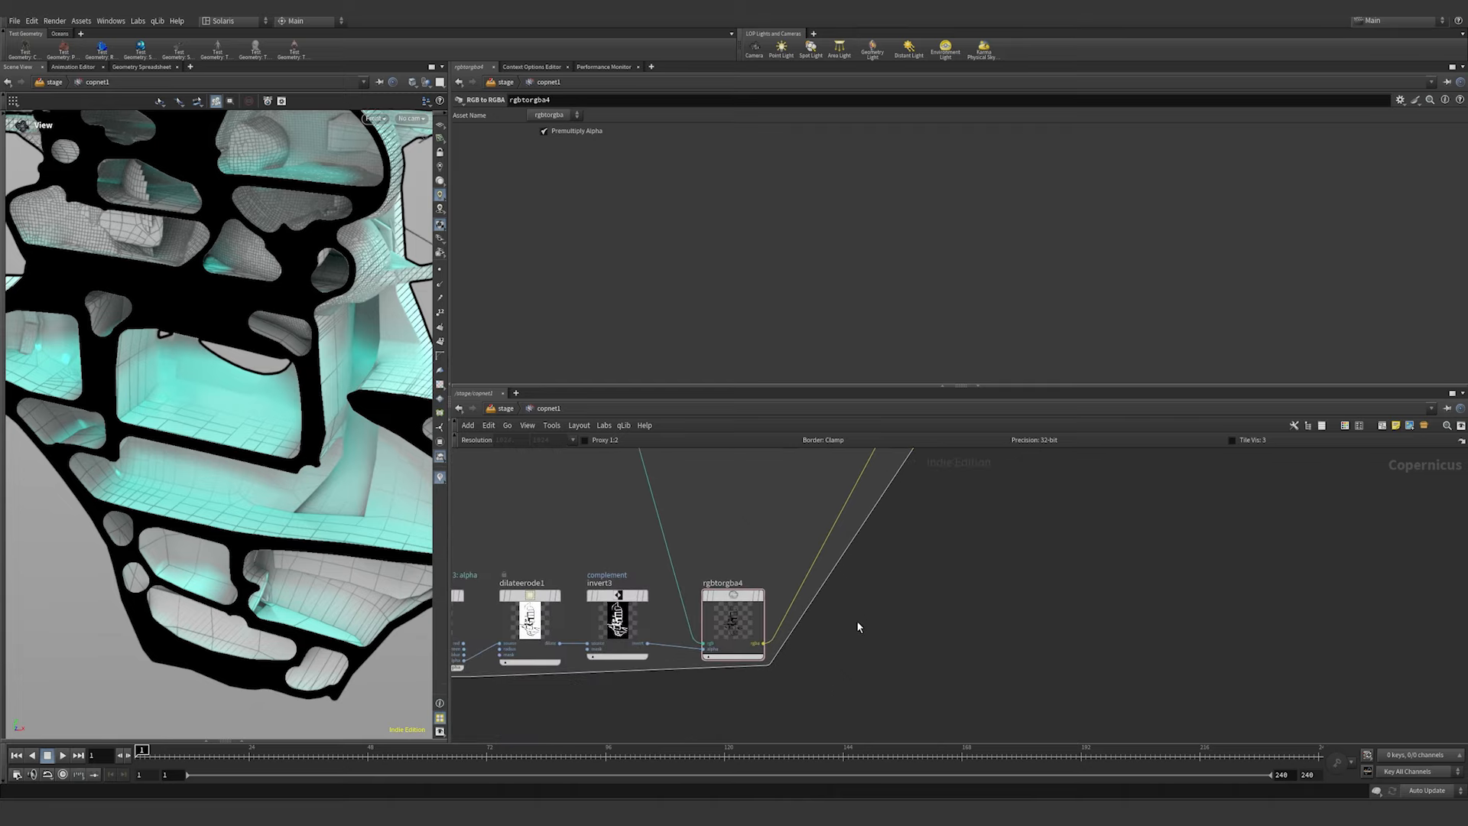
key("Tab")
type("dilate")
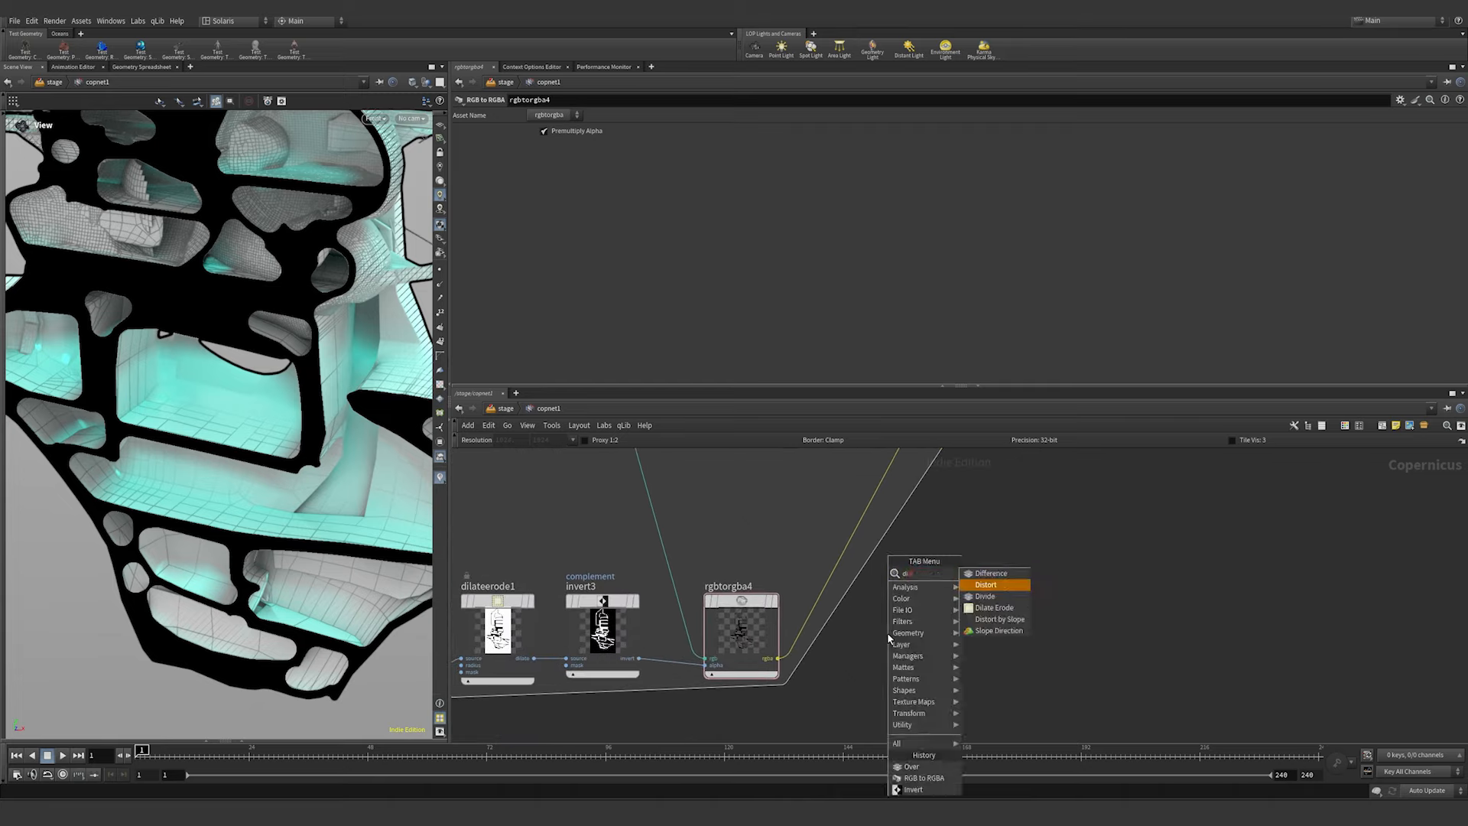
key("Return")
left_click(874, 611)
left_click(778, 658)
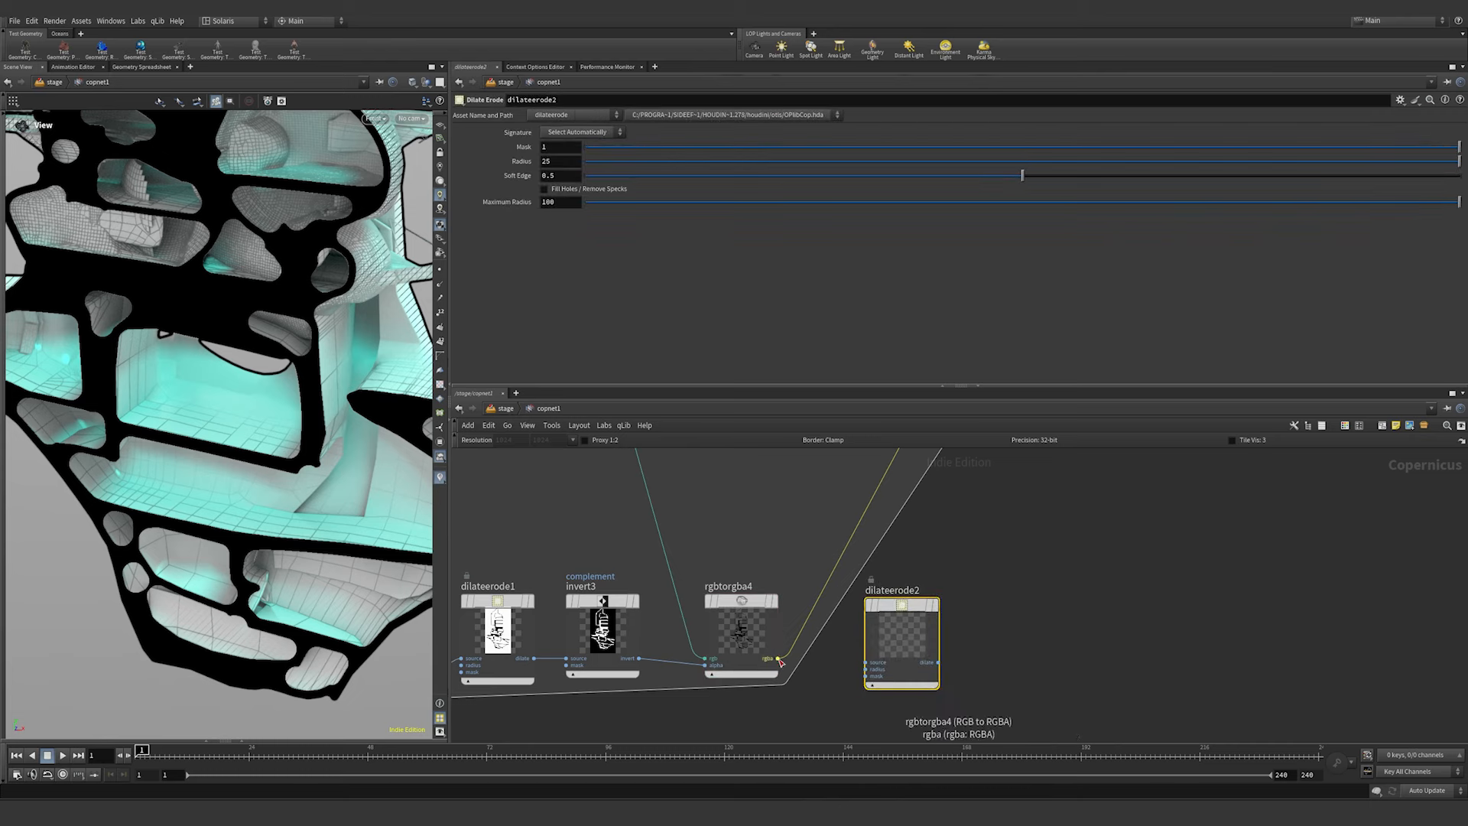
left_click(860, 663)
left_click_drag(904, 608, 908, 600)
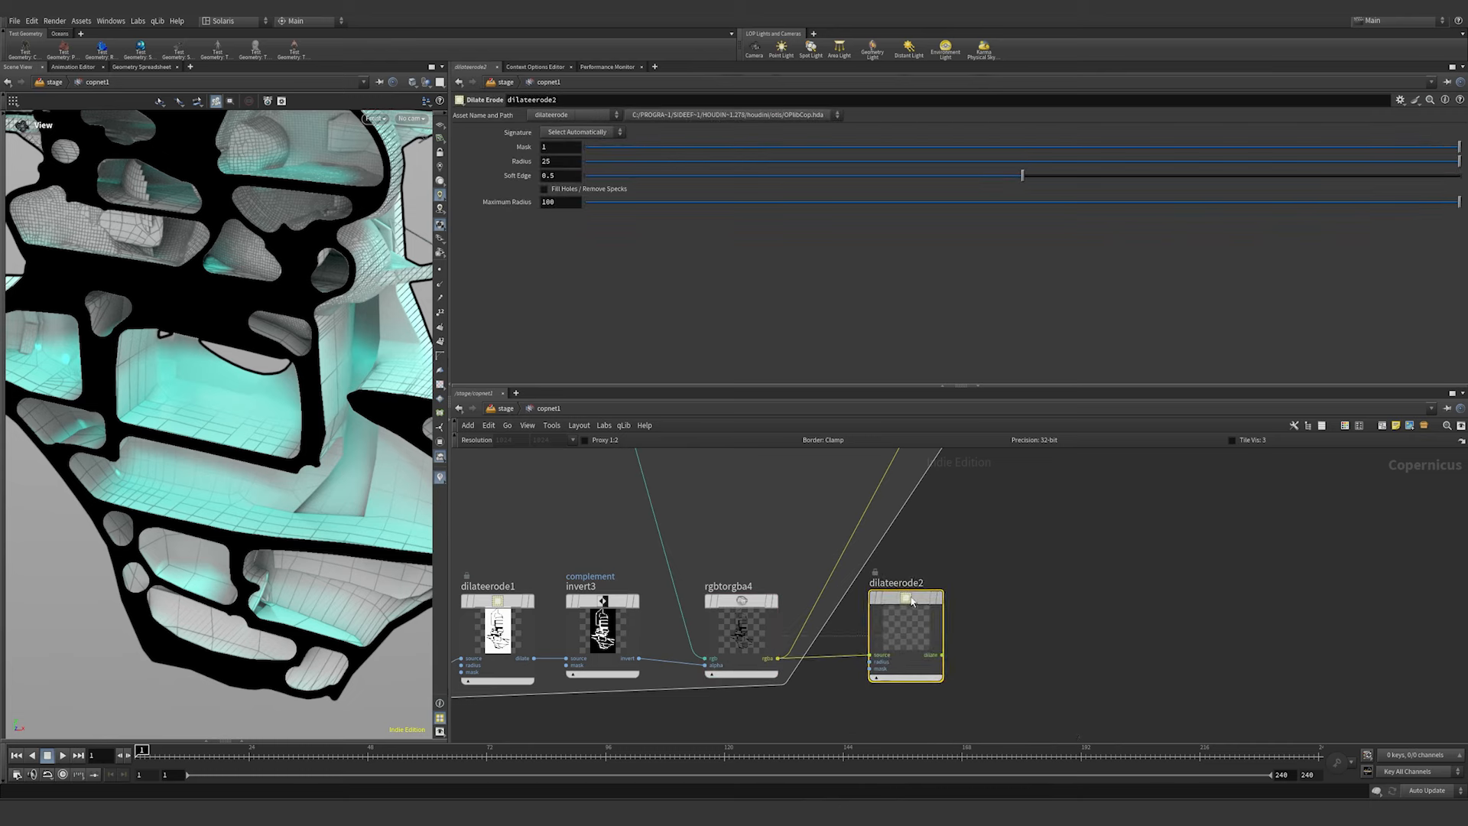
left_click(940, 598)
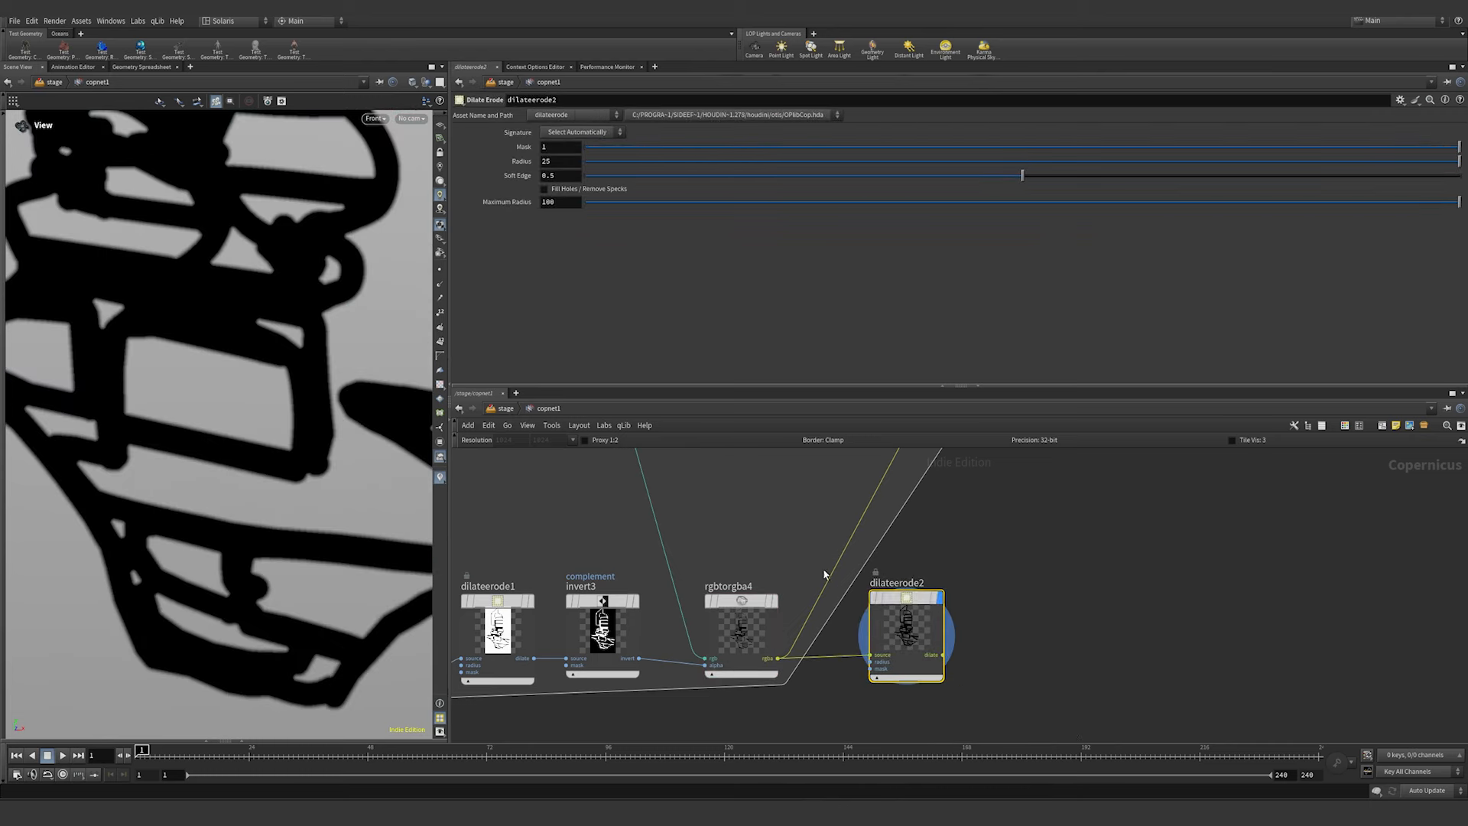
left_click_drag(943, 162, 1043, 162)
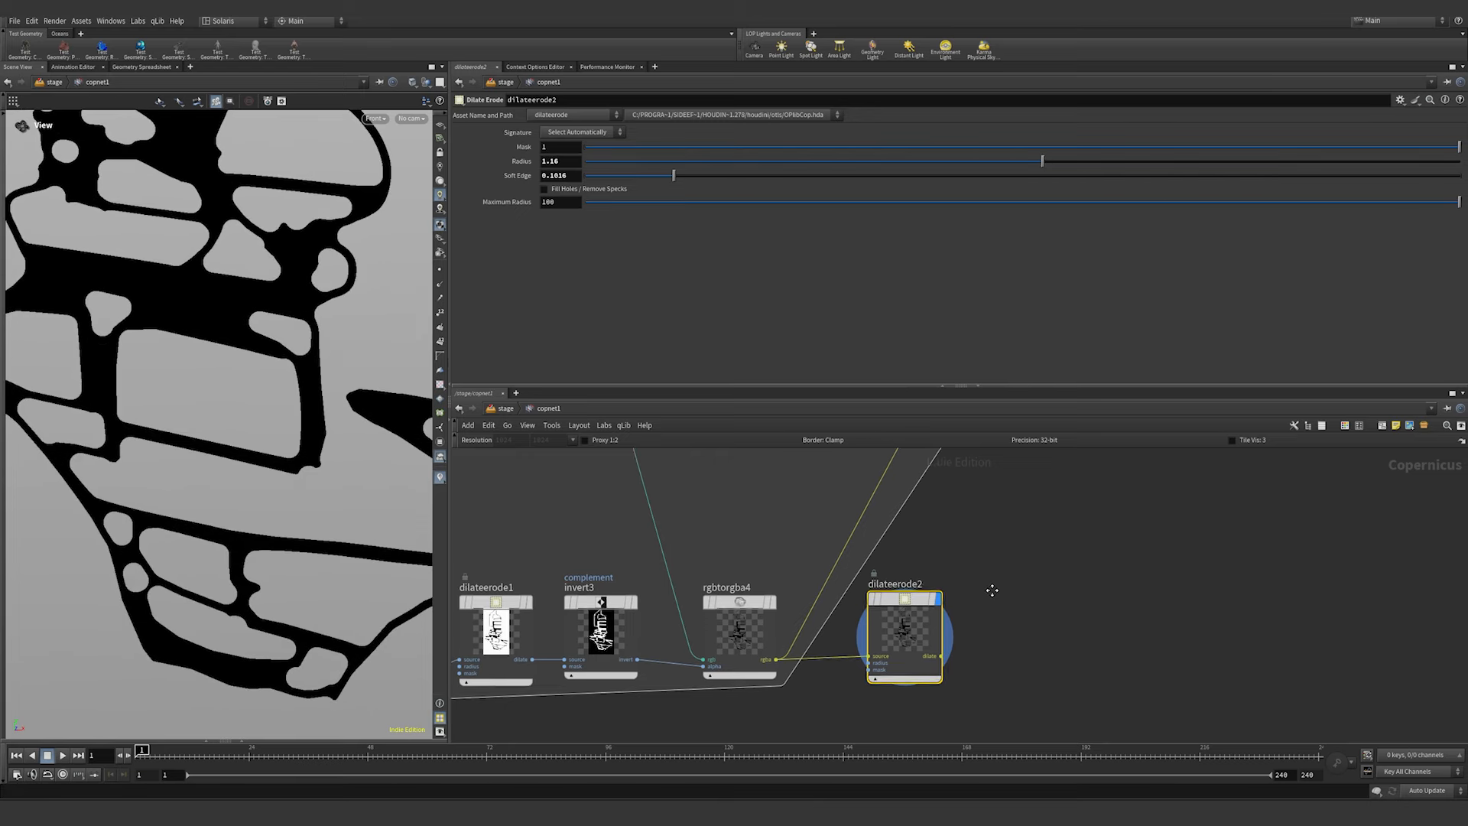
- Add a Blur node beside dilateerode2 and wire dilateerode2's dilate output into its source input
middle_click_drag(990, 589, 953, 595)
key("Tab")
type("blu")
key("Return")
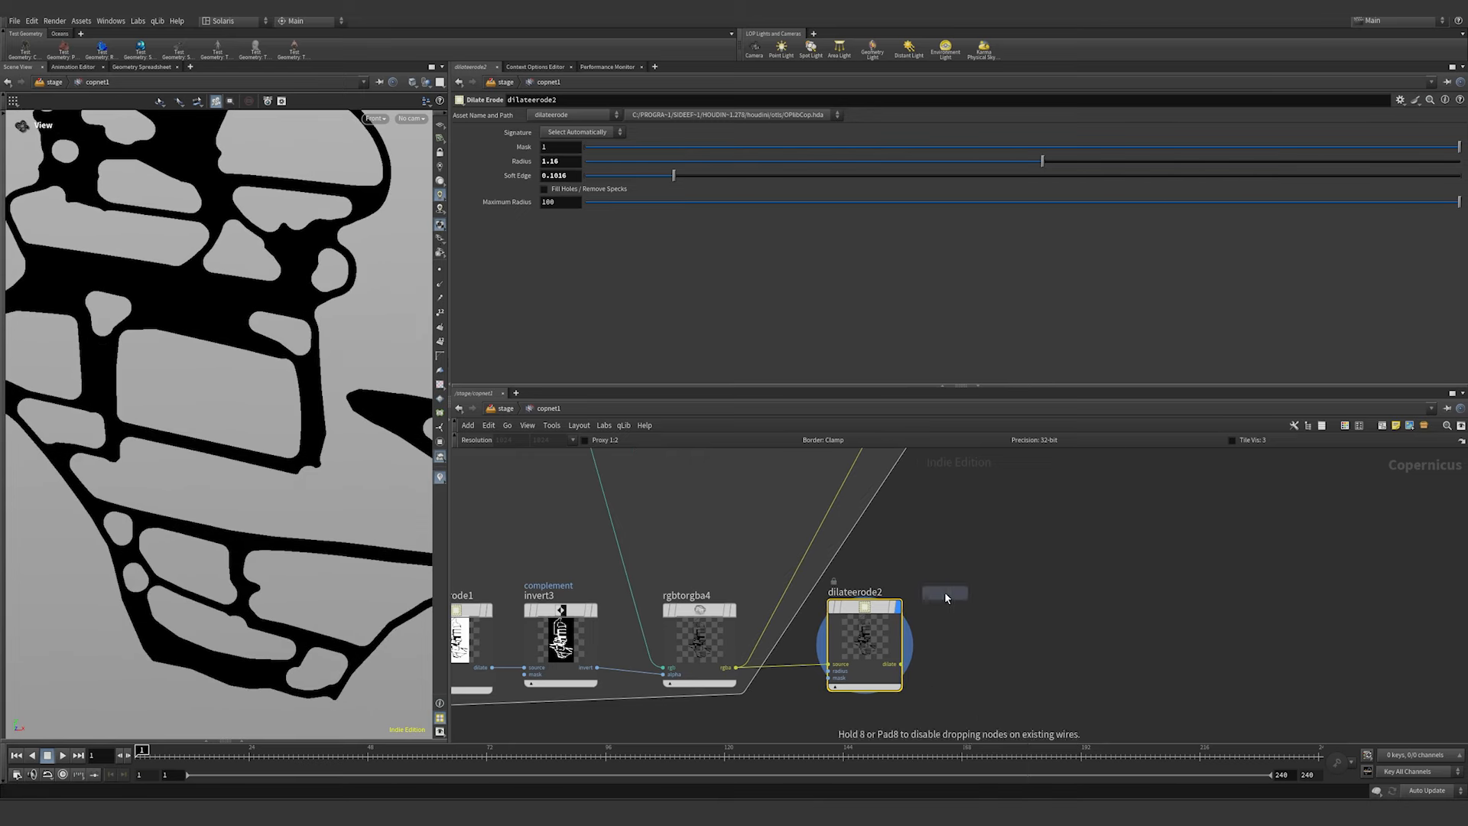
left_click(943, 592)
left_click(901, 665)
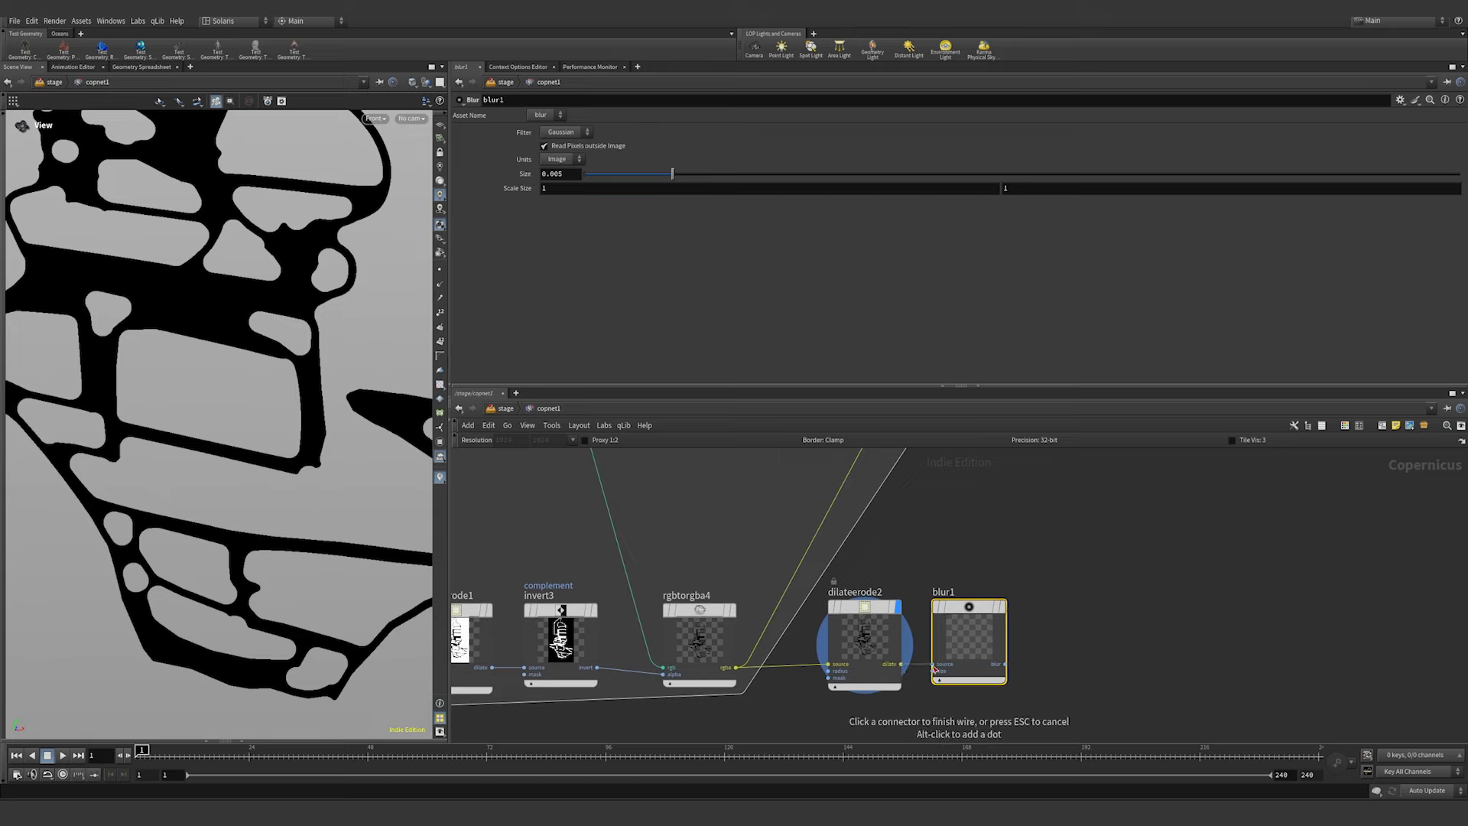
left_click(934, 666)
- Display blur1 and set its blur size to about 0.0026
scroll(1061, 565, "up", 3)
left_click(1002, 552)
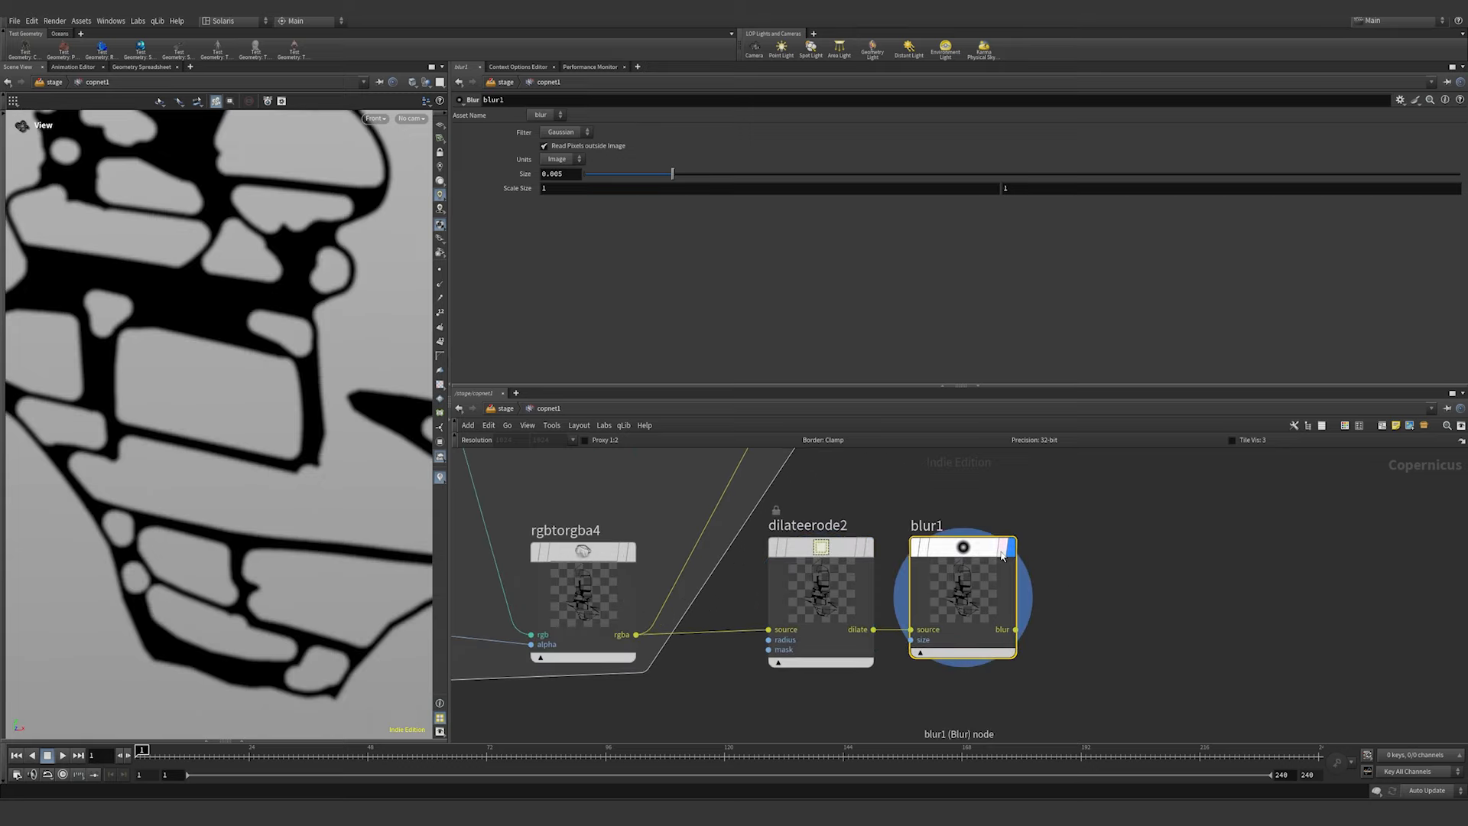
mouse_move(628, 174)
left_mouse_down()
mouse_move(610, 176)
mouse_move(630, 175)
left_mouse_up()
- Add an Add-mode Blend node after blur1
middle_click_drag(1106, 589, 1048, 586)
key("Tab")
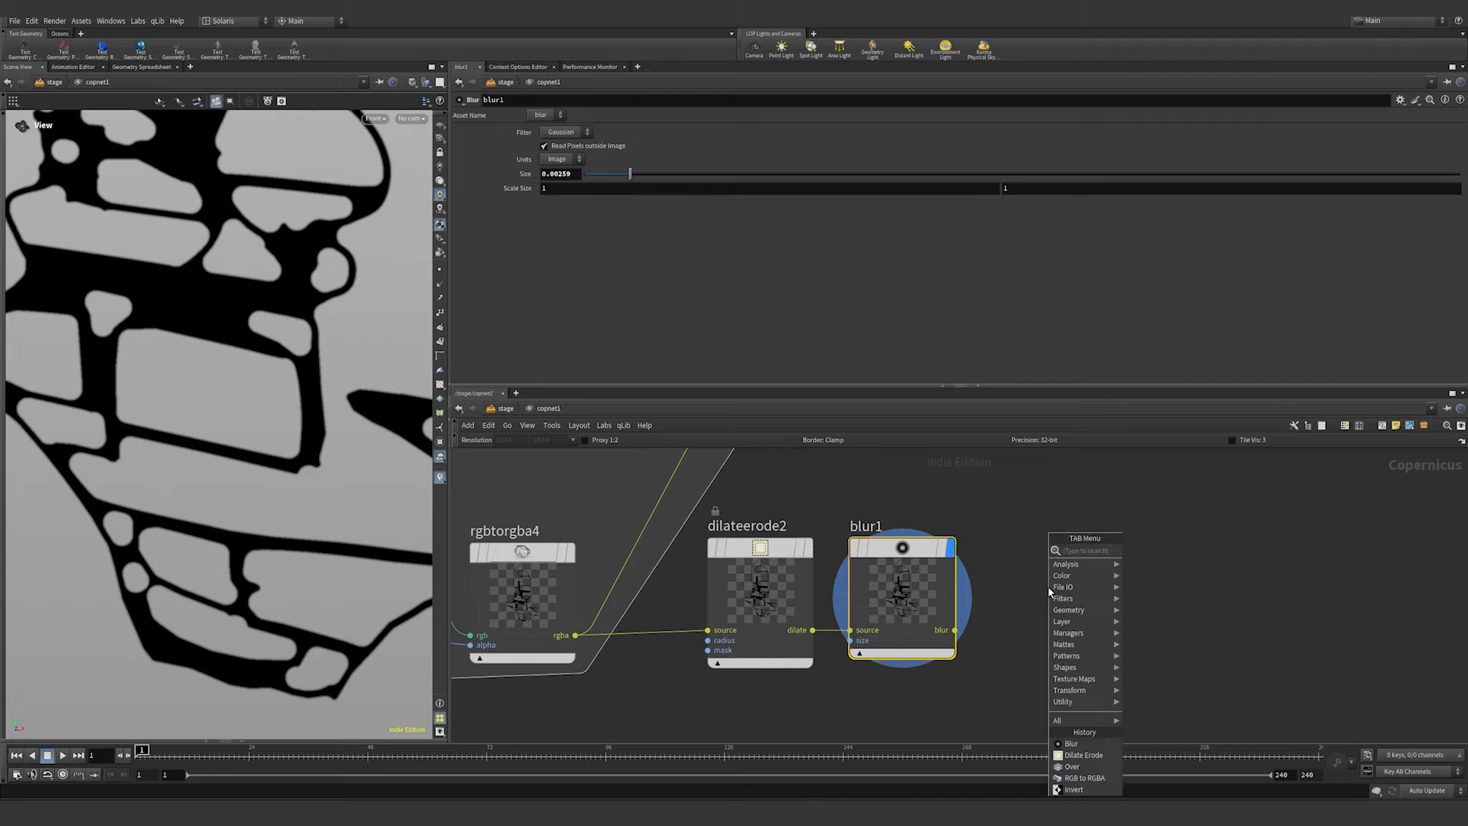
type("null")
key("Return")
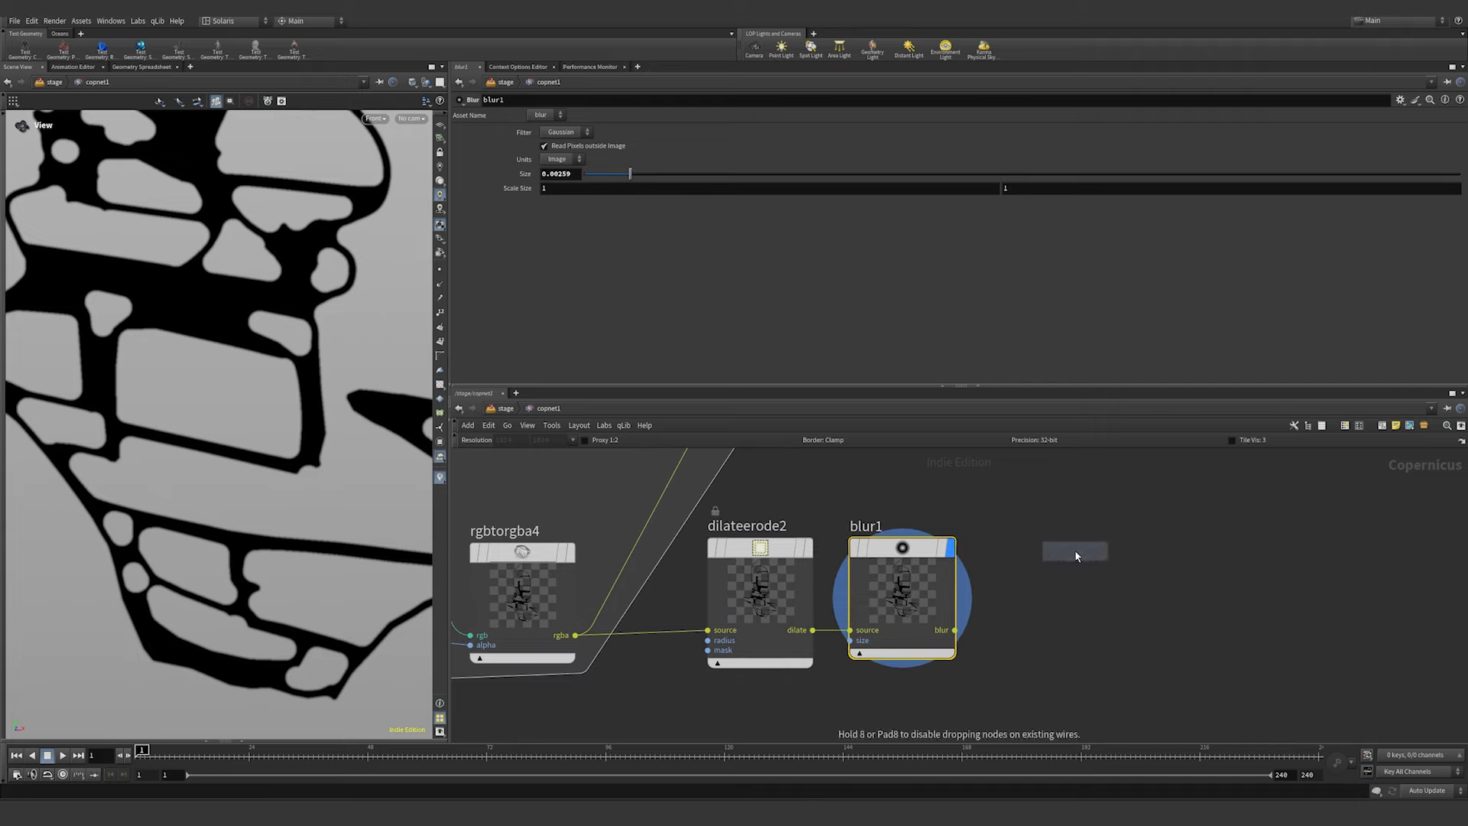
left_click(1076, 555)
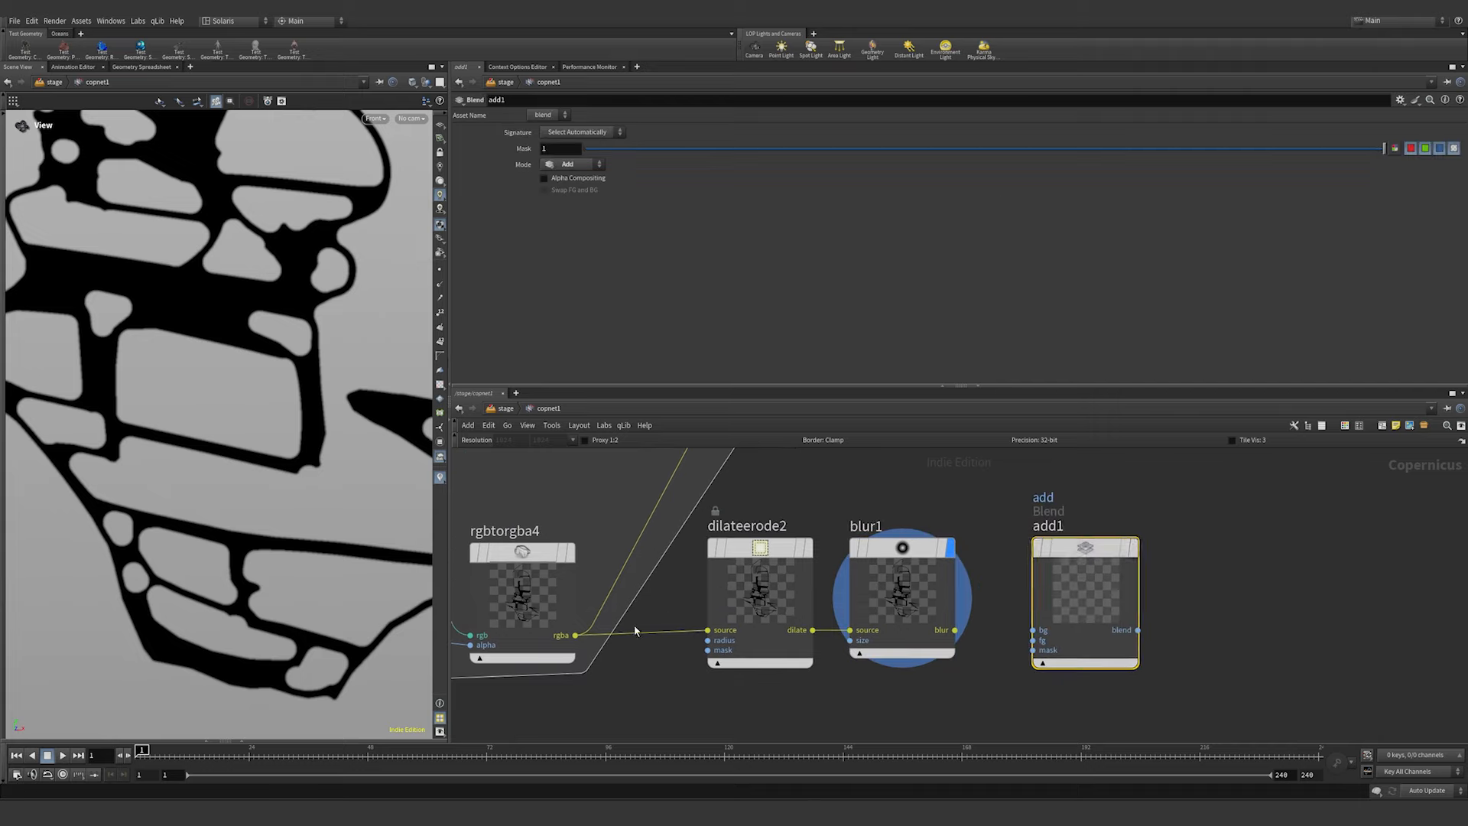
- Wire rgbtorgba4's rgba output into add1's fg input and blur1's output into its bg input, and display add1
left_click(575, 634)
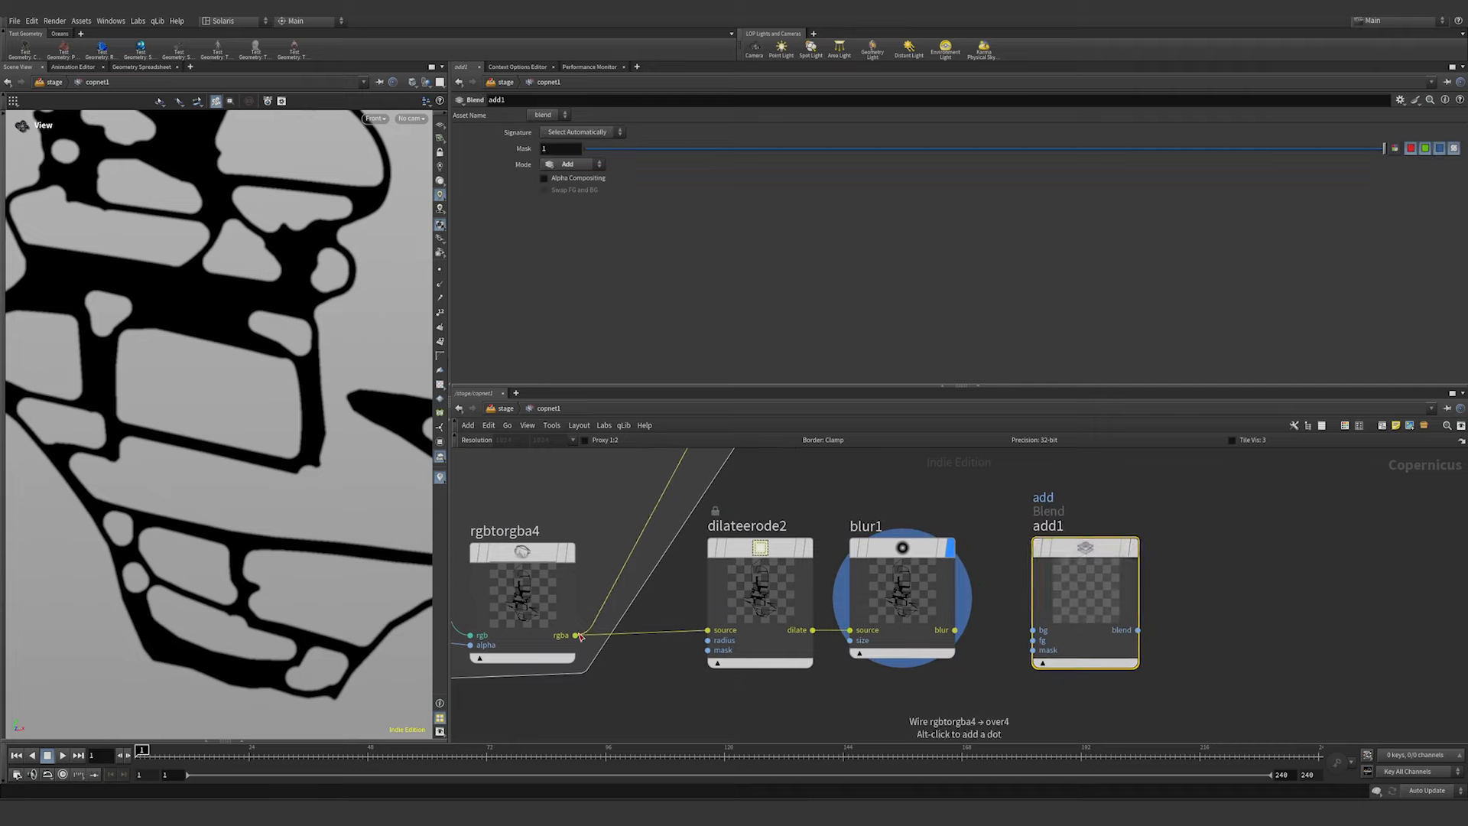
left_click(1033, 640)
left_click(955, 630)
left_click(1033, 630)
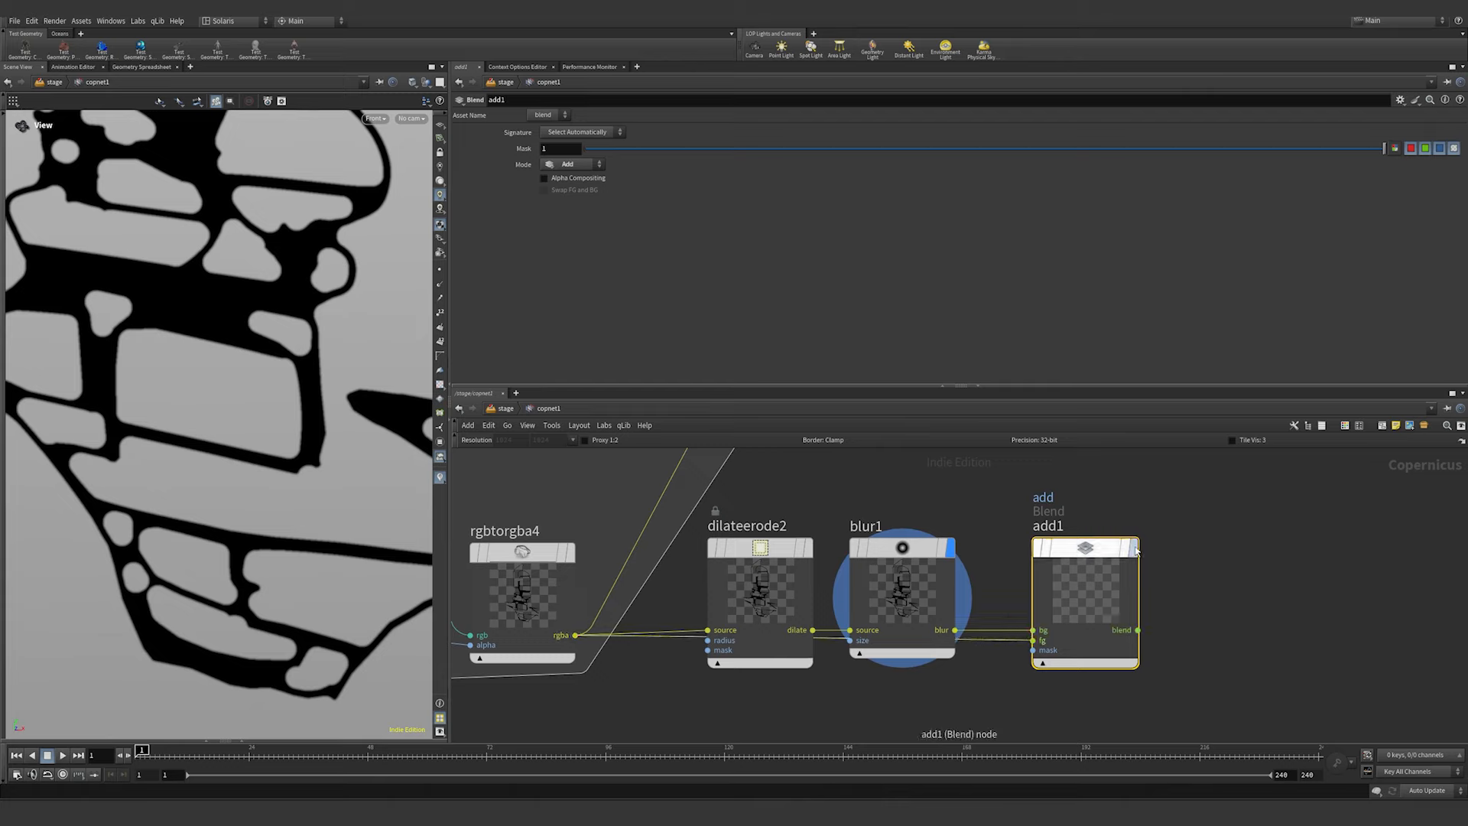
left_click(1135, 549)
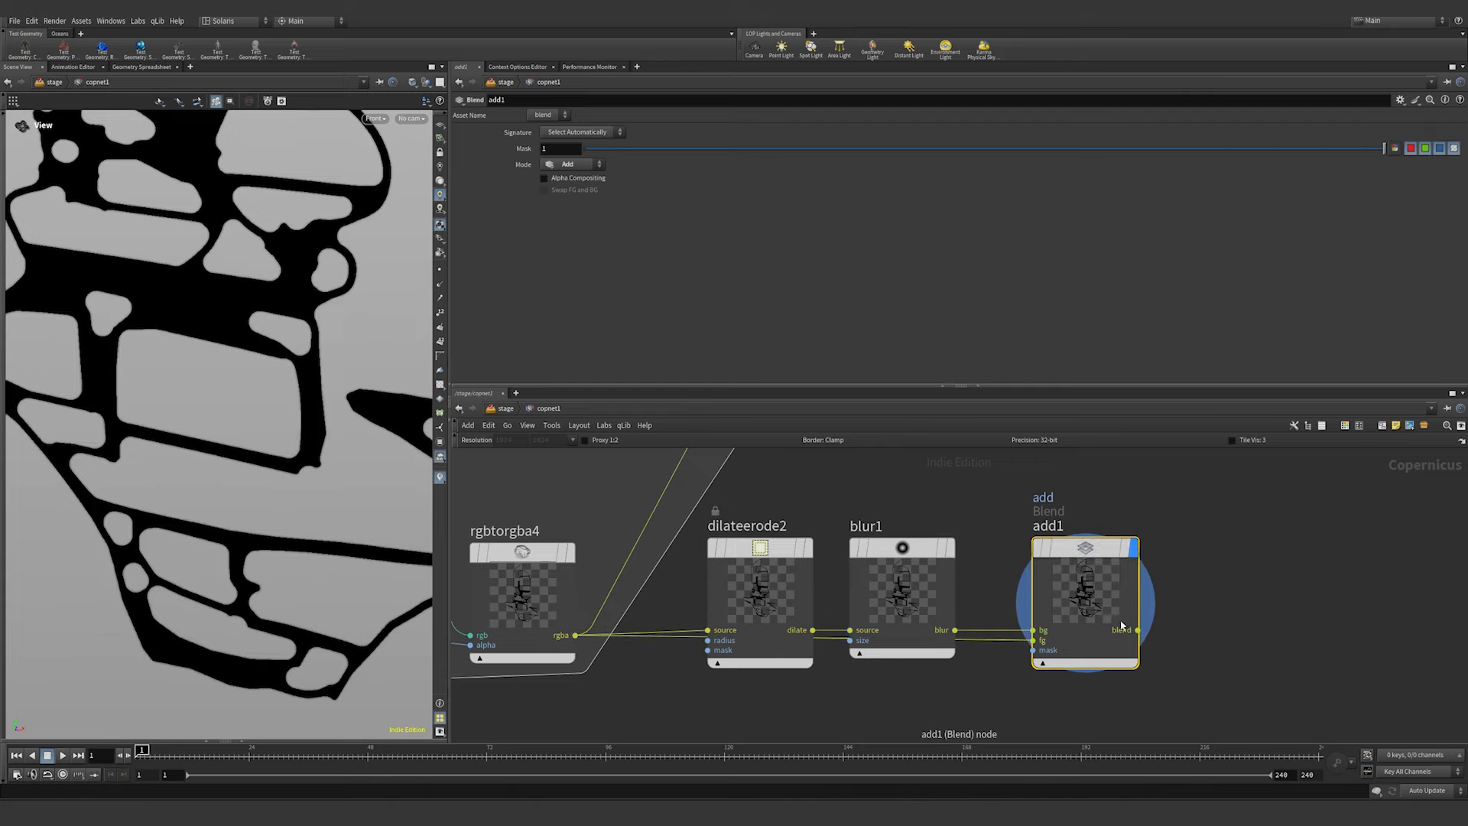
- Rewire over4's fg input so it comes from add1's blend output instead of rgbtorgba4
scroll(1205, 557, "down", 3)
scroll(851, 566, "up", 1)
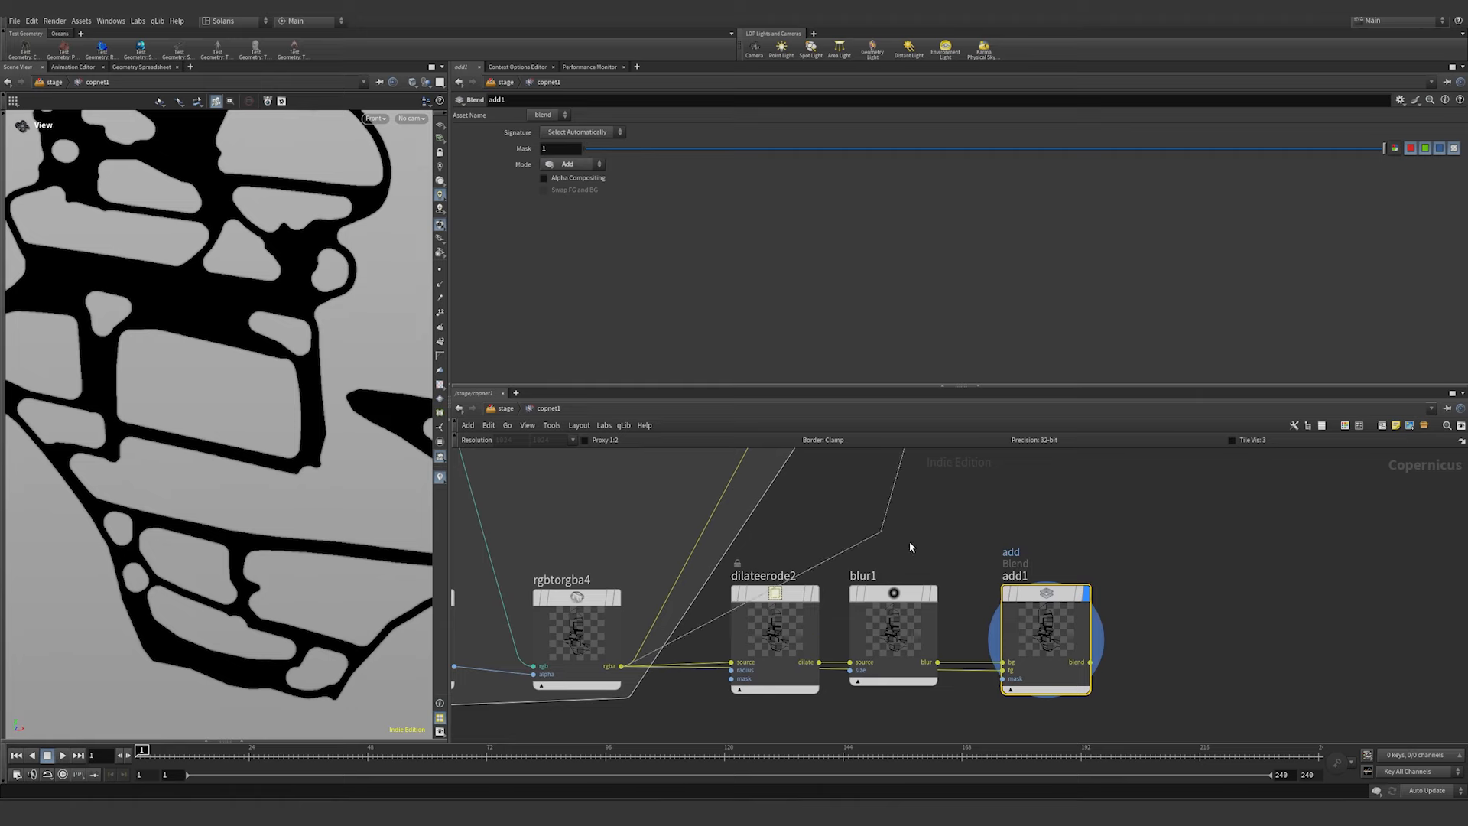
scroll(1124, 642, "down", 5)
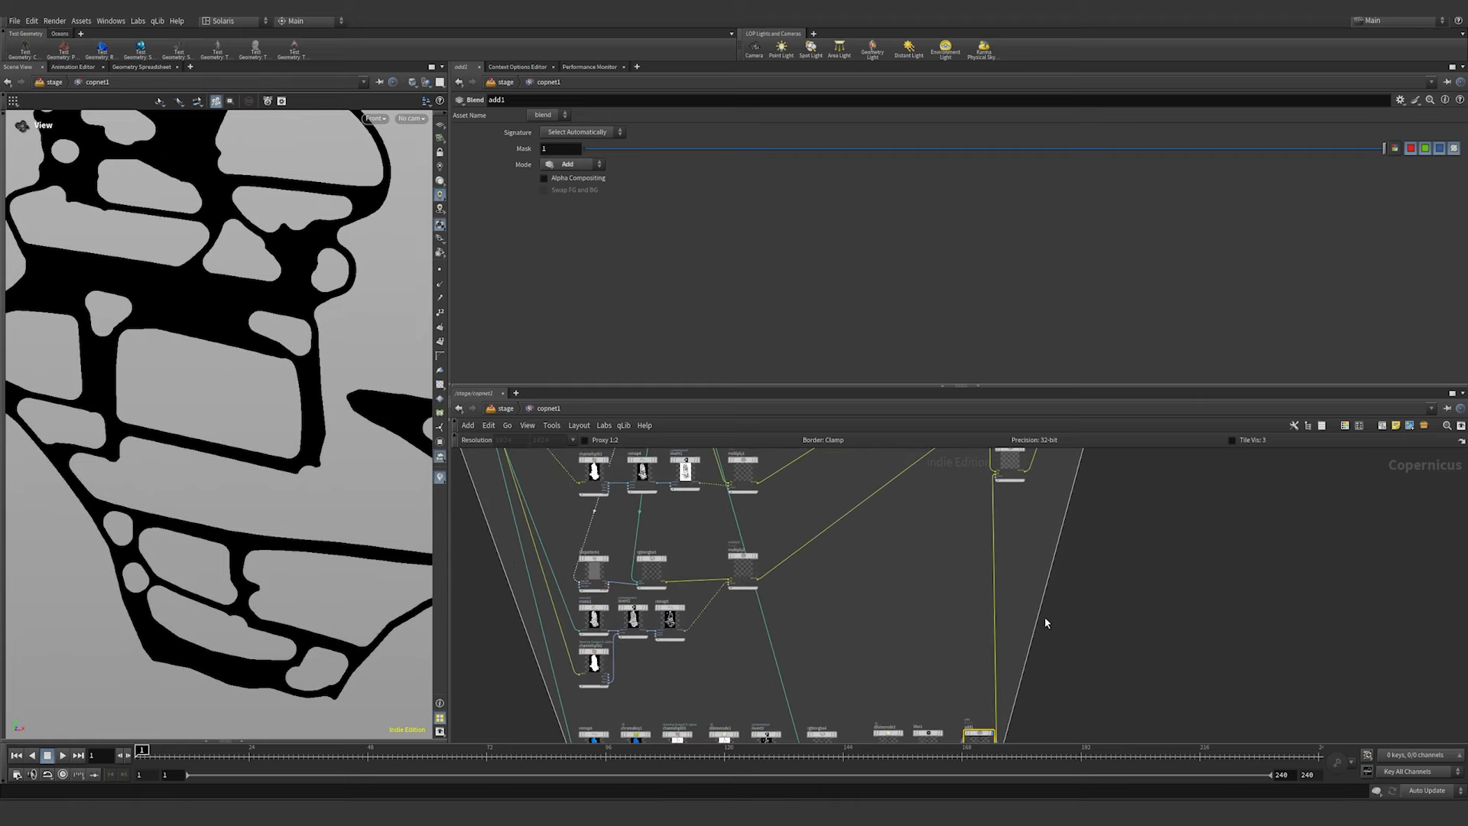
- Move the four over nodes and block_end1 together farther from the layer branches, and display block_end1
left_click_drag(950, 478, 1158, 628)
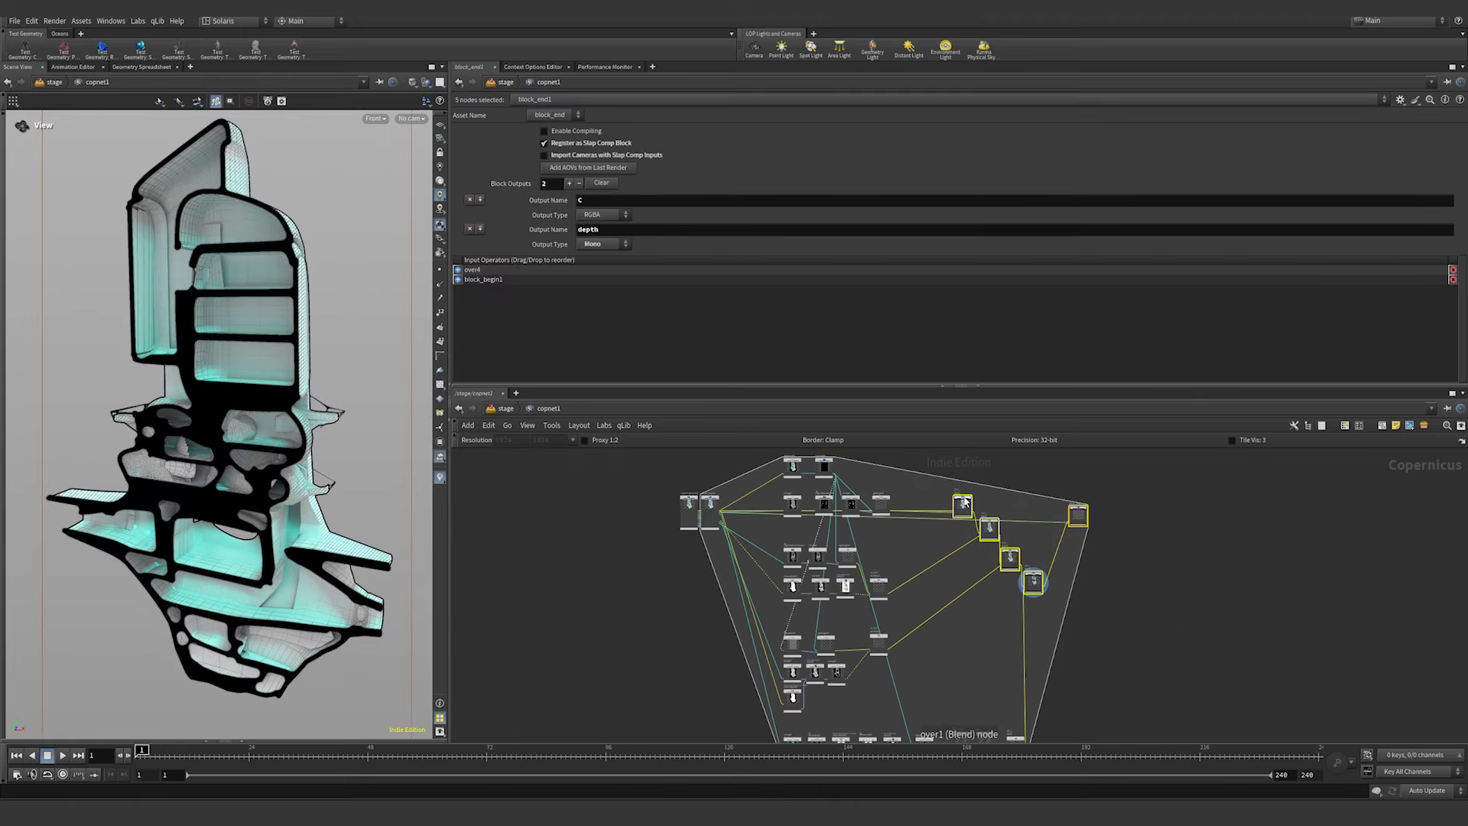
left_click_drag(963, 504, 1018, 507)
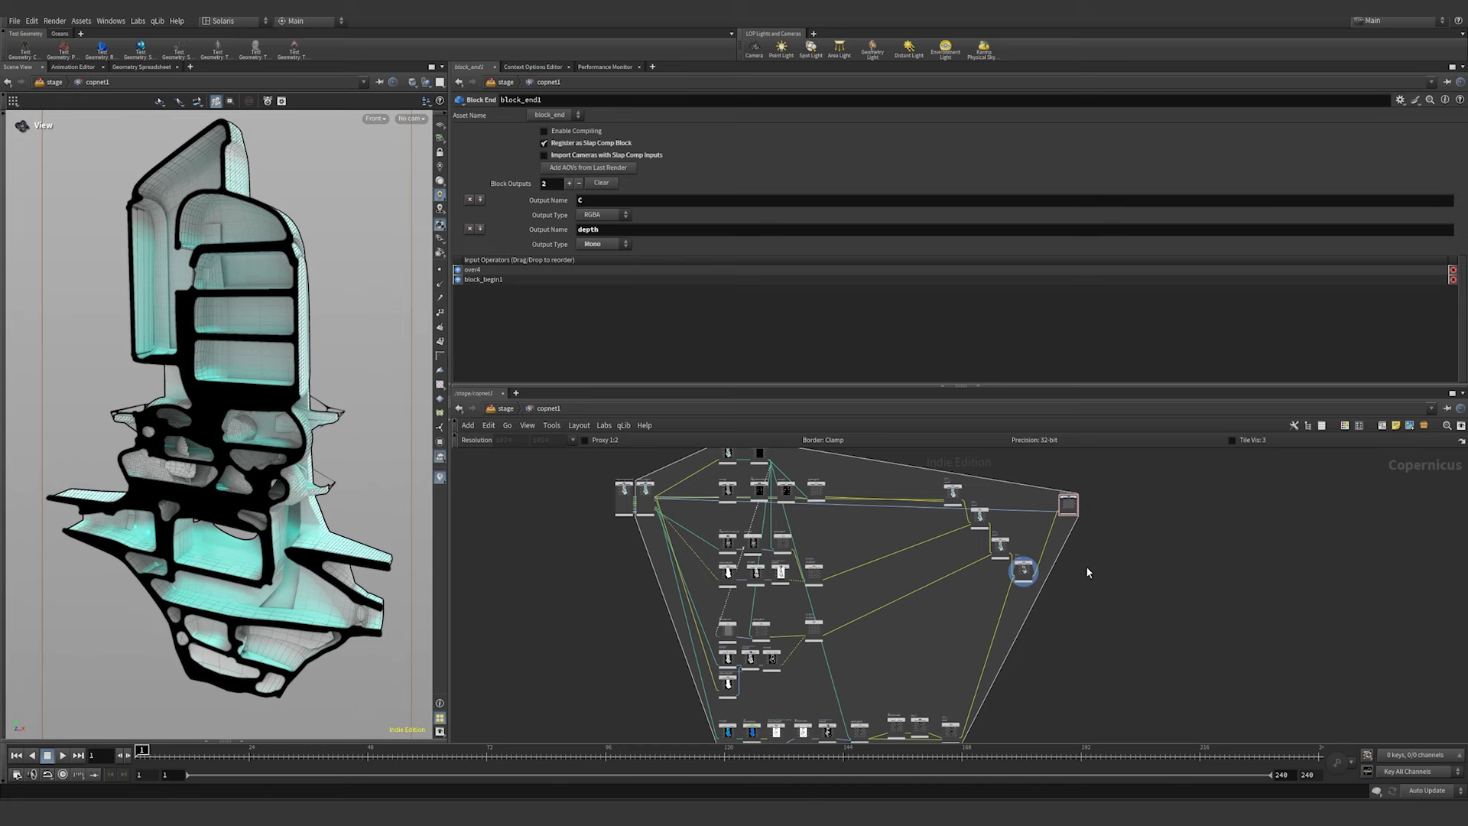
scroll(1074, 503, "up", 5)
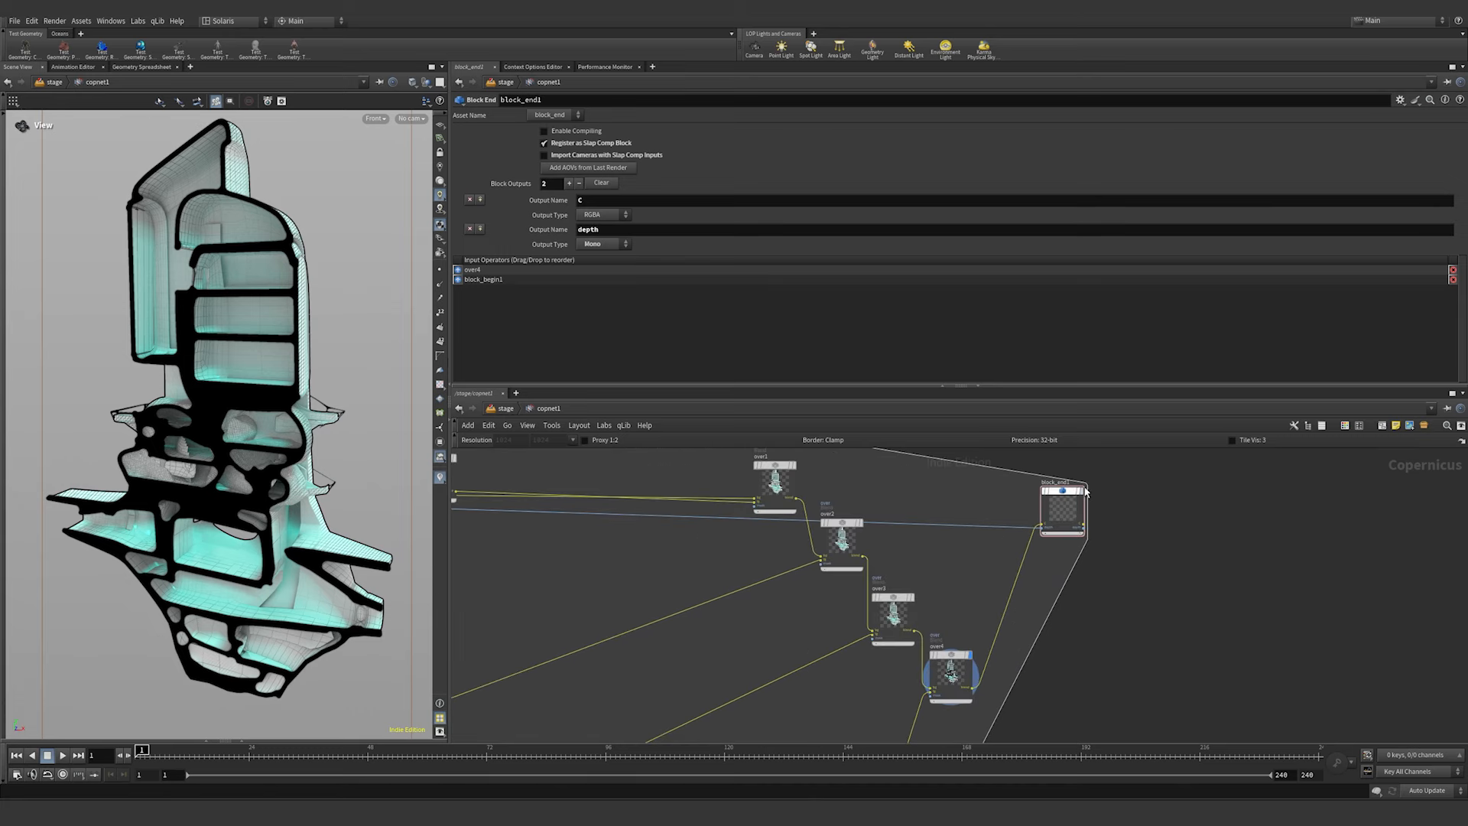
left_click(1083, 490)
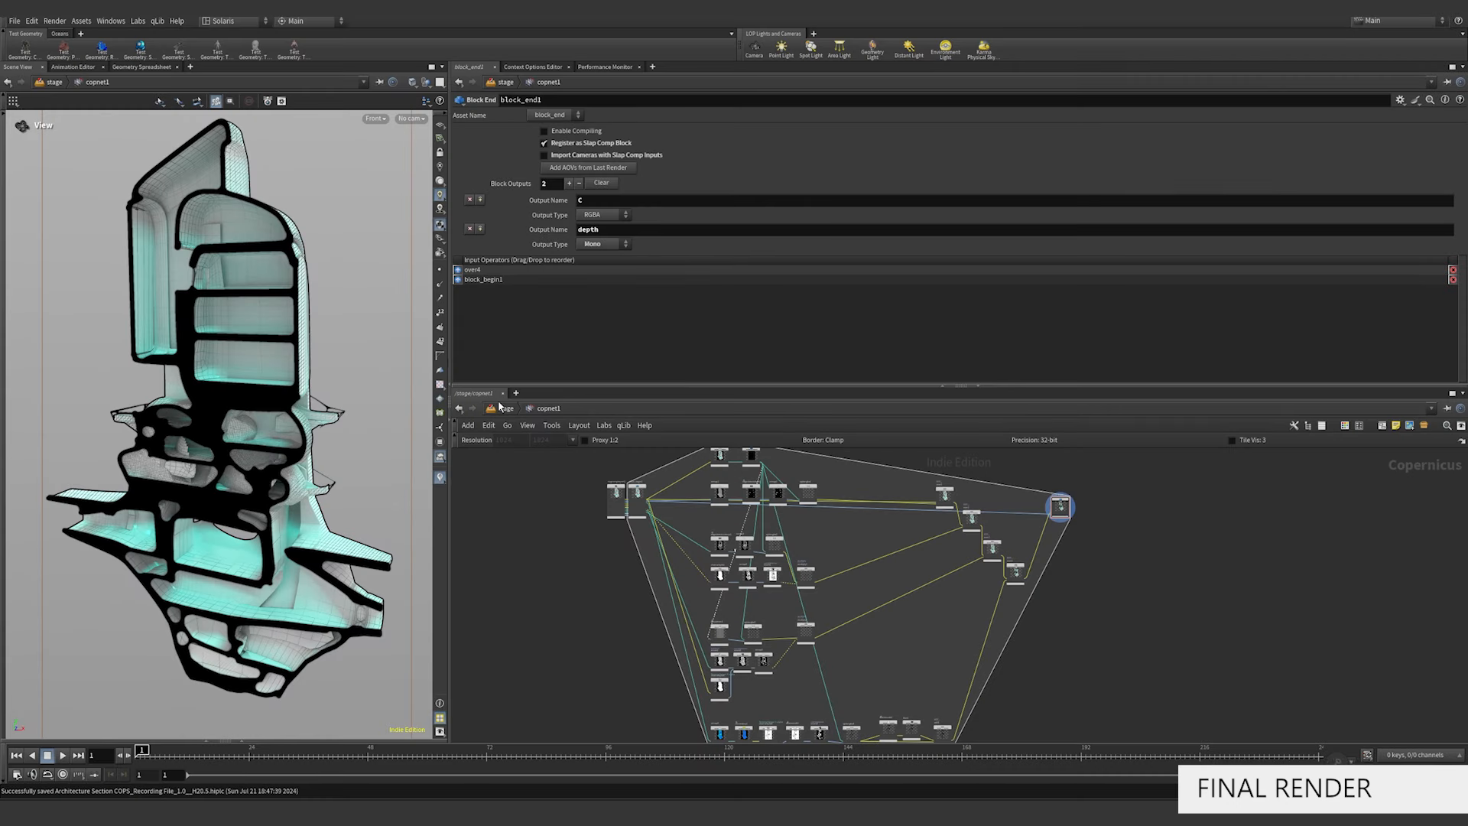
- At the stage level, add one slap comp entry to usdrender_rop1 and set its source to COP Network
left_click(505, 408)
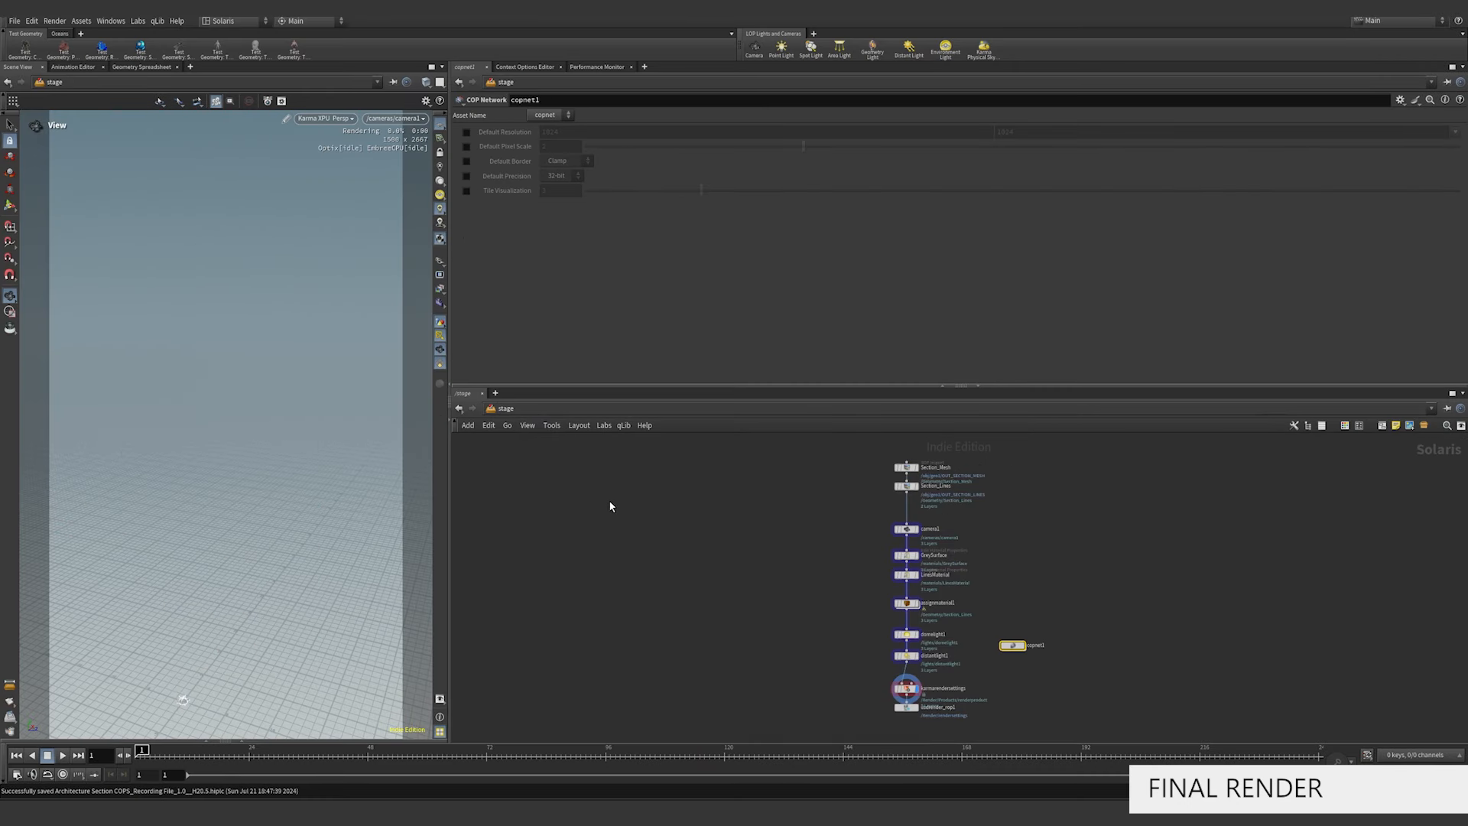
left_click(440, 304)
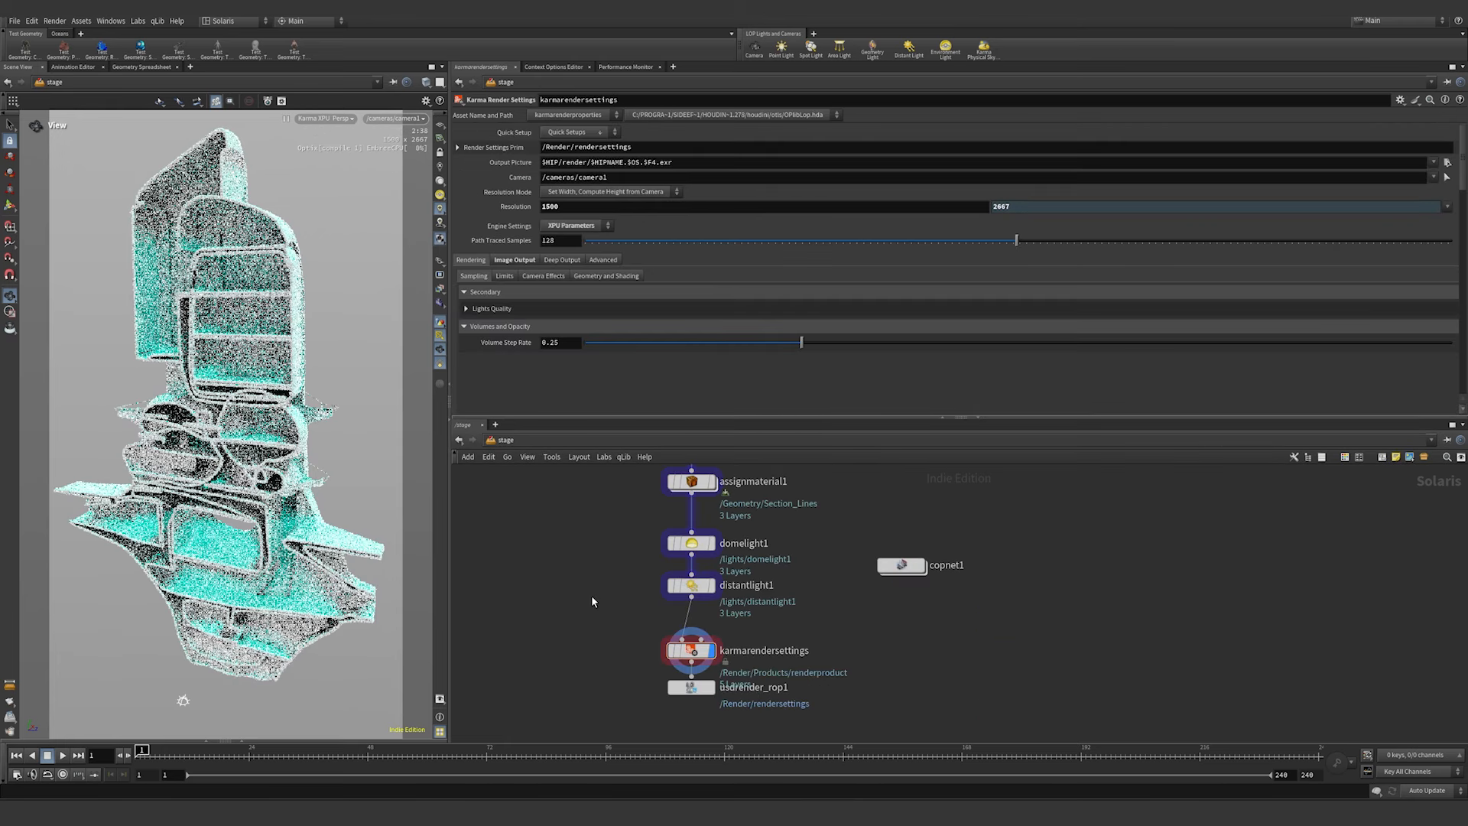
left_click(687, 687)
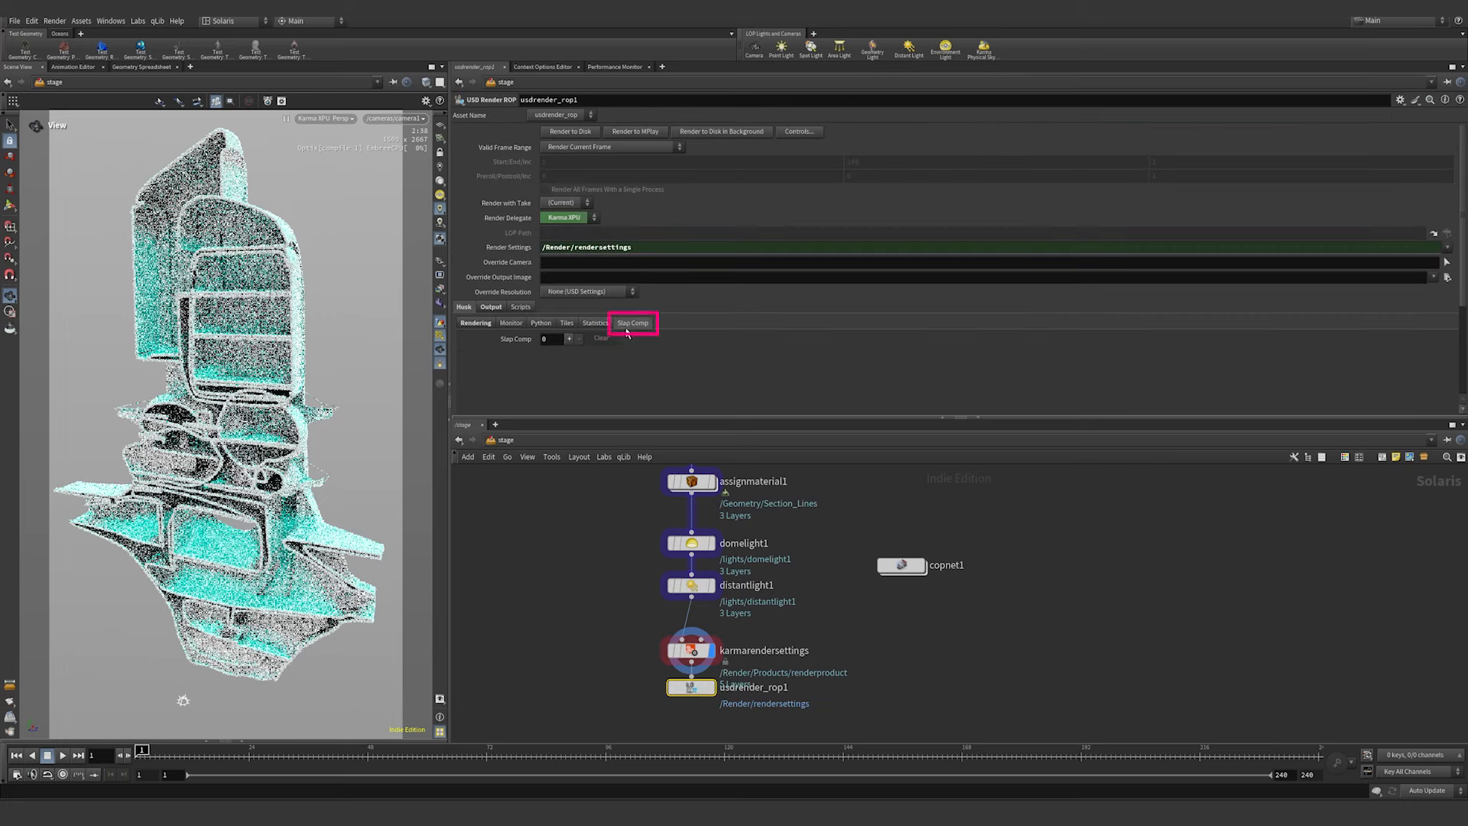
left_click(570, 339)
scroll(559, 359, "down", 1)
left_click(608, 324)
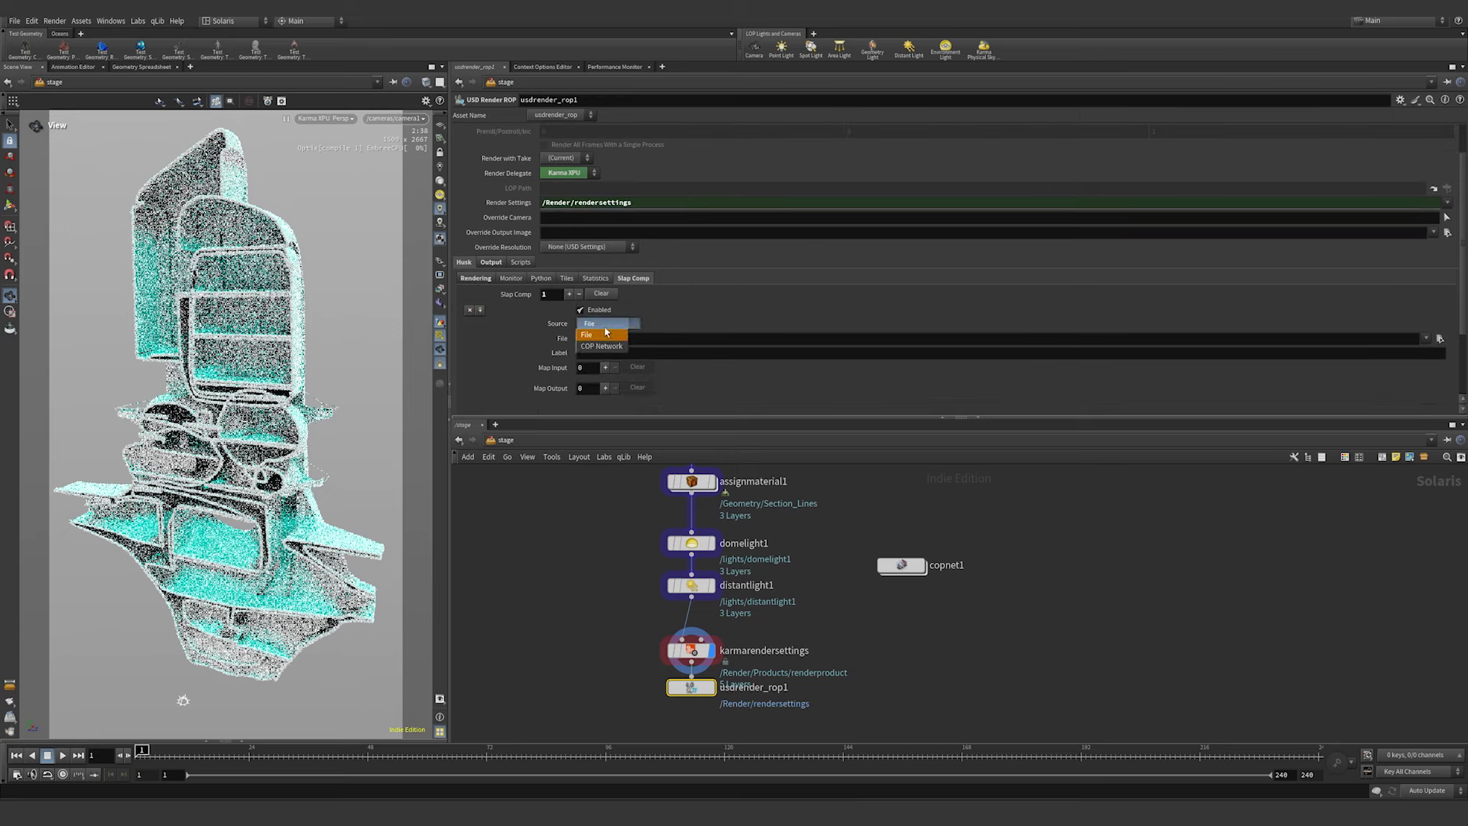
left_click(603, 347)
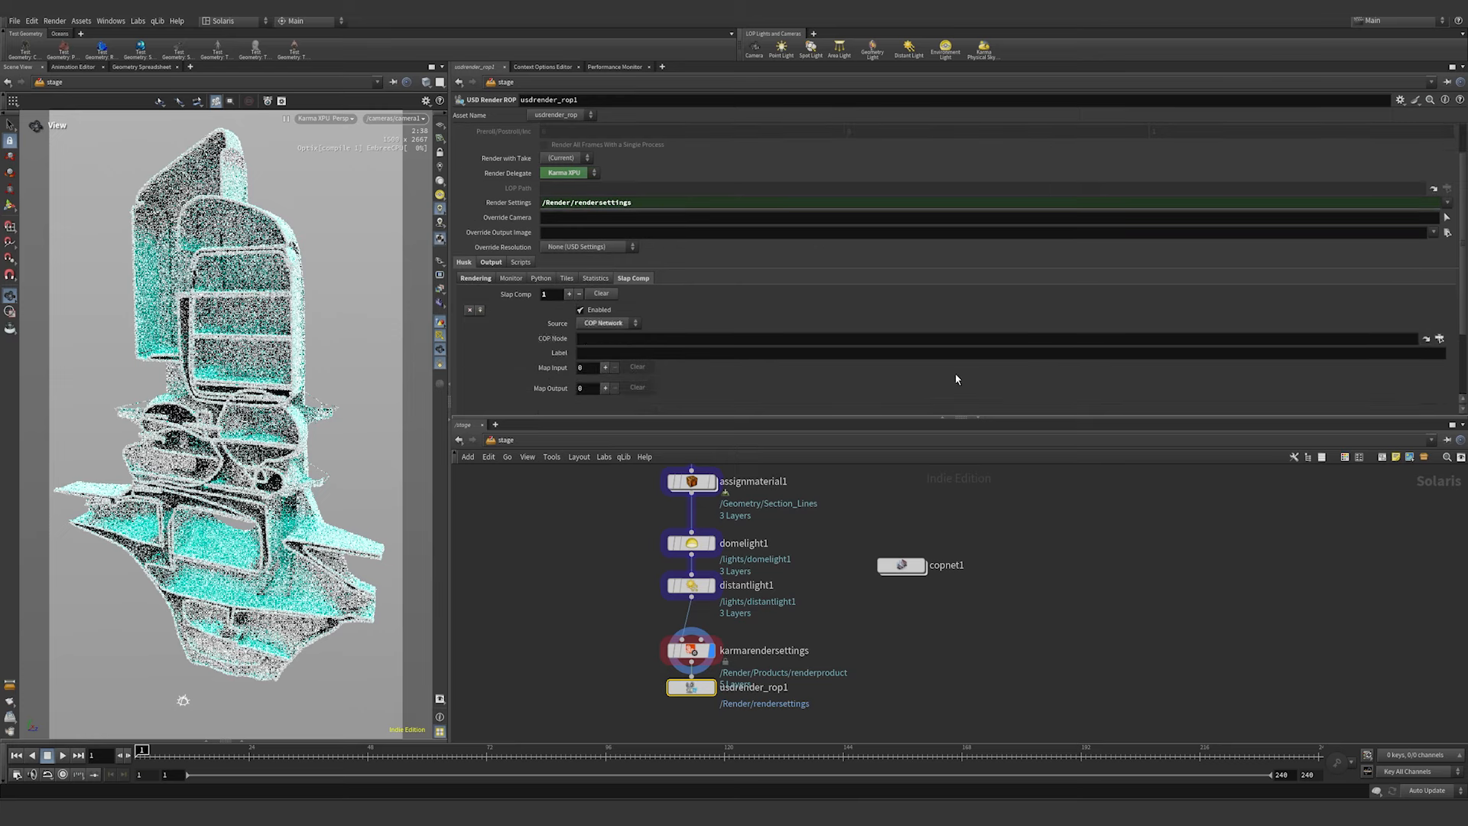
- Set the slap comp's COP node to /stage/copnet1/block_end1 and label it comp
left_click(1426, 339)
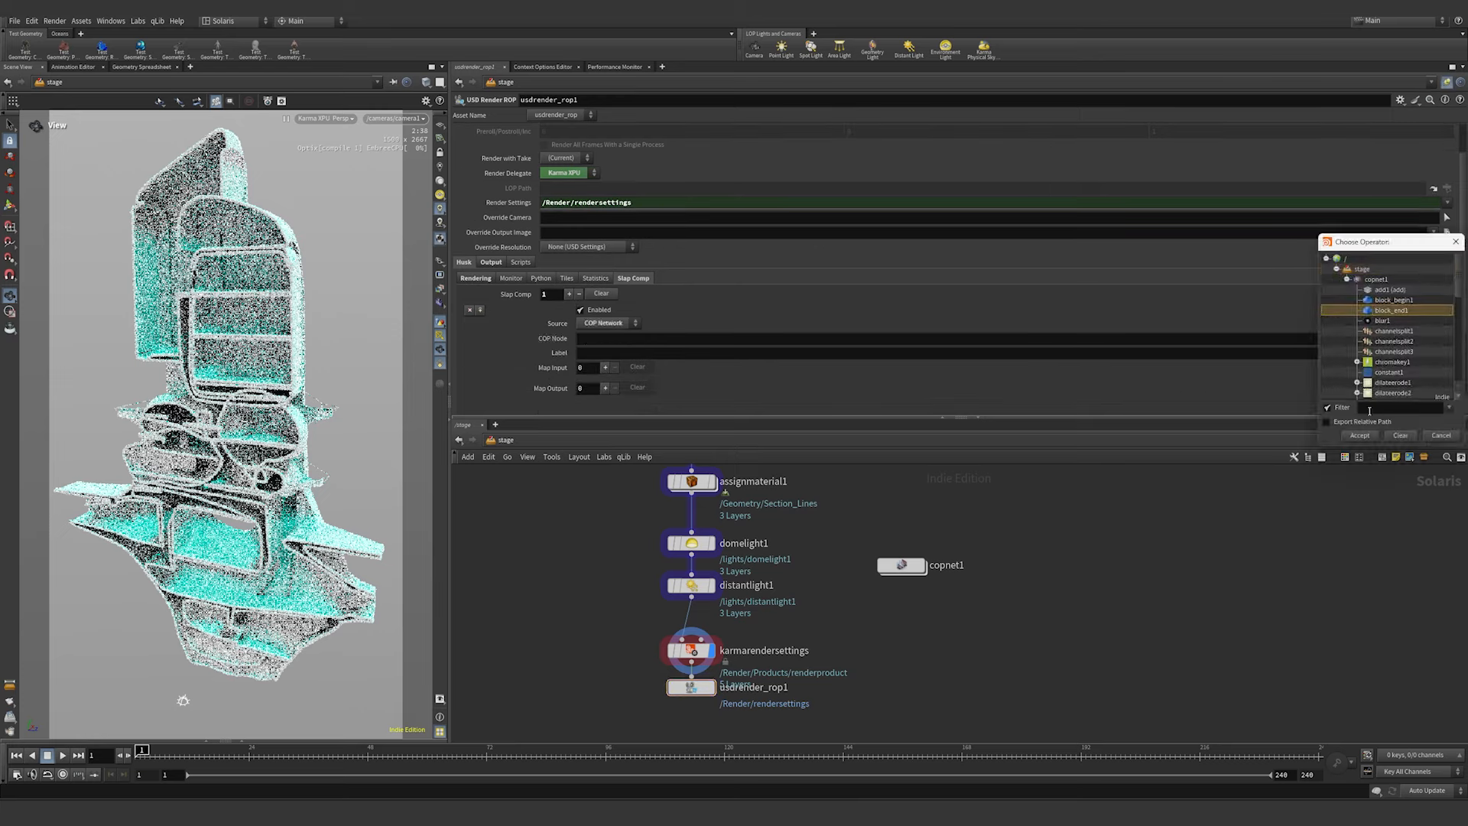
left_click(1360, 435)
left_click(920, 354)
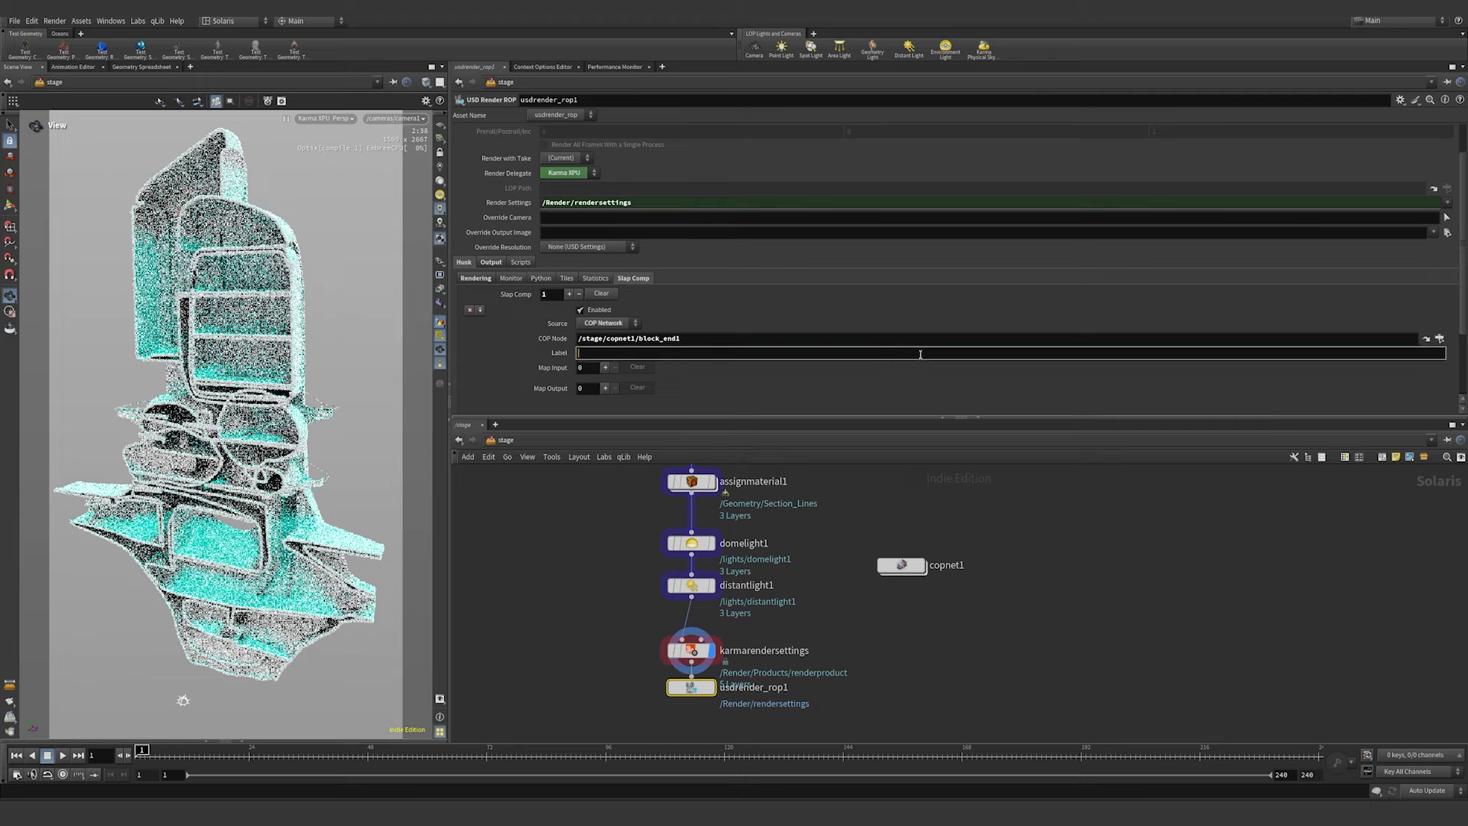
type("comp")
key("Return")
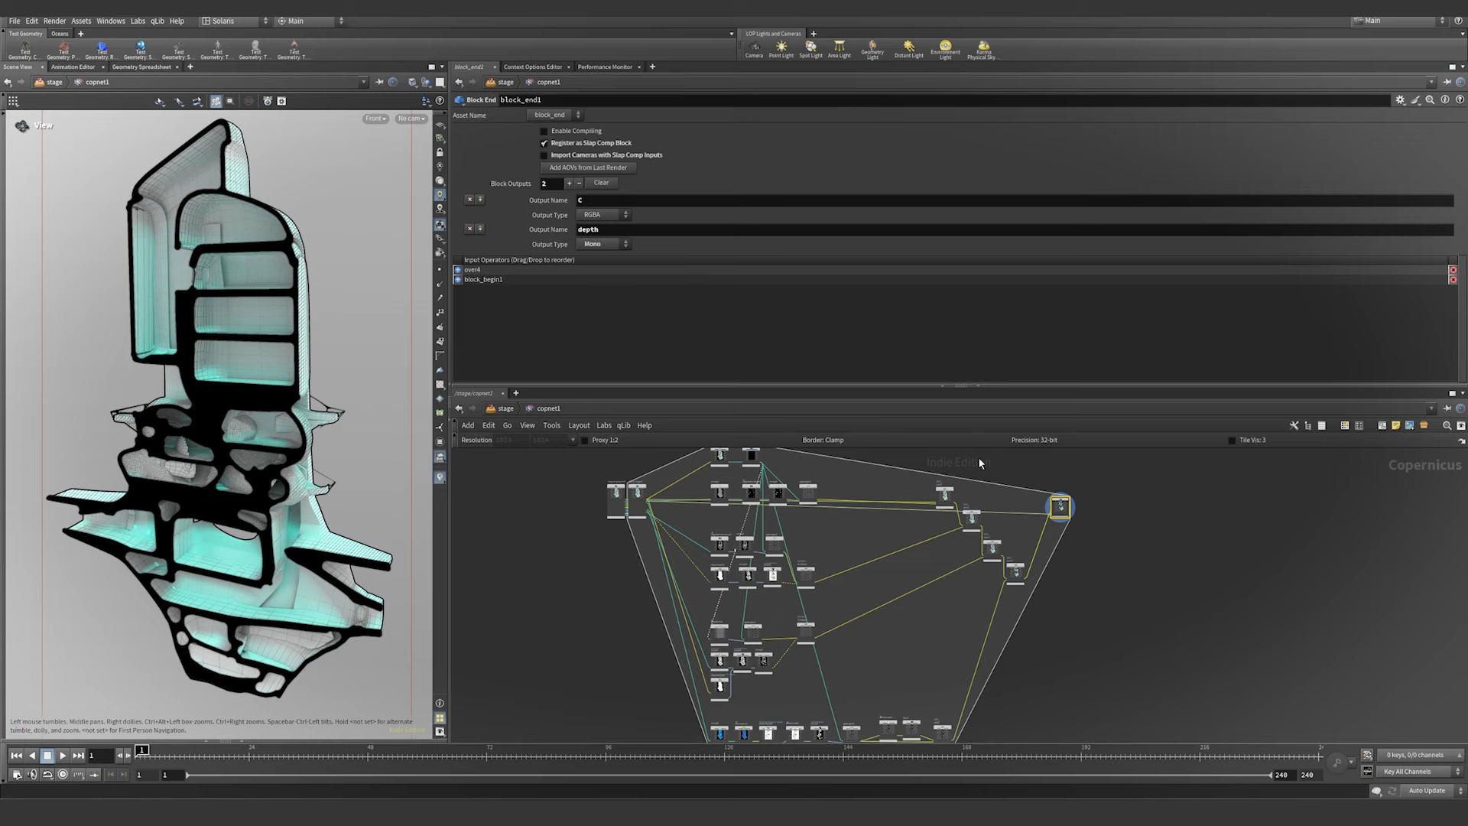
- In copnet1, add a ROP Image Output near tilepattern1 with COP path ../tilepattern1 and output file $HIP/render/$HIPNAME.$OS.$F4.jpg
middle_click_drag(904, 624, 926, 527)
scroll(740, 518, "up", 6)
left_click(750, 527)
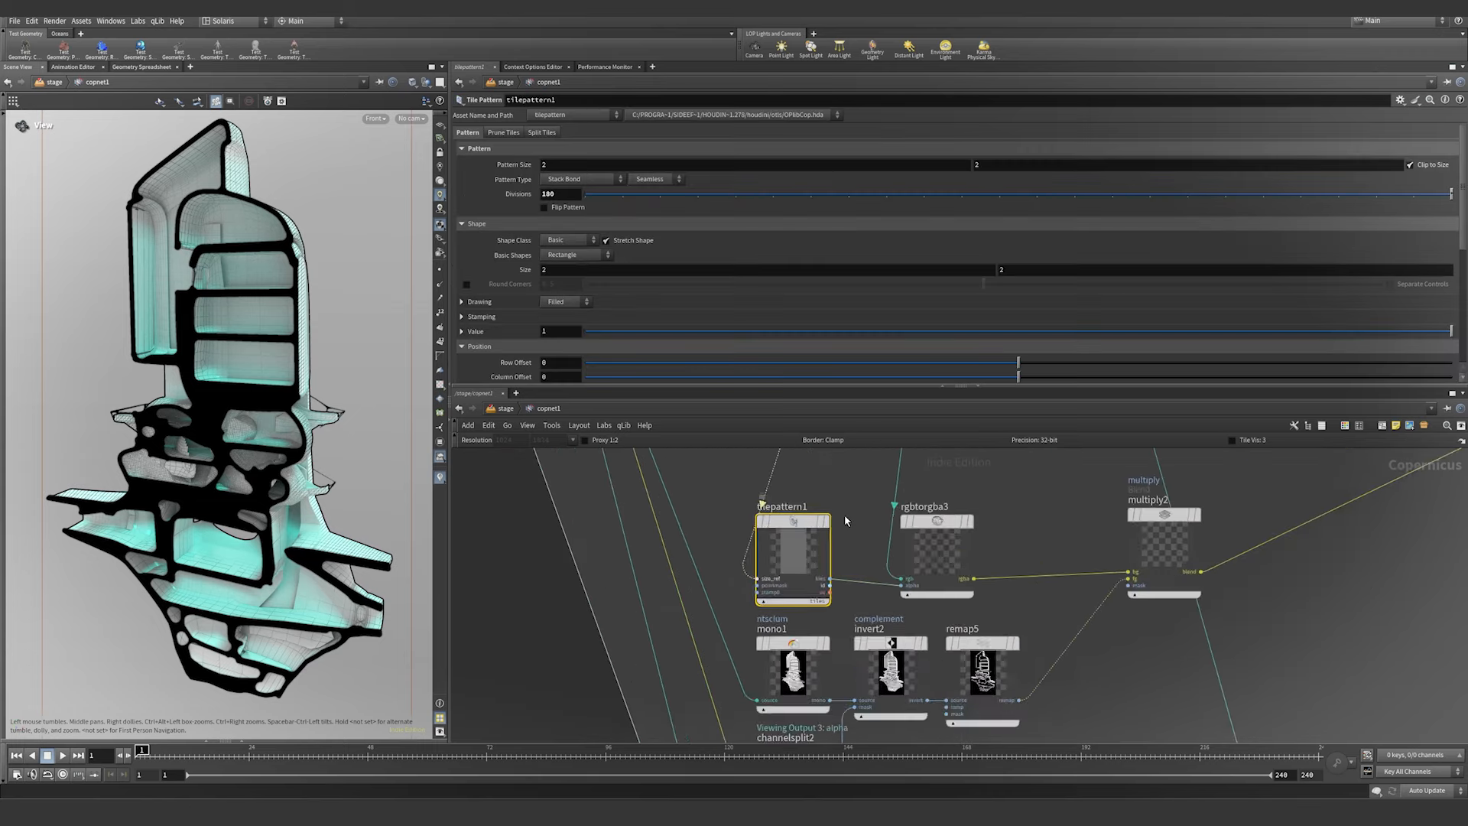
scroll(757, 543, "up", 2)
key("Tab")
type("rop")
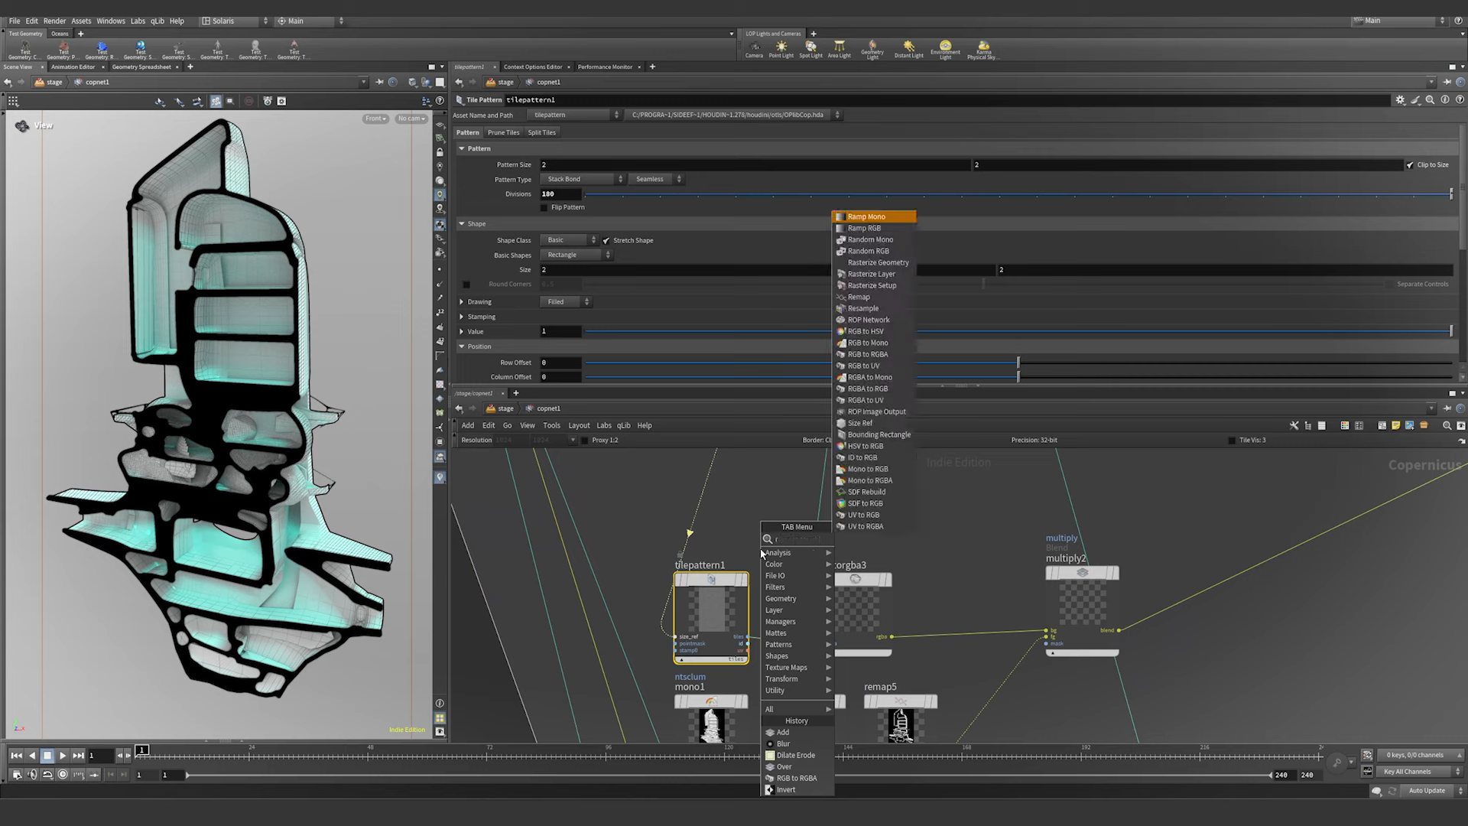
key("Down")
key("Return")
left_click(751, 525)
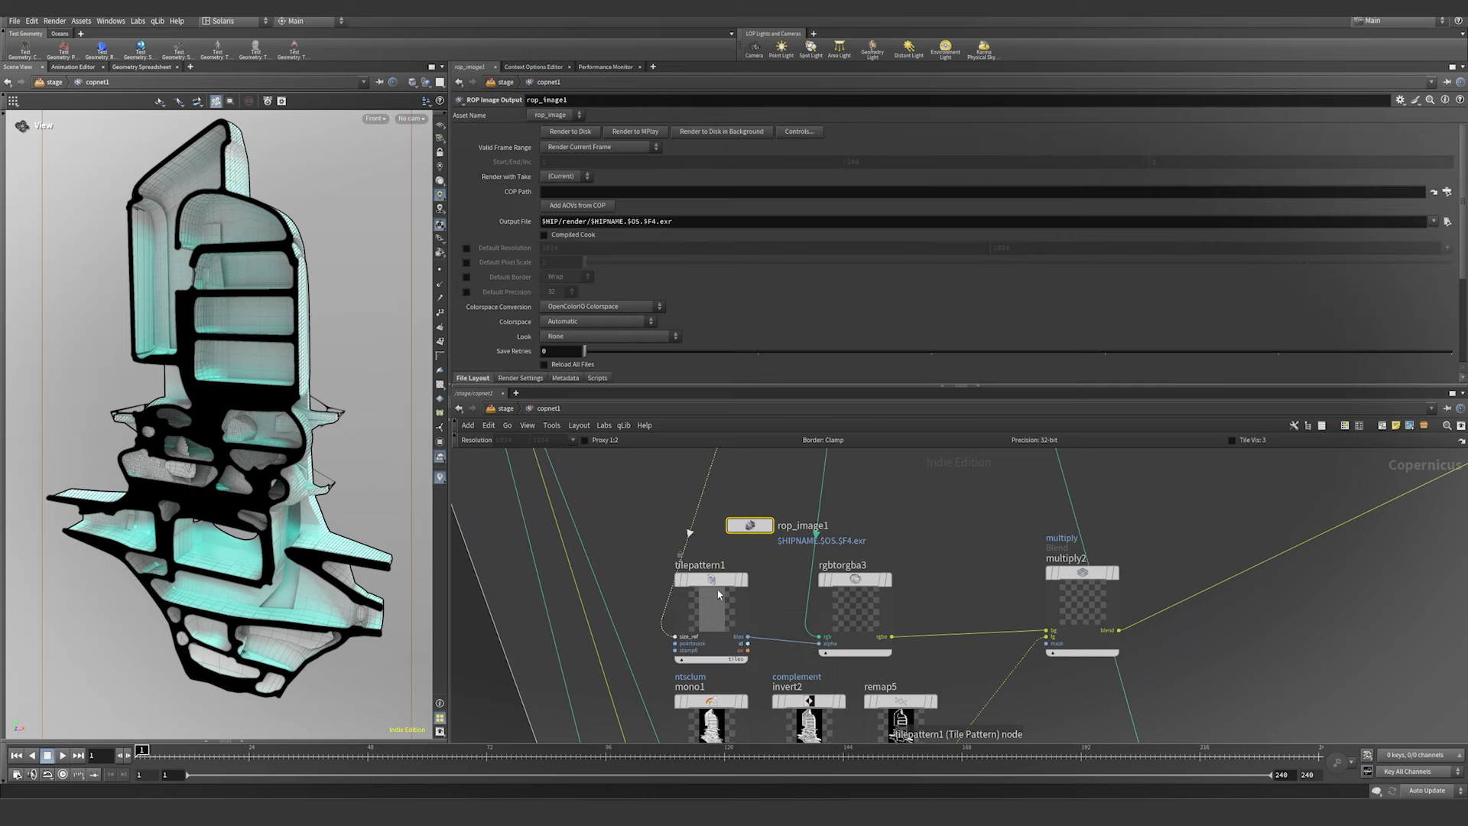
left_click_drag(710, 581, 640, 196)
- Add a File node between tilepattern1 and rgbtorgba3 and load the rendered rop_image1.0001.jpg hatch image into it
key("Tab")
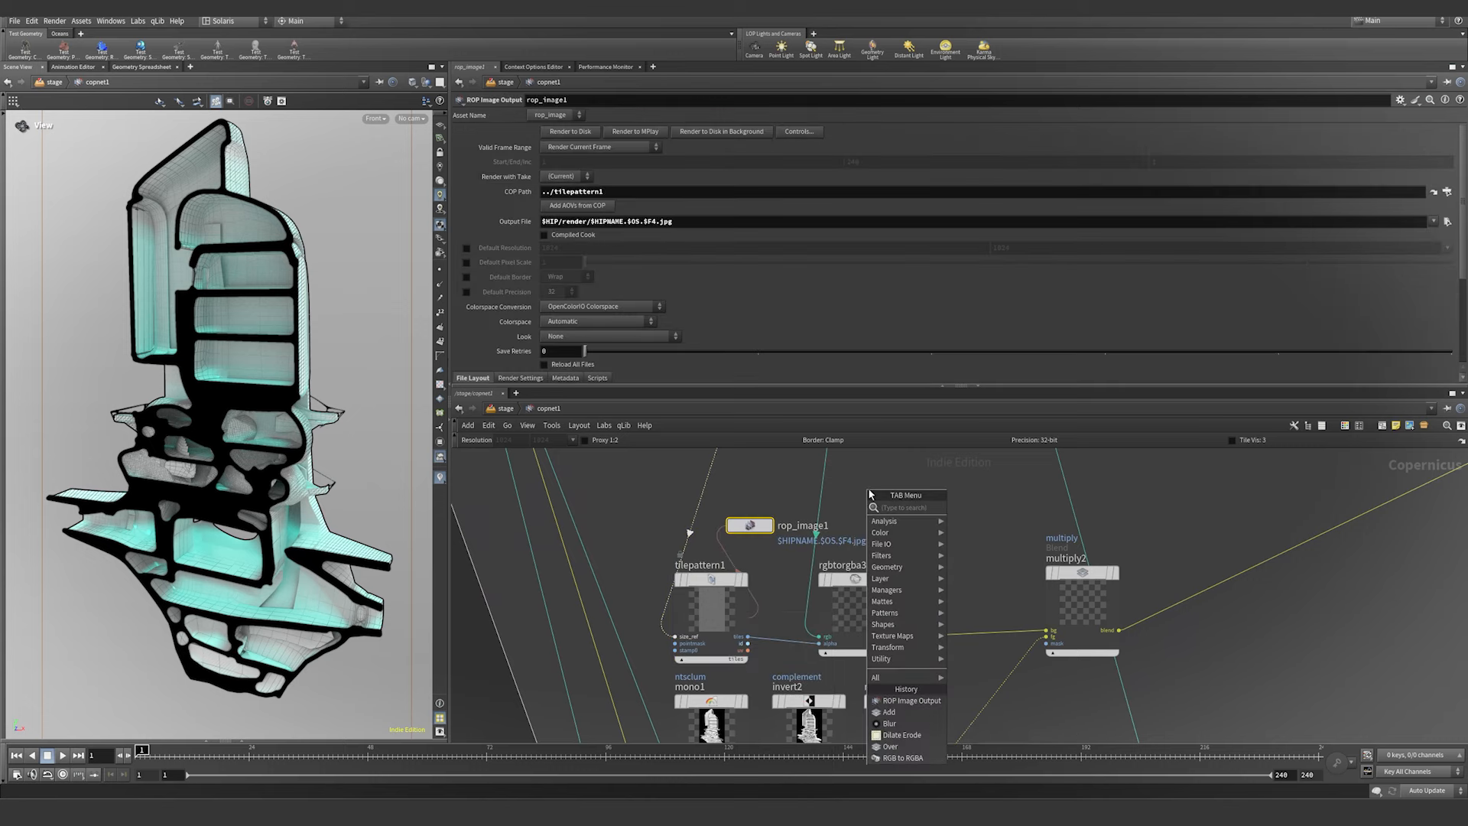
type("file")
key("Return")
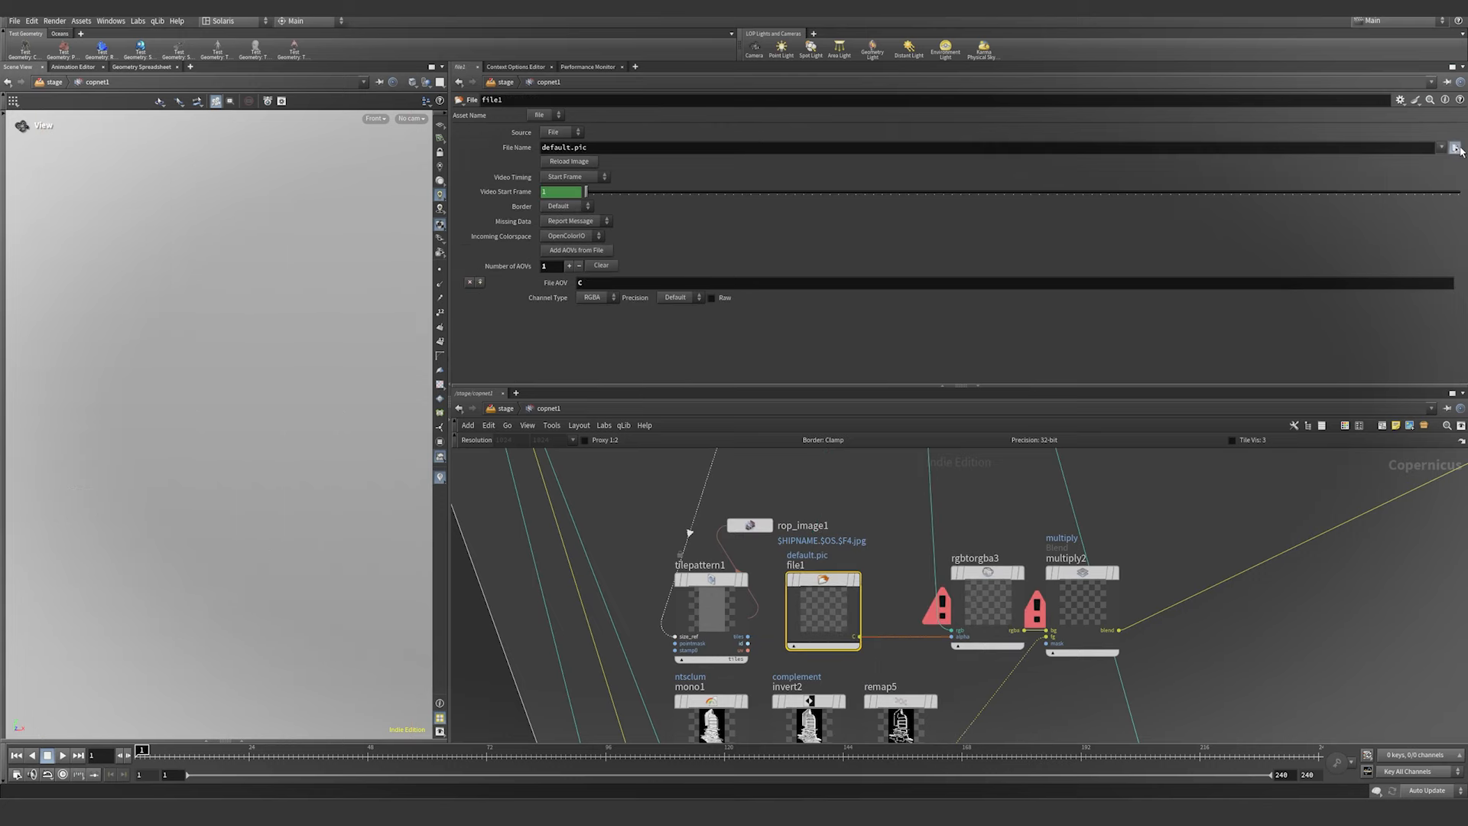
left_click(1455, 146)
- Add an RGBA to Mono node between file1 and rgbtorgba3
key("Tab")
type("rgba to")
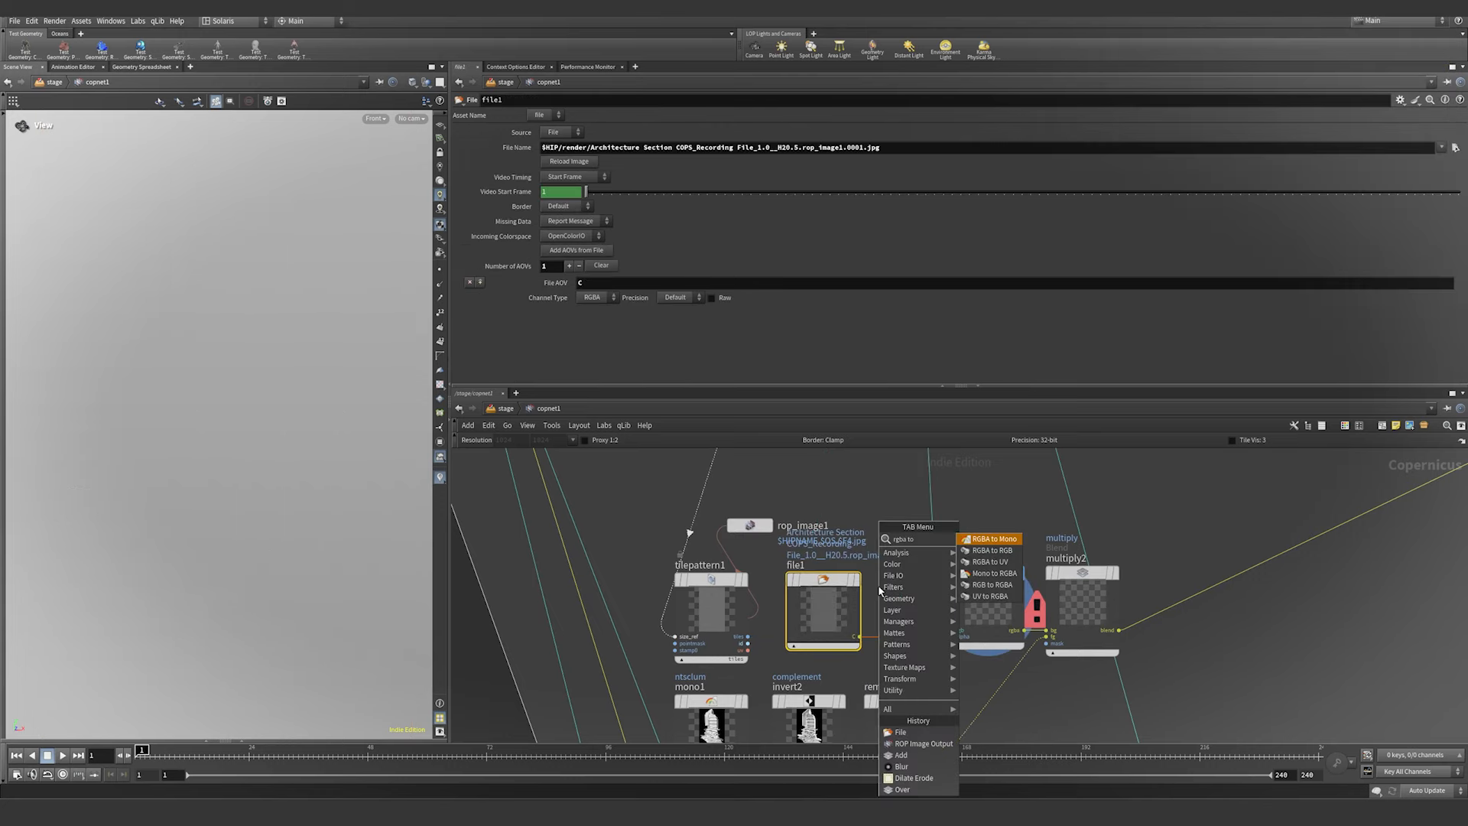
key("Return")
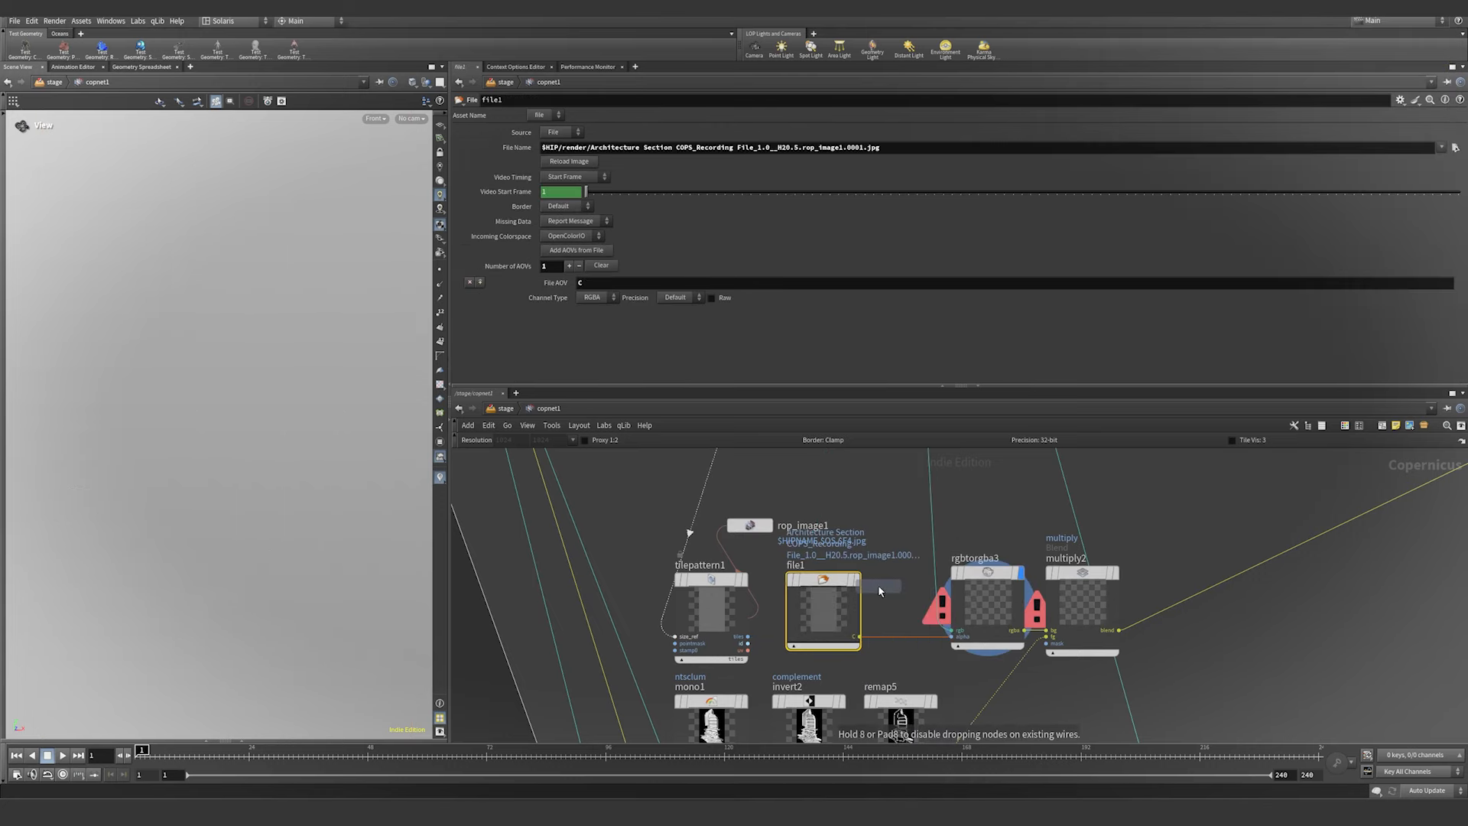
left_click(917, 612)
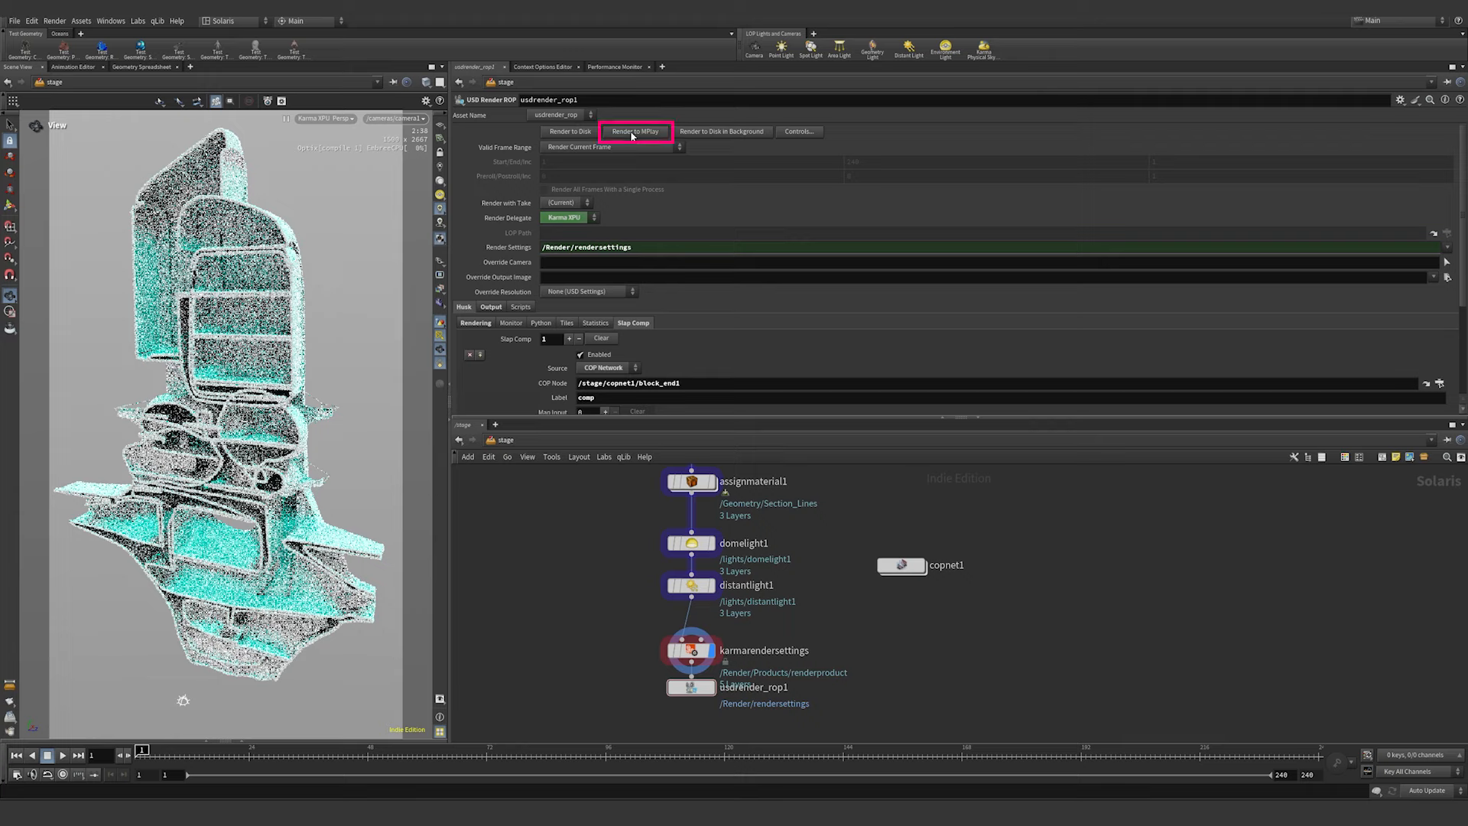
- Render usdrender_rop1 to MPlay and view the CryptoObject and depth image planes
left_click(632, 135)
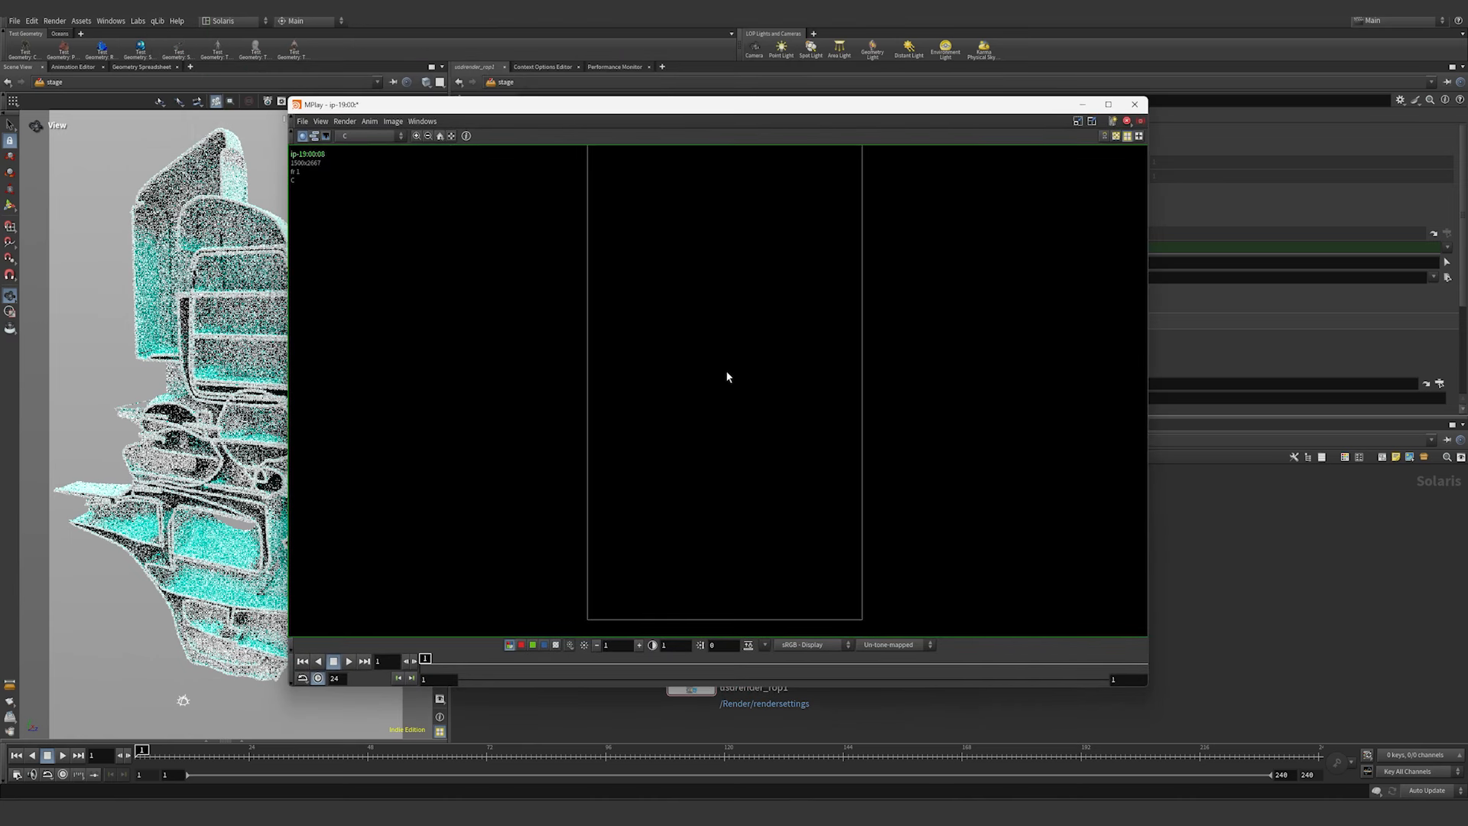
left_click(370, 136)
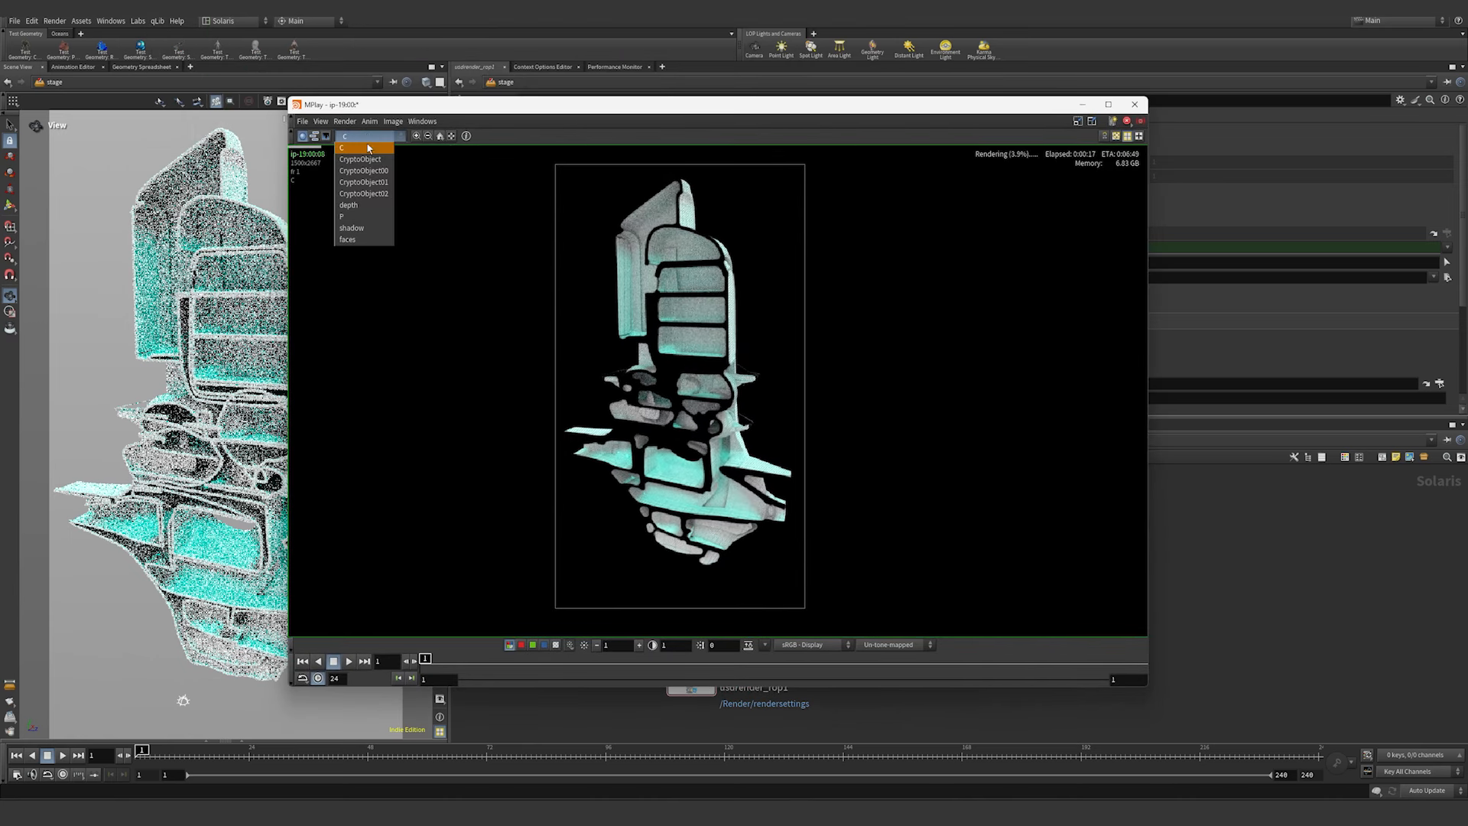
left_click(360, 159)
left_click(366, 135)
left_click(371, 206)
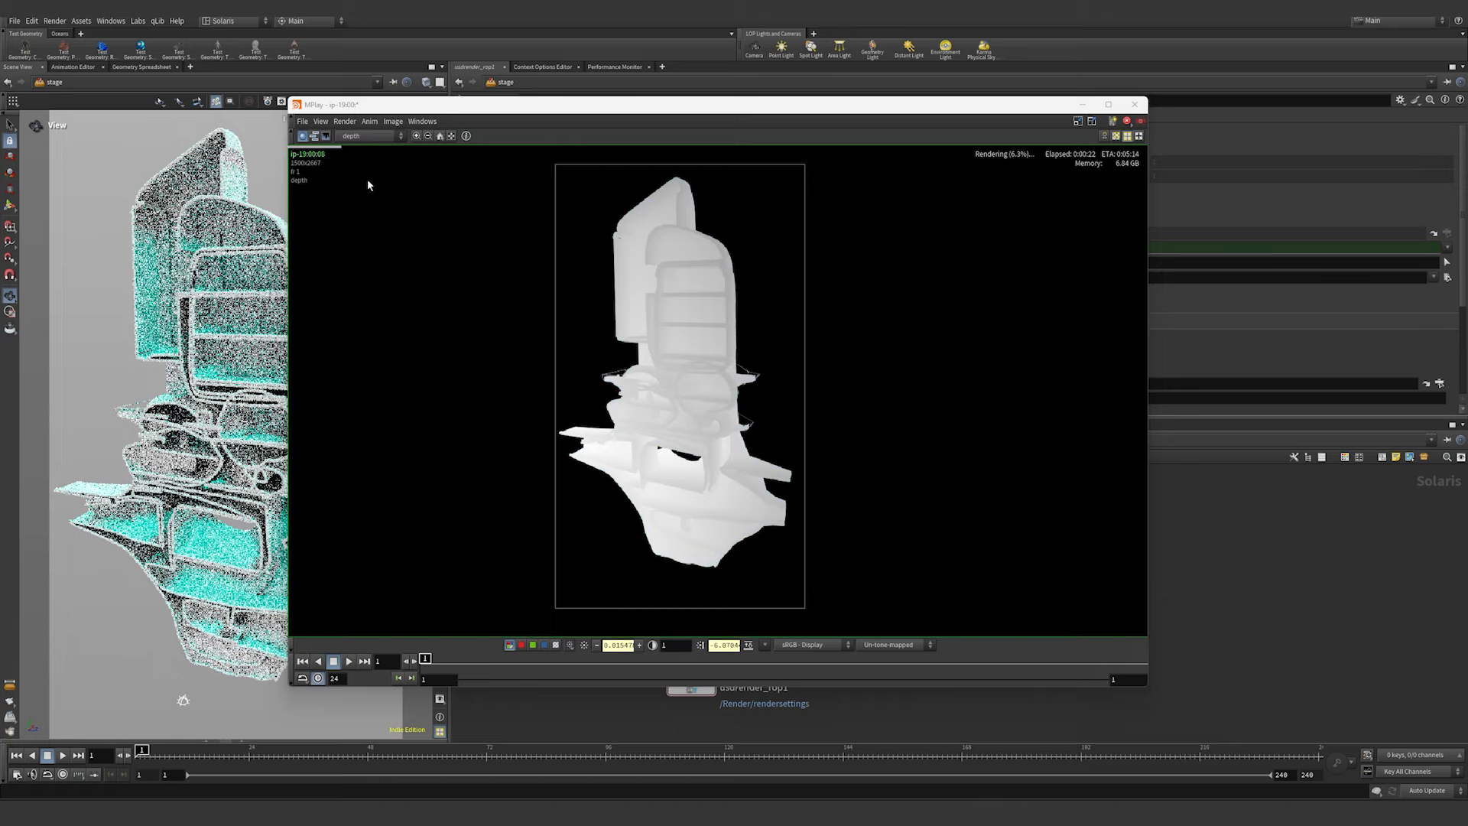